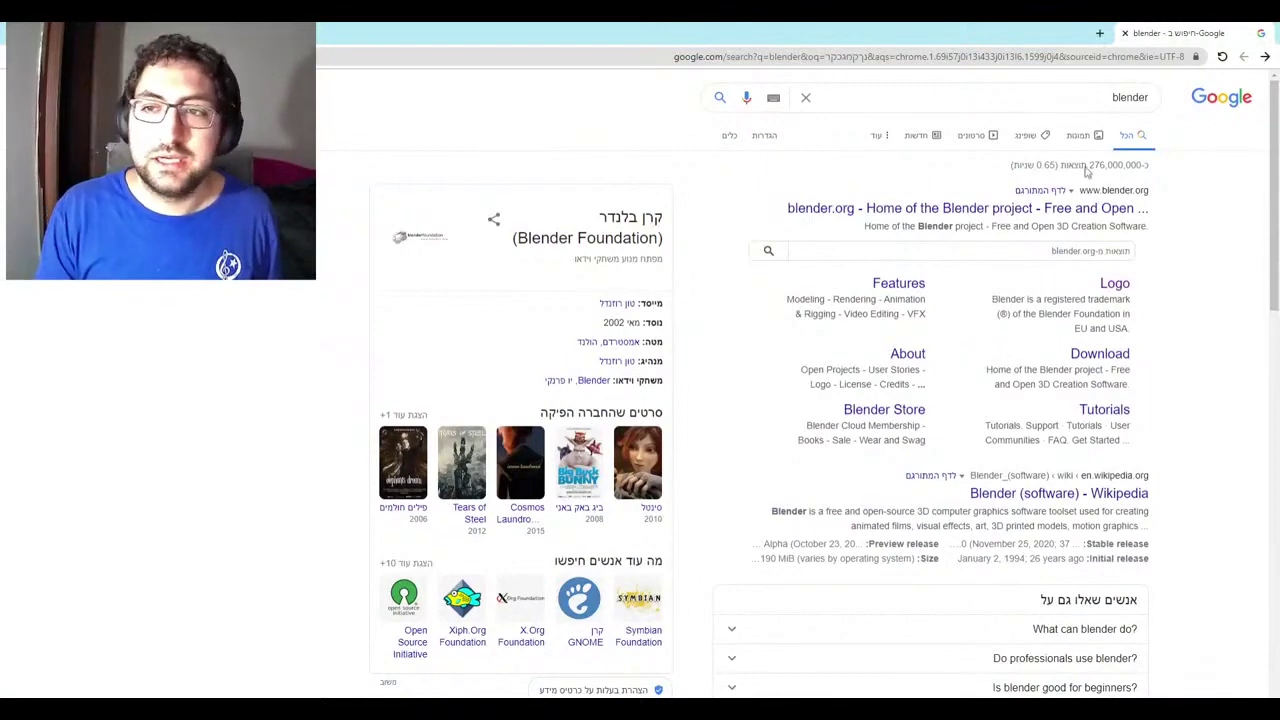
Step: Go from the blender.org search result to the download page and start downloading Blender 2.91.0
{"action": "scroll", "coordinate": [1024, 224], "scroll_direction": "down", "scroll_amount": 1}
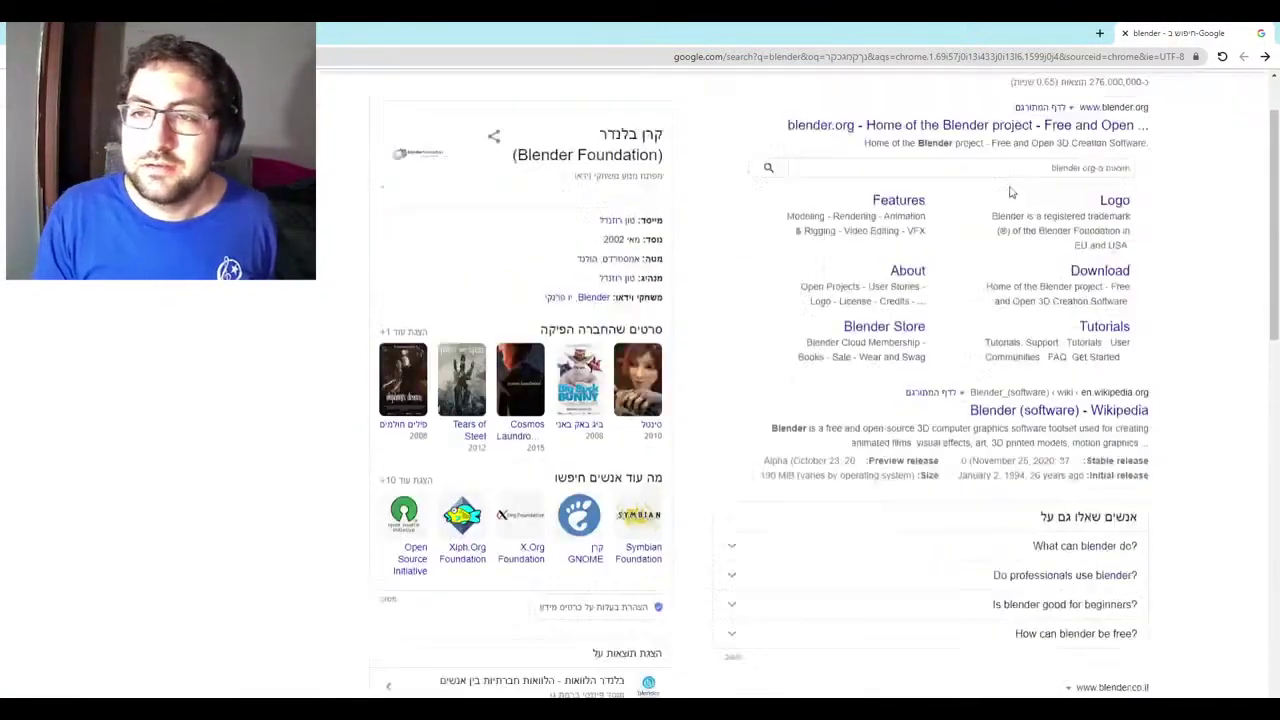
{"action": "scroll", "coordinate": [1022, 190], "scroll_direction": "up", "scroll_amount": 1}
{"action": "left_click", "coordinate": [1036, 210]}
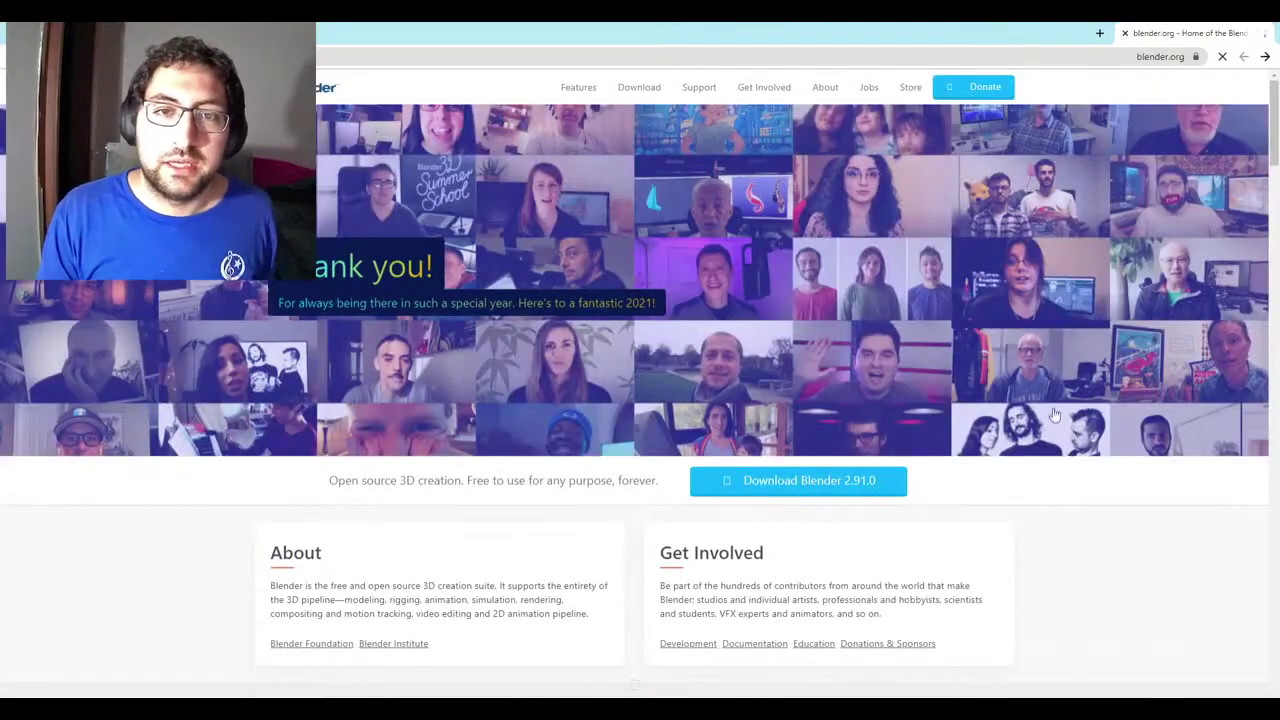
{"action": "scroll", "coordinate": [1054, 414], "scroll_direction": "down", "scroll_amount": 2}
{"action": "scroll", "coordinate": [1054, 414], "scroll_direction": "up", "scroll_amount": 2}
{"action": "scroll", "coordinate": [1094, 611], "scroll_direction": "down", "scroll_amount": 3}
{"action": "scroll", "coordinate": [1100, 610], "scroll_direction": "up", "scroll_amount": 3}
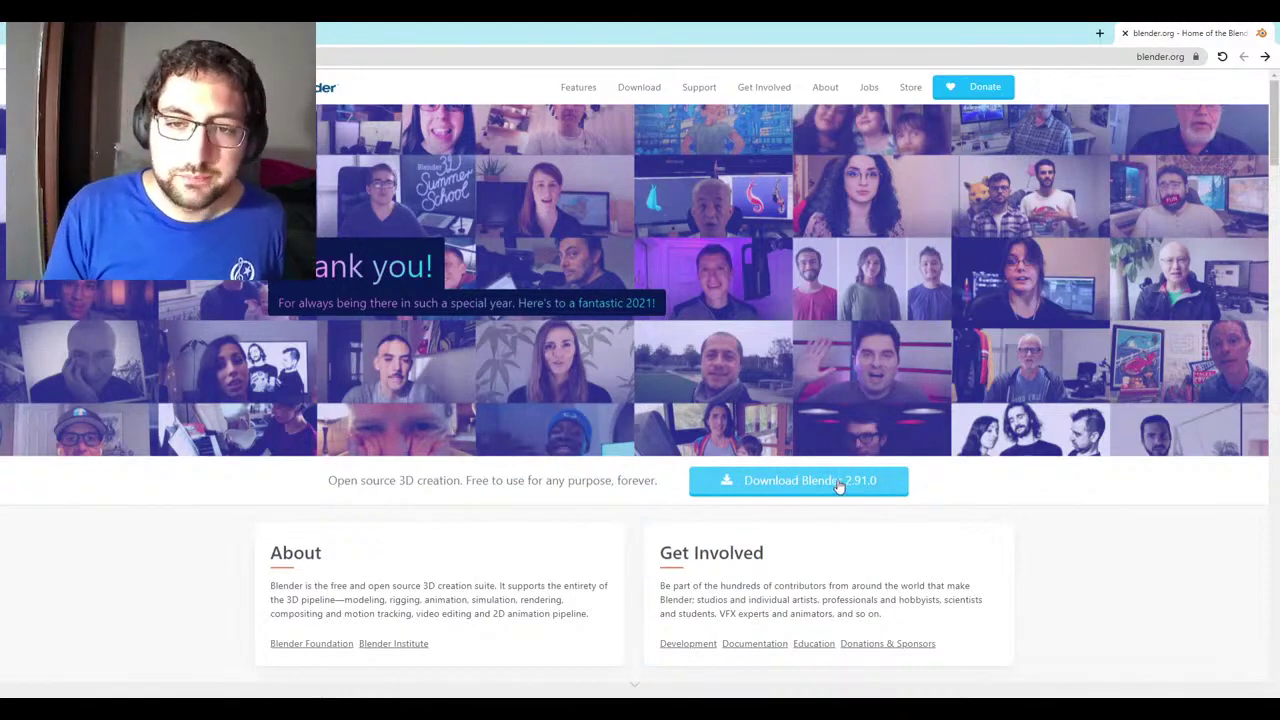
{"action": "left_click", "coordinate": [839, 483]}
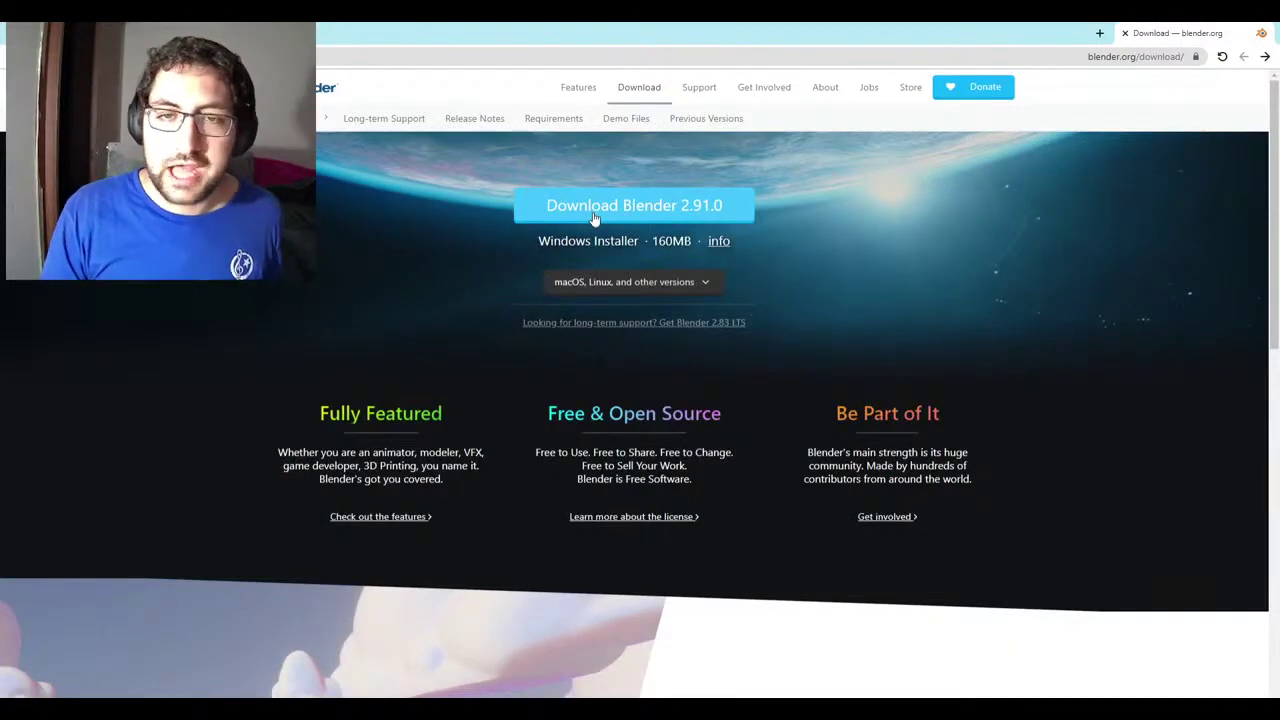
{"action": "left_click", "coordinate": [594, 217]}
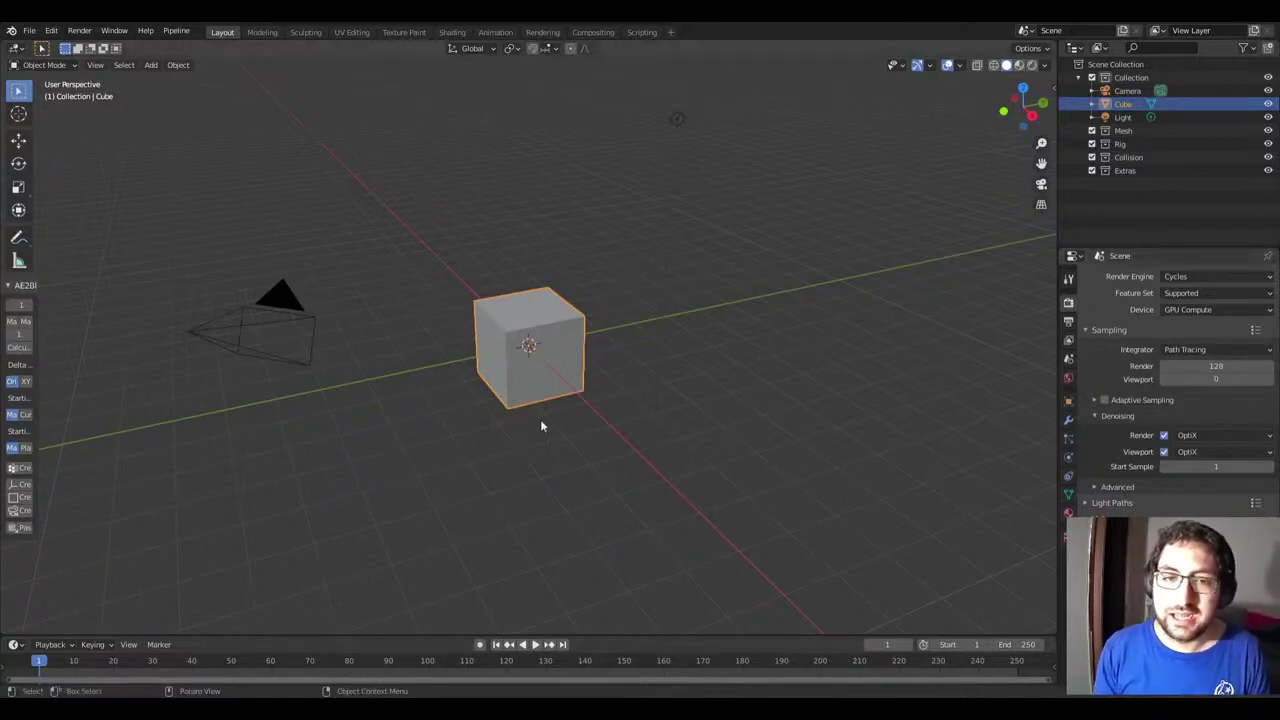
Step: Orbit around the default cube, look through the camera, then delete the cube and undo it
{"action": "middle_click_drag", "start_coordinate": [581, 386], "coordinate": [565, 362]}
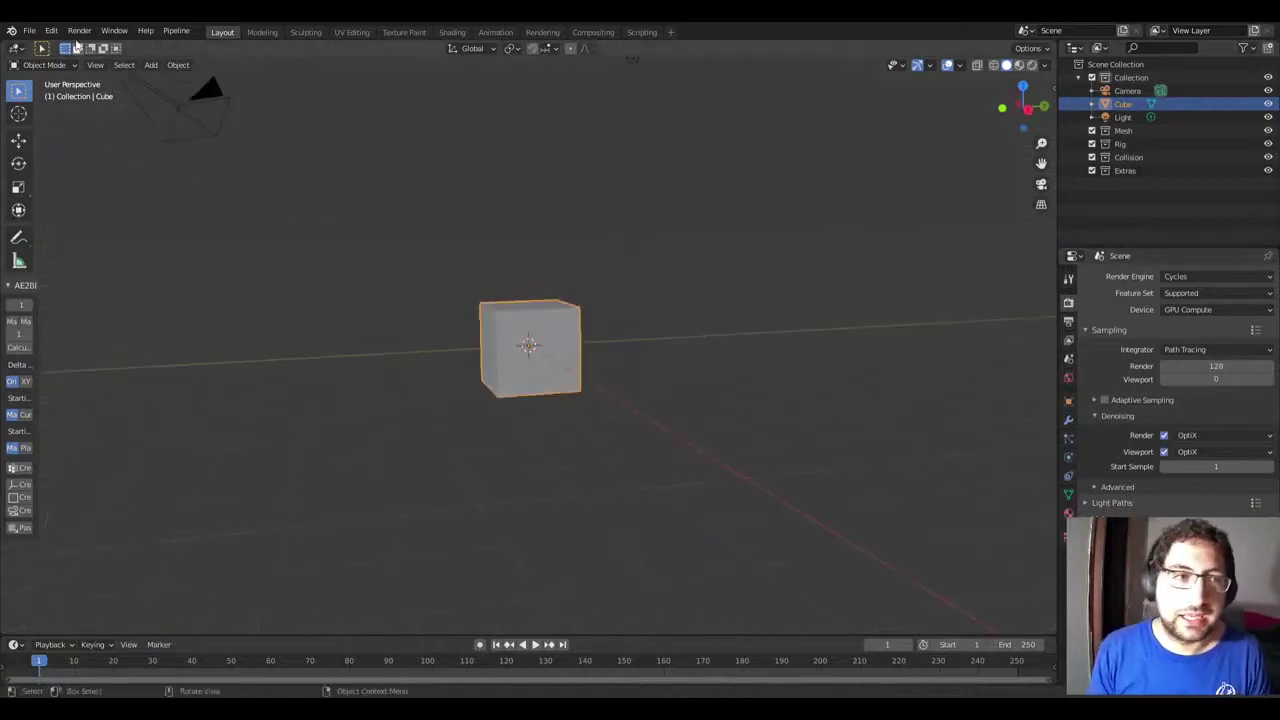
{"action": "left_click", "coordinate": [29, 30]}
{"action": "middle_click_drag", "start_coordinate": [330, 200], "coordinate": [431, 145]}
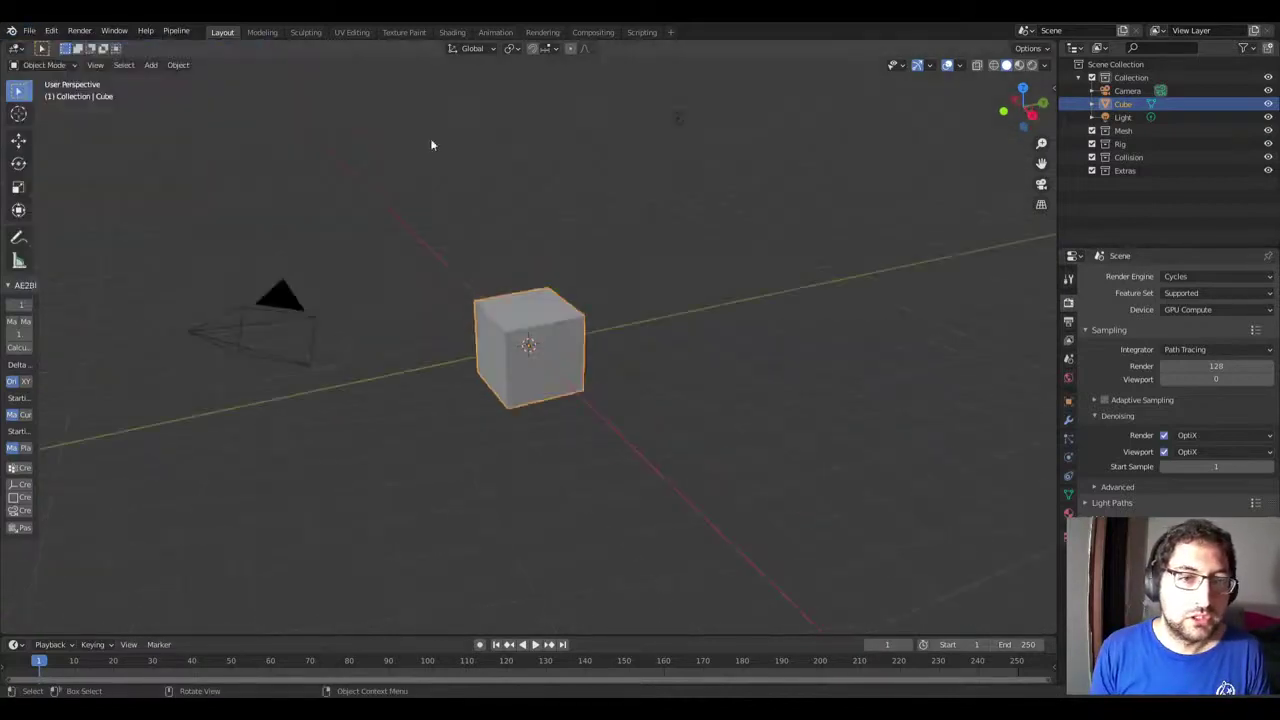
{"action": "mouse_move", "coordinate": [561, 342]}
{"action": "middle_mouse_down"}
{"action": "mouse_move", "coordinate": [605, 351]}
{"action": "mouse_move", "coordinate": [553, 343]}
{"action": "middle_mouse_up"}
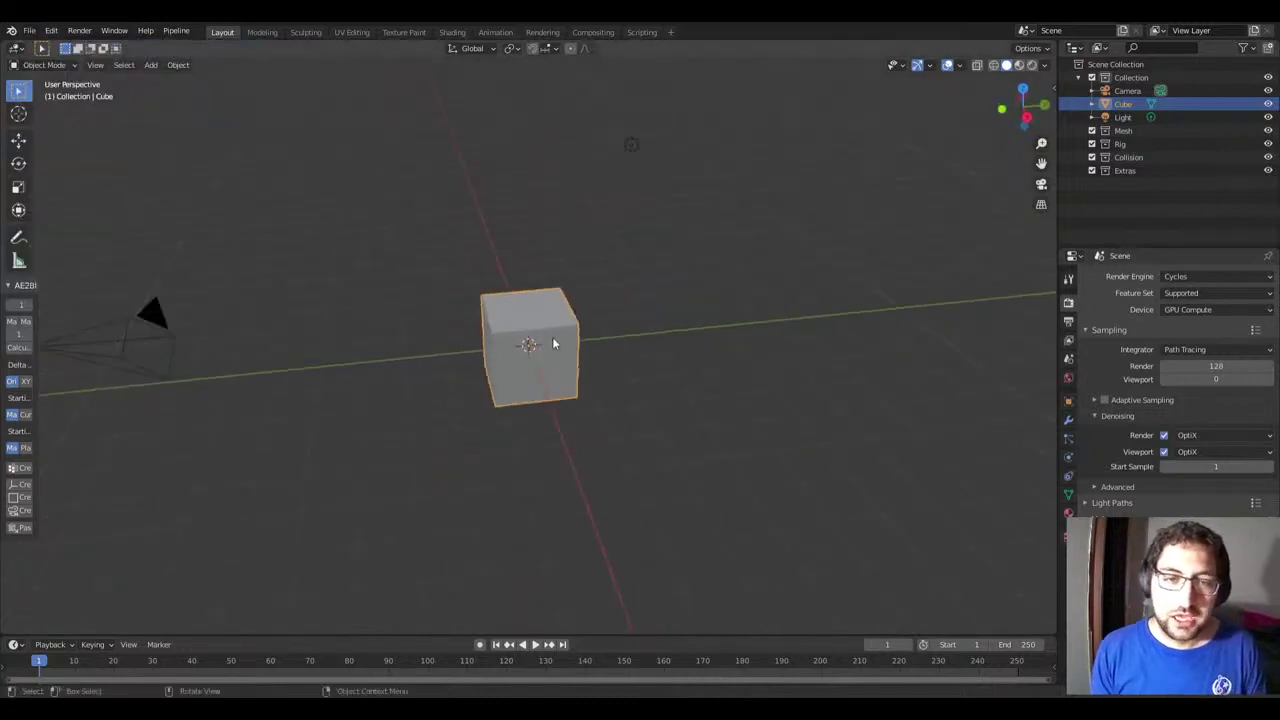
{"action": "key", "text": "KP_0"}
{"action": "key", "text": "KP_0"}
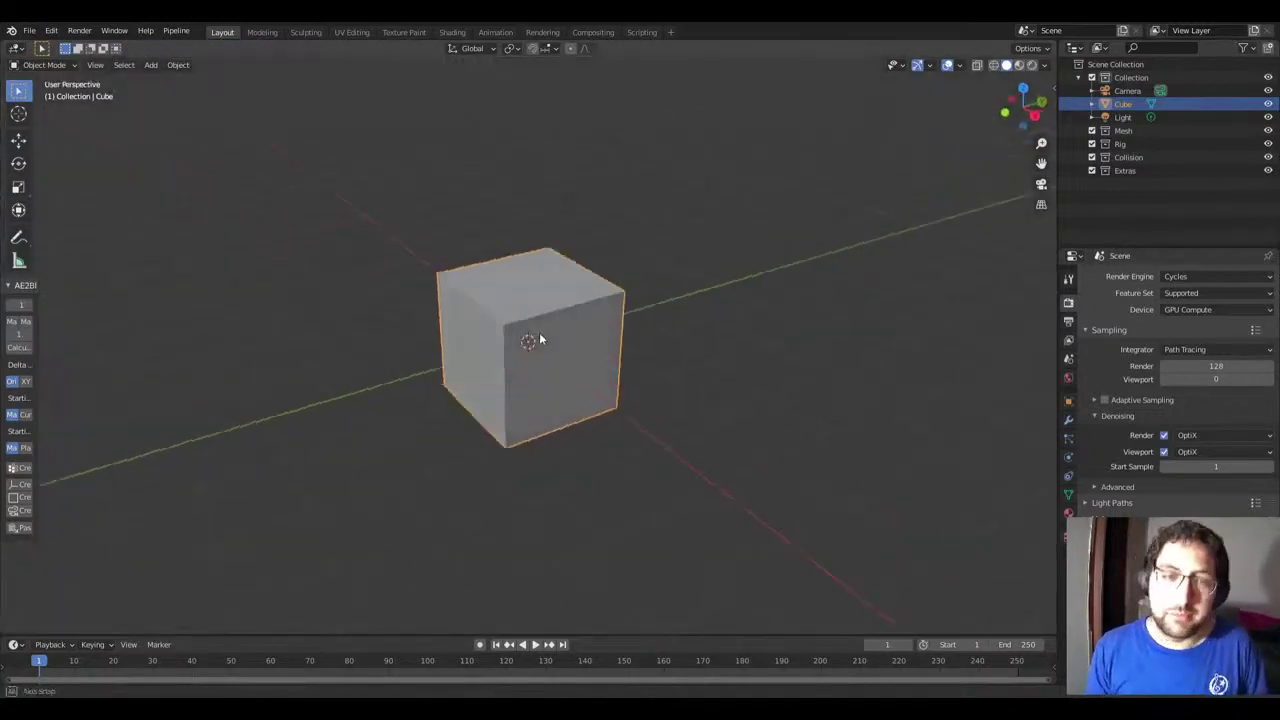
{"action": "mouse_move", "coordinate": [524, 340]}
{"action": "middle_mouse_down"}
{"action": "mouse_move", "coordinate": [569, 343]}
{"action": "mouse_move", "coordinate": [509, 336]}
{"action": "middle_mouse_up"}
{"action": "scroll", "coordinate": [508, 336], "scroll_direction": "up", "scroll_amount": 2}
{"action": "left_click", "coordinate": [510, 333]}
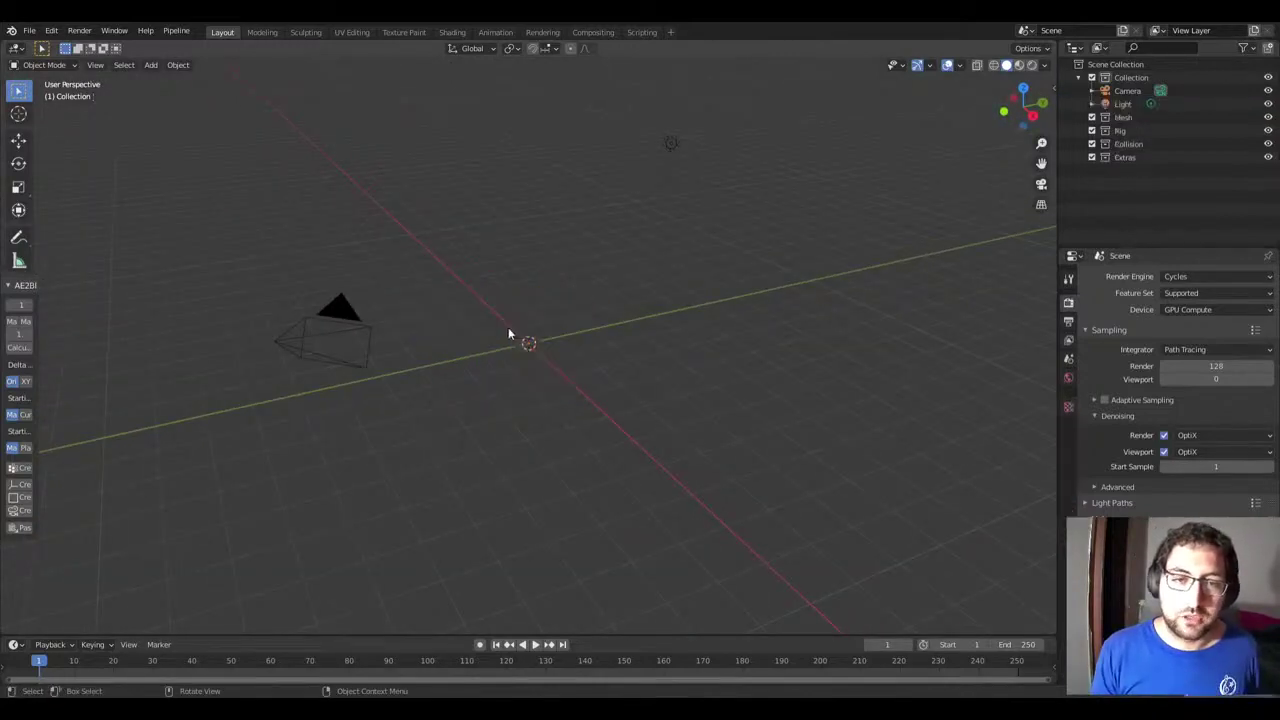
{"action": "key", "text": "ctrl+z"}
Step: Load a fresh General scene without saving and collapse the AE2BI add-on's tool list
{"action": "left_click", "coordinate": [29, 30]}
{"action": "mouse_move", "coordinate": [47, 45]}
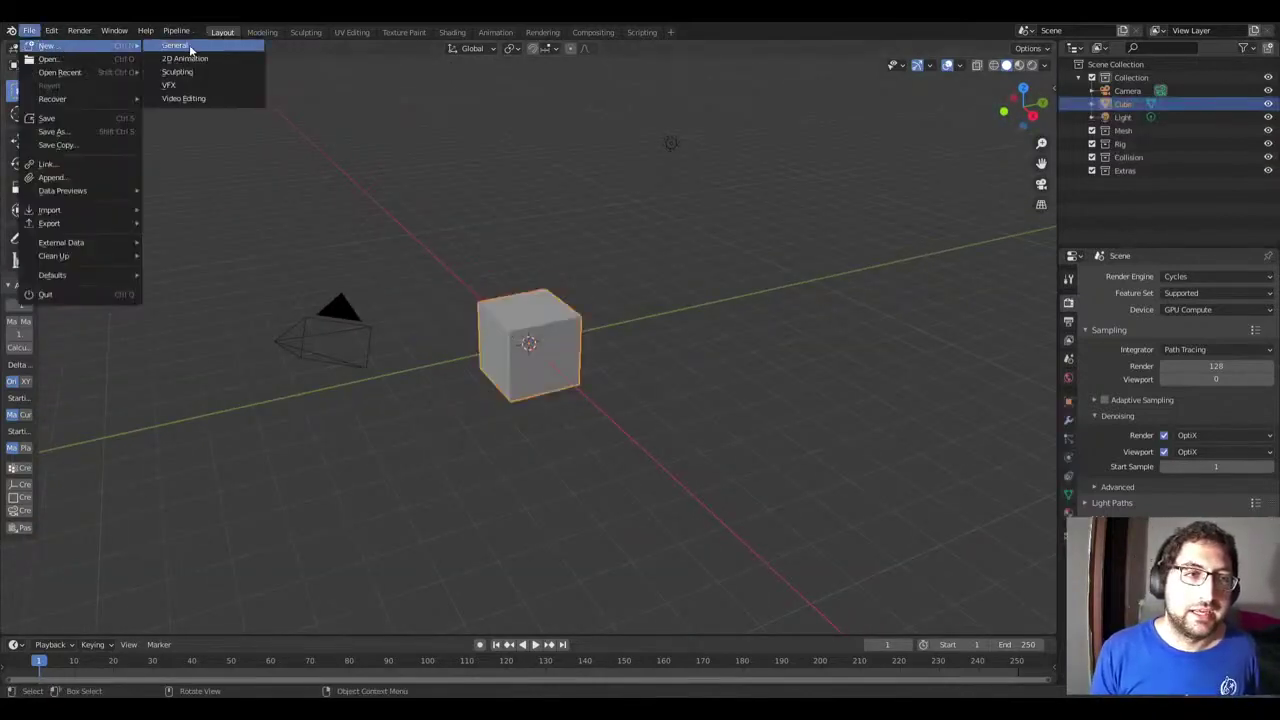
{"action": "left_click", "coordinate": [189, 44]}
{"action": "left_click", "coordinate": [688, 383]}
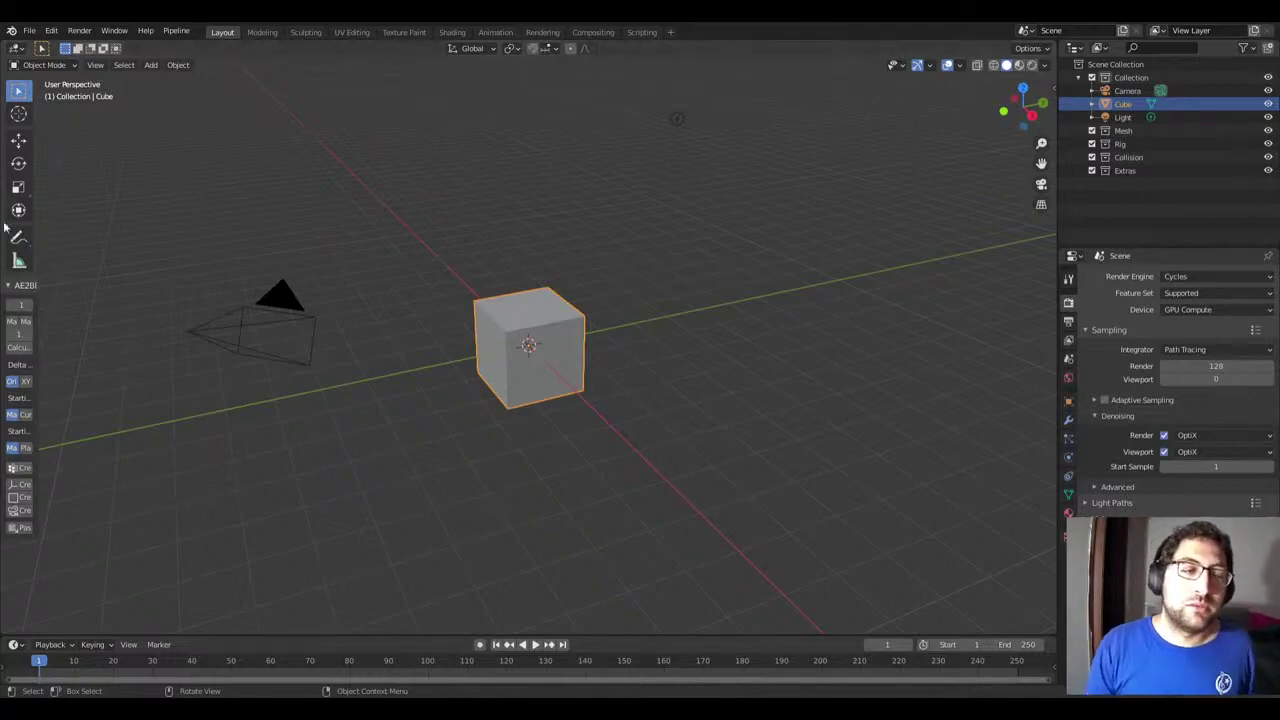
{"action": "left_click", "coordinate": [8, 286]}
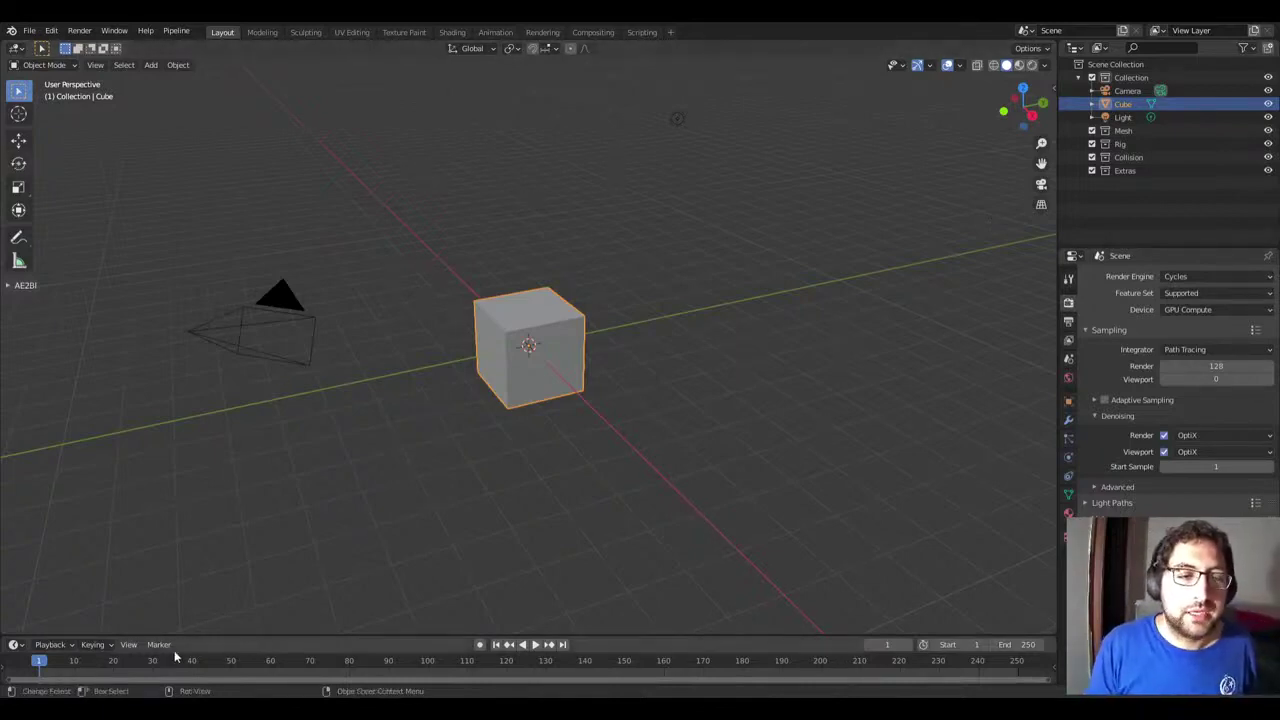
{"action": "left_click_drag", "start_coordinate": [100, 635], "coordinate": [100, 631]}
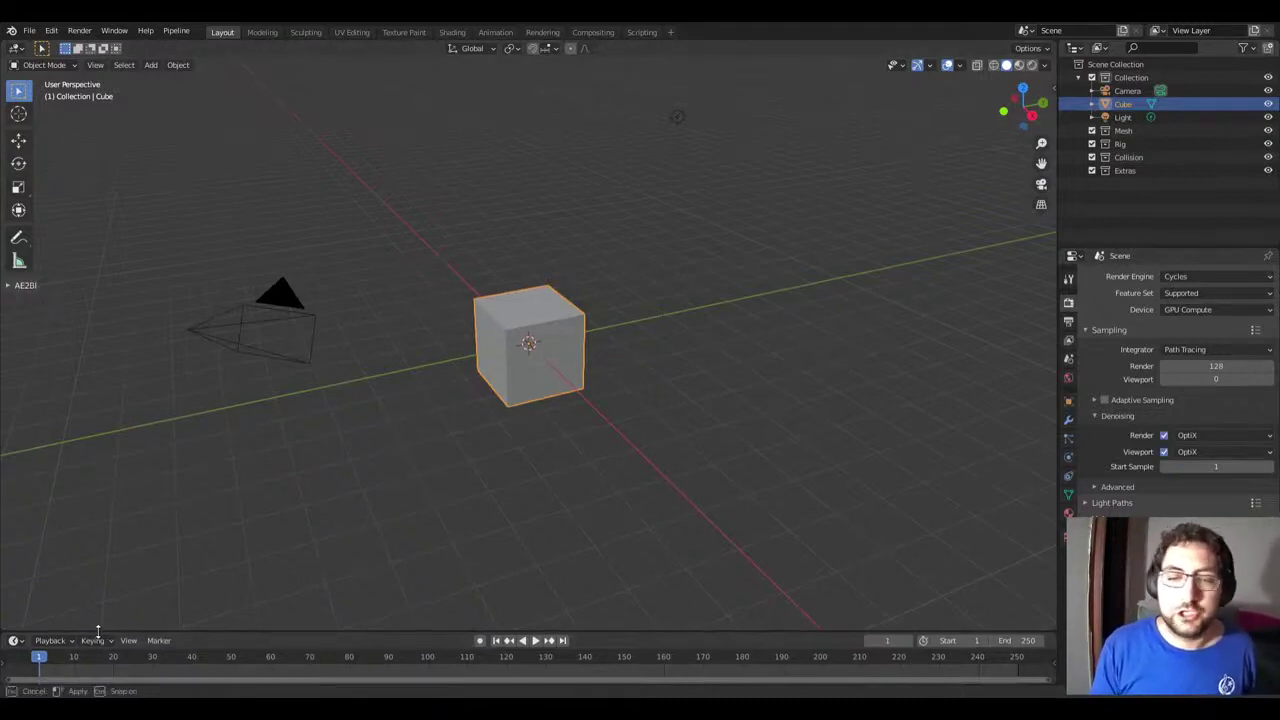
{"action": "left_click_drag", "start_coordinate": [98, 631], "coordinate": [98, 634]}
{"action": "left_click", "coordinate": [43, 66]}
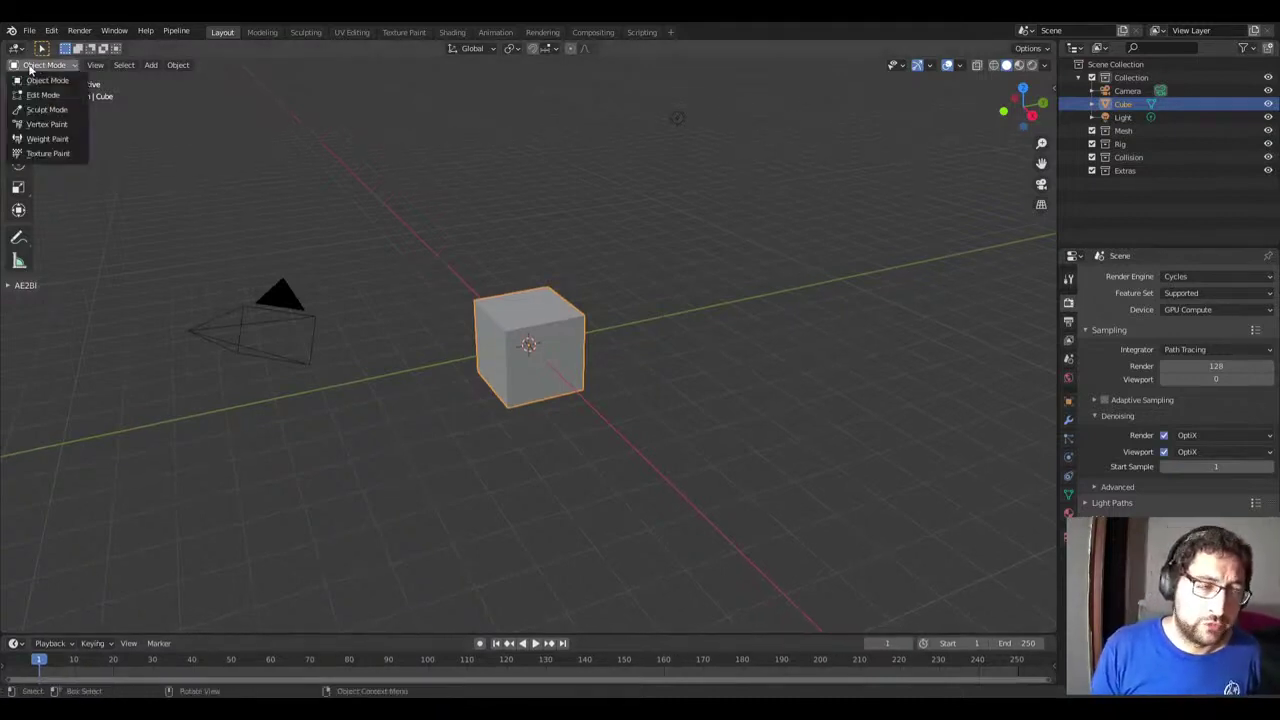
{"action": "left_click", "coordinate": [14, 55]}
{"action": "left_click", "coordinate": [16, 50]}
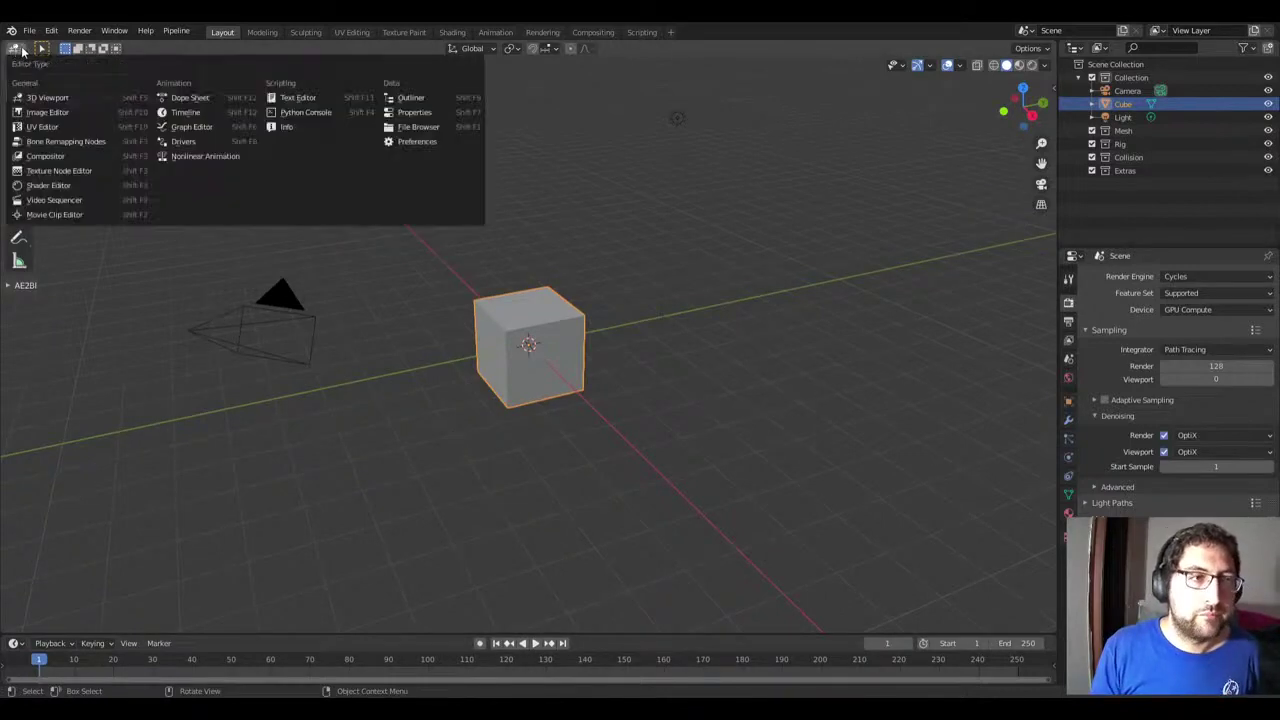
{"action": "left_click", "coordinate": [31, 67]}
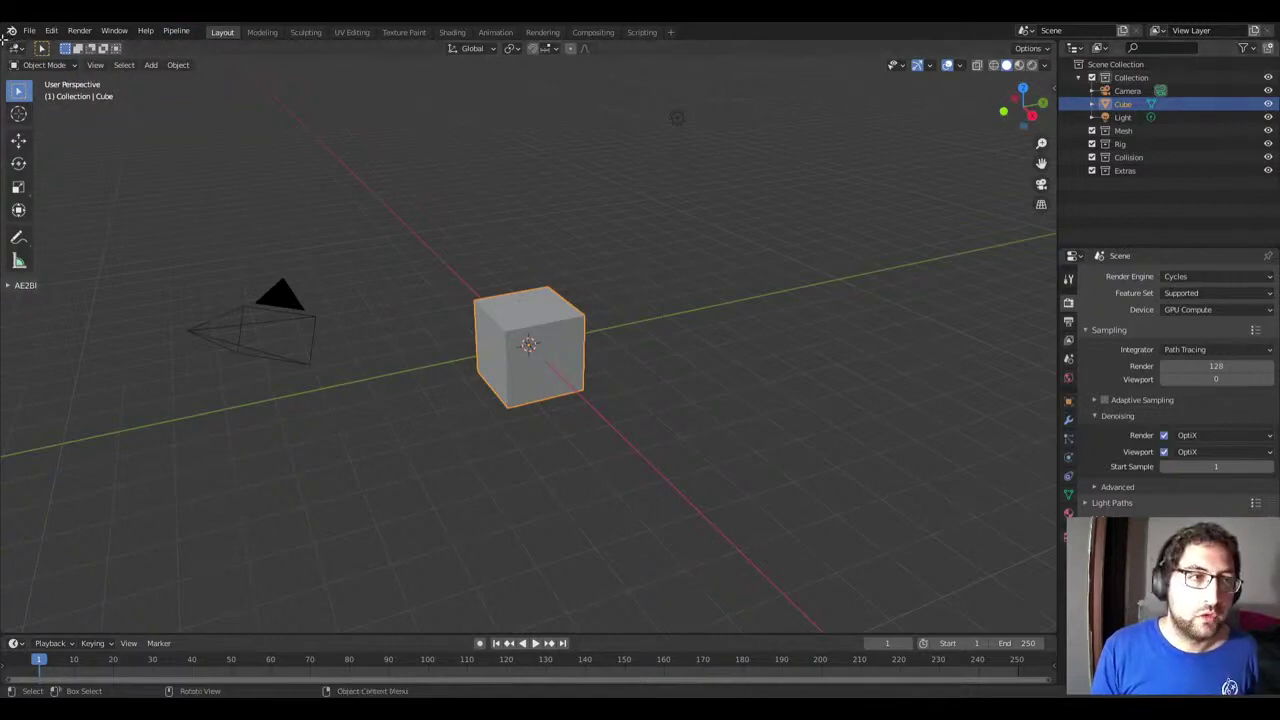
{"action": "left_click_drag", "start_coordinate": [6, 42], "coordinate": [30, 360]}
{"action": "left_click", "coordinate": [38, 65]}
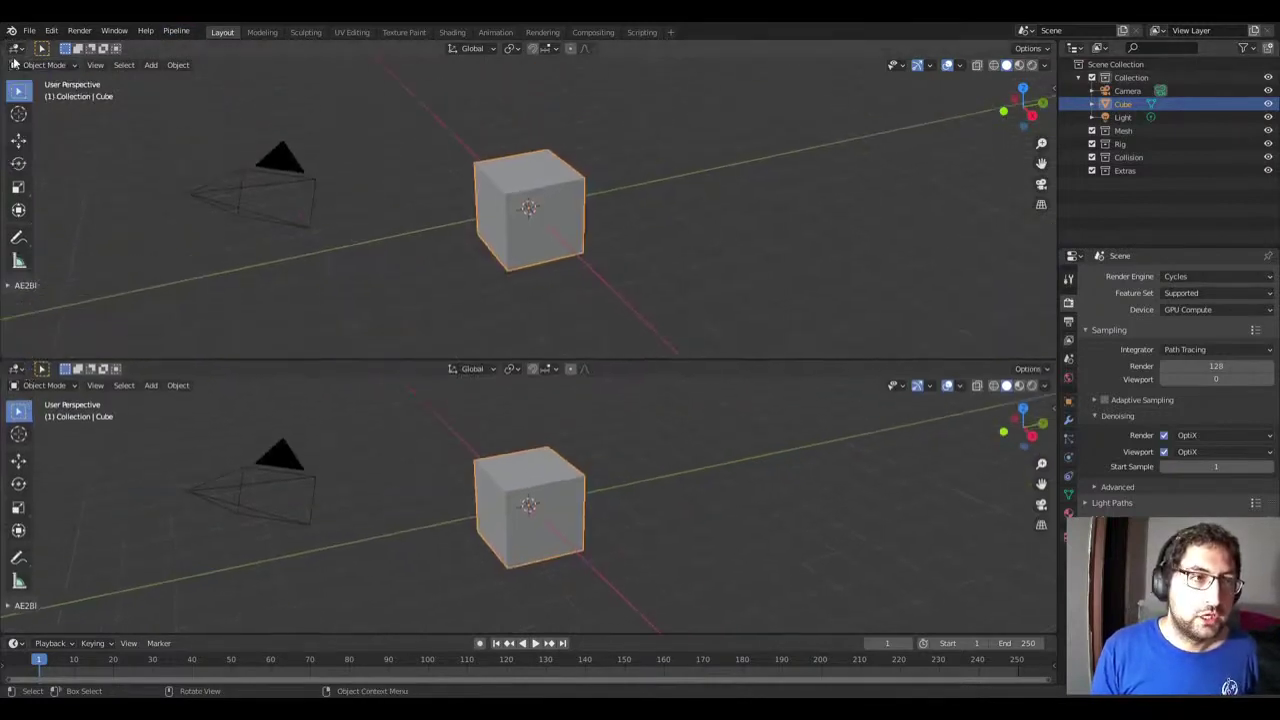
{"action": "left_click", "coordinate": [17, 48]}
{"action": "left_click", "coordinate": [72, 124]}
{"action": "left_click", "coordinate": [16, 48]}
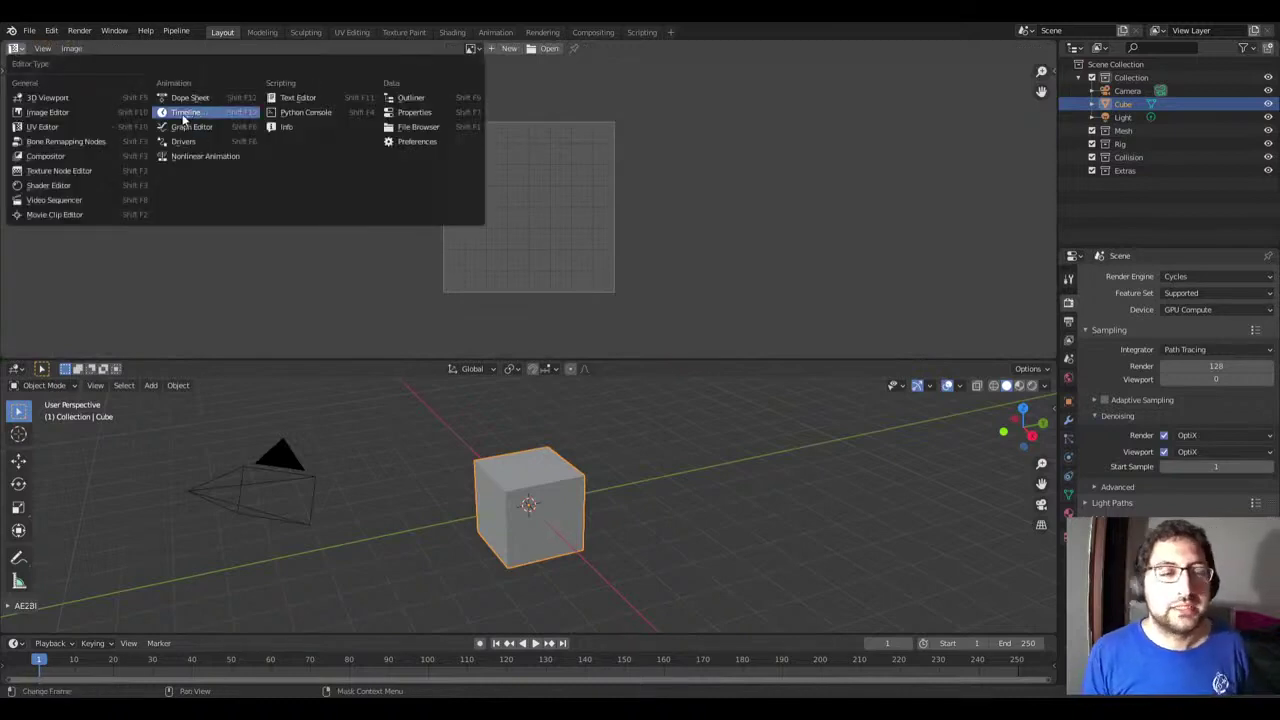
{"action": "left_click", "coordinate": [185, 113]}
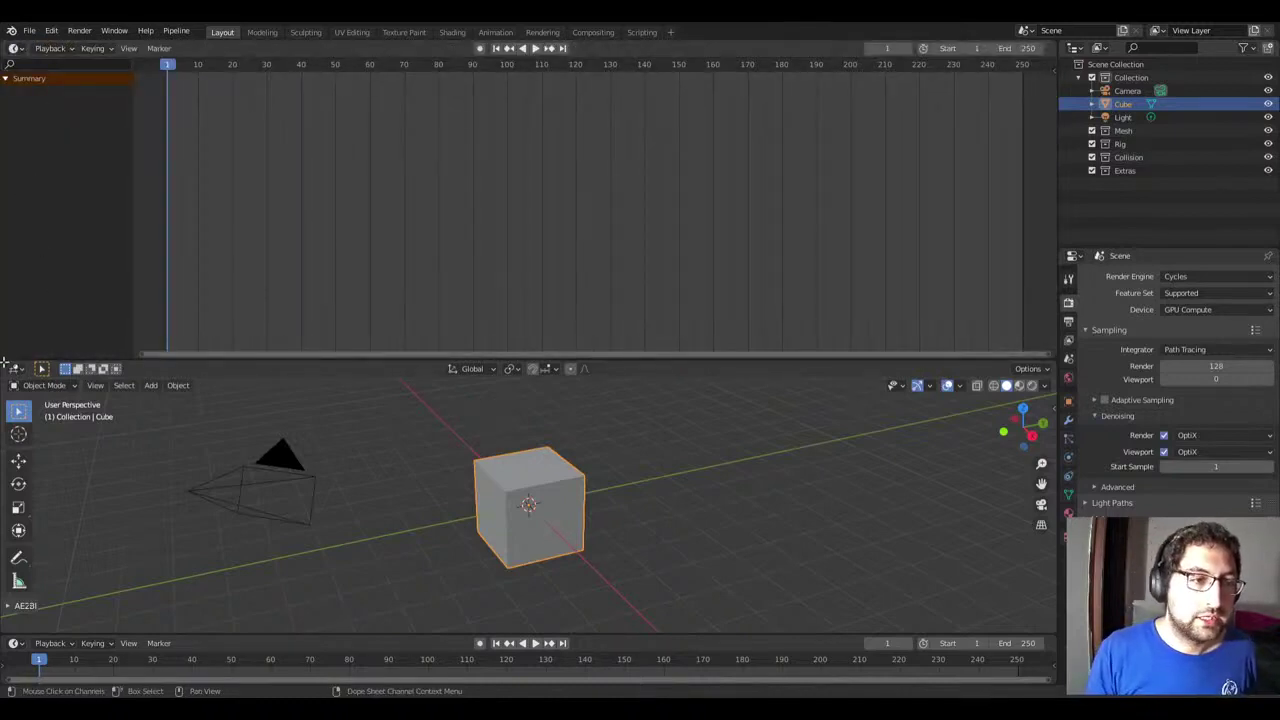
{"action": "left_click_drag", "start_coordinate": [6, 364], "coordinate": [29, 112]}
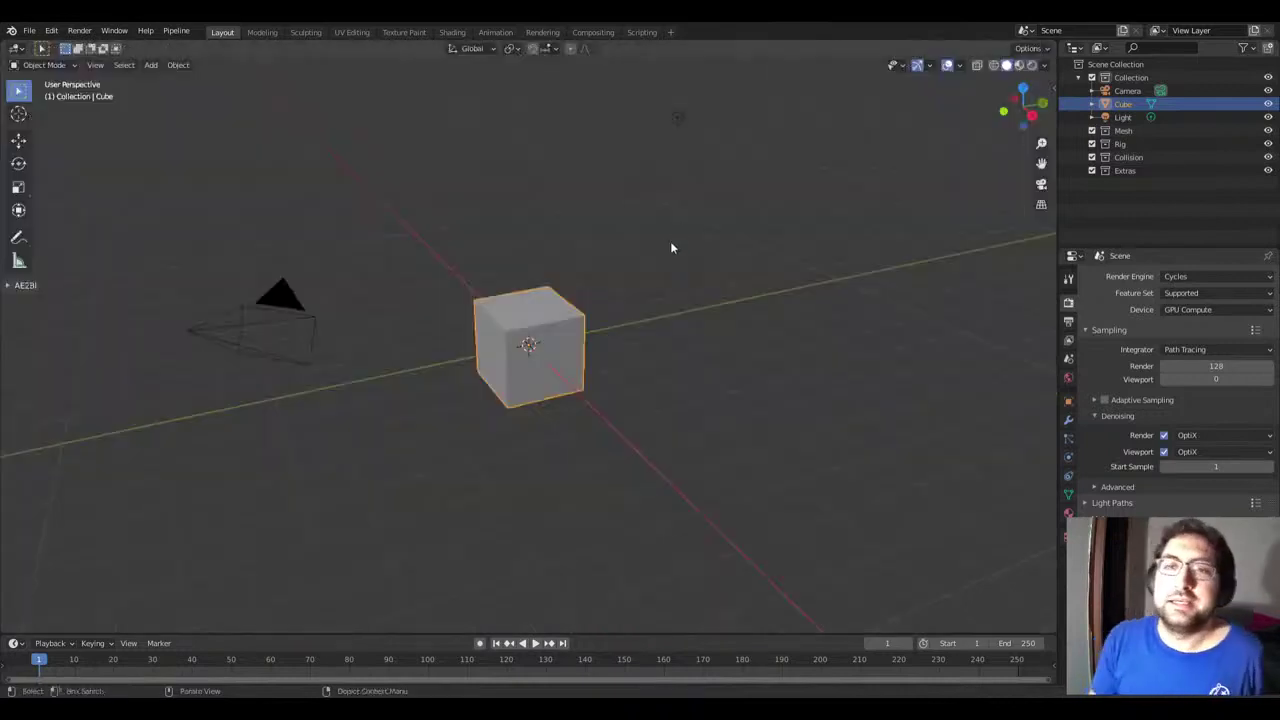
{"action": "left_click", "coordinate": [1073, 49]}
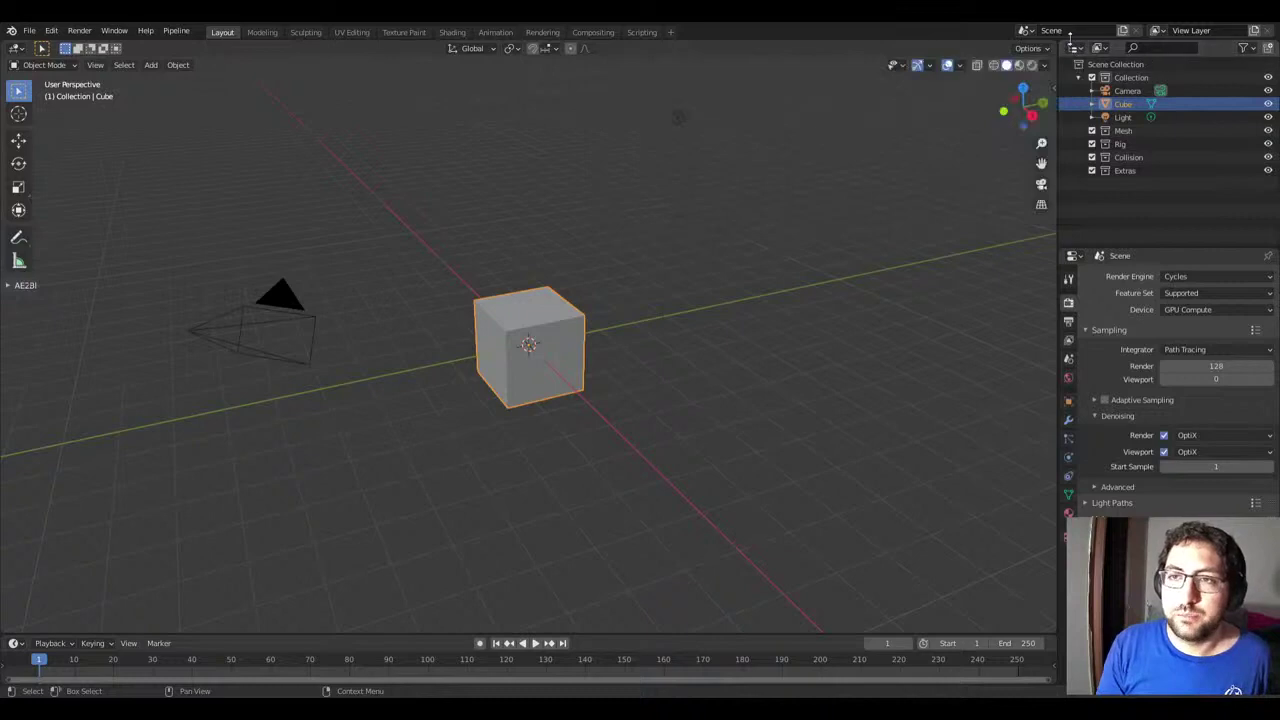
{"action": "left_click", "coordinate": [1100, 48]}
{"action": "left_click", "coordinate": [1072, 49]}
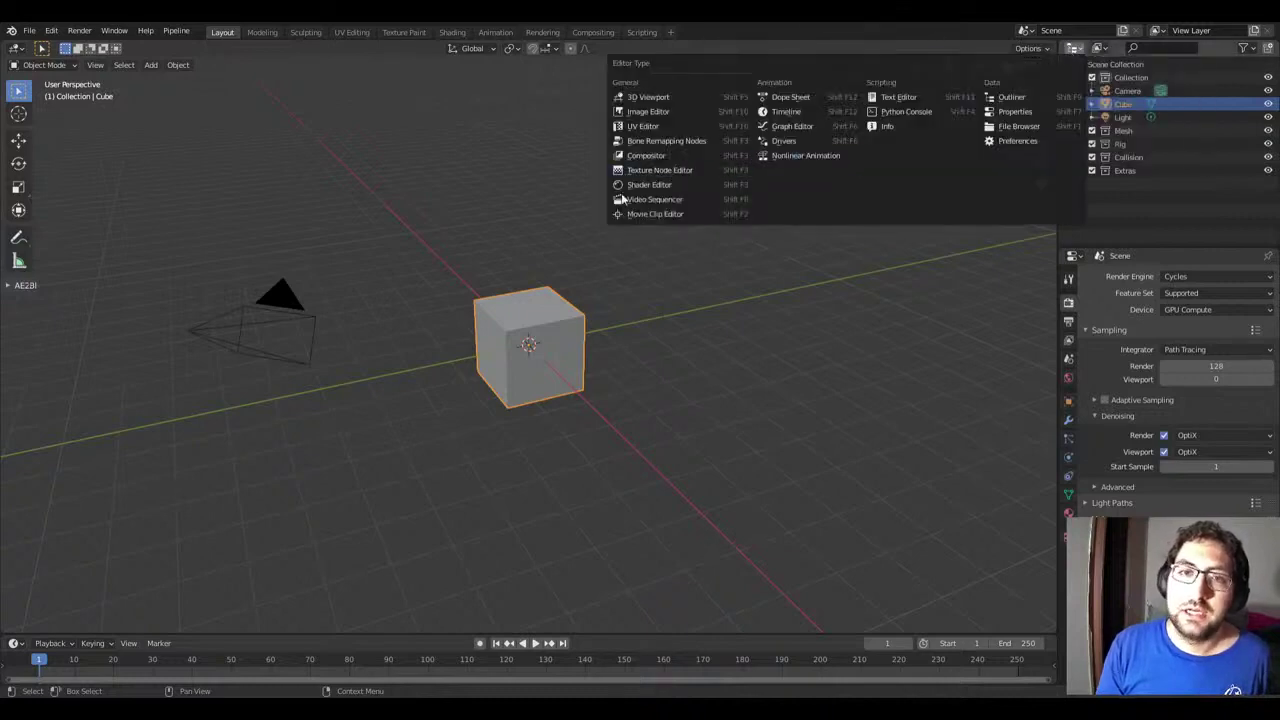
{"action": "left_click", "coordinate": [650, 97]}
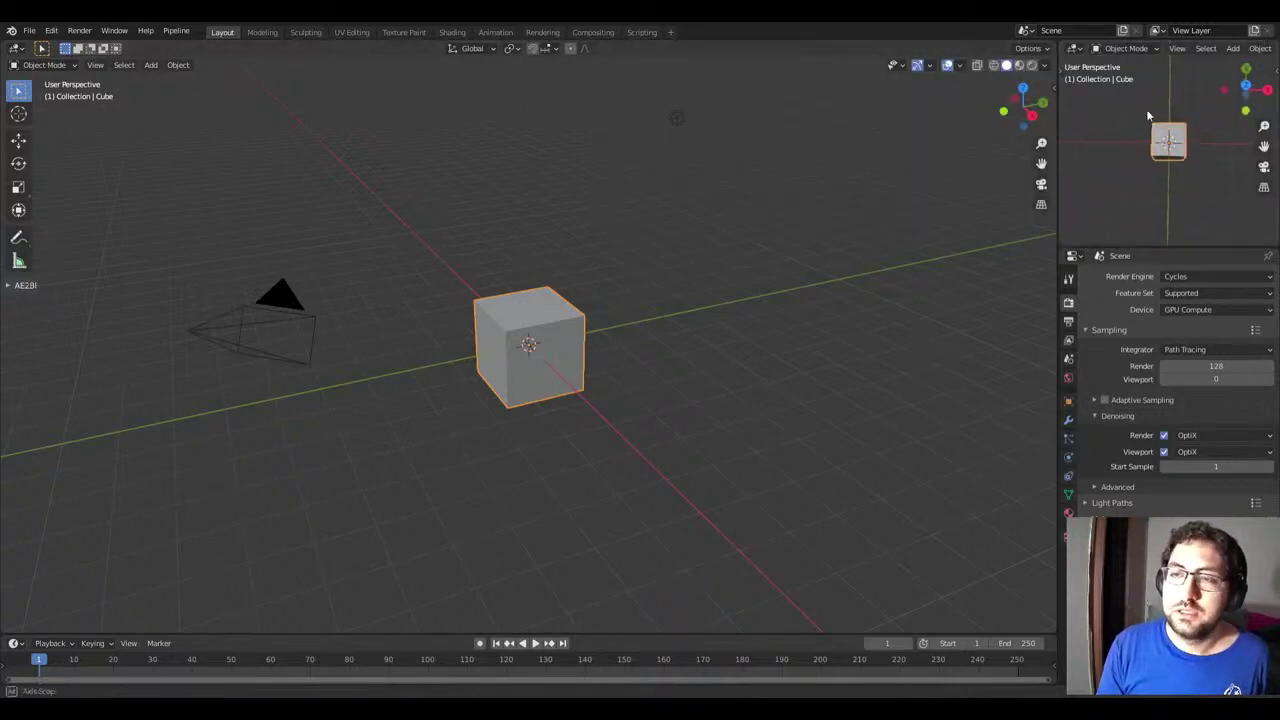
{"action": "middle_click_drag", "start_coordinate": [1148, 117], "coordinate": [1141, 73]}
{"action": "left_click", "coordinate": [1074, 51]}
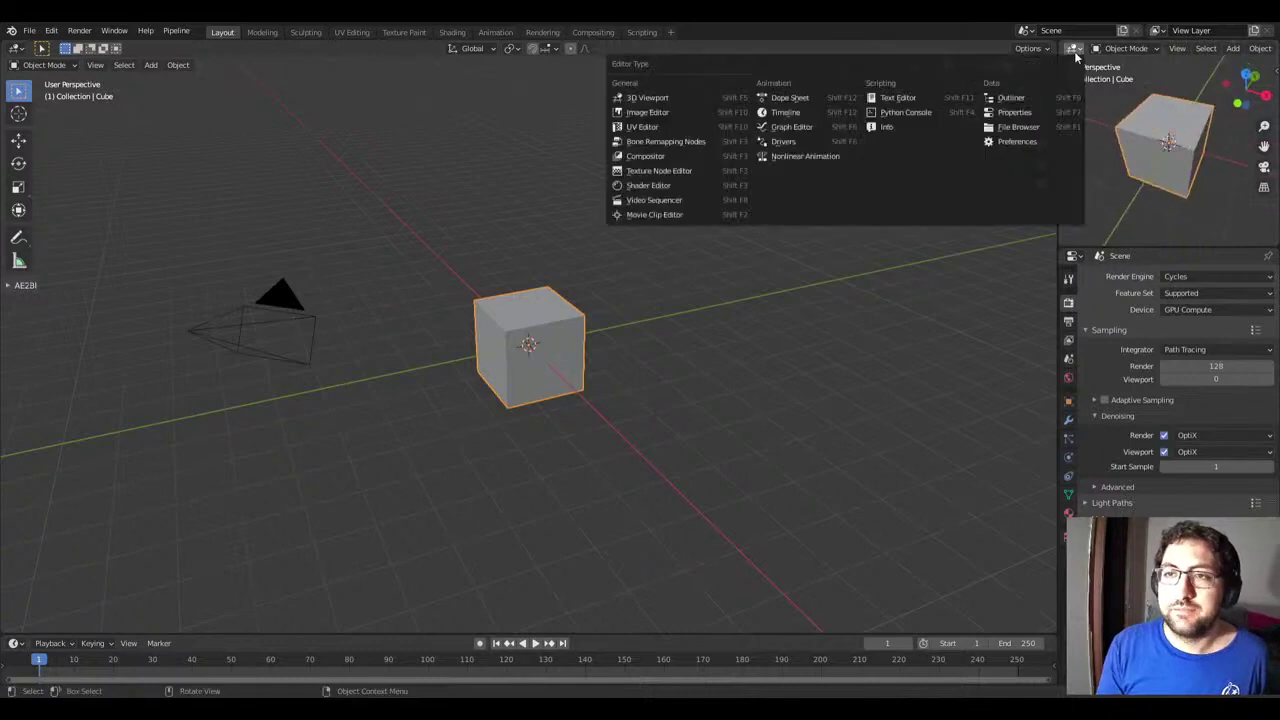
{"action": "left_click", "coordinate": [1030, 97]}
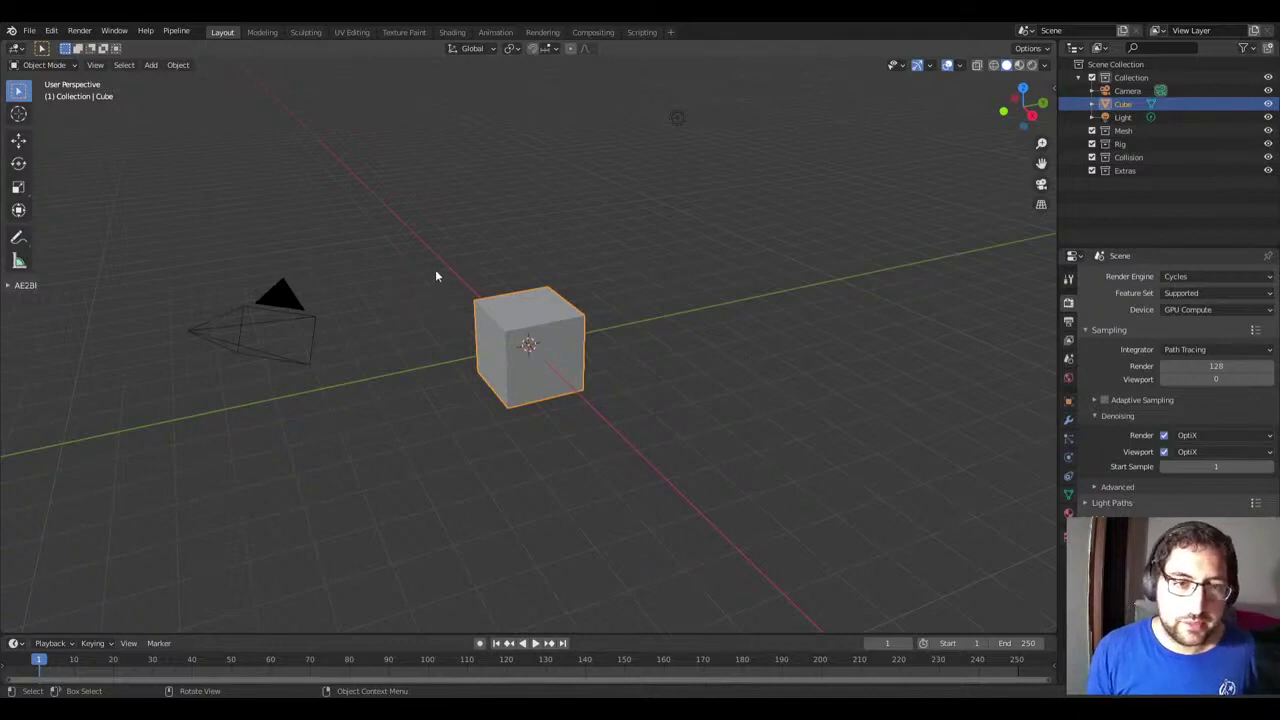
Step: Select the camera and then the light, orbit the scene, and deselect the light by clicking empty space
{"action": "mouse_move", "coordinate": [499, 338]}
{"action": "middle_mouse_down"}
{"action": "mouse_move", "coordinate": [689, 361]}
{"action": "mouse_move", "coordinate": [505, 342]}
{"action": "mouse_move", "coordinate": [517, 343]}
{"action": "middle_mouse_up"}
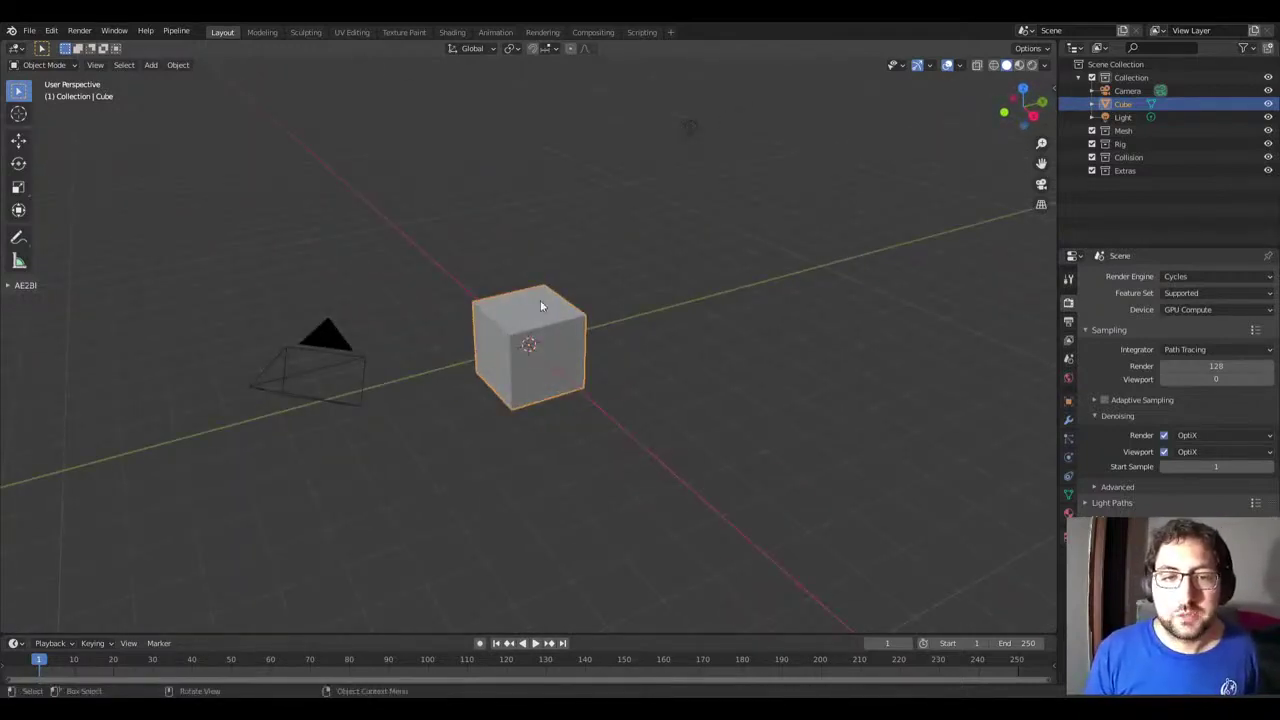
{"action": "left_click", "coordinate": [323, 349]}
{"action": "left_click", "coordinate": [690, 127]}
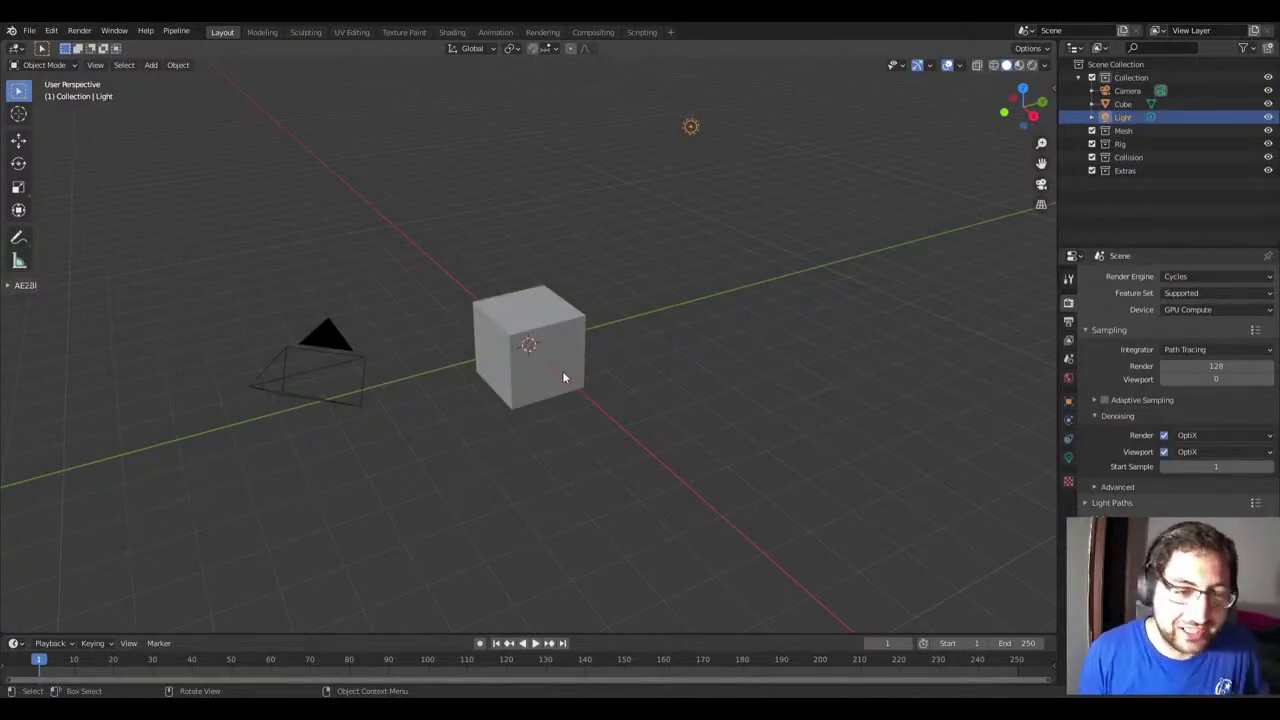
{"action": "mouse_move", "coordinate": [563, 378]}
{"action": "middle_mouse_down"}
{"action": "mouse_move", "coordinate": [411, 344]}
{"action": "mouse_move", "coordinate": [577, 366]}
{"action": "middle_mouse_up"}
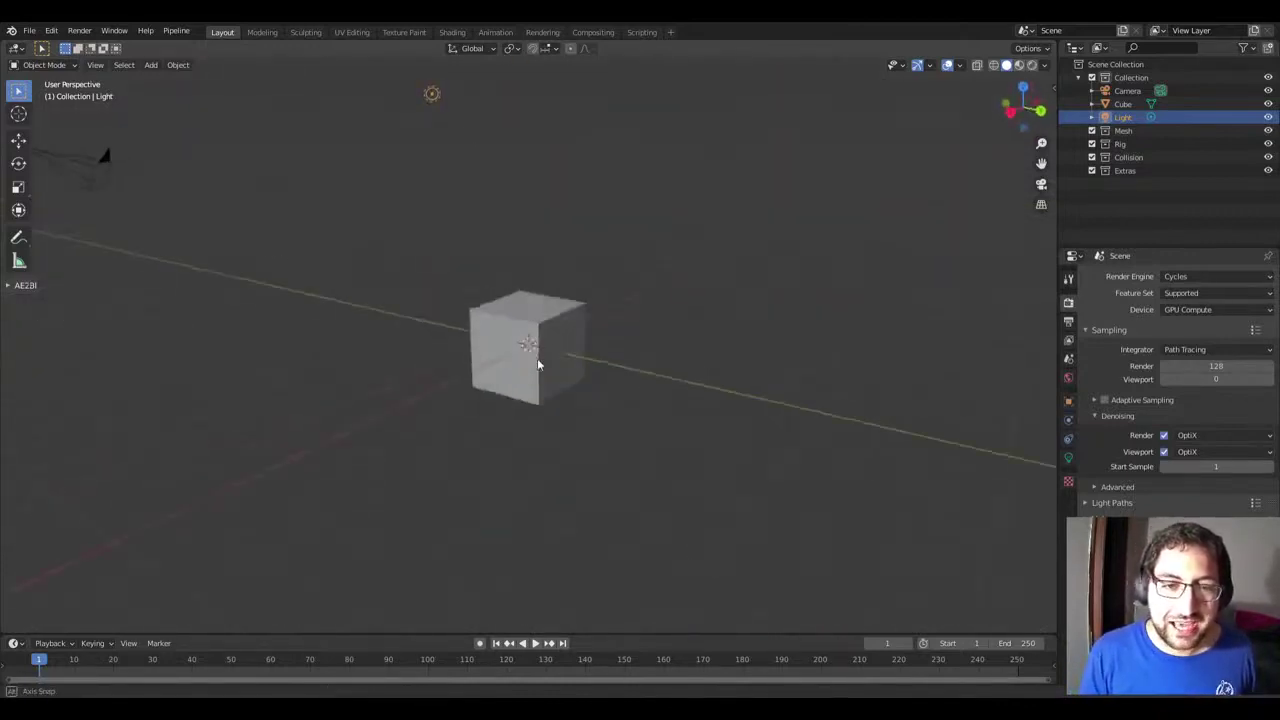
{"action": "mouse_move", "coordinate": [553, 322]}
{"action": "middle_mouse_down"}
{"action": "mouse_move", "coordinate": [631, 314]}
{"action": "mouse_move", "coordinate": [680, 342]}
{"action": "middle_mouse_up"}
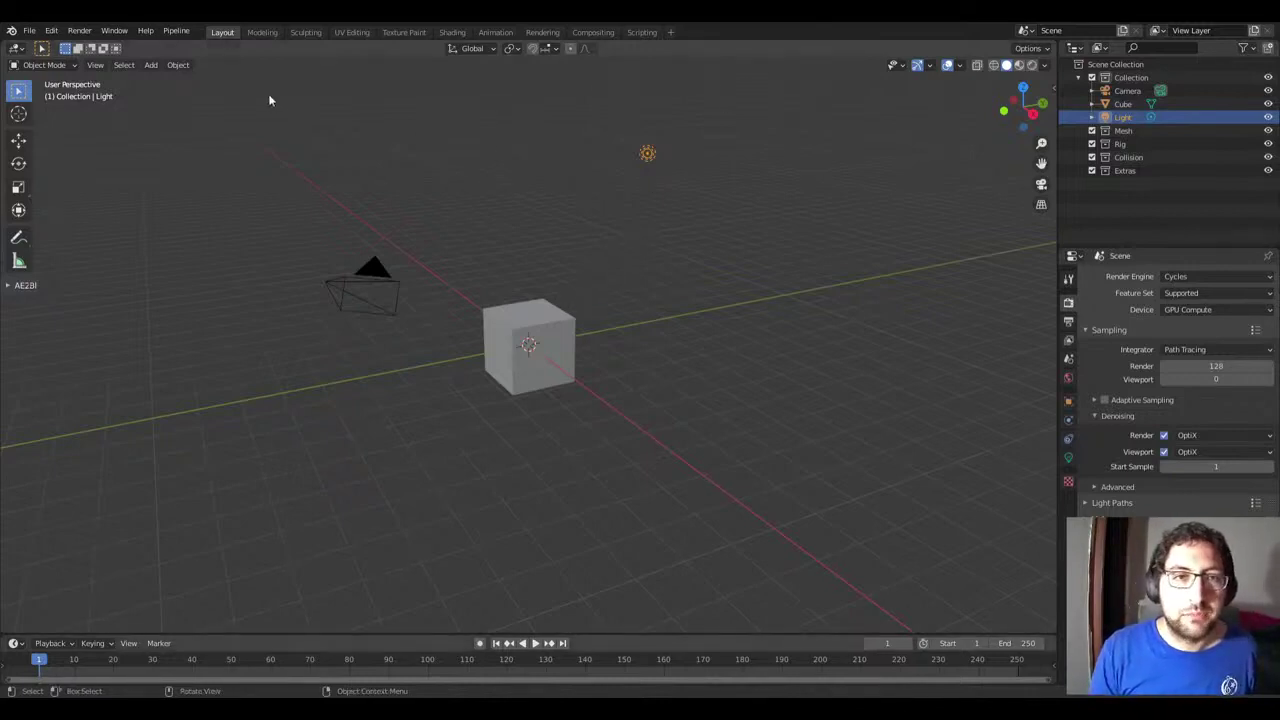
{"action": "left_click", "coordinate": [178, 65]}
{"action": "left_click", "coordinate": [702, 180]}
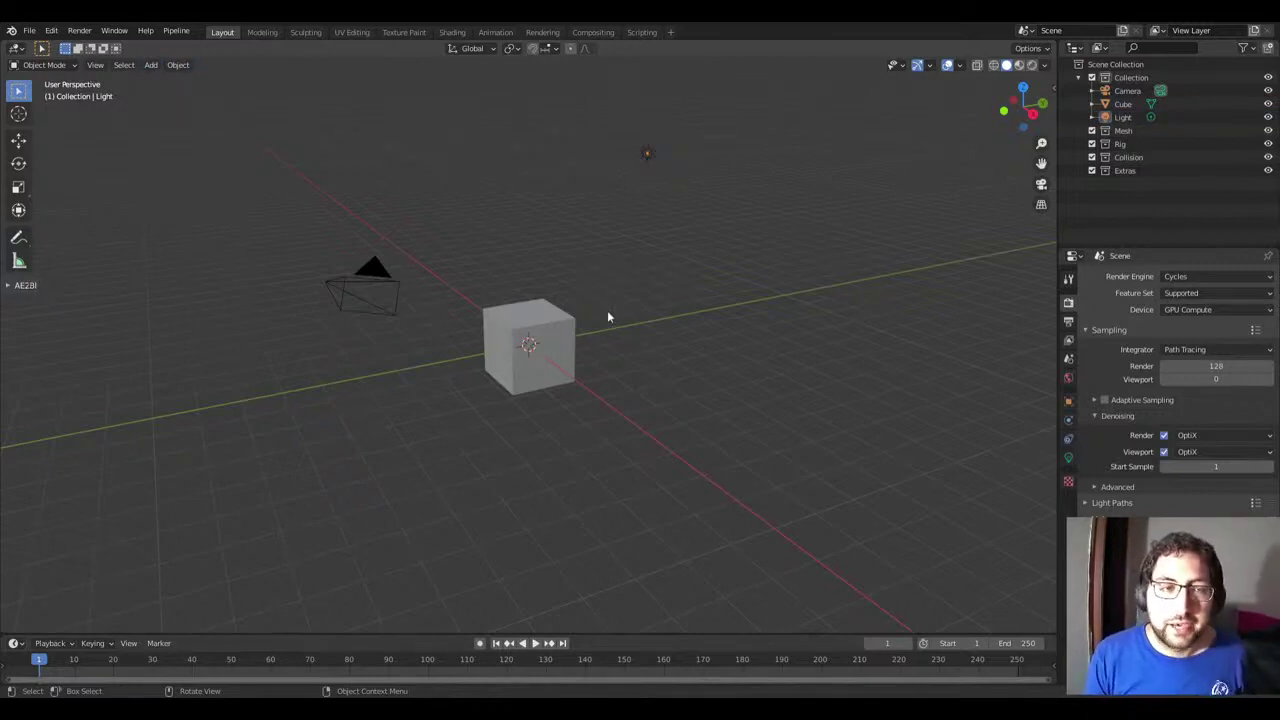
Step: Add a cube, stretch it along Z into a tall box, and raise it upward
{"action": "key", "text": "shift+a"}
{"action": "left_click", "coordinate": [660, 298]}
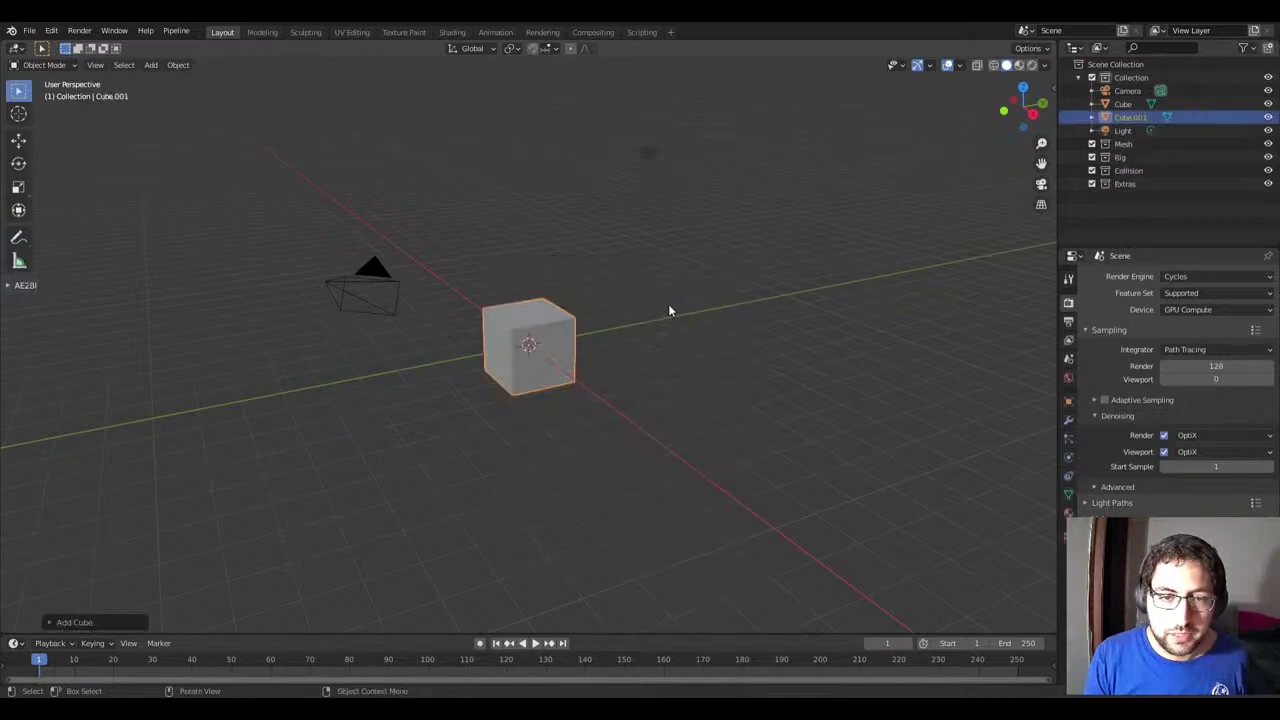
{"action": "key", "text": "s"}
{"action": "key", "text": "z"}
{"action": "key", "text": "Return"}
{"action": "key", "text": "g"}
{"action": "key", "text": "z"}
{"action": "left_click", "coordinate": [661, 222]}
Step: In Edit Mode try scaling the top along X, cancel, undo, and delete the tall box
{"action": "key", "text": "Tab"}
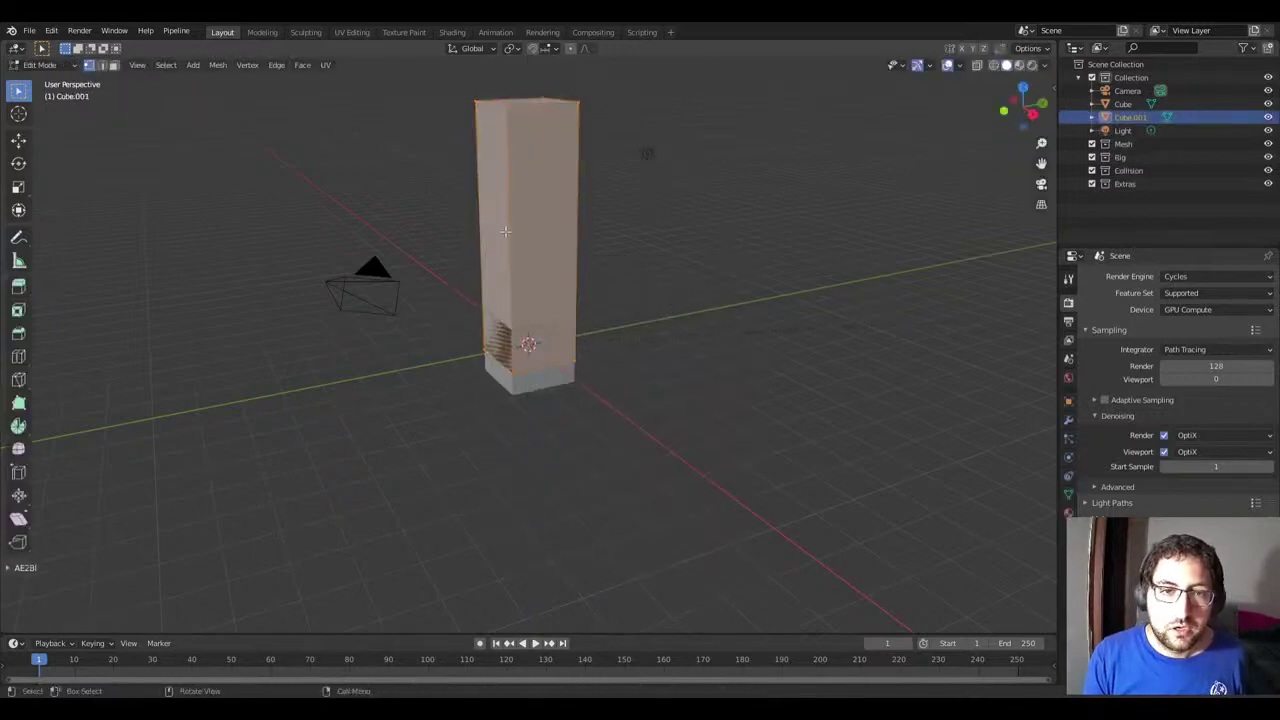
{"action": "left_click", "coordinate": [505, 231]}
{"action": "key", "text": "s"}
{"action": "key", "text": "x"}
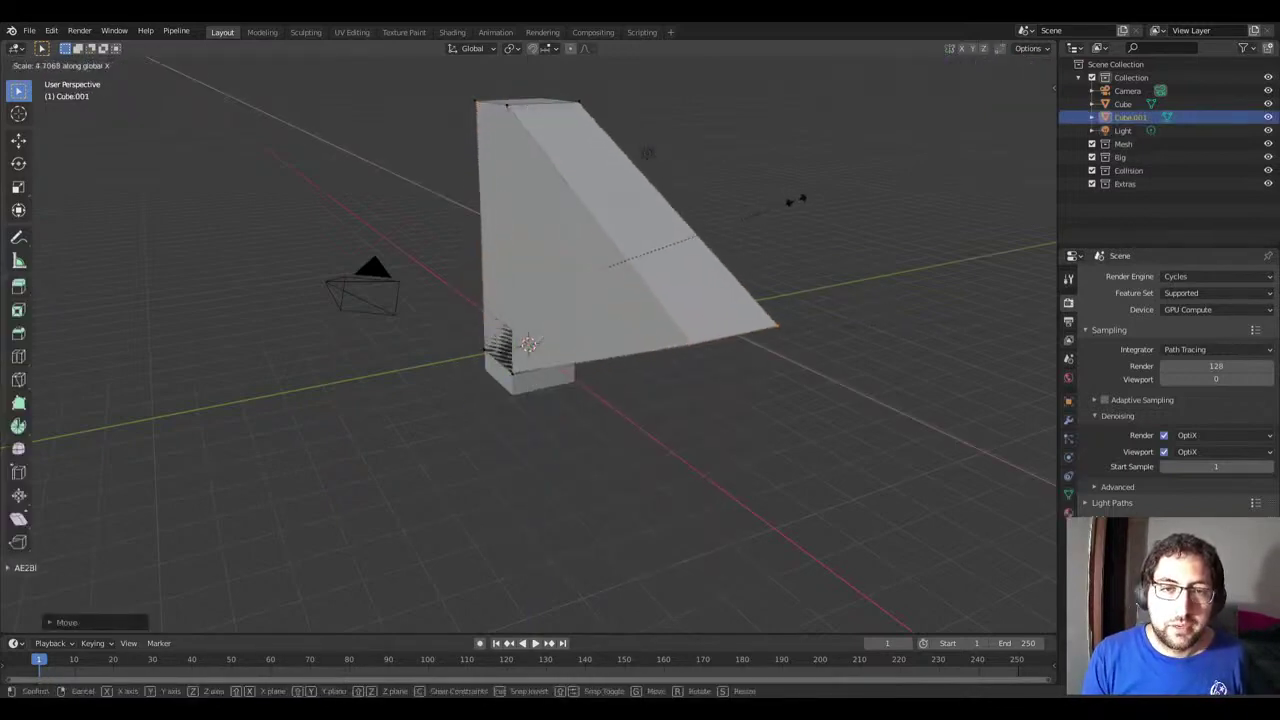
{"action": "key", "text": "Escape"}
{"action": "key", "text": "ctrl+z"}
{"action": "key", "text": "ctrl+z"}
{"action": "key", "text": "x"}
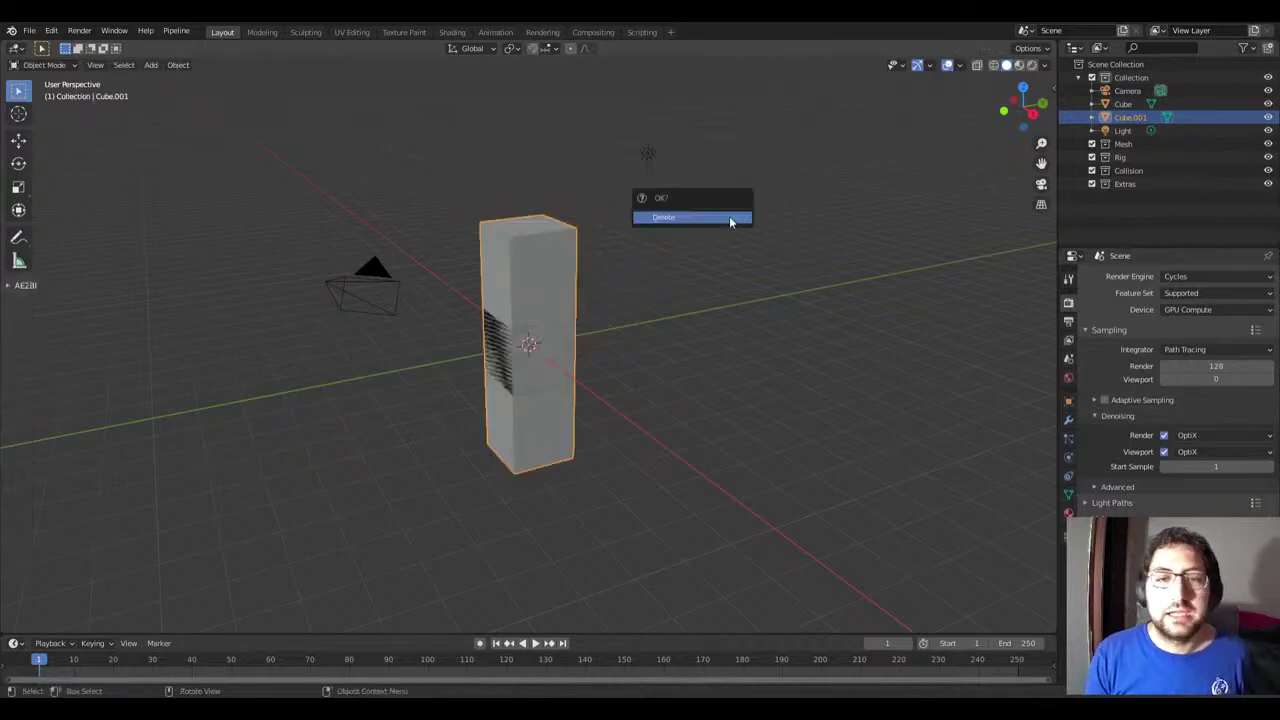
{"action": "left_click", "coordinate": [730, 218]}
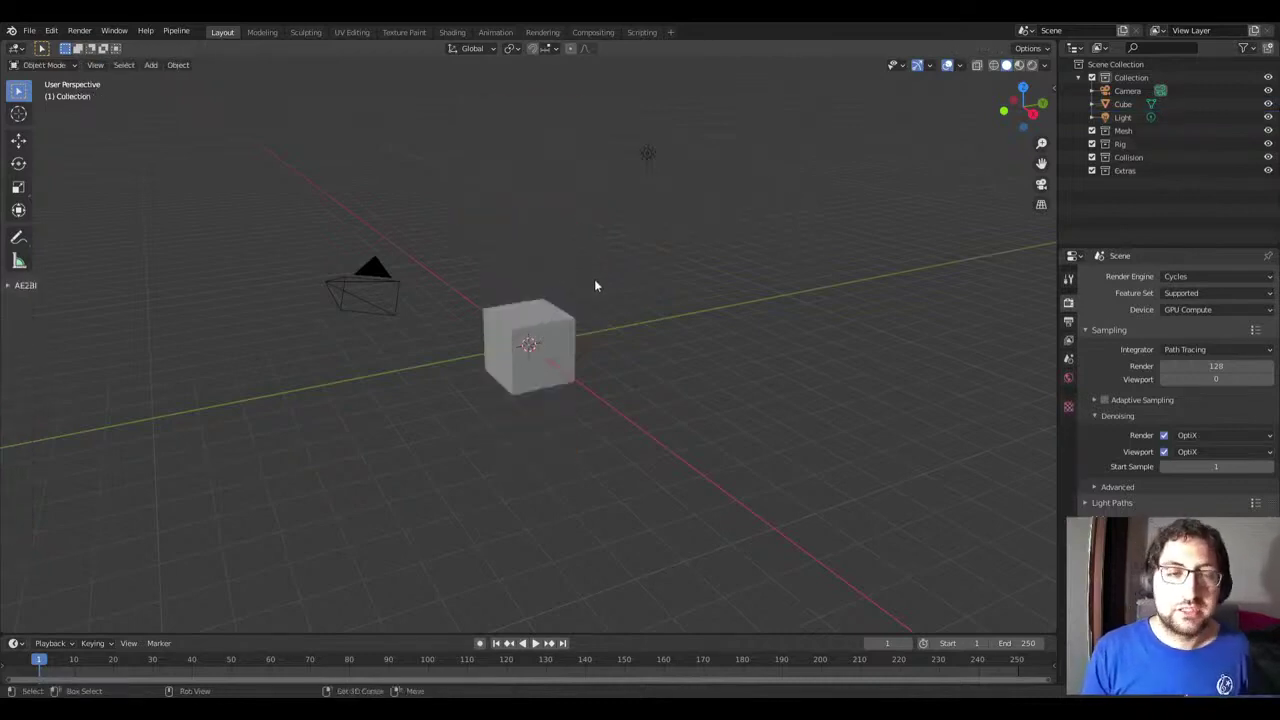
Step: Add a new cube from the Add menu, try resizing and cancel, then select Cube.001
{"action": "middle_click_drag", "start_coordinate": [594, 283], "coordinate": [597, 301]}
{"action": "left_click", "coordinate": [178, 65]}
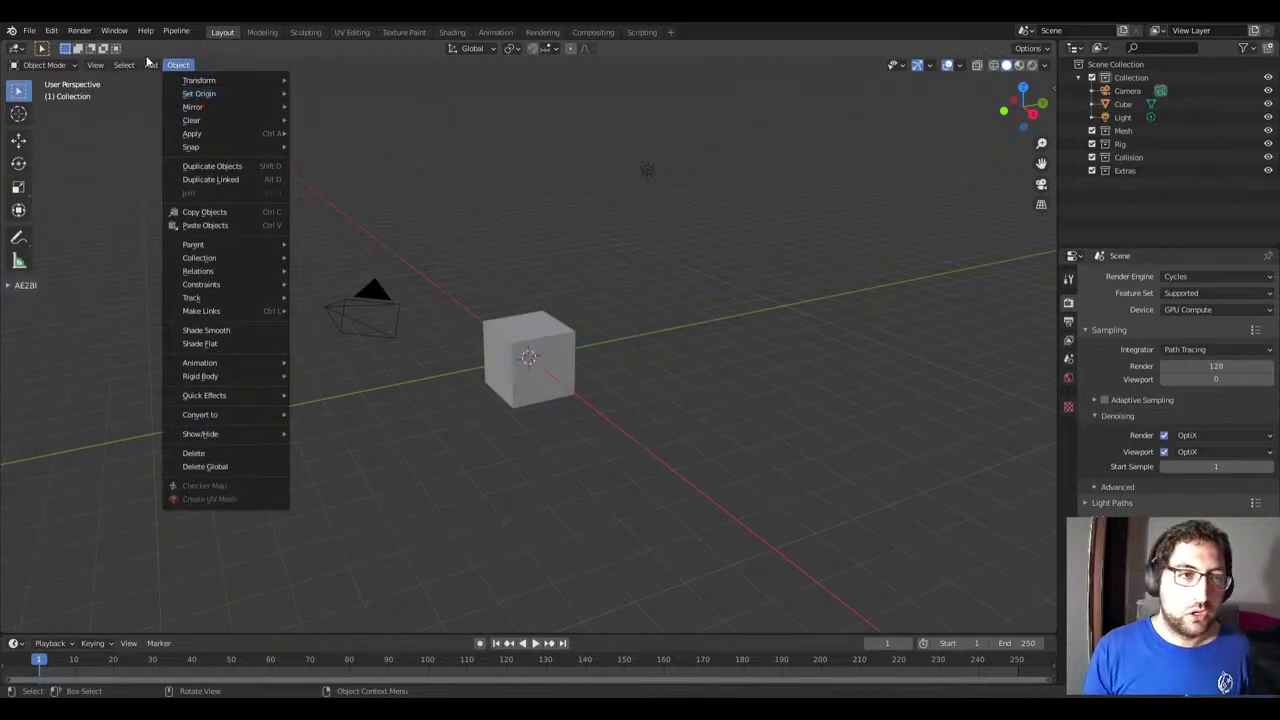
{"action": "mouse_move", "coordinate": [170, 80]}
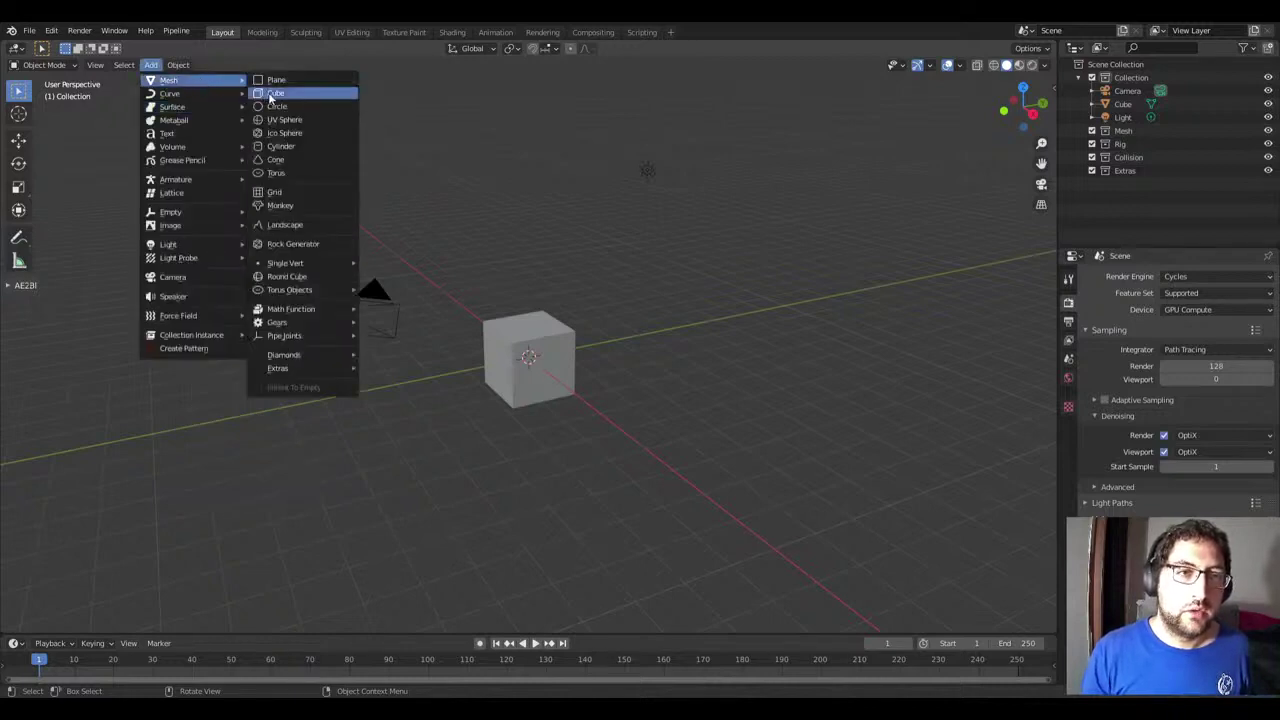
{"action": "left_click", "coordinate": [270, 93]}
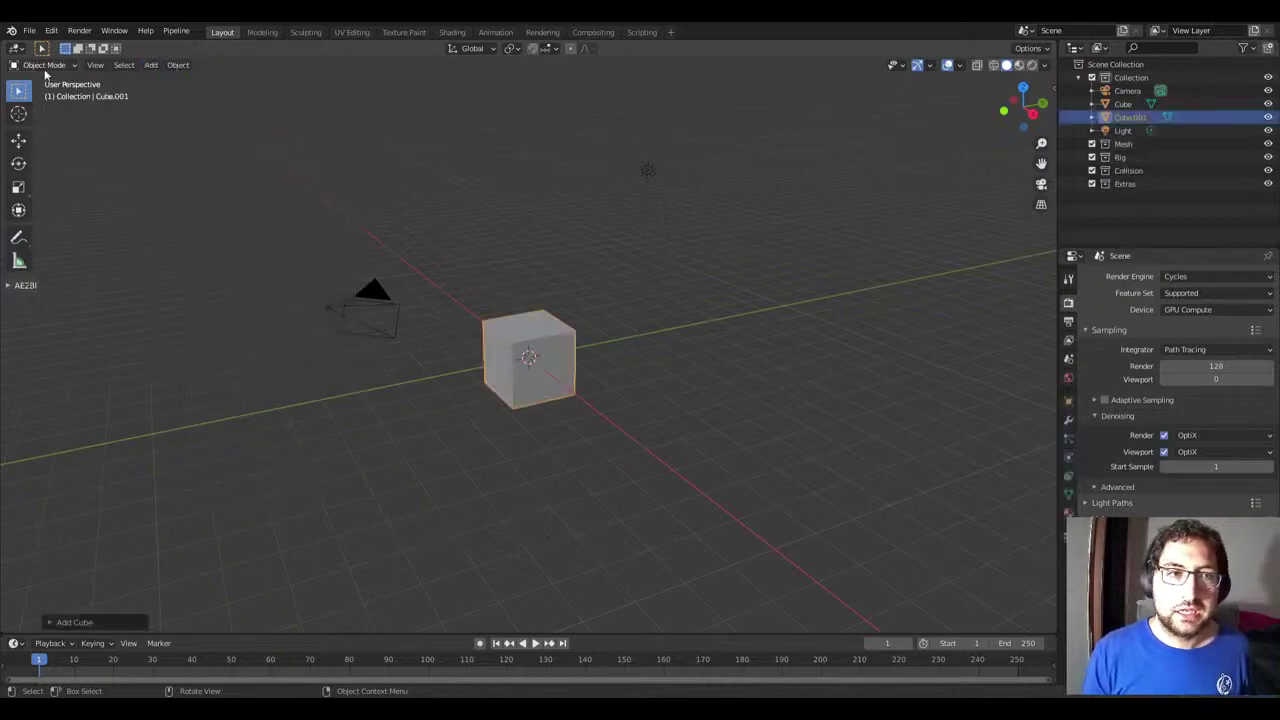
{"action": "left_click", "coordinate": [18, 188]}
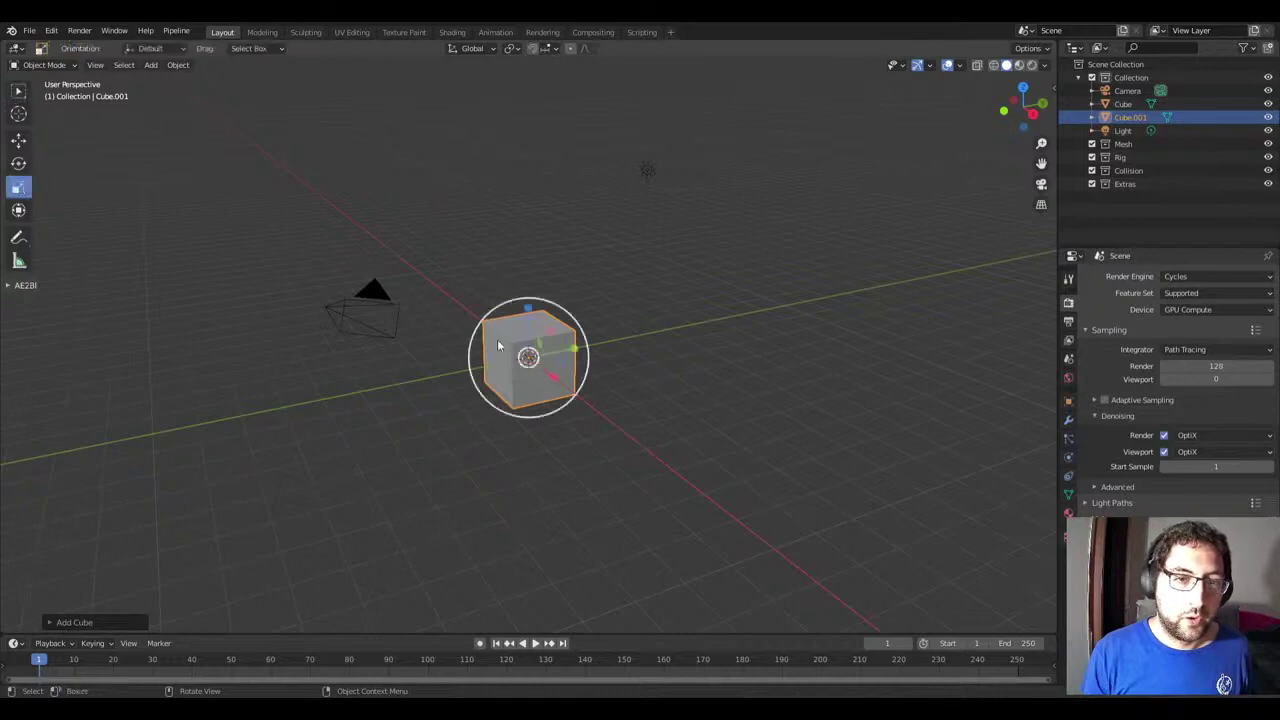
{"action": "key", "text": "s"}
{"action": "key", "text": "Escape"}
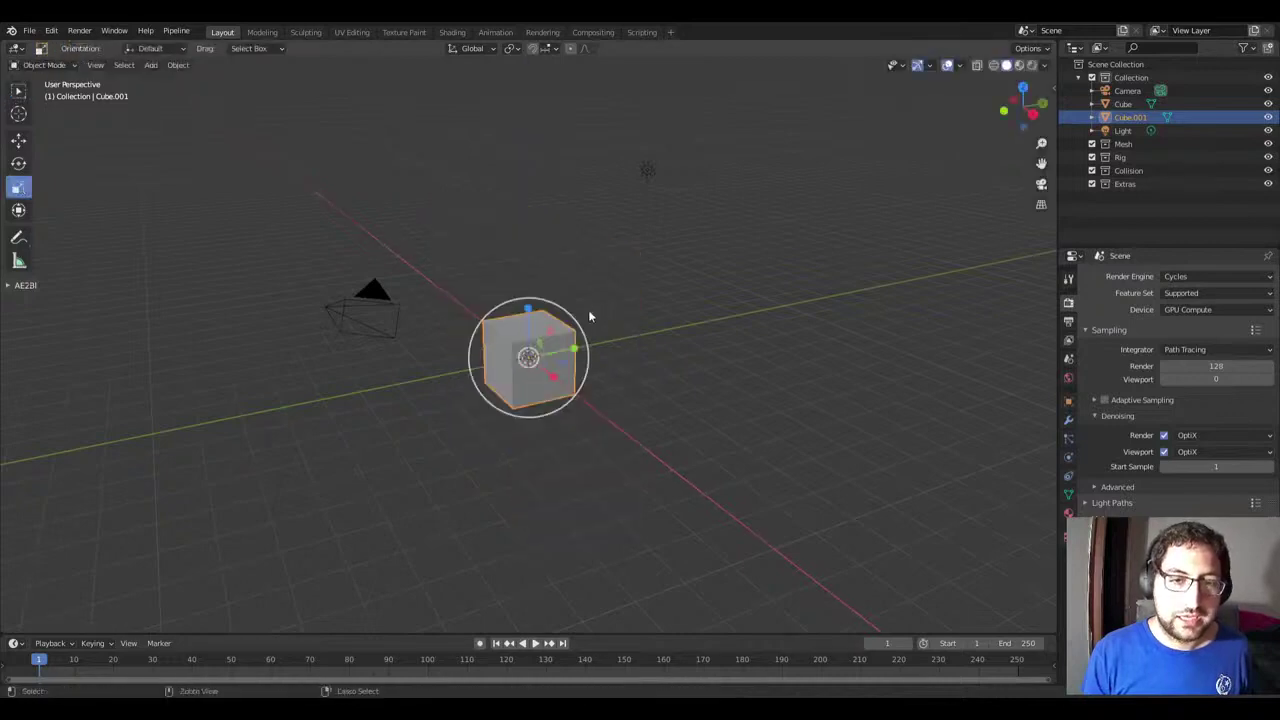
{"action": "key", "text": "alt+a"}
{"action": "left_click", "coordinate": [18, 90]}
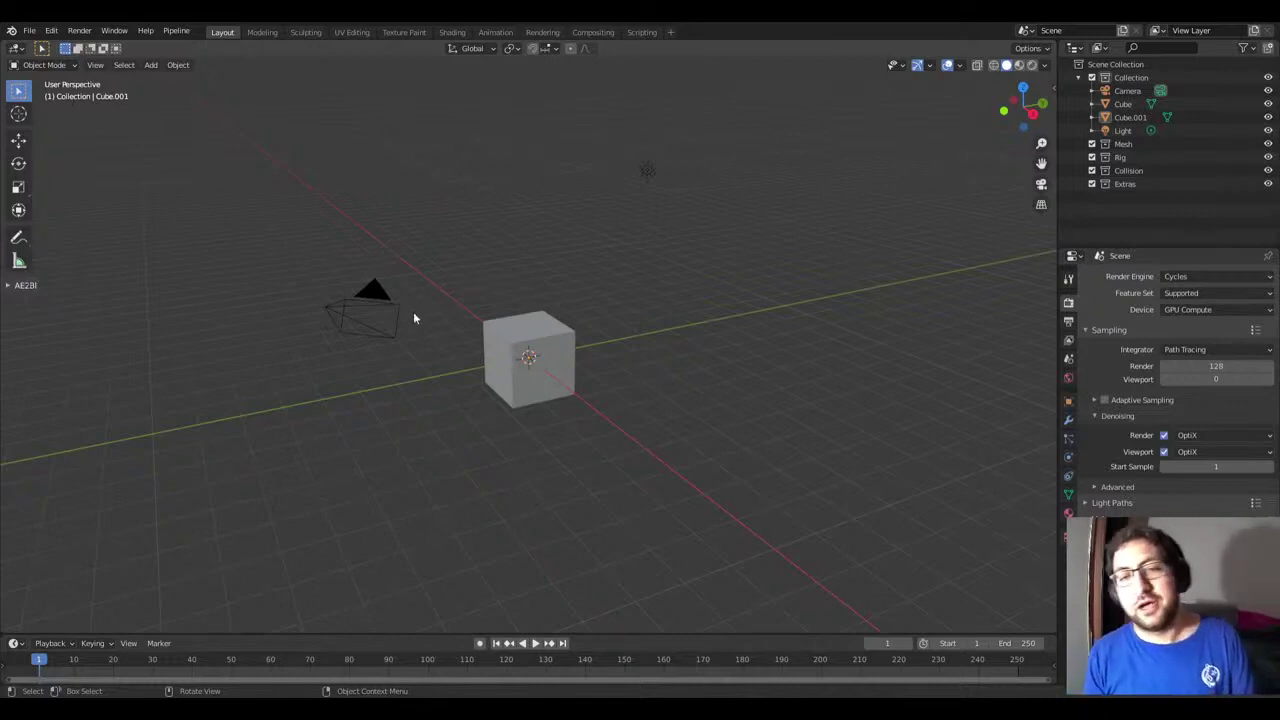
{"action": "left_click", "coordinate": [500, 320]}
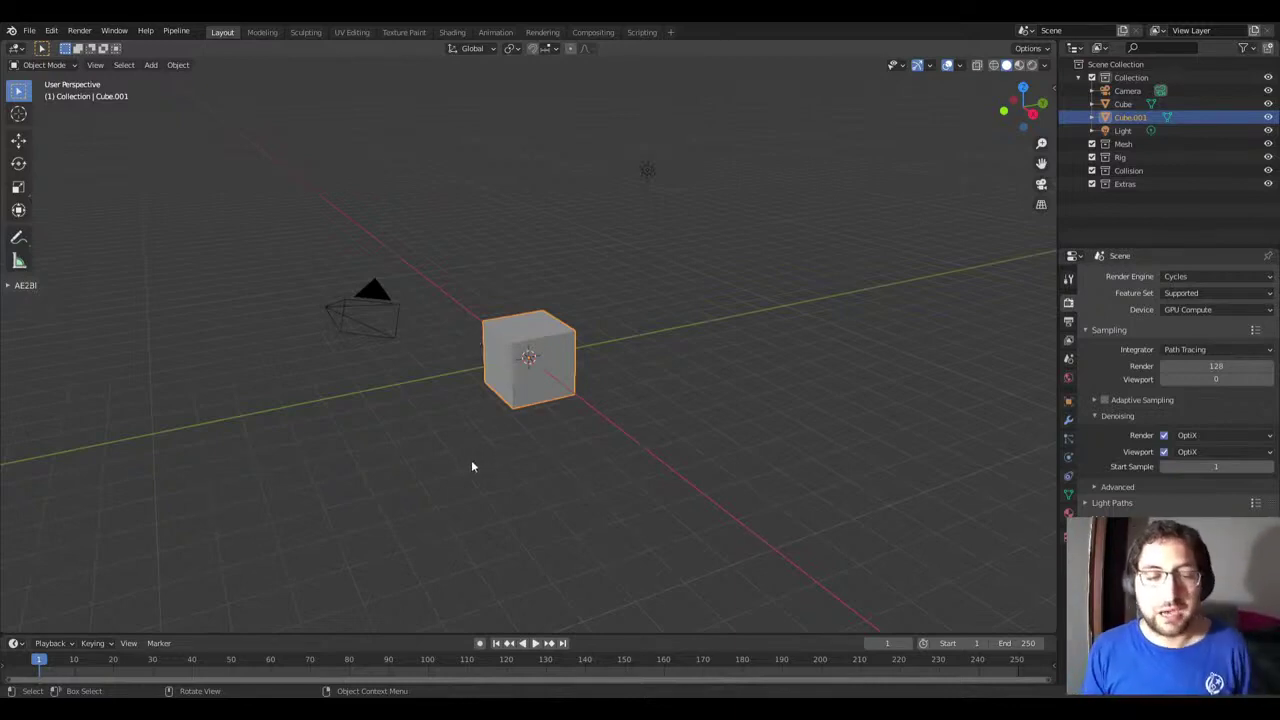
{"action": "scroll", "coordinate": [534, 349], "scroll_direction": "up", "scroll_amount": 1}
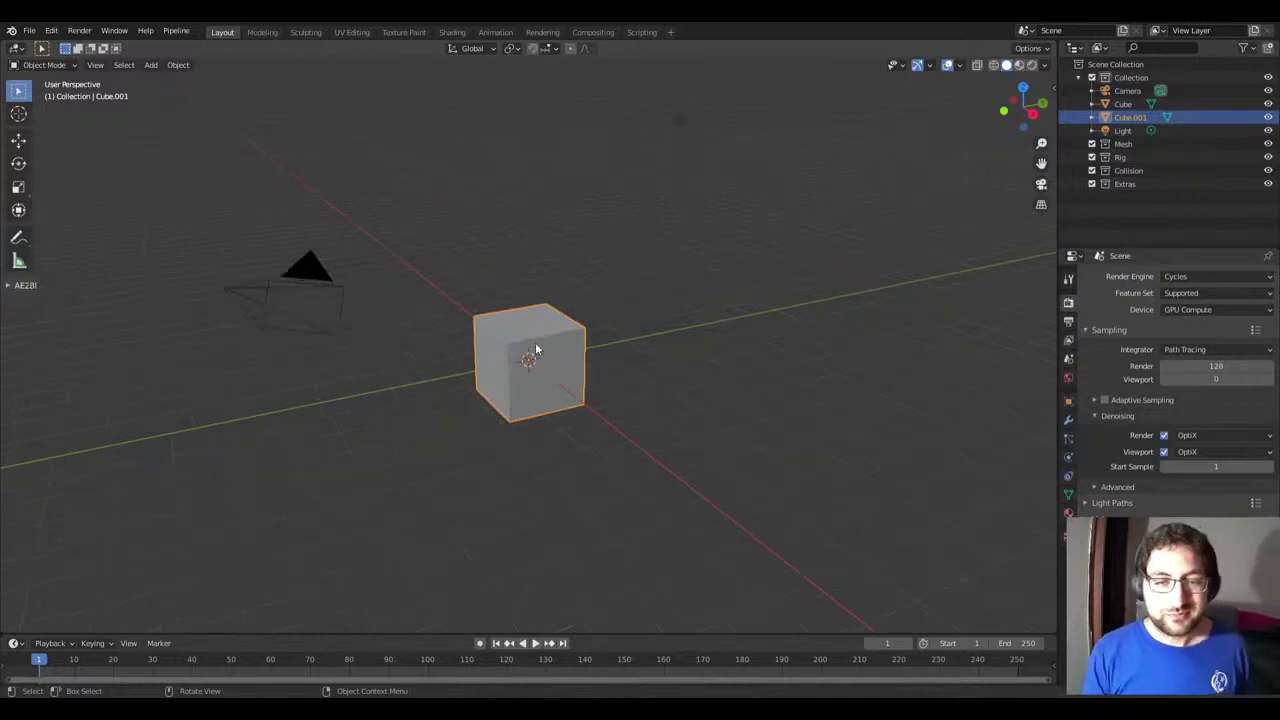
{"action": "scroll", "coordinate": [532, 344], "scroll_direction": "up", "scroll_amount": 2}
{"action": "scroll", "coordinate": [532, 344], "scroll_direction": "down", "scroll_amount": 2}
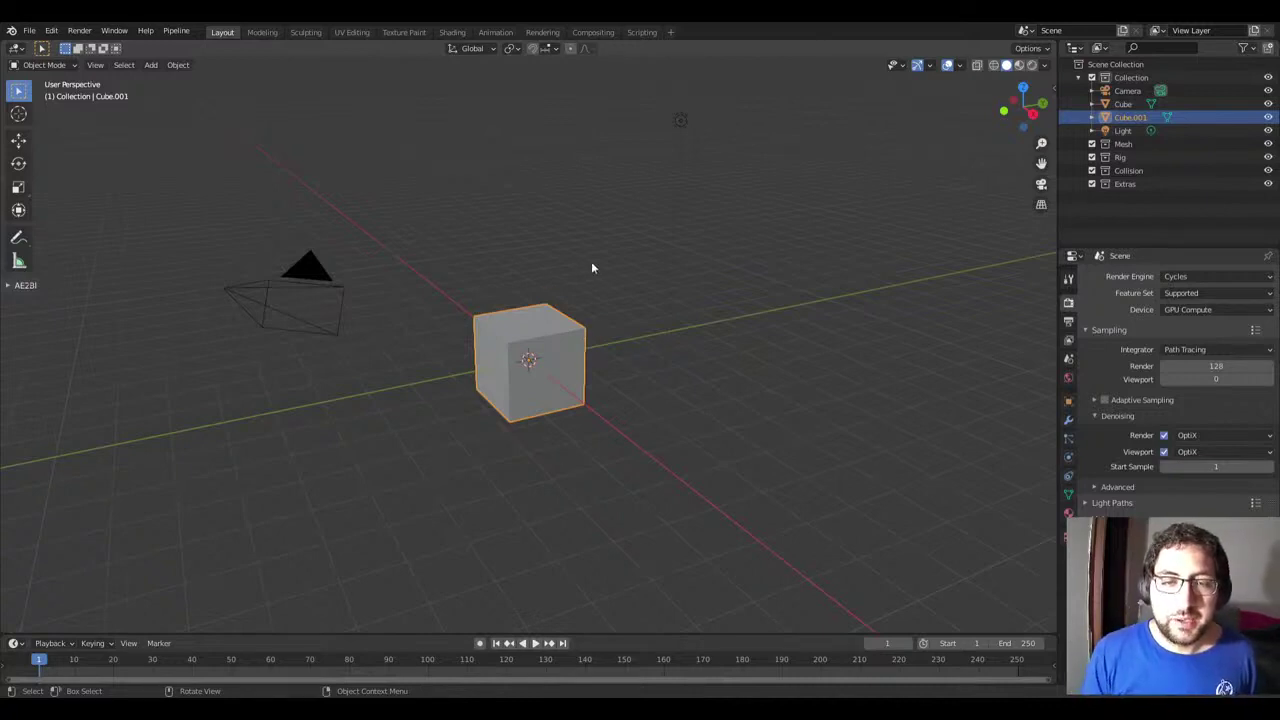
{"action": "mouse_move", "coordinate": [558, 335]}
{"action": "middle_mouse_down"}
{"action": "mouse_move", "coordinate": [590, 348]}
{"action": "mouse_move", "coordinate": [586, 334]}
{"action": "mouse_move", "coordinate": [559, 352]}
{"action": "middle_mouse_up"}
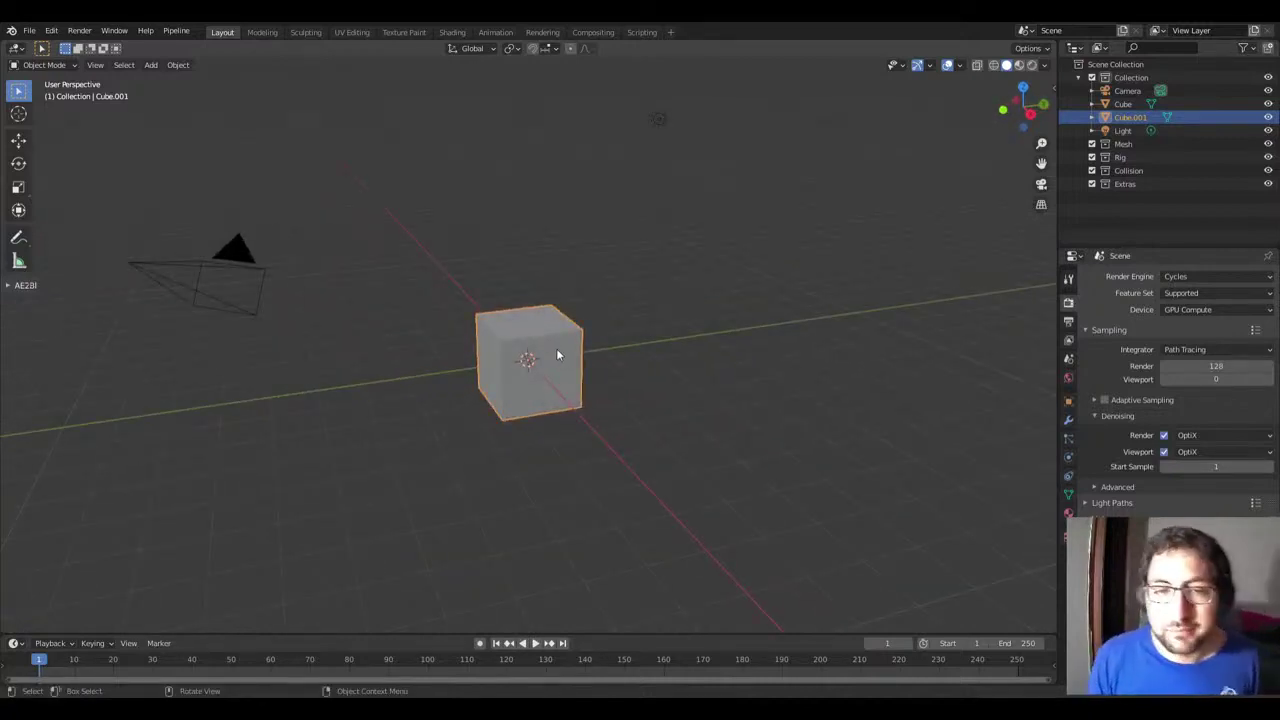
{"action": "mouse_move", "coordinate": [560, 325]}
{"action": "middle_mouse_down"}
{"action": "mouse_move", "coordinate": [609, 344]}
{"action": "mouse_move", "coordinate": [588, 381]}
{"action": "mouse_move", "coordinate": [620, 323]}
{"action": "mouse_move", "coordinate": [614, 374]}
{"action": "mouse_move", "coordinate": [586, 291]}
{"action": "mouse_move", "coordinate": [403, 318]}
{"action": "mouse_move", "coordinate": [486, 374]}
{"action": "mouse_move", "coordinate": [609, 321]}
{"action": "mouse_move", "coordinate": [469, 318]}
{"action": "mouse_move", "coordinate": [477, 374]}
{"action": "mouse_move", "coordinate": [623, 320]}
{"action": "mouse_move", "coordinate": [520, 337]}
{"action": "mouse_move", "coordinate": [587, 402]}
{"action": "mouse_move", "coordinate": [549, 356]}
{"action": "mouse_move", "coordinate": [642, 346]}
{"action": "mouse_move", "coordinate": [542, 356]}
{"action": "middle_mouse_up"}
{"action": "scroll", "coordinate": [542, 356], "scroll_direction": "down", "scroll_amount": 3}
{"action": "scroll", "coordinate": [542, 356], "scroll_direction": "up", "scroll_amount": 1}
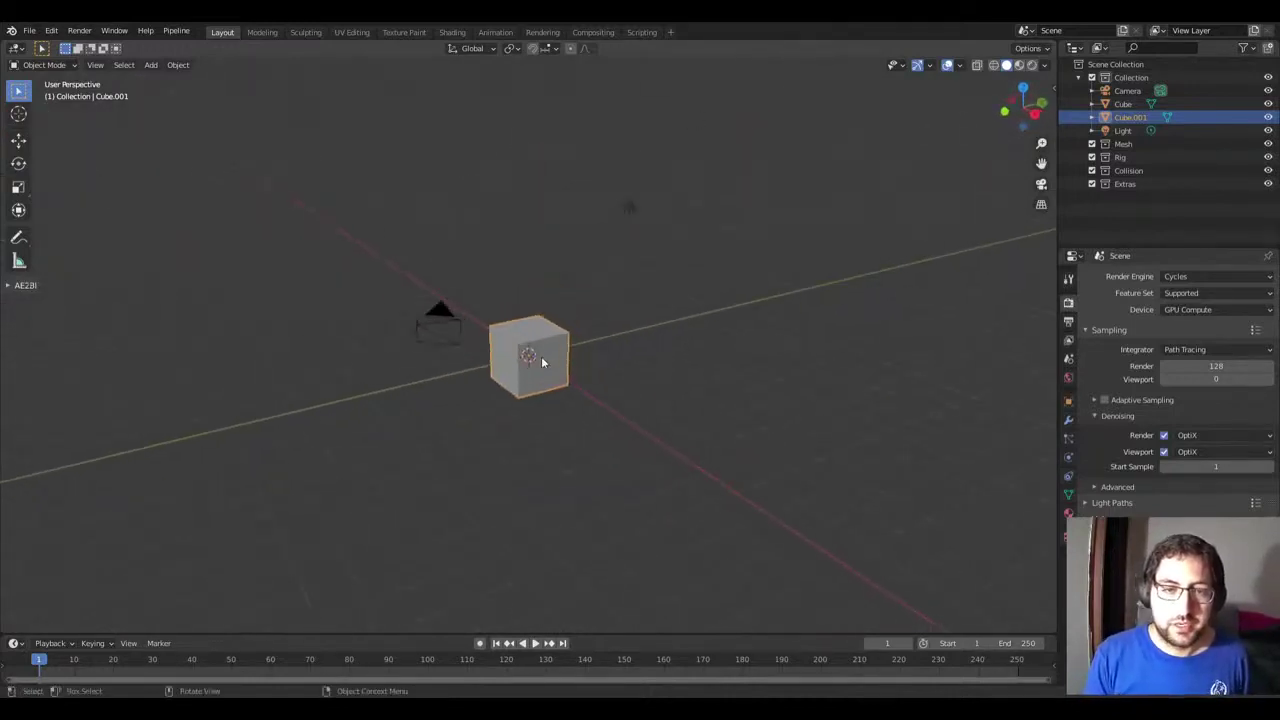
{"action": "scroll", "coordinate": [542, 356], "scroll_direction": "up", "scroll_amount": 3}
{"action": "scroll", "coordinate": [540, 356], "scroll_direction": "up", "scroll_amount": 3}
{"action": "scroll", "coordinate": [540, 362], "scroll_direction": "down", "scroll_amount": 1}
{"action": "scroll", "coordinate": [536, 342], "scroll_direction": "down", "scroll_amount": 4}
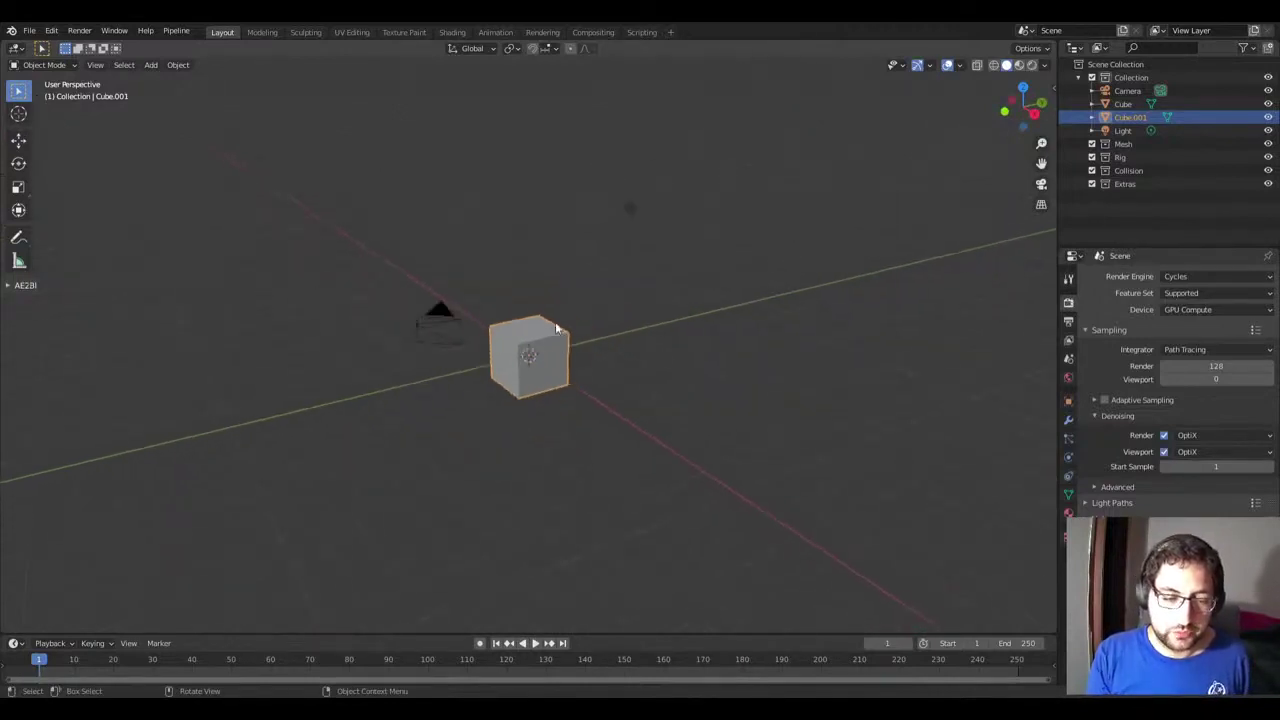
{"action": "scroll", "coordinate": [555, 321], "scroll_direction": "up", "scroll_amount": 3}
{"action": "scroll", "coordinate": [575, 356], "scroll_direction": "up", "scroll_amount": 2}
{"action": "scroll", "coordinate": [564, 366], "scroll_direction": "down", "scroll_amount": 4}
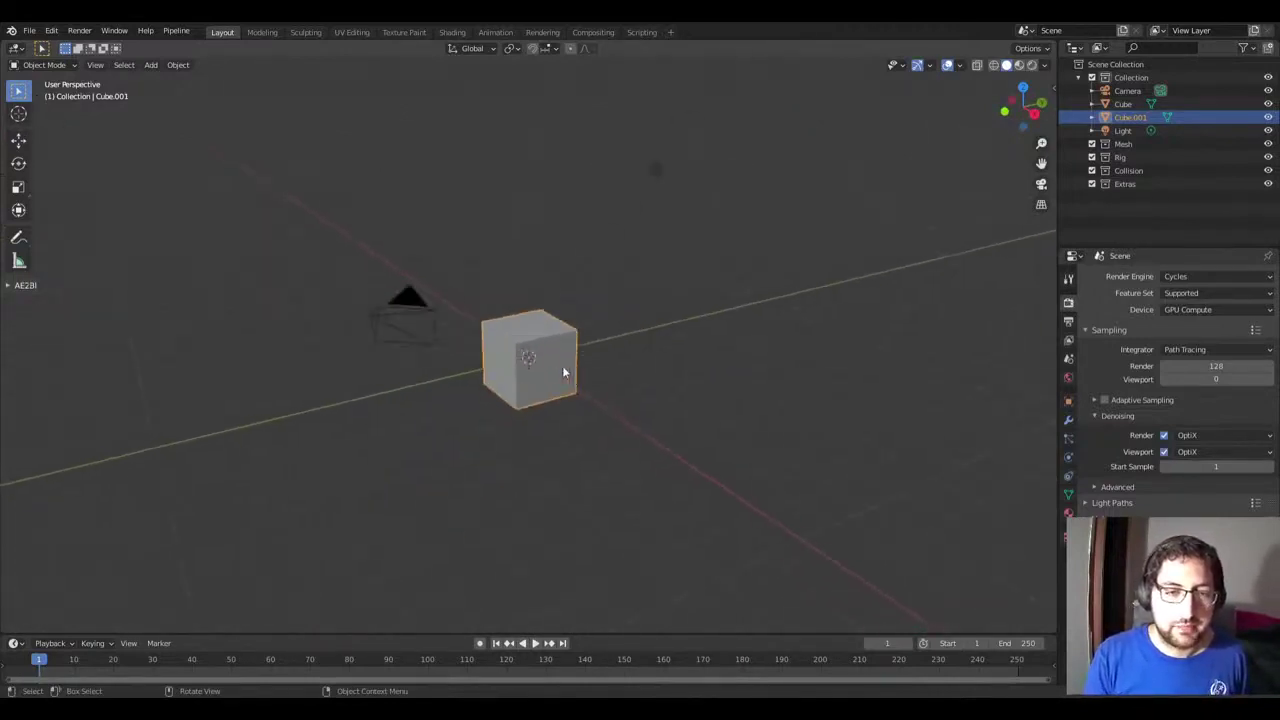
{"action": "scroll", "coordinate": [564, 366], "scroll_direction": "up", "scroll_amount": 6}
Step: Apply Shade Smooth to the cube from the Object Context Menu
{"action": "scroll", "coordinate": [575, 350], "scroll_direction": "down", "scroll_amount": 7}
{"action": "right_click", "coordinate": [589, 333]}
{"action": "key", "text": "Escape"}
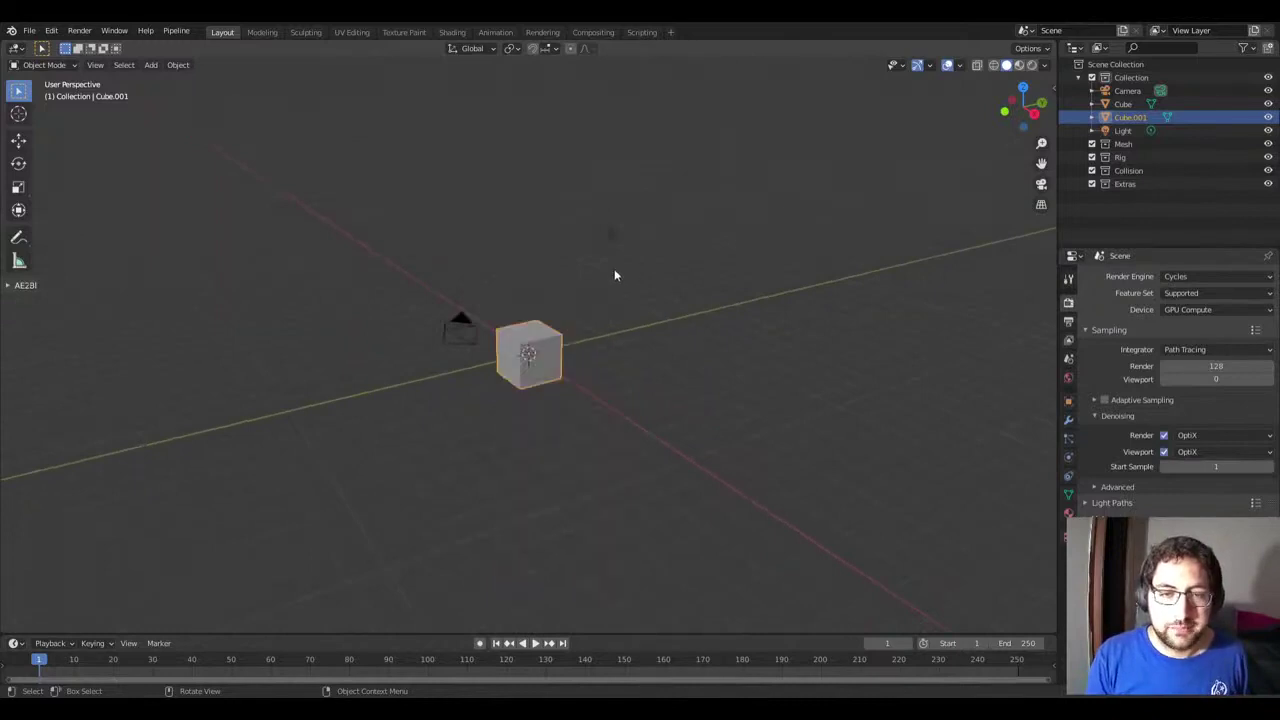
{"action": "right_click", "coordinate": [614, 268]}
{"action": "left_click", "coordinate": [487, 201]}
{"action": "right_click", "coordinate": [487, 201]}
{"action": "right_click", "coordinate": [642, 271]}
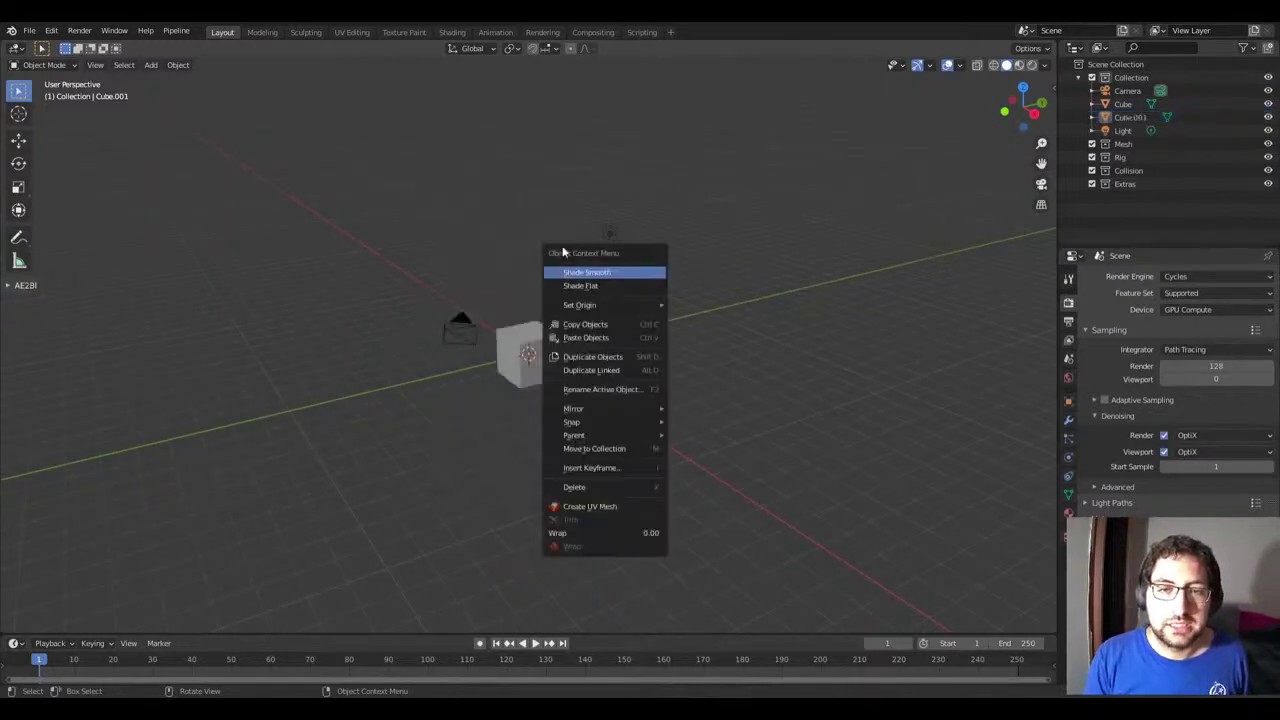
{"action": "key", "text": "Escape"}
{"action": "right_click", "coordinate": [567, 277]}
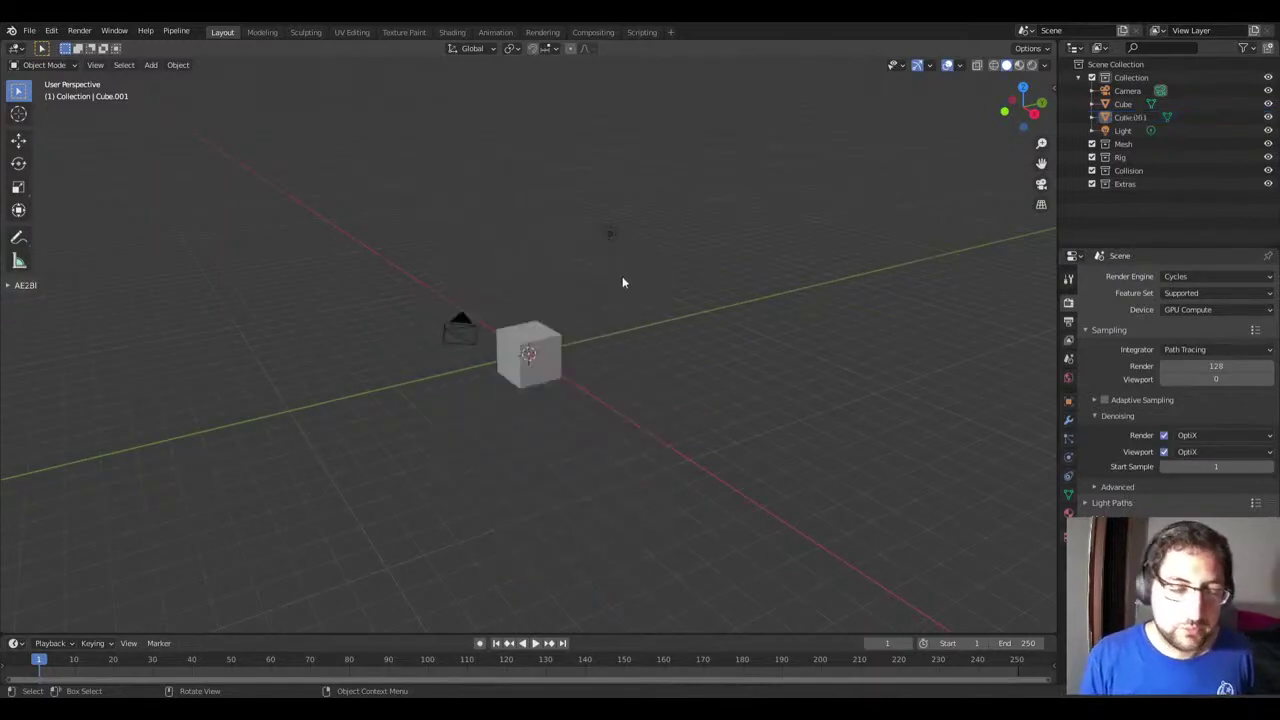
{"action": "right_click", "coordinate": [478, 287]}
{"action": "left_click", "coordinate": [511, 289]}
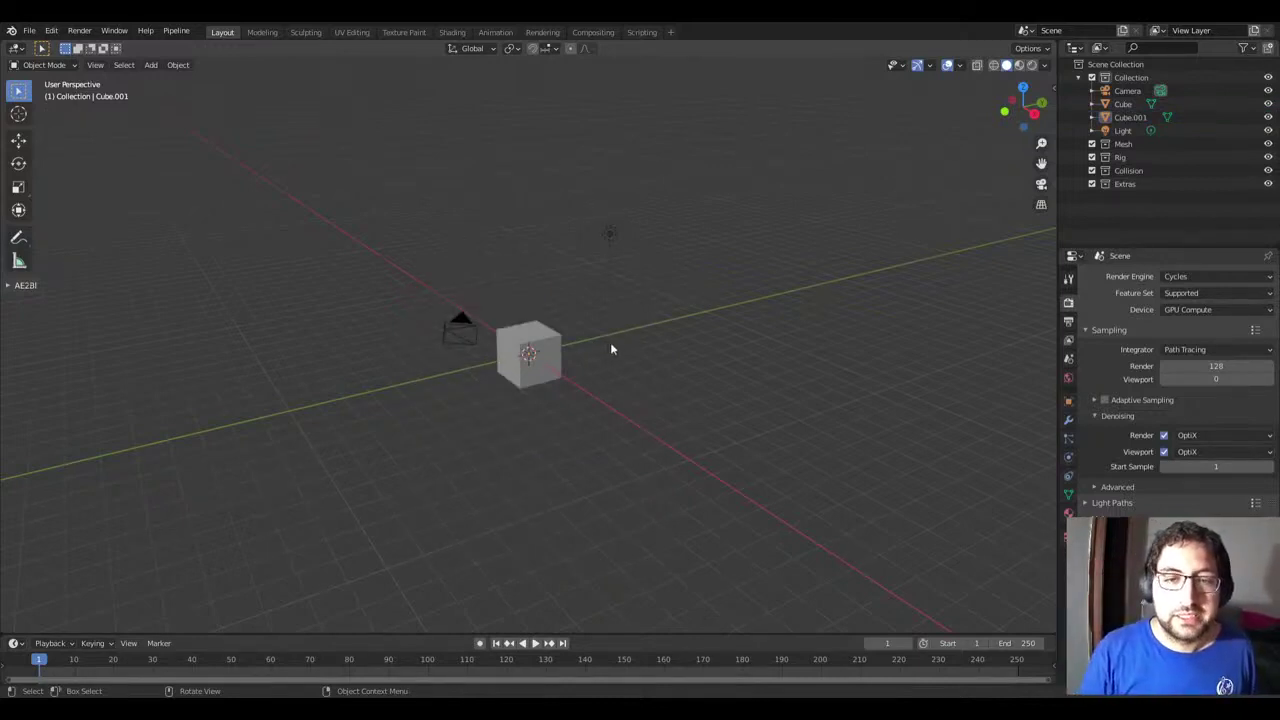
Step: Zoom, pan and orbit the view around the smooth-shaded cube
{"action": "scroll", "coordinate": [600, 346], "scroll_direction": "up", "scroll_amount": 3}
{"action": "scroll", "coordinate": [578, 342], "scroll_direction": "up", "scroll_amount": 2}
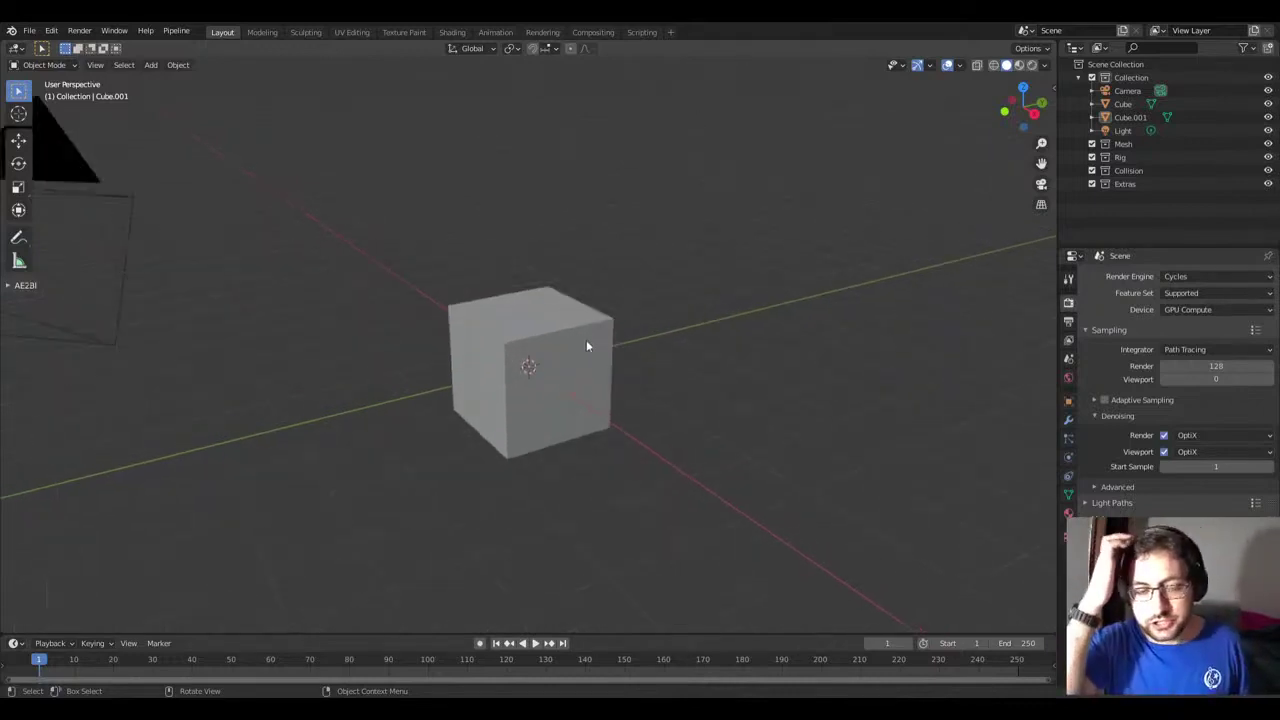
{"action": "scroll", "coordinate": [510, 291], "scroll_direction": "down", "scroll_amount": 3}
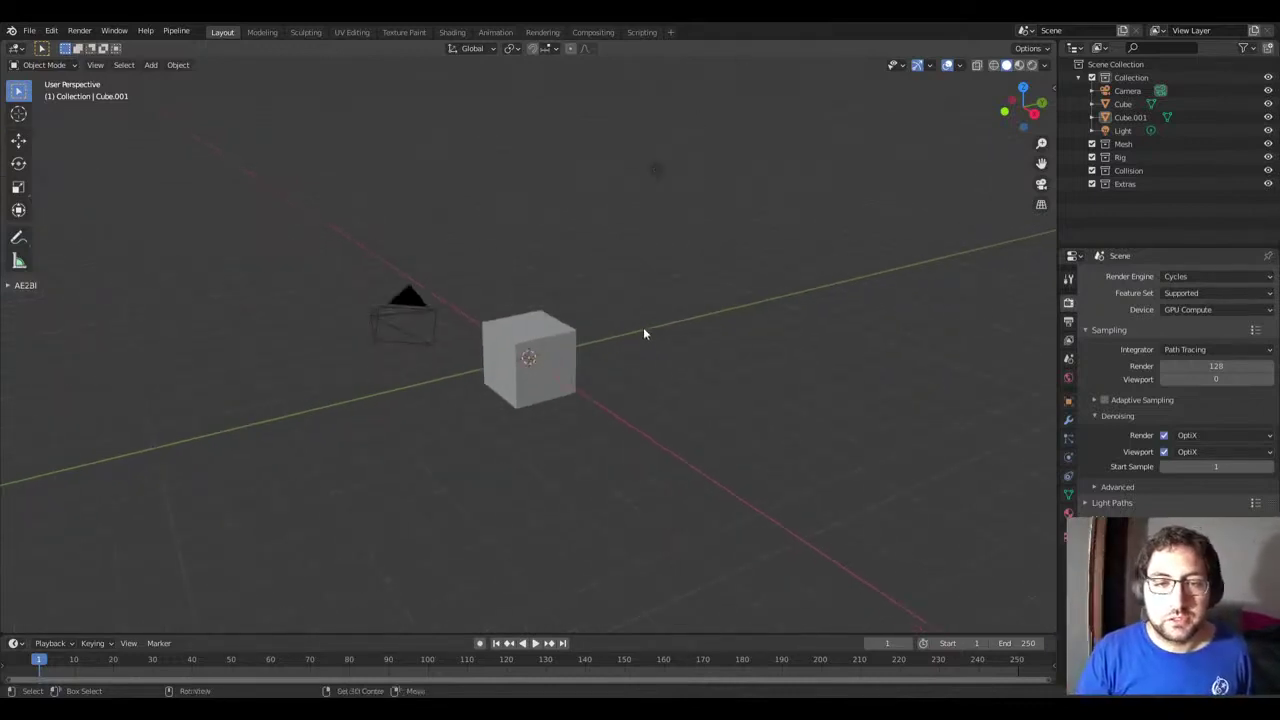
{"action": "mouse_move", "coordinate": [644, 327]}
{"action": "middle_mouse_down", "text": "shift"}
{"action": "mouse_move", "coordinate": [534, 338]}
{"action": "mouse_move", "coordinate": [605, 322]}
{"action": "middle_mouse_up", "text": "shift"}
{"action": "mouse_move", "coordinate": [728, 290]}
{"action": "middle_mouse_down", "text": "shift"}
{"action": "mouse_move", "coordinate": [608, 306]}
{"action": "mouse_move", "coordinate": [620, 309]}
{"action": "mouse_move", "coordinate": [651, 229]}
{"action": "mouse_move", "coordinate": [640, 407]}
{"action": "middle_mouse_up", "text": "shift"}
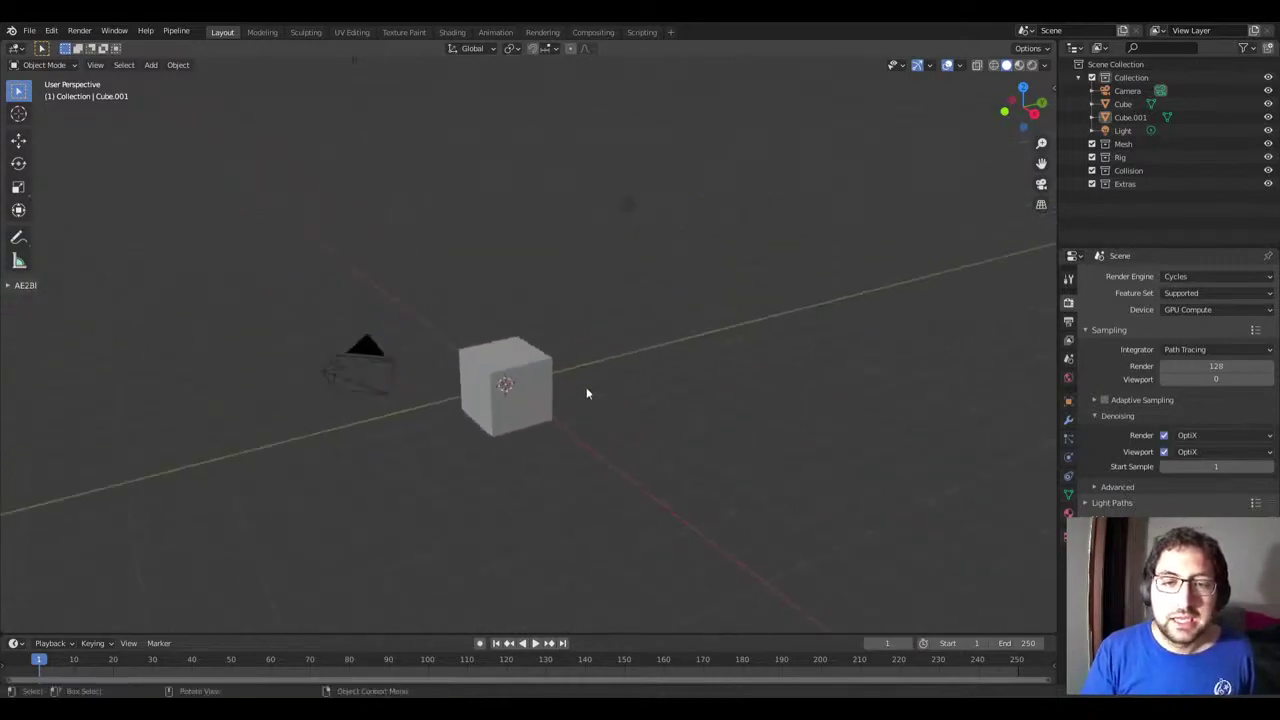
{"action": "mouse_move", "coordinate": [575, 322]}
{"action": "middle_mouse_down"}
{"action": "mouse_move", "coordinate": [575, 340]}
{"action": "mouse_move", "coordinate": [560, 340]}
{"action": "mouse_move", "coordinate": [591, 325]}
{"action": "middle_mouse_up"}
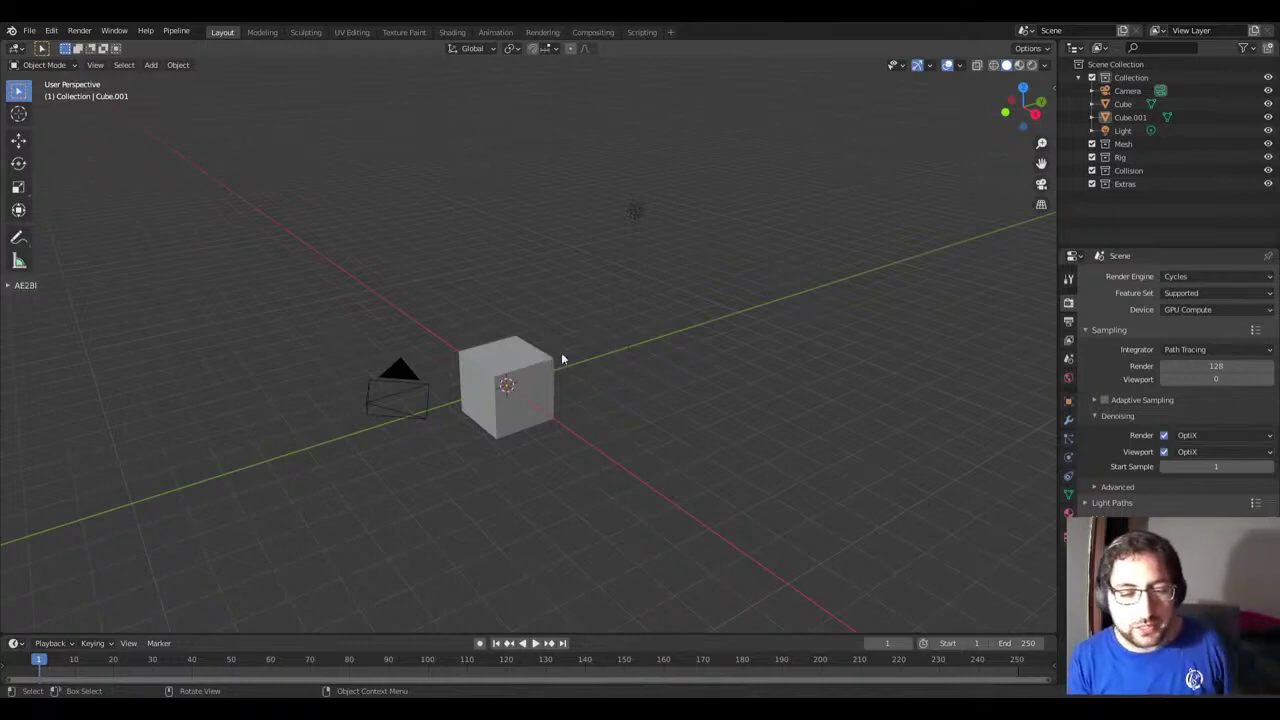
{"action": "mouse_move", "coordinate": [577, 339]}
{"action": "middle_mouse_down", "text": "shift"}
{"action": "mouse_move", "coordinate": [603, 340]}
{"action": "mouse_move", "coordinate": [623, 297]}
{"action": "mouse_move", "coordinate": [803, 277]}
{"action": "mouse_move", "coordinate": [404, 309]}
{"action": "mouse_move", "coordinate": [600, 411]}
{"action": "mouse_move", "coordinate": [459, 365]}
{"action": "mouse_move", "coordinate": [703, 240]}
{"action": "mouse_move", "coordinate": [563, 349]}
{"action": "mouse_move", "coordinate": [563, 306]}
{"action": "mouse_move", "coordinate": [726, 304]}
{"action": "mouse_move", "coordinate": [760, 351]}
{"action": "mouse_move", "coordinate": [694, 363]}
{"action": "mouse_move", "coordinate": [621, 288]}
{"action": "mouse_move", "coordinate": [677, 352]}
{"action": "mouse_move", "coordinate": [574, 322]}
{"action": "mouse_move", "coordinate": [574, 340]}
{"action": "mouse_move", "coordinate": [528, 352]}
{"action": "mouse_move", "coordinate": [590, 365]}
{"action": "mouse_move", "coordinate": [474, 380]}
{"action": "mouse_move", "coordinate": [489, 397]}
{"action": "mouse_move", "coordinate": [750, 316]}
{"action": "middle_mouse_up", "text": "shift"}
{"action": "scroll", "coordinate": [656, 353], "scroll_direction": "up", "scroll_amount": 5}
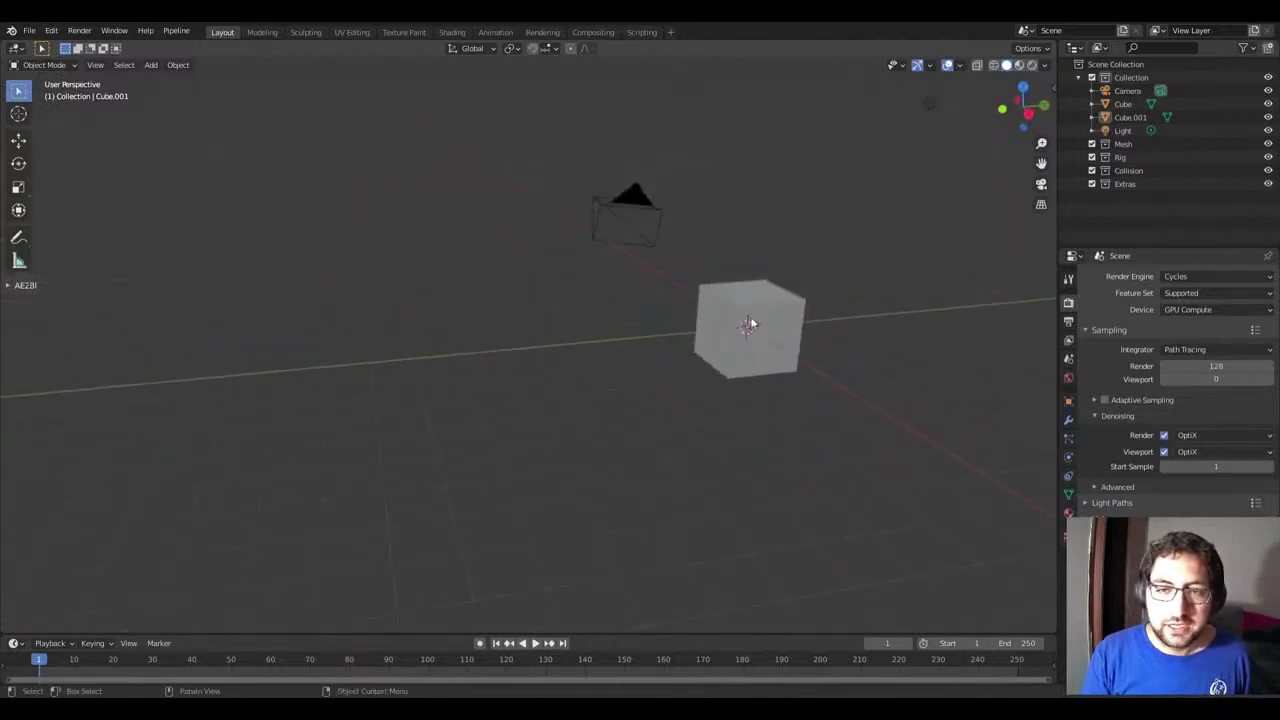
{"action": "left_click", "coordinate": [750, 323]}
{"action": "scroll", "coordinate": [750, 323], "scroll_direction": "down", "scroll_amount": 5}
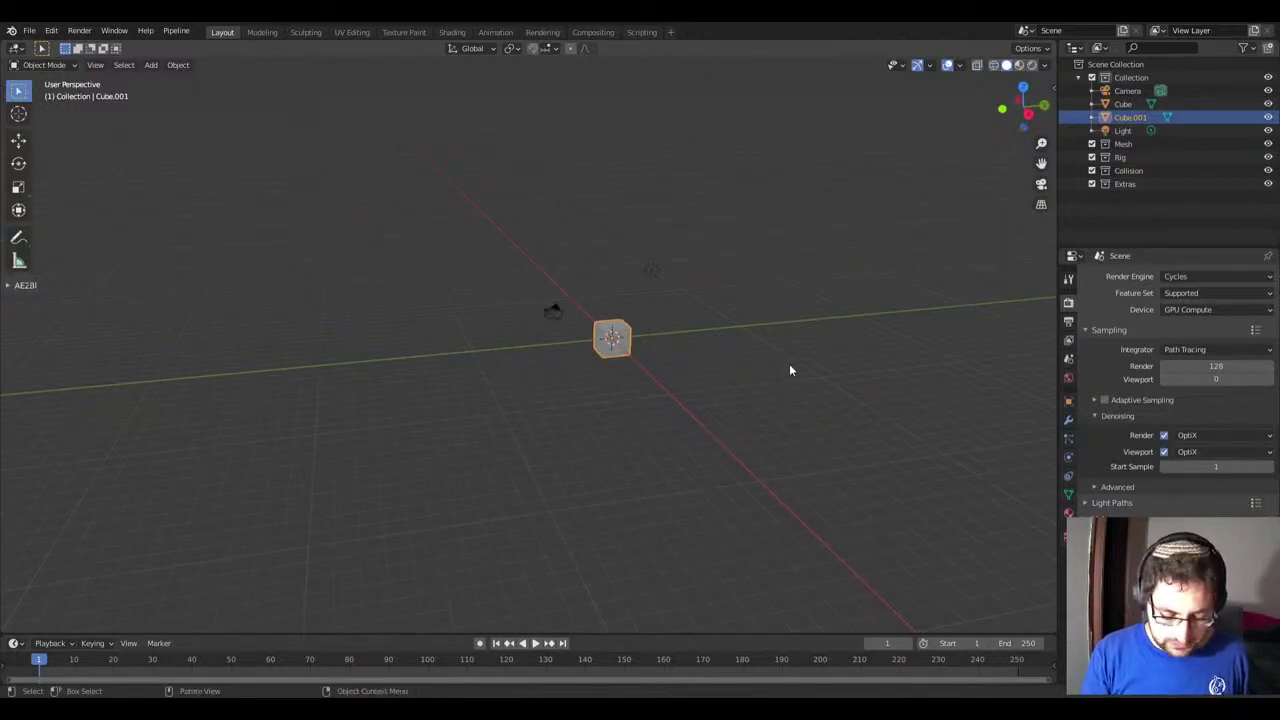
{"action": "left_click", "coordinate": [947, 64]}
{"action": "left_click", "coordinate": [947, 64]}
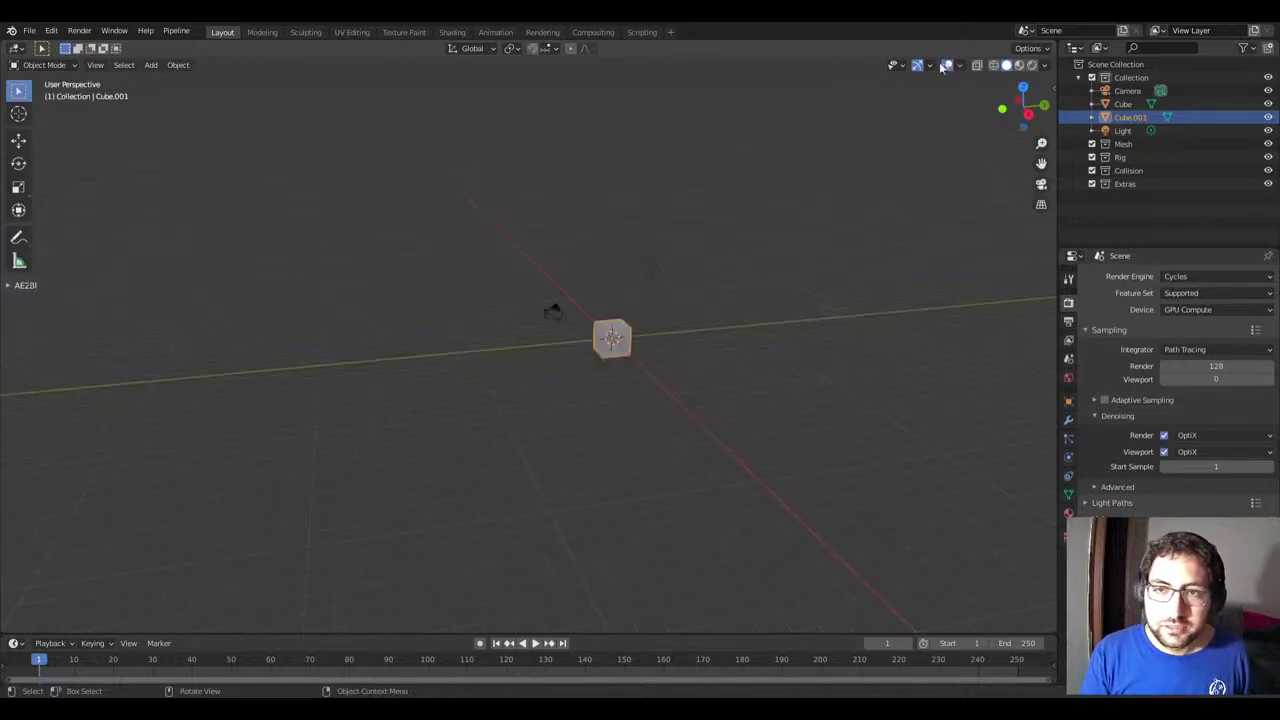
{"action": "key", "text": "shift+d"}
{"action": "key", "text": "Escape"}
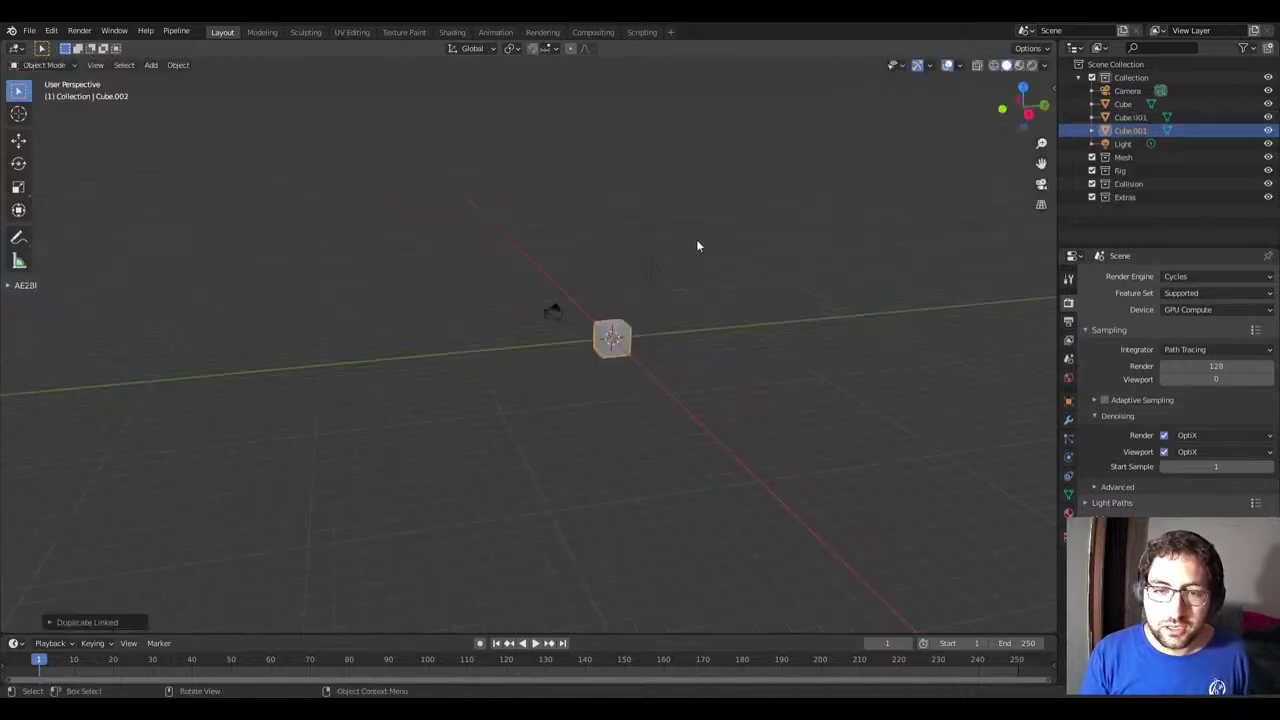
{"action": "key", "text": "Delete"}
{"action": "left_click", "coordinate": [621, 337]}
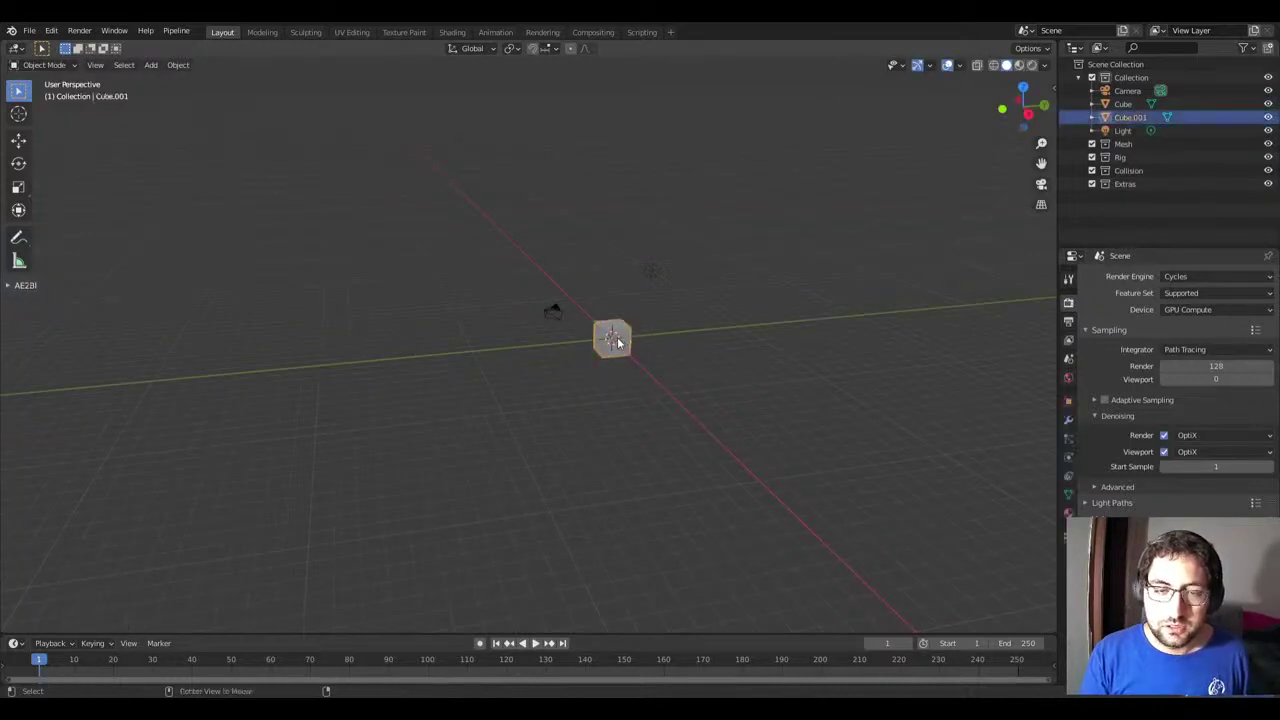
{"action": "key", "text": "z"}
{"action": "left_click", "coordinate": [665, 316]}
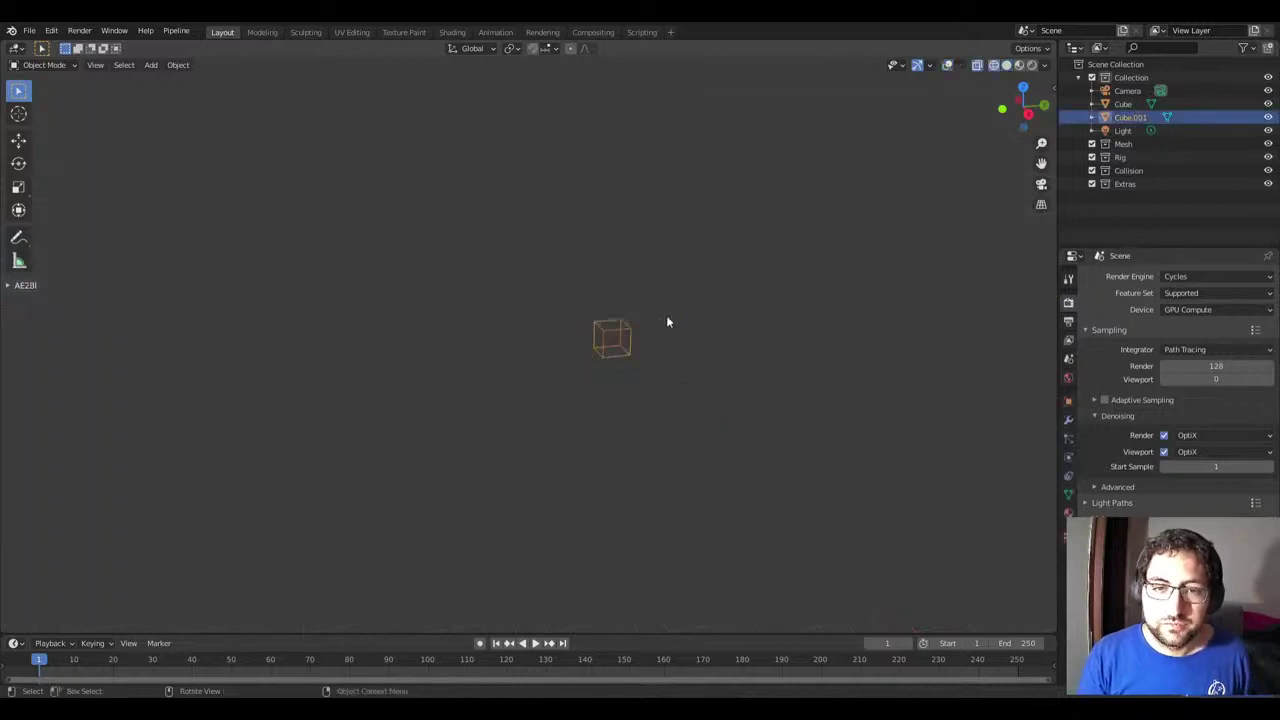
{"action": "key", "text": "shift+z"}
{"action": "key", "text": "shift+z"}
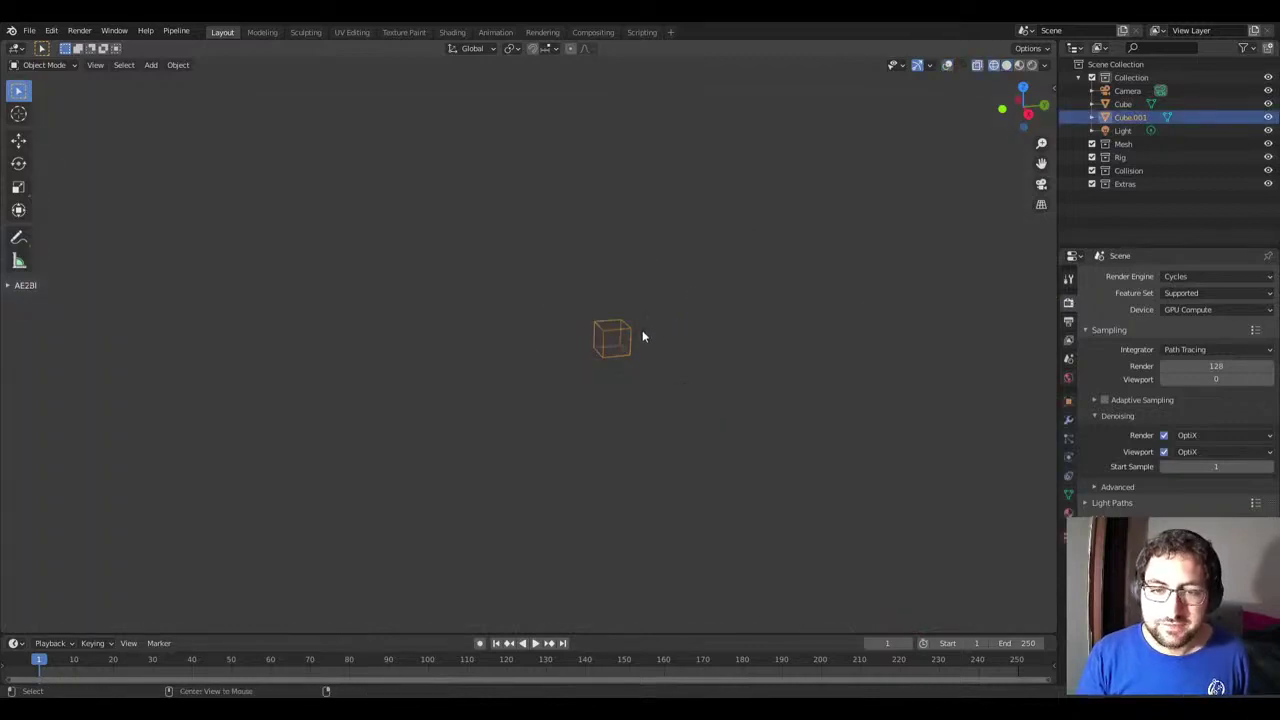
{"action": "key", "text": "shift+z"}
{"action": "key", "text": "shift+z"}
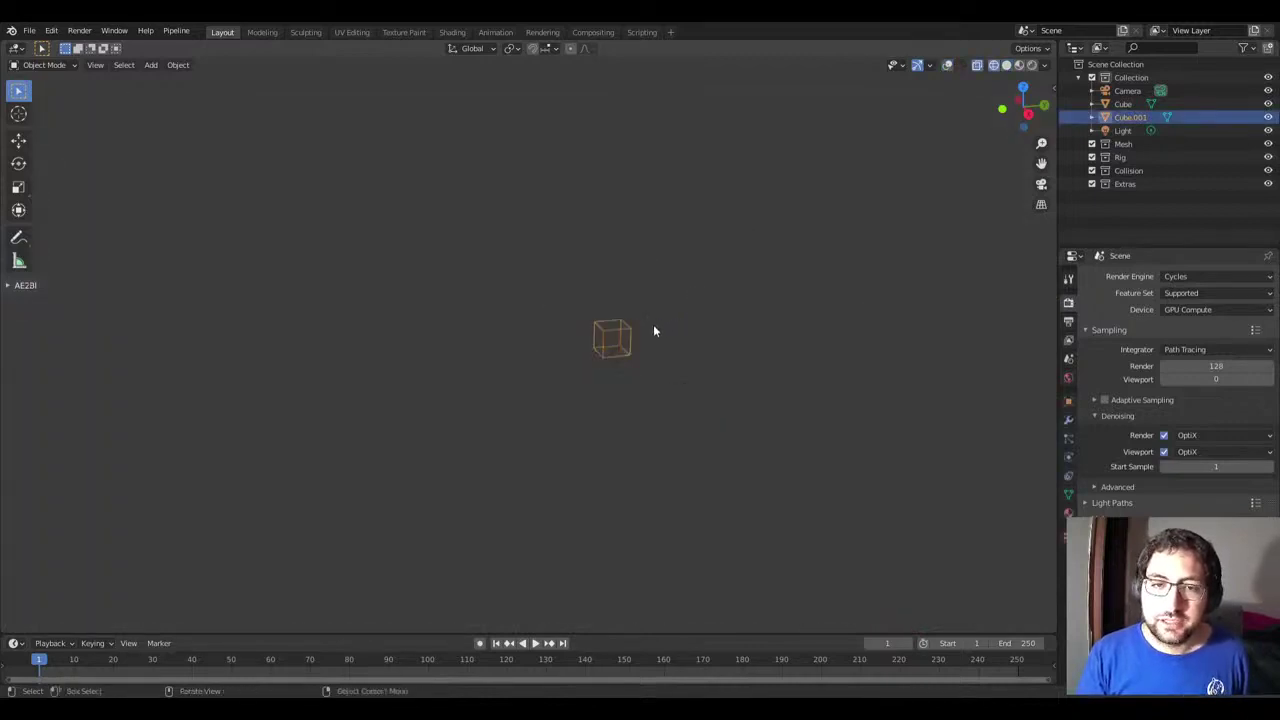
{"action": "key", "text": "z"}
{"action": "left_click", "coordinate": [754, 327]}
{"action": "key", "text": "shift+z"}
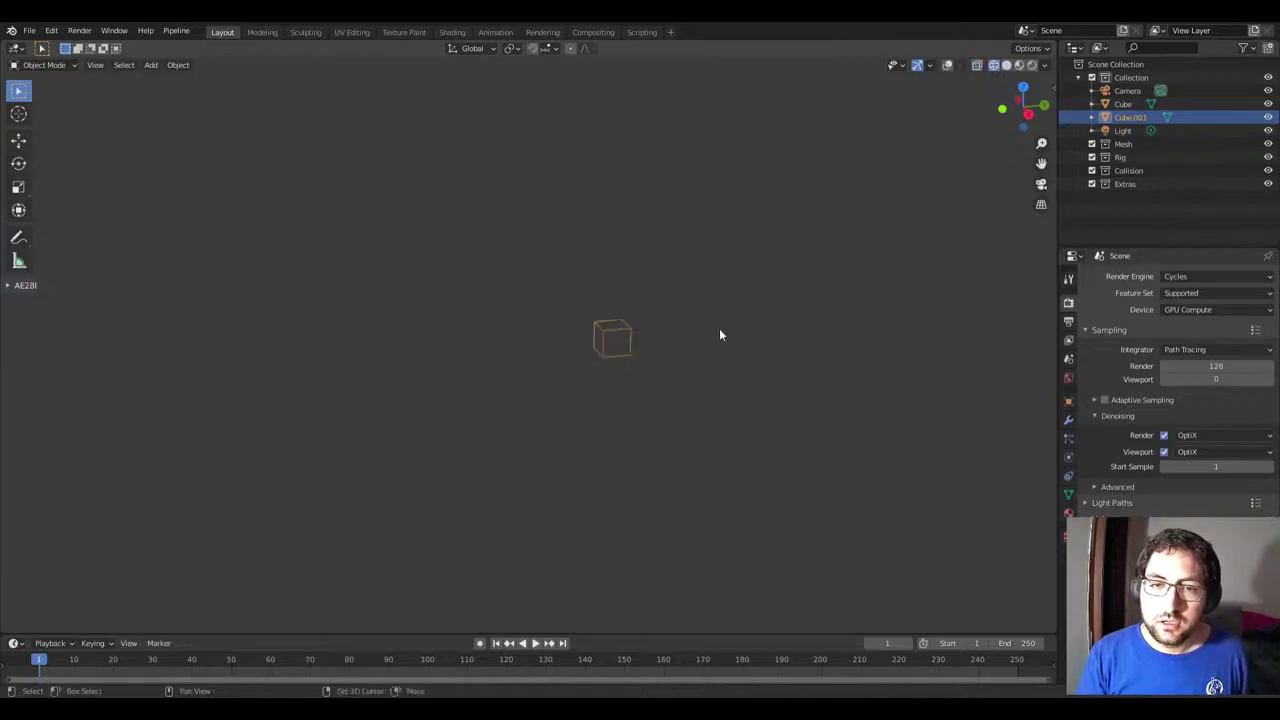
{"action": "key", "text": "shift+z"}
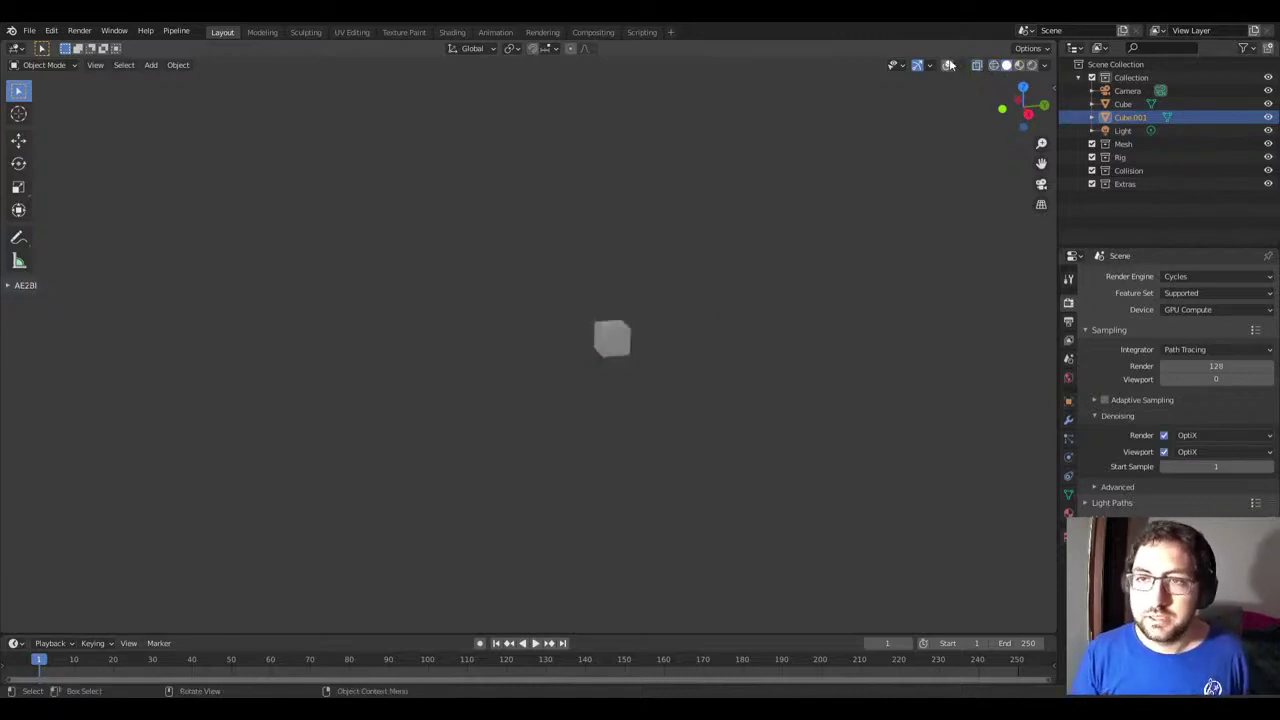
{"action": "left_click", "coordinate": [948, 65]}
{"action": "mouse_move", "coordinate": [628, 274]}
{"action": "middle_mouse_down"}
{"action": "mouse_move", "coordinate": [594, 364]}
{"action": "mouse_move", "coordinate": [545, 340]}
{"action": "mouse_move", "coordinate": [681, 359]}
{"action": "middle_mouse_up"}
{"action": "scroll", "coordinate": [594, 364], "scroll_direction": "down", "scroll_amount": 2}
Step: Toggle wireframe and back, then duplicate the cube as Cube.002 without moving it
{"action": "key", "text": "shift+z"}
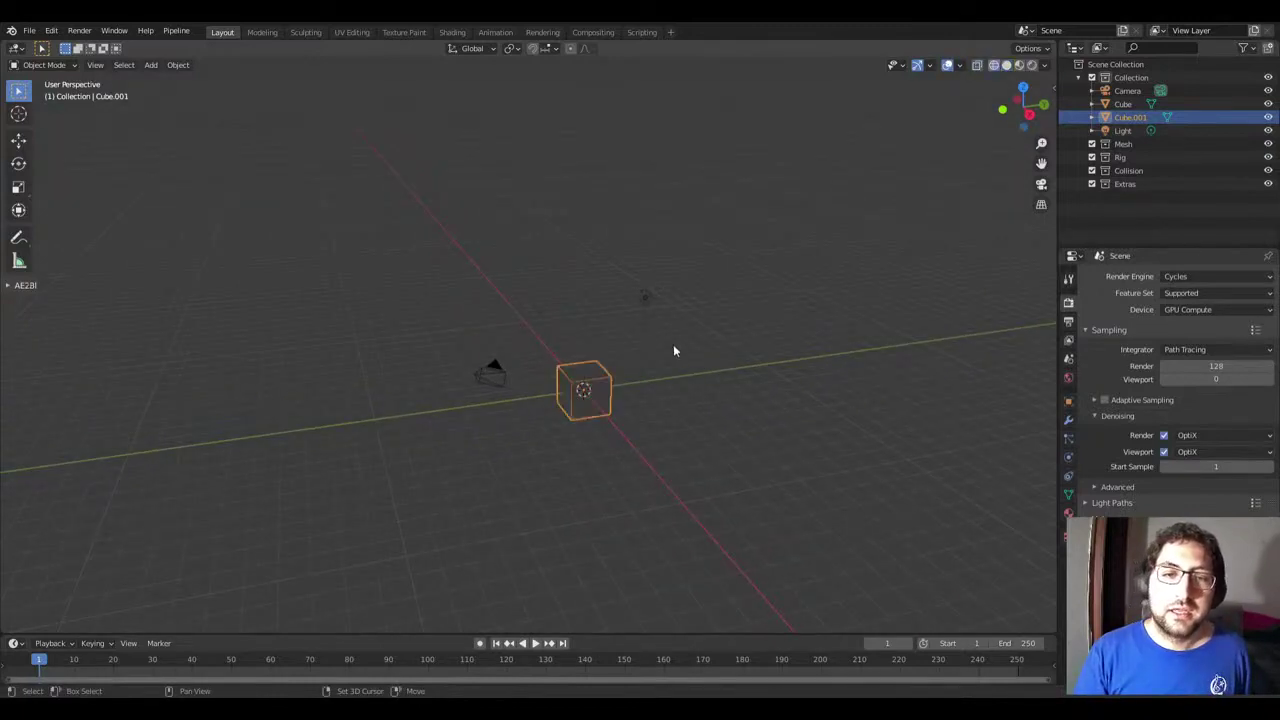
{"action": "key", "text": "shift+z"}
{"action": "key", "text": "shift+d"}
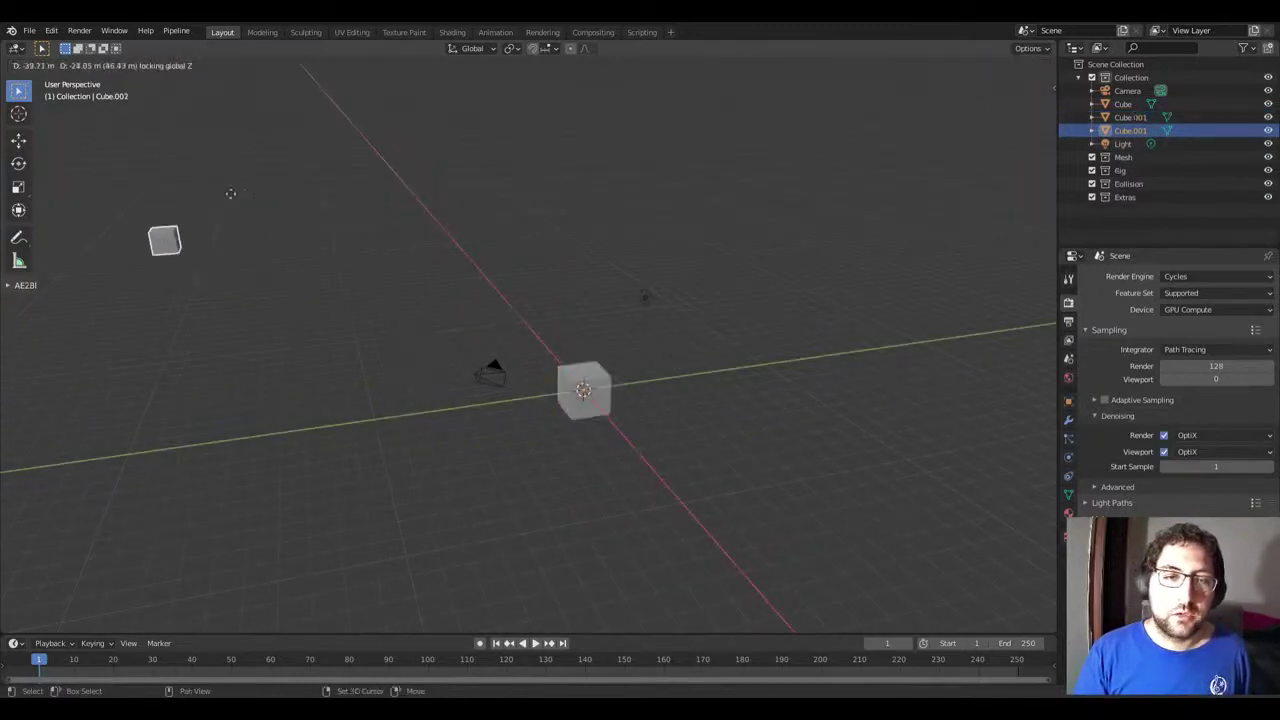
{"action": "key", "text": "Escape"}
Step: Orbit the scene, then select and frame the light and then the cube
{"action": "middle_click_drag", "start_coordinate": [352, 221], "coordinate": [571, 388]}
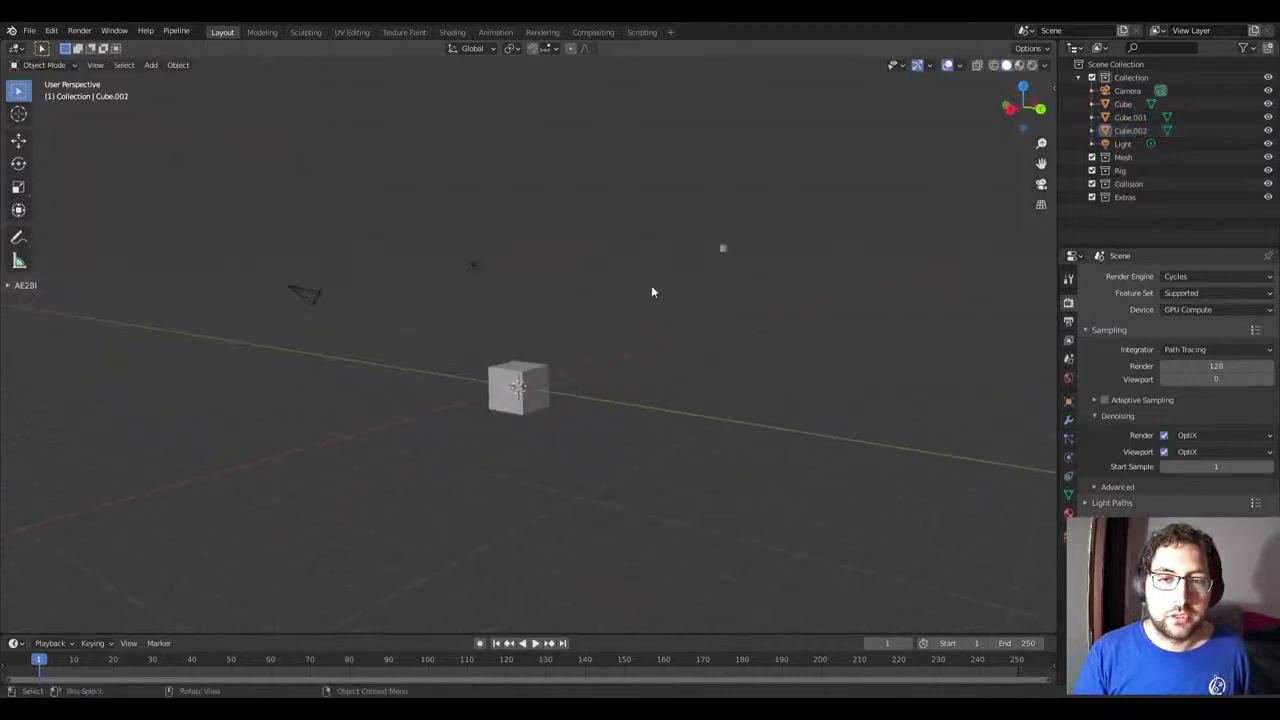
{"action": "mouse_move", "coordinate": [651, 285]}
{"action": "middle_mouse_down"}
{"action": "mouse_move", "coordinate": [377, 169]}
{"action": "mouse_move", "coordinate": [437, 221]}
{"action": "middle_mouse_up"}
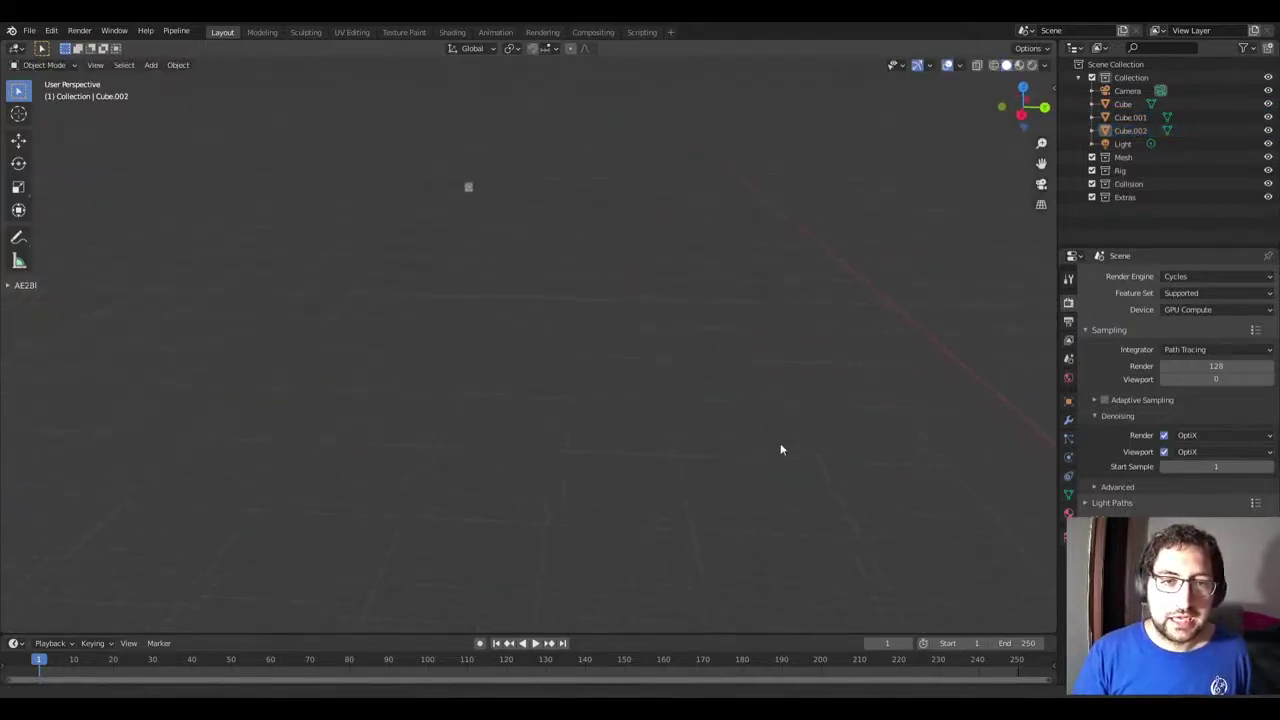
{"action": "mouse_move", "coordinate": [780, 449]}
{"action": "middle_mouse_down"}
{"action": "mouse_move", "coordinate": [469, 246]}
{"action": "mouse_move", "coordinate": [505, 260]}
{"action": "mouse_move", "coordinate": [488, 362]}
{"action": "mouse_move", "coordinate": [614, 446]}
{"action": "mouse_move", "coordinate": [588, 493]}
{"action": "mouse_move", "coordinate": [483, 517]}
{"action": "mouse_move", "coordinate": [631, 476]}
{"action": "mouse_move", "coordinate": [587, 485]}
{"action": "mouse_move", "coordinate": [489, 449]}
{"action": "mouse_move", "coordinate": [563, 408]}
{"action": "middle_mouse_up"}
{"action": "left_click", "coordinate": [633, 425]}
{"action": "key", "text": "KP_Decimal"}
{"action": "left_click", "coordinate": [483, 519]}
{"action": "key", "text": "KP_Decimal"}
Step: Zoom and orbit around the cube, reframing it with numpad period
{"action": "scroll", "coordinate": [537, 489], "scroll_direction": "down", "scroll_amount": 3}
{"action": "scroll", "coordinate": [563, 408], "scroll_direction": "up", "scroll_amount": 3}
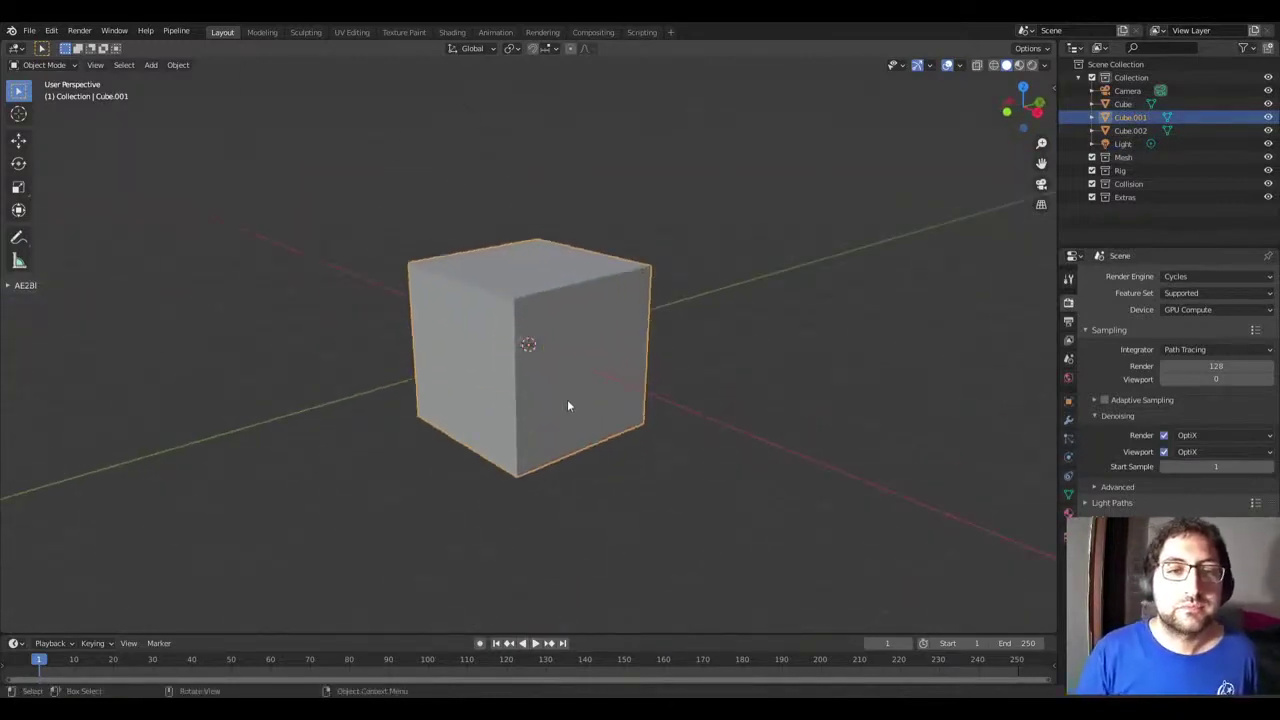
{"action": "scroll", "coordinate": [544, 418], "scroll_direction": "down", "scroll_amount": 5}
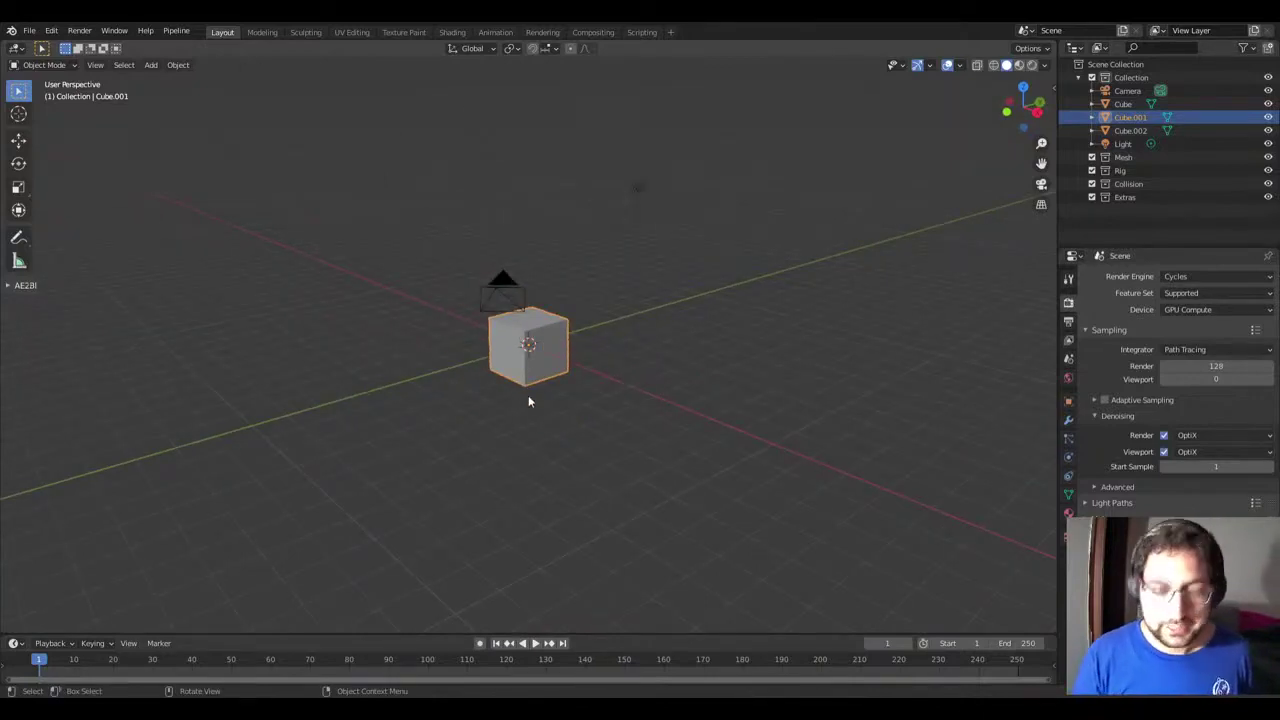
{"action": "scroll", "coordinate": [528, 397], "scroll_direction": "down", "scroll_amount": 4}
{"action": "mouse_move", "coordinate": [528, 397]}
{"action": "middle_mouse_down"}
{"action": "mouse_move", "coordinate": [697, 371]}
{"action": "mouse_move", "coordinate": [331, 380]}
{"action": "middle_mouse_up"}
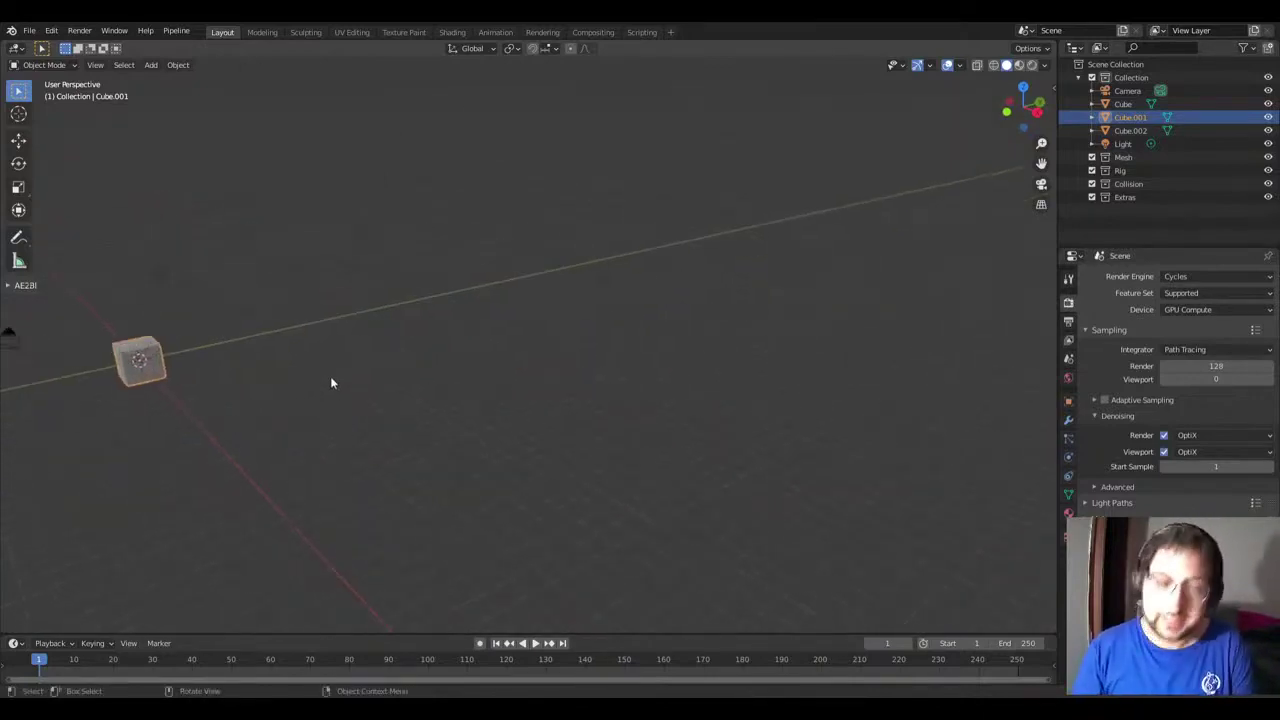
{"action": "key", "text": "KP_Decimal"}
{"action": "scroll", "coordinate": [538, 380], "scroll_direction": "down", "scroll_amount": 4}
{"action": "scroll", "coordinate": [548, 410], "scroll_direction": "down", "scroll_amount": 2}
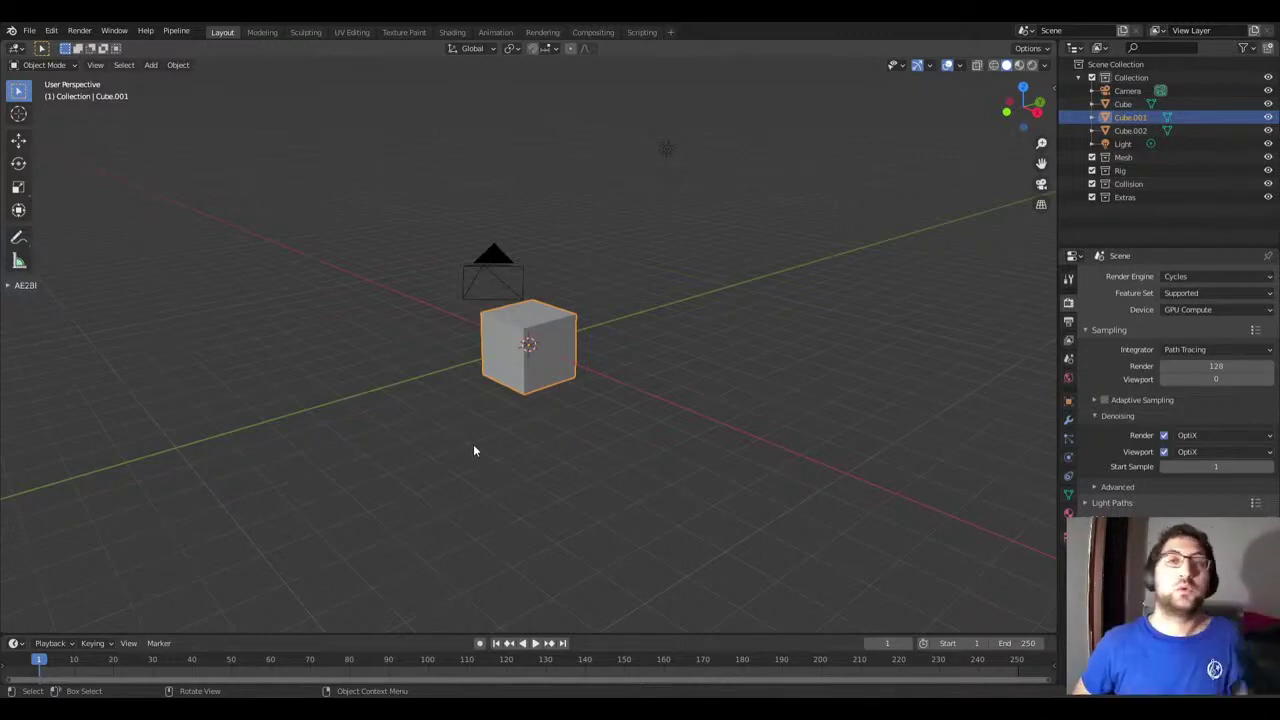
Step: Select and frame Cube.002, then Cube.001, in the viewport
{"action": "key", "text": "KP_Decimal"}
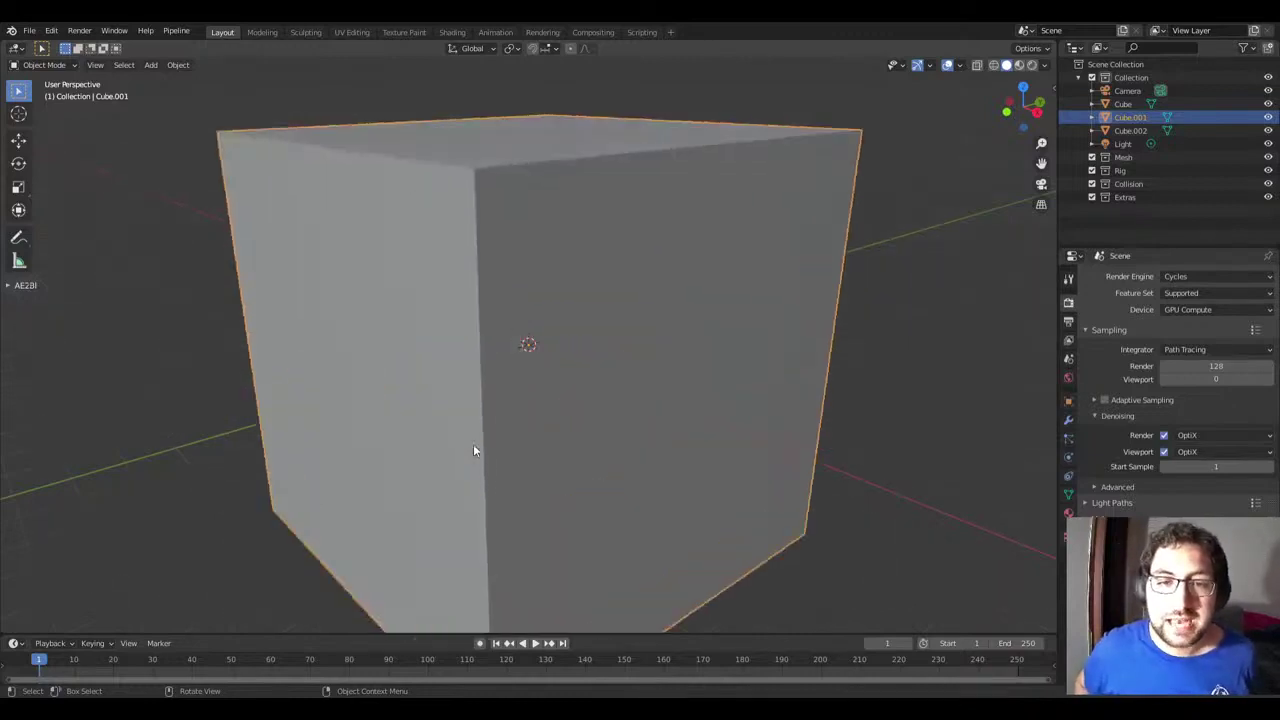
{"action": "mouse_move", "coordinate": [473, 444]}
{"action": "middle_mouse_down", "text": "ctrl"}
{"action": "mouse_move", "coordinate": [694, 292]}
{"action": "mouse_move", "coordinate": [476, 240]}
{"action": "middle_mouse_up", "text": "ctrl"}
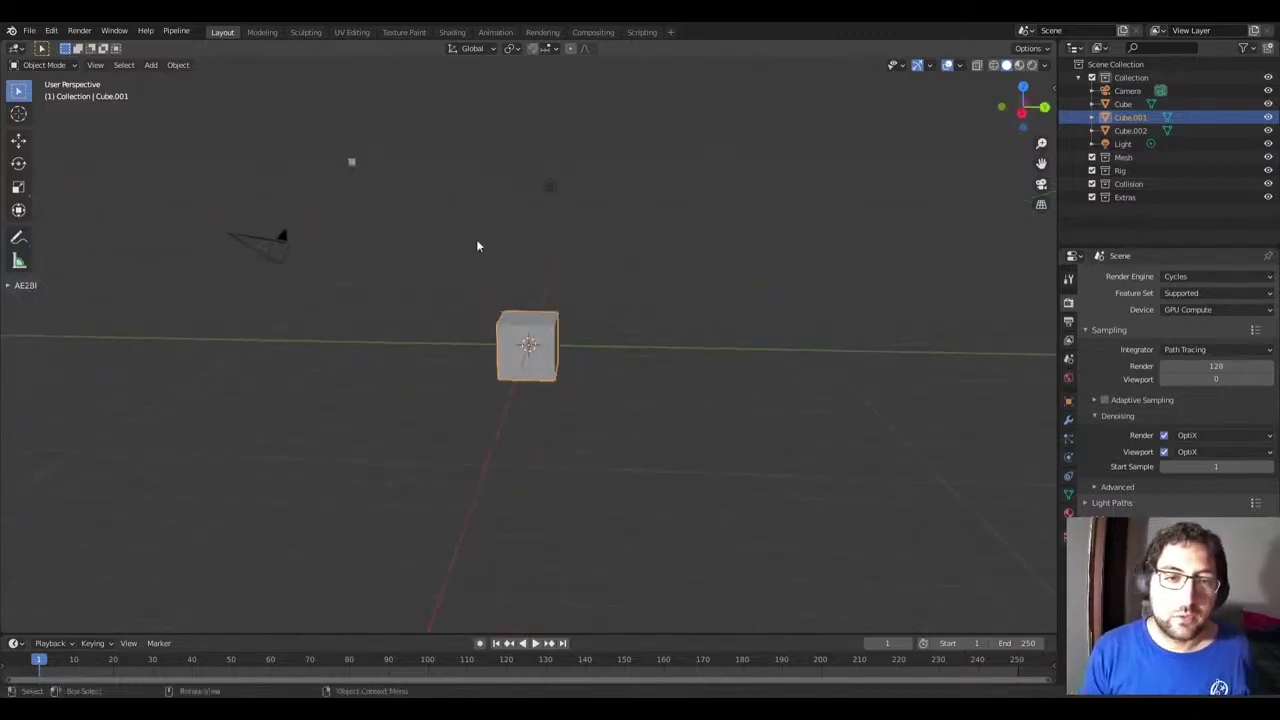
{"action": "left_click", "coordinate": [353, 164]}
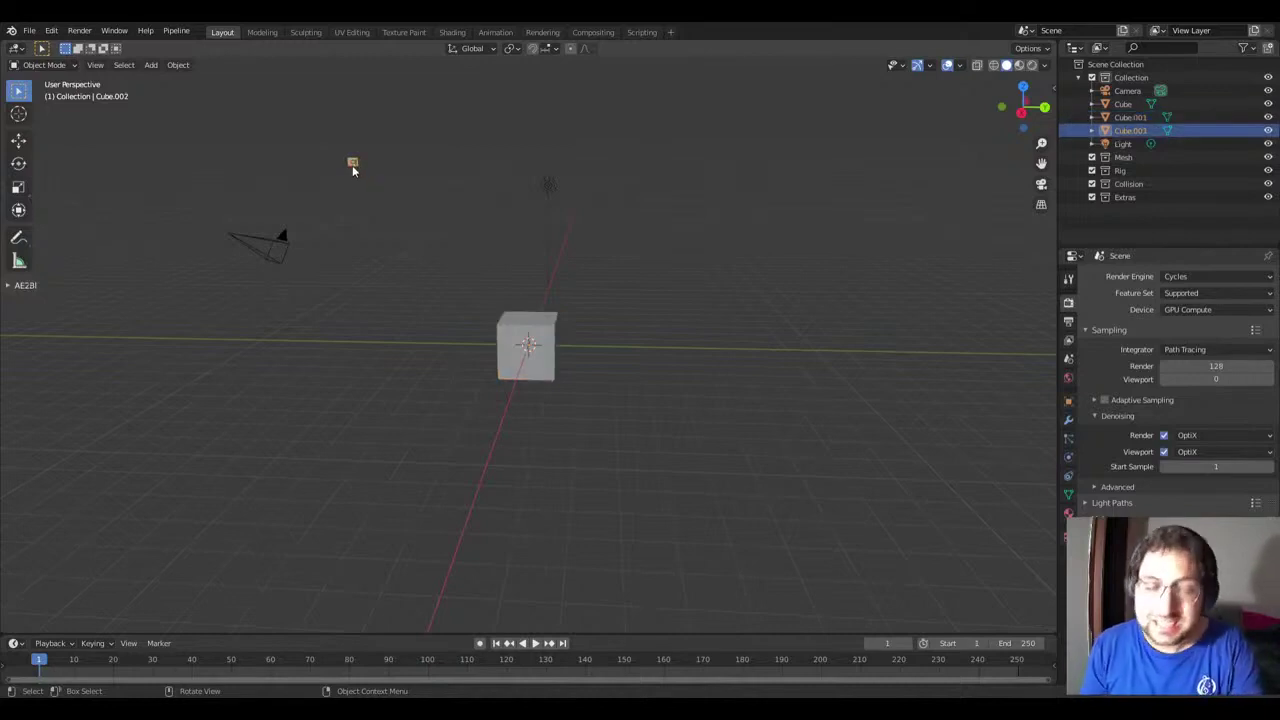
{"action": "key", "text": "KP_Decimal"}
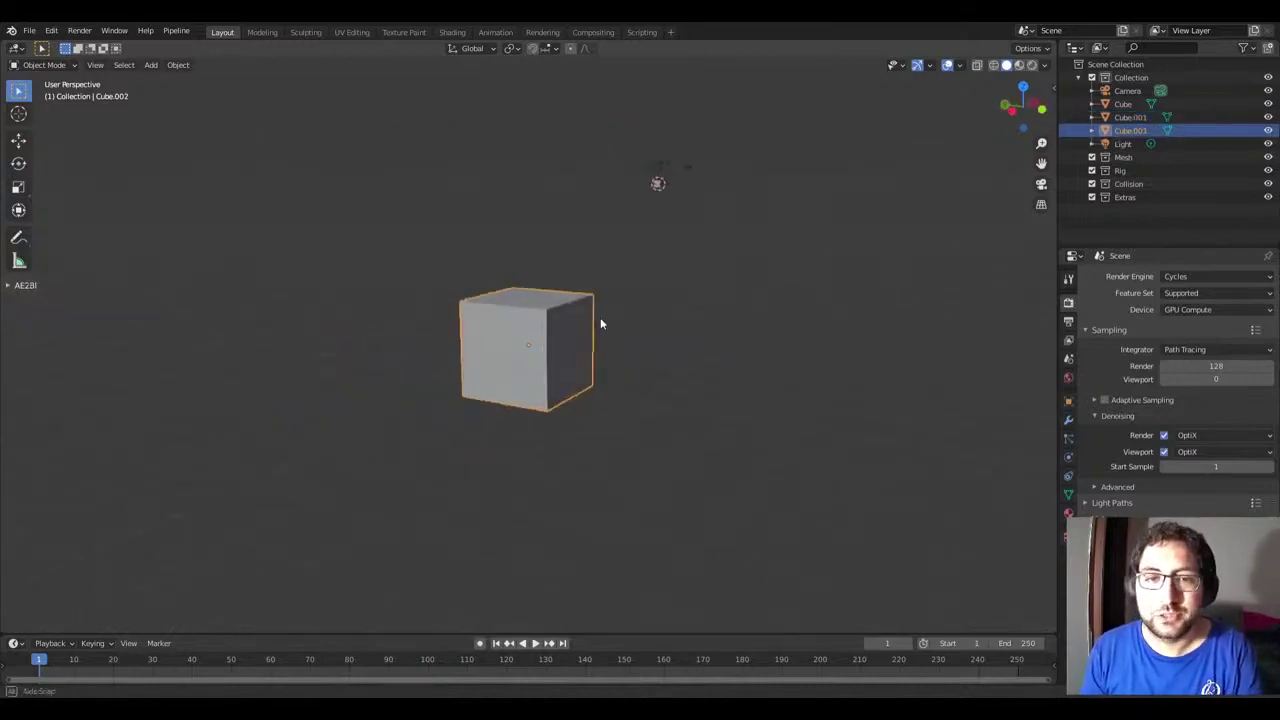
{"action": "mouse_move", "coordinate": [600, 323]}
{"action": "middle_mouse_down"}
{"action": "mouse_move", "coordinate": [628, 222]}
{"action": "mouse_move", "coordinate": [399, 268]}
{"action": "middle_mouse_up"}
{"action": "left_click", "coordinate": [577, 184]}
{"action": "key", "text": "KP_Decimal"}
Step: Select only the extra cube and delete it with X > Delete
{"action": "scroll", "coordinate": [542, 236], "scroll_direction": "down", "scroll_amount": 3}
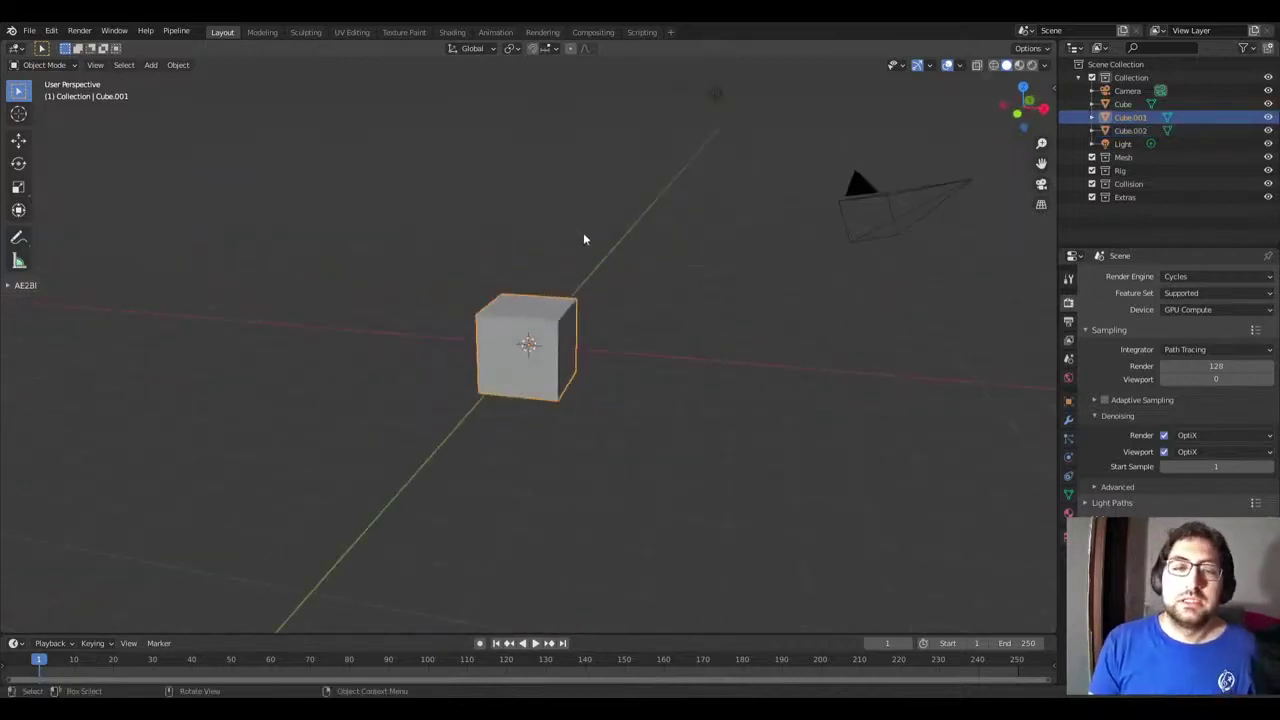
{"action": "middle_click_drag", "start_coordinate": [584, 239], "coordinate": [554, 262]}
{"action": "key", "text": "a"}
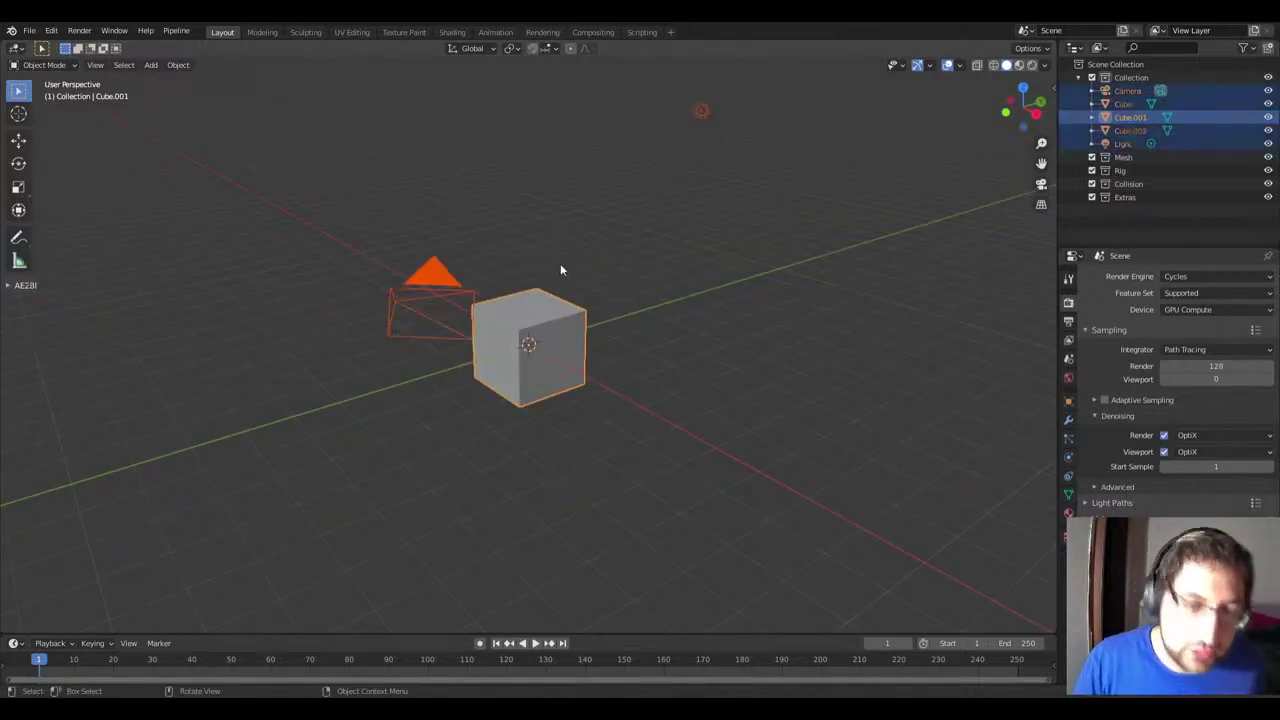
{"action": "key", "text": "alt+a"}
{"action": "left_click", "coordinate": [554, 306]}
{"action": "middle_click_drag", "start_coordinate": [554, 306], "coordinate": [384, 150]}
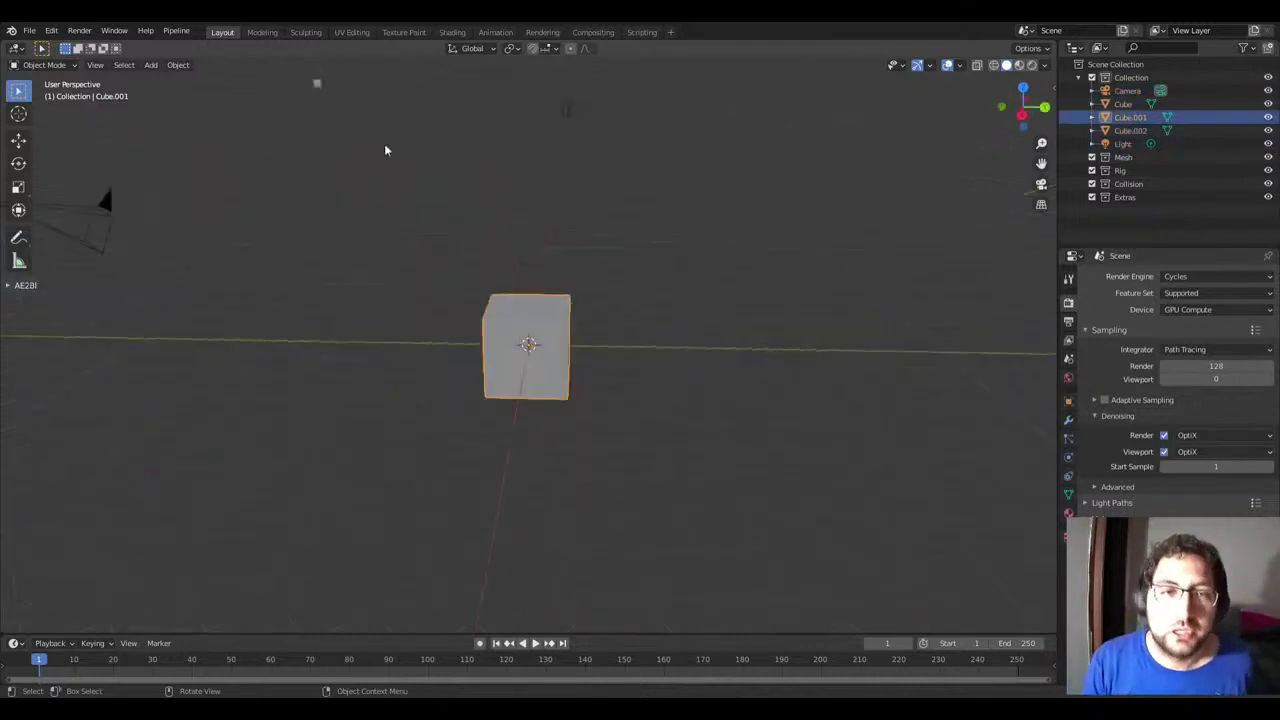
{"action": "key", "text": "x"}
{"action": "left_click", "coordinate": [316, 88]}
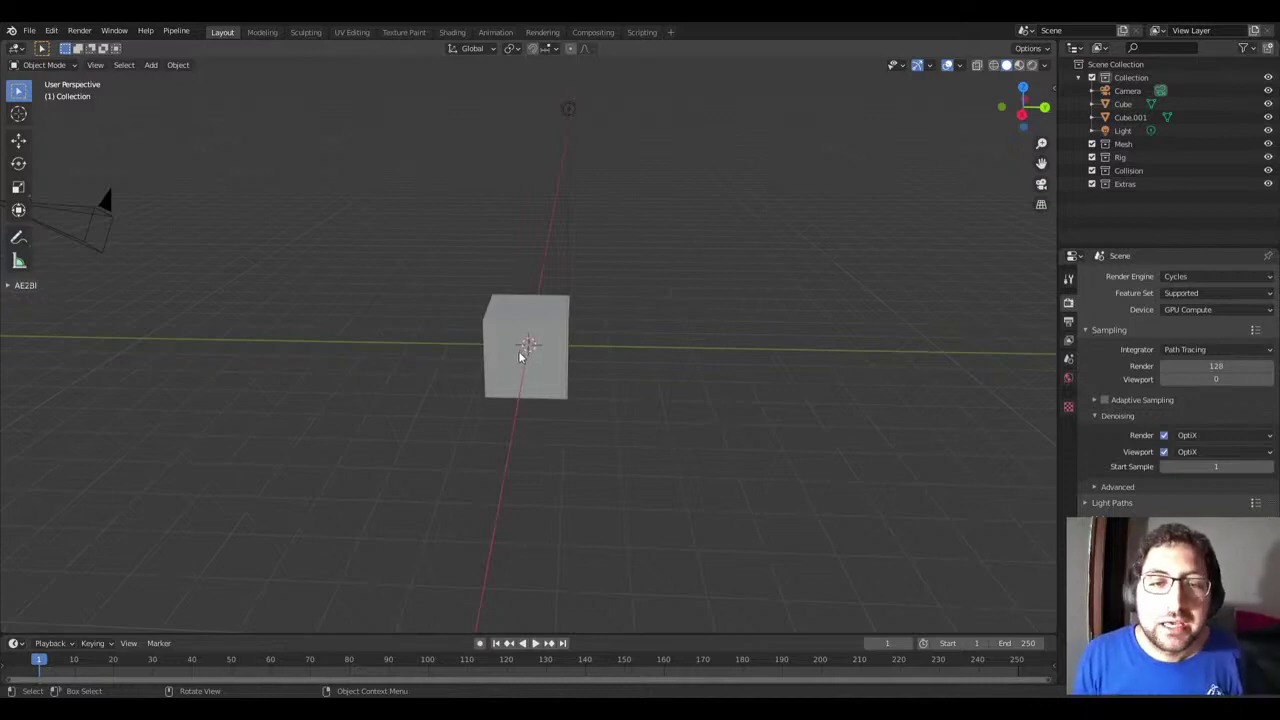
Step: Delete the remaining cubes with X and confirm
{"action": "left_click", "coordinate": [520, 357]}
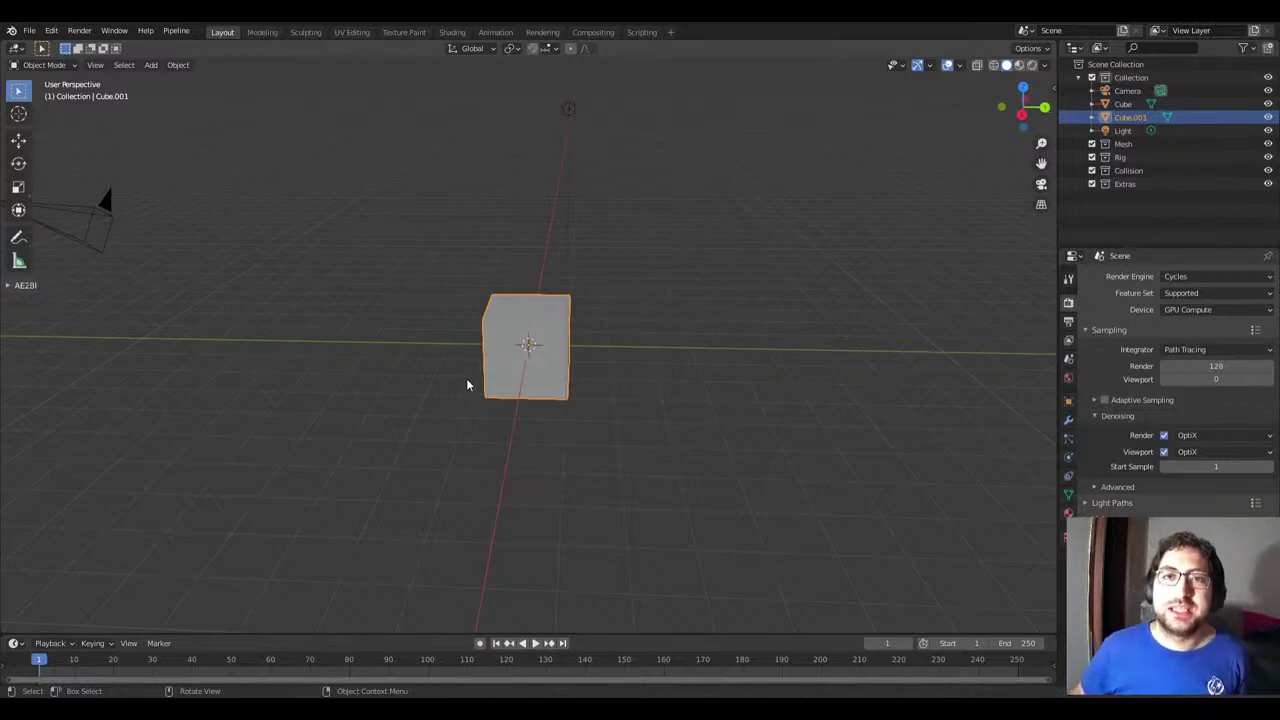
{"action": "mouse_move", "coordinate": [630, 367]}
{"action": "middle_mouse_down"}
{"action": "mouse_move", "coordinate": [608, 335]}
{"action": "mouse_move", "coordinate": [619, 337]}
{"action": "middle_mouse_up"}
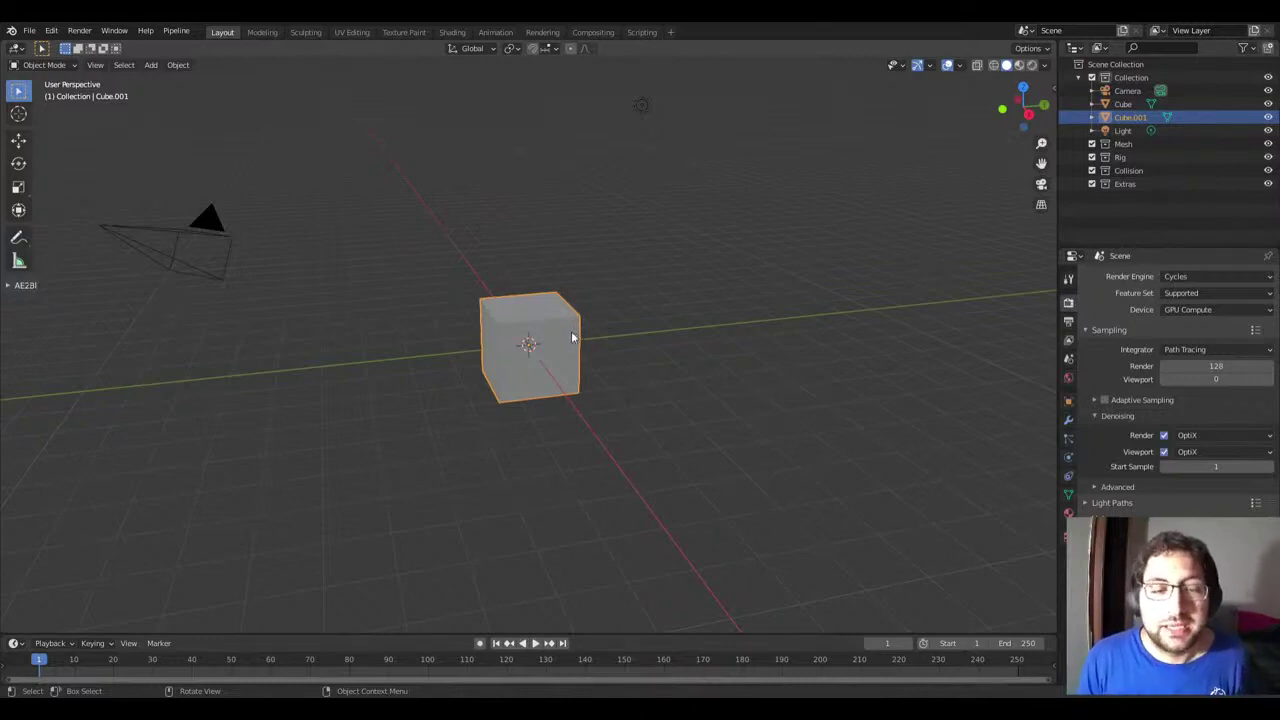
{"action": "key", "text": "x"}
{"action": "left_click", "coordinate": [570, 336]}
{"action": "key", "text": "shift+a"}
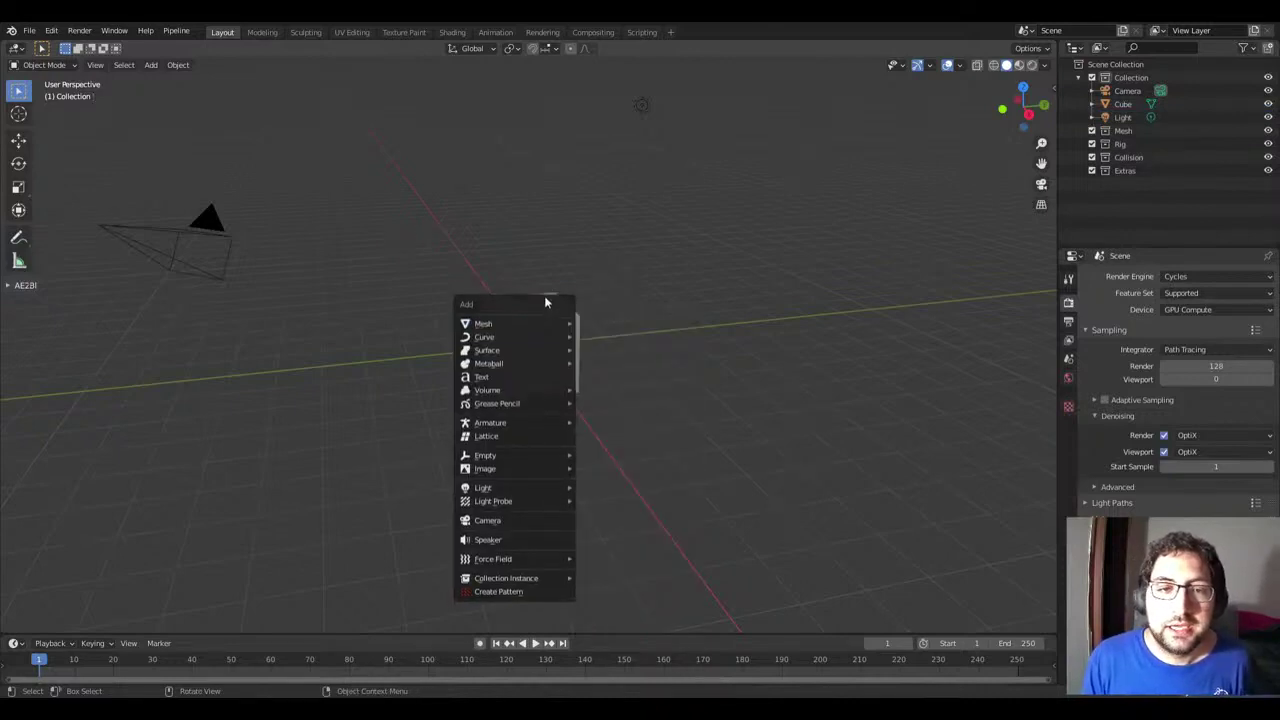
{"action": "key", "text": "Escape"}
{"action": "left_click", "coordinate": [555, 322]}
{"action": "key", "text": "x"}
{"action": "left_click", "coordinate": [555, 306]}
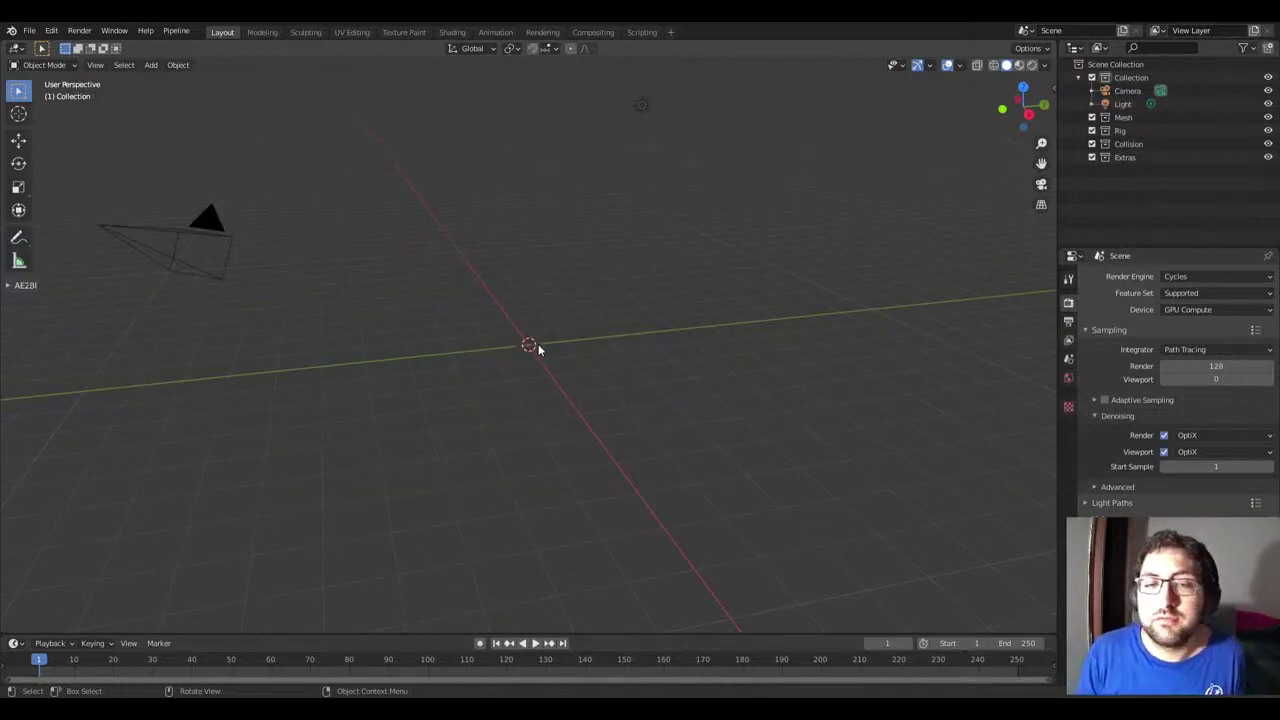
Step: Add a new cube at the scene origin
{"action": "key", "text": "shift+a"}
{"action": "left_click", "coordinate": [585, 373]}
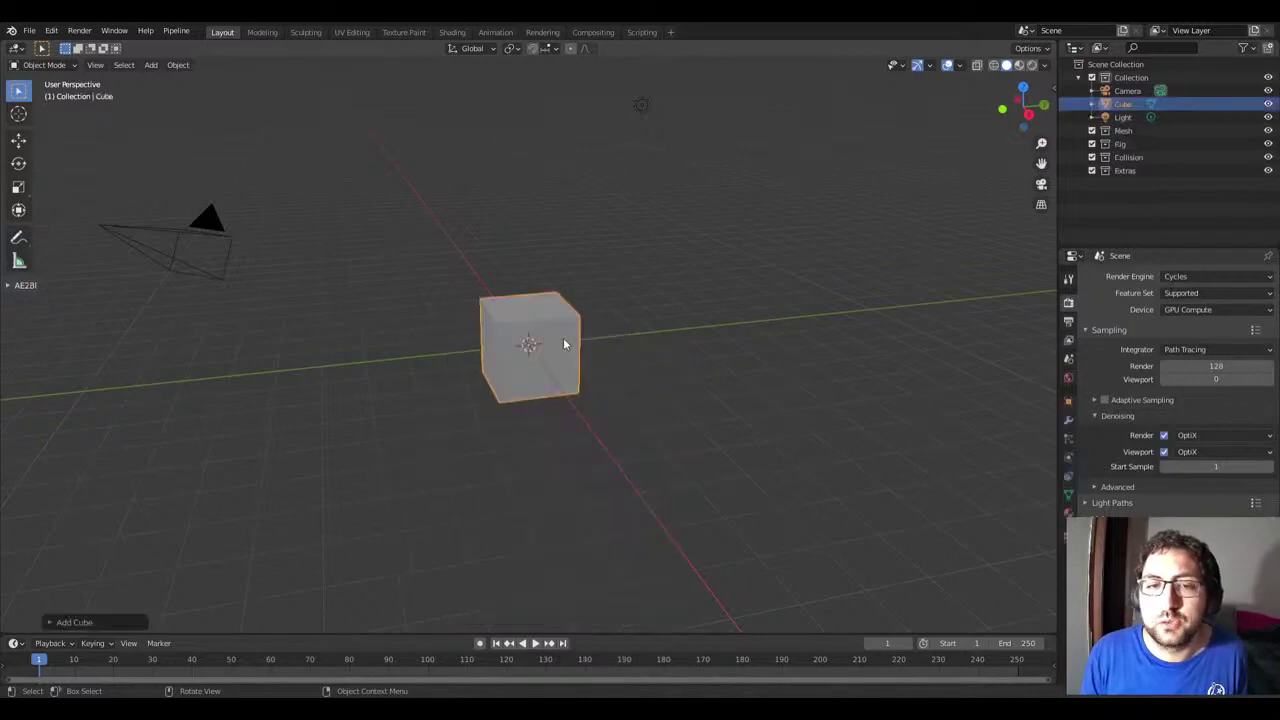
{"action": "mouse_move", "coordinate": [563, 343]}
{"action": "middle_mouse_down"}
{"action": "mouse_move", "coordinate": [590, 341]}
{"action": "mouse_move", "coordinate": [443, 331]}
{"action": "mouse_move", "coordinate": [586, 323]}
{"action": "mouse_move", "coordinate": [564, 291]}
{"action": "middle_mouse_up"}
{"action": "scroll", "coordinate": [570, 343], "scroll_direction": "up", "scroll_amount": 3}
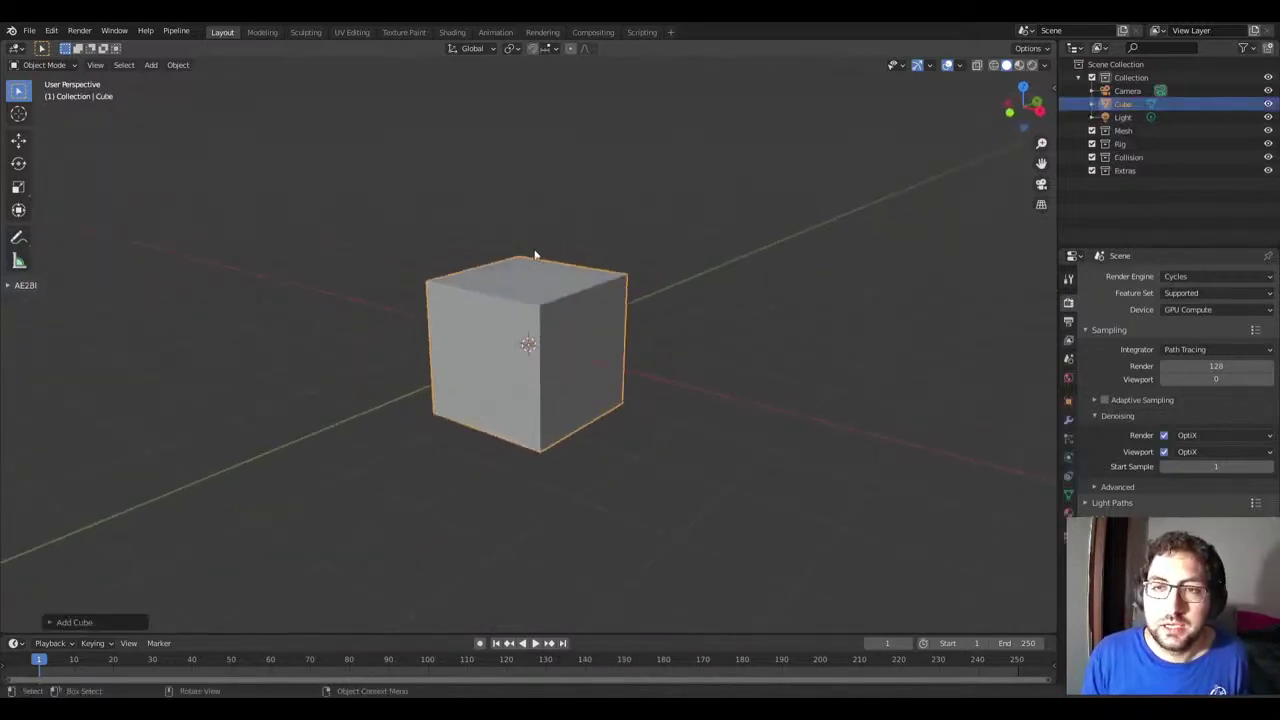
Step: Preview the cube in Rendered shading, switch back to Solid, and delete it
{"action": "left_click", "coordinate": [1031, 65]}
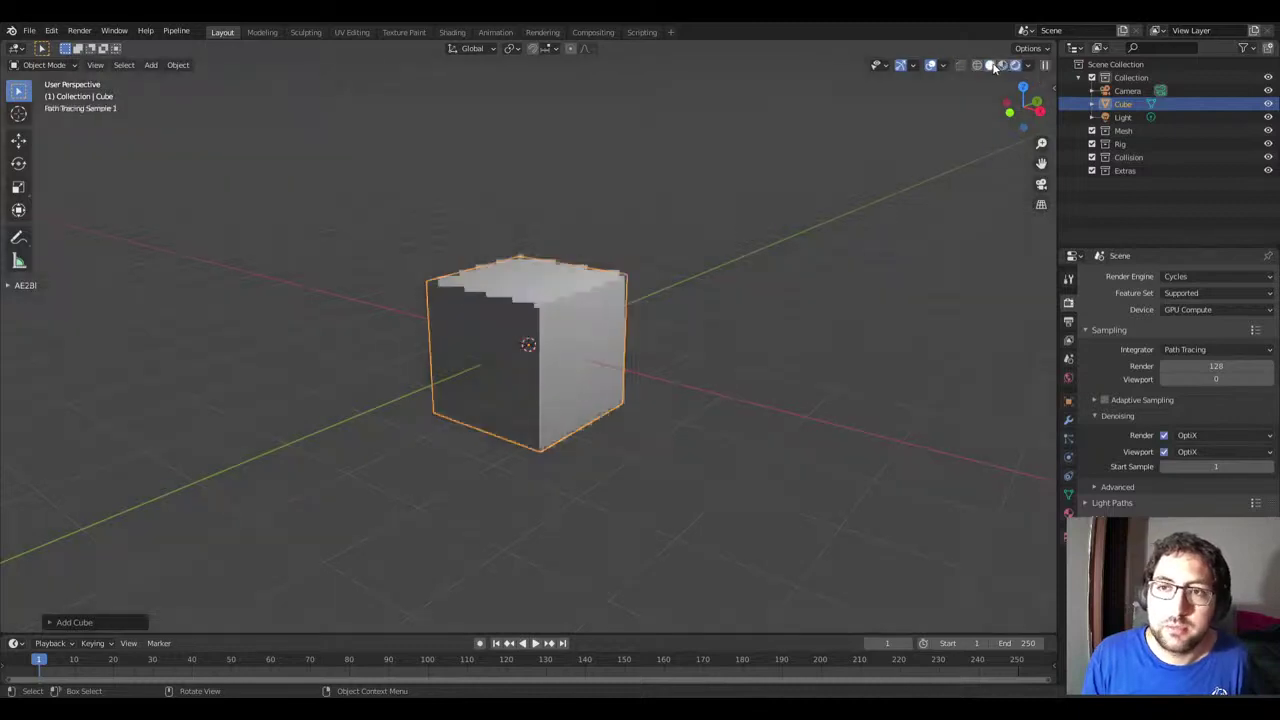
{"action": "middle_click_drag", "start_coordinate": [860, 105], "coordinate": [728, 139]}
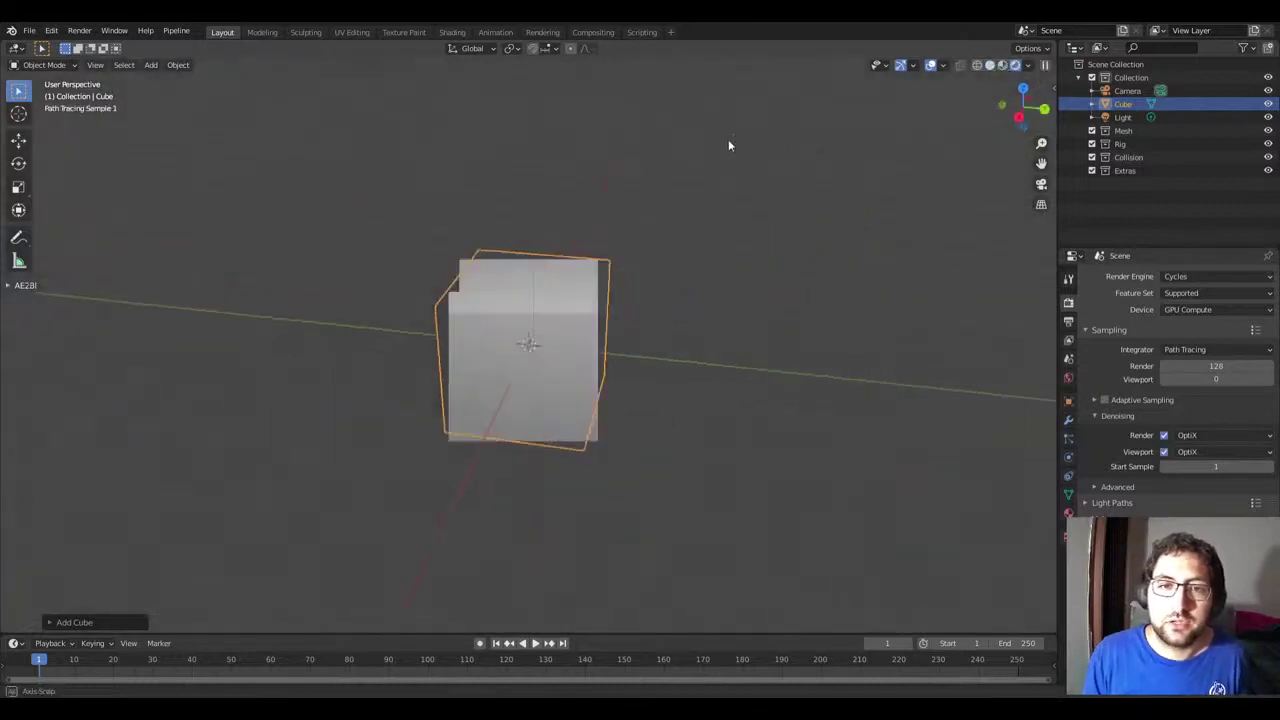
{"action": "left_click", "coordinate": [988, 65]}
{"action": "middle_click_drag", "start_coordinate": [787, 177], "coordinate": [641, 216]}
{"action": "key", "text": "Delete"}
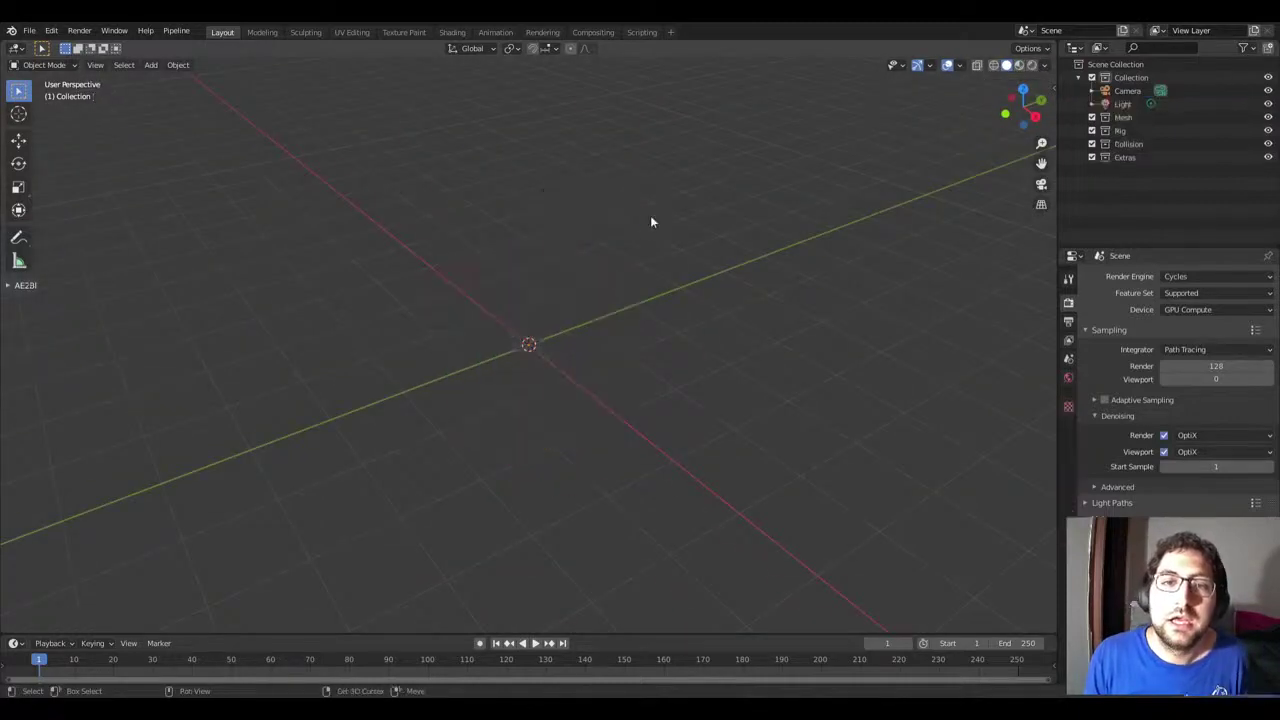
{"action": "key", "text": "shift+a"}
Step: Add a UV sphere, shade it smooth, then delete it
{"action": "left_click", "coordinate": [711, 256]}
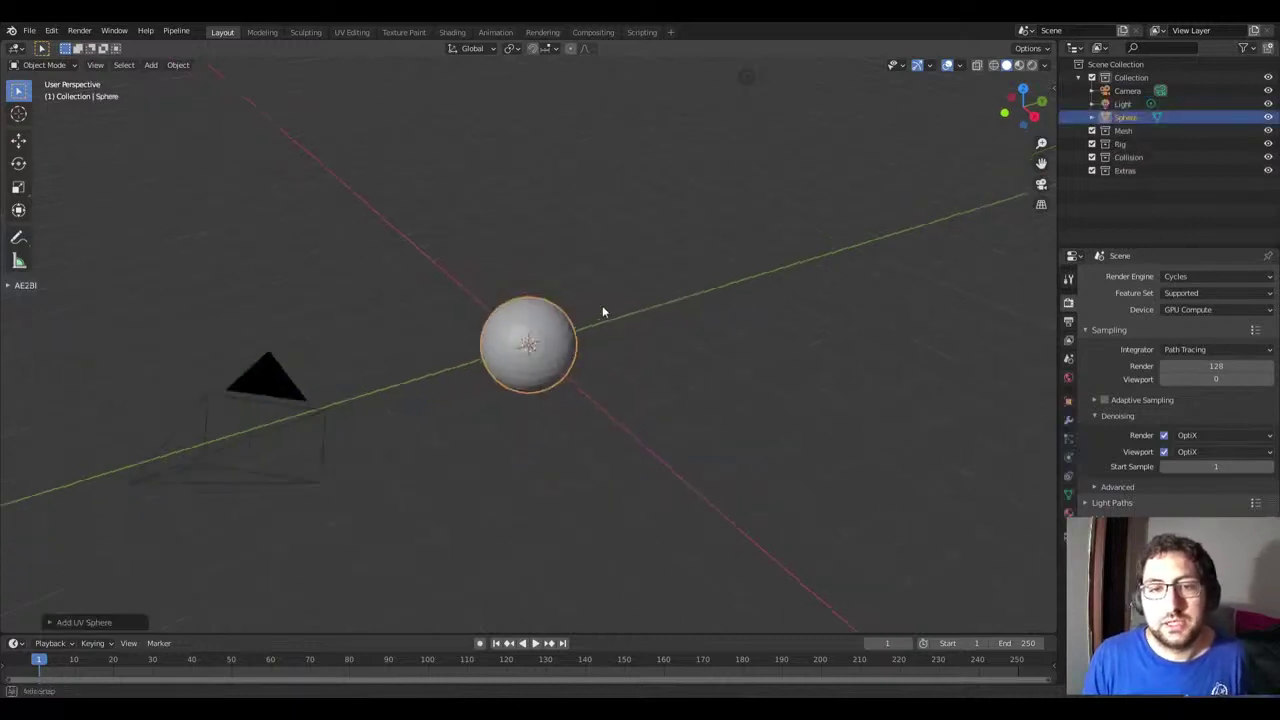
{"action": "right_click", "coordinate": [551, 318]}
{"action": "left_click", "coordinate": [551, 318]}
{"action": "scroll", "coordinate": [583, 324], "scroll_direction": "up", "scroll_amount": 3}
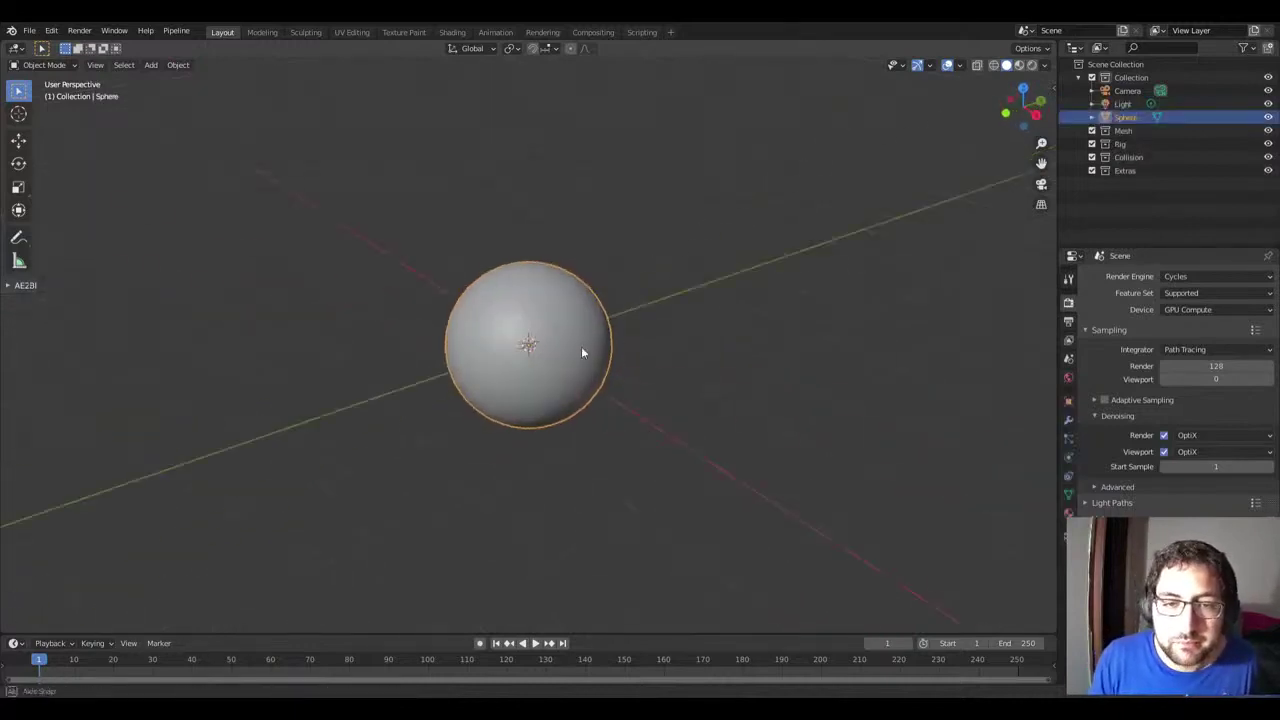
{"action": "scroll", "coordinate": [573, 333], "scroll_direction": "down", "scroll_amount": 3}
{"action": "mouse_move", "coordinate": [581, 346]}
{"action": "middle_mouse_down"}
{"action": "mouse_move", "coordinate": [573, 333]}
{"action": "mouse_move", "coordinate": [386, 340]}
{"action": "mouse_move", "coordinate": [520, 330]}
{"action": "middle_mouse_up"}
{"action": "key", "text": "x"}
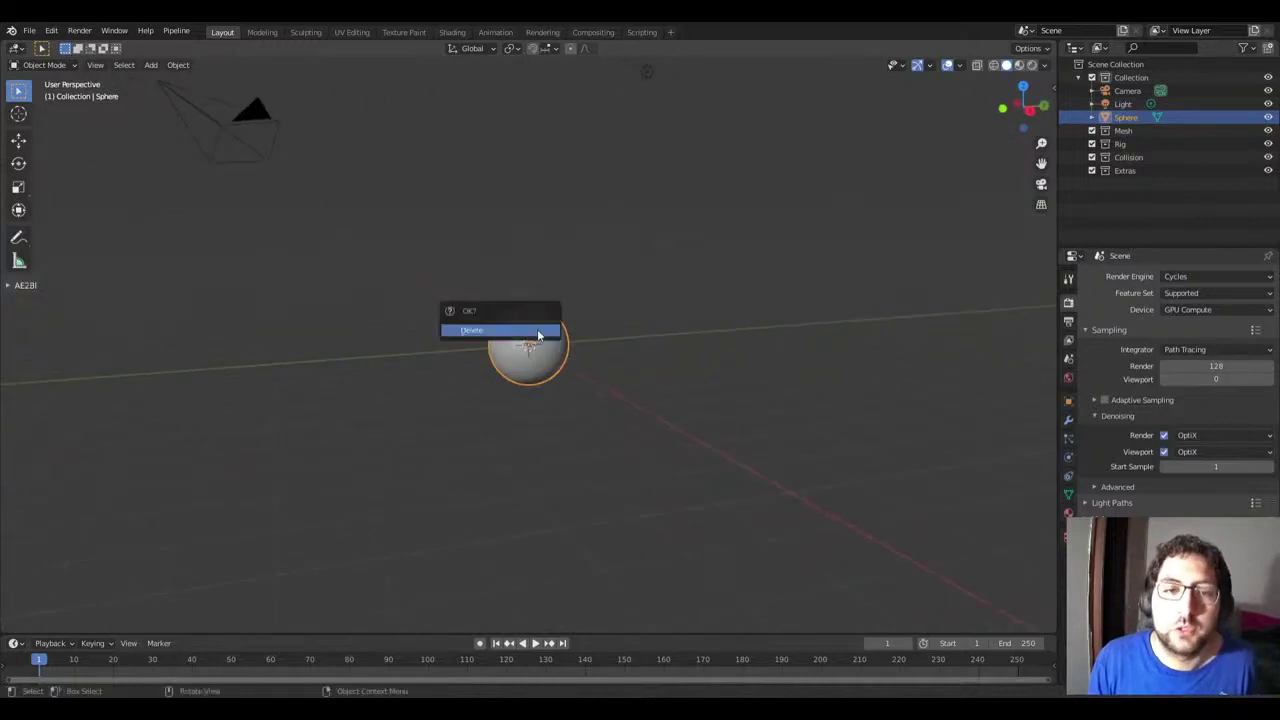
{"action": "left_click", "coordinate": [530, 330]}
Step: Add a Suzanne monkey head and apply smooth shading to it
{"action": "key", "text": "shift+a"}
{"action": "mouse_move", "coordinate": [467, 331]}
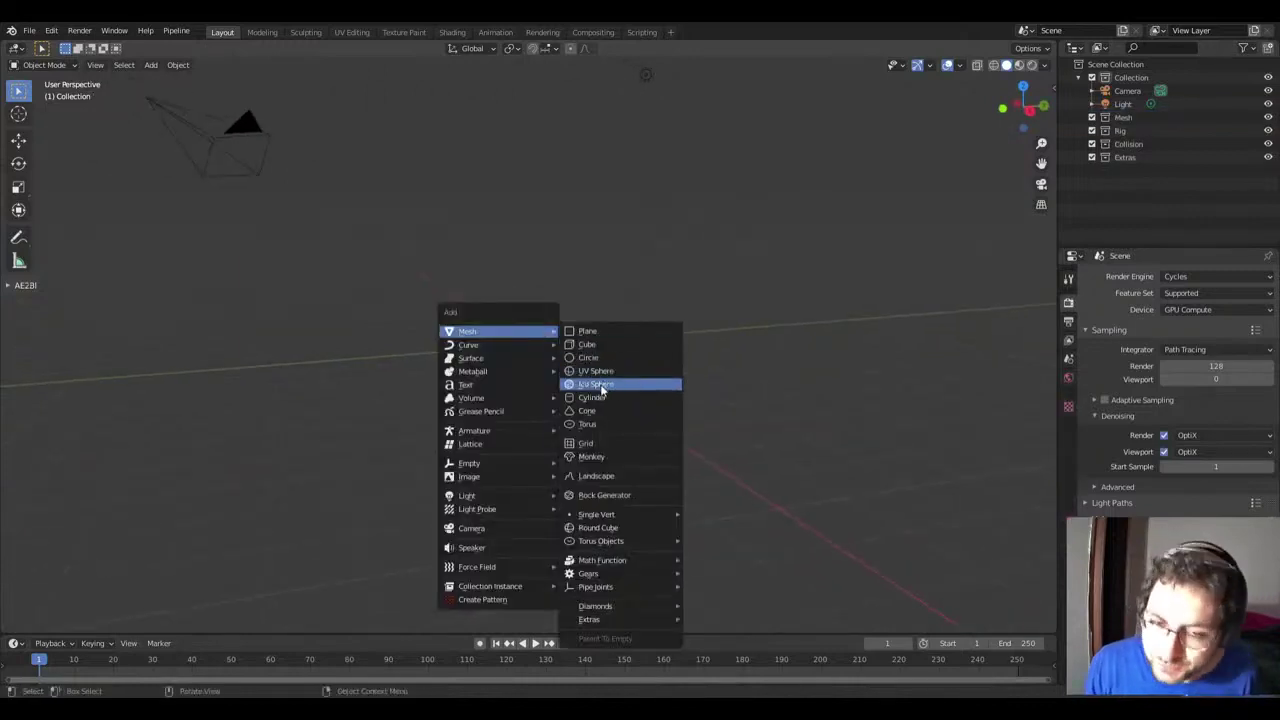
{"action": "left_click", "coordinate": [597, 457]}
{"action": "right_click", "coordinate": [480, 326]}
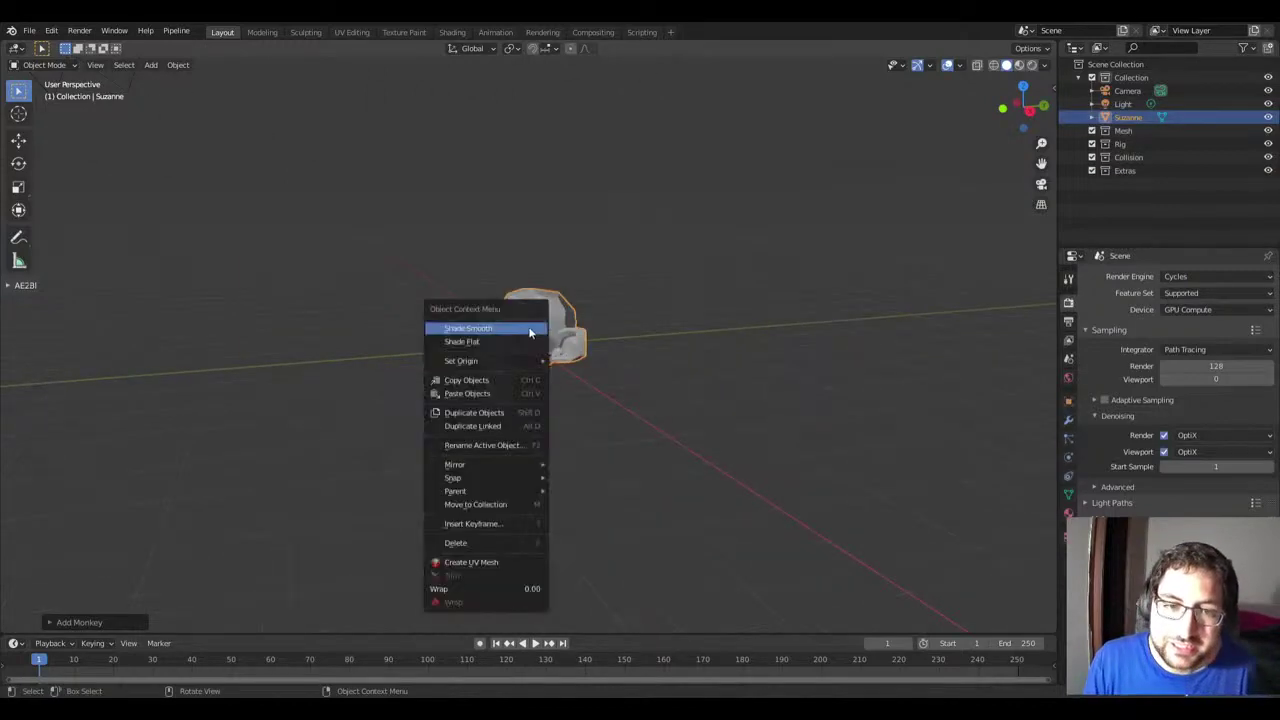
{"action": "left_click", "coordinate": [480, 326]}
{"action": "mouse_move", "coordinate": [480, 326]}
{"action": "middle_mouse_down"}
{"action": "mouse_move", "coordinate": [627, 344]}
{"action": "mouse_move", "coordinate": [620, 320]}
{"action": "middle_mouse_up"}
{"action": "scroll", "coordinate": [600, 340], "scroll_direction": "up", "scroll_amount": 4}
Step: Tilt the monkey head around the X axis and lift it along Z
{"action": "key", "text": "r"}
{"action": "key", "text": "x"}
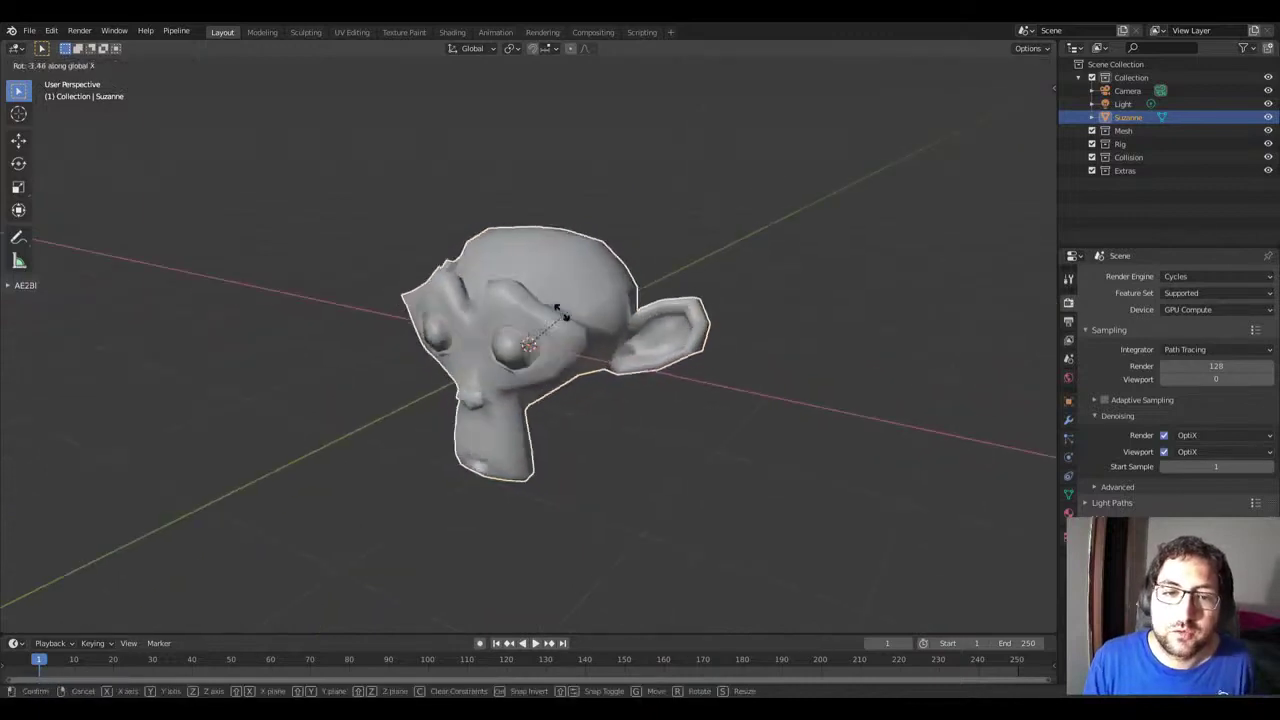
{"action": "left_click", "coordinate": [723, 323]}
{"action": "key", "text": "g"}
{"action": "key", "text": "z"}
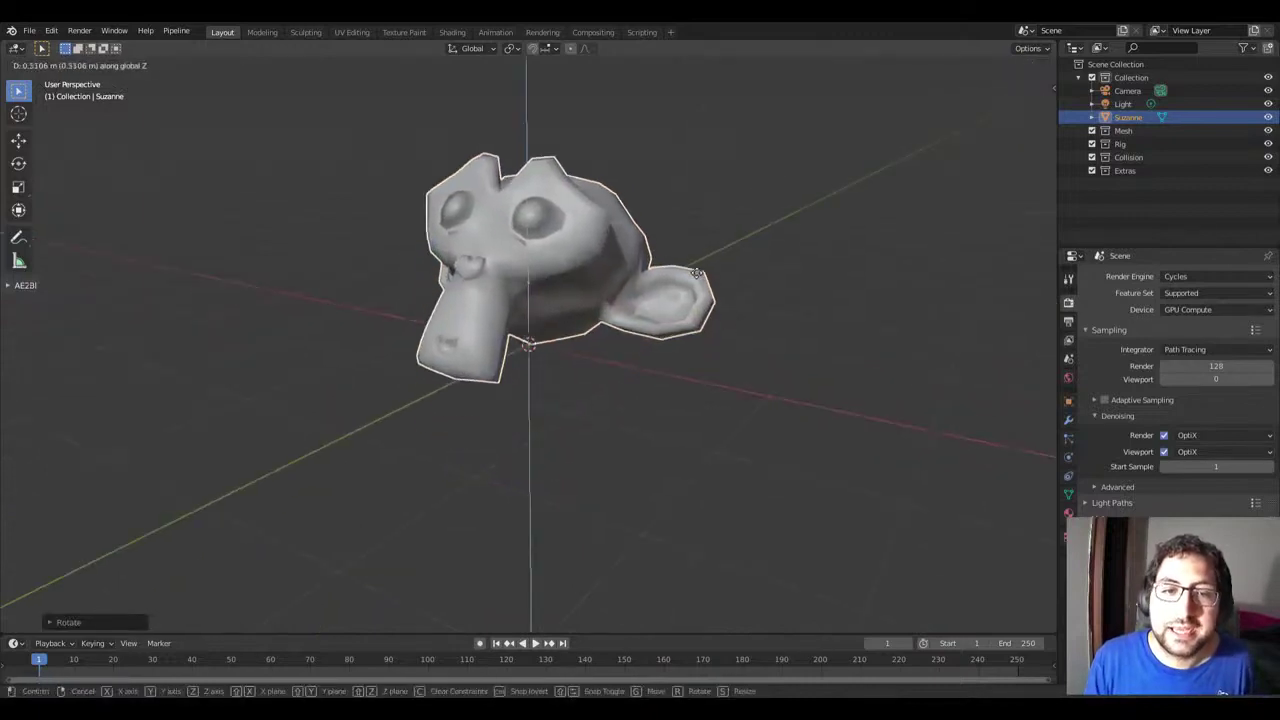
{"action": "left_click", "coordinate": [607, 316]}
Step: View the monkey head from the front, then delete it
{"action": "mouse_move", "coordinate": [607, 316]}
{"action": "middle_mouse_down"}
{"action": "mouse_move", "coordinate": [618, 366]}
{"action": "mouse_move", "coordinate": [675, 367]}
{"action": "mouse_move", "coordinate": [628, 365]}
{"action": "mouse_move", "coordinate": [540, 315]}
{"action": "mouse_move", "coordinate": [606, 325]}
{"action": "mouse_move", "coordinate": [590, 336]}
{"action": "mouse_move", "coordinate": [521, 325]}
{"action": "mouse_move", "coordinate": [405, 334]}
{"action": "middle_mouse_up"}
{"action": "key", "text": "x"}
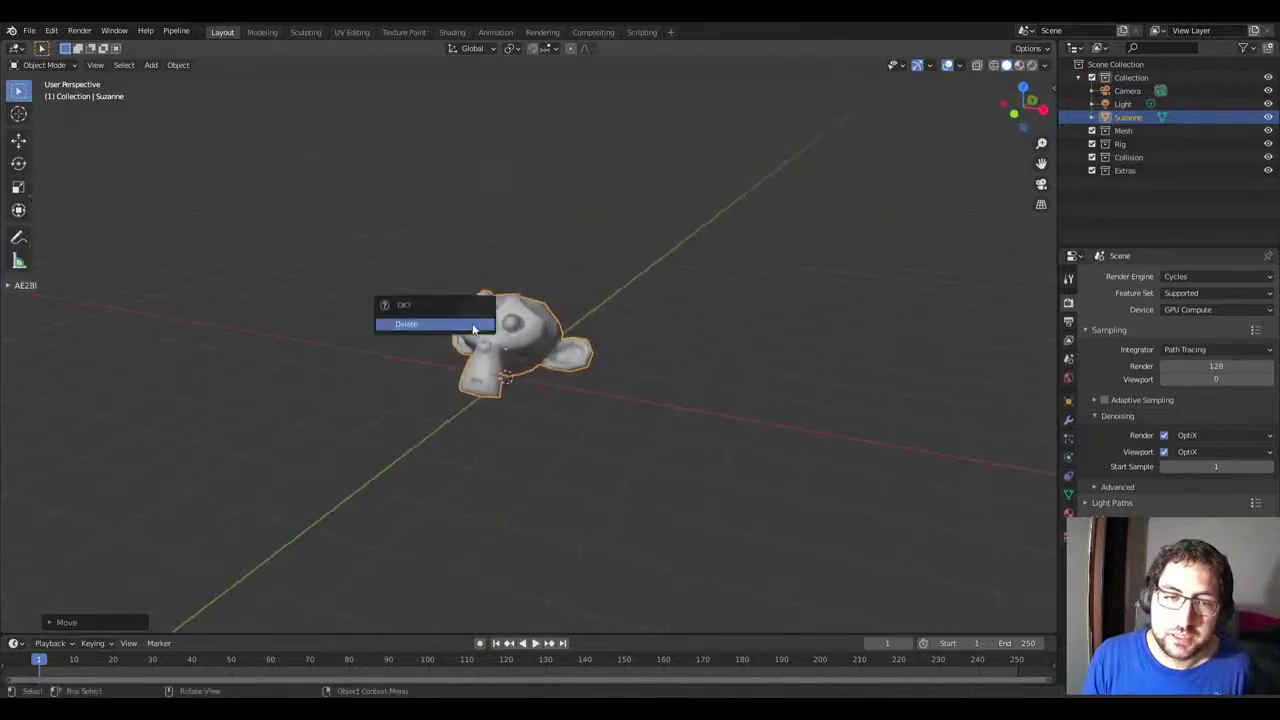
{"action": "left_click", "coordinate": [476, 327]}
{"action": "key", "text": "shift+a"}
Step: Add a new cube and raise it slightly along the Z axis
{"action": "left_click", "coordinate": [560, 334]}
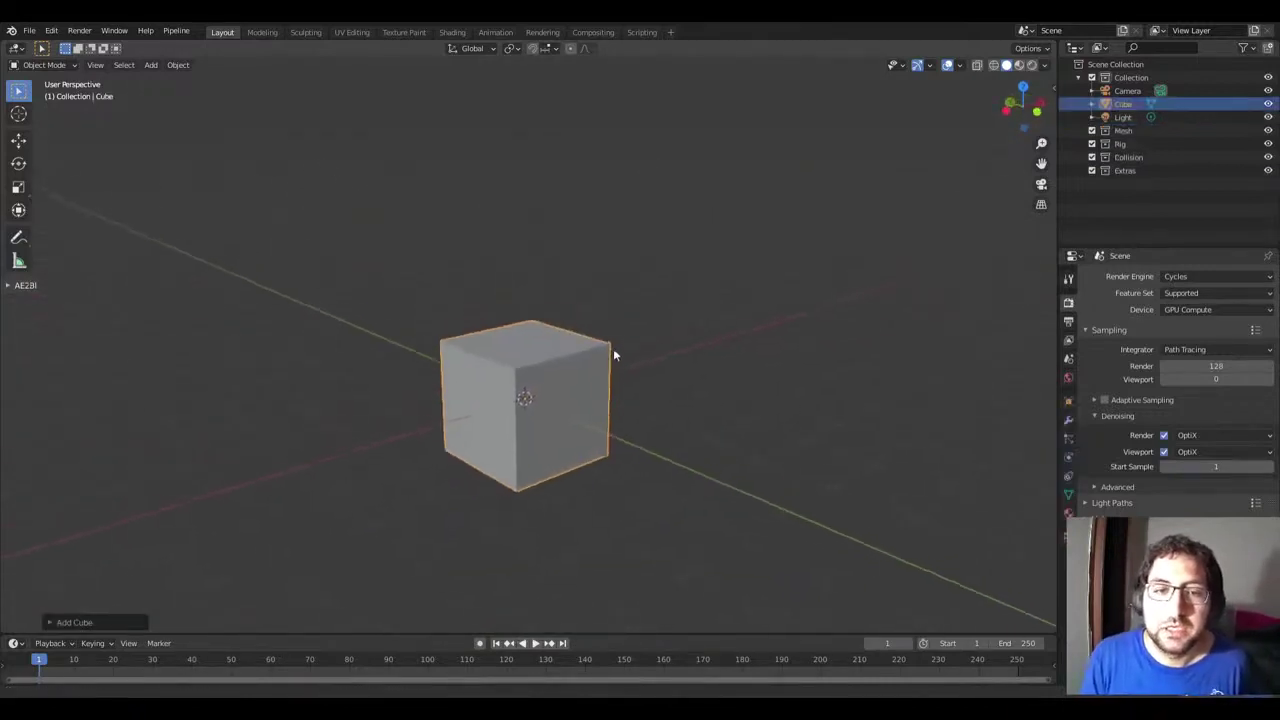
{"action": "key", "text": "g"}
{"action": "key", "text": "z"}
{"action": "left_click", "coordinate": [618, 283]}
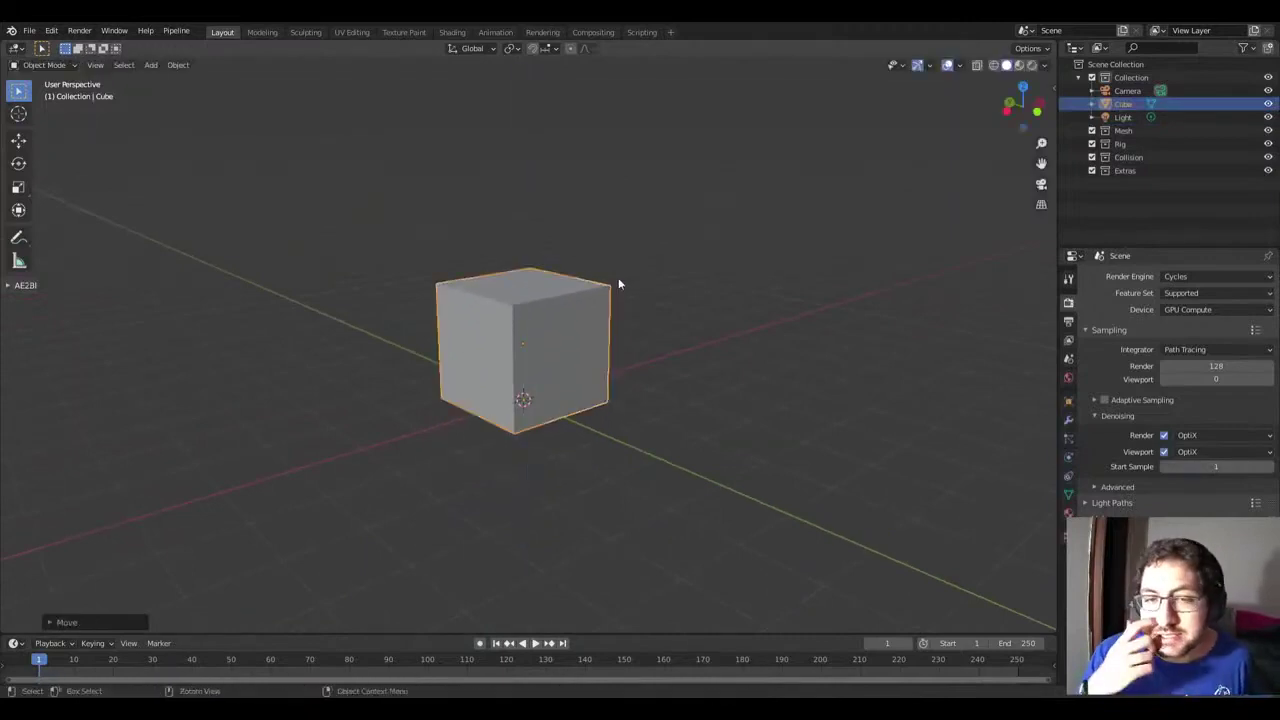
{"action": "middle_click_drag", "start_coordinate": [619, 281], "coordinate": [634, 299]}
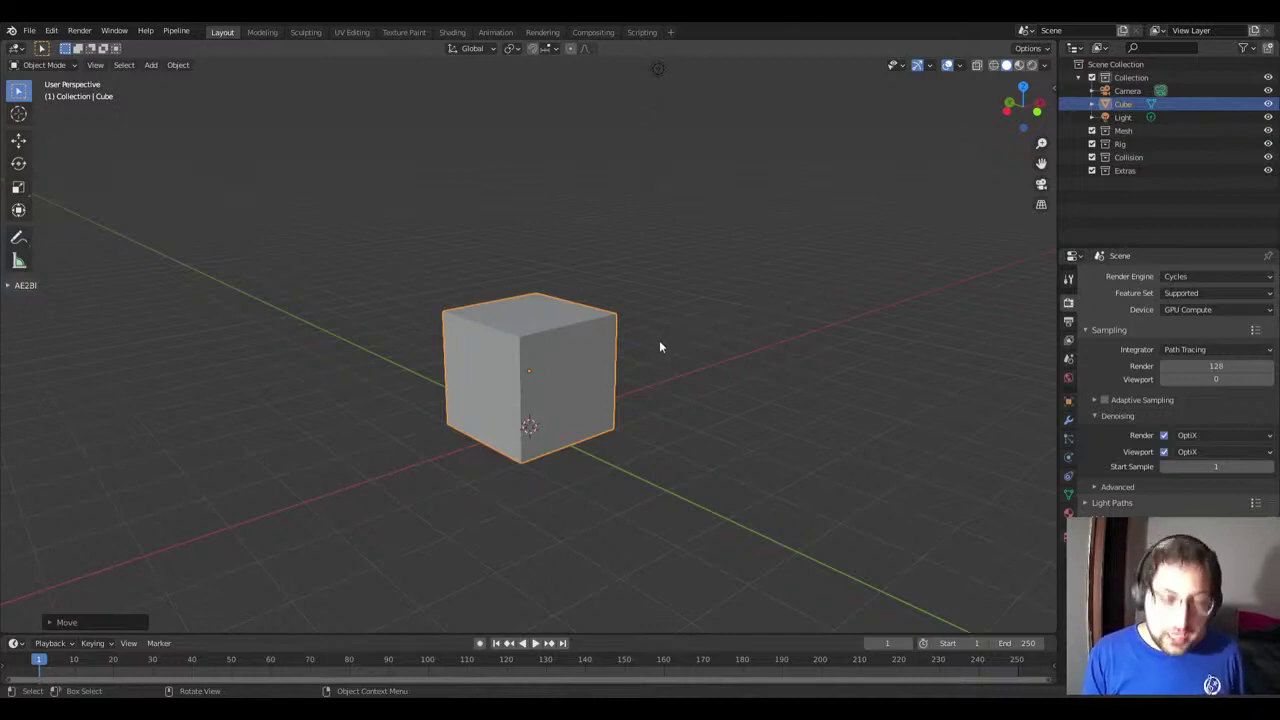
{"action": "key", "text": "g"}
{"action": "key", "text": "Escape"}
{"action": "middle_click_drag", "start_coordinate": [566, 330], "coordinate": [537, 362]}
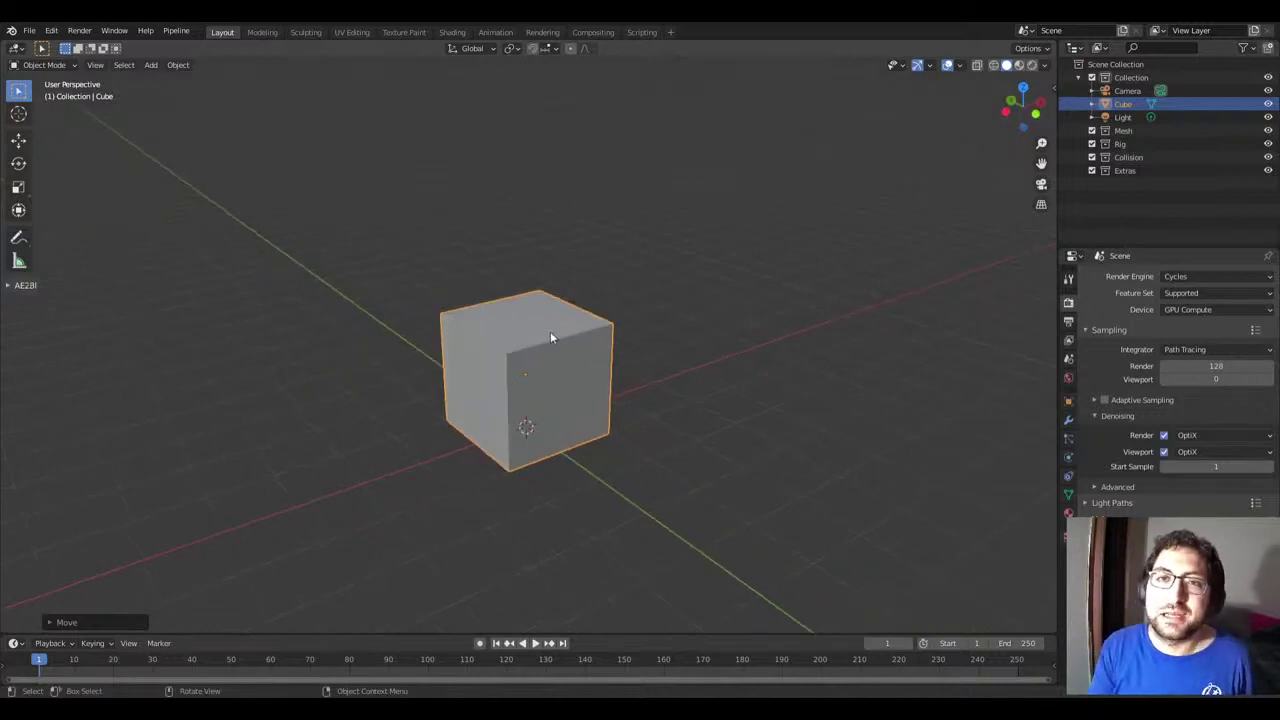
{"action": "key", "text": "g"}
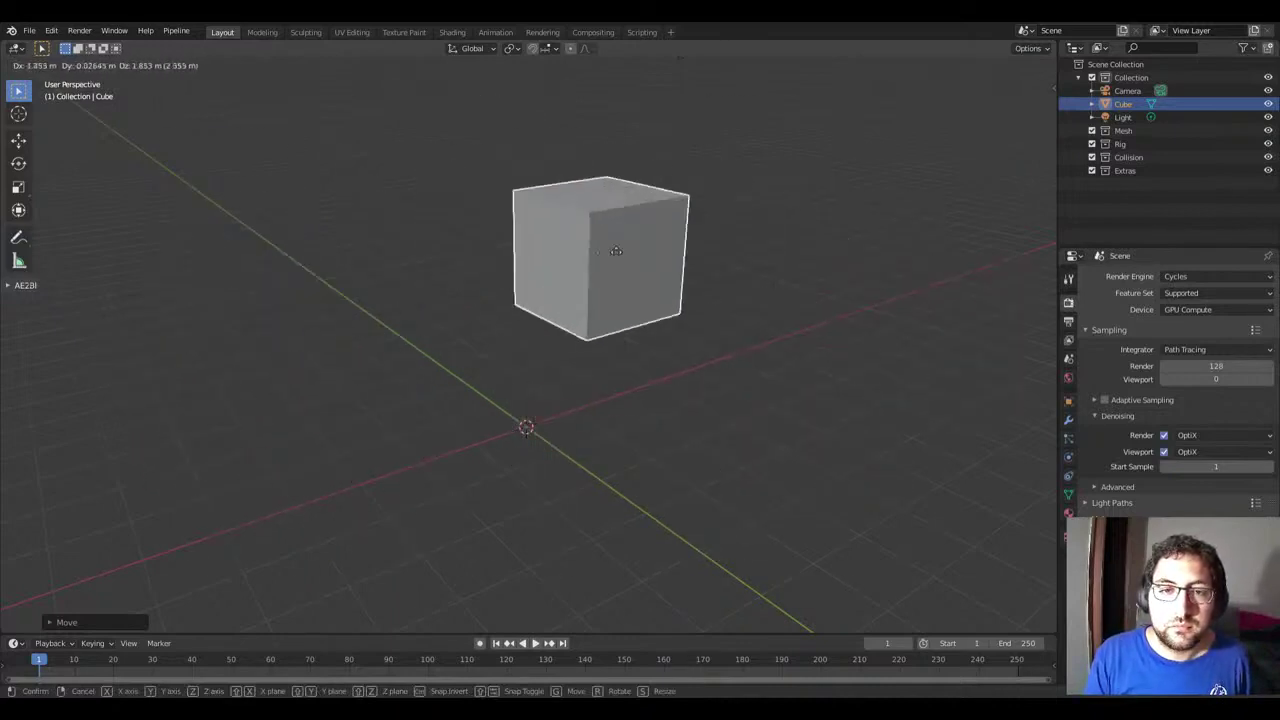
{"action": "key", "text": "Escape"}
{"action": "left_click", "coordinate": [802, 287]}
{"action": "left_click", "coordinate": [572, 336]}
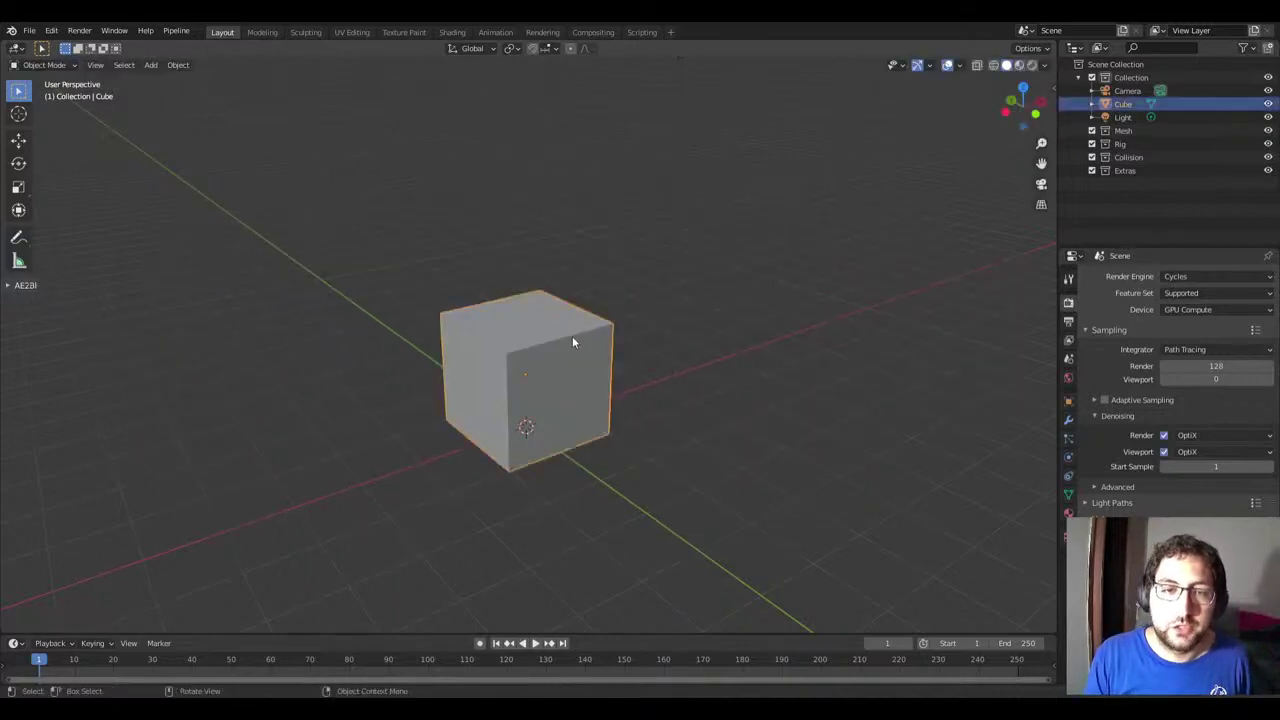
{"action": "key", "text": "g"}
{"action": "key", "text": "Escape"}
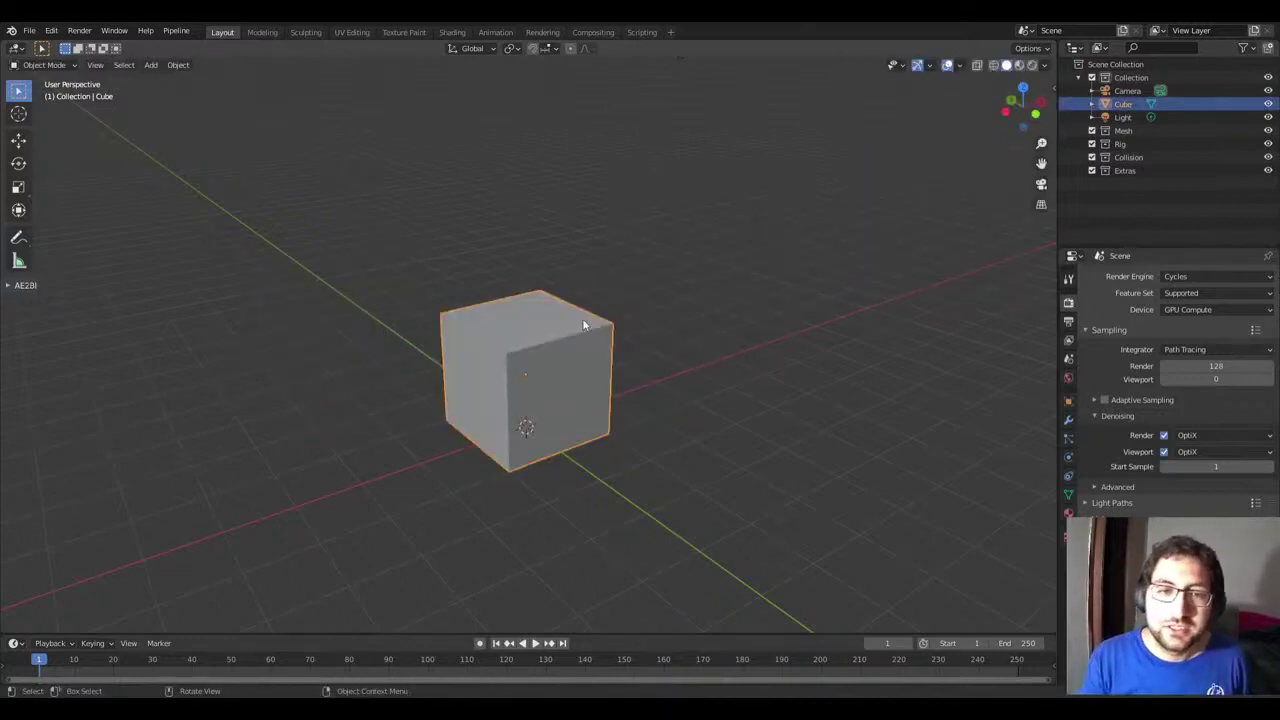
{"action": "key", "text": "g"}
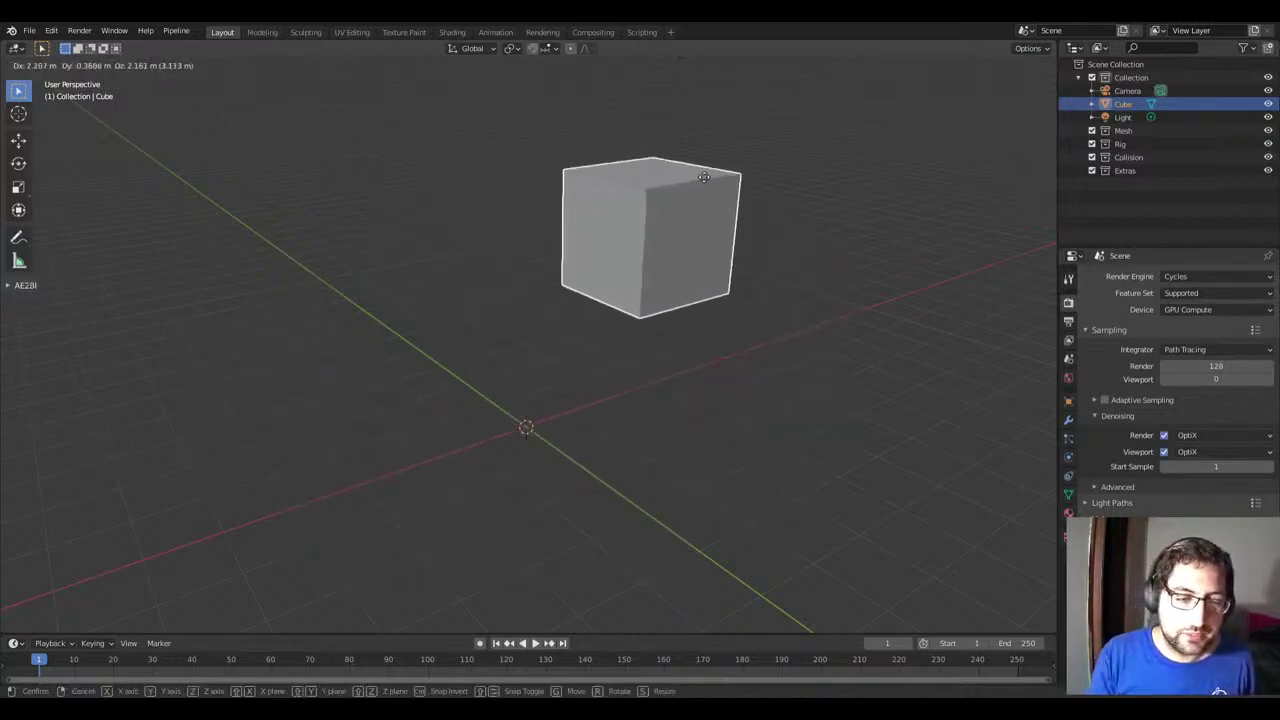
{"action": "key", "text": "Escape"}
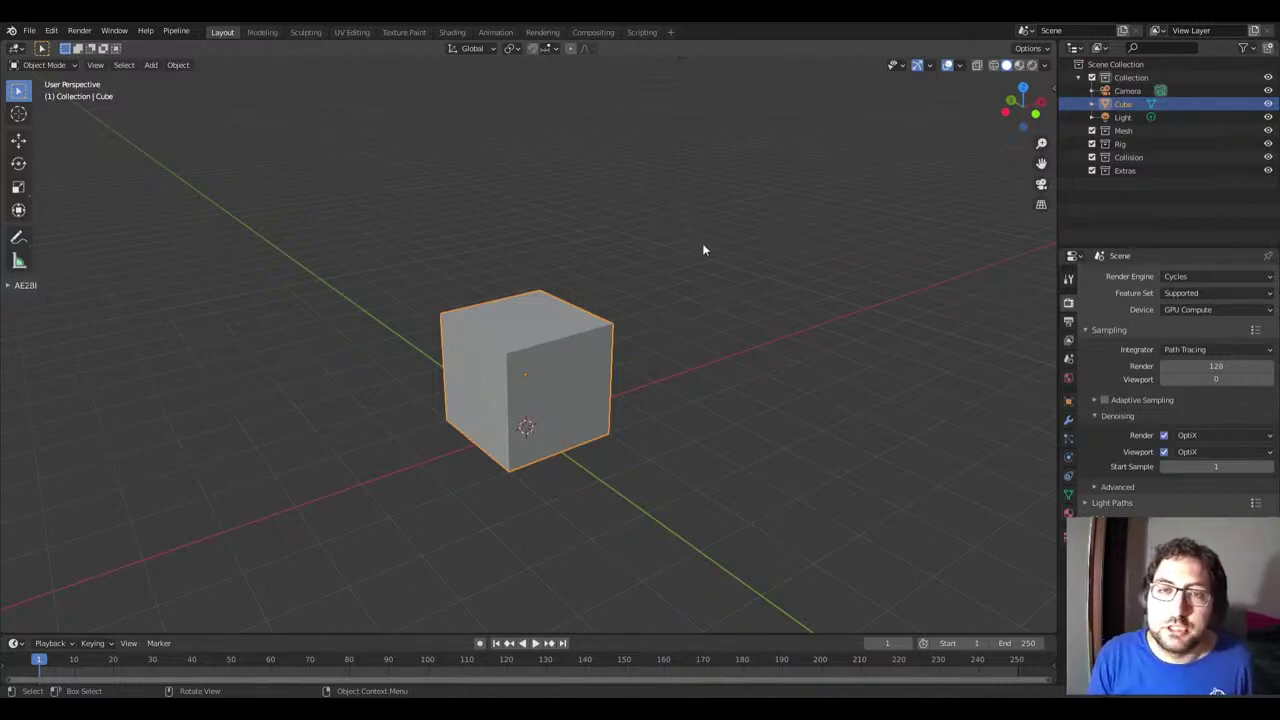
{"action": "key", "text": "s"}
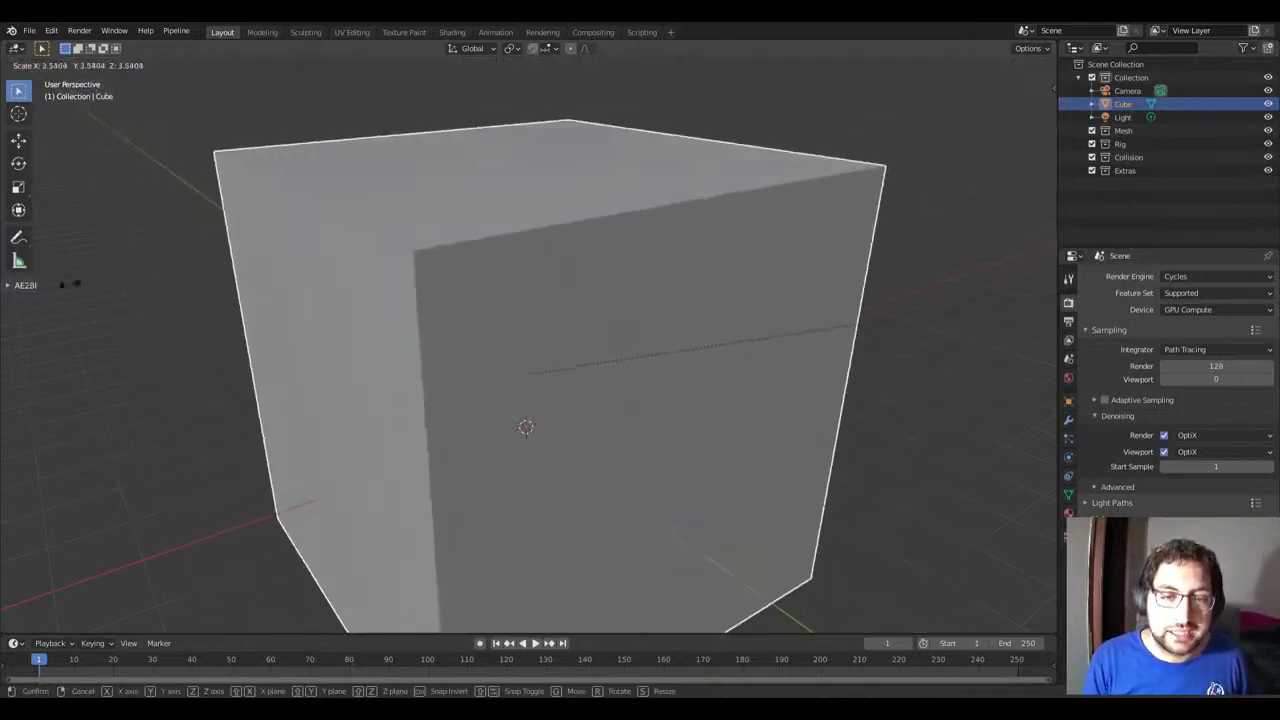
{"action": "key", "text": "Escape"}
{"action": "key", "text": "r"}
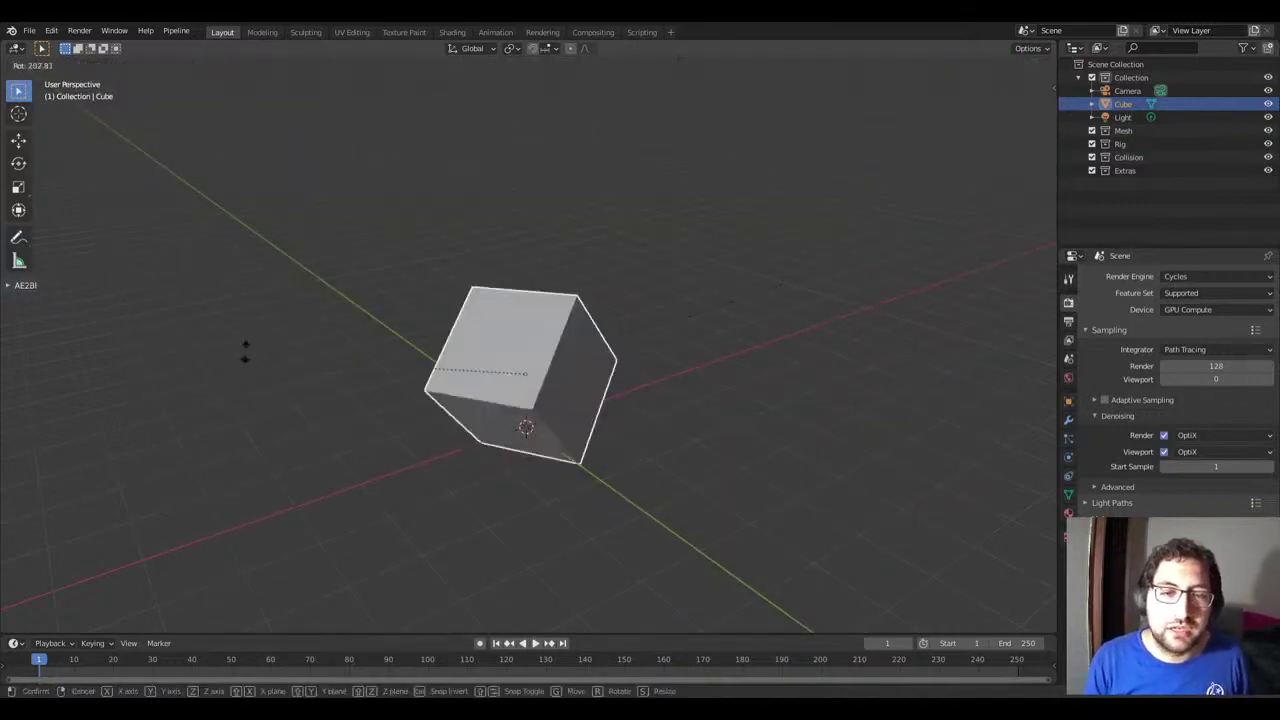
{"action": "key", "text": "Escape"}
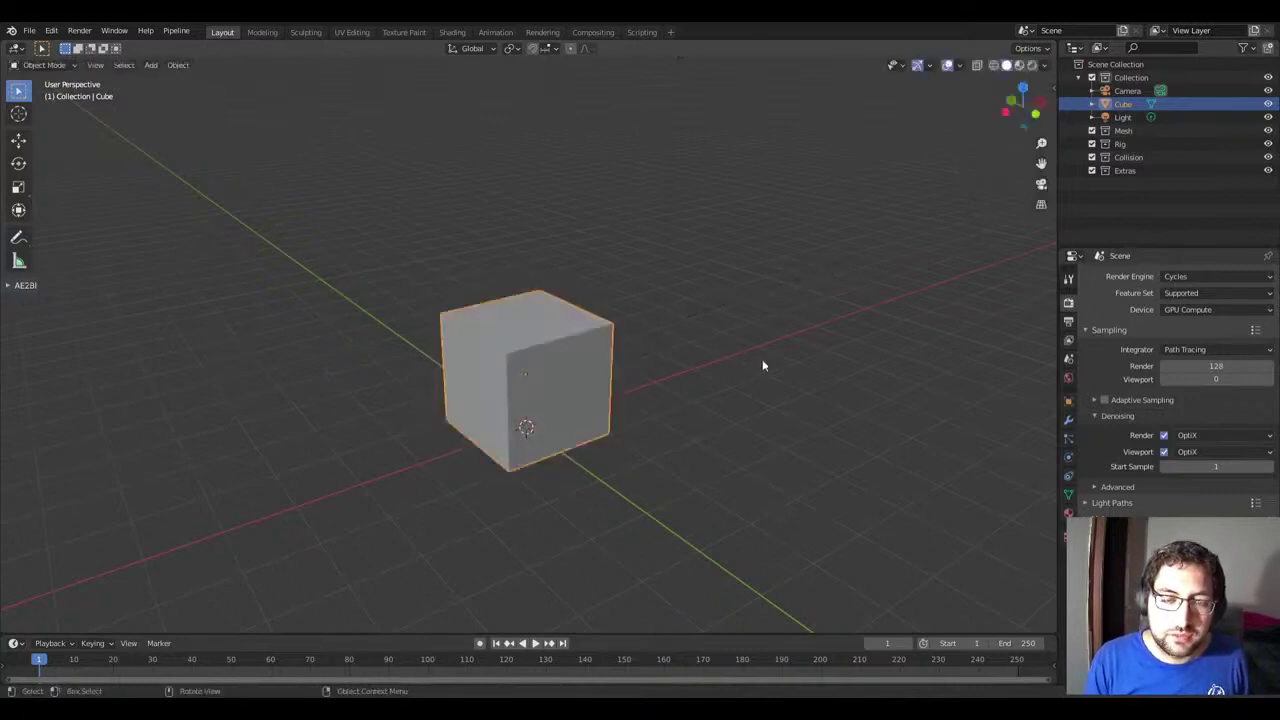
{"action": "key", "text": "r"}
{"action": "key", "text": "Escape"}
{"action": "scroll", "coordinate": [770, 337], "scroll_direction": "down", "scroll_amount": 2}
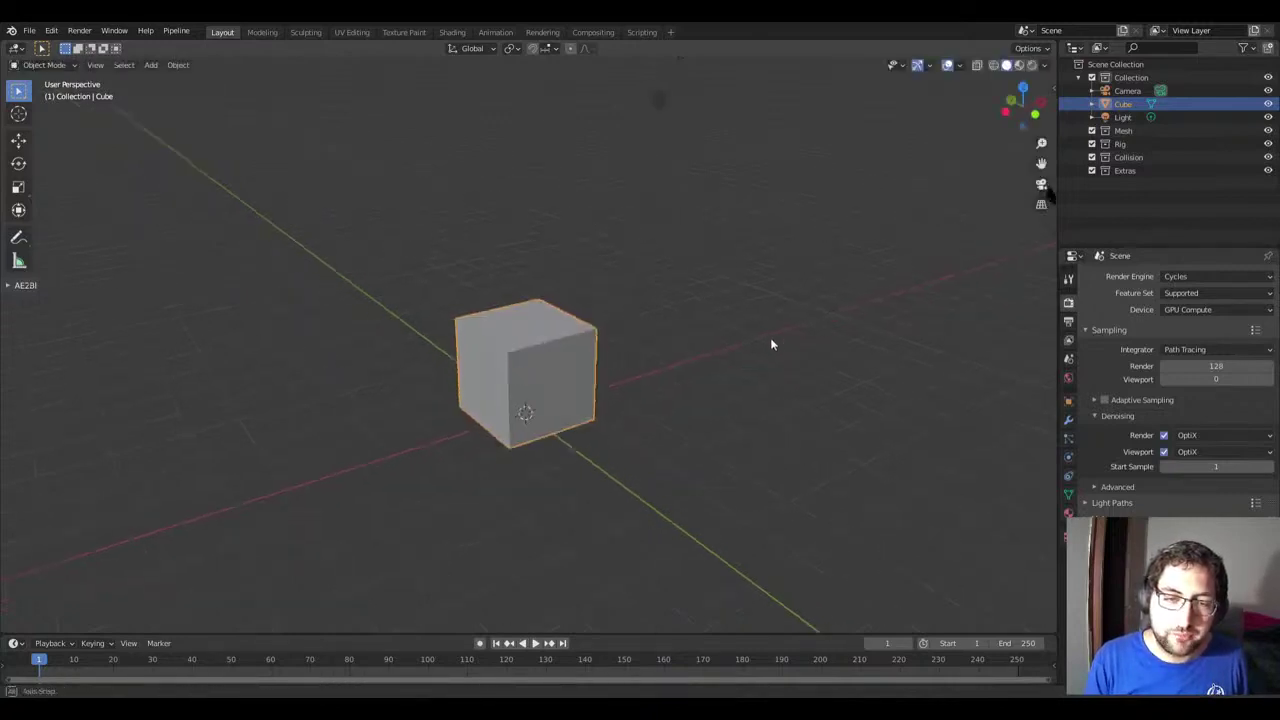
{"action": "mouse_move", "coordinate": [770, 337]}
{"action": "middle_mouse_down"}
{"action": "mouse_move", "coordinate": [562, 365]}
{"action": "mouse_move", "coordinate": [772, 330]}
{"action": "mouse_move", "coordinate": [637, 362]}
{"action": "middle_mouse_up"}
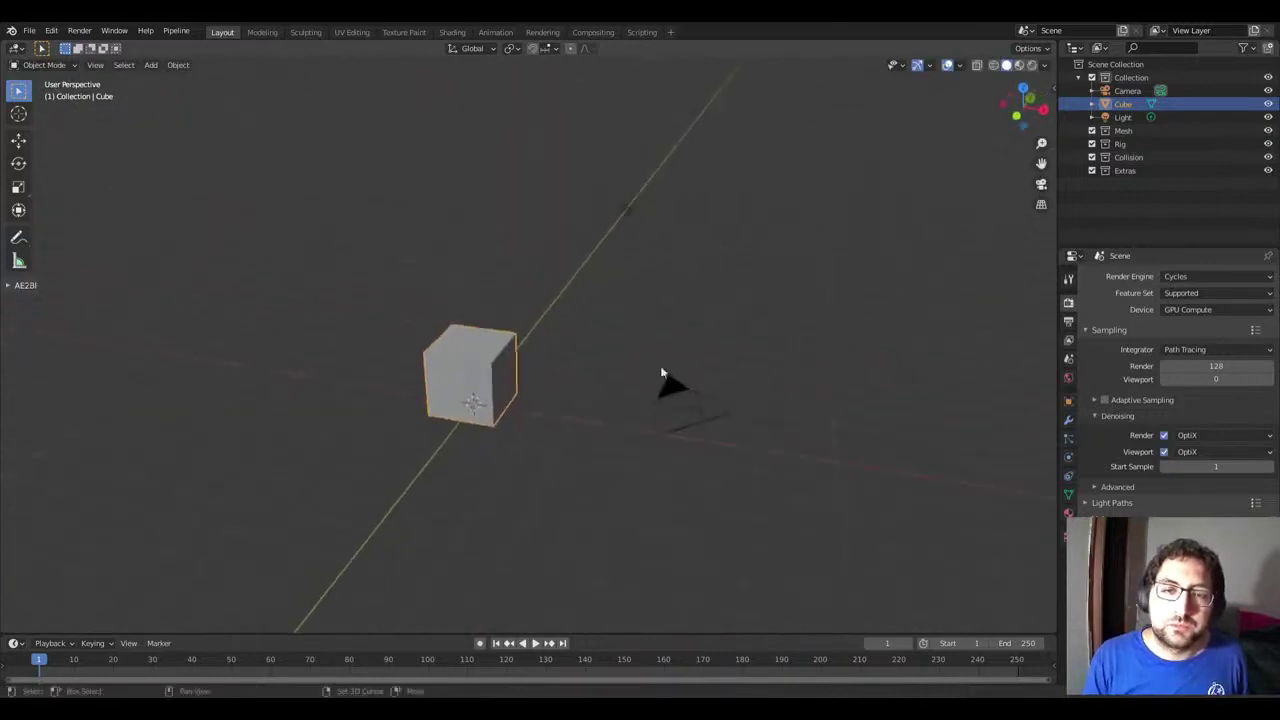
{"action": "scroll", "coordinate": [635, 365], "scroll_direction": "up", "scroll_amount": 2}
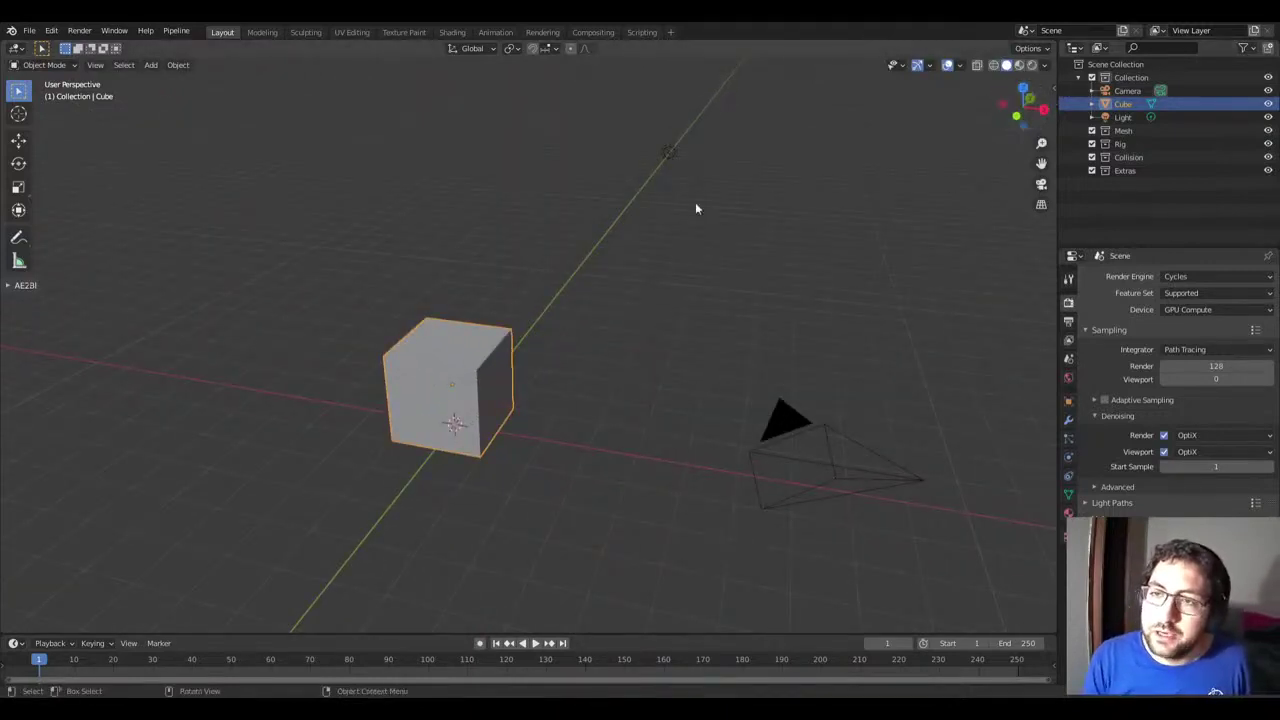
{"action": "mouse_move", "coordinate": [695, 202]}
{"action": "middle_mouse_down"}
{"action": "mouse_move", "coordinate": [856, 194]}
{"action": "mouse_move", "coordinate": [833, 139]}
{"action": "mouse_move", "coordinate": [678, 202]}
{"action": "mouse_move", "coordinate": [605, 189]}
{"action": "mouse_move", "coordinate": [473, 215]}
{"action": "mouse_move", "coordinate": [846, 191]}
{"action": "mouse_move", "coordinate": [786, 234]}
{"action": "mouse_move", "coordinate": [609, 222]}
{"action": "mouse_move", "coordinate": [618, 228]}
{"action": "middle_mouse_up"}
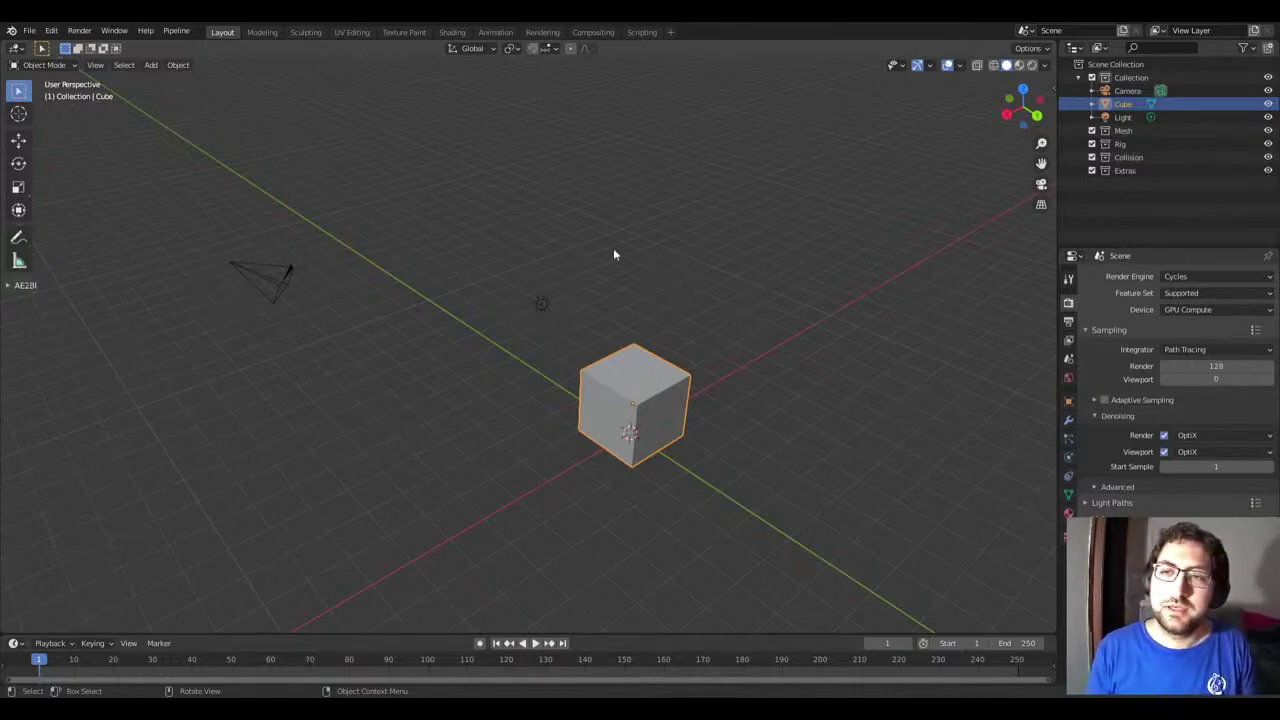
{"action": "left_click_drag", "start_coordinate": [1012, 108], "coordinate": [878, 205]}
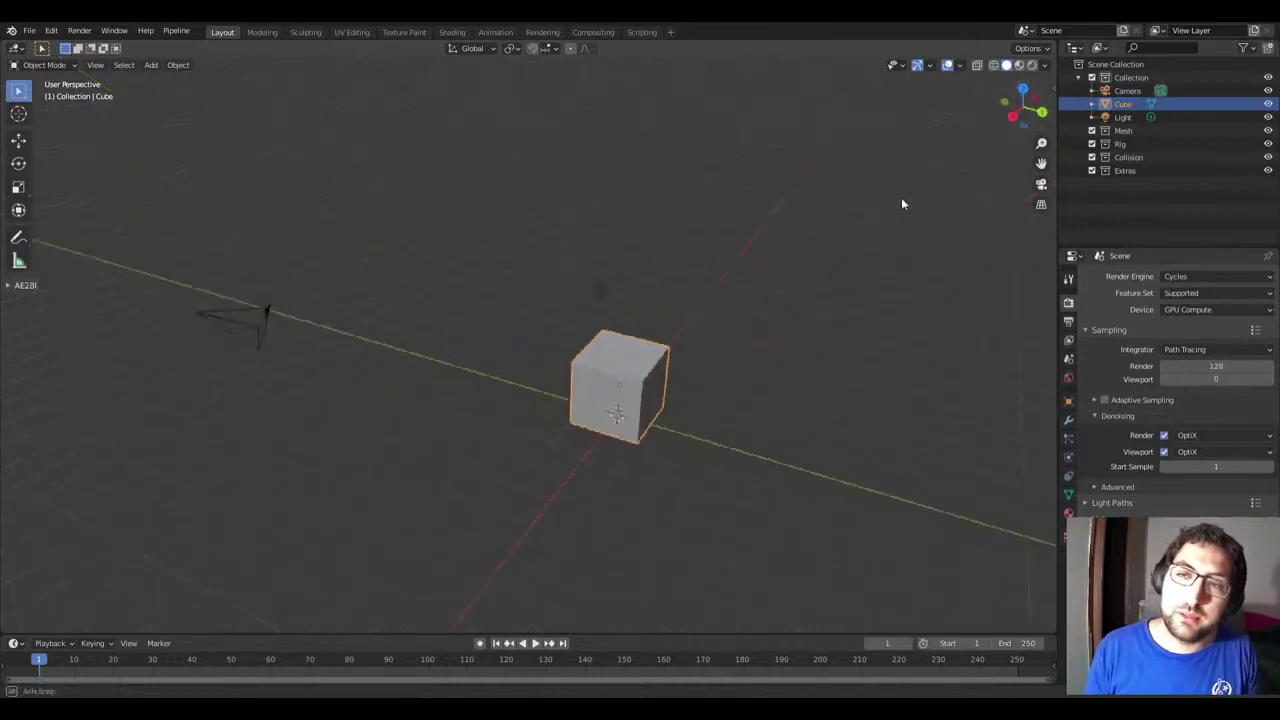
{"action": "left_click_drag", "start_coordinate": [1023, 108], "coordinate": [1010, 115]}
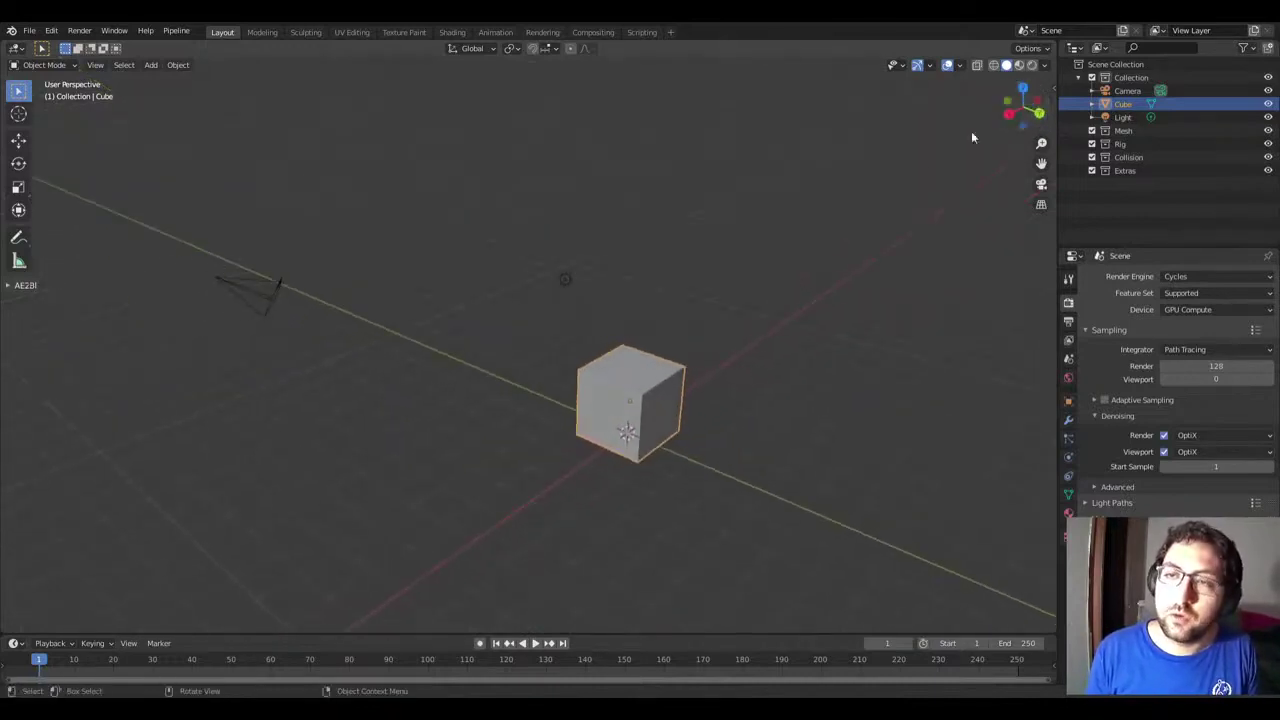
{"action": "middle_click_drag", "start_coordinate": [683, 296], "coordinate": [656, 335]}
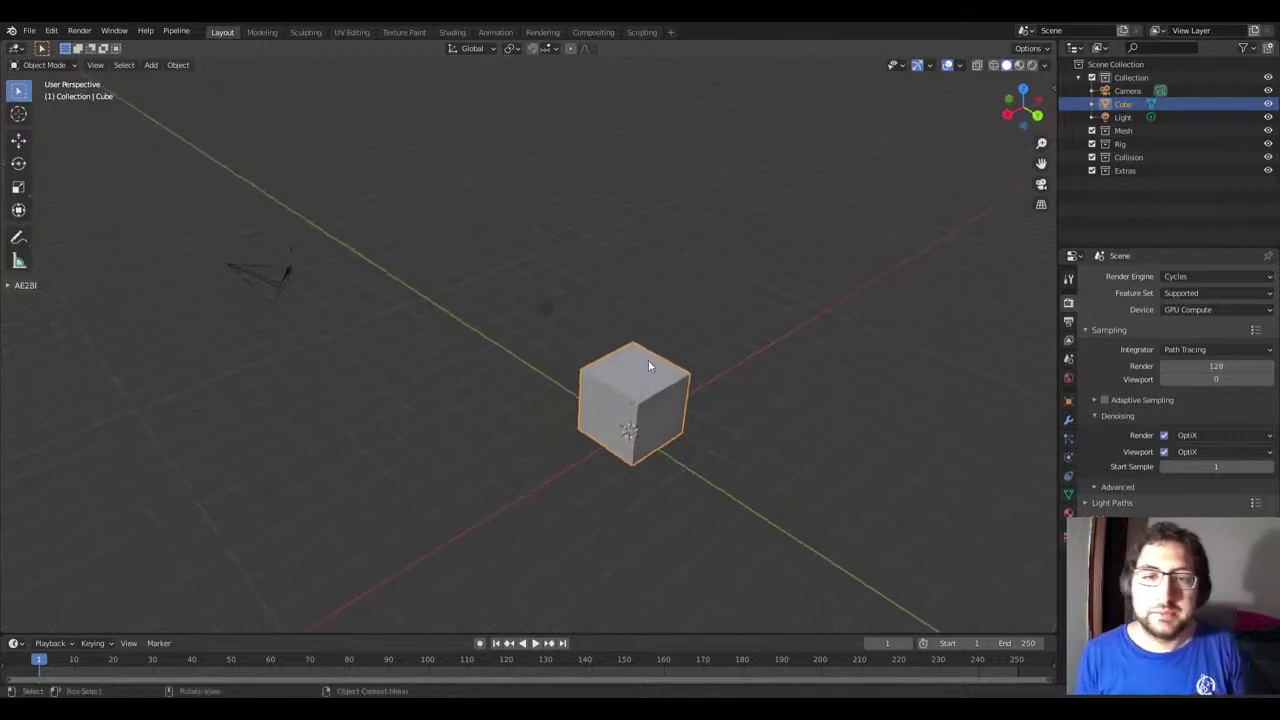
{"action": "middle_click_drag", "start_coordinate": [1040, 205], "coordinate": [830, 208]}
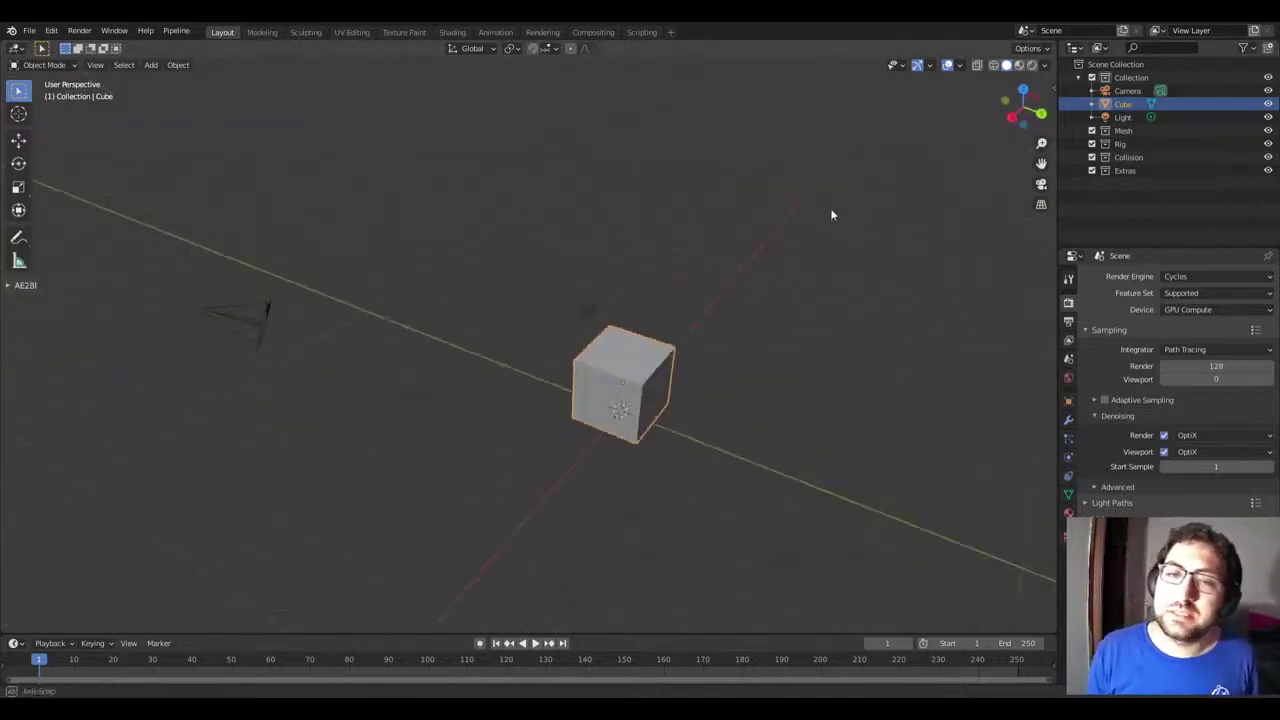
{"action": "mouse_move", "coordinate": [465, 292]}
{"action": "middle_mouse_down"}
{"action": "mouse_move", "coordinate": [670, 272]}
{"action": "mouse_move", "coordinate": [598, 275]}
{"action": "mouse_move", "coordinate": [587, 622]}
{"action": "mouse_move", "coordinate": [764, 338]}
{"action": "mouse_move", "coordinate": [637, 485]}
{"action": "mouse_move", "coordinate": [1016, 75]}
{"action": "middle_mouse_up"}
{"action": "left_click", "coordinate": [1021, 86]}
{"action": "mouse_move", "coordinate": [981, 139]}
{"action": "middle_mouse_down"}
{"action": "mouse_move", "coordinate": [771, 283]}
{"action": "mouse_move", "coordinate": [814, 430]}
{"action": "mouse_move", "coordinate": [680, 274]}
{"action": "mouse_move", "coordinate": [574, 80]}
{"action": "middle_mouse_up"}
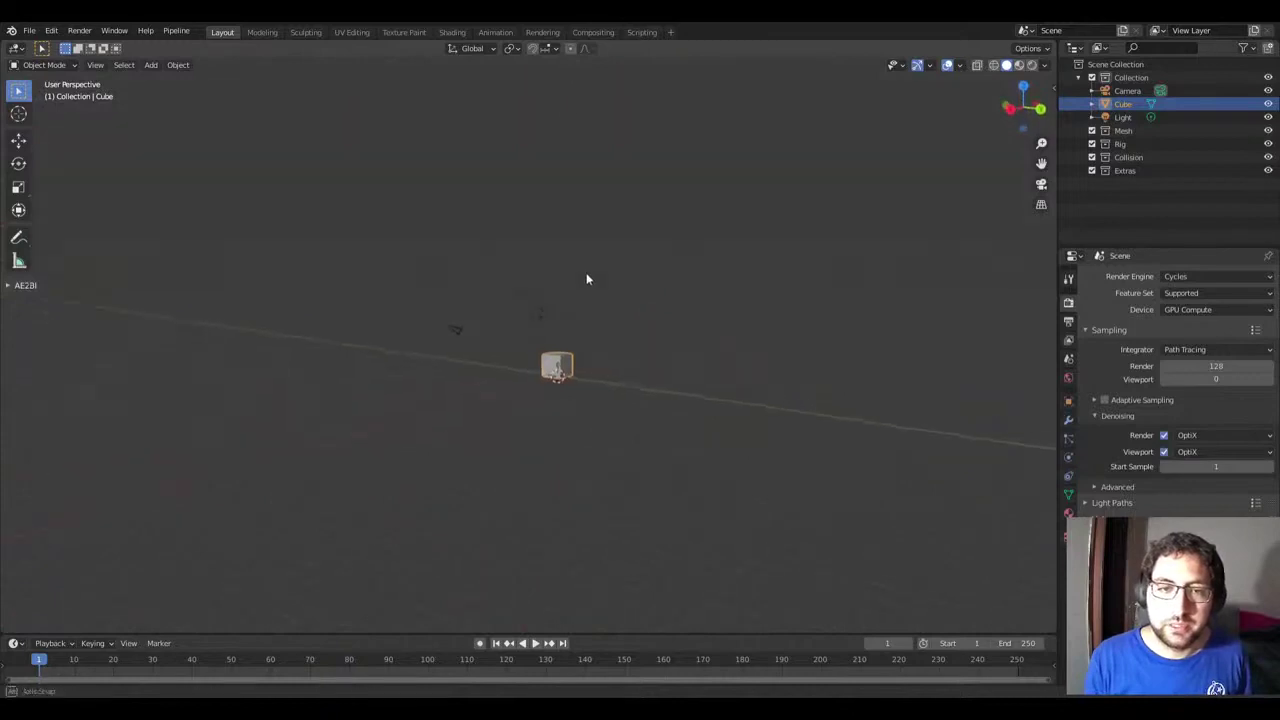
{"action": "mouse_move", "coordinate": [586, 277]}
{"action": "middle_mouse_down"}
{"action": "mouse_move", "coordinate": [604, 375]}
{"action": "mouse_move", "coordinate": [586, 386]}
{"action": "mouse_move", "coordinate": [757, 389]}
{"action": "mouse_move", "coordinate": [594, 406]}
{"action": "mouse_move", "coordinate": [723, 397]}
{"action": "middle_mouse_up"}
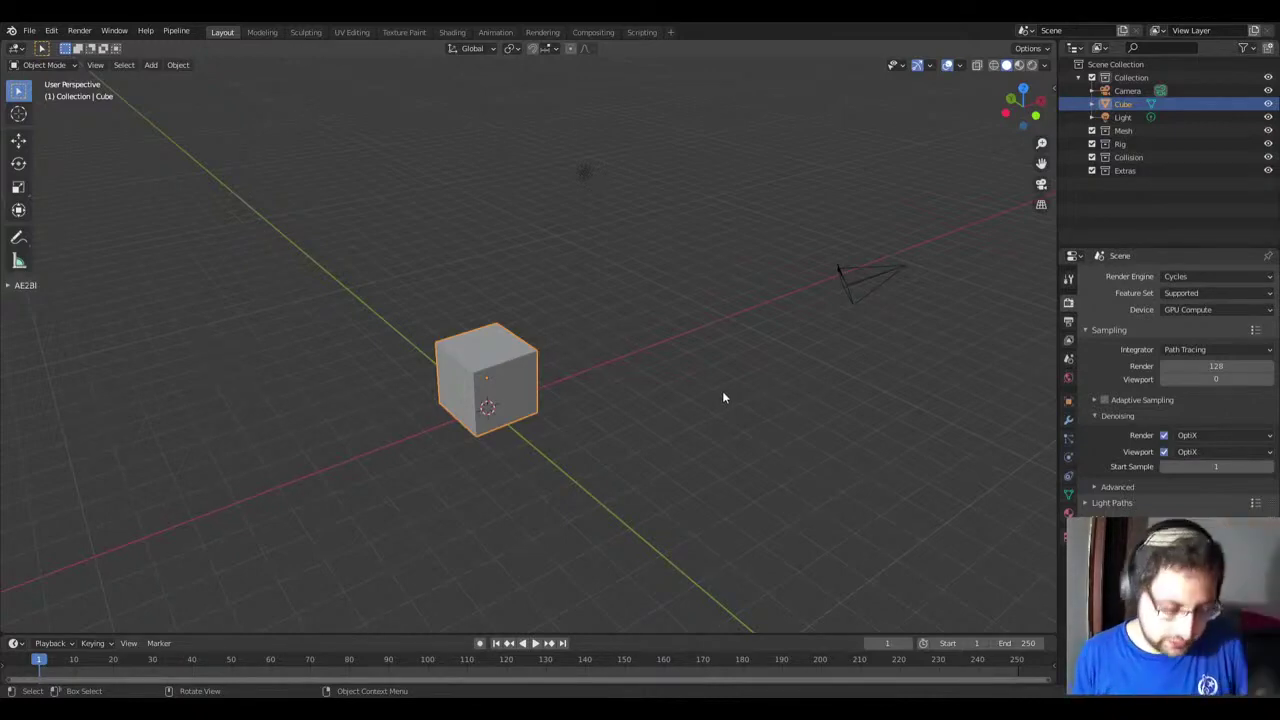
{"action": "middle_click_drag", "start_coordinate": [572, 392], "coordinate": [618, 392]}
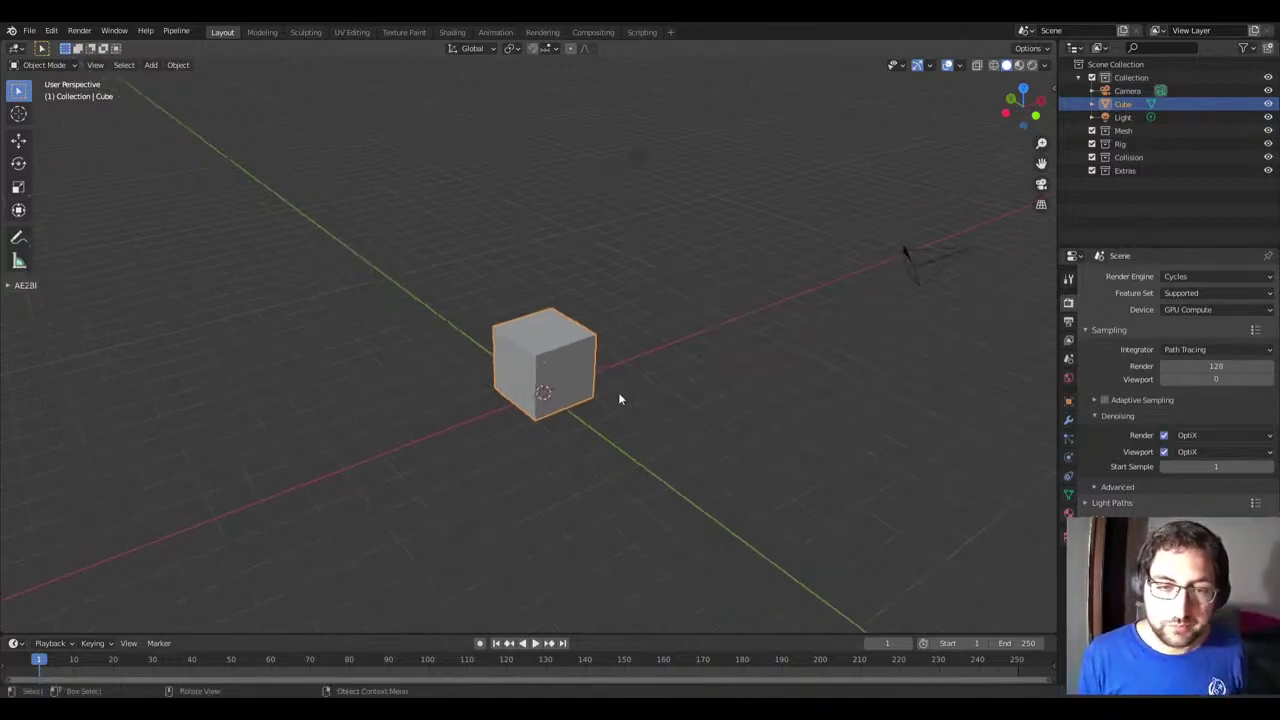
{"action": "key", "text": "s"}
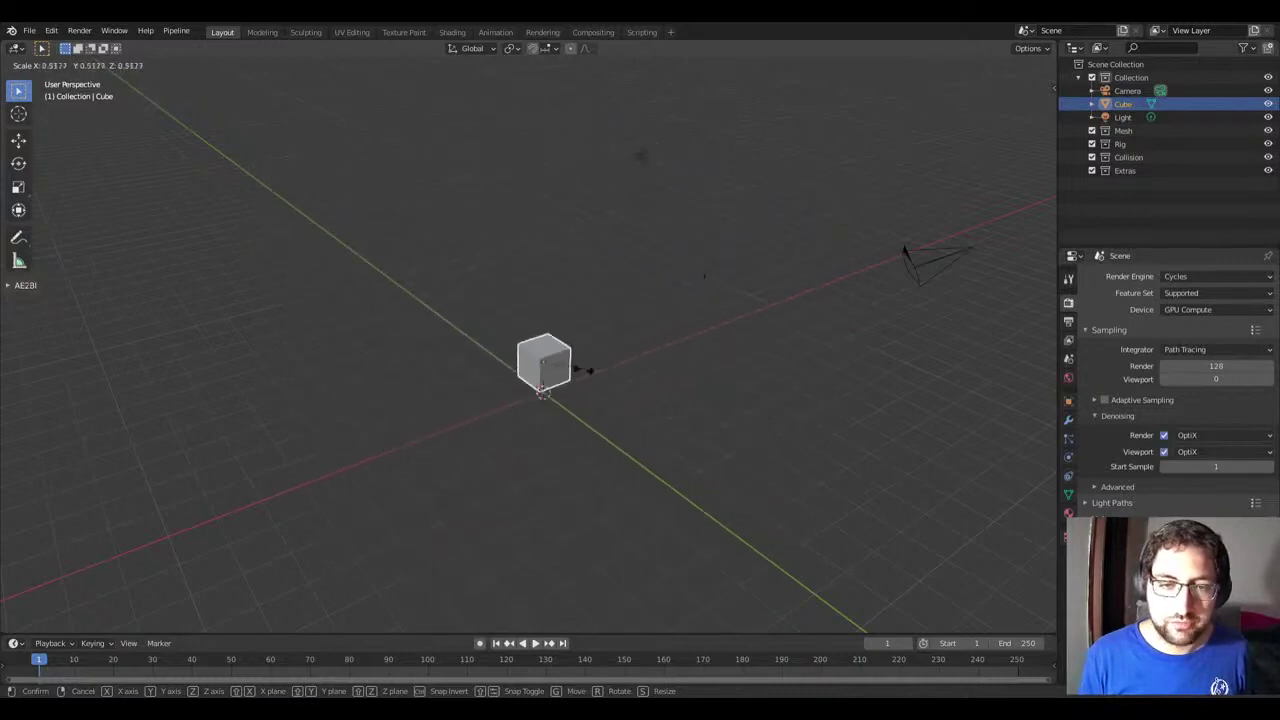
{"action": "key", "text": "Escape"}
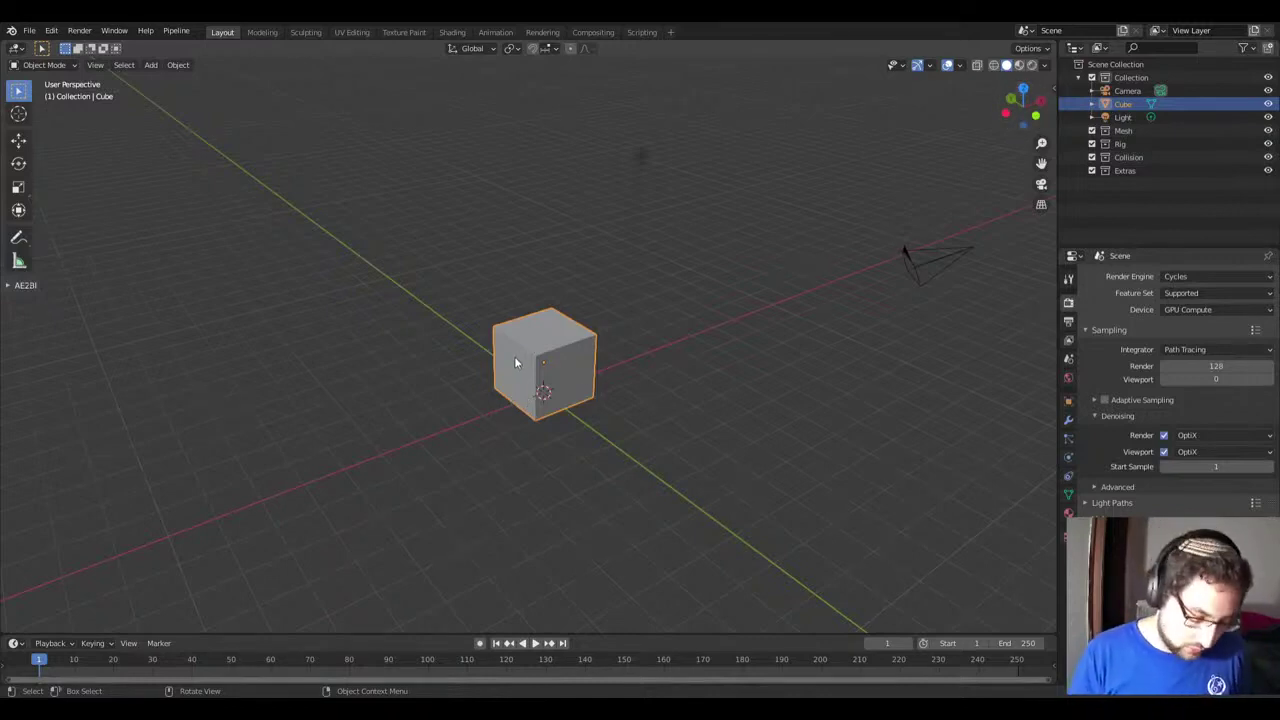
{"action": "key", "text": "s"}
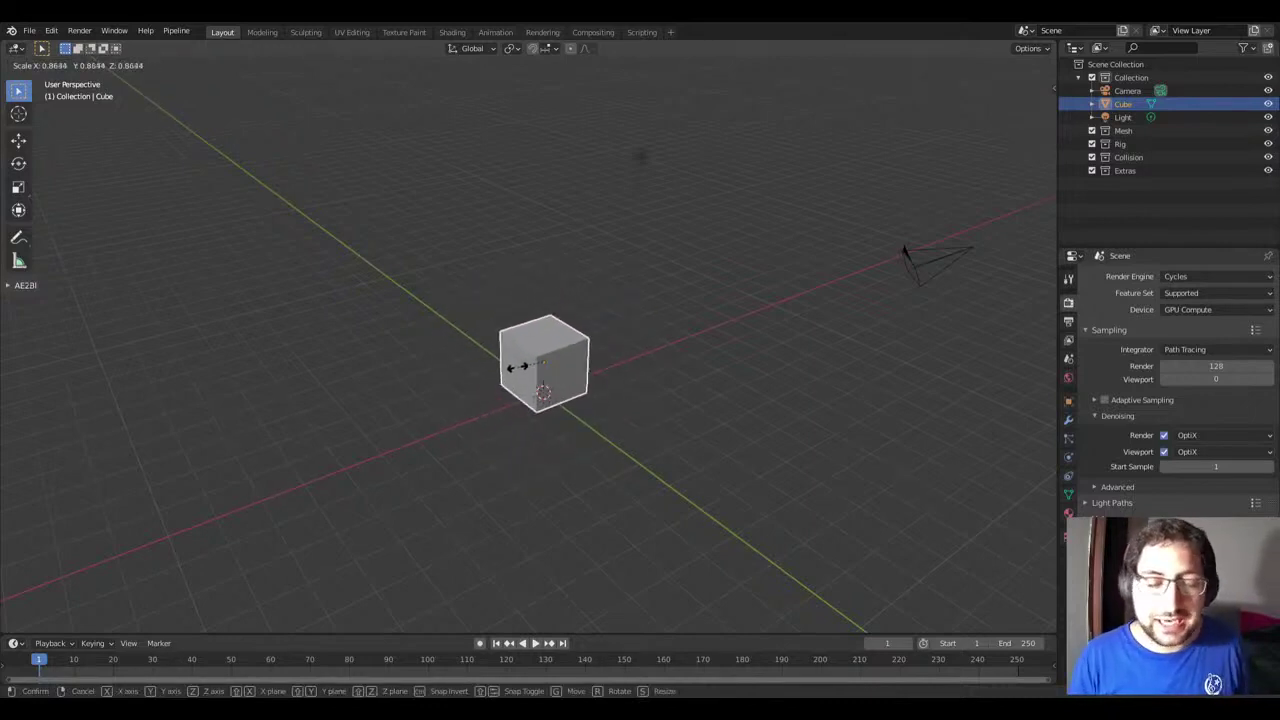
{"action": "key", "text": "x"}
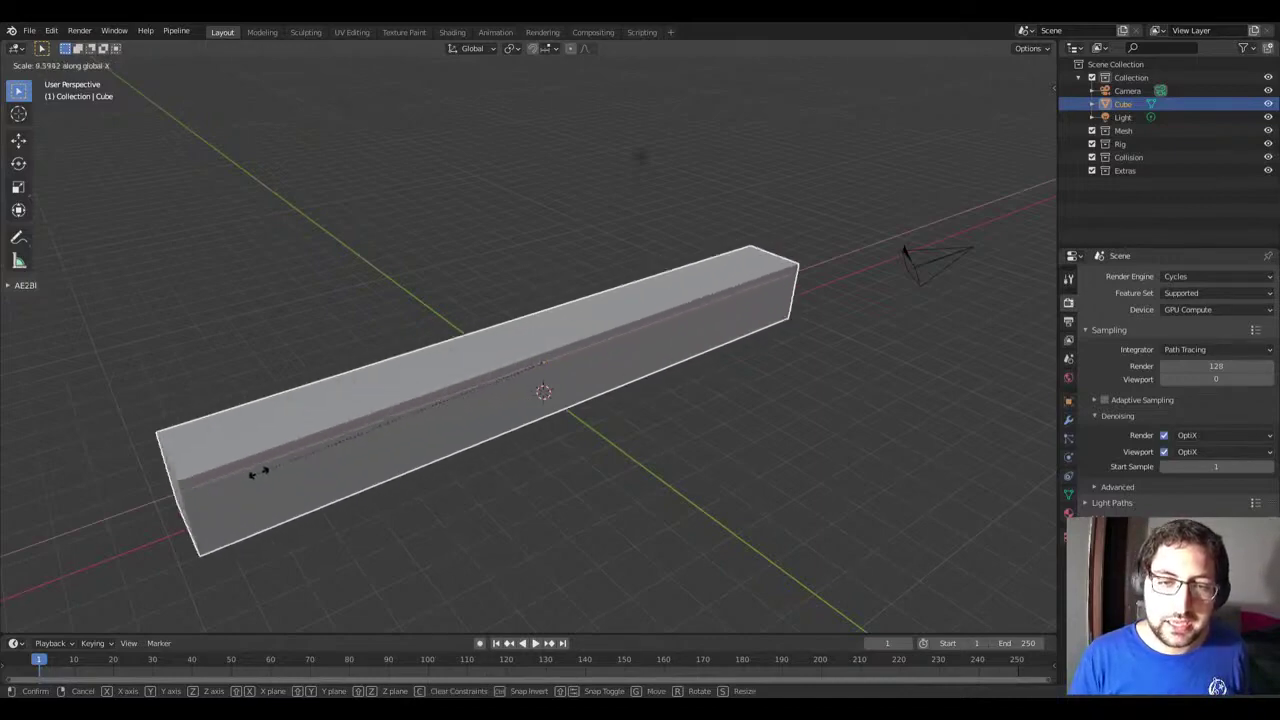
{"action": "right_click", "coordinate": [510, 371]}
{"action": "key", "text": "s"}
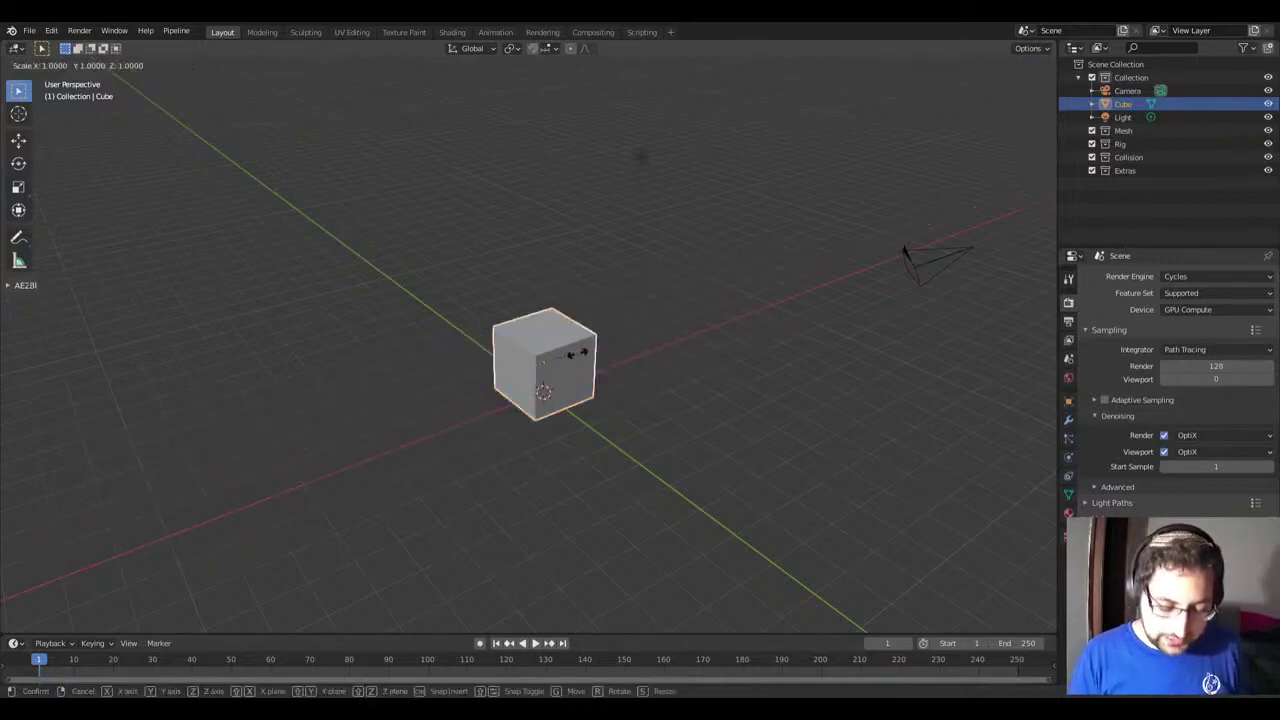
{"action": "key", "text": "y"}
{"action": "right_click", "coordinate": [662, 407]}
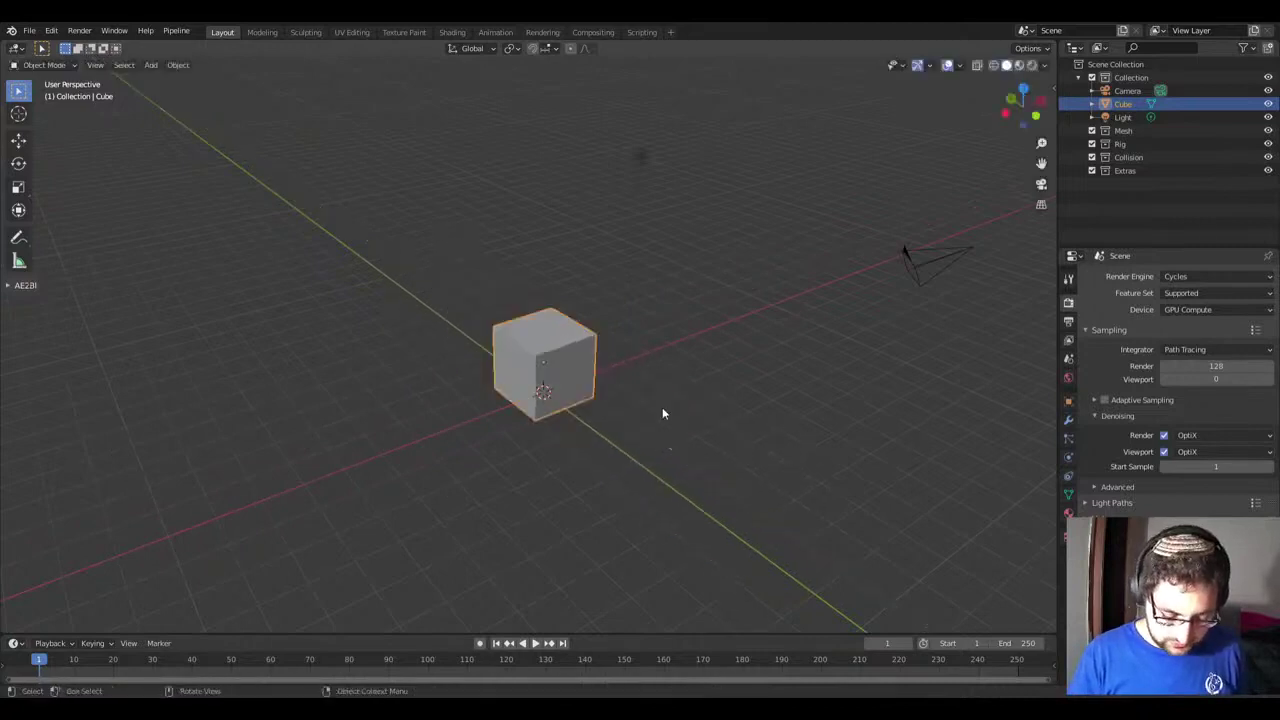
{"action": "key", "text": "s"}
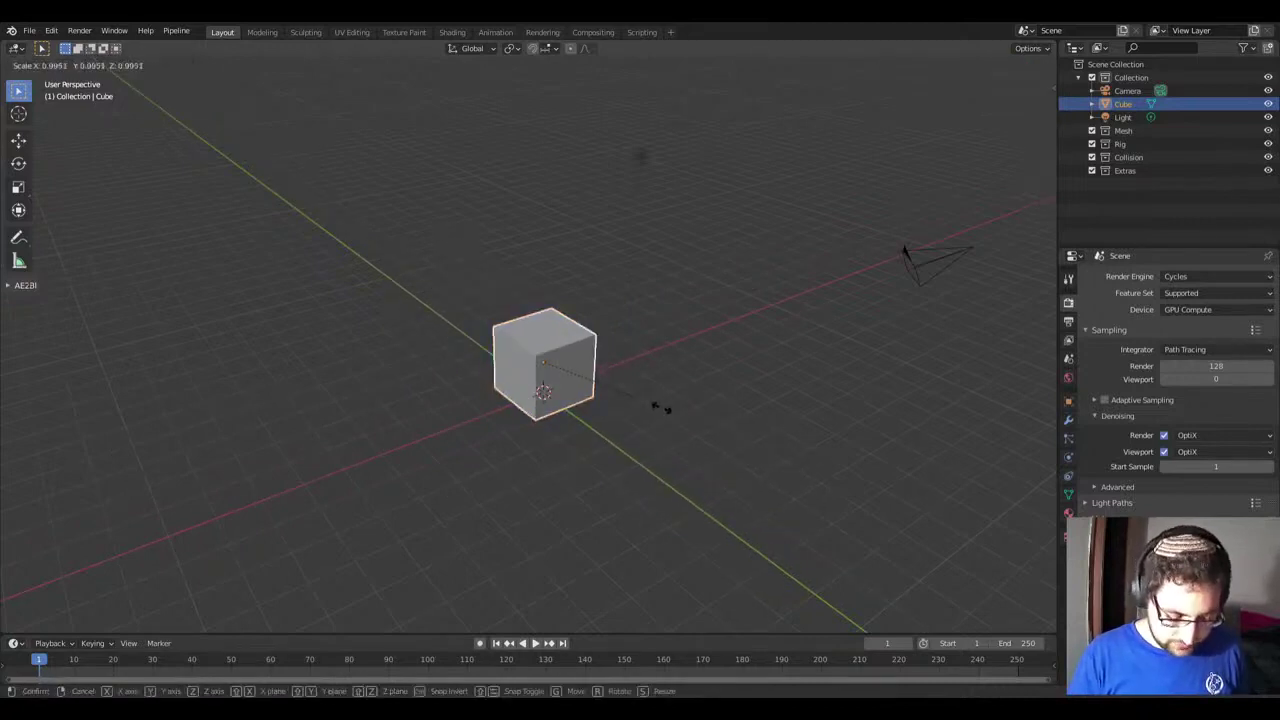
{"action": "key", "text": "z"}
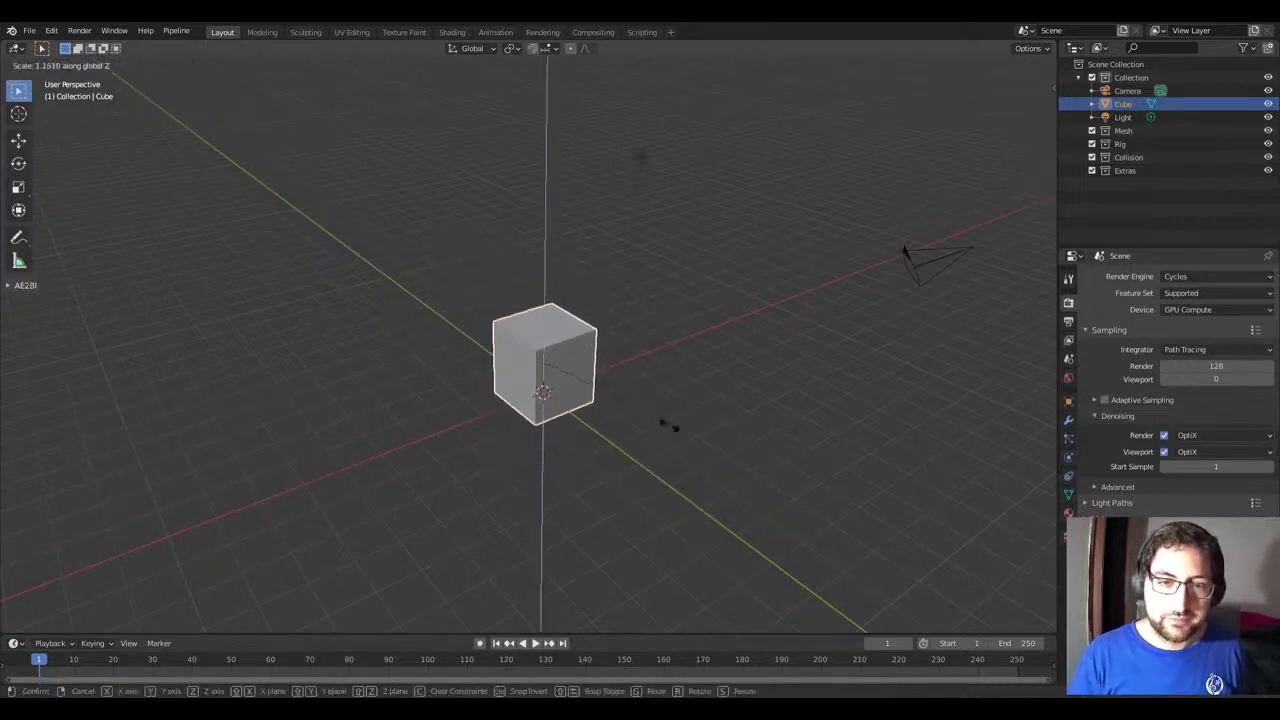
{"action": "right_click", "coordinate": [597, 378]}
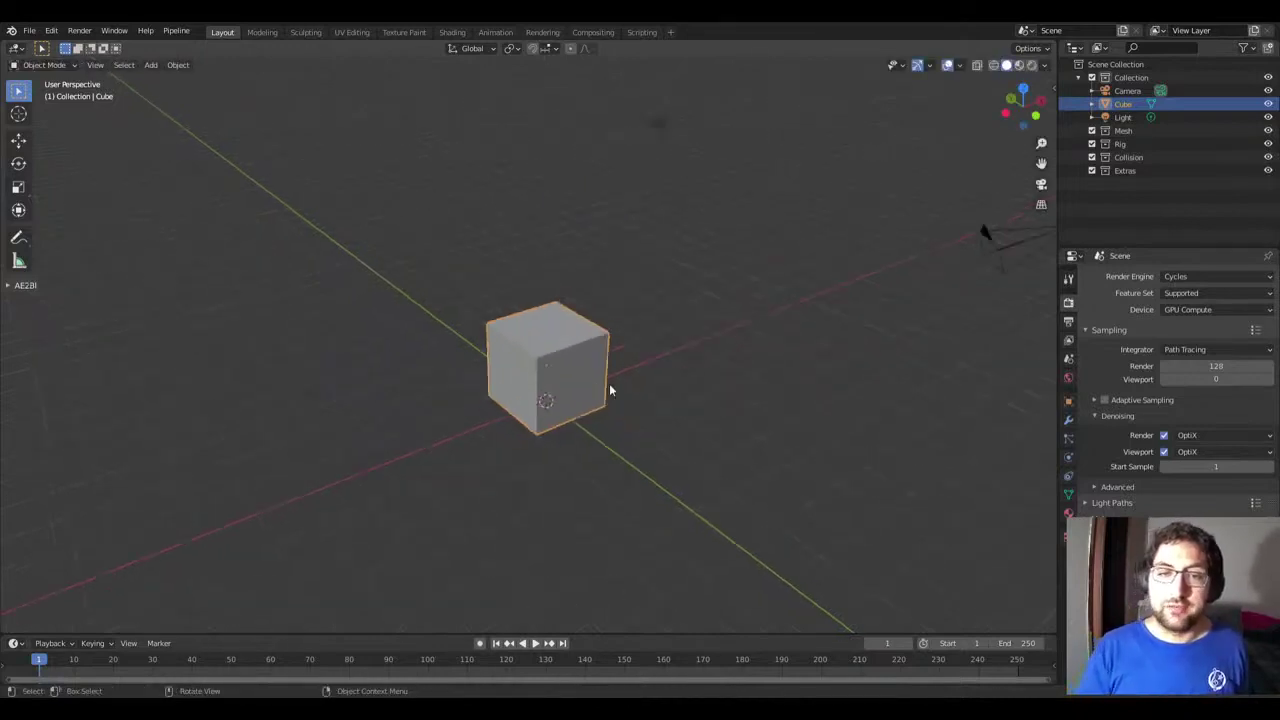
{"action": "key", "text": "g"}
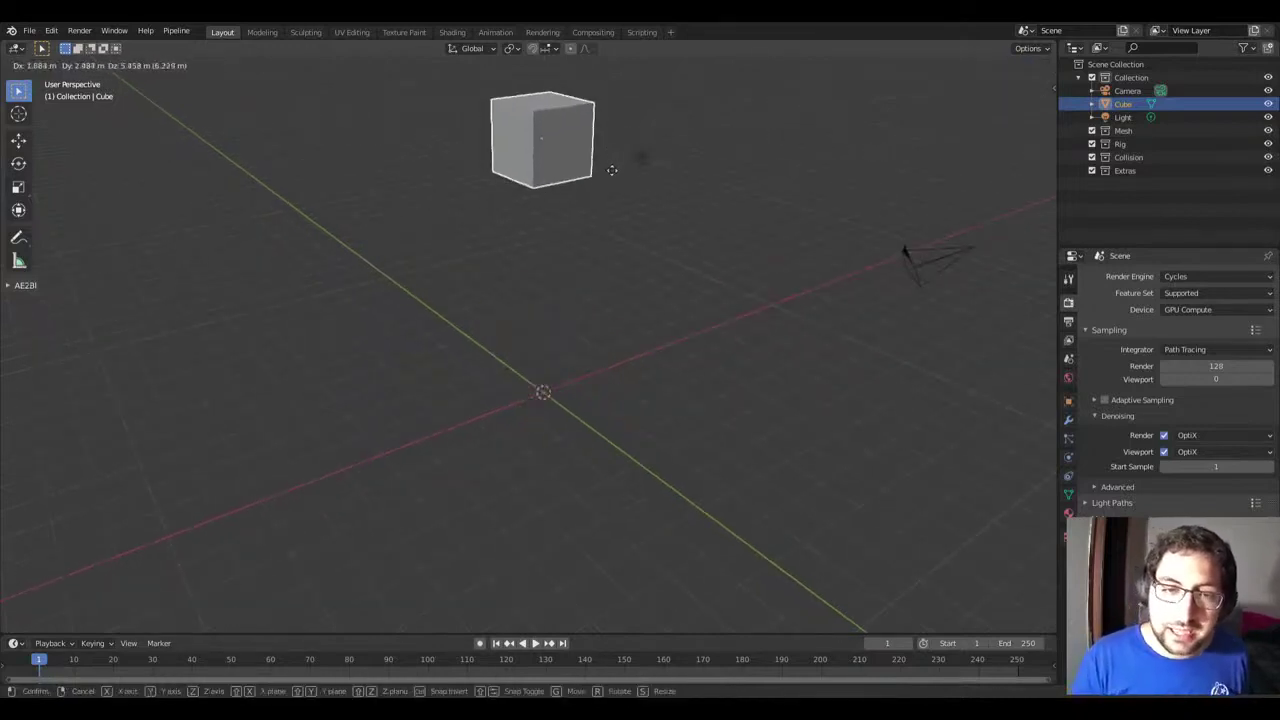
{"action": "key", "text": "z"}
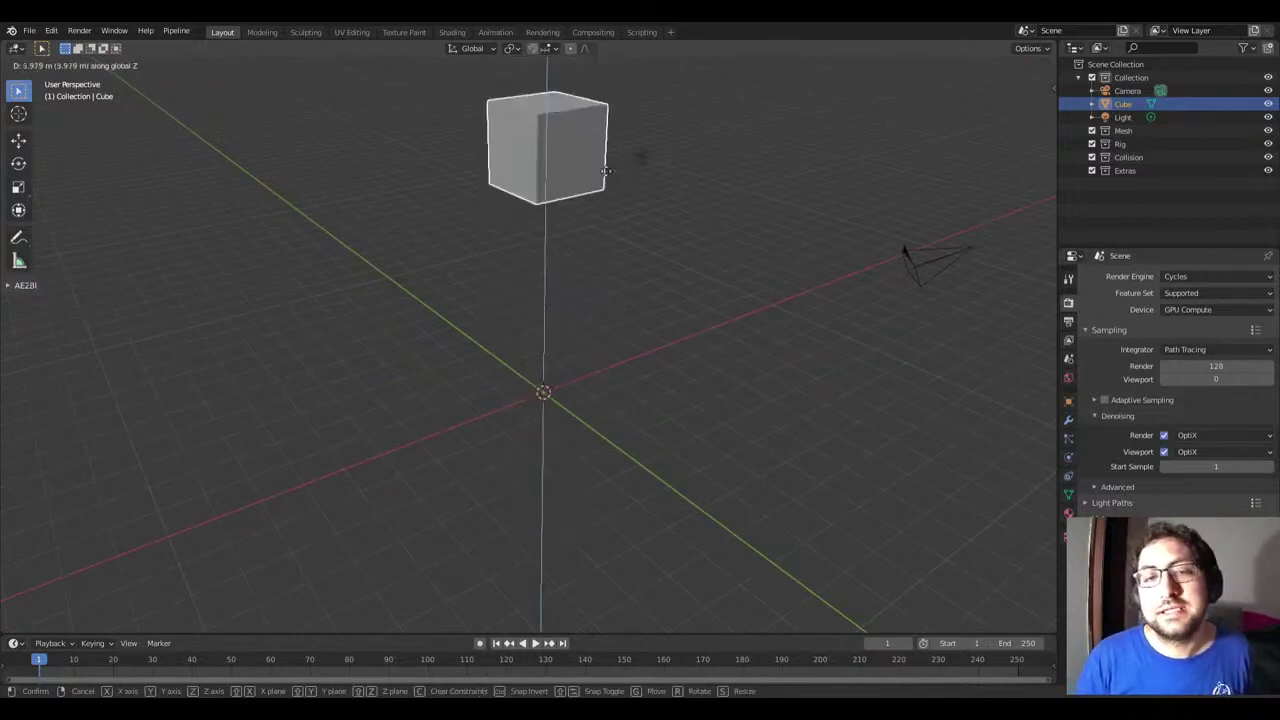
{"action": "key", "text": "x"}
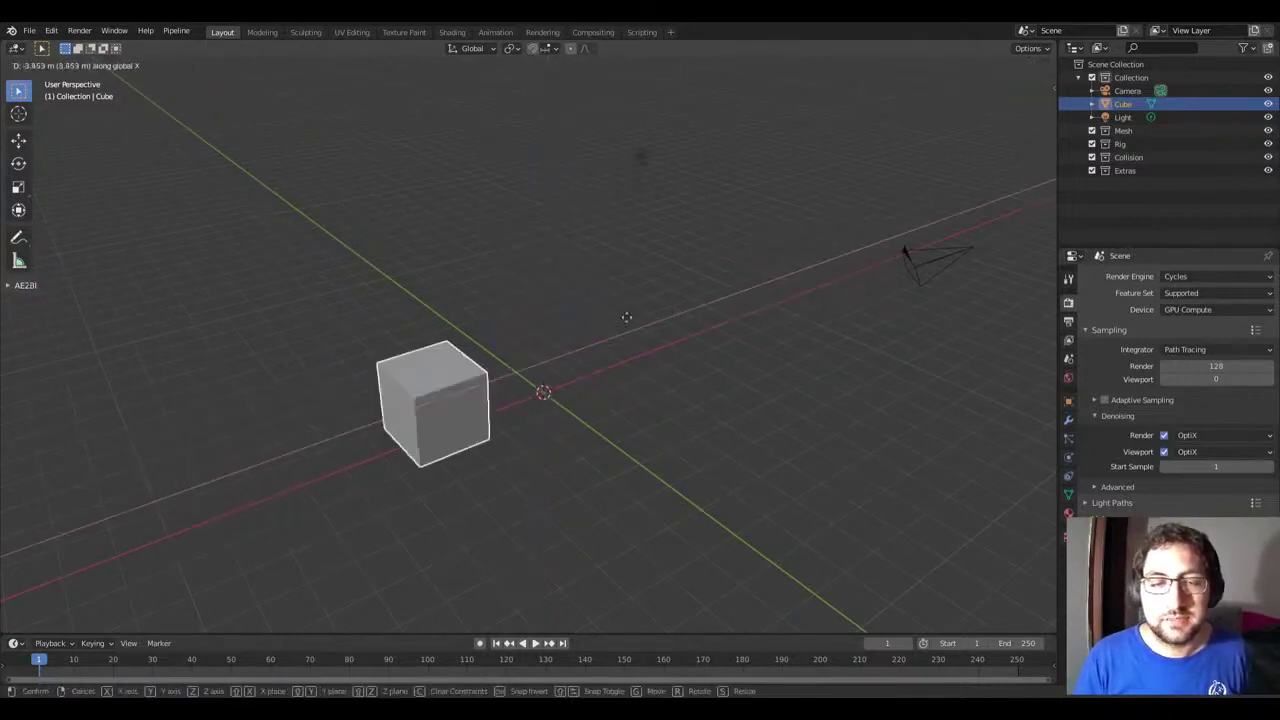
{"action": "key", "text": "y"}
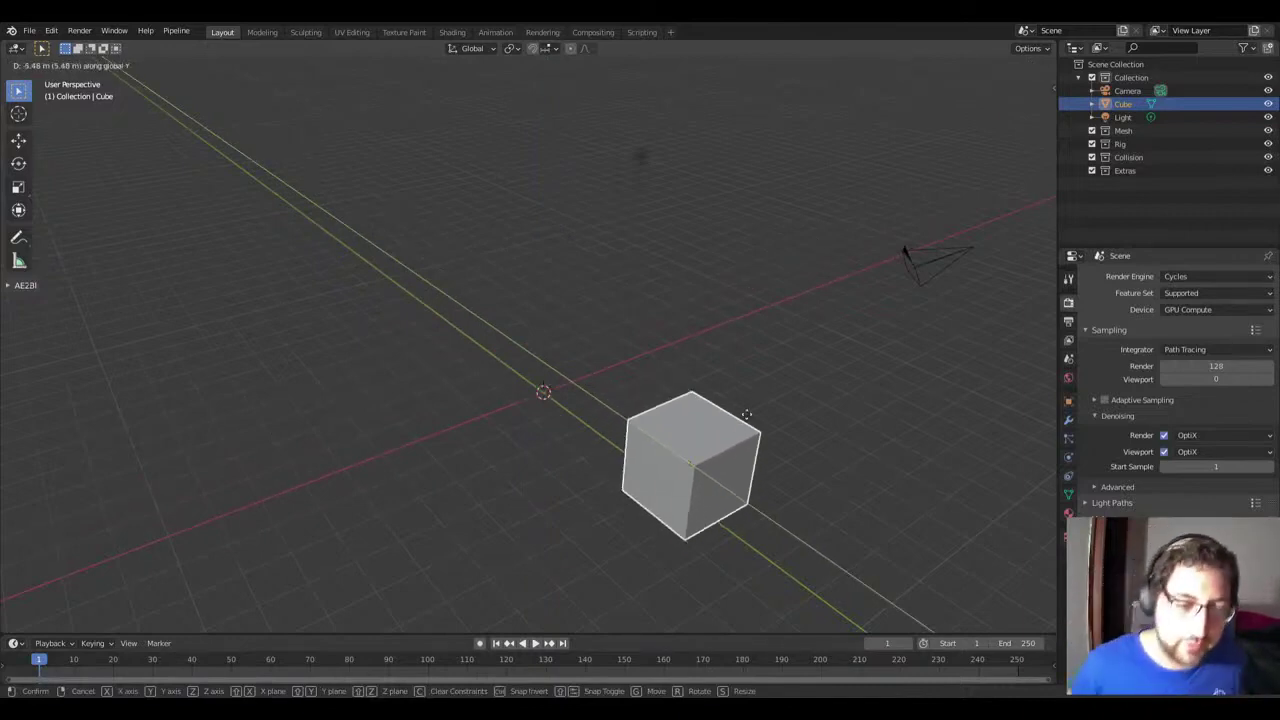
{"action": "right_click", "coordinate": [740, 414]}
{"action": "middle_click_drag", "start_coordinate": [737, 414], "coordinate": [609, 423]}
{"action": "scroll", "coordinate": [526, 423], "scroll_direction": "down", "scroll_amount": 3}
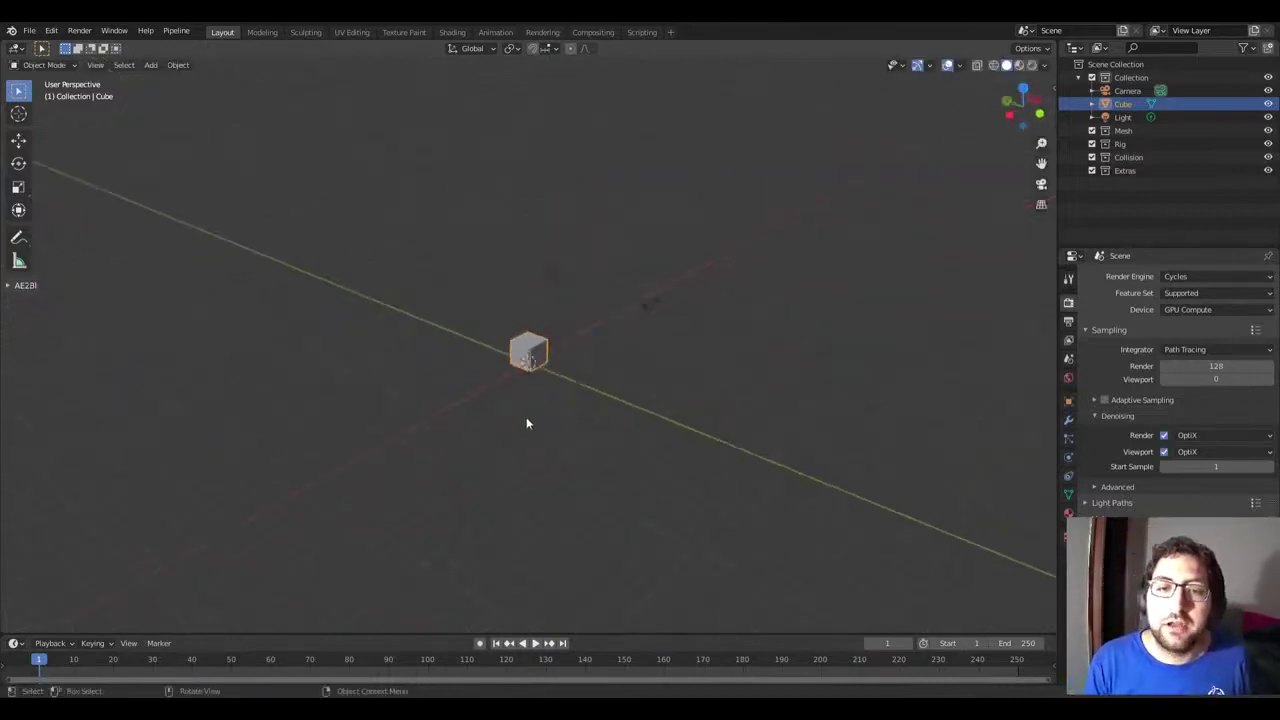
{"action": "scroll", "coordinate": [600, 380], "scroll_direction": "up", "scroll_amount": 2}
{"action": "key", "text": "g"}
{"action": "key", "text": "x"}
{"action": "left_click", "coordinate": [740, 287]}
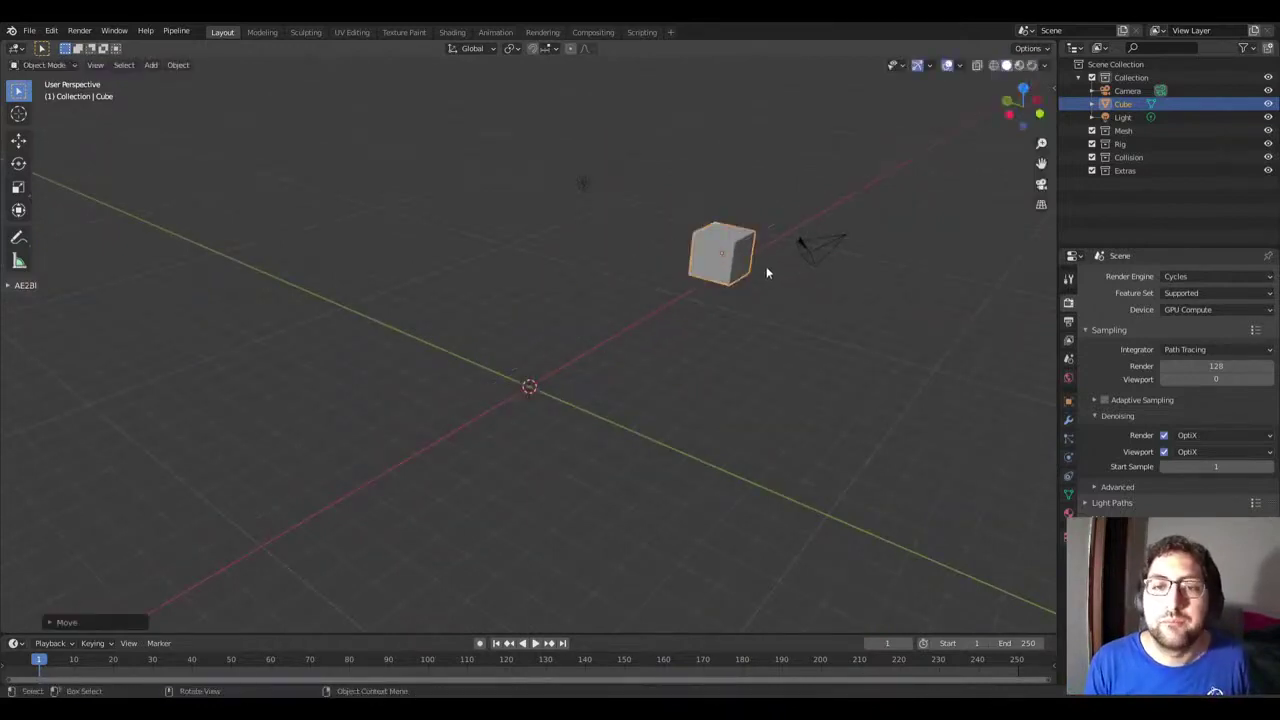
{"action": "key", "text": "ctrl+z"}
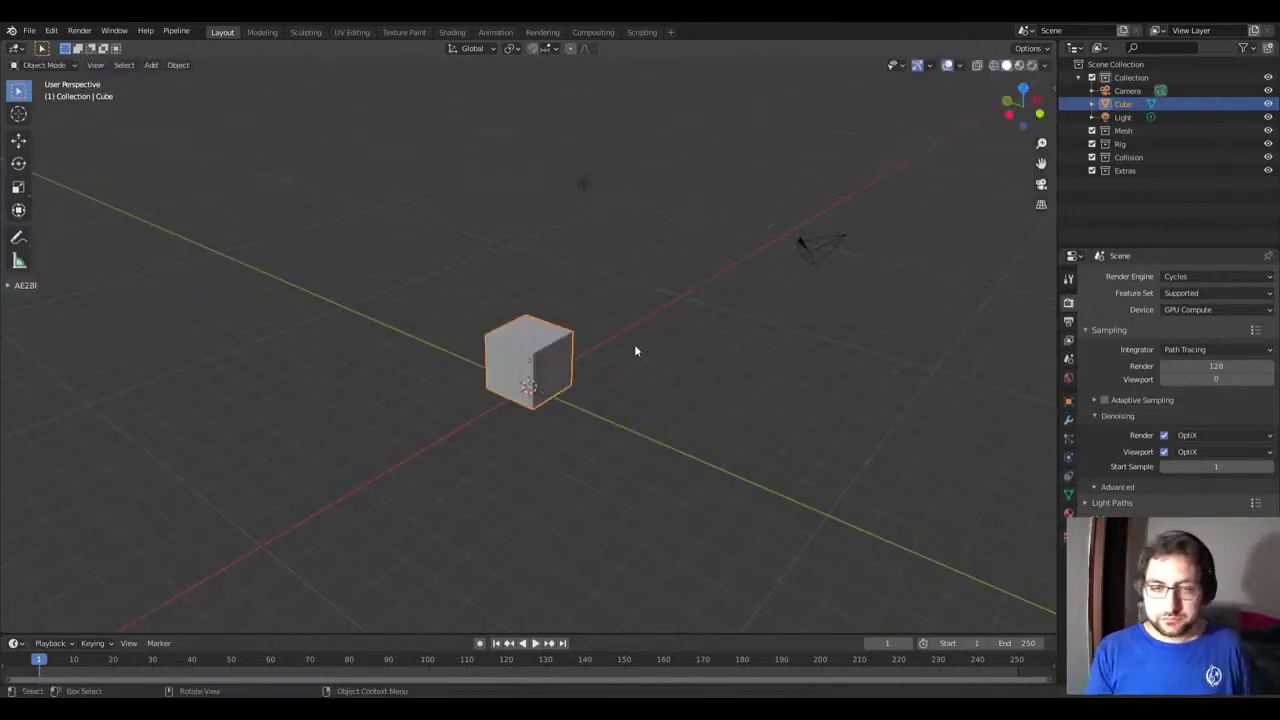
{"action": "scroll", "coordinate": [572, 381], "scroll_direction": "up", "scroll_amount": 2}
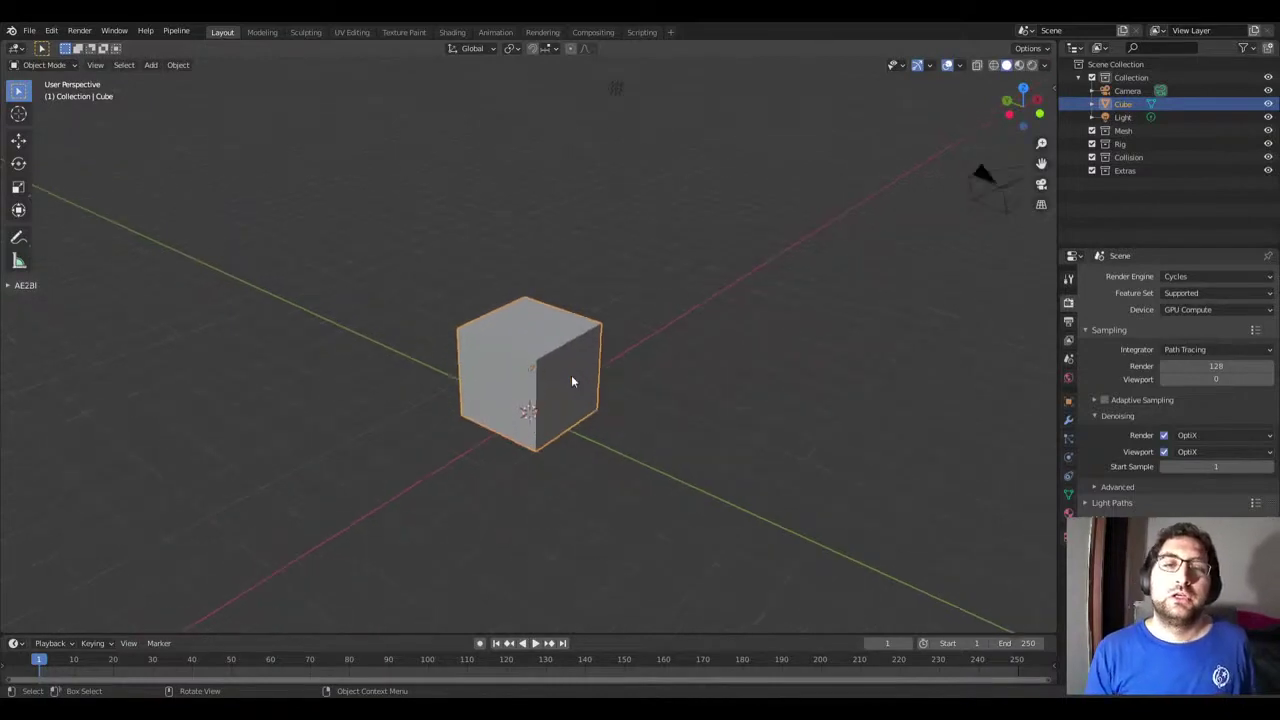
{"action": "scroll", "coordinate": [571, 376], "scroll_direction": "down", "scroll_amount": 1}
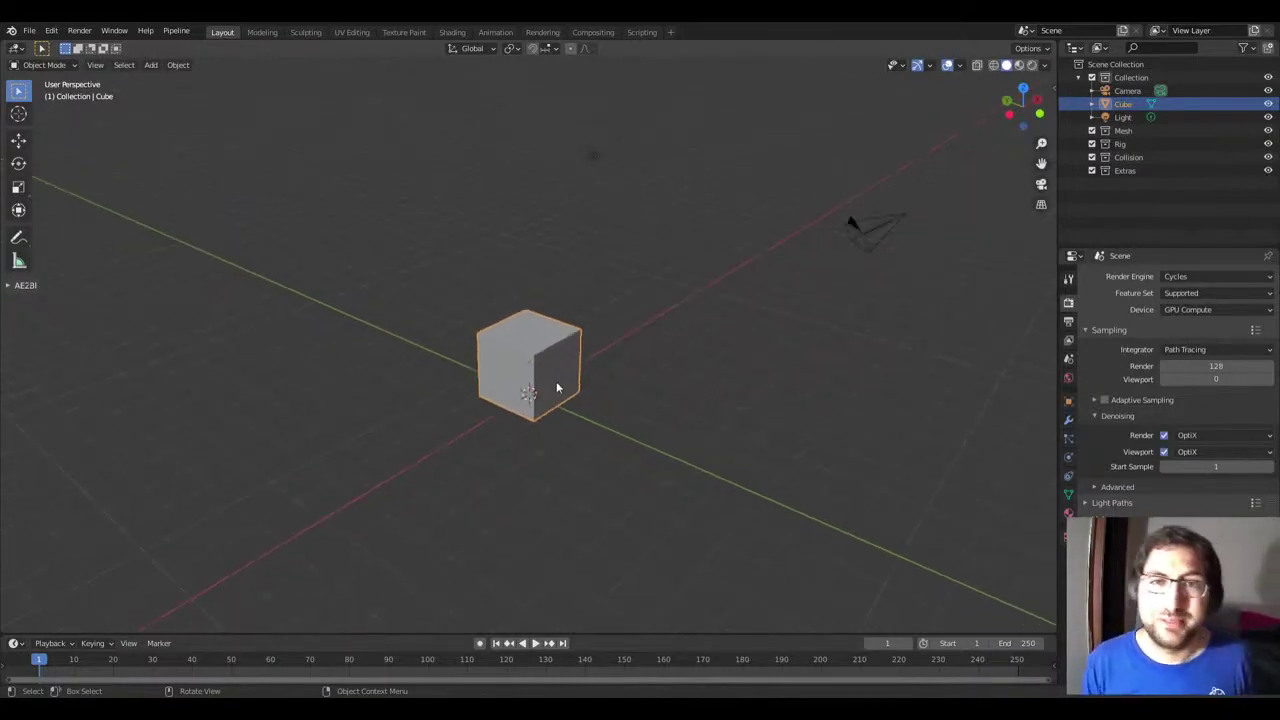
{"action": "key", "text": "shift+a"}
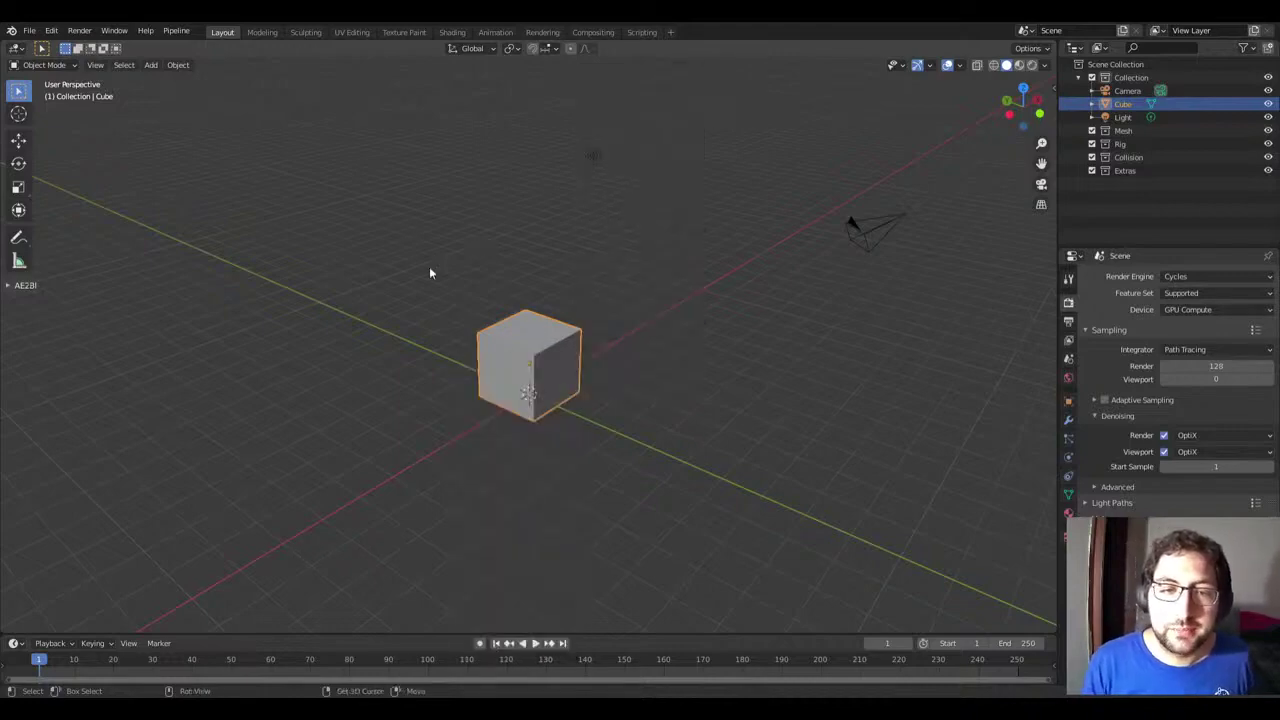
{"action": "key", "text": "shift+a"}
{"action": "key", "text": "shift+a"}
{"action": "key", "text": "shift+a"}
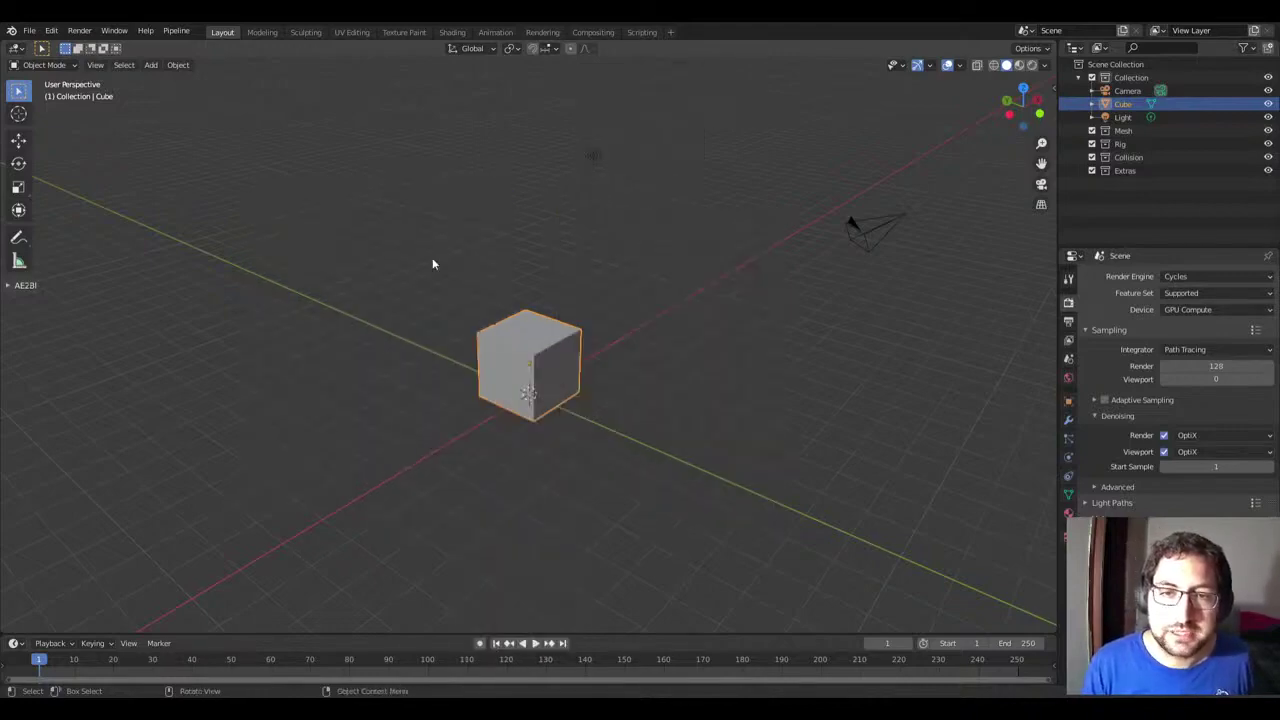
{"action": "key", "text": "shift+a"}
{"action": "right_click", "coordinate": [245, 190]}
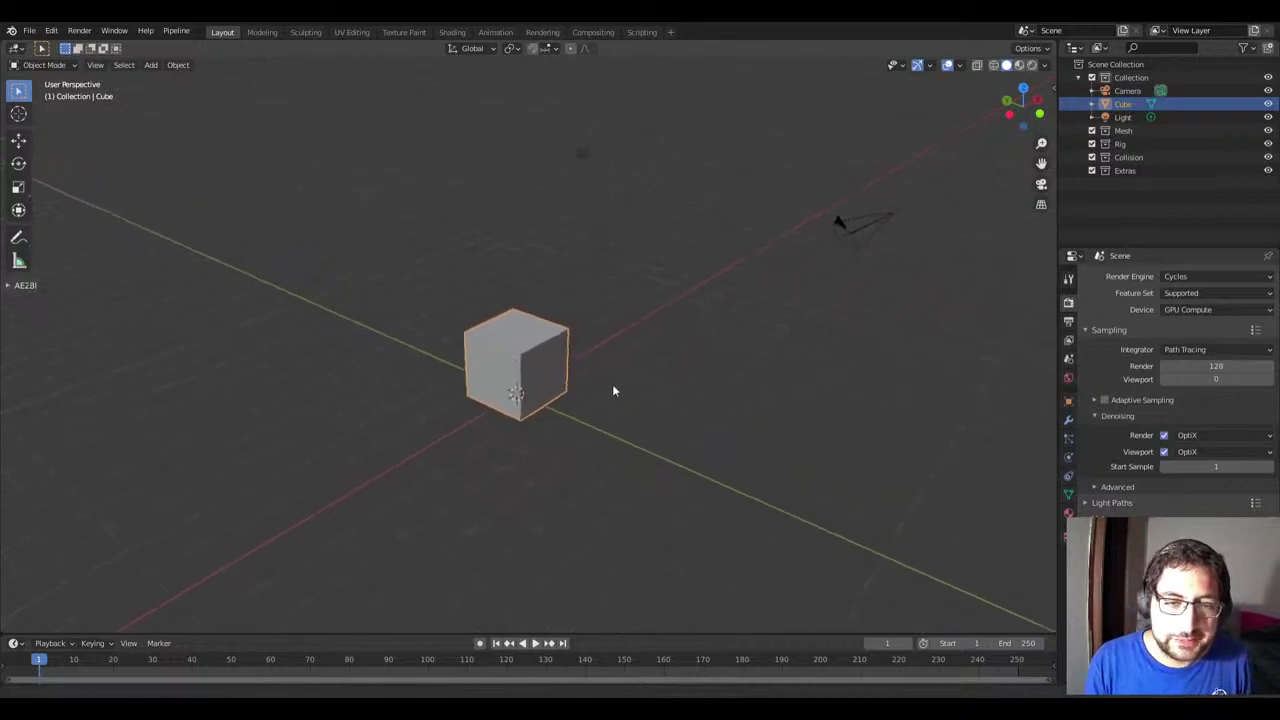
{"action": "middle_click_drag", "start_coordinate": [614, 391], "coordinate": [603, 396]}
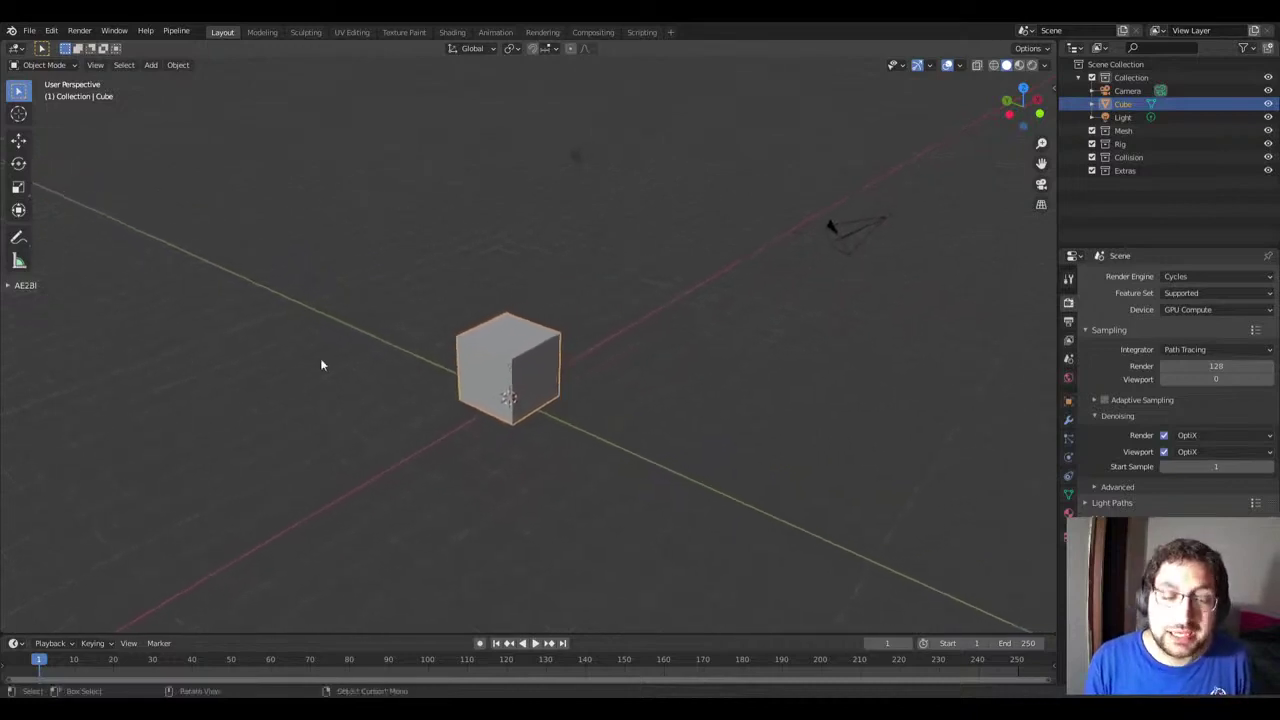
{"action": "key", "text": "shift+a"}
{"action": "key", "text": "shift+a"}
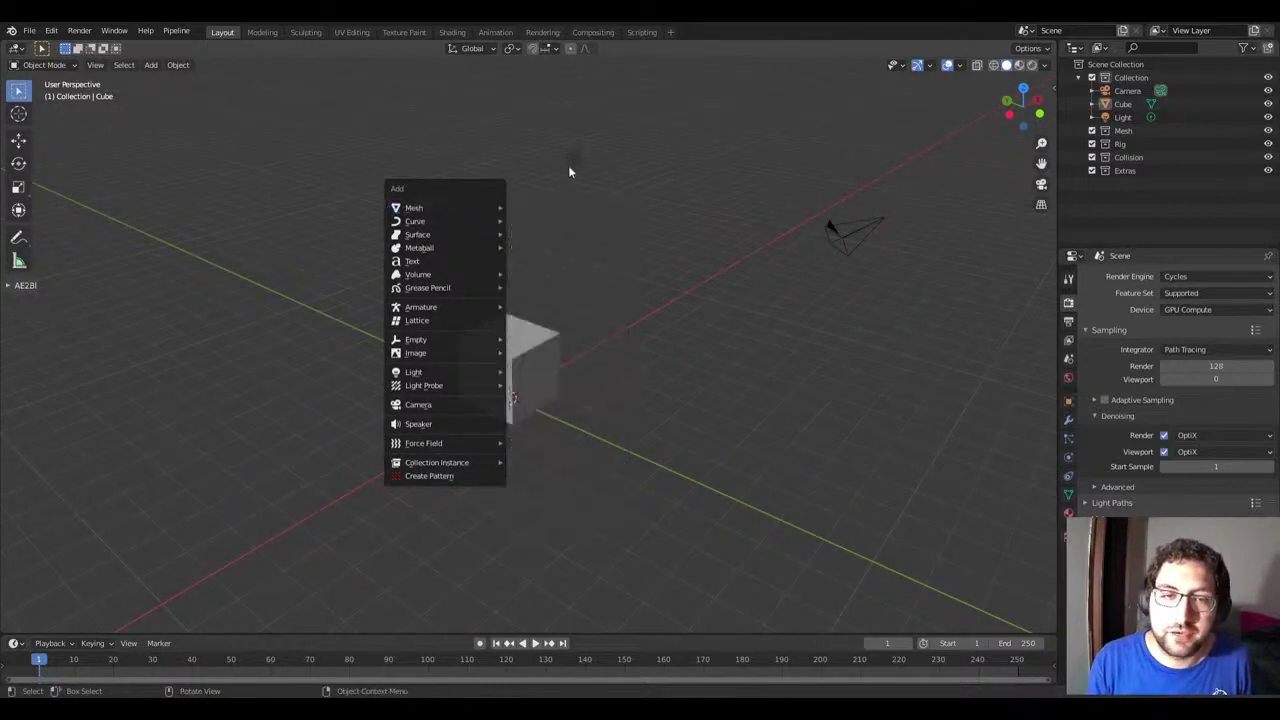
{"action": "key", "text": "Escape"}
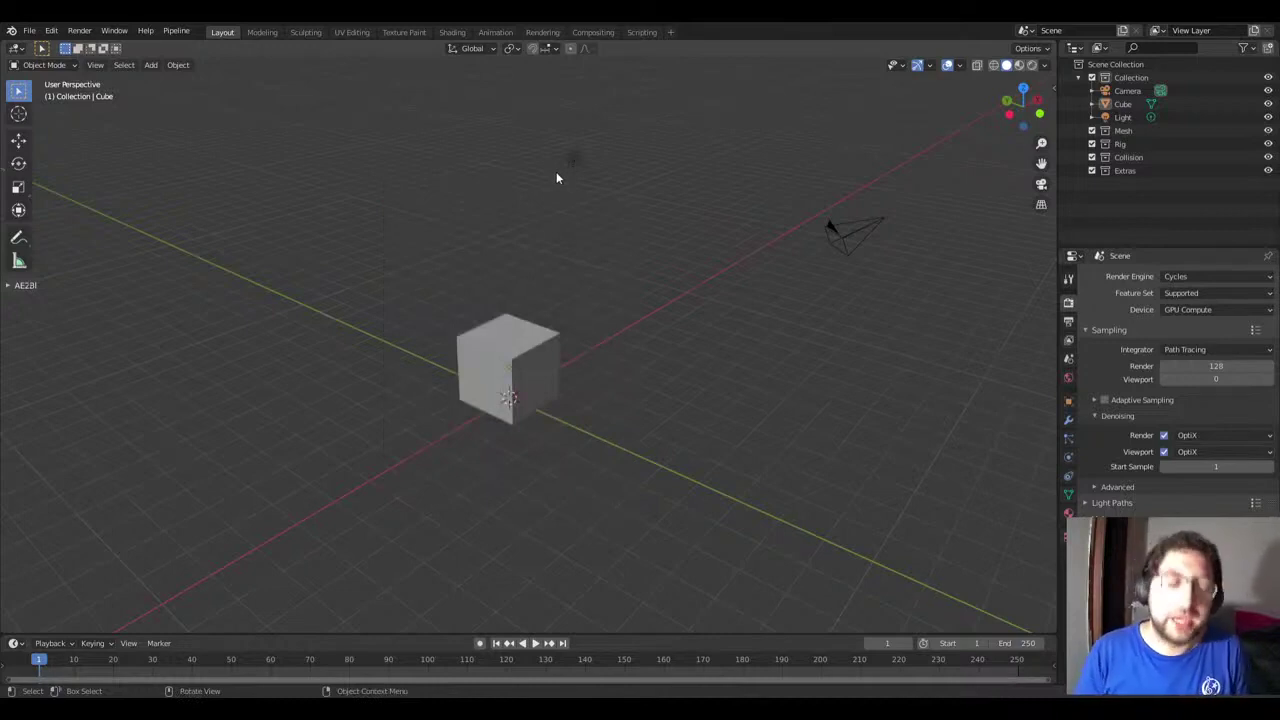
{"action": "key", "text": "shift+a"}
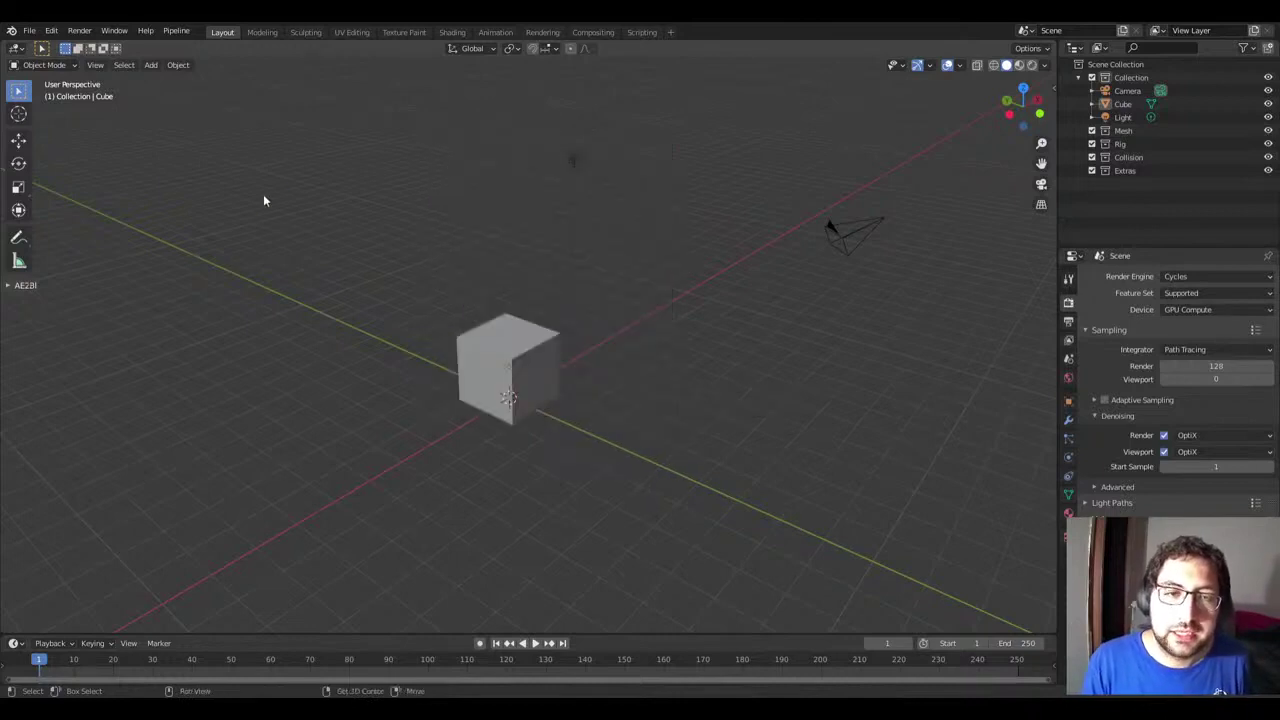
{"action": "left_click", "coordinate": [57, 36]}
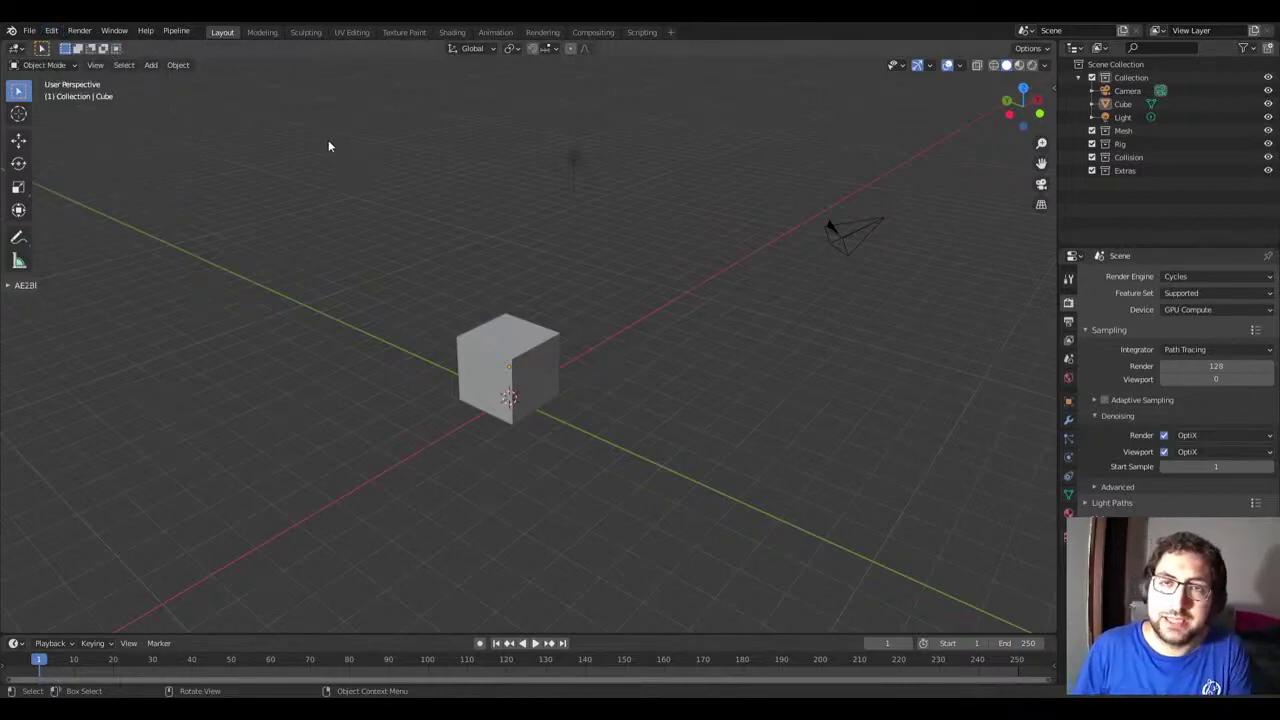
{"action": "key", "text": "shift+a"}
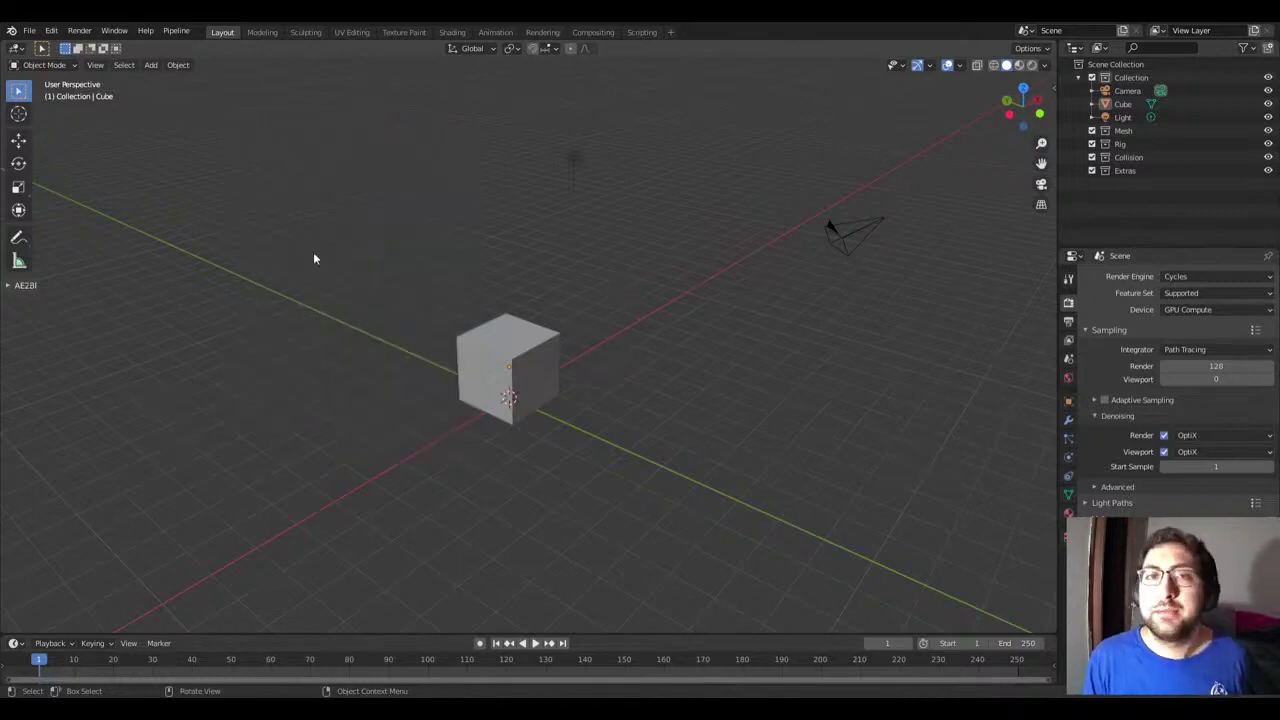
{"action": "key", "text": "shift+a"}
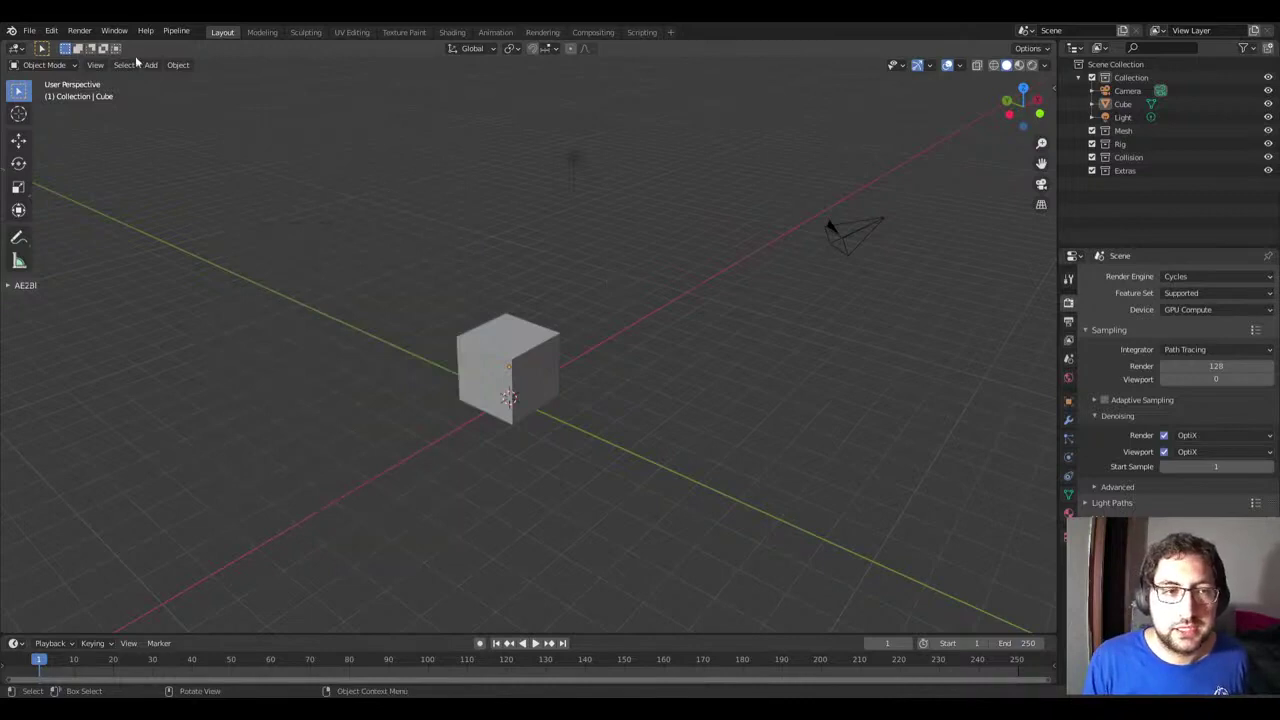
Step: Open and dismiss the Add menu several times without adding anything
{"action": "left_click", "coordinate": [151, 66]}
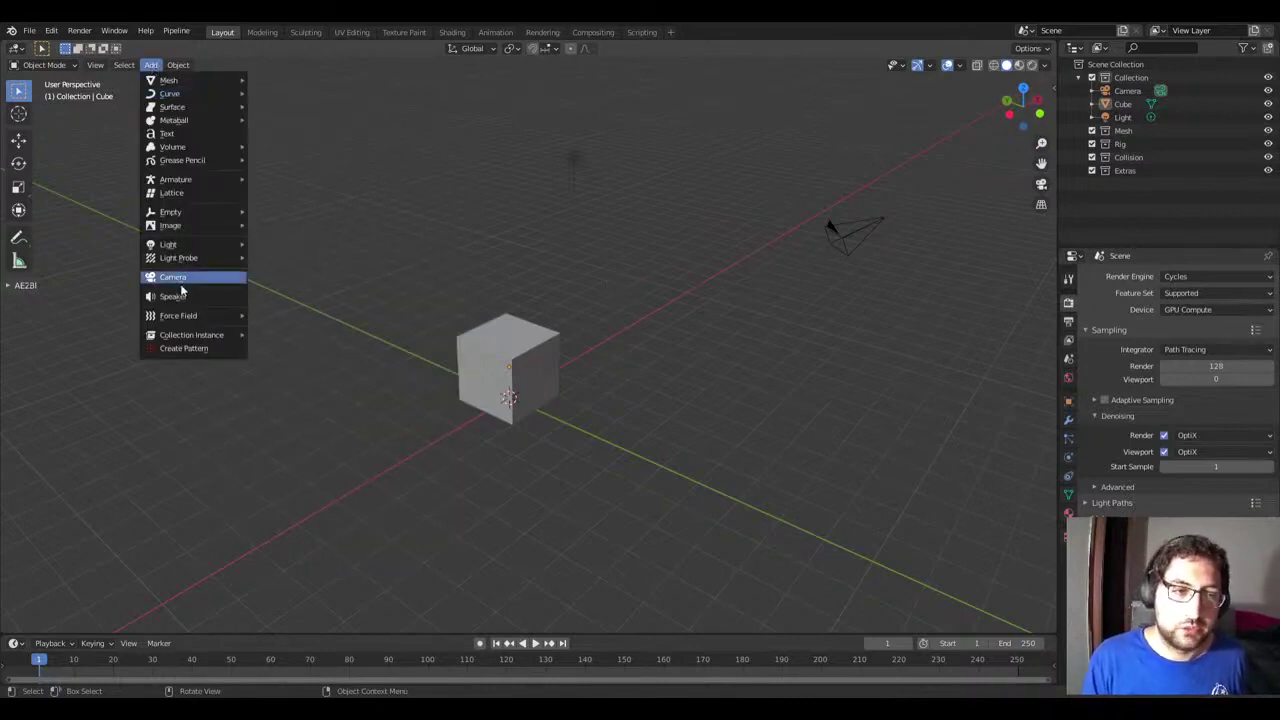
{"action": "key", "text": "shift+a"}
{"action": "left_click", "coordinate": [151, 65]}
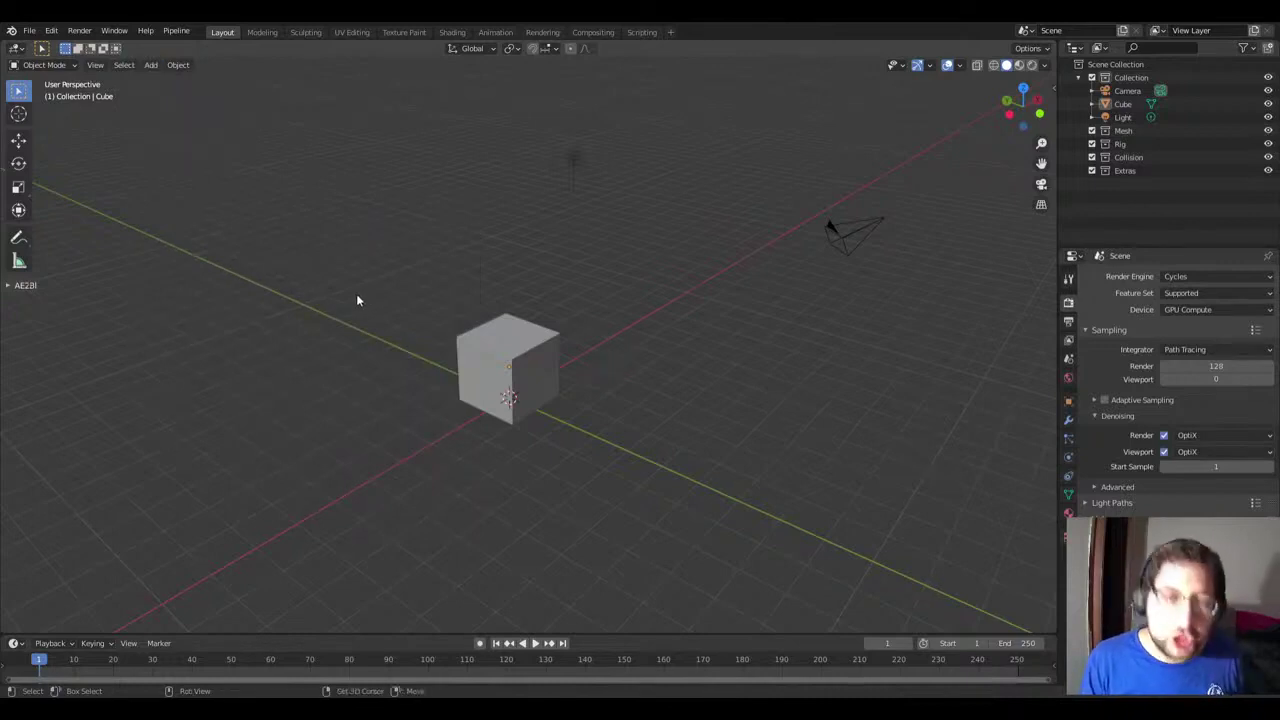
{"action": "key", "text": "shift+a"}
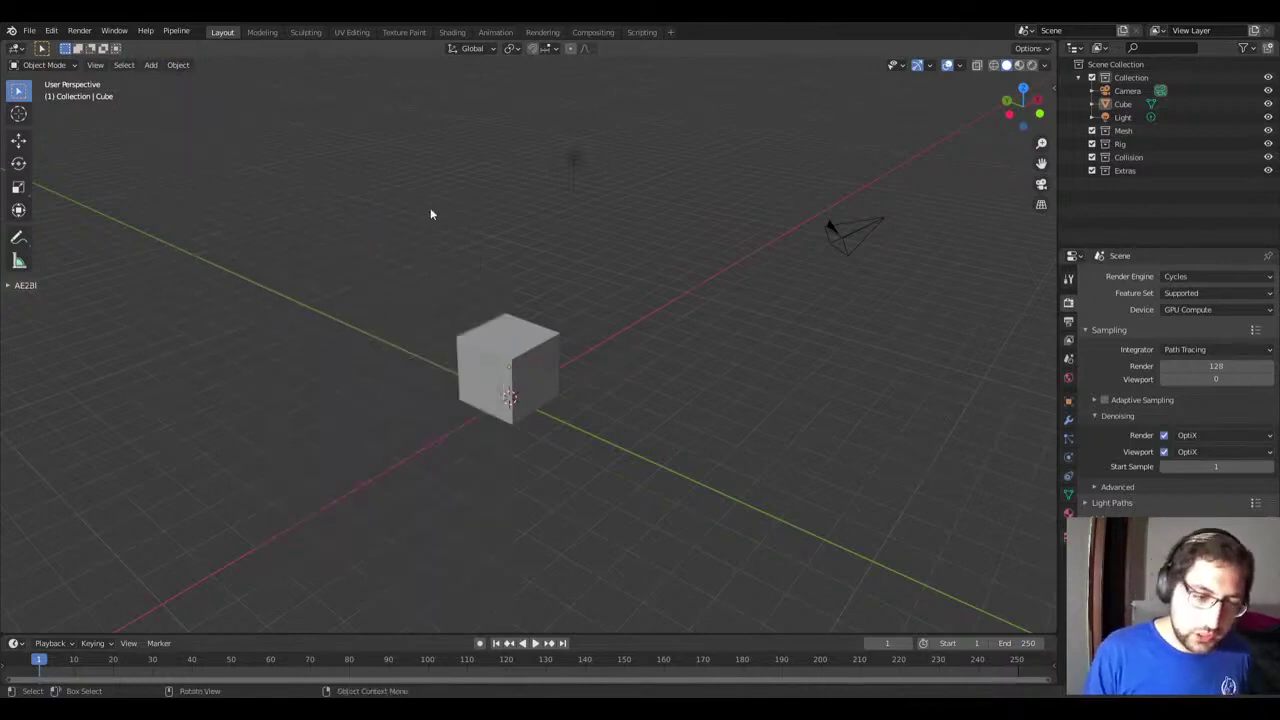
{"action": "key", "text": "shift+a"}
{"action": "key", "text": "shift+a"}
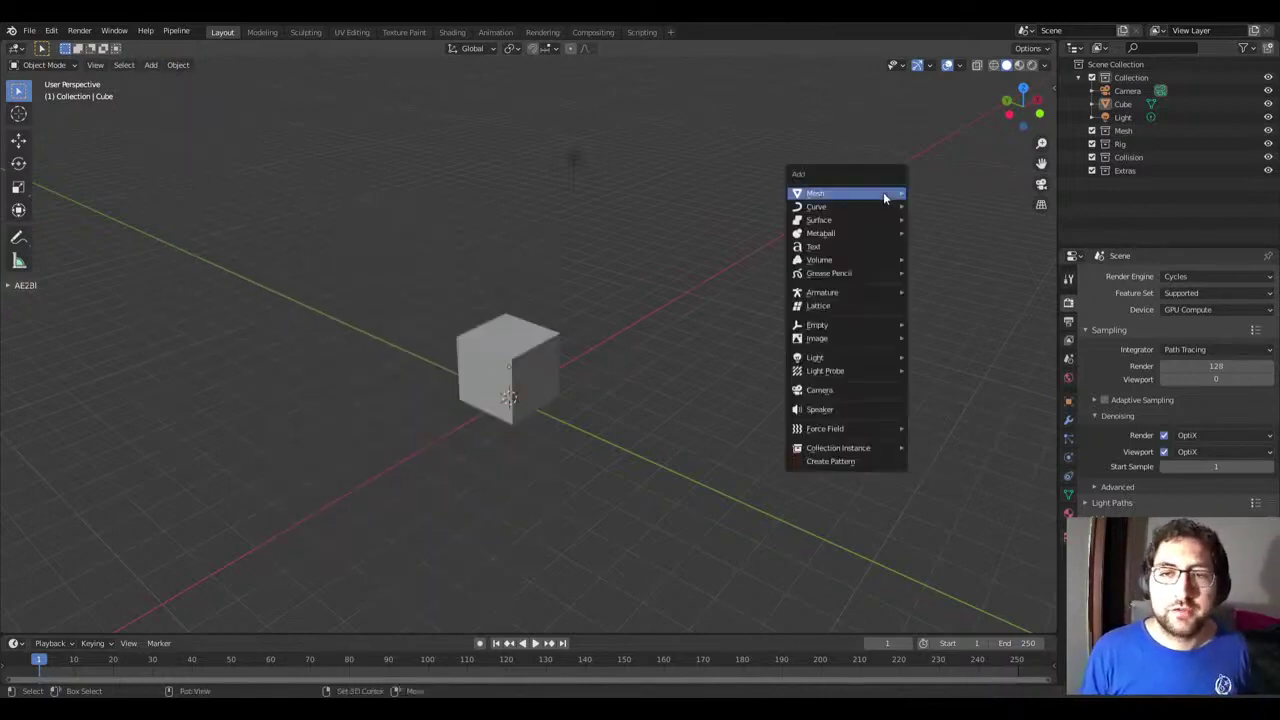
{"action": "key", "text": "shift+a"}
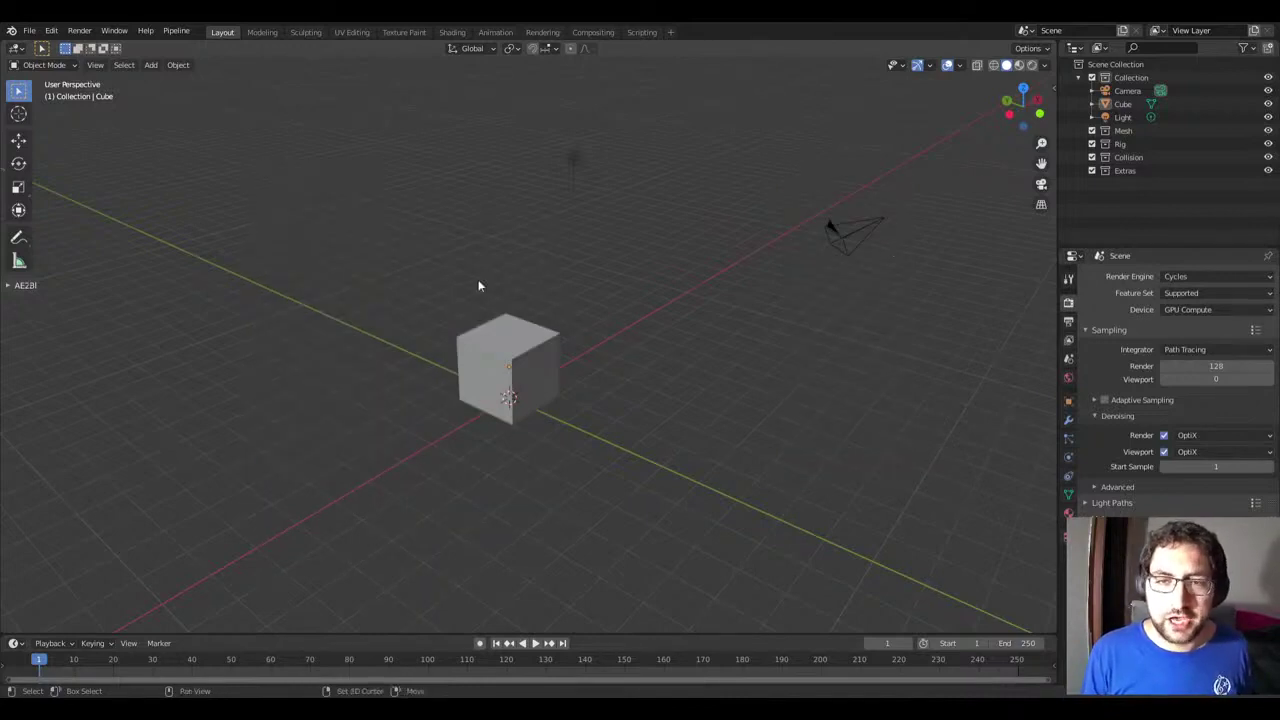
{"action": "key", "text": "shift+a"}
Step: Add a second cube, then delete both it and the original cube
{"action": "left_click", "coordinate": [579, 172]}
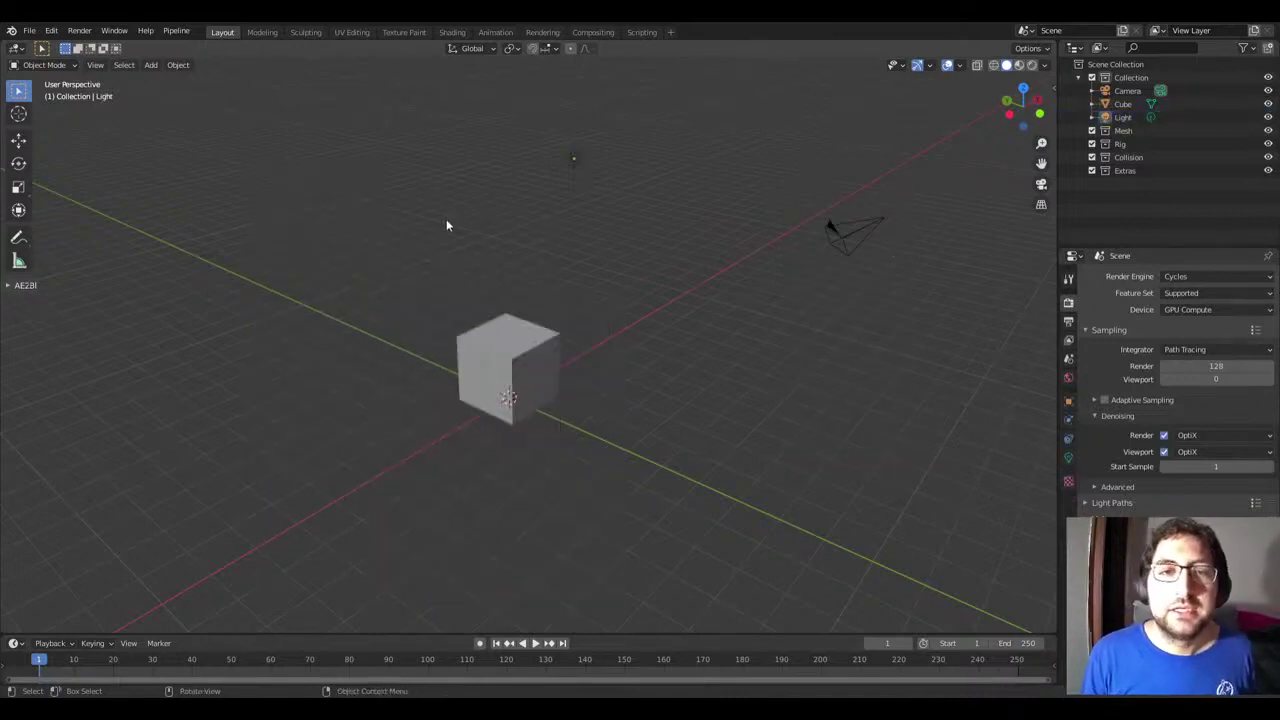
{"action": "left_click", "coordinate": [486, 324]}
{"action": "key", "text": "shift+a"}
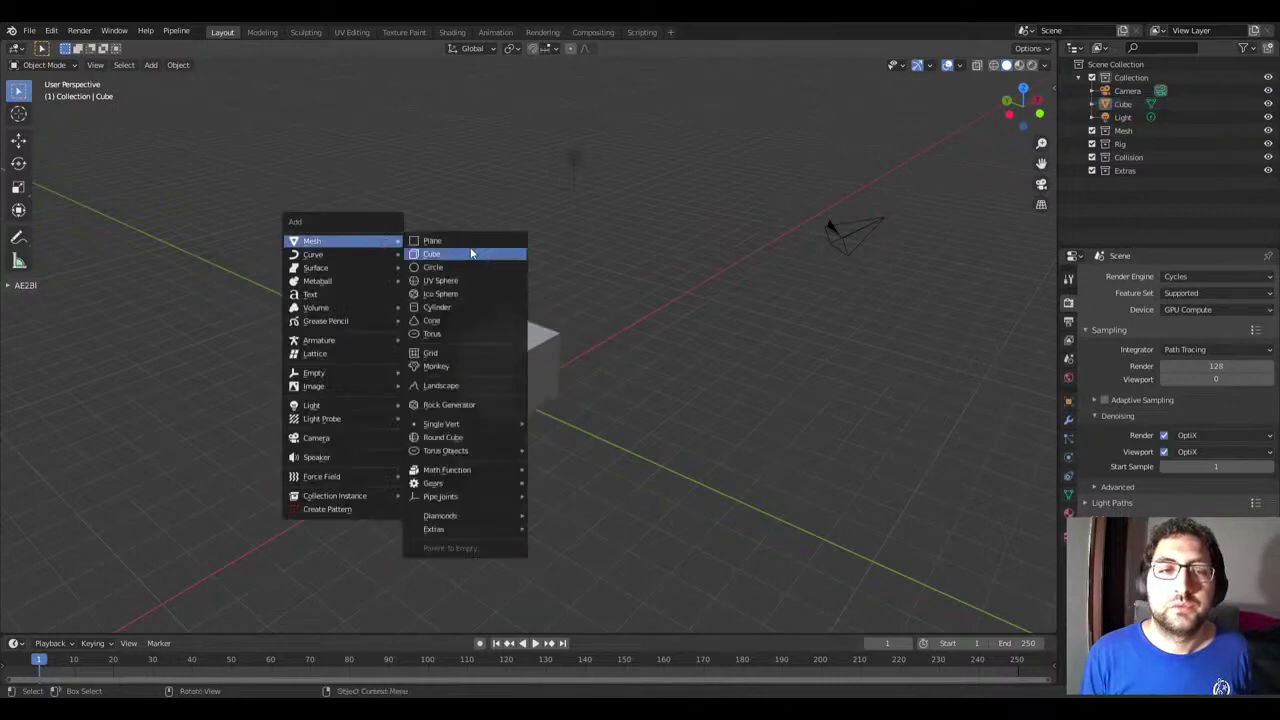
{"action": "left_click", "coordinate": [460, 254]}
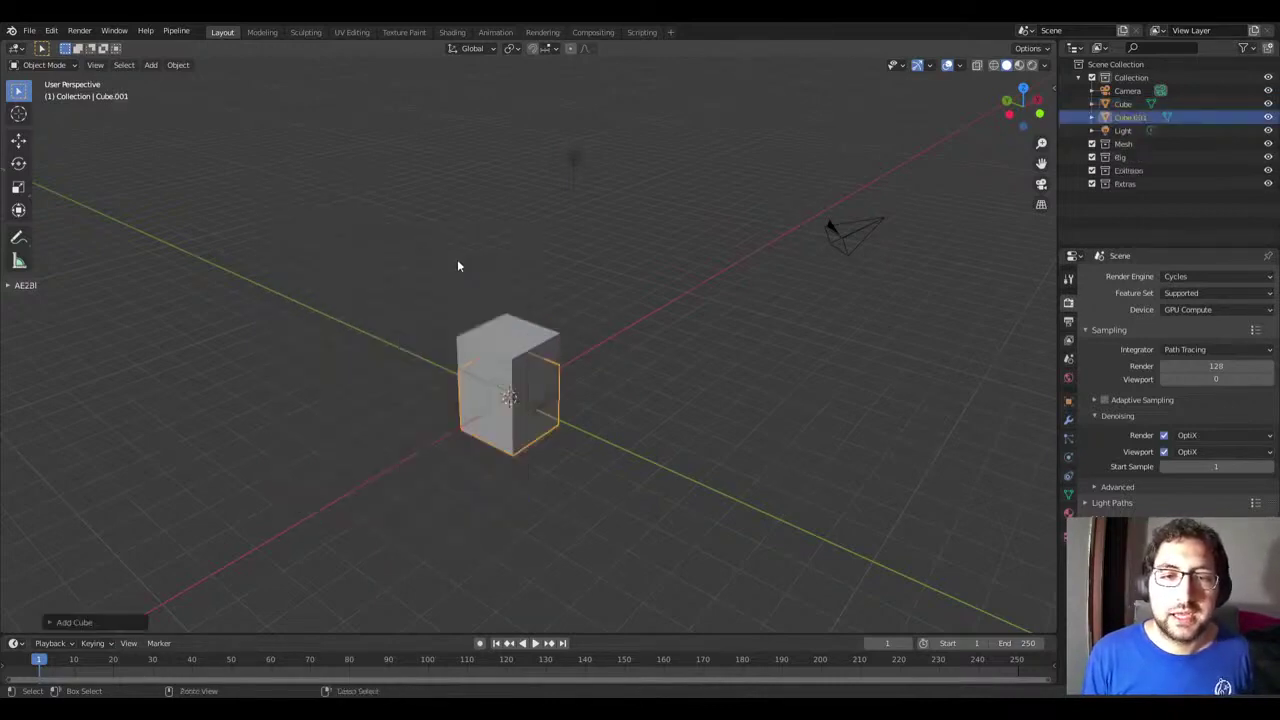
{"action": "key", "text": "Delete"}
{"action": "left_click", "coordinate": [512, 360]}
{"action": "key", "text": "Delete"}
Step: Delete the remaining selected object through the X confirmation, then undo once
{"action": "key", "text": "shift+a"}
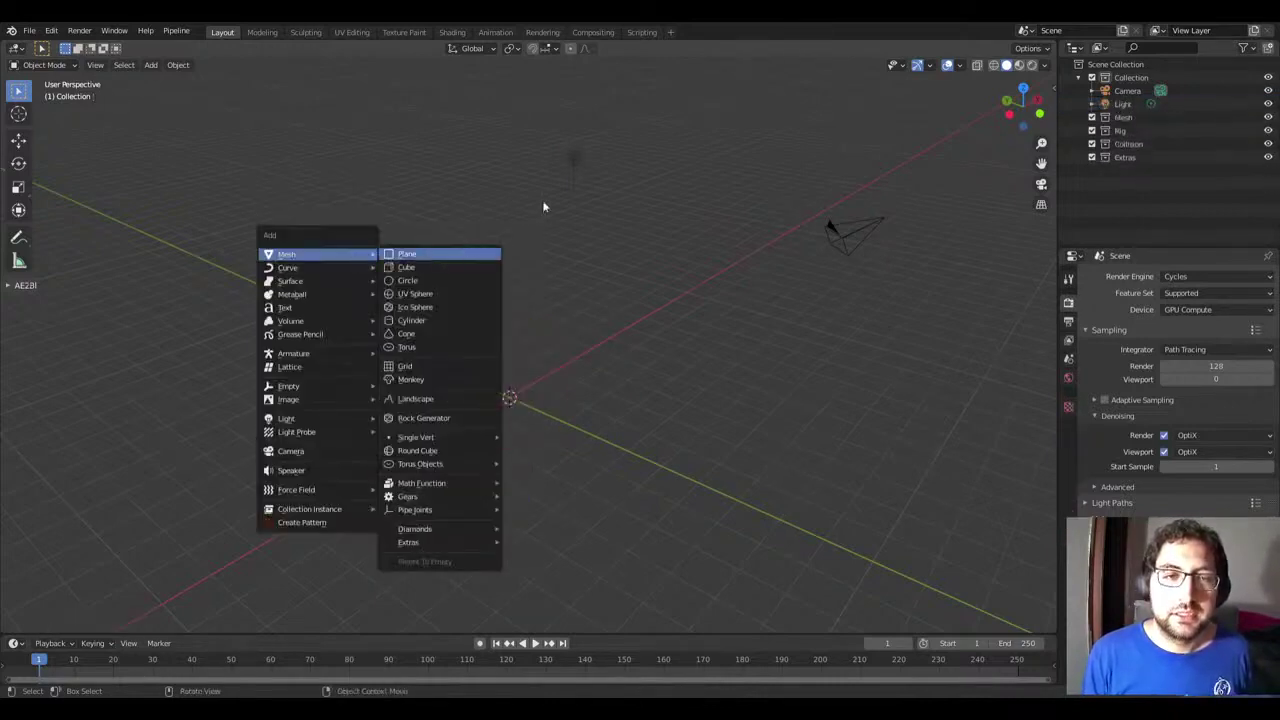
{"action": "key", "text": "Escape"}
{"action": "key", "text": "x"}
{"action": "left_click", "coordinate": [463, 305]}
{"action": "key", "text": "x"}
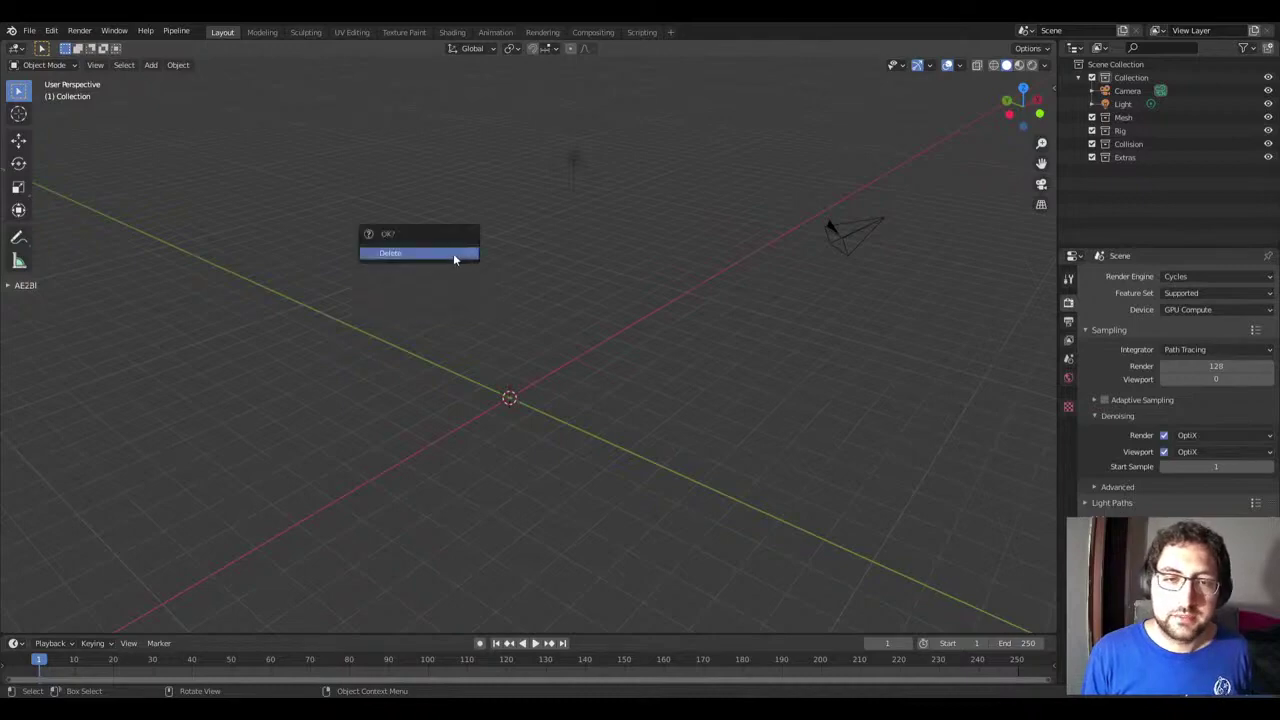
{"action": "left_click", "coordinate": [451, 254]}
{"action": "key", "text": "x"}
{"action": "left_click", "coordinate": [559, 167]}
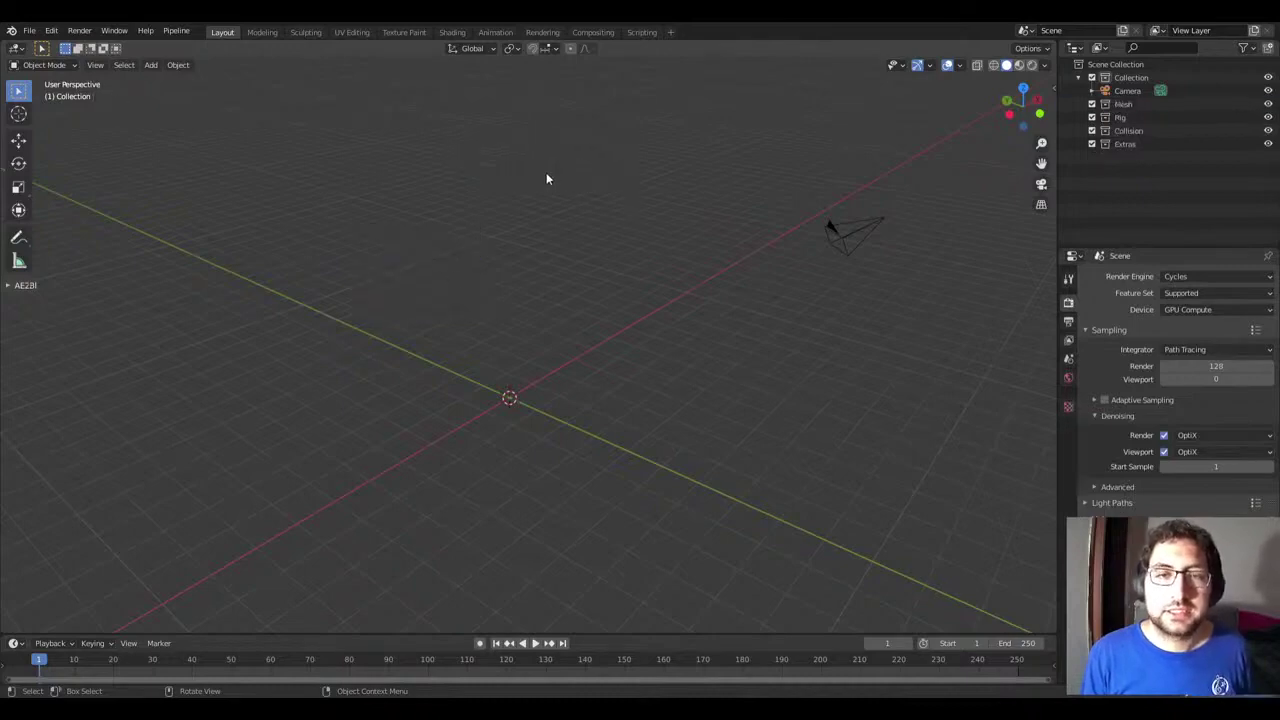
{"action": "key", "text": "ctrl+z"}
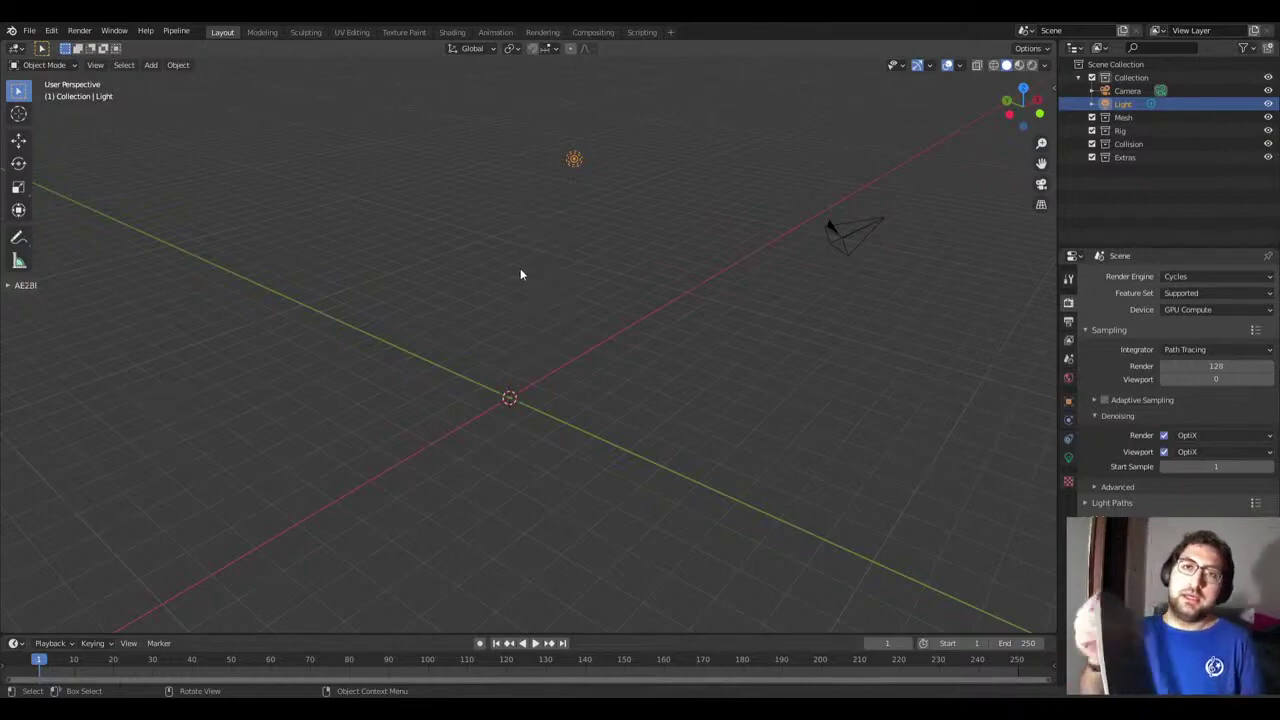
Step: Isolate the Mesh collection with key 2 and bring up the Add menu's mesh shapes
{"action": "key", "text": "2"}
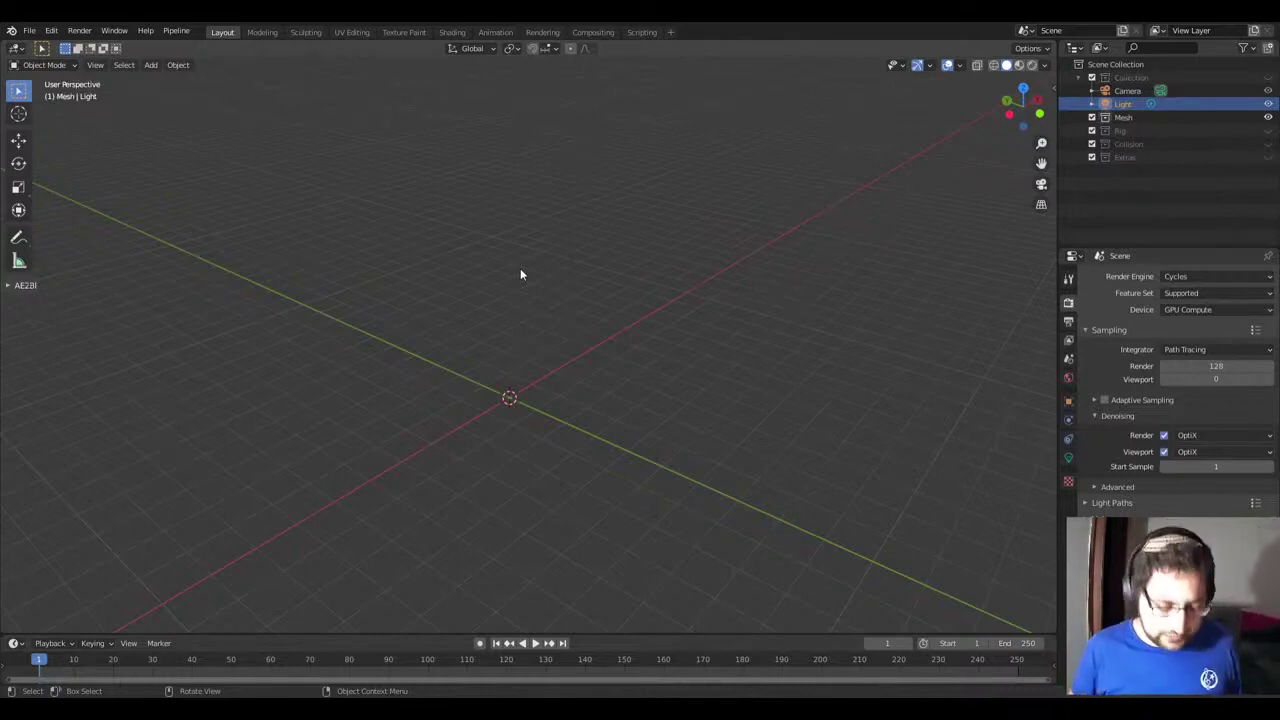
{"action": "key", "text": "x"}
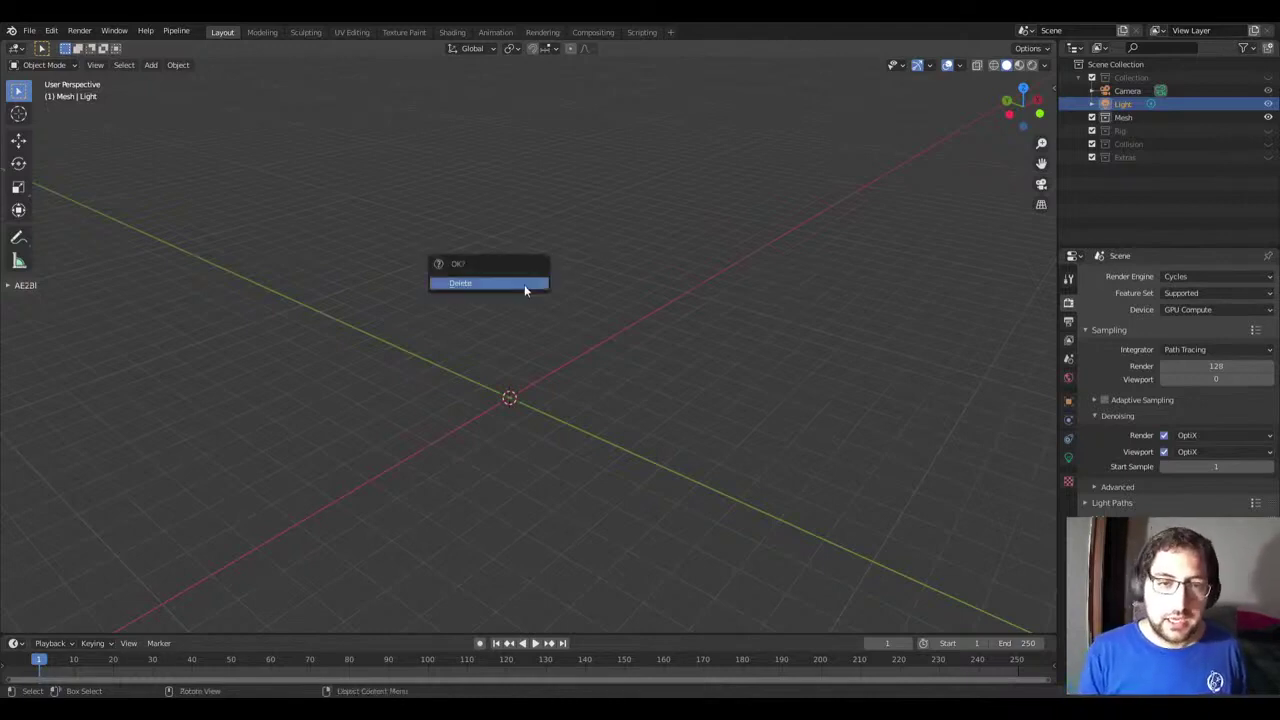
{"action": "key", "text": "shift+a"}
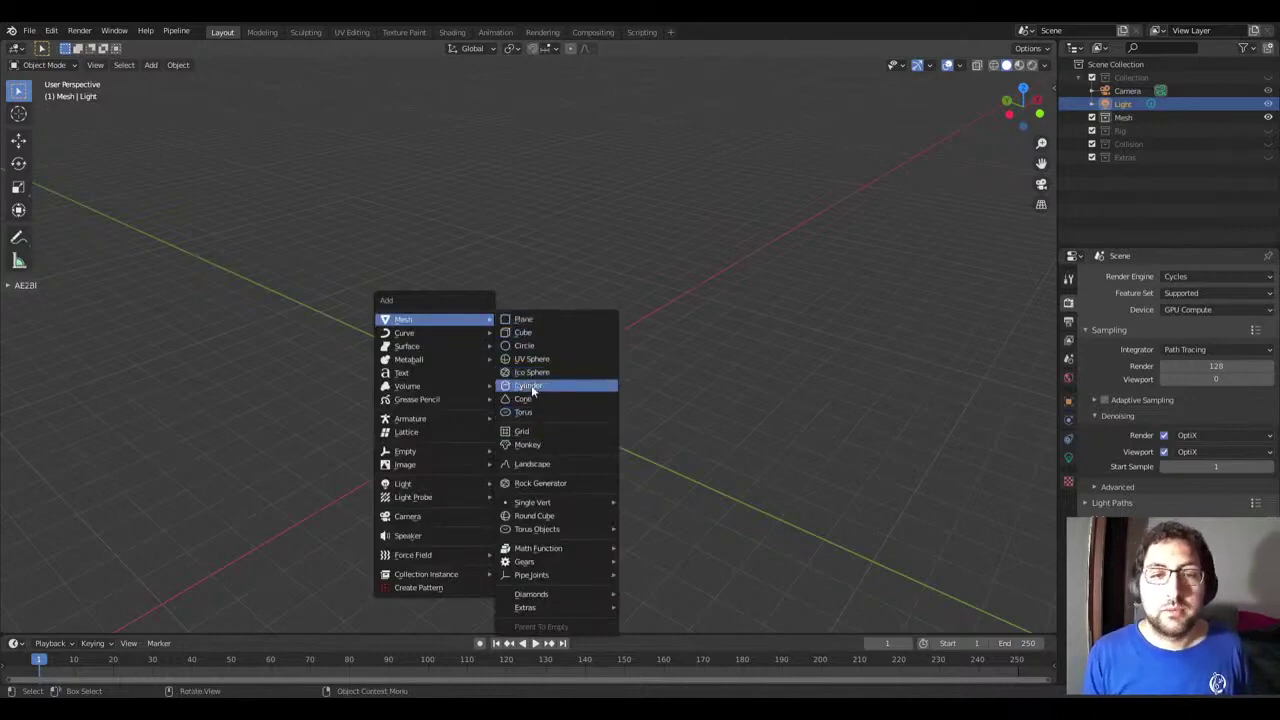
Step: Add a cylinder and lift it along the Z axis
{"action": "left_click", "coordinate": [528, 384]}
{"action": "key", "text": "s"}
{"action": "key", "text": "z"}
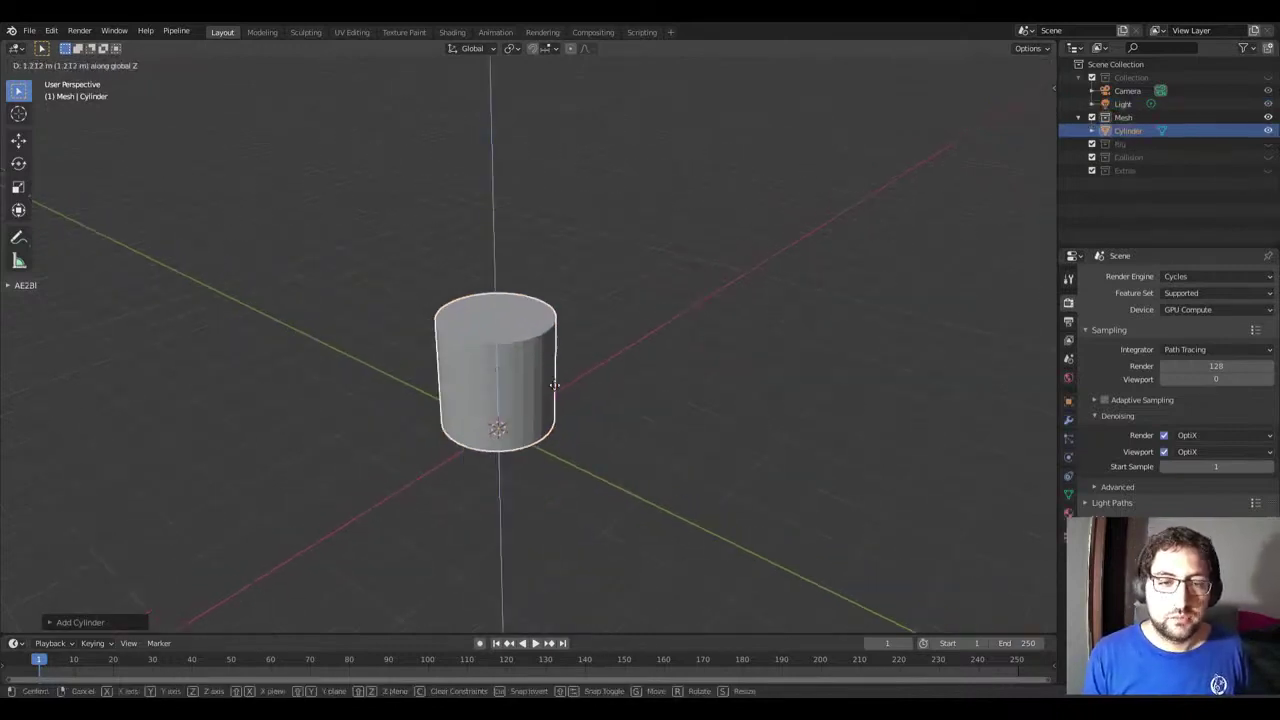
{"action": "left_click", "coordinate": [552, 444]}
{"action": "mouse_move", "coordinate": [552, 444]}
{"action": "middle_mouse_down"}
{"action": "mouse_move", "coordinate": [646, 328]}
{"action": "mouse_move", "coordinate": [523, 317]}
{"action": "mouse_move", "coordinate": [612, 283]}
{"action": "mouse_move", "coordinate": [500, 297]}
{"action": "middle_mouse_up"}
Step: Add a cone, set it on top of the cylinder, and enlarge it
{"action": "key", "text": "shift+a"}
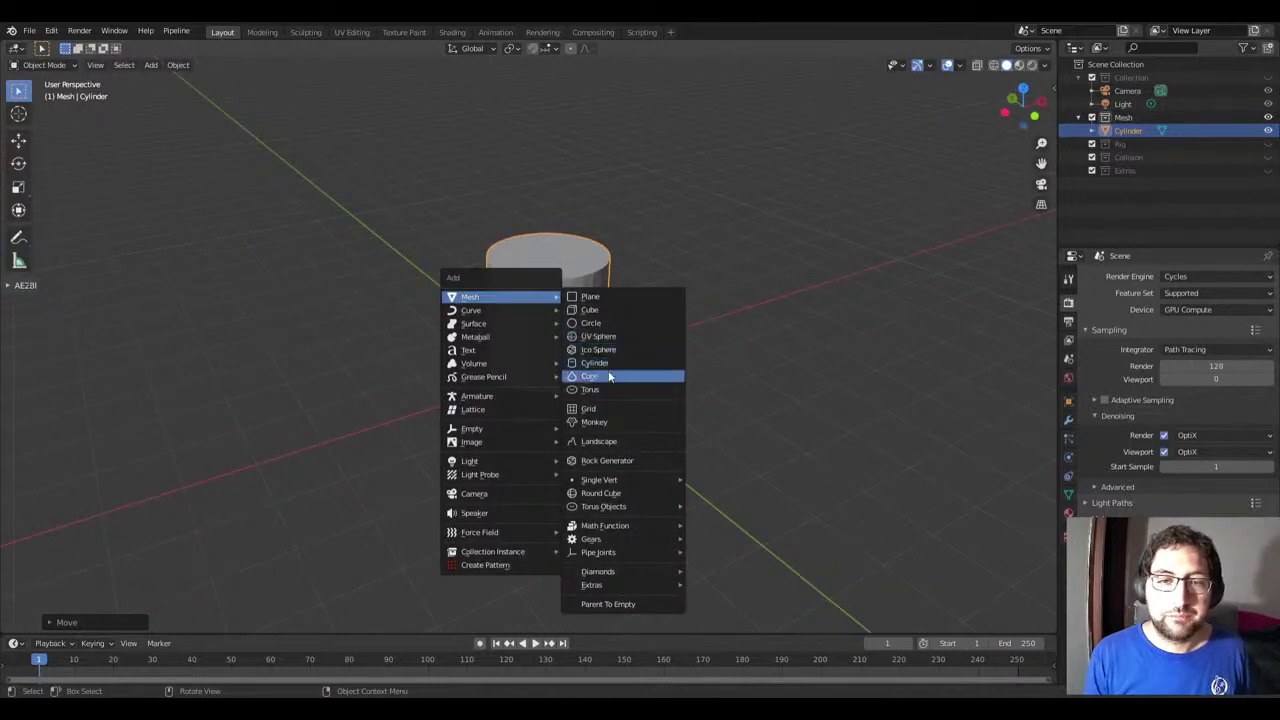
{"action": "left_click", "coordinate": [608, 375]}
{"action": "key", "text": "g"}
{"action": "key", "text": "z"}
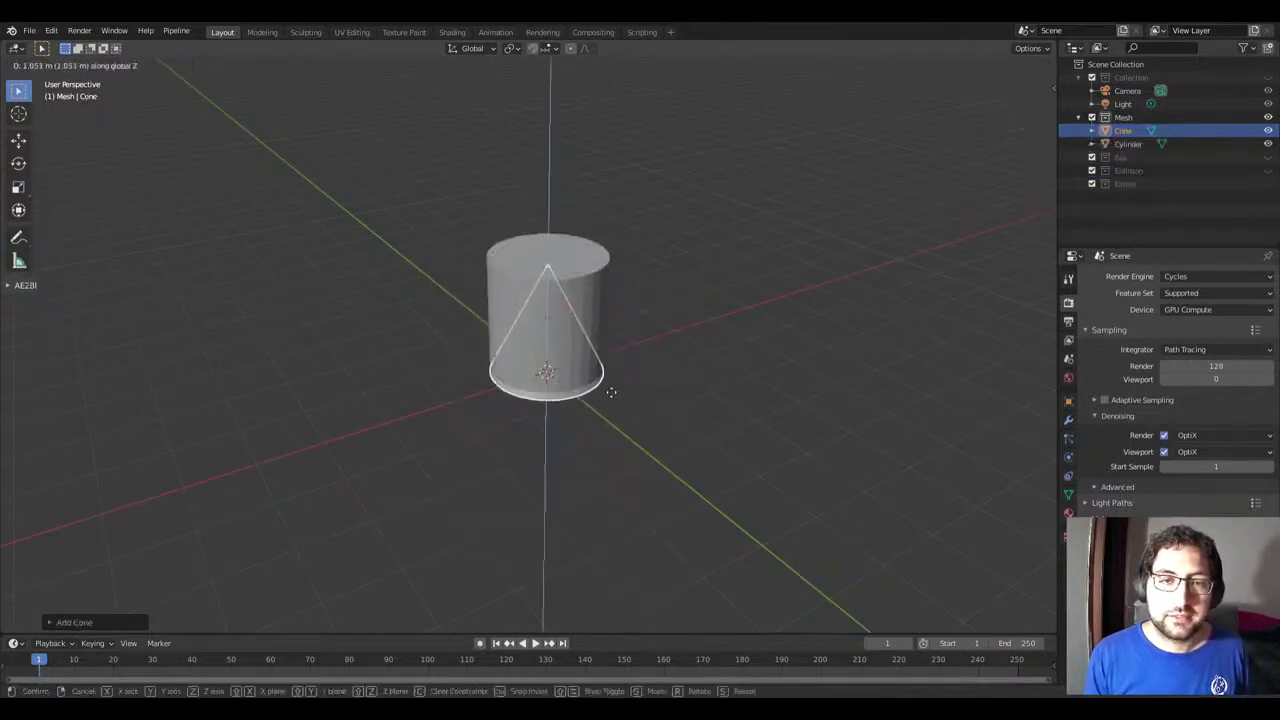
{"action": "left_click", "coordinate": [603, 270]}
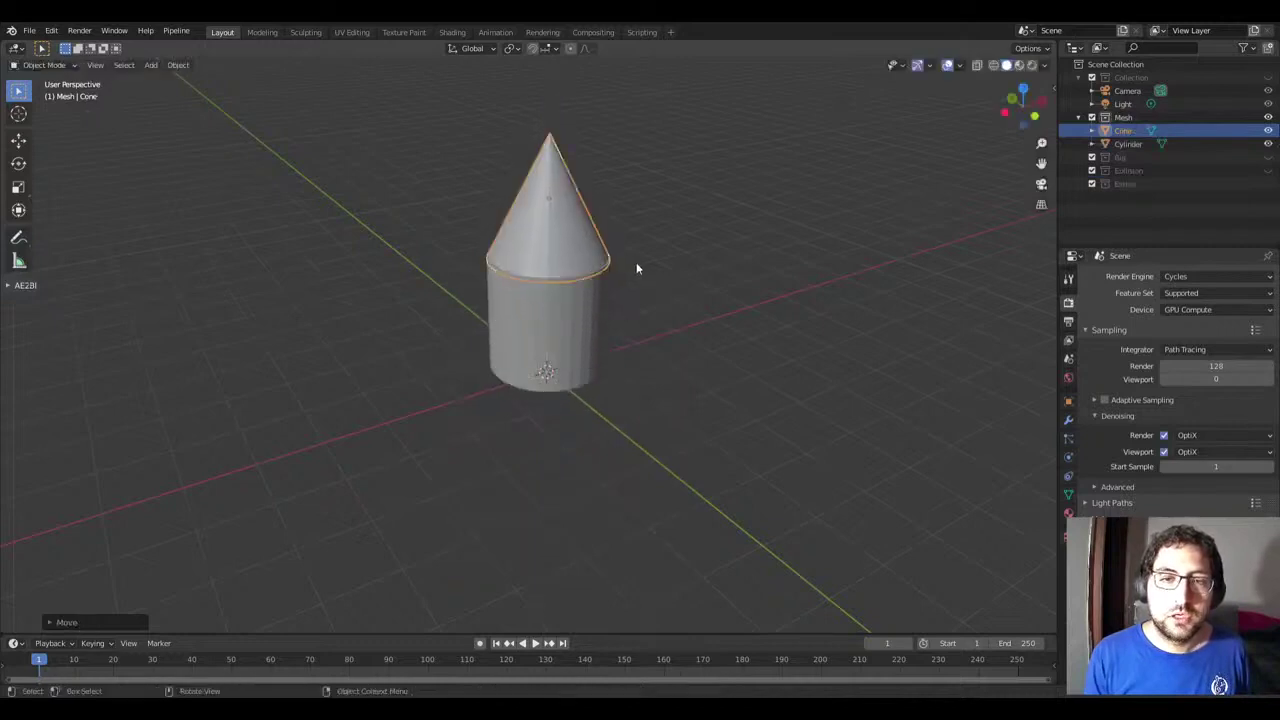
{"action": "key", "text": "s"}
{"action": "left_click", "coordinate": [663, 254]}
Step: Select the cylinder and cone in turn and orbit to inspect the tower
{"action": "left_click", "coordinate": [600, 266]}
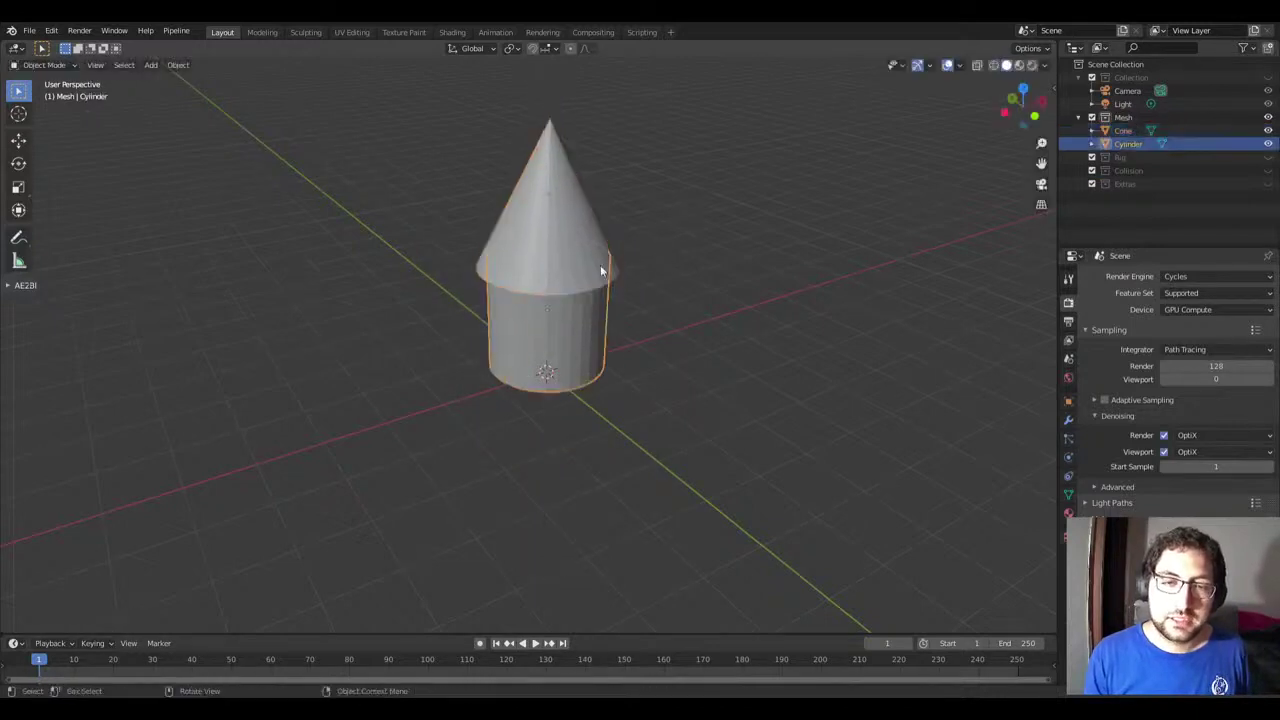
{"action": "mouse_move", "coordinate": [598, 259]}
{"action": "middle_mouse_down"}
{"action": "mouse_move", "coordinate": [665, 248]}
{"action": "mouse_move", "coordinate": [446, 249]}
{"action": "mouse_move", "coordinate": [740, 249]}
{"action": "mouse_move", "coordinate": [540, 343]}
{"action": "middle_mouse_up"}
{"action": "left_click", "coordinate": [512, 296]}
{"action": "mouse_move", "coordinate": [512, 296]}
{"action": "middle_mouse_down"}
{"action": "mouse_move", "coordinate": [482, 374]}
{"action": "mouse_move", "coordinate": [580, 451]}
{"action": "mouse_move", "coordinate": [489, 363]}
{"action": "mouse_move", "coordinate": [492, 399]}
{"action": "middle_mouse_up"}
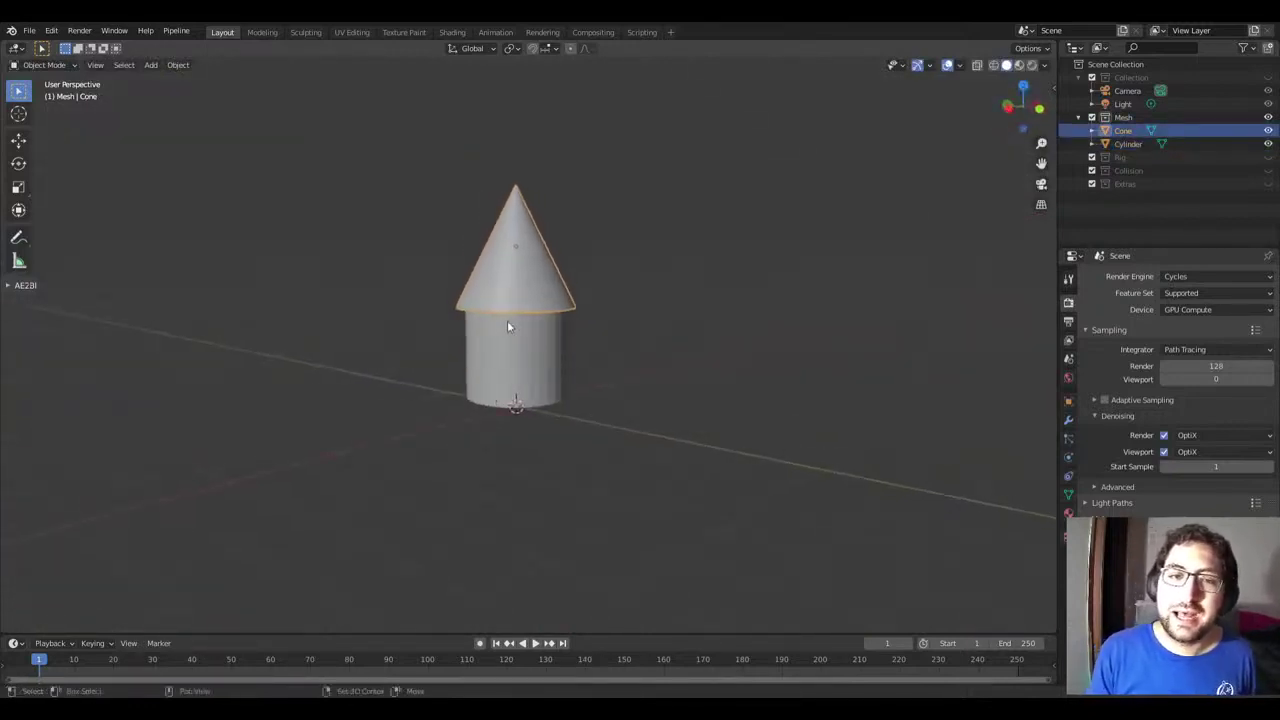
{"action": "middle_click_drag", "start_coordinate": [507, 322], "coordinate": [510, 389]}
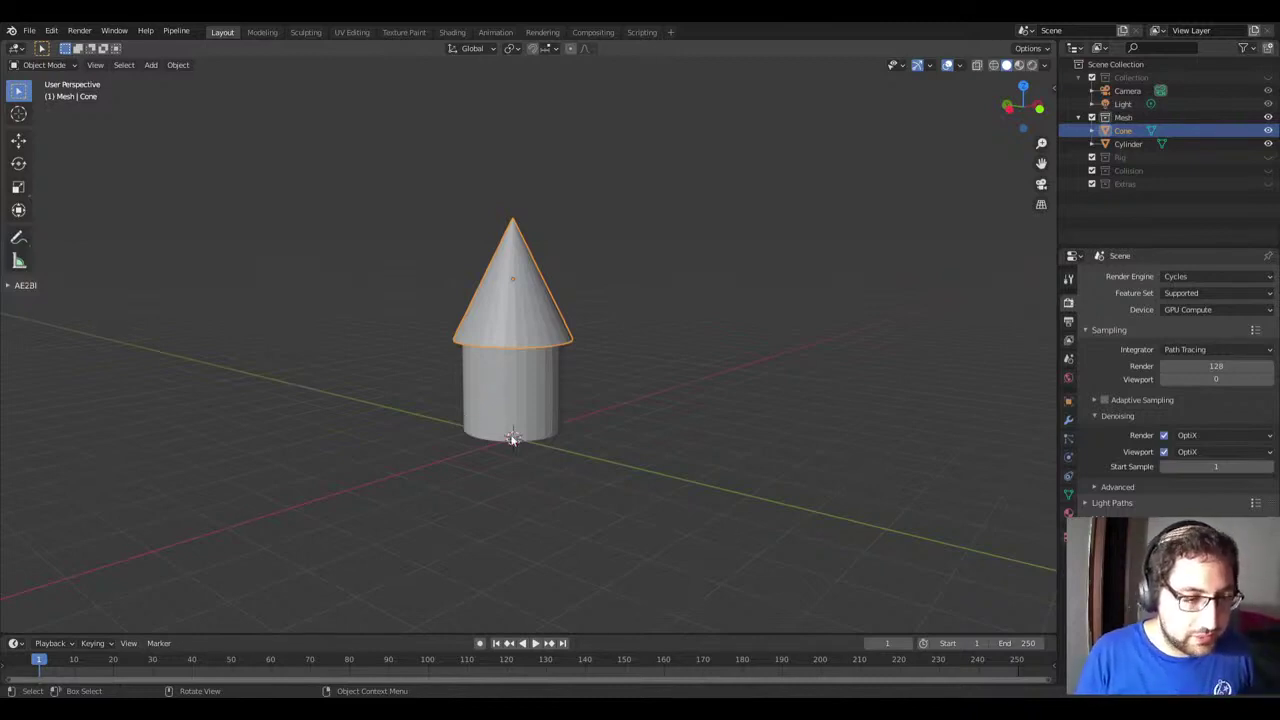
{"action": "mouse_move", "coordinate": [524, 333]}
{"action": "middle_mouse_down", "text": "shift"}
{"action": "mouse_move", "coordinate": [569, 323]}
{"action": "mouse_move", "coordinate": [567, 342]}
{"action": "middle_mouse_up", "text": "shift"}
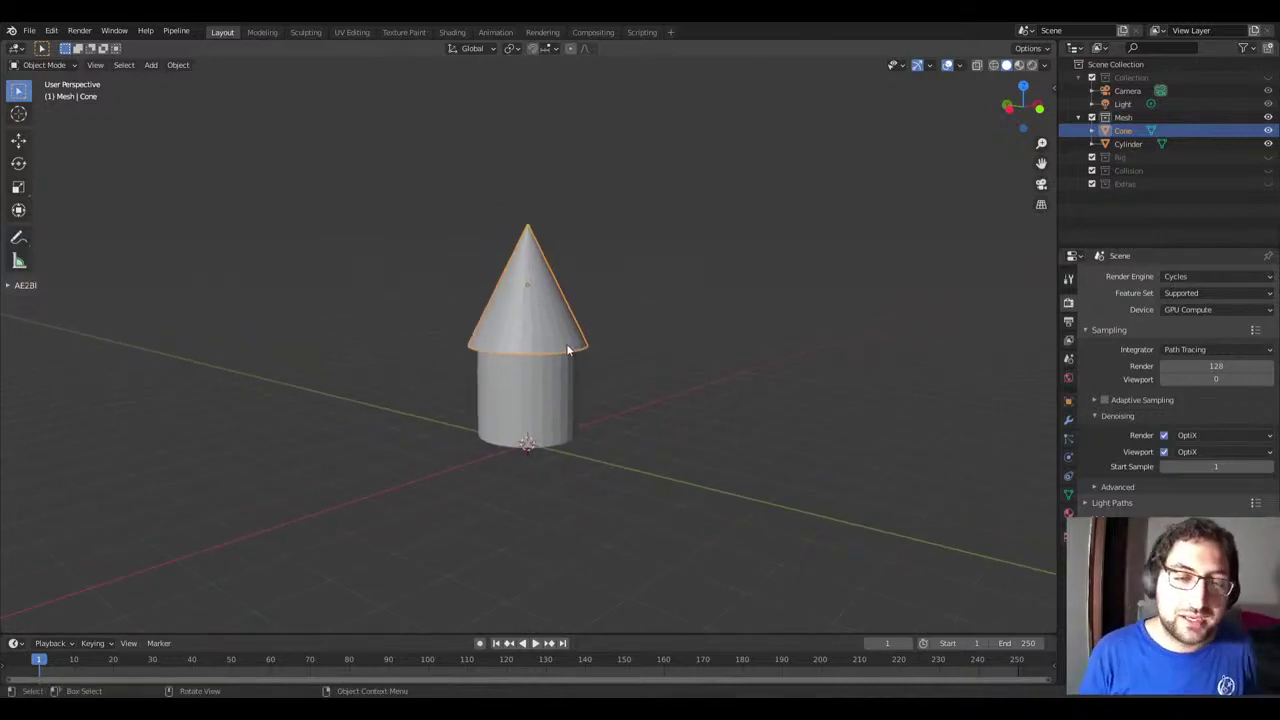
{"action": "middle_click_drag", "start_coordinate": [564, 357], "coordinate": [588, 315]}
Step: Delete the cone and the cylinder, leaving an empty grid
{"action": "key", "text": "x"}
{"action": "left_click", "coordinate": [568, 298]}
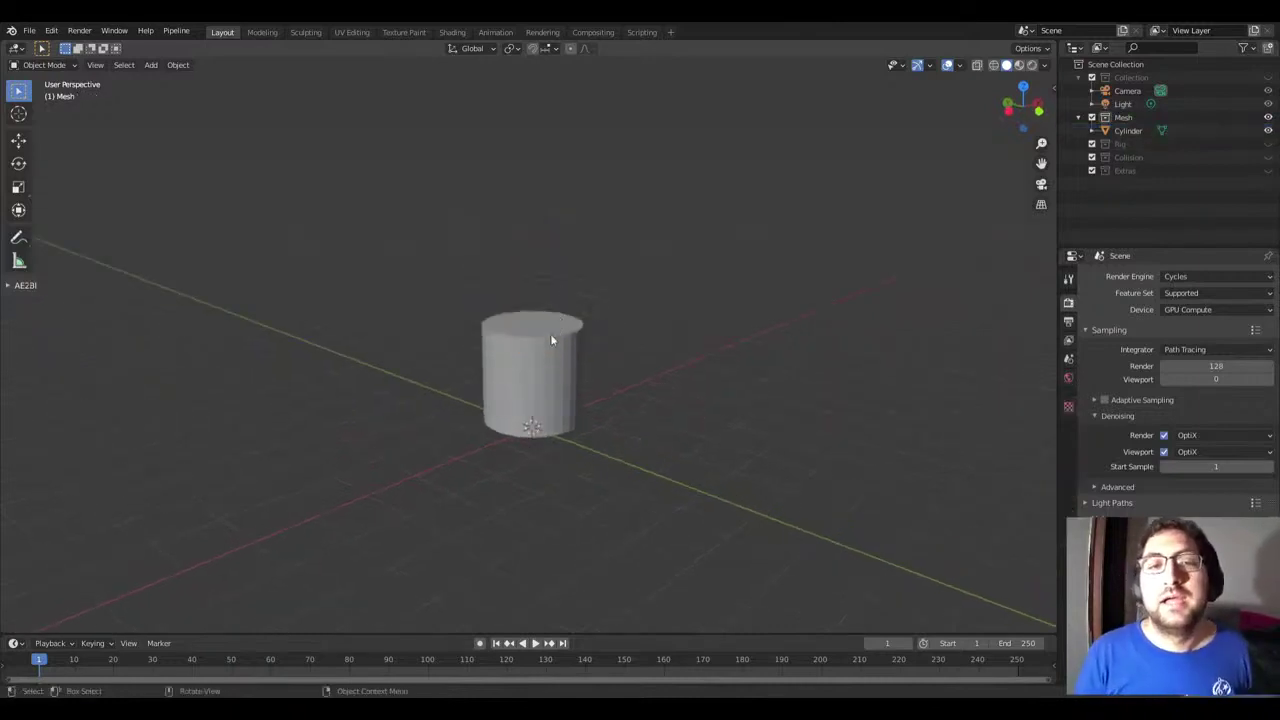
{"action": "left_click", "coordinate": [551, 337]}
{"action": "key", "text": "Delete"}
{"action": "mouse_move", "coordinate": [500, 459]}
{"action": "middle_mouse_down"}
{"action": "mouse_move", "coordinate": [780, 343]}
{"action": "mouse_move", "coordinate": [391, 360]}
{"action": "mouse_move", "coordinate": [491, 369]}
{"action": "mouse_move", "coordinate": [462, 352]}
{"action": "mouse_move", "coordinate": [501, 341]}
{"action": "middle_mouse_up"}
Step: Add a new cube from the Mesh list
{"action": "key", "text": "shift+a"}
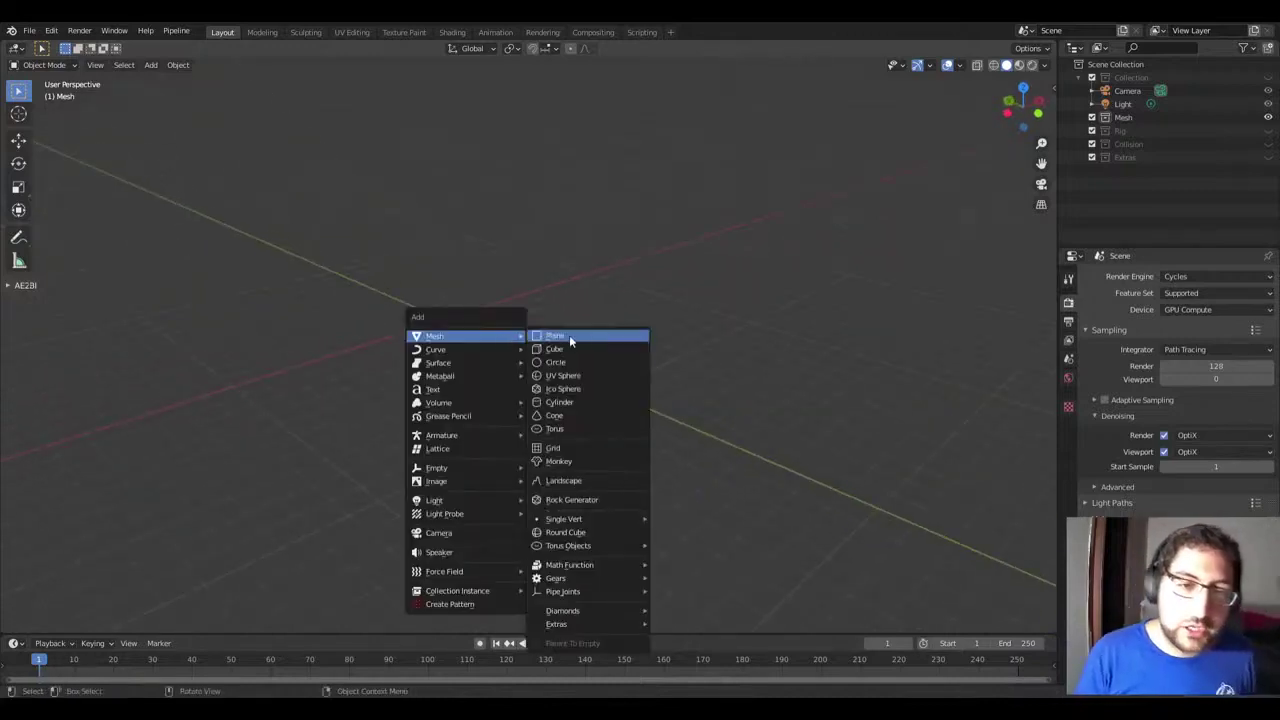
{"action": "mouse_move", "coordinate": [465, 336]}
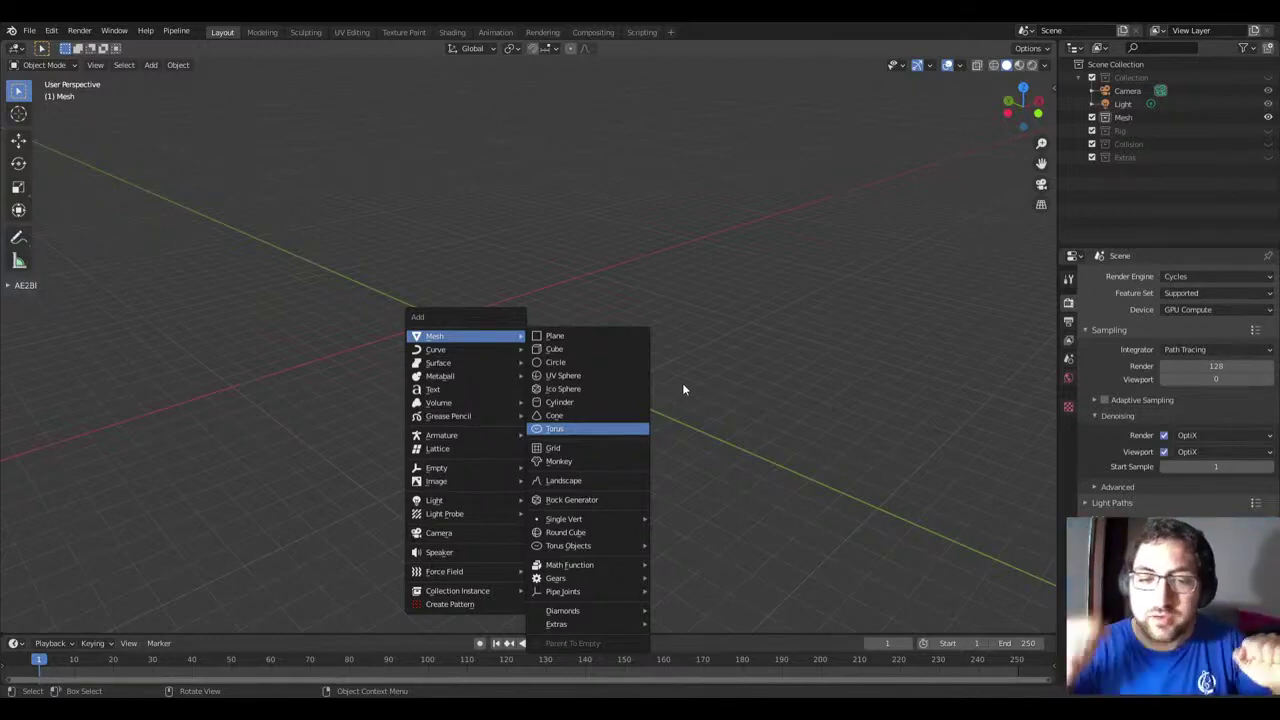
{"action": "key", "text": "Escape"}
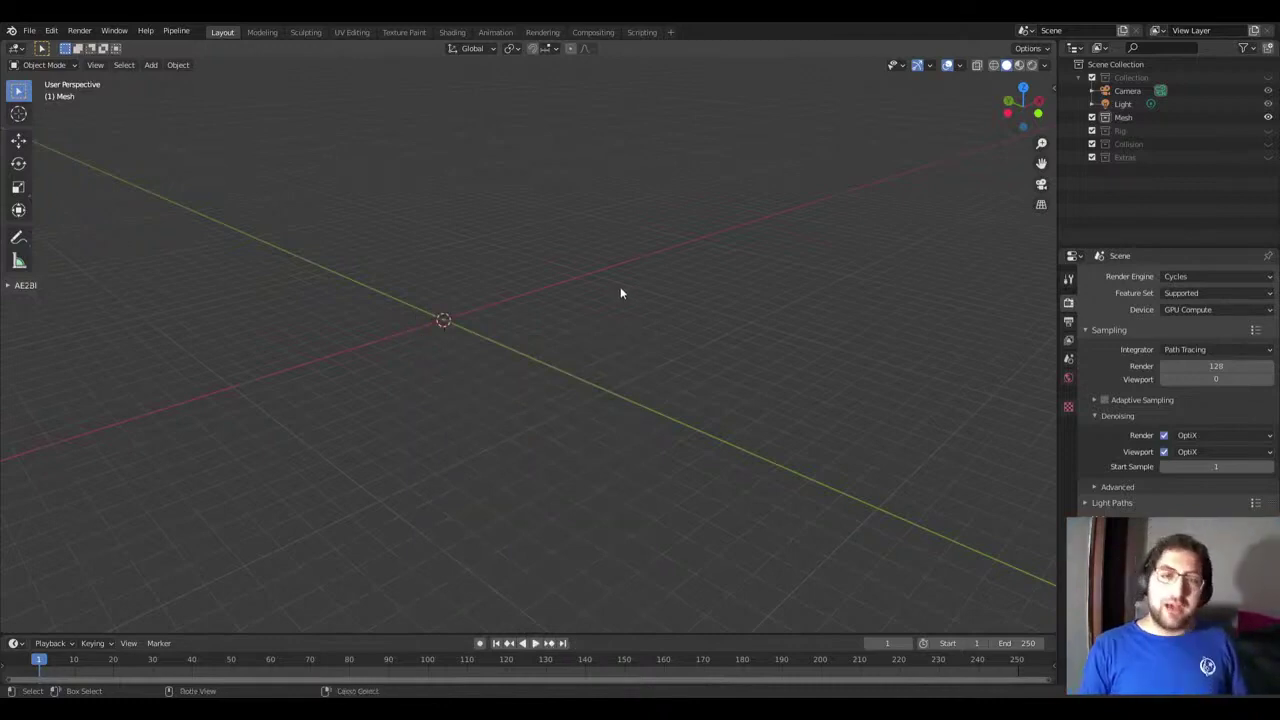
{"action": "key", "text": "shift+a"}
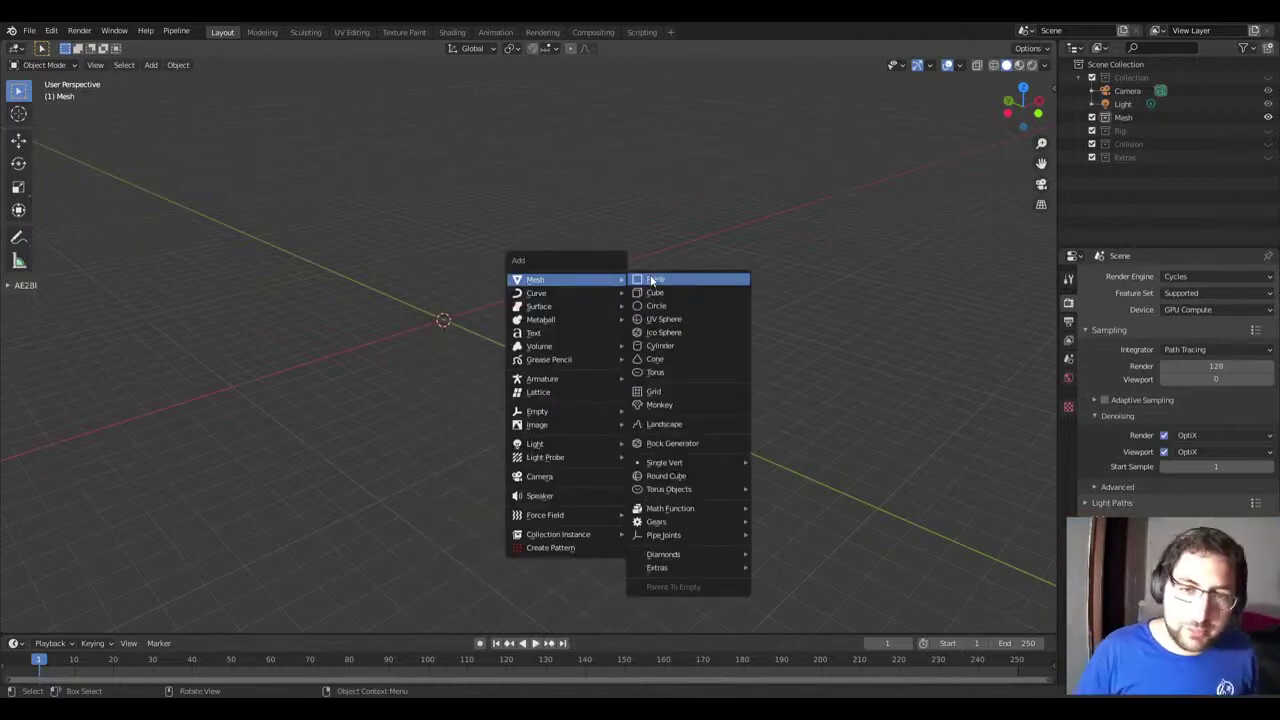
{"action": "left_click", "coordinate": [658, 292]}
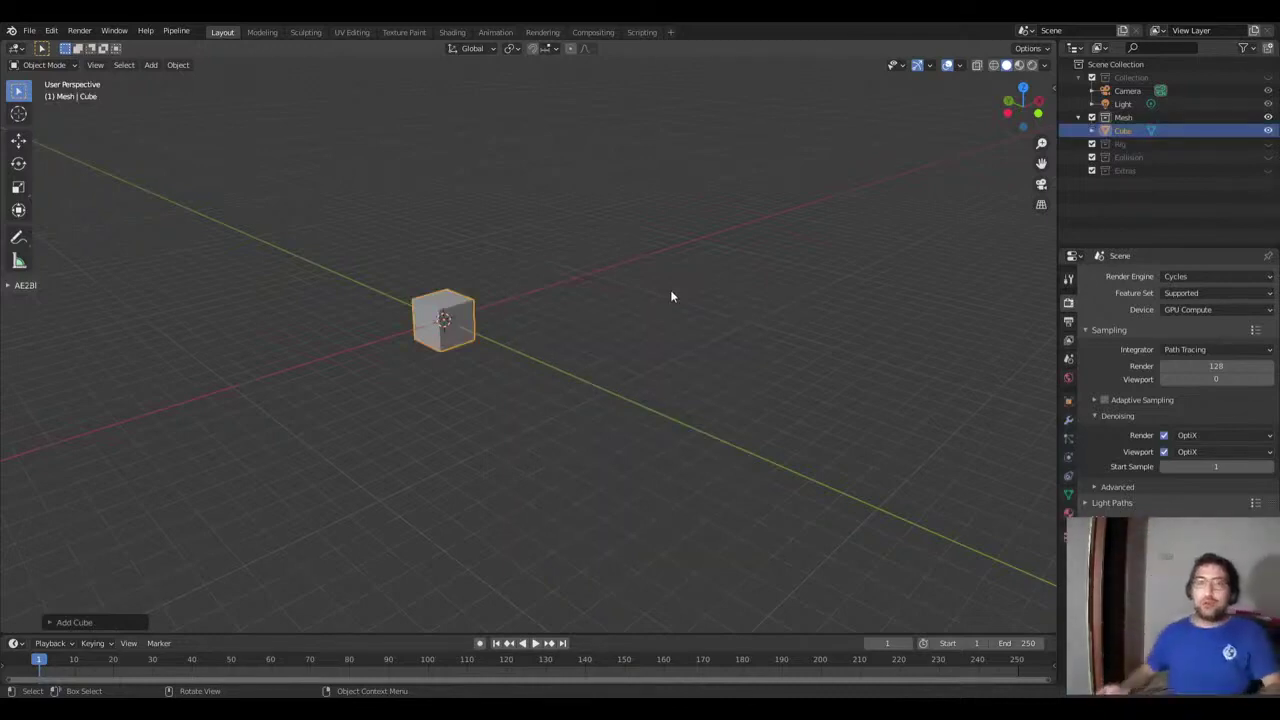
Step: Recentre and zoom the view, then raise the cube along the Z axis
{"action": "middle_click_drag", "start_coordinate": [670, 289], "coordinate": [625, 374], "text": "shift"}
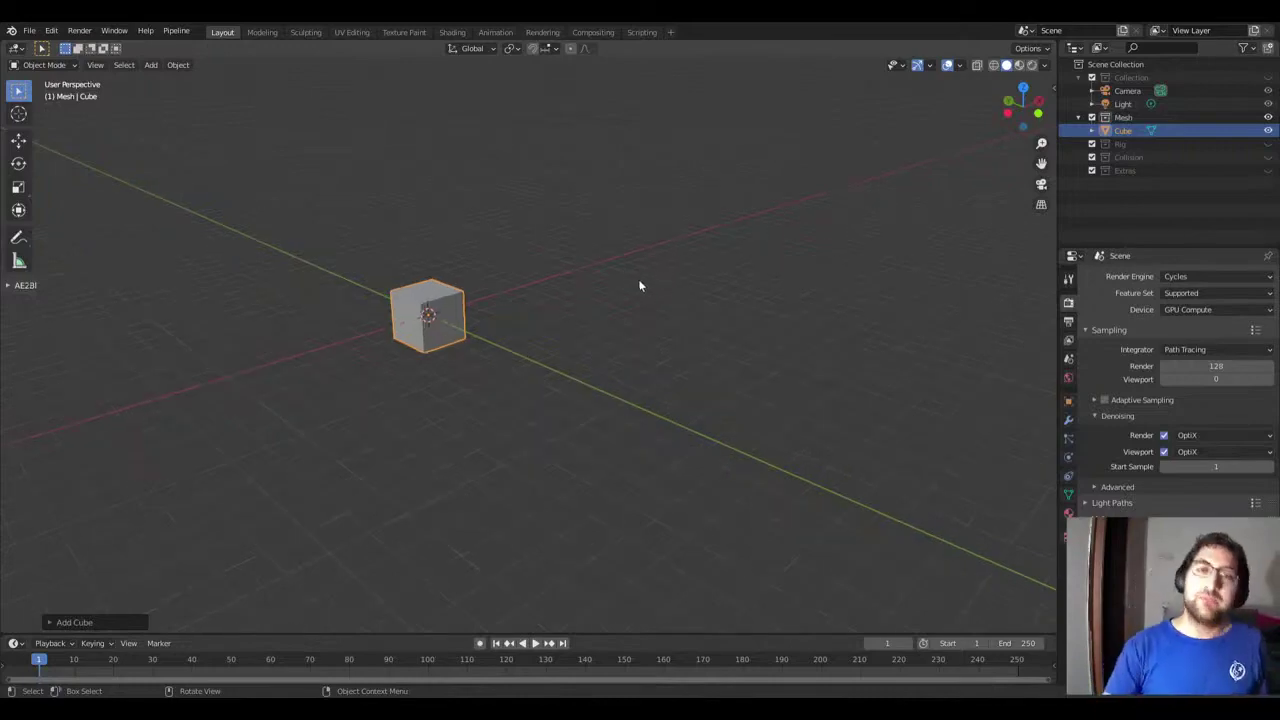
{"action": "scroll", "coordinate": [610, 374], "scroll_direction": "up", "scroll_amount": 1}
{"action": "scroll", "coordinate": [610, 374], "scroll_direction": "up", "scroll_amount": 1}
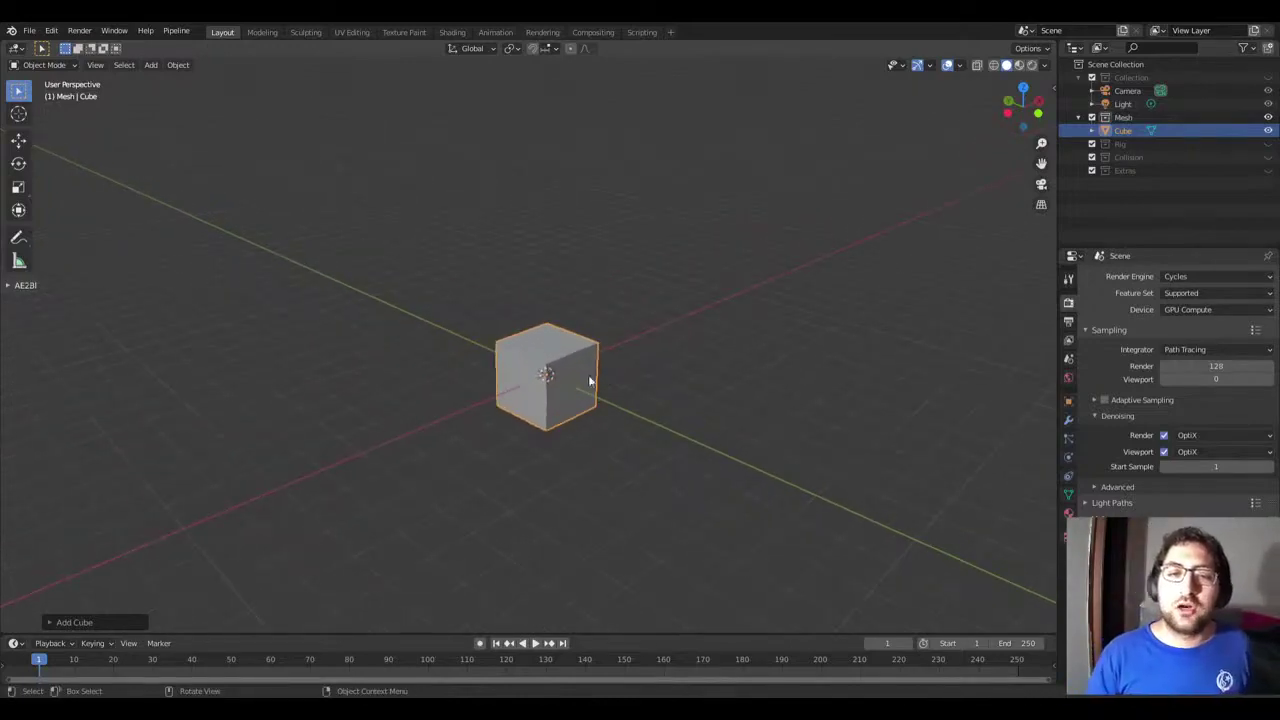
{"action": "key", "text": "g"}
{"action": "key", "text": "z"}
{"action": "left_click", "coordinate": [637, 348]}
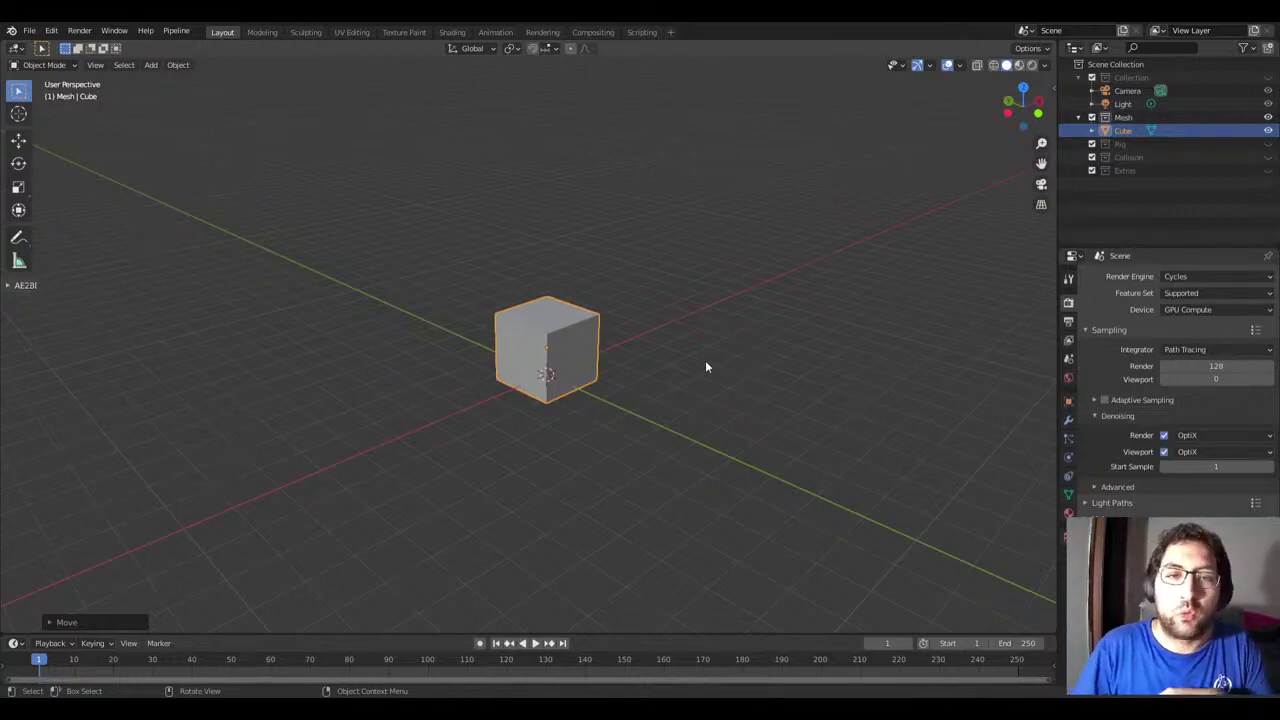
Step: Try scaling the cube along X, ending with it at its original size
{"action": "key", "text": "s"}
{"action": "key", "text": "x"}
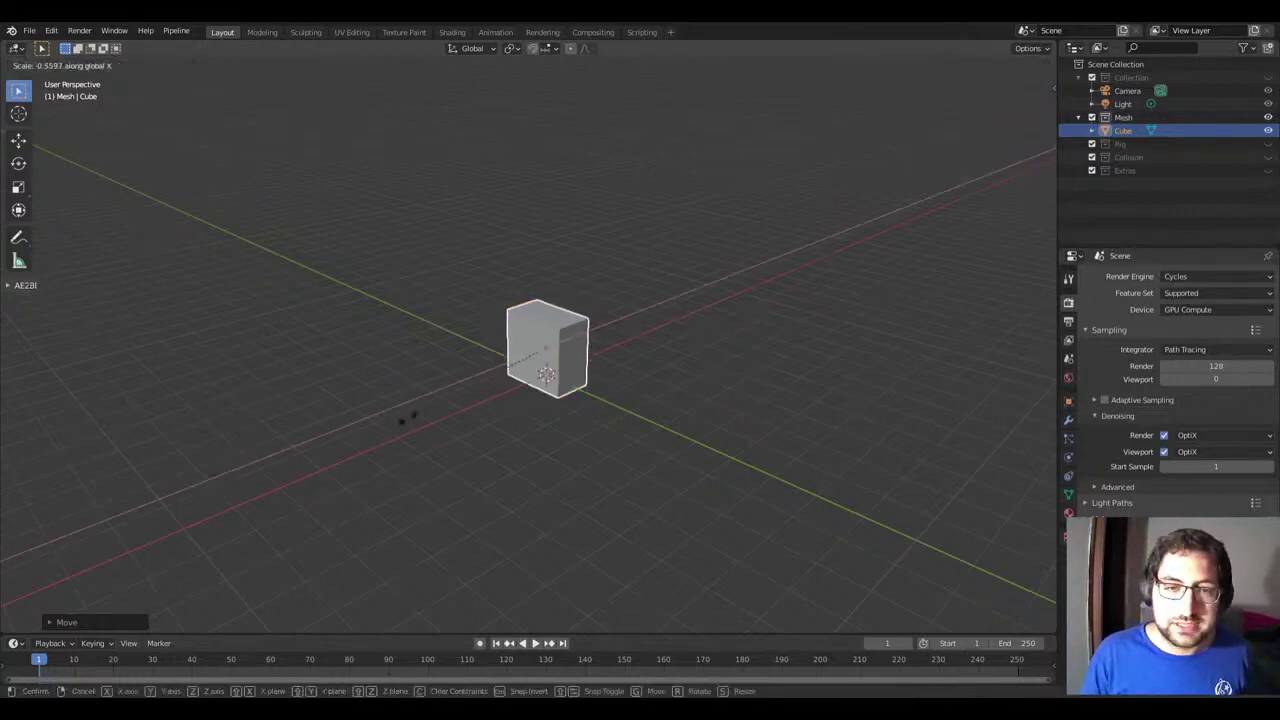
{"action": "key", "text": "x"}
{"action": "key", "text": "x"}
{"action": "left_click", "coordinate": [821, 327]}
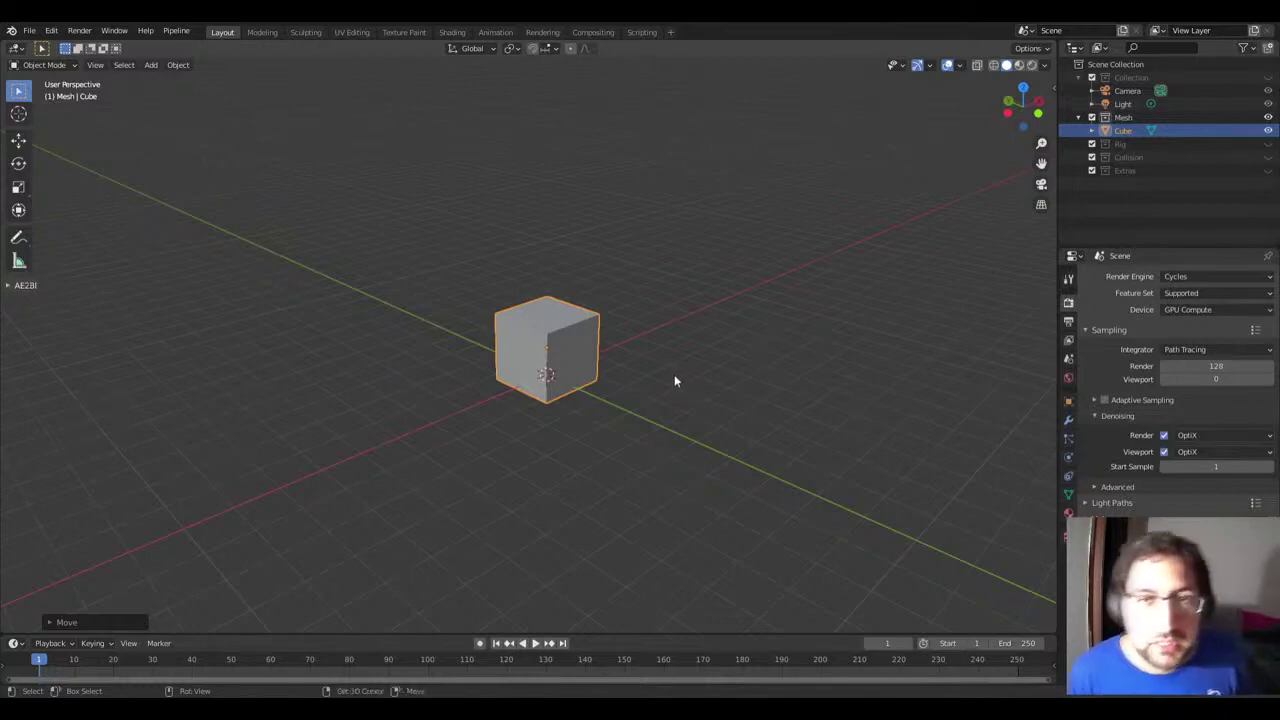
Step: Zoom the view in closer to the cube
{"action": "scroll", "coordinate": [592, 307], "scroll_direction": "up", "scroll_amount": 3}
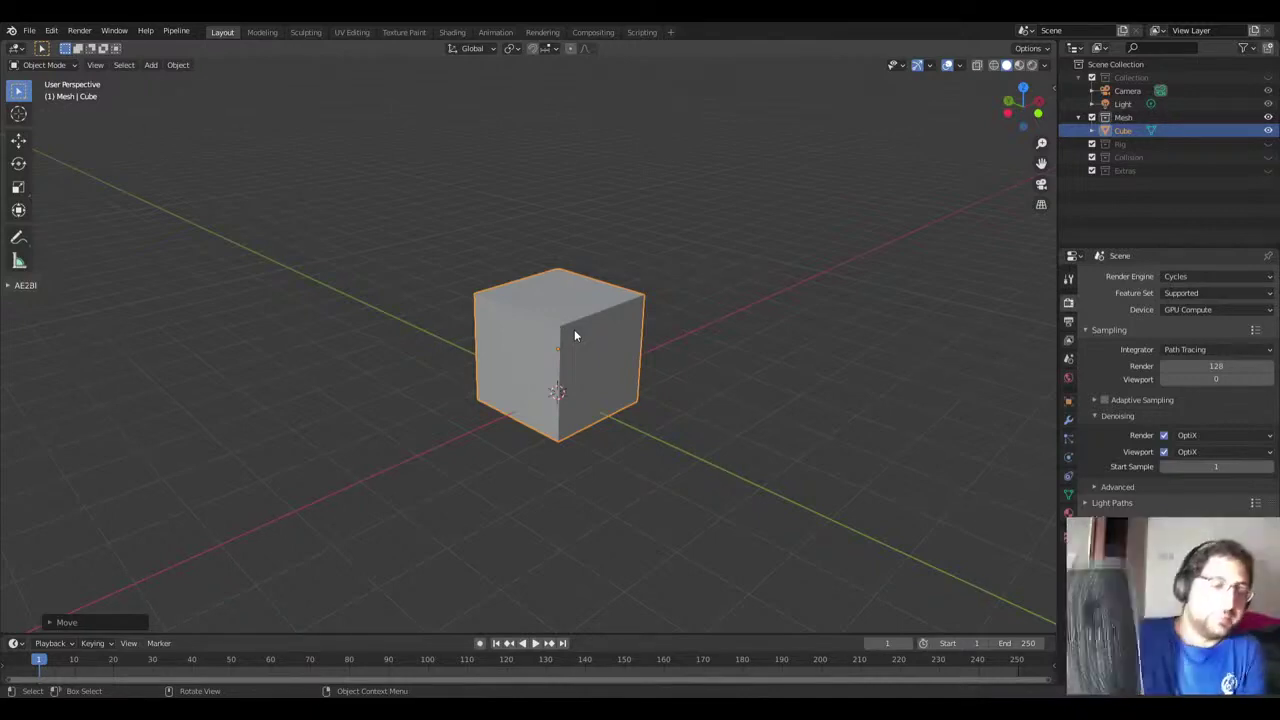
Step: Enter Edit Mode, switch to face select, and select the cube's top face
{"action": "key", "text": "Tab"}
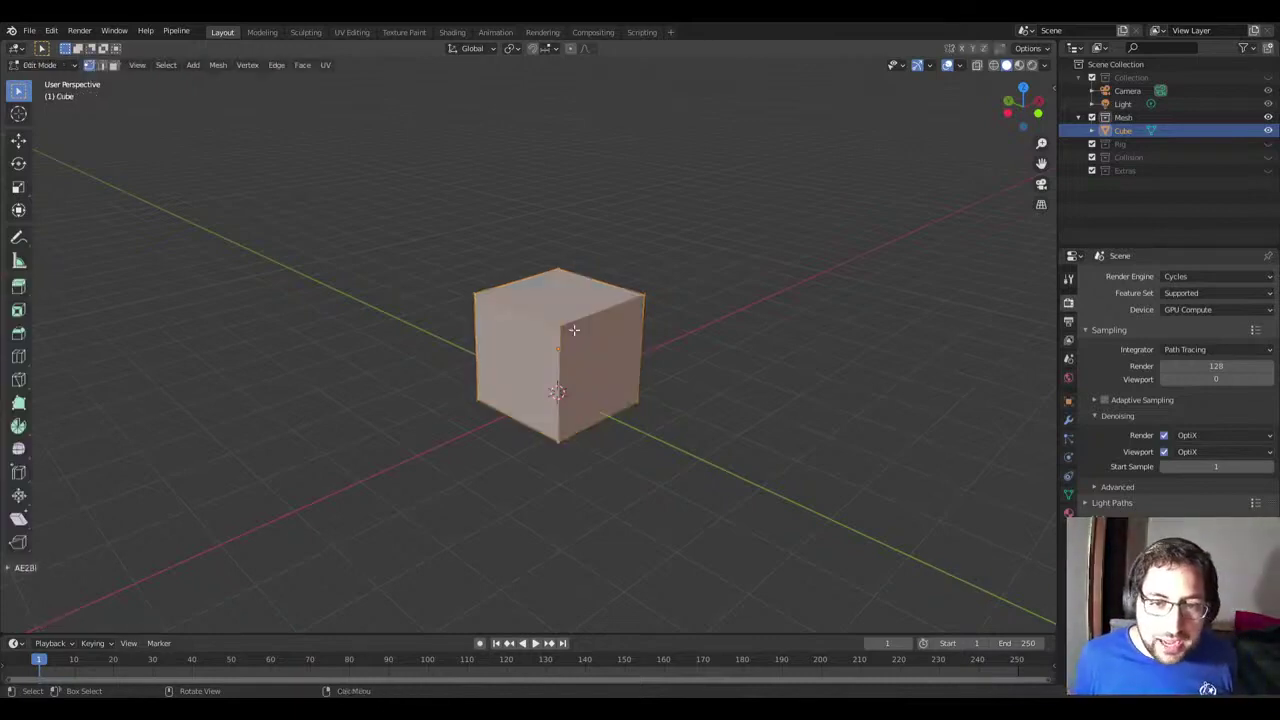
{"action": "middle_click_drag", "start_coordinate": [573, 330], "coordinate": [612, 356]}
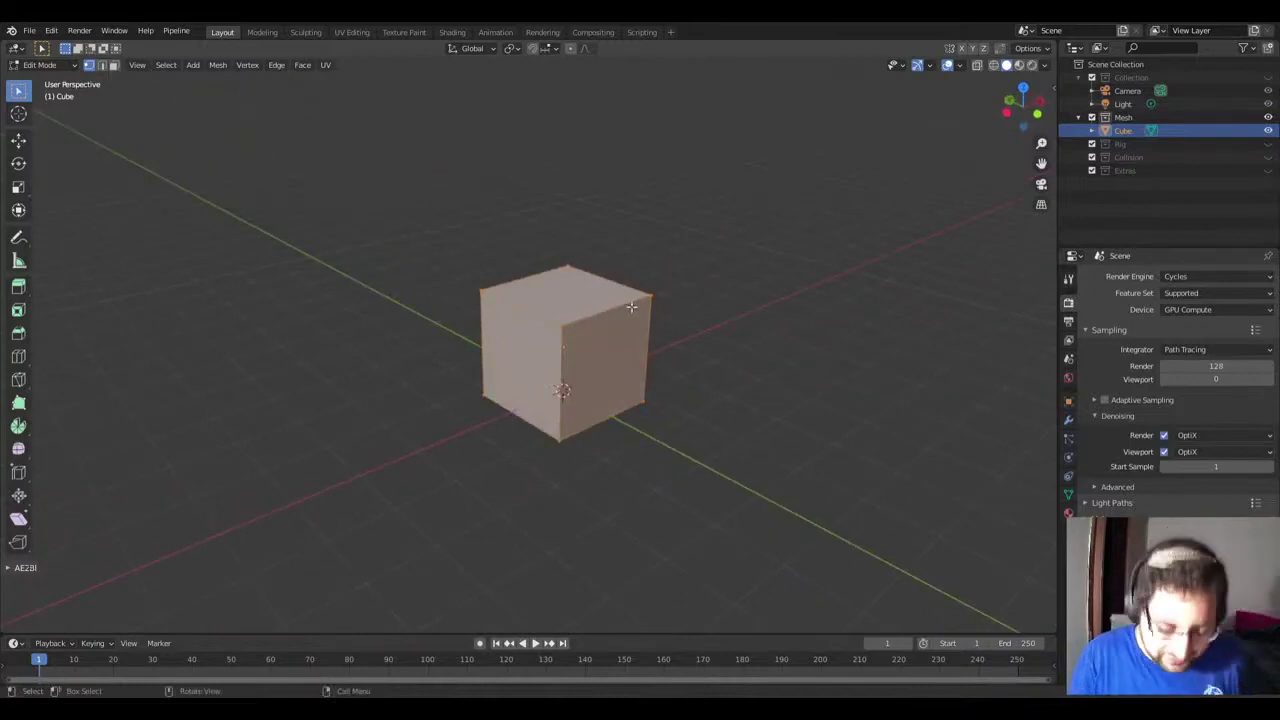
{"action": "key", "text": "a"}
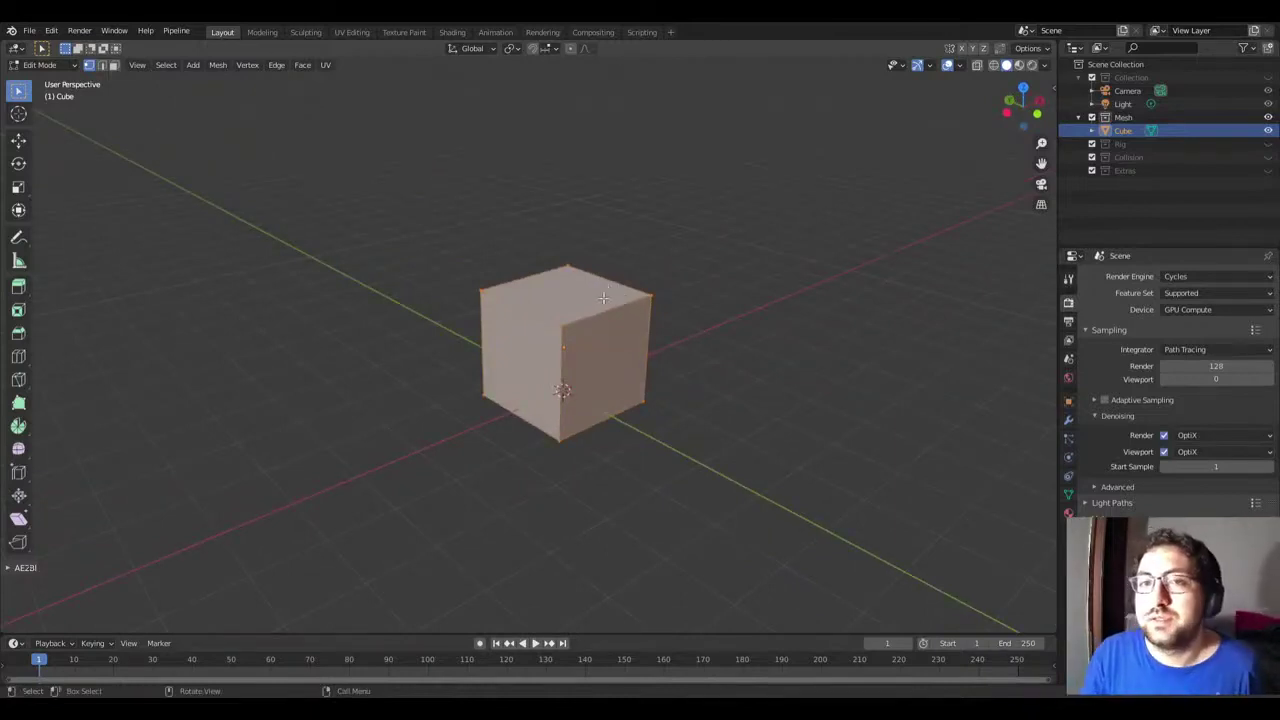
{"action": "key", "text": "alt+a"}
{"action": "key", "text": "3"}
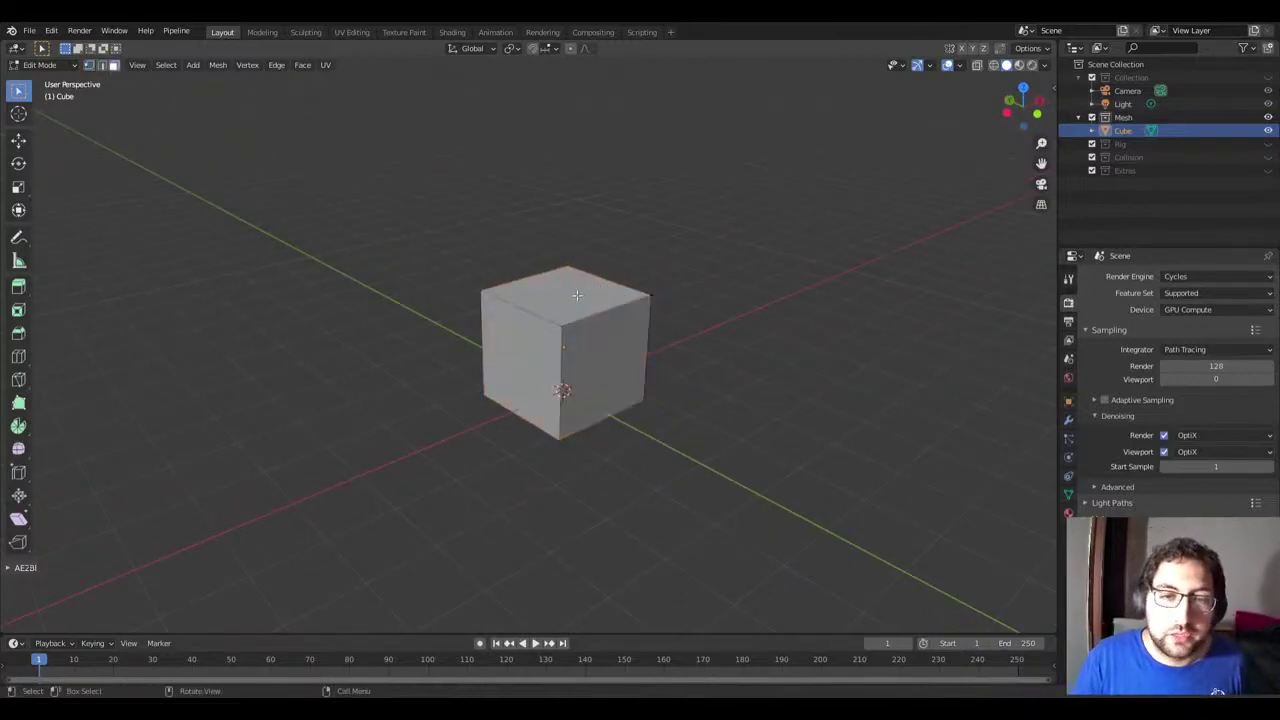
{"action": "left_click", "coordinate": [596, 287]}
{"action": "scroll", "coordinate": [669, 374], "scroll_direction": "down", "scroll_amount": 2}
Step: Extrude the top face upward into a taller block
{"action": "key", "text": "e"}
{"action": "right_click", "coordinate": [626, 110]}
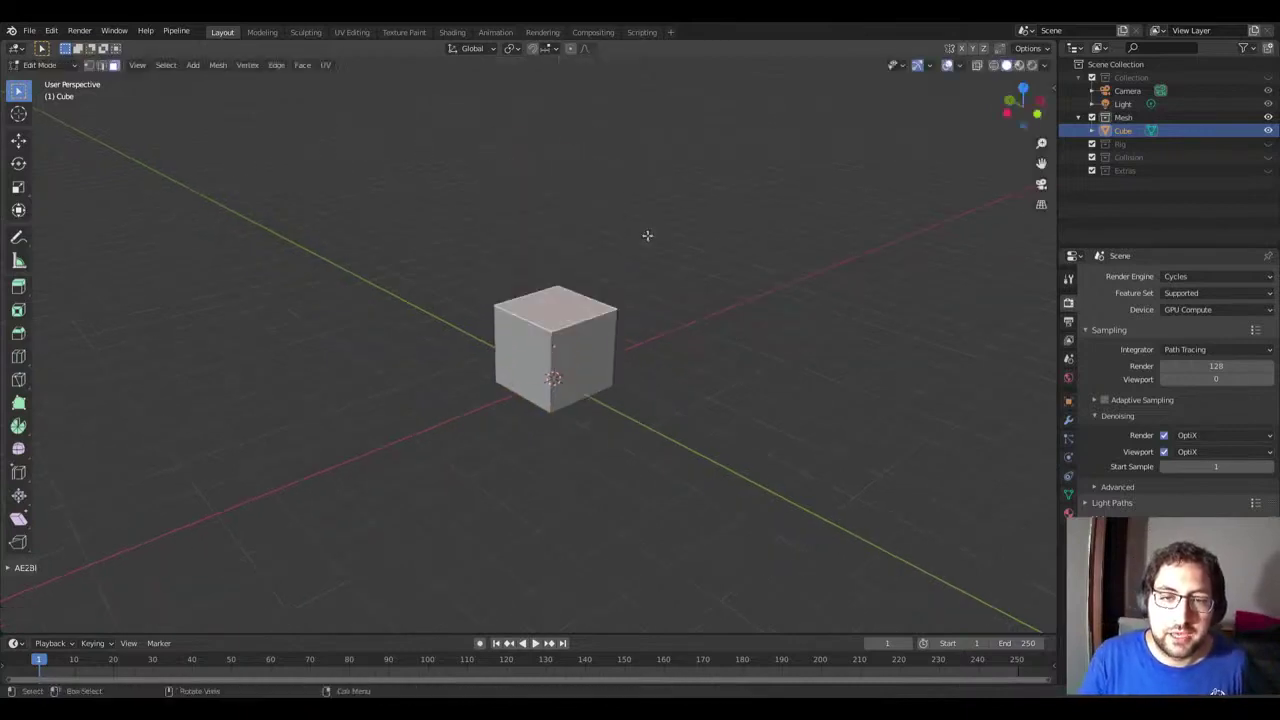
{"action": "key", "text": "e"}
{"action": "left_click", "coordinate": [575, 289]}
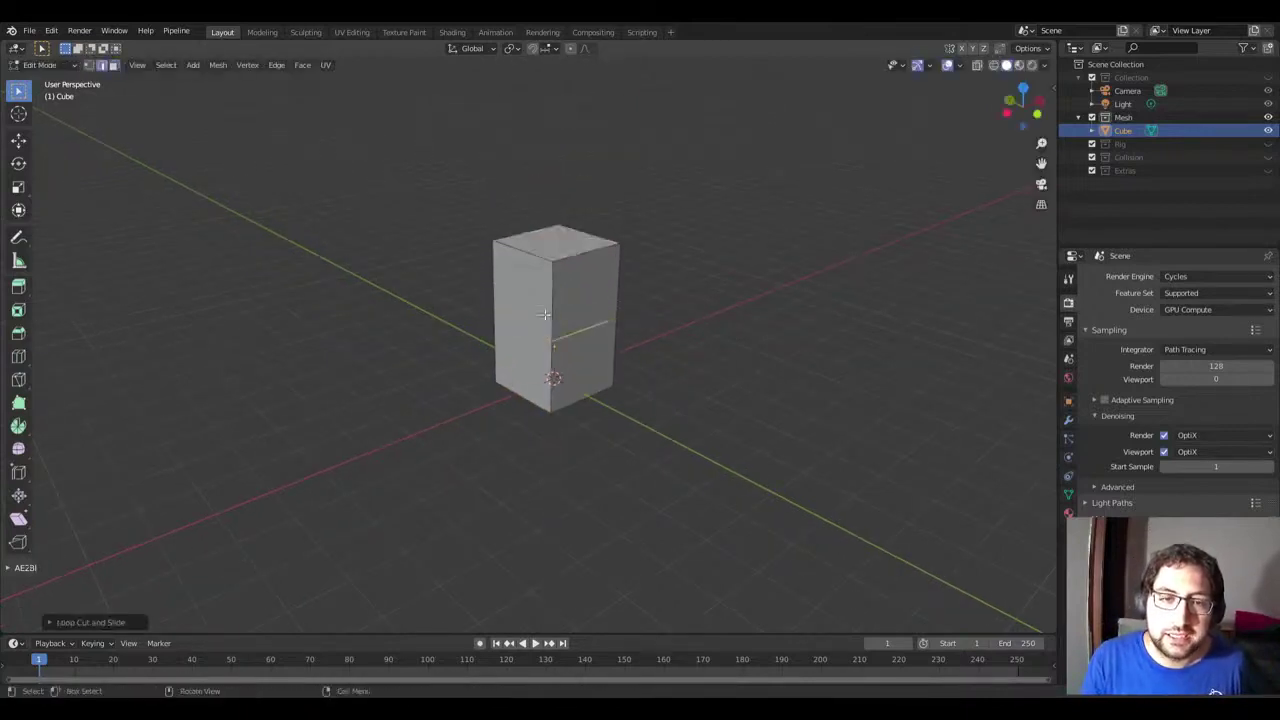
Step: Extrude a side face outward, then extrude and tilt the new top face
{"action": "left_click", "coordinate": [575, 289]}
{"action": "key", "text": "e"}
{"action": "left_click", "coordinate": [645, 290]}
{"action": "left_click", "coordinate": [620, 250]}
{"action": "key", "text": "e"}
{"action": "left_click", "coordinate": [654, 150]}
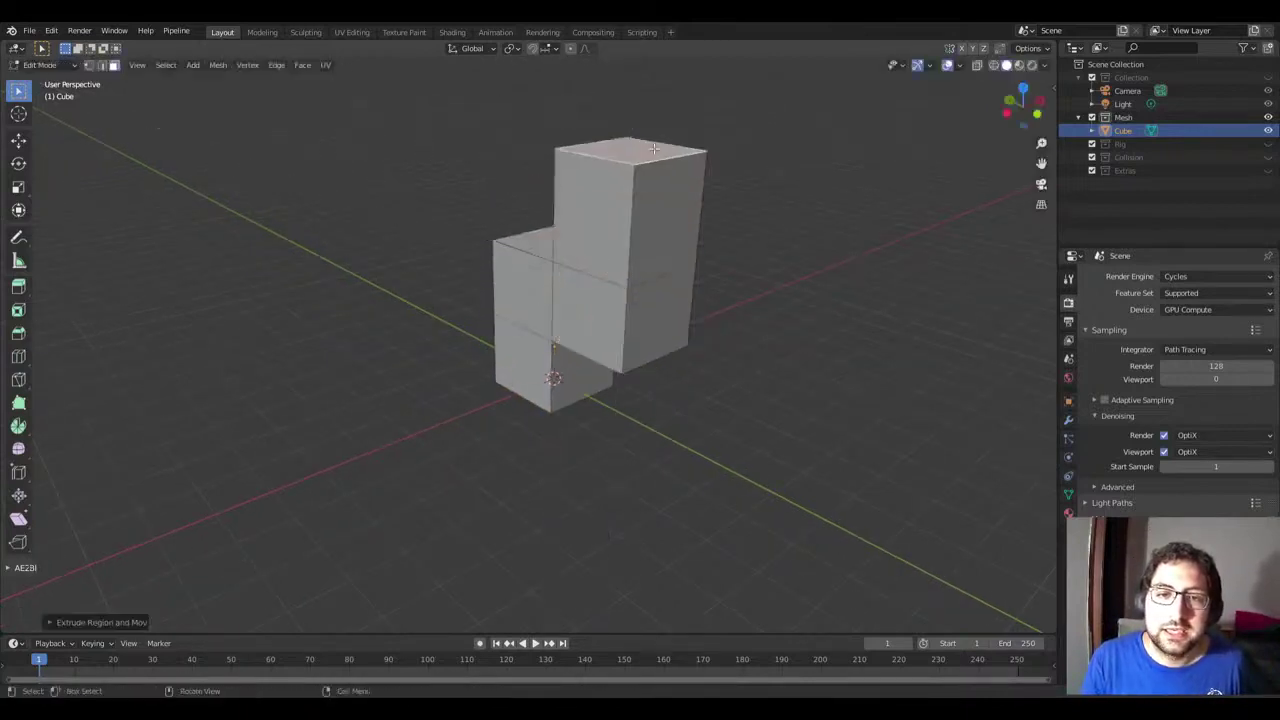
{"action": "key", "text": "r"}
{"action": "key", "text": "r"}
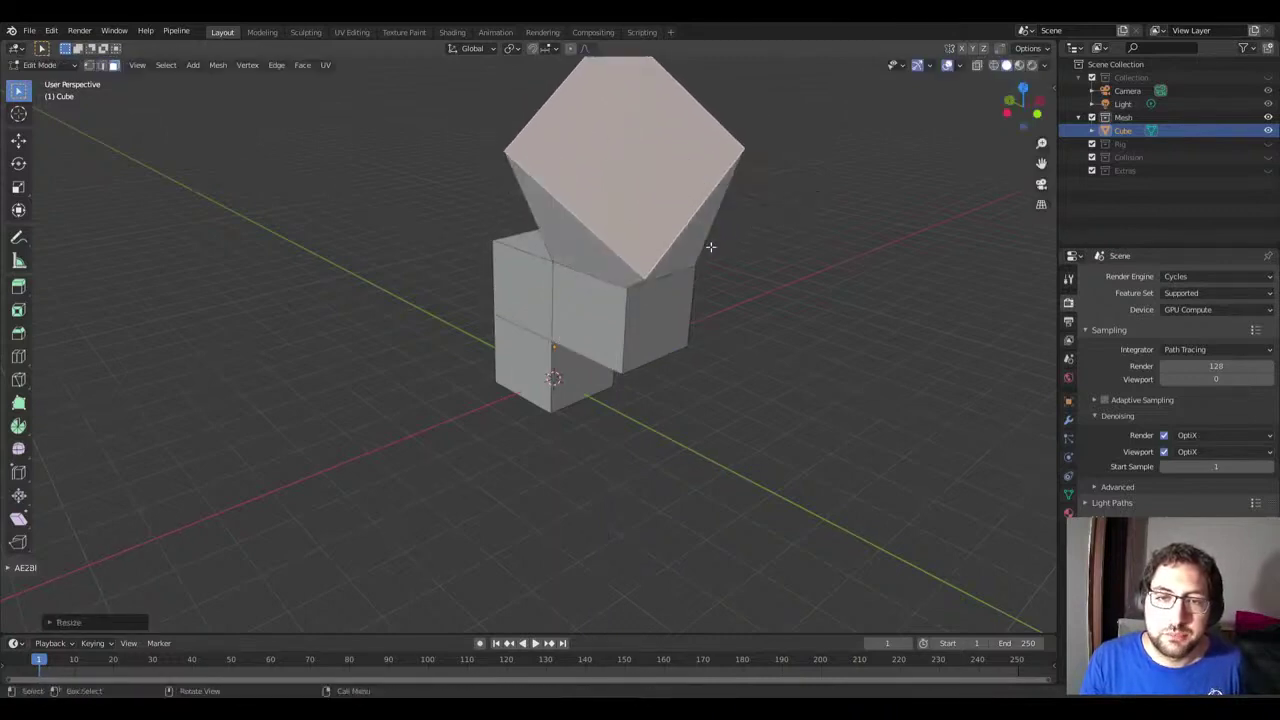
{"action": "left_click", "coordinate": [709, 246]}
Step: Undo the rotation and trial extrusions, returning to the plain box
{"action": "key", "text": "Tab"}
{"action": "mouse_move", "coordinate": [709, 246]}
{"action": "middle_mouse_down"}
{"action": "mouse_move", "coordinate": [788, 218]}
{"action": "mouse_move", "coordinate": [643, 229]}
{"action": "mouse_move", "coordinate": [617, 360]}
{"action": "middle_mouse_up"}
{"action": "key", "text": "Tab"}
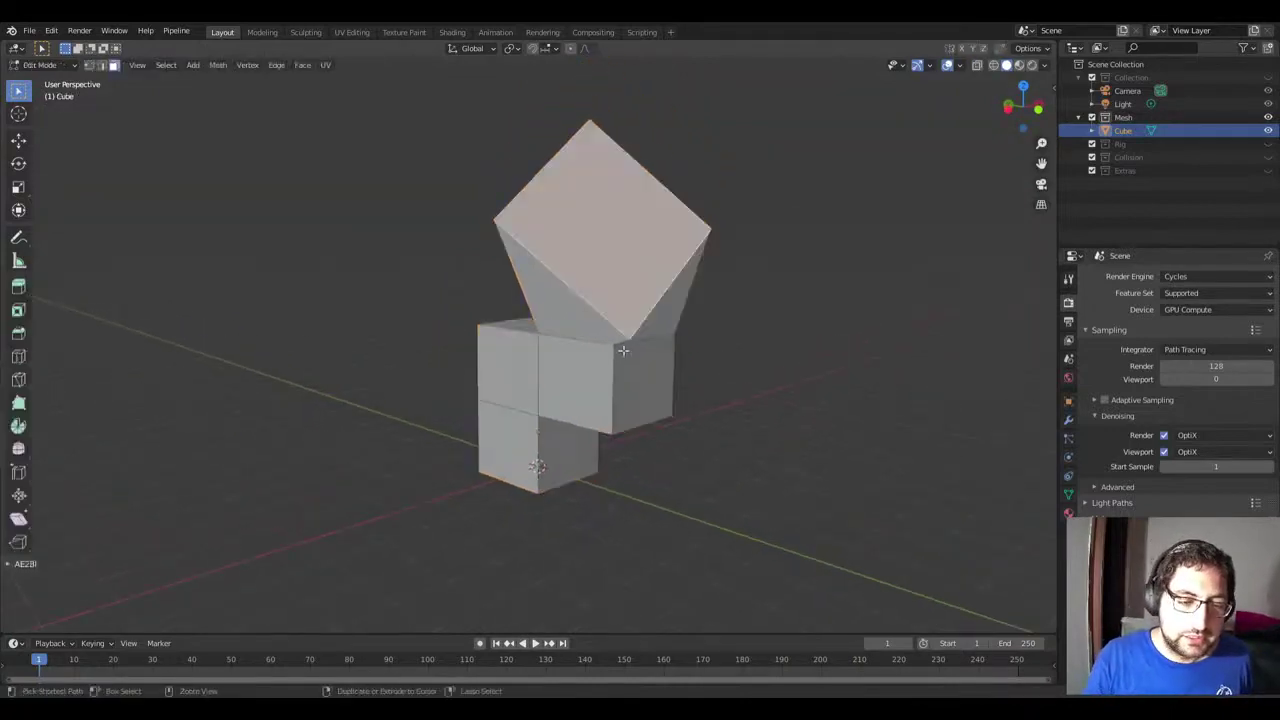
{"action": "key", "text": "ctrl+z"}
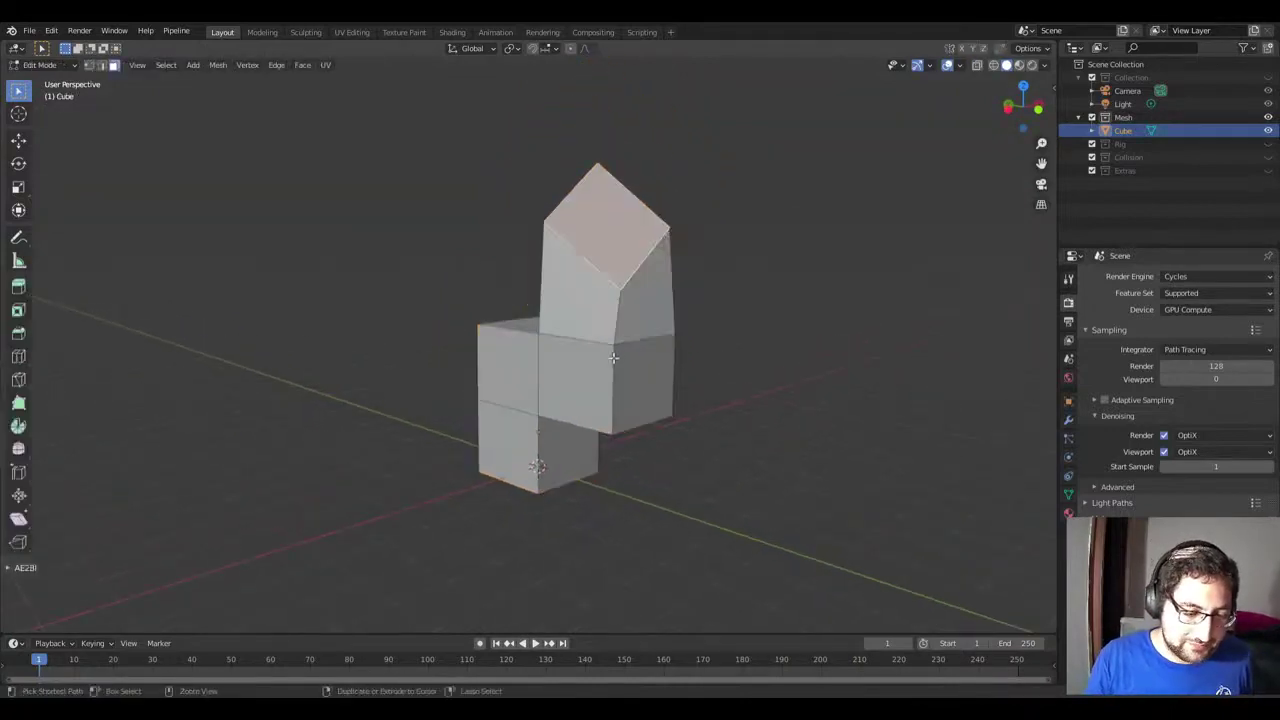
{"action": "key", "text": "ctrl+z"}
{"action": "key", "text": "ctrl+z"}
{"action": "key", "text": "ctrl+z"}
{"action": "key", "text": "ctrl+z"}
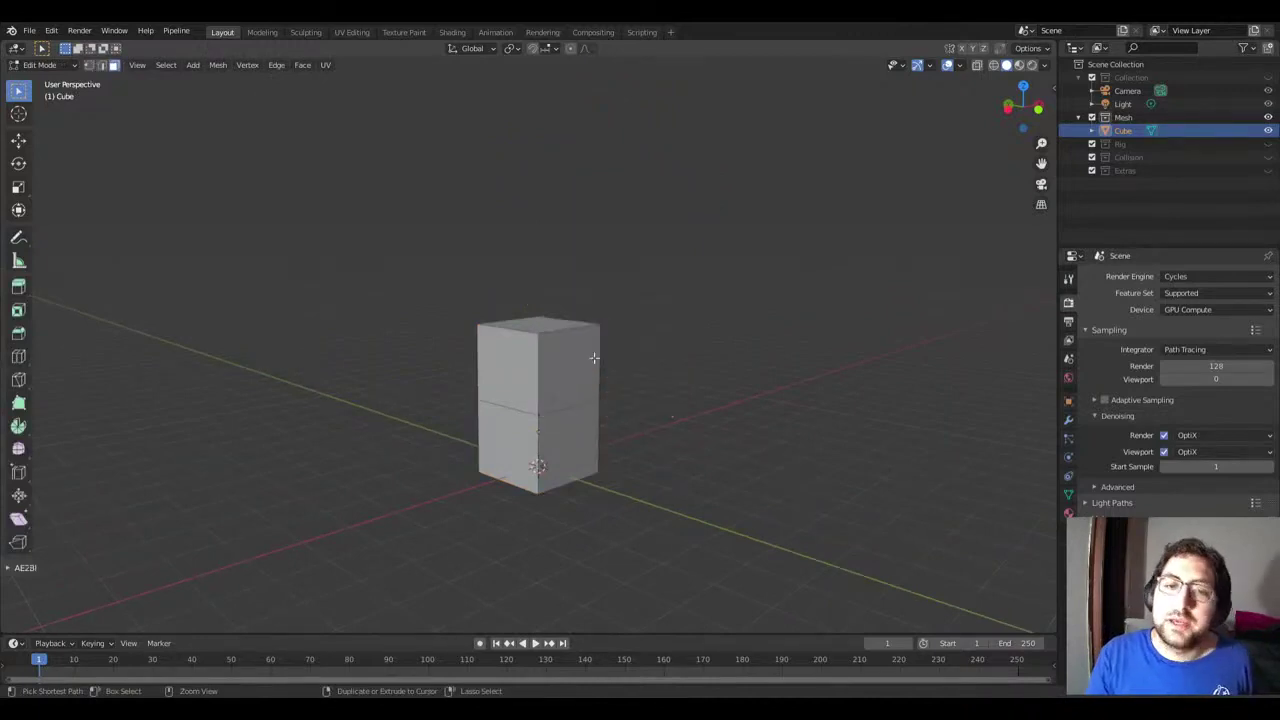
{"action": "key", "text": "ctrl+z"}
{"action": "key", "text": "ctrl+z"}
{"action": "key", "text": "Tab"}
{"action": "mouse_move", "coordinate": [586, 371]}
{"action": "middle_mouse_down"}
{"action": "mouse_move", "coordinate": [595, 401]}
{"action": "mouse_move", "coordinate": [627, 338]}
{"action": "middle_mouse_up"}
{"action": "scroll", "coordinate": [628, 345], "scroll_direction": "up", "scroll_amount": 3}
{"action": "key", "text": "Tab"}
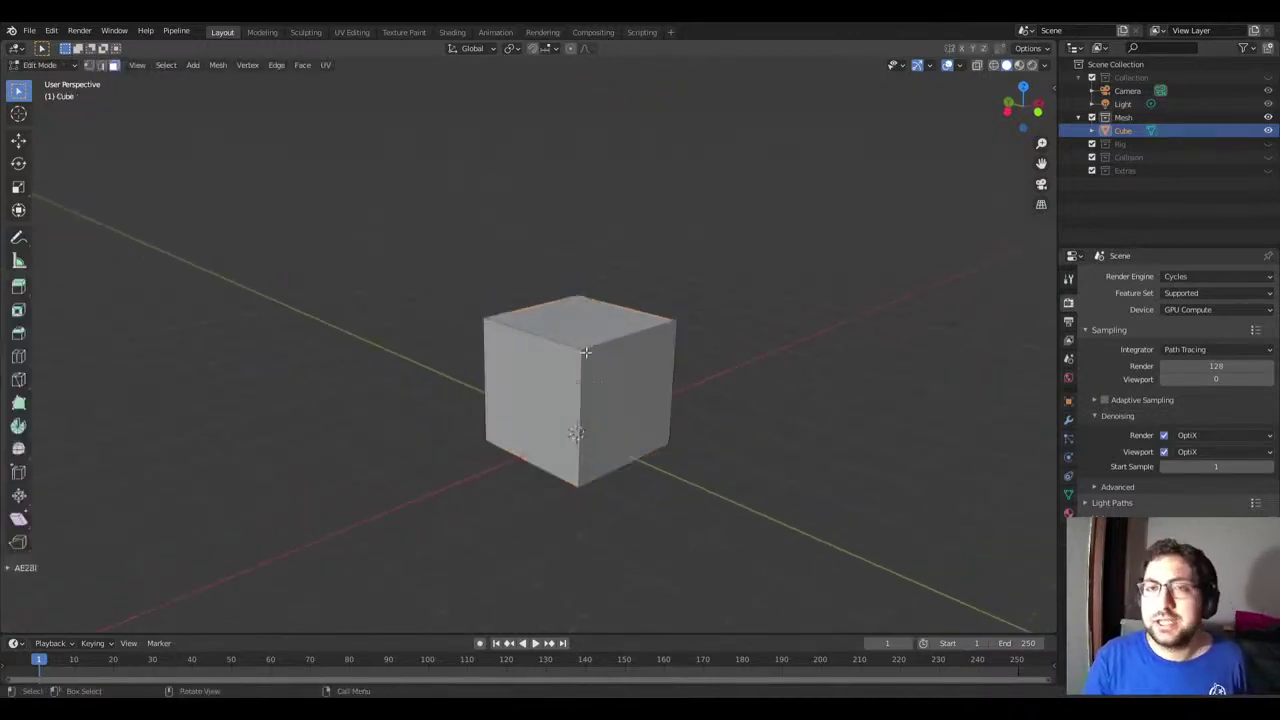
{"action": "left_click", "coordinate": [577, 355]}
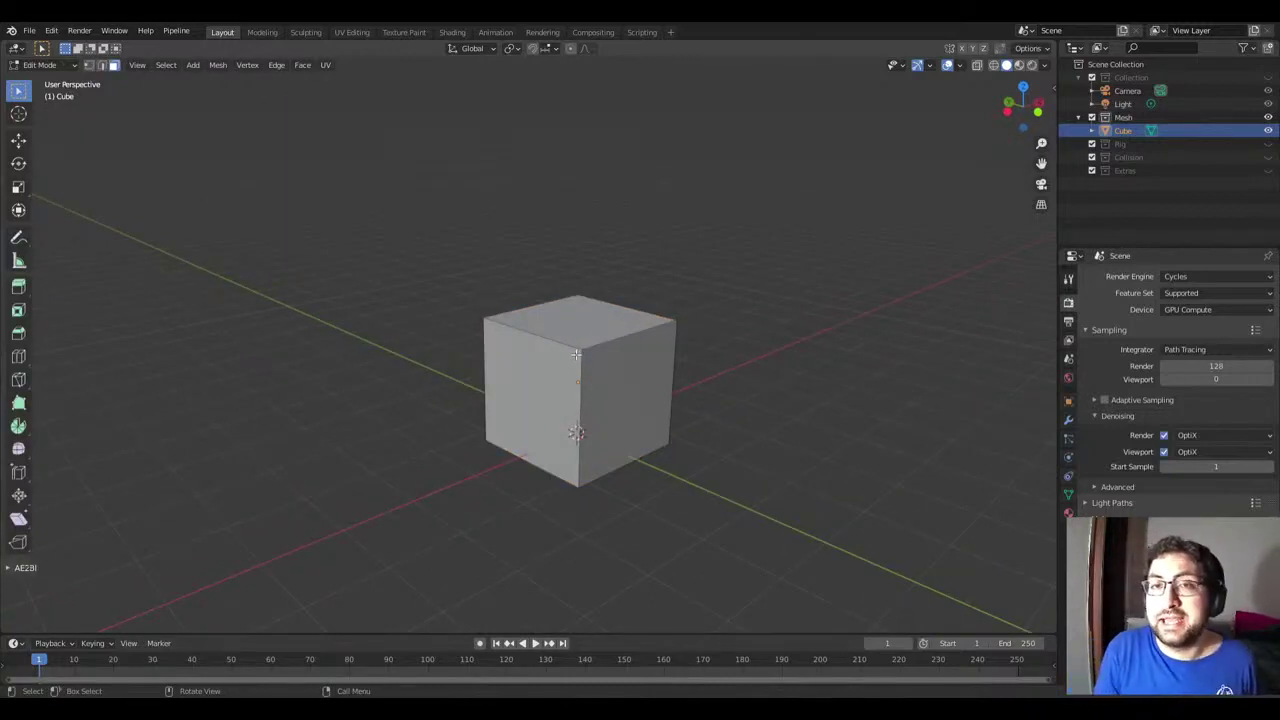
{"action": "key", "text": "1"}
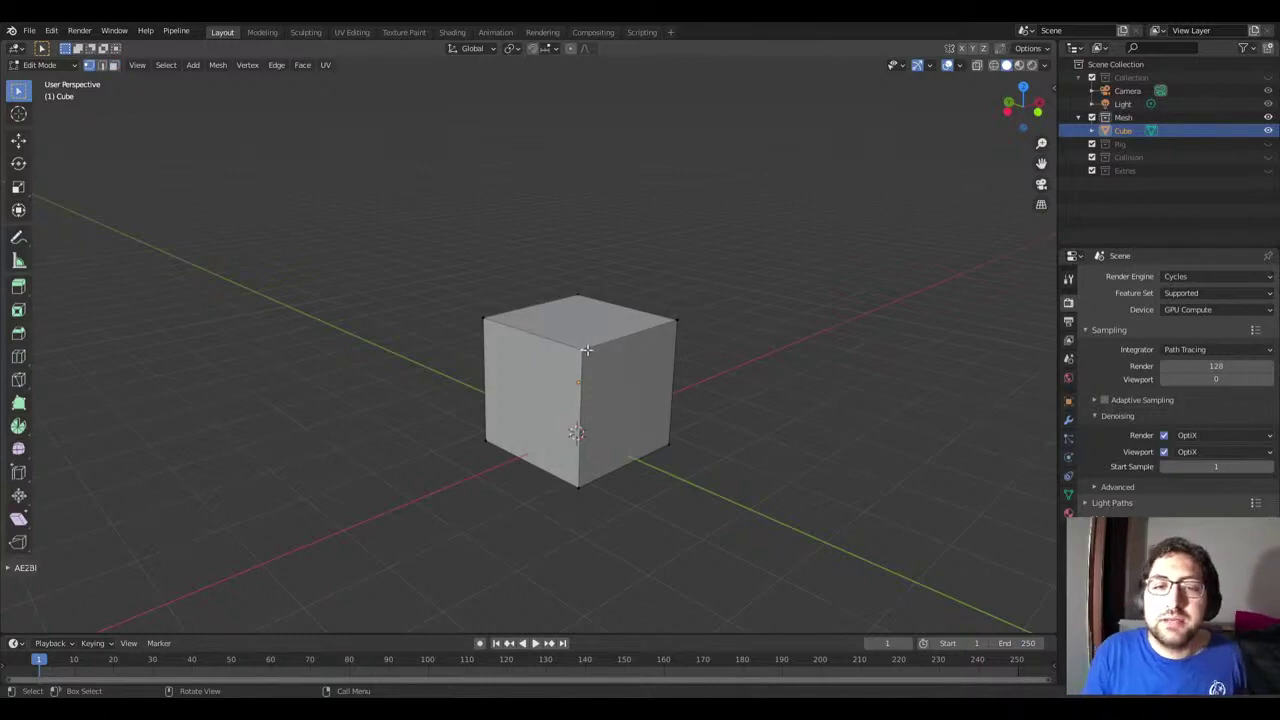
{"action": "left_click", "coordinate": [583, 349]}
{"action": "key", "text": "g"}
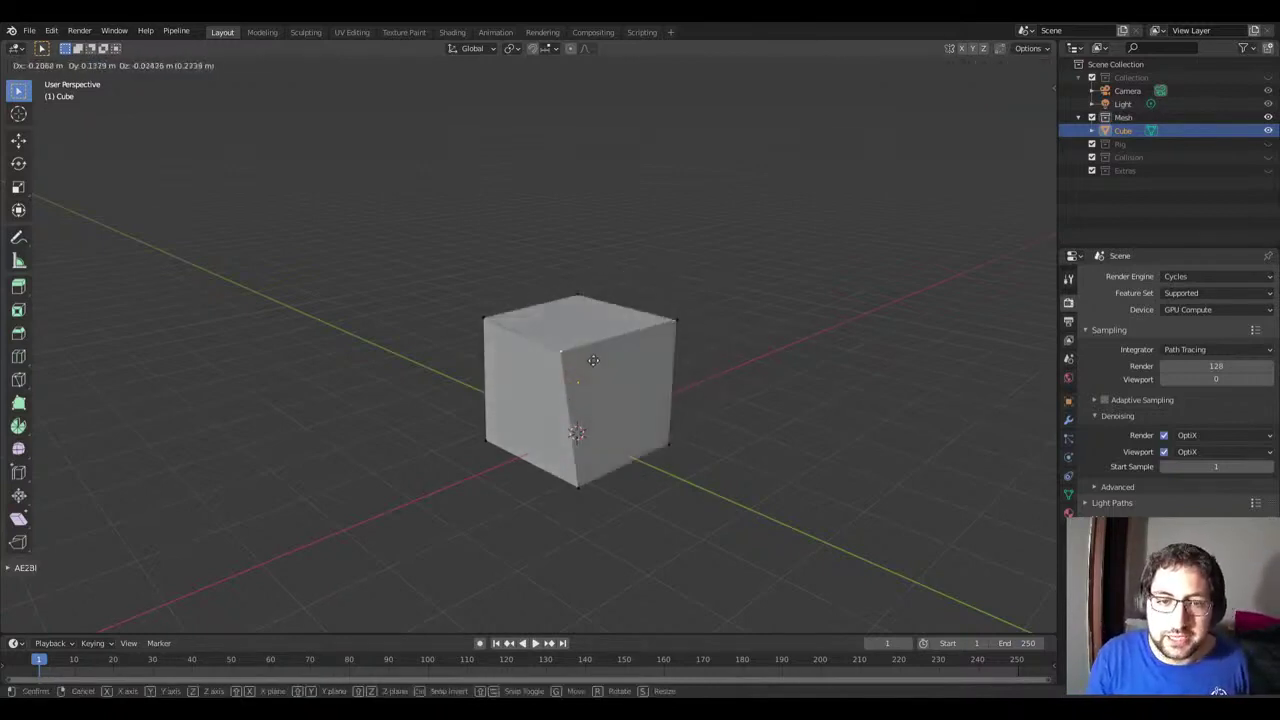
{"action": "key", "text": "Escape"}
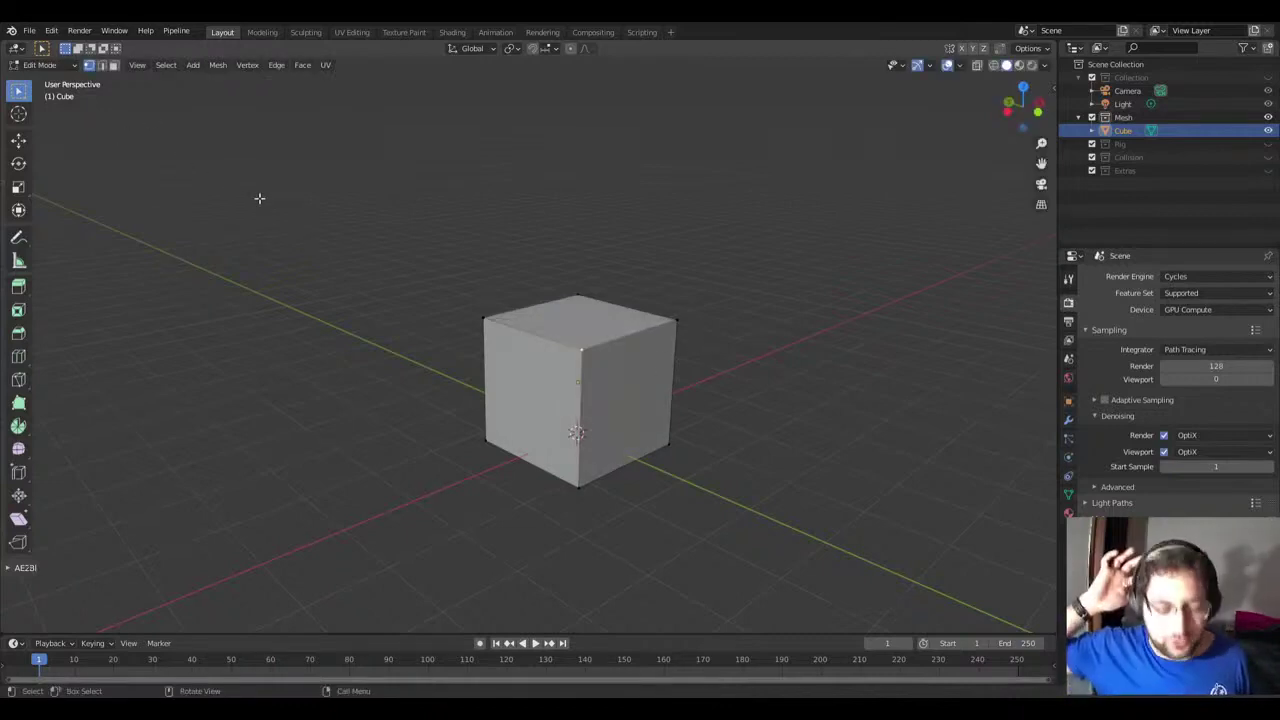
{"action": "key", "text": "2"}
{"action": "left_click", "coordinate": [550, 345]}
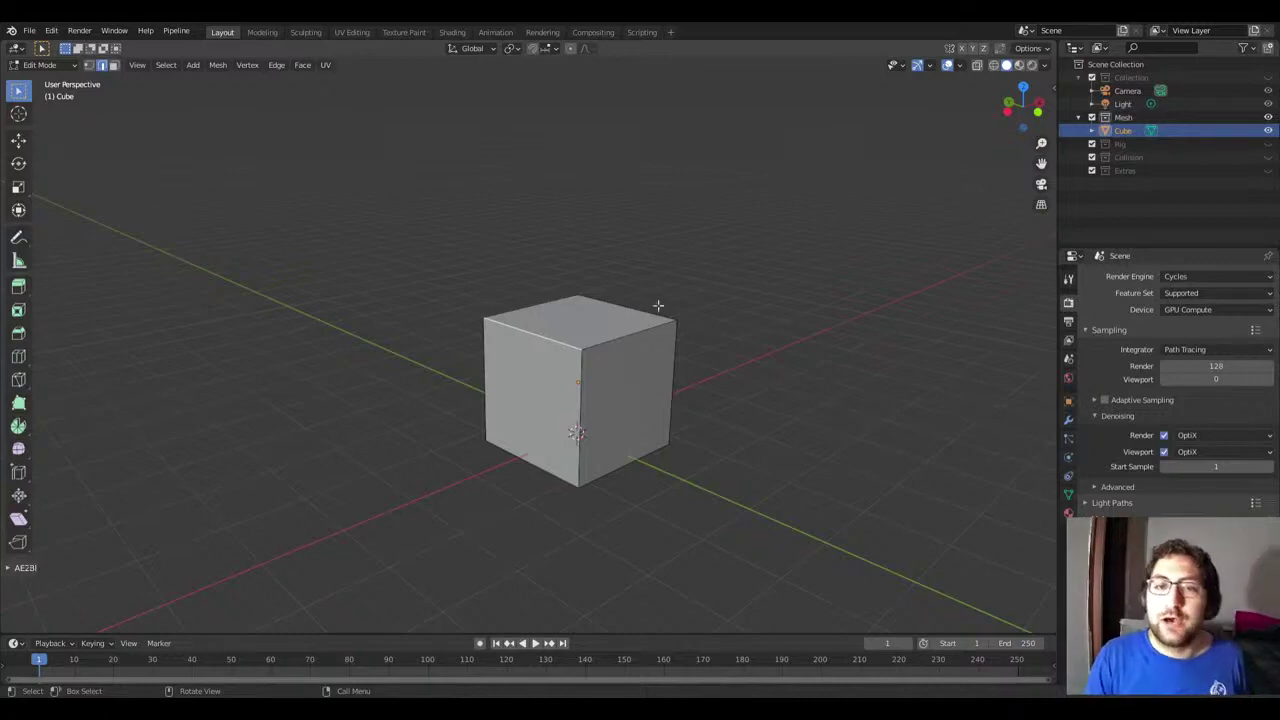
{"action": "key", "text": "g"}
{"action": "key", "text": "z"}
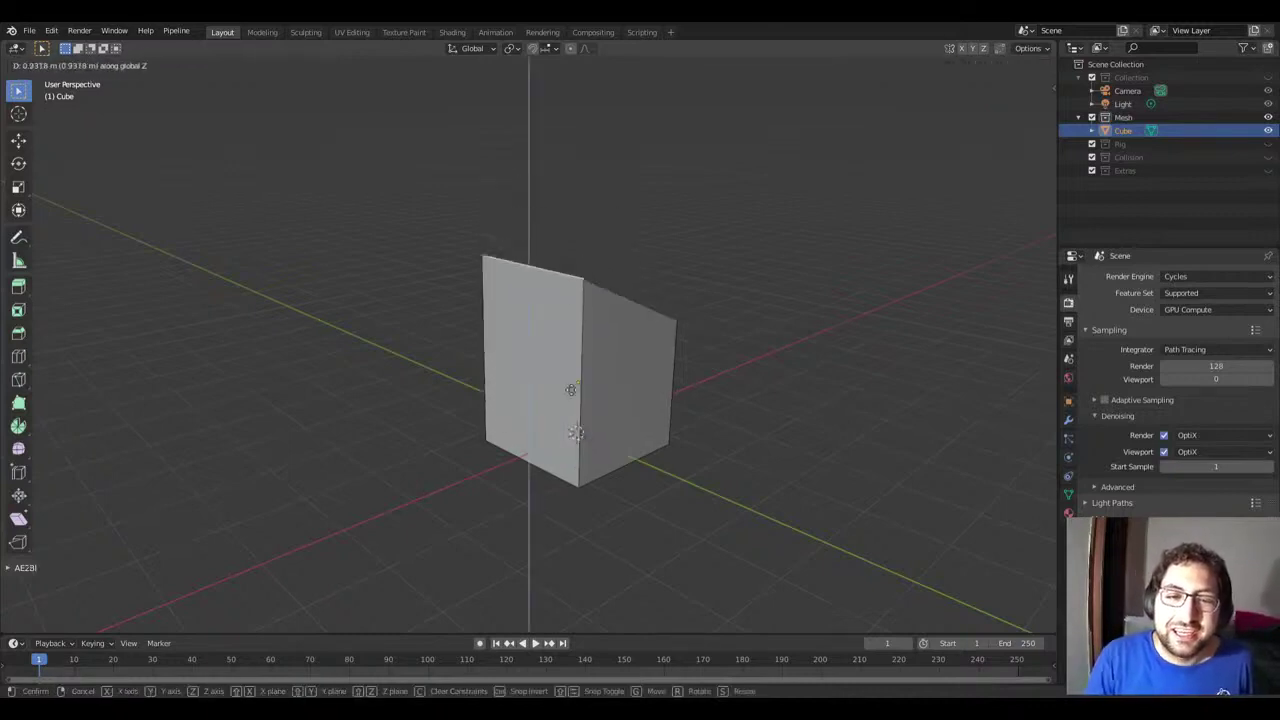
{"action": "key", "text": "Escape"}
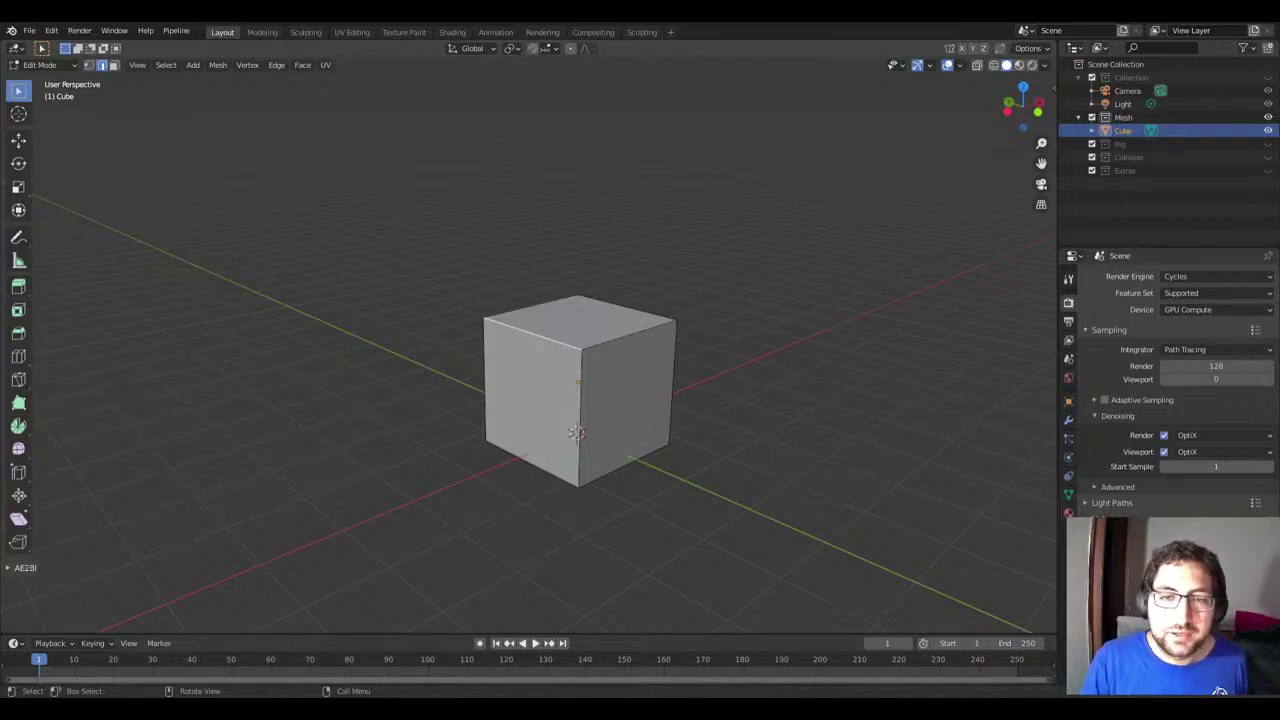
{"action": "key", "text": "g"}
{"action": "key", "text": "z"}
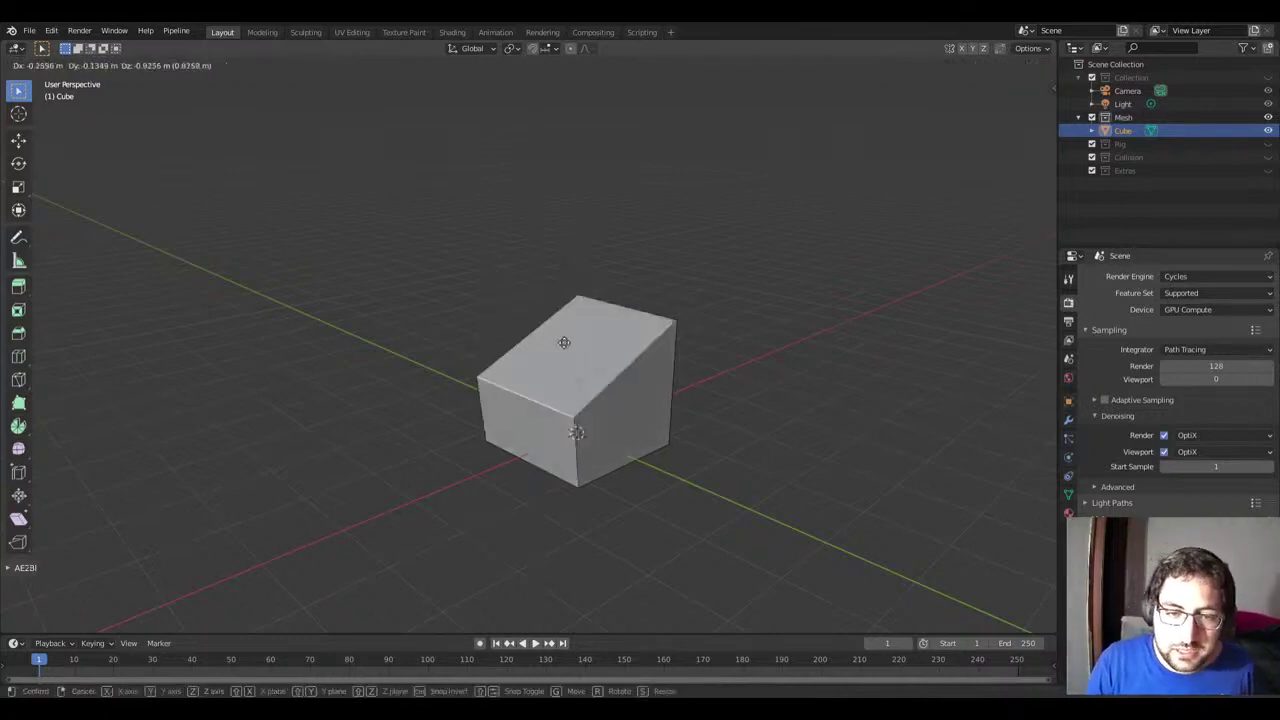
{"action": "key", "text": "Escape"}
{"action": "key", "text": "3"}
{"action": "left_click", "coordinate": [580, 314]}
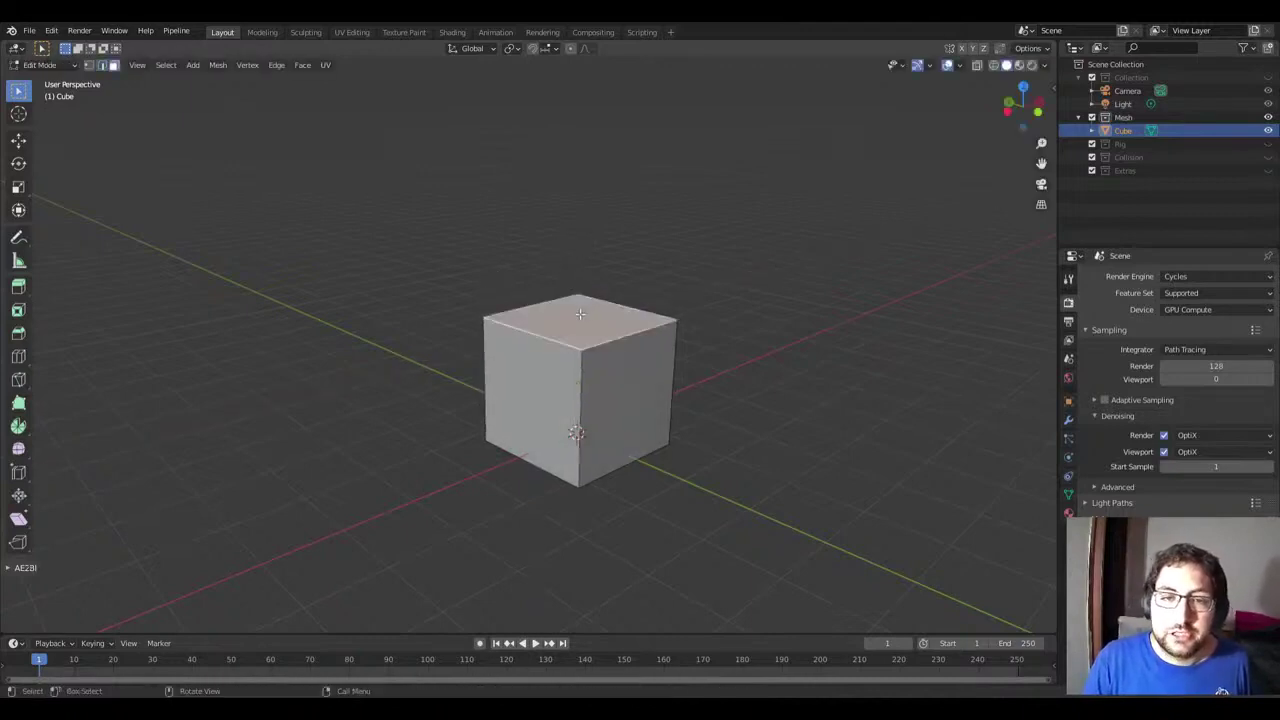
{"action": "key", "text": "g"}
{"action": "key", "text": "z"}
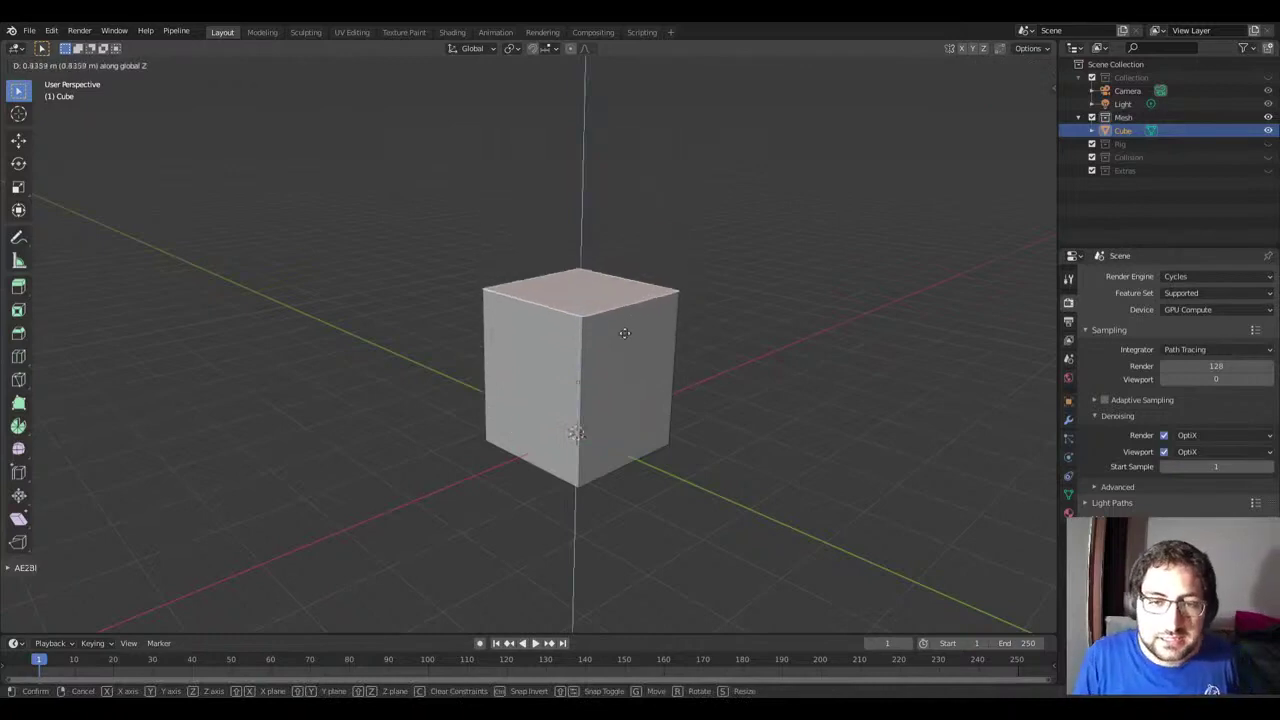
{"action": "key", "text": "Escape"}
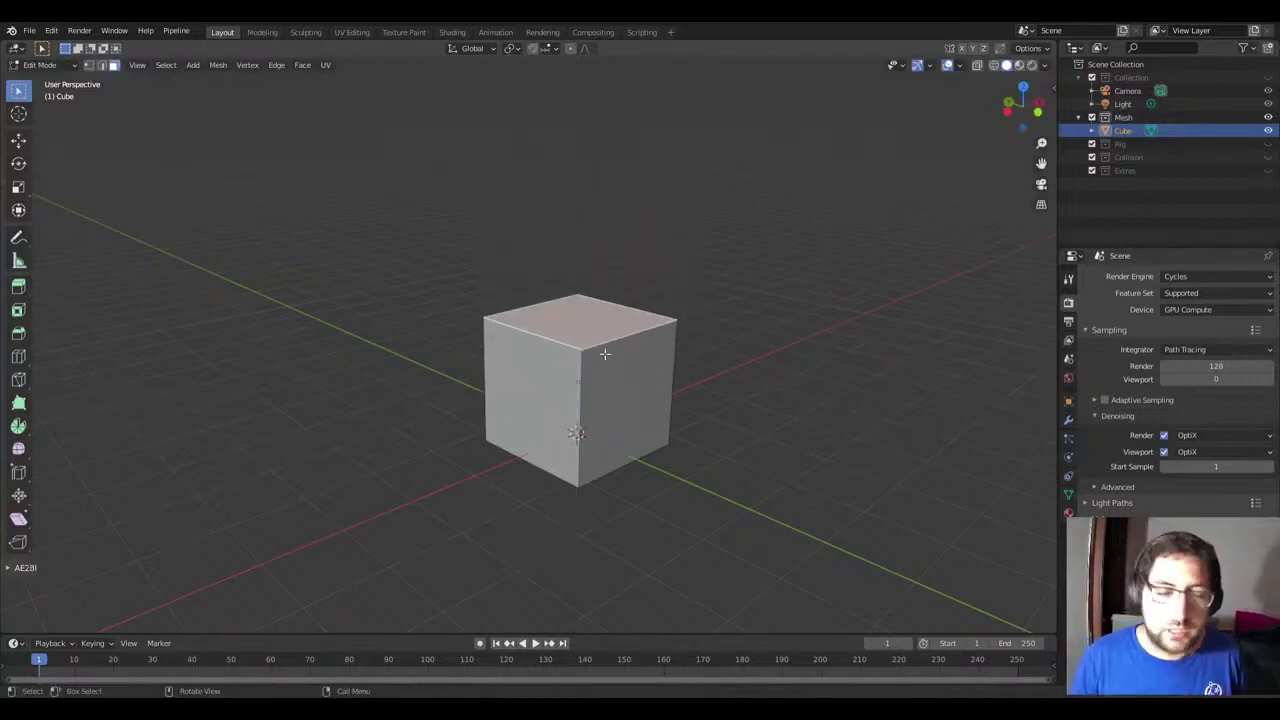
{"action": "key", "text": "1"}
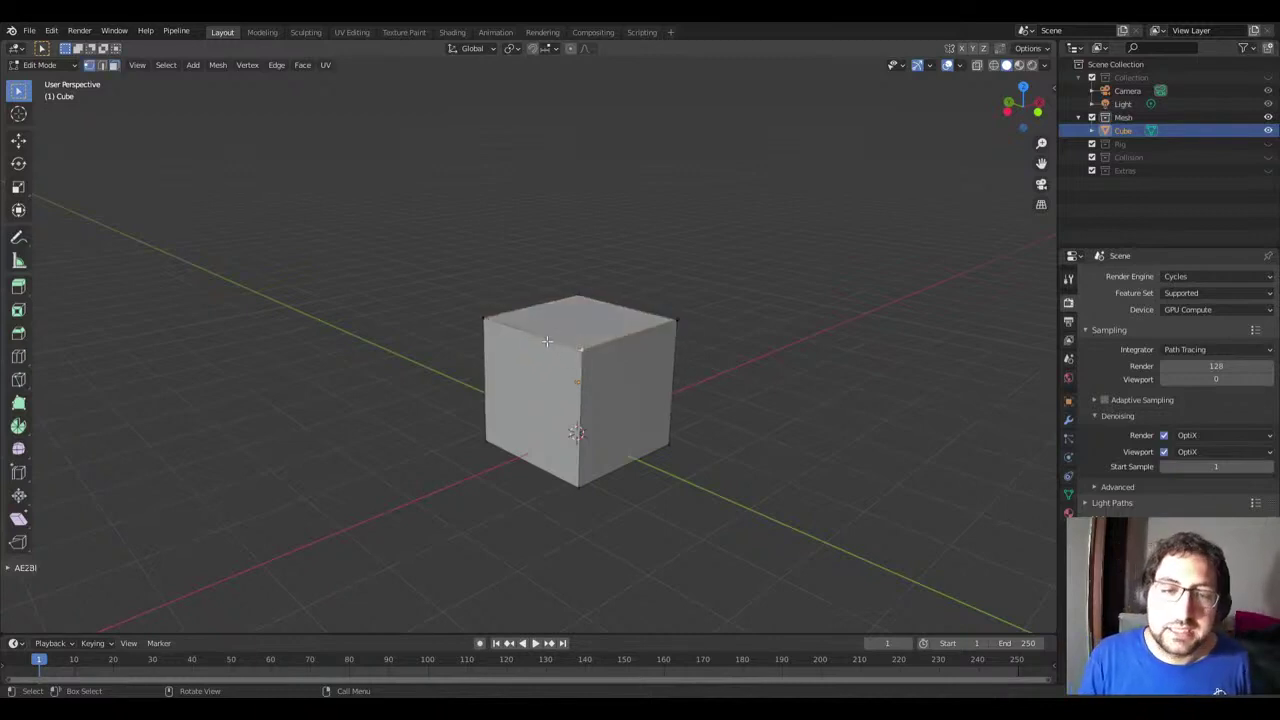
{"action": "key", "text": "2"}
{"action": "left_click", "coordinate": [545, 340]}
{"action": "key", "text": "3"}
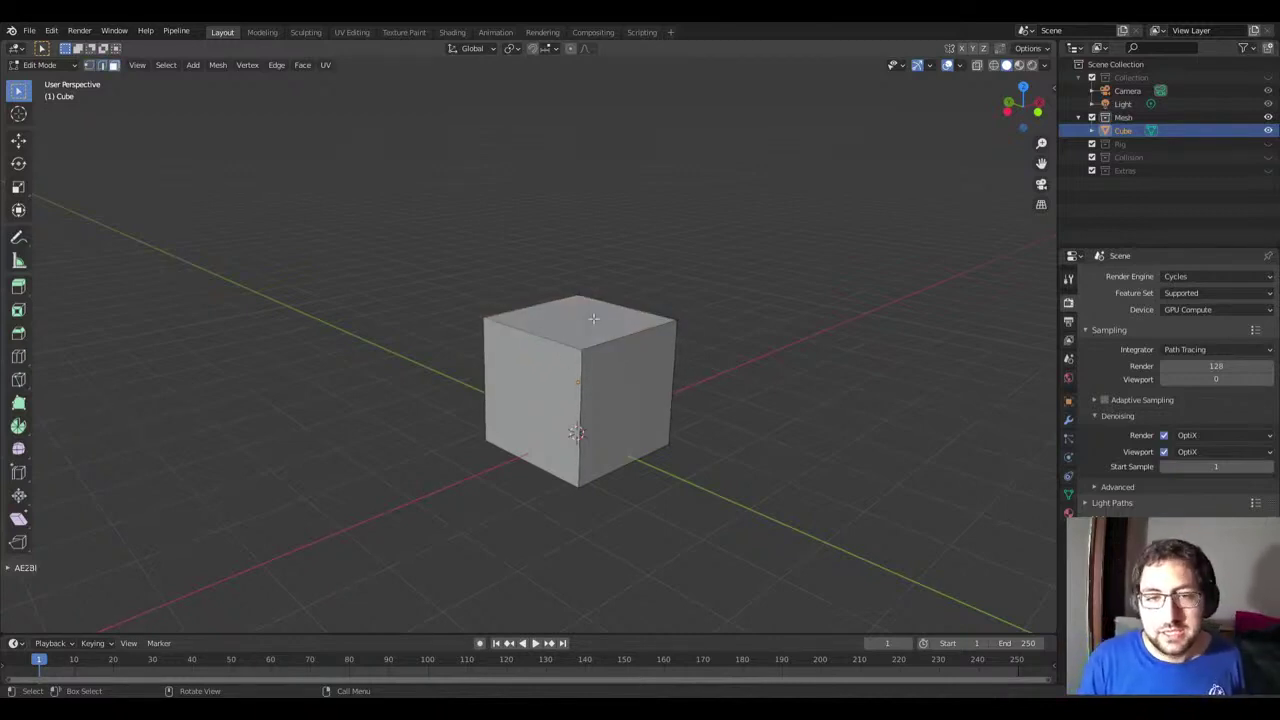
{"action": "left_click", "coordinate": [578, 323]}
{"action": "key", "text": "g"}
{"action": "key", "text": "z"}
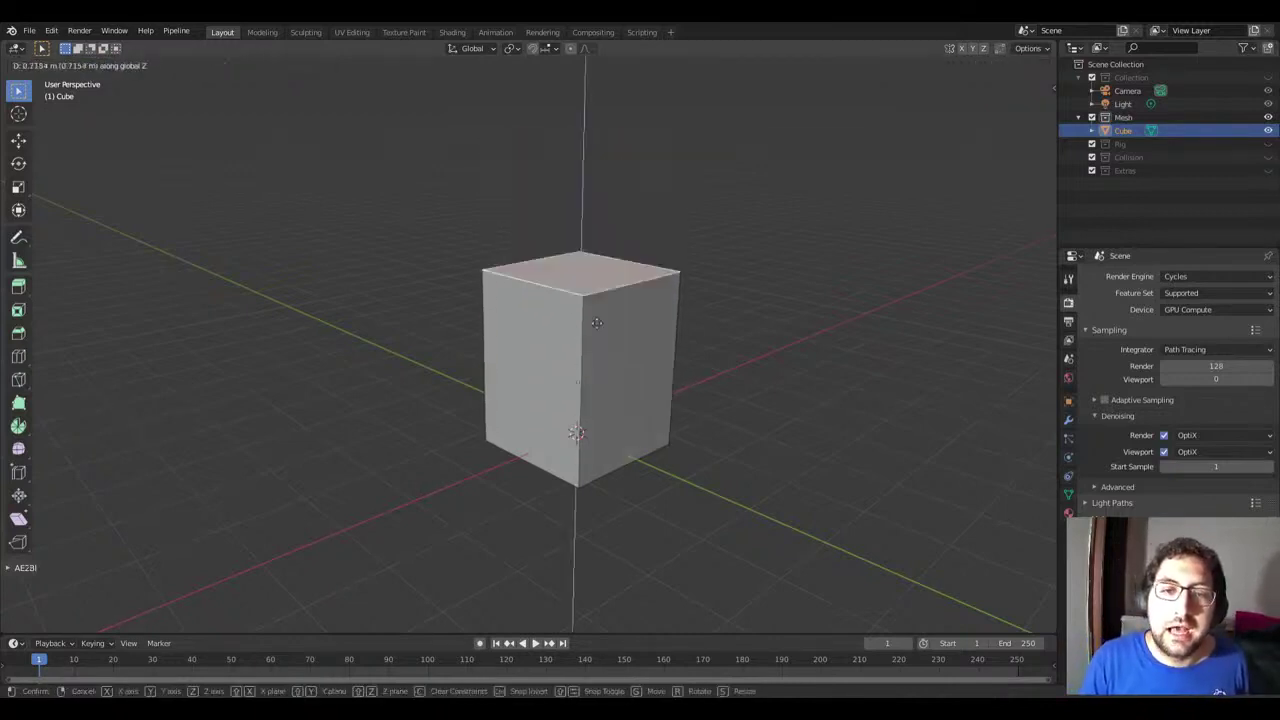
{"action": "left_click", "coordinate": [568, 302]}
{"action": "key", "text": "ctrl+z"}
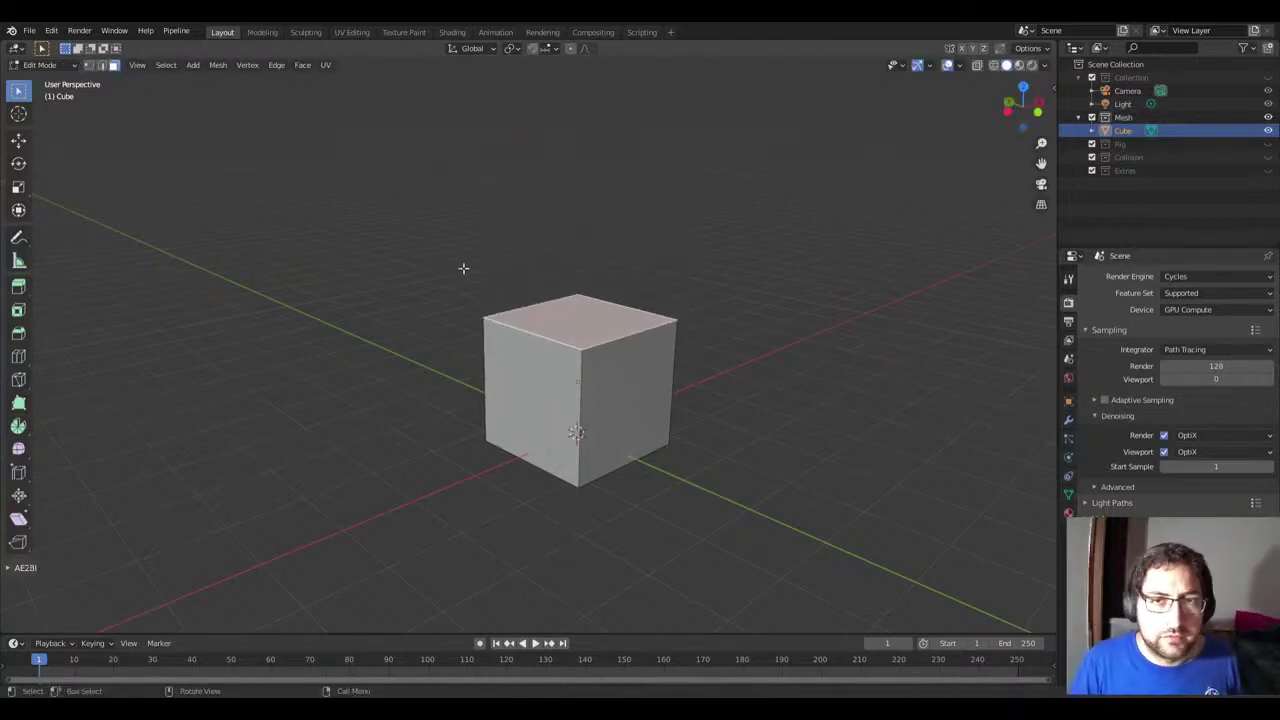
{"action": "key", "text": "2"}
{"action": "key", "text": "1"}
{"action": "key", "text": "2"}
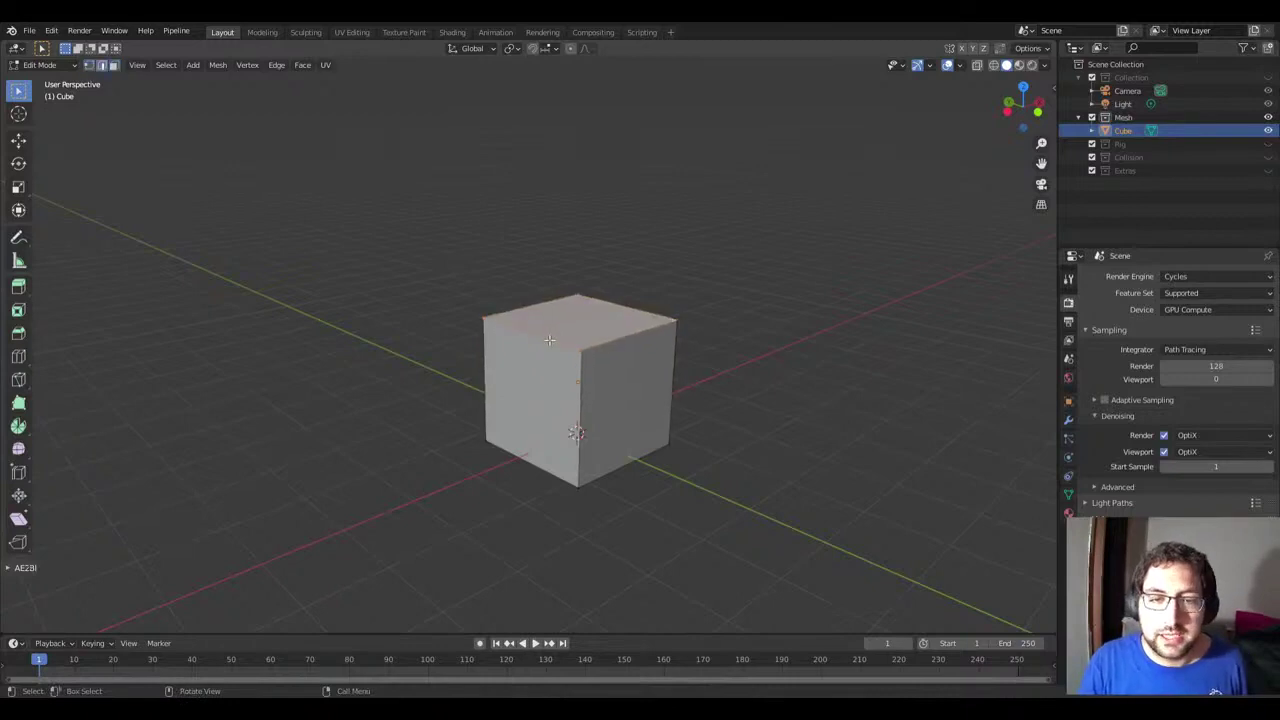
{"action": "key", "text": "1"}
{"action": "key", "text": "2"}
{"action": "key", "text": "1"}
{"action": "key", "text": "2"}
{"action": "key", "text": "3"}
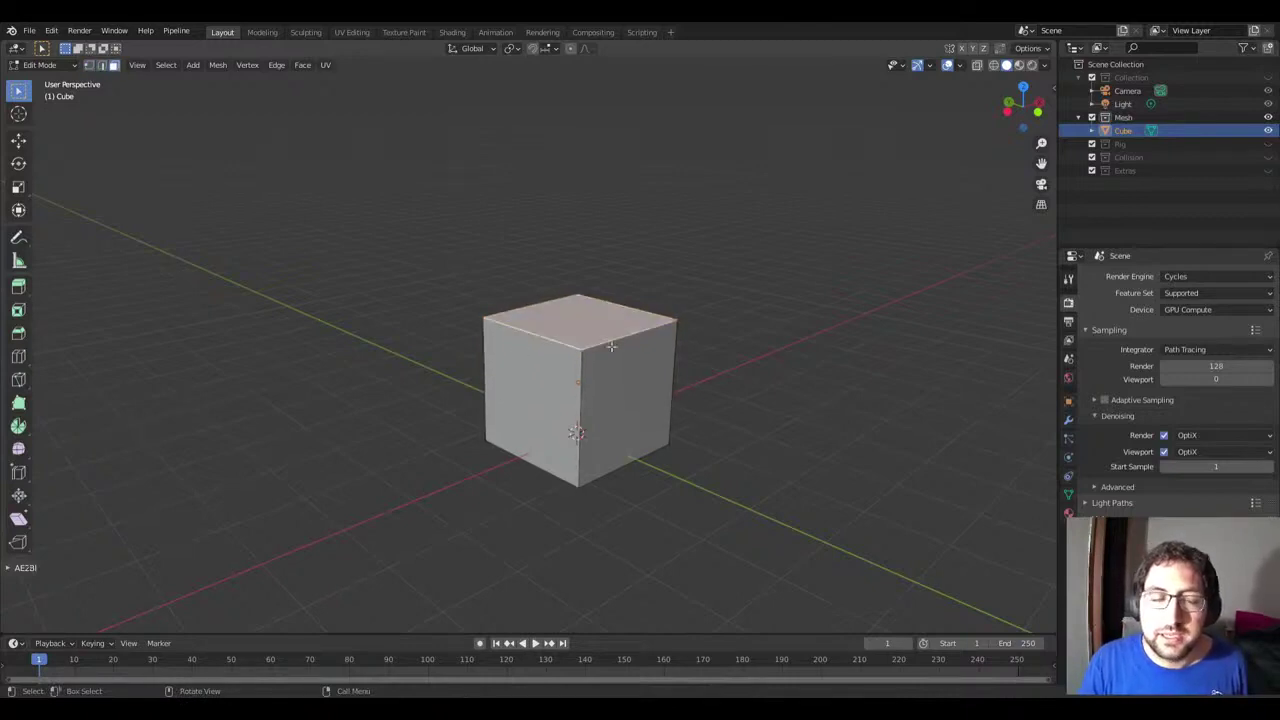
{"action": "key", "text": "1"}
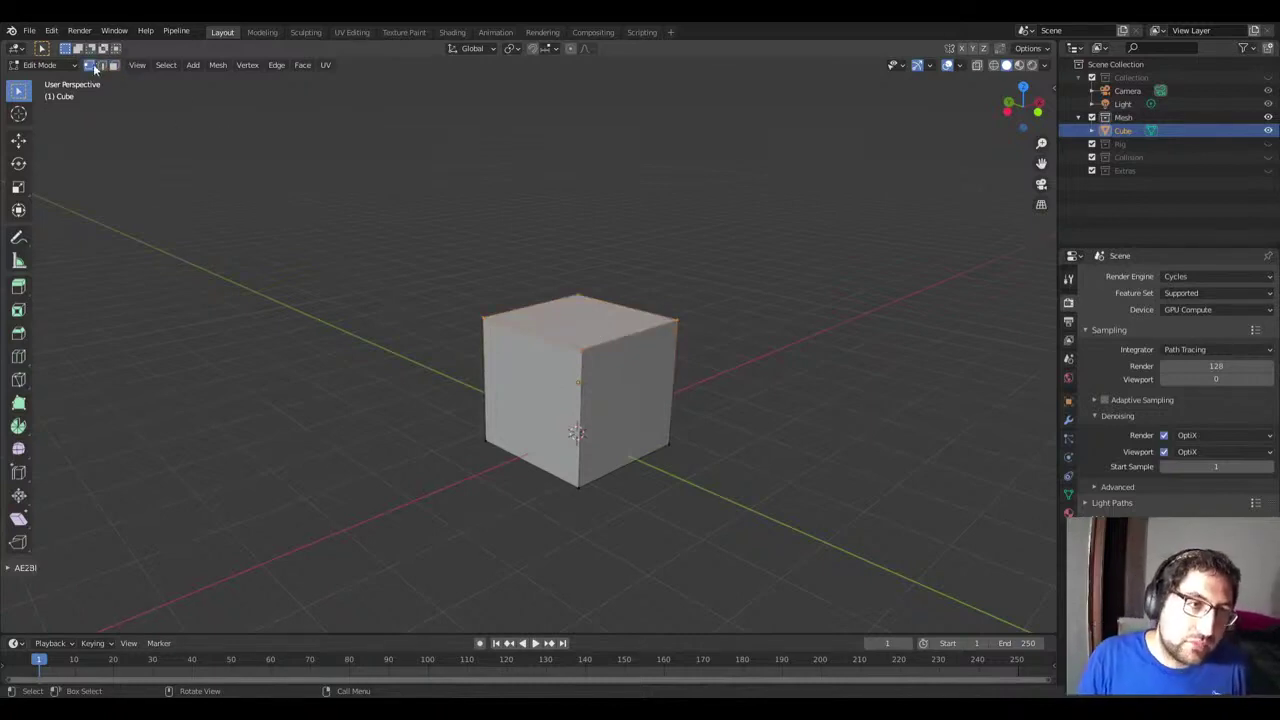
{"action": "left_click", "coordinate": [103, 67]}
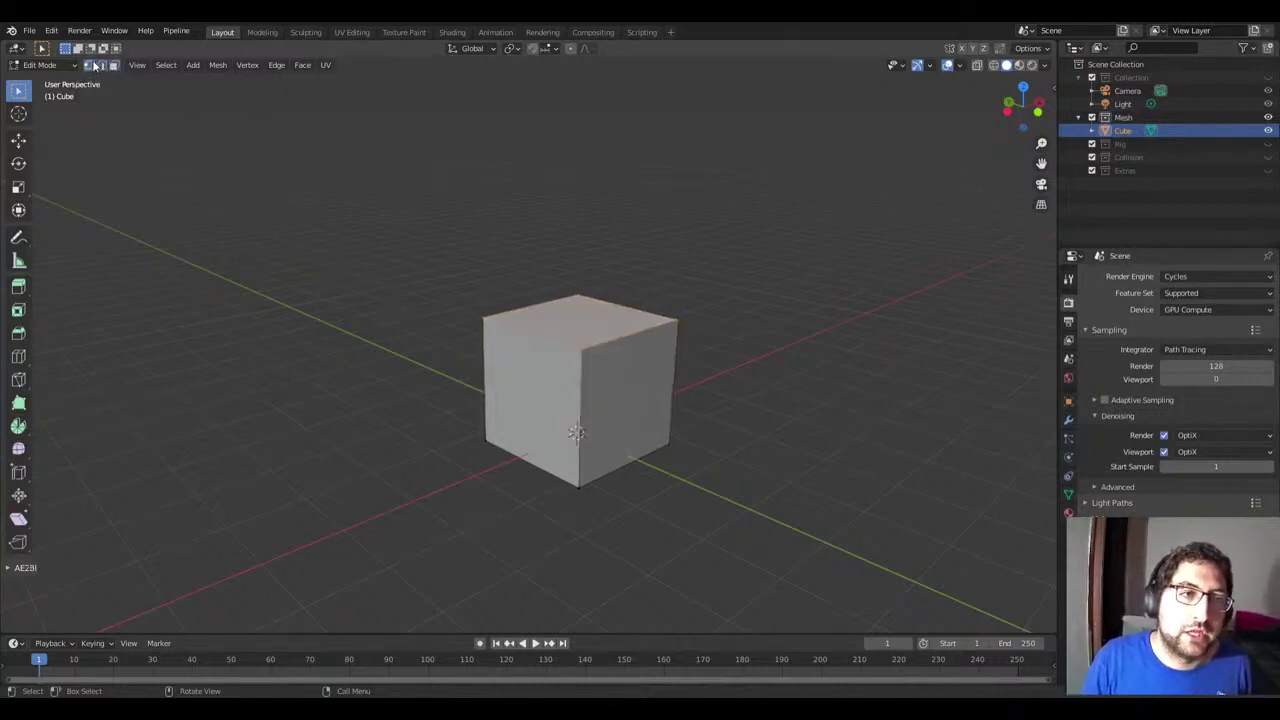
{"action": "left_click", "coordinate": [114, 67]}
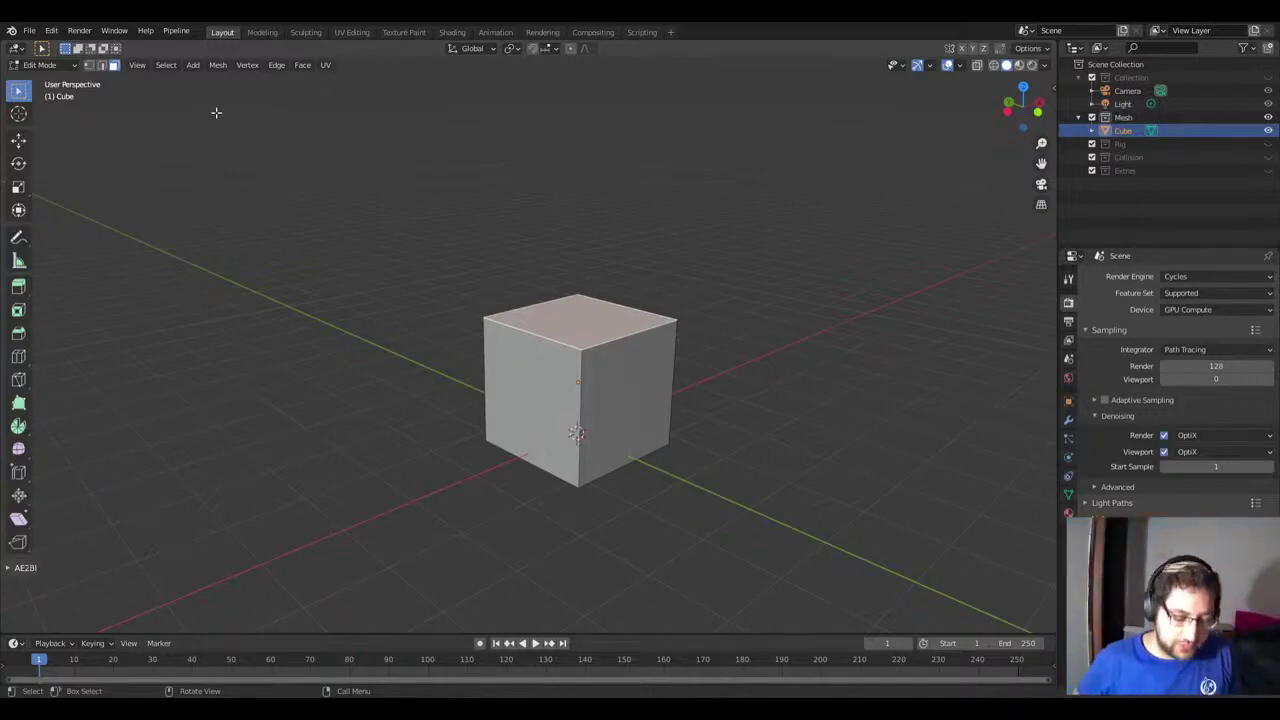
{"action": "key", "text": "ctrl+z"}
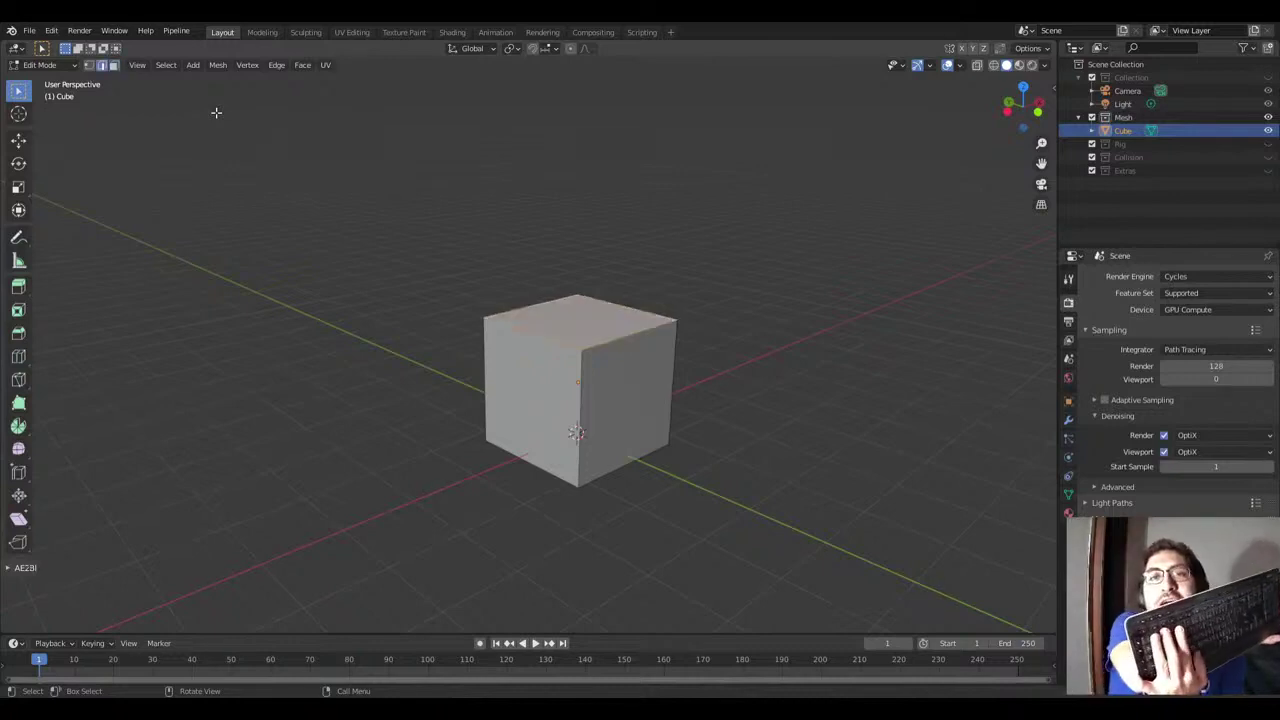
{"action": "key", "text": "ctrl+shift+z"}
{"action": "key", "text": "ctrl+z"}
{"action": "key", "text": "ctrl+shift+z"}
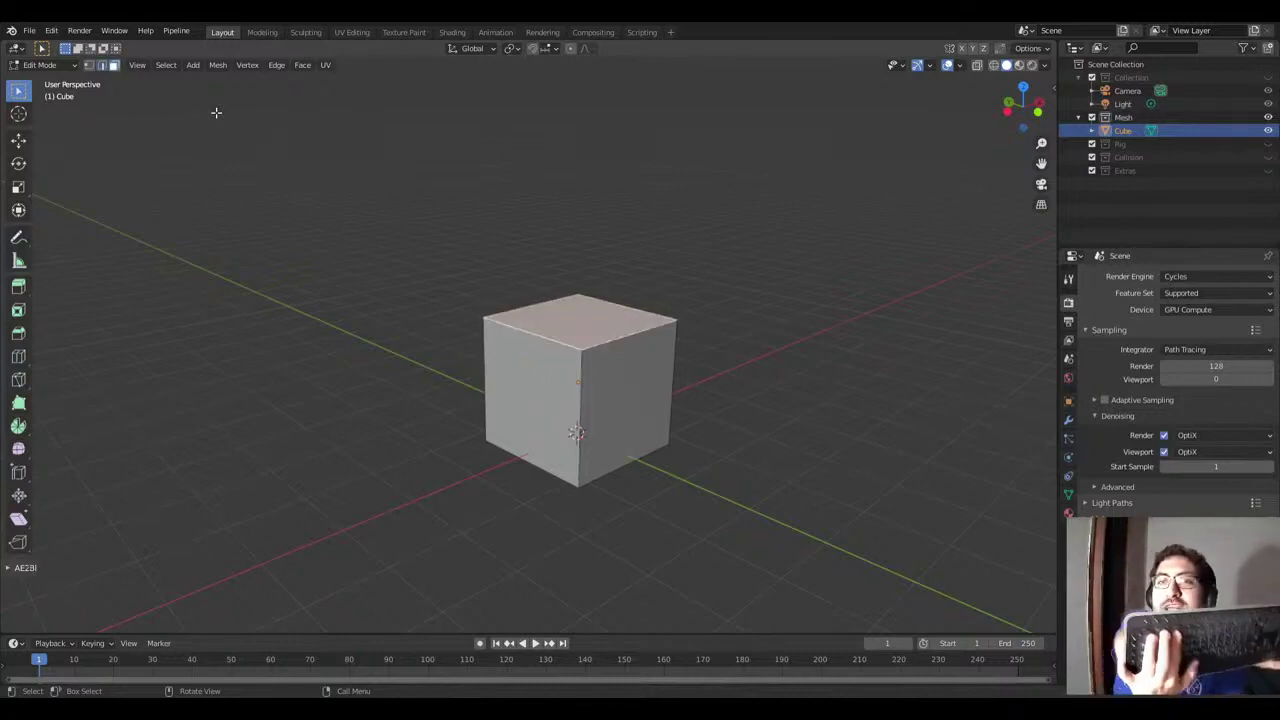
{"action": "key", "text": "space"}
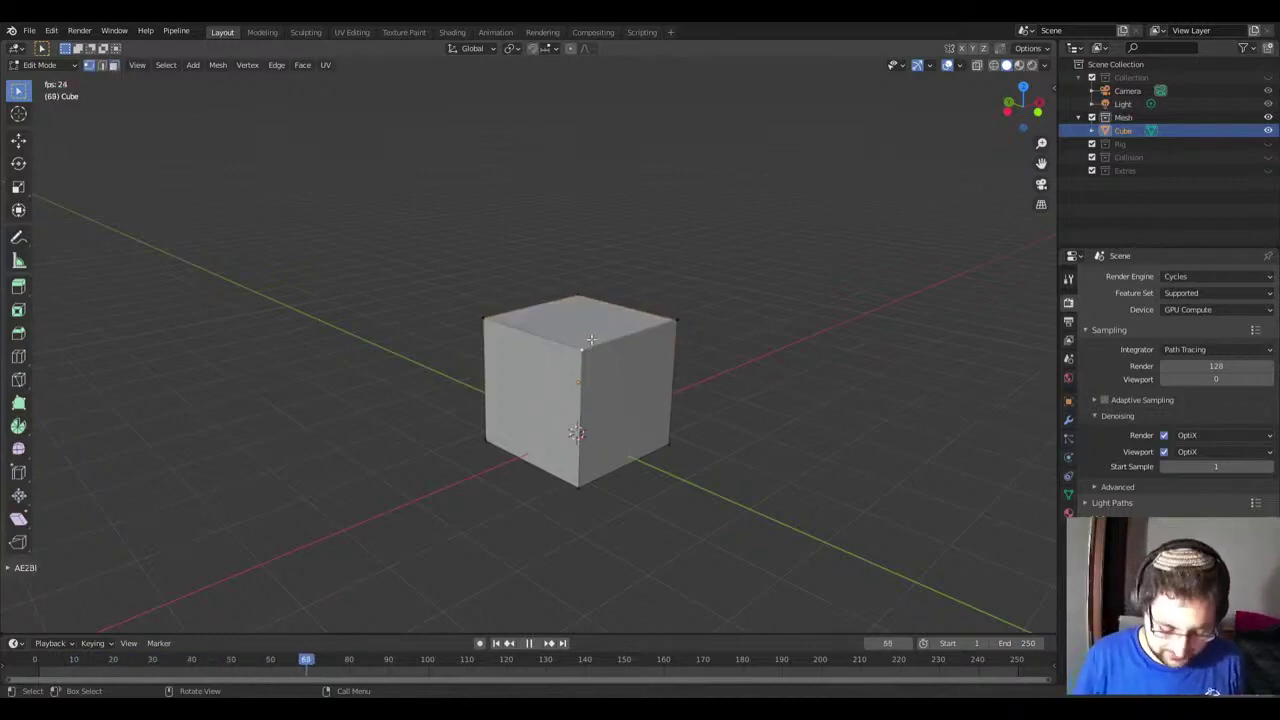
{"action": "key", "text": "space"}
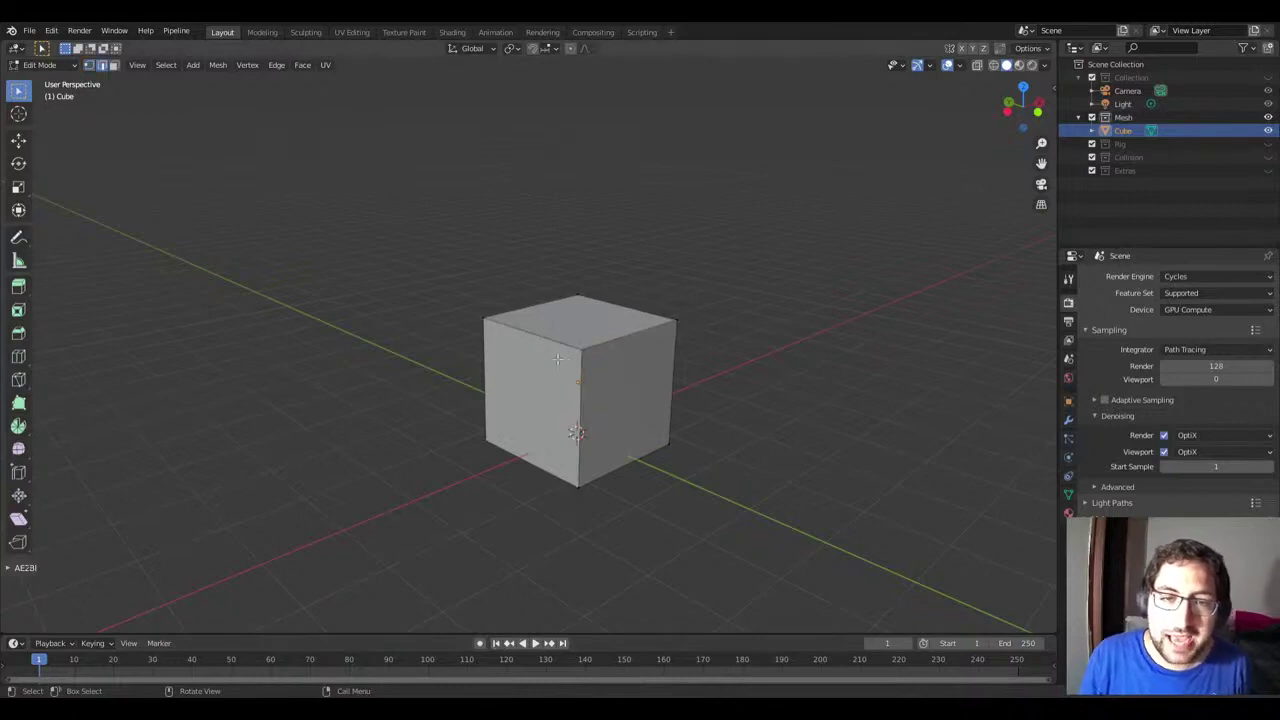
{"action": "key", "text": "g"}
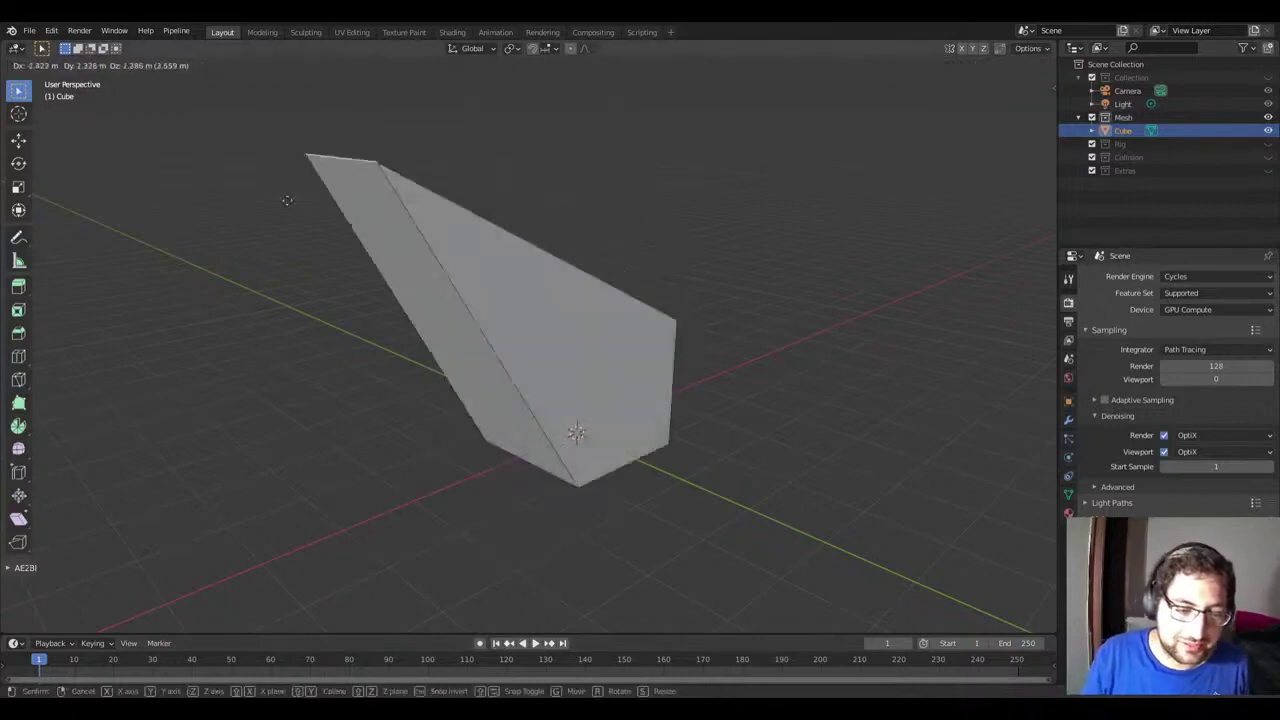
{"action": "key", "text": "Escape"}
{"action": "key", "text": "g"}
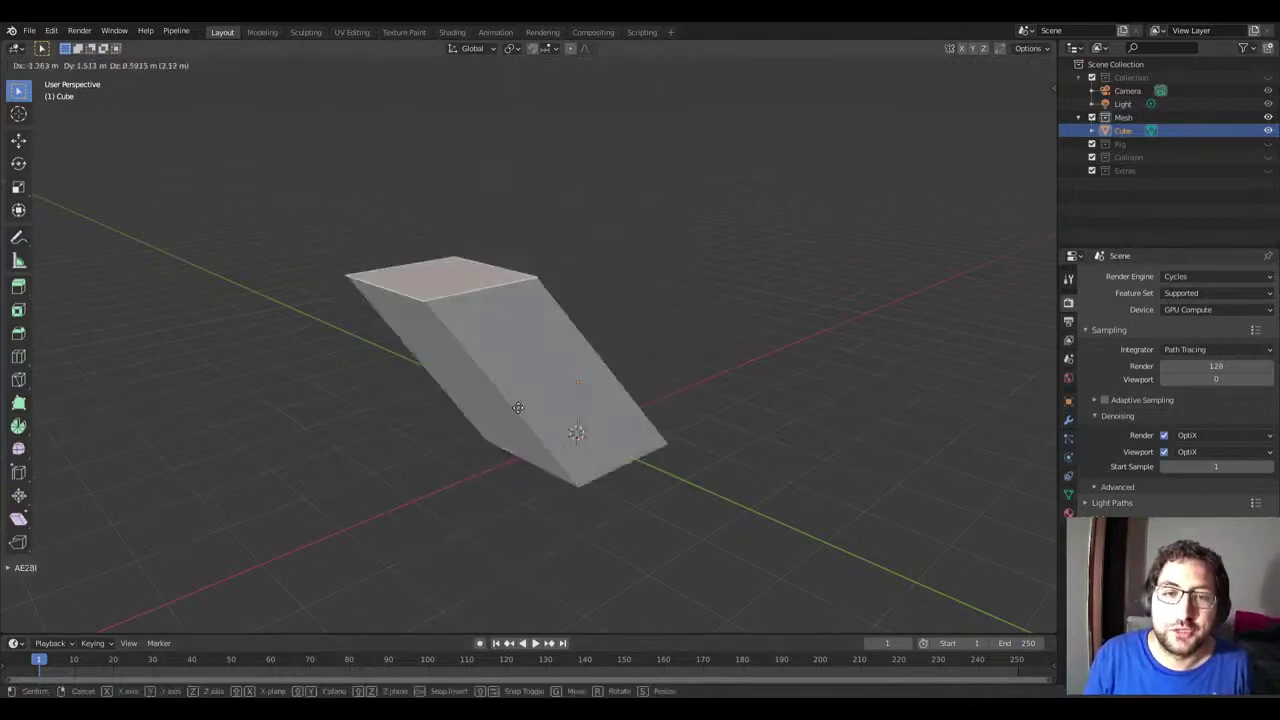
{"action": "key", "text": "Escape"}
{"action": "middle_click_drag", "start_coordinate": [634, 414], "coordinate": [503, 366]}
{"action": "scroll", "coordinate": [568, 393], "scroll_direction": "down", "scroll_amount": 2}
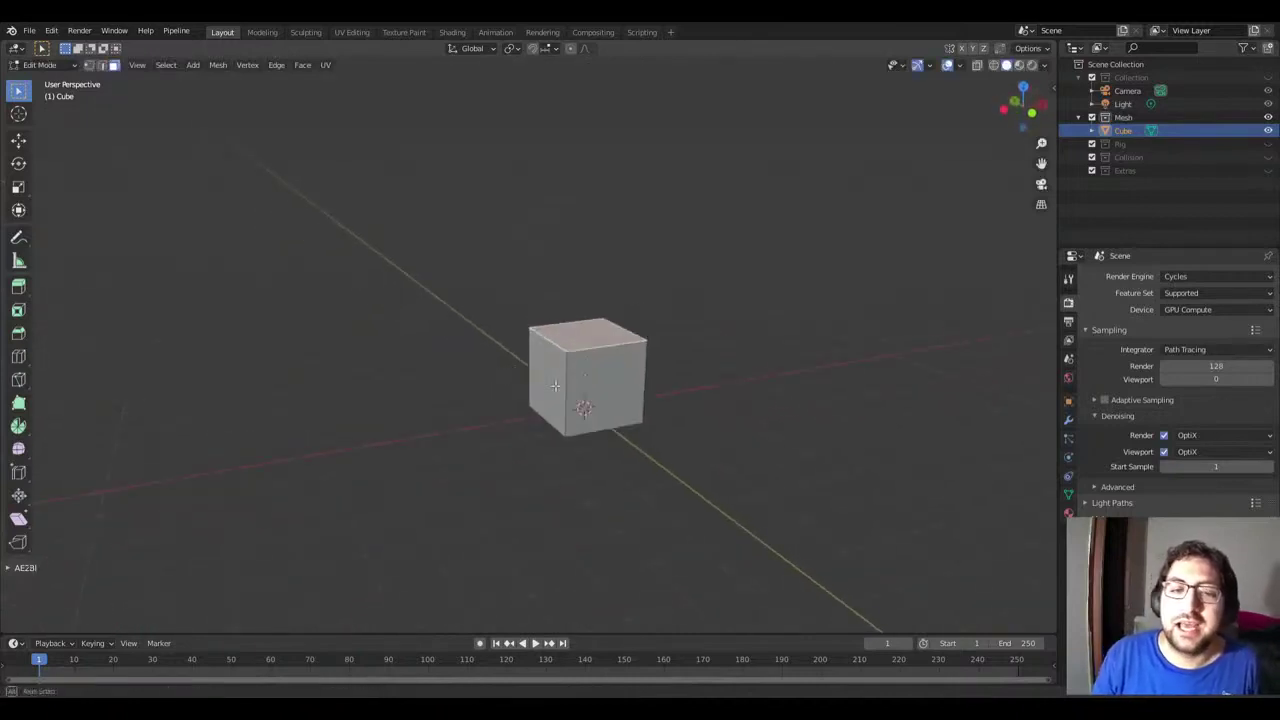
{"action": "scroll", "coordinate": [568, 393], "scroll_direction": "up", "scroll_amount": 3}
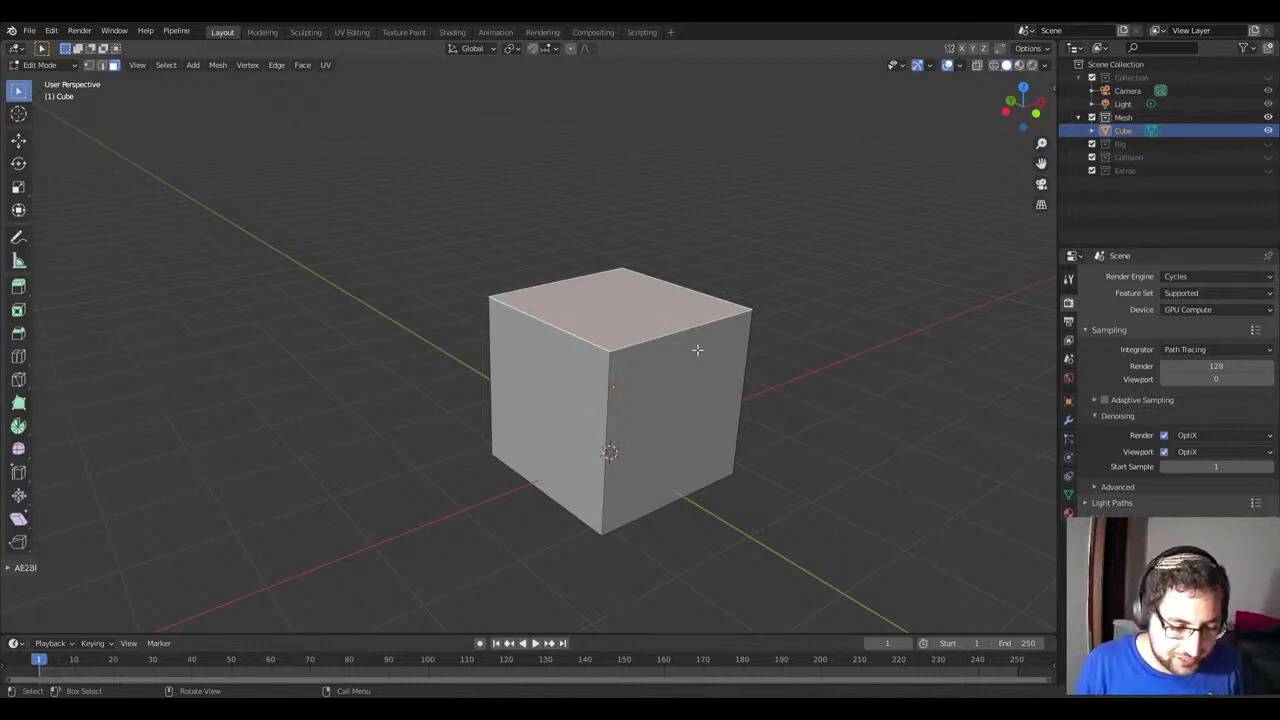
Step: Try several moves of the top face, cancelling each one
{"action": "key", "text": "g"}
{"action": "key", "text": "Escape"}
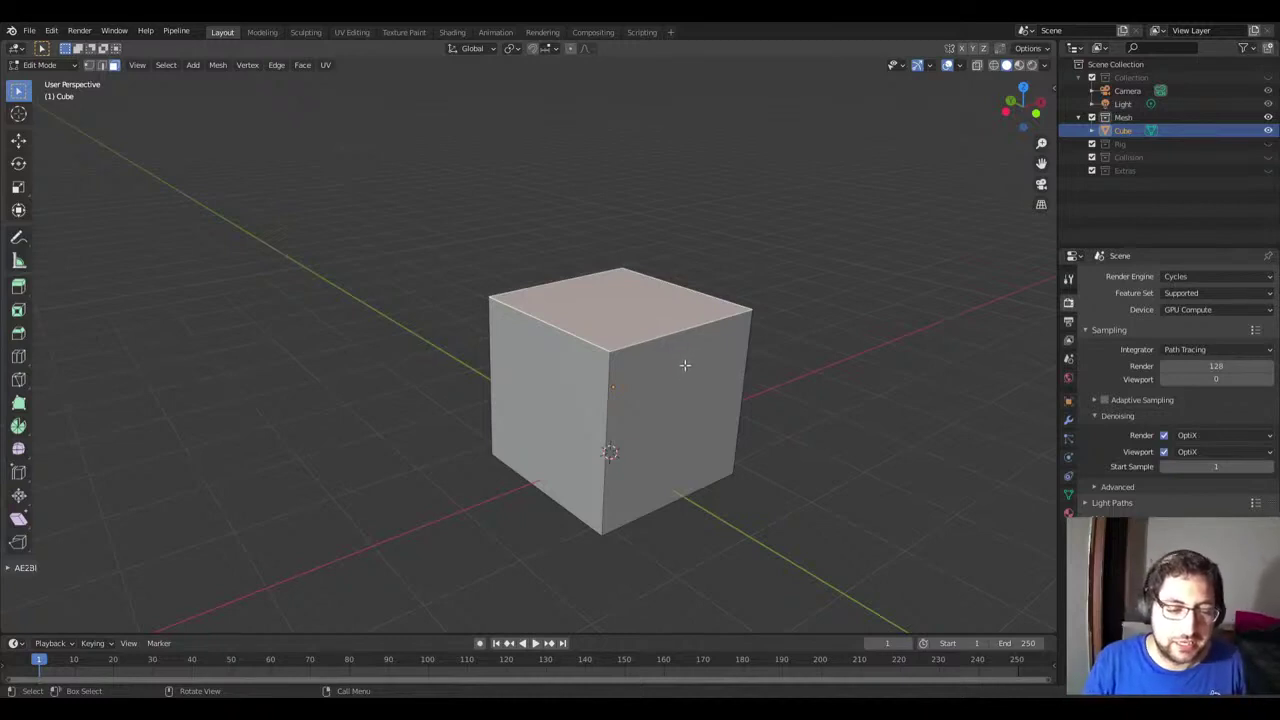
{"action": "key", "text": "g"}
{"action": "key", "text": "Escape"}
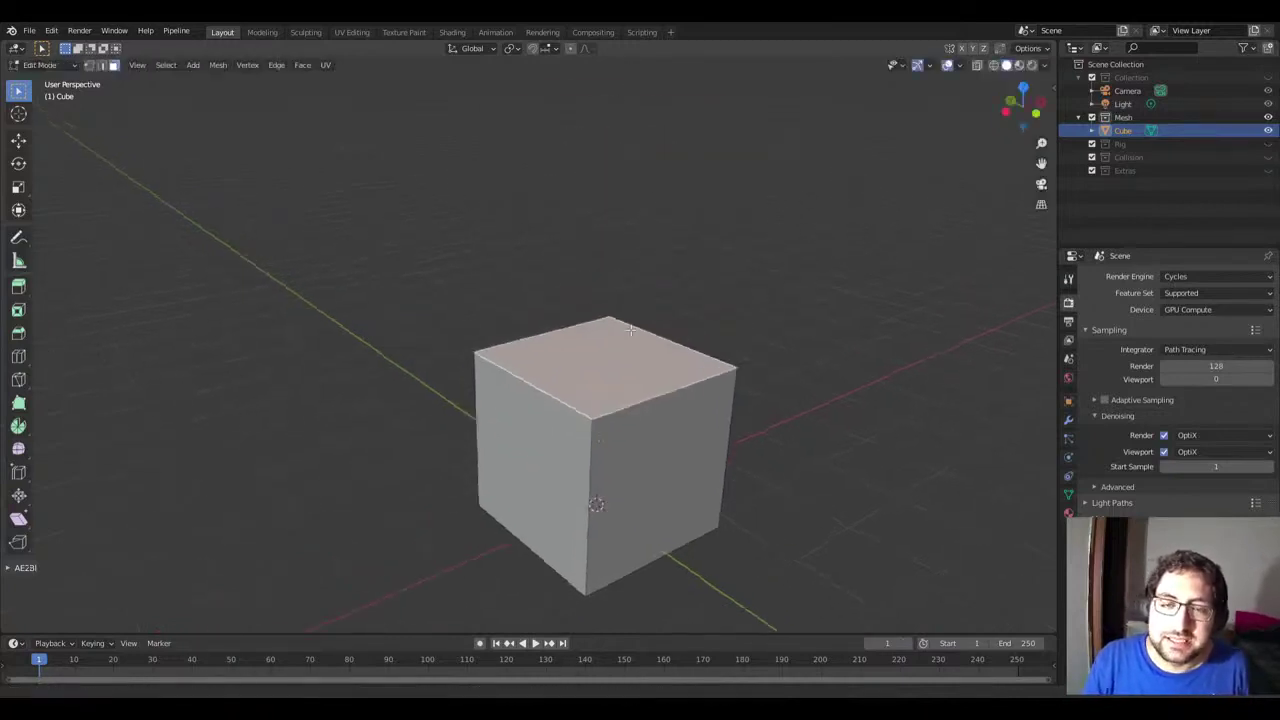
{"action": "key", "text": "g"}
{"action": "key", "text": "z"}
{"action": "key", "text": "Escape"}
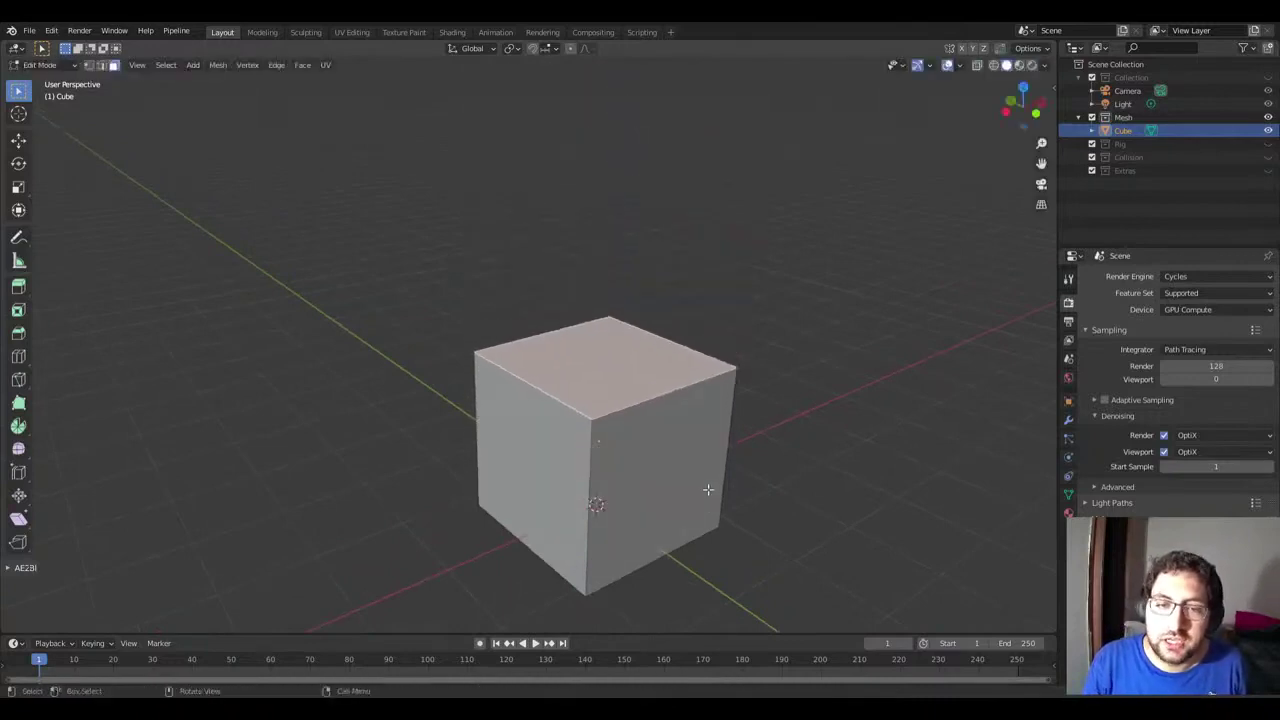
{"action": "scroll", "coordinate": [630, 300], "scroll_direction": "down", "scroll_amount": 2}
Step: Raise the box's top face along Z to about 1.086 m
{"action": "key", "text": "g"}
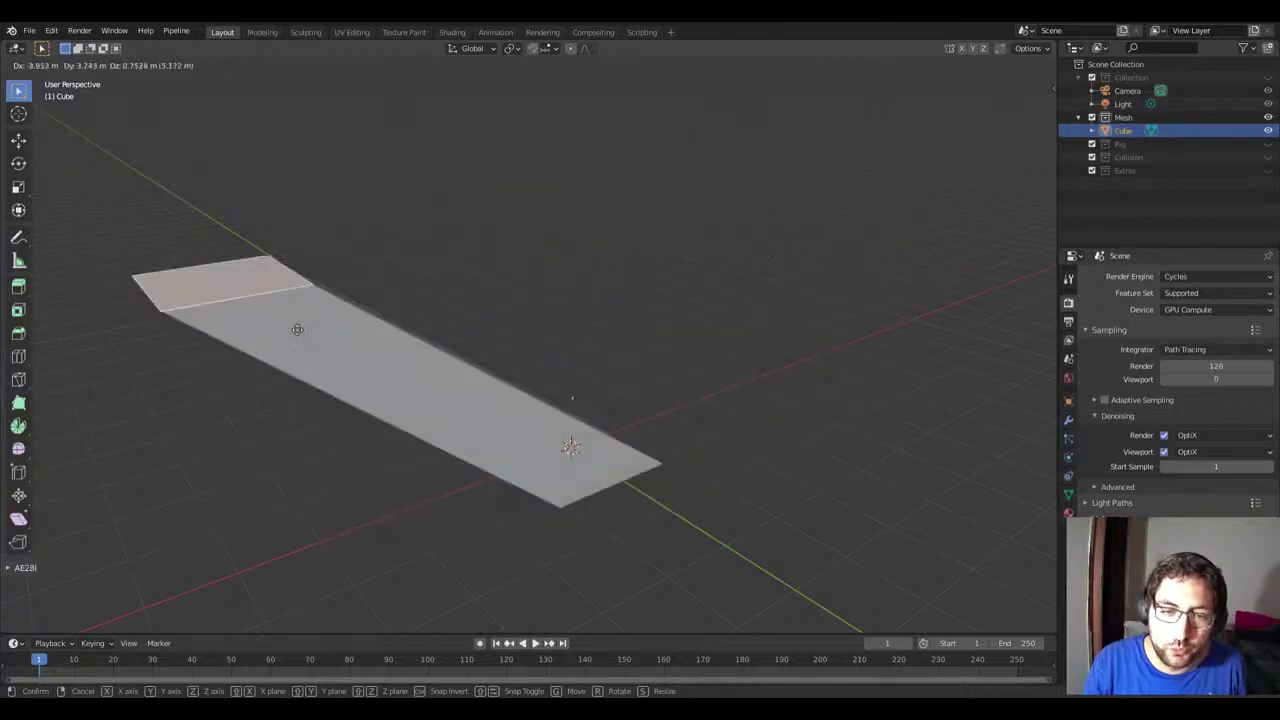
{"action": "key", "text": "z"}
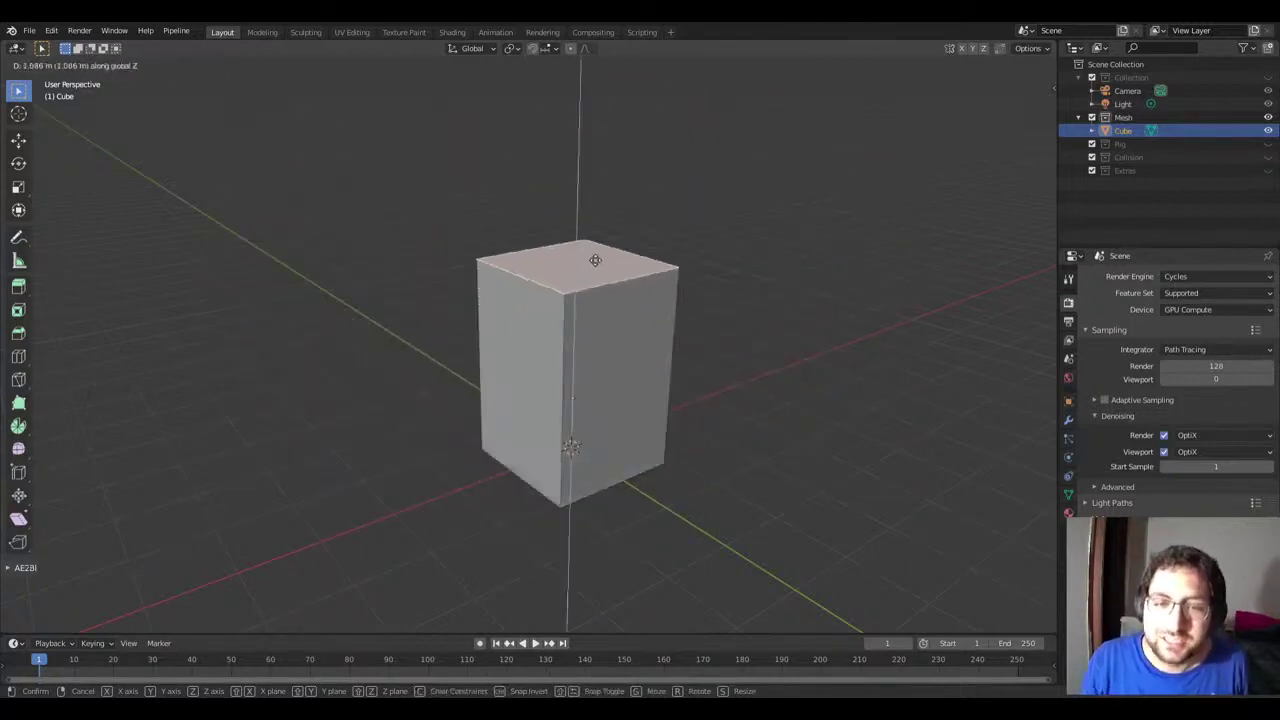
{"action": "left_click", "coordinate": [605, 180]}
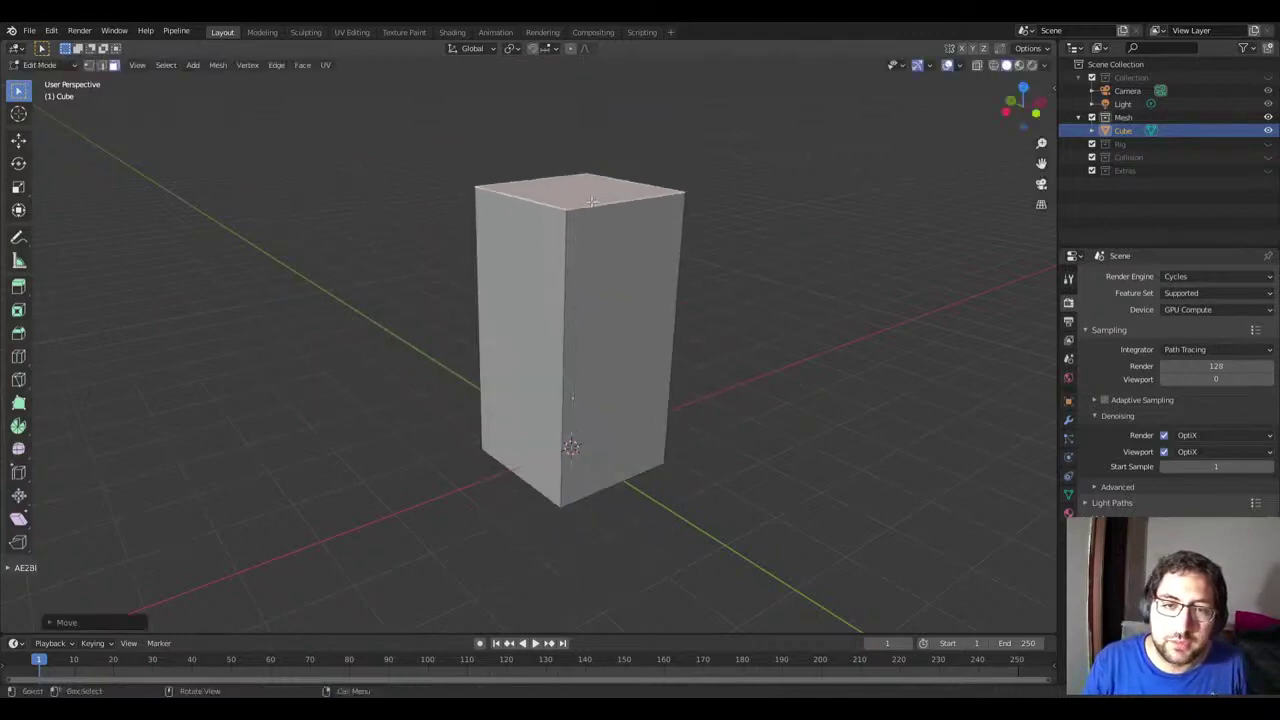
{"action": "middle_click_drag", "start_coordinate": [605, 185], "coordinate": [623, 287]}
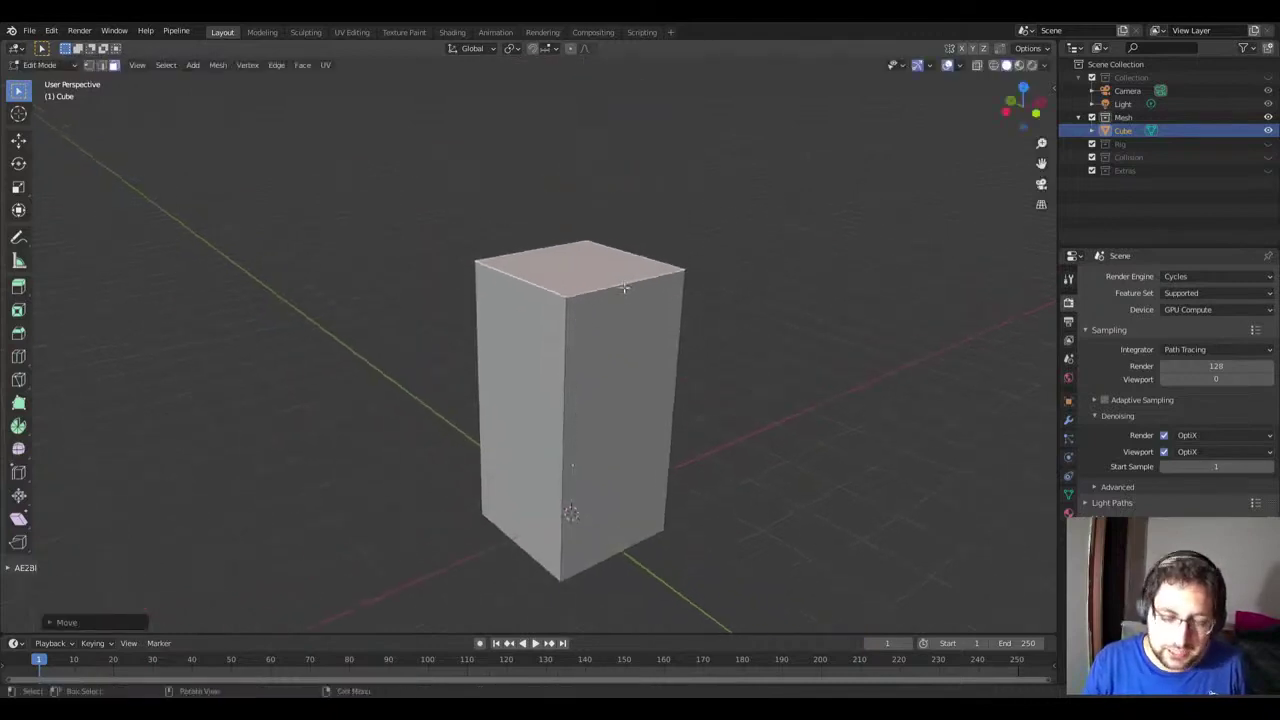
Step: Slide one top corner vertex along the X axis, then return to Object Mode
{"action": "left_click", "coordinate": [596, 443]}
{"action": "key", "text": "1"}
{"action": "left_click", "coordinate": [570, 302]}
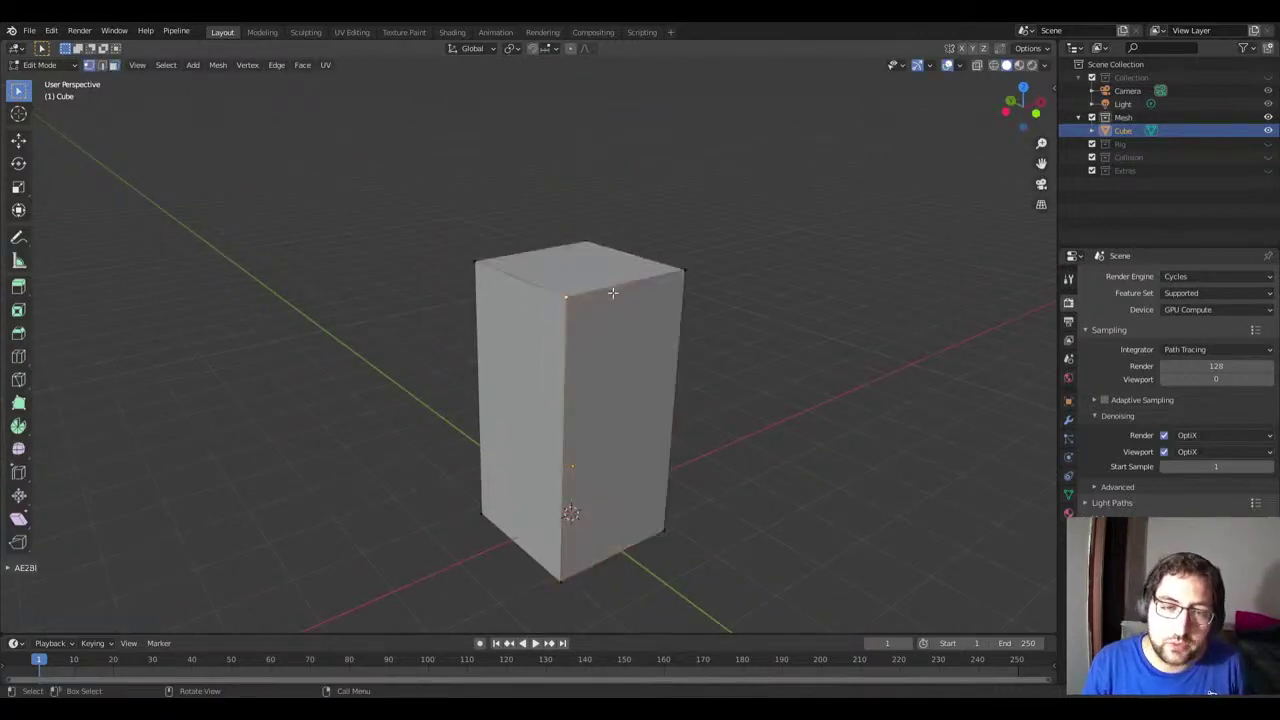
{"action": "key", "text": "g"}
{"action": "key", "text": "x"}
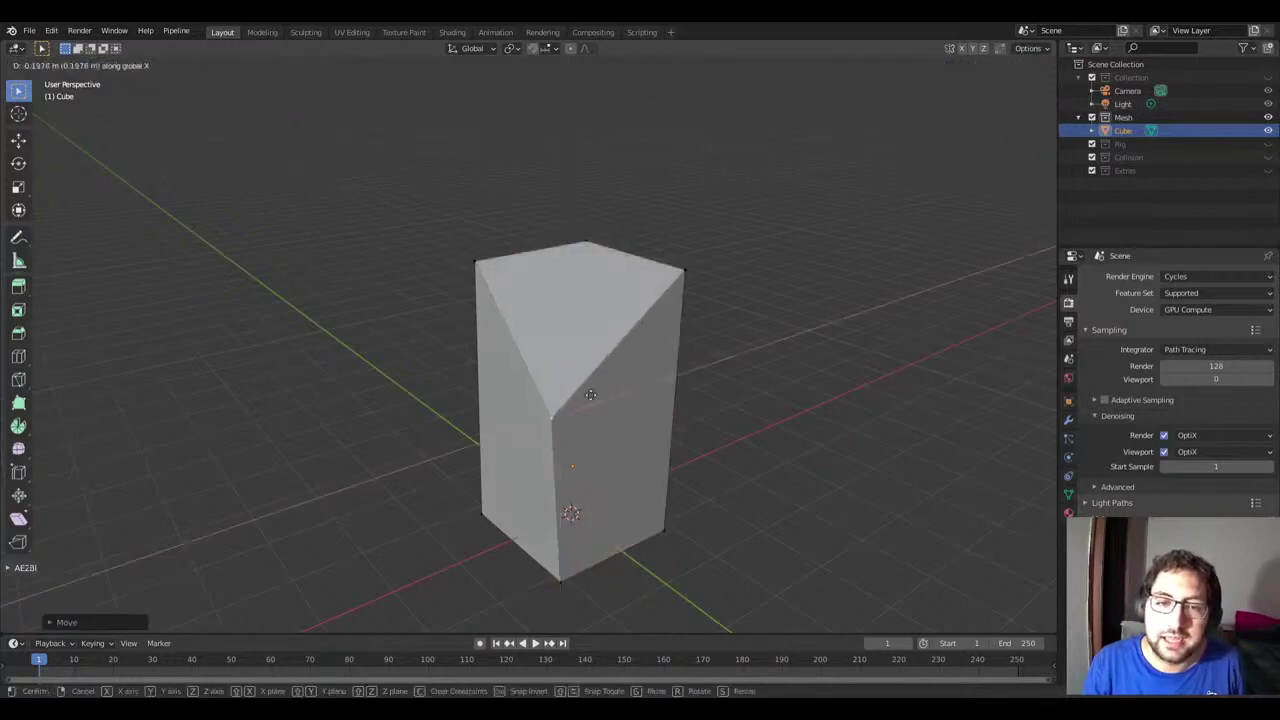
{"action": "left_click", "coordinate": [686, 366]}
{"action": "mouse_move", "coordinate": [686, 366]}
{"action": "middle_mouse_down"}
{"action": "mouse_move", "coordinate": [526, 371]}
{"action": "mouse_move", "coordinate": [731, 354]}
{"action": "mouse_move", "coordinate": [594, 341]}
{"action": "mouse_move", "coordinate": [723, 426]}
{"action": "mouse_move", "coordinate": [780, 346]}
{"action": "mouse_move", "coordinate": [597, 351]}
{"action": "middle_mouse_up"}
{"action": "key", "text": "Tab"}
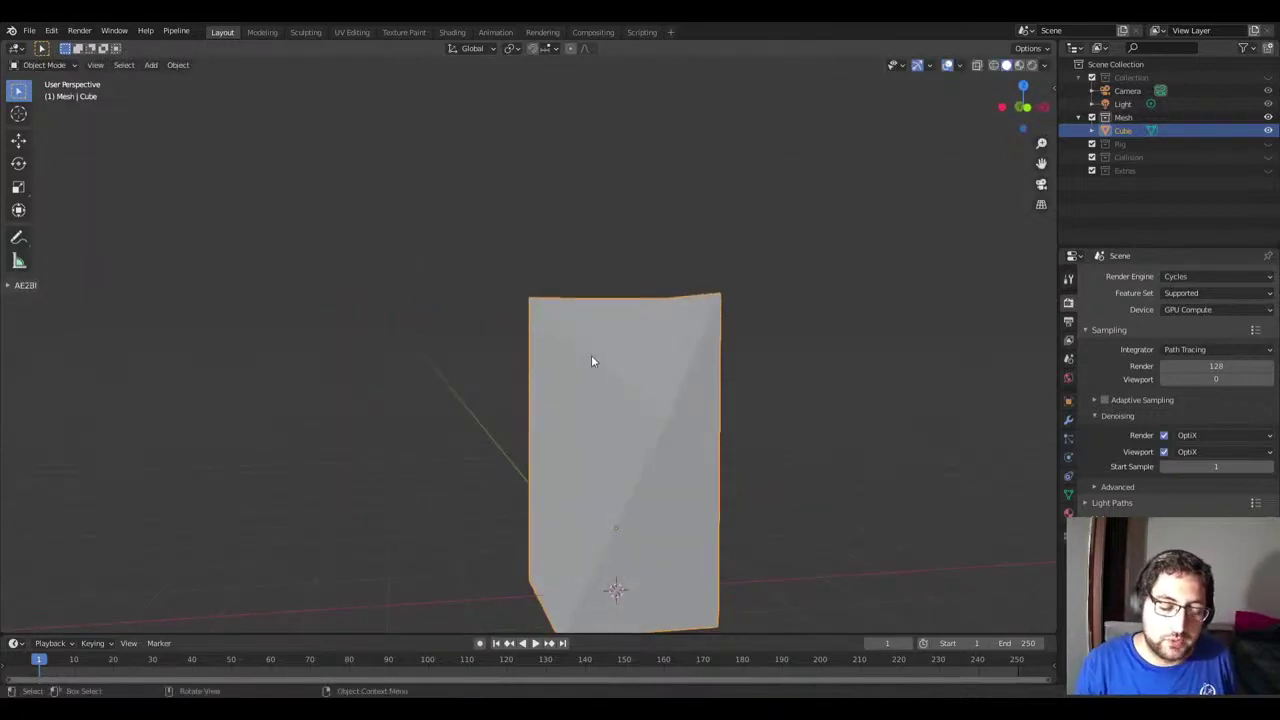
Step: Undo the corner vertex move and inspect the restored tall box in Object Mode
{"action": "key", "text": "Tab"}
{"action": "key", "text": "ctrl+z"}
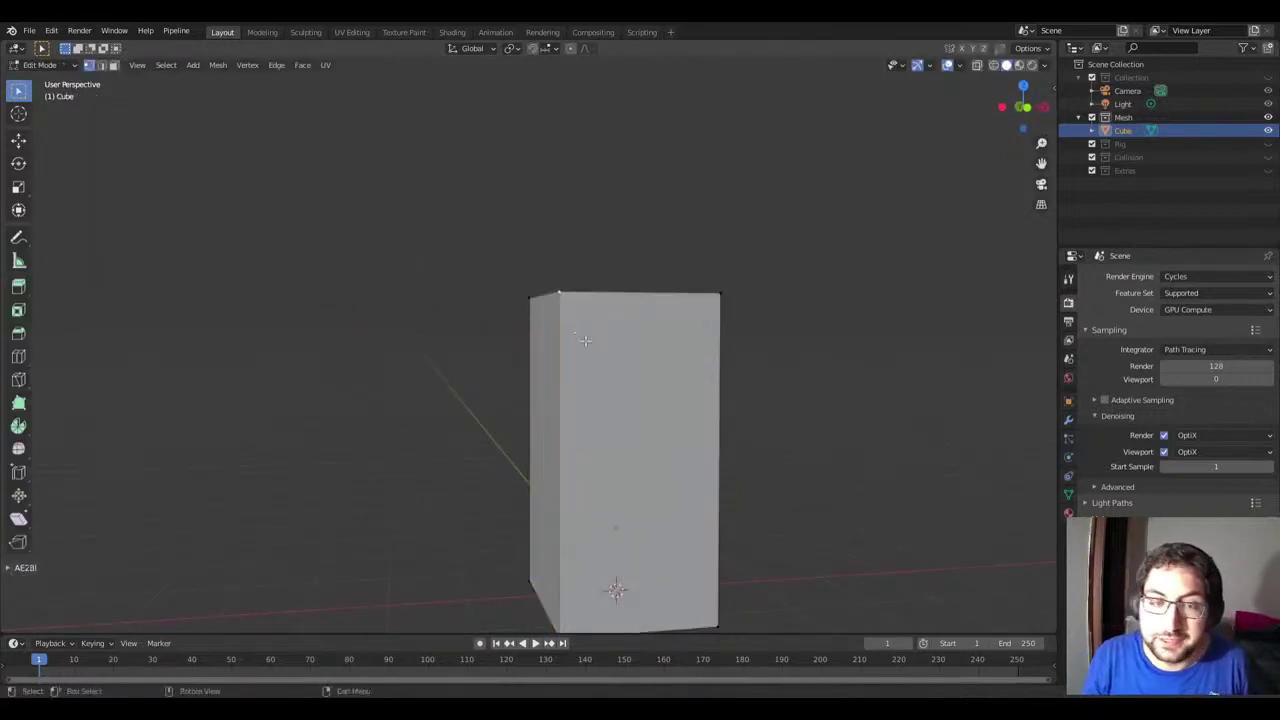
{"action": "middle_click_drag", "start_coordinate": [588, 342], "coordinate": [665, 398]}
{"action": "key", "text": "Tab"}
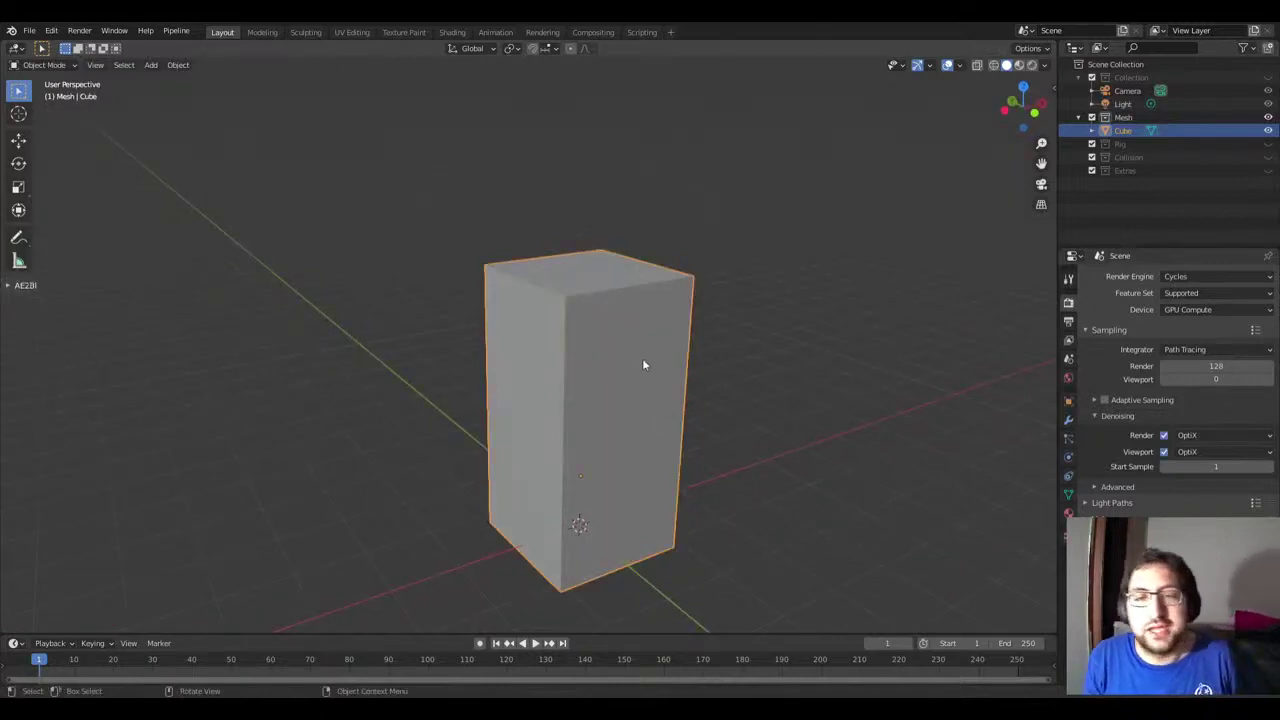
{"action": "middle_click_drag", "start_coordinate": [643, 365], "coordinate": [686, 309]}
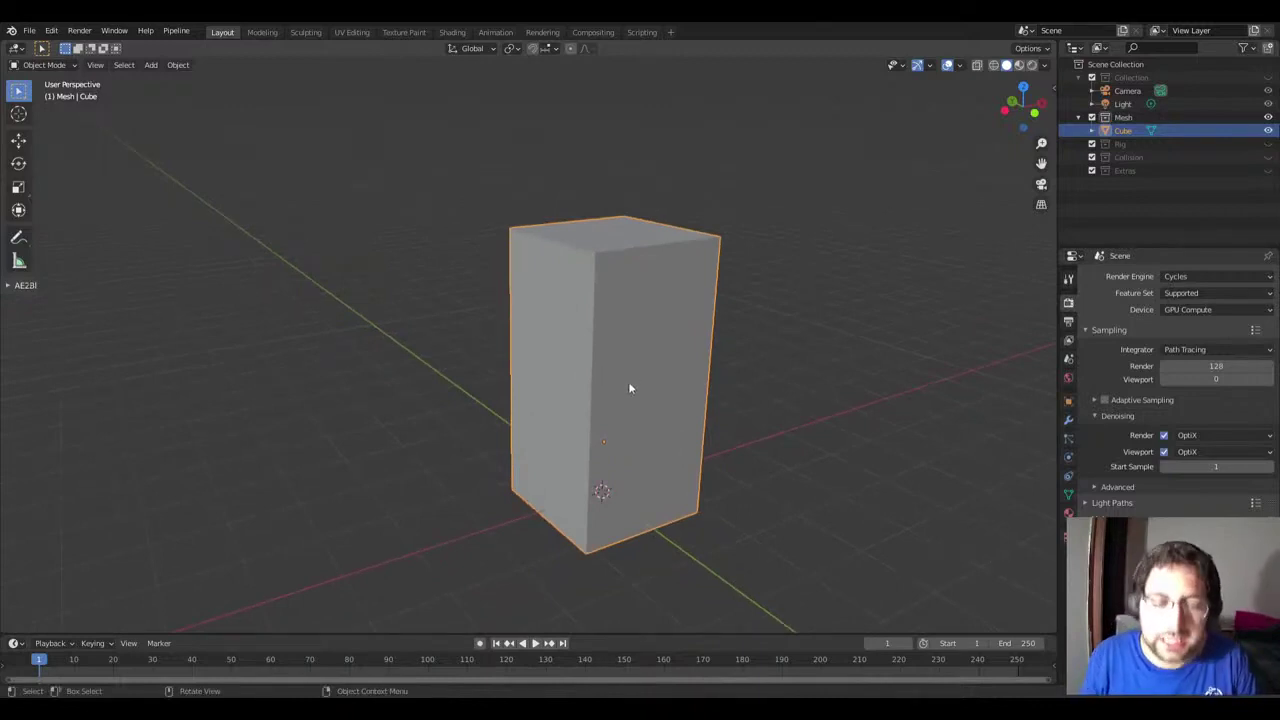
{"action": "scroll", "coordinate": [656, 351], "scroll_direction": "down", "scroll_amount": 2}
{"action": "scroll", "coordinate": [653, 376], "scroll_direction": "up", "scroll_amount": 1}
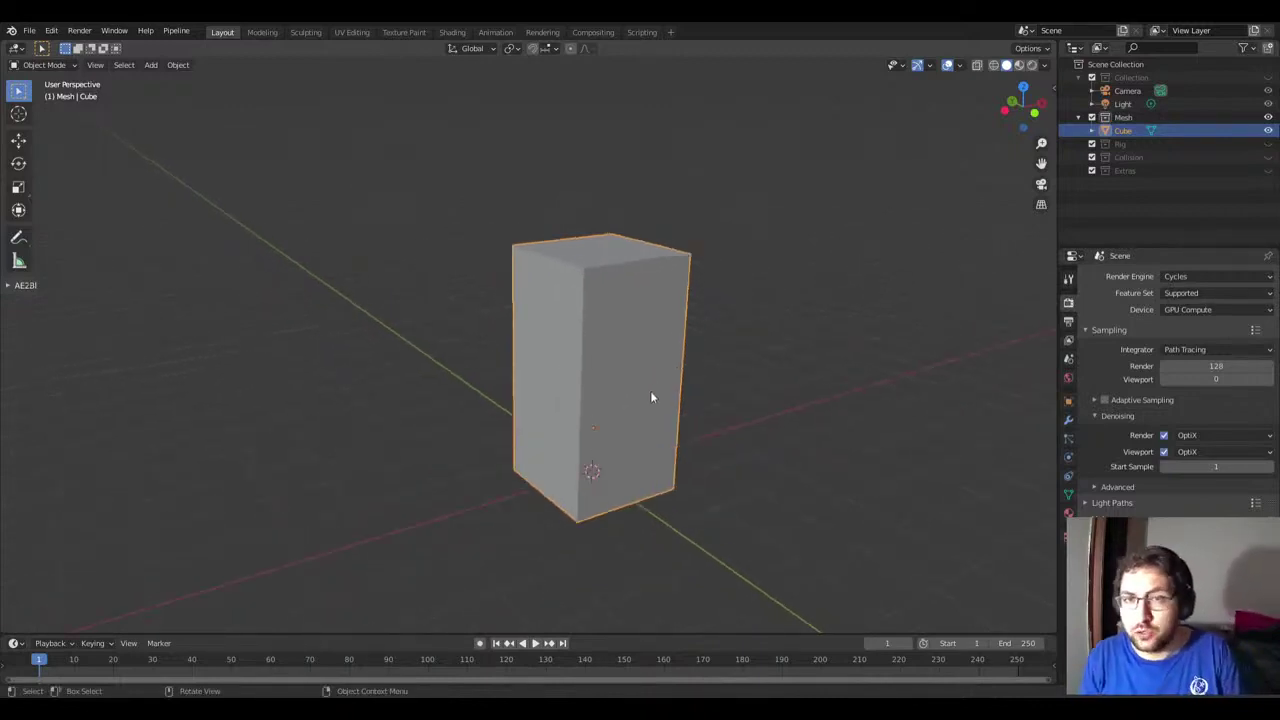
Step: Try a loop cut around the box's middle, then undo it back to the plain box
{"action": "key", "text": "Tab"}
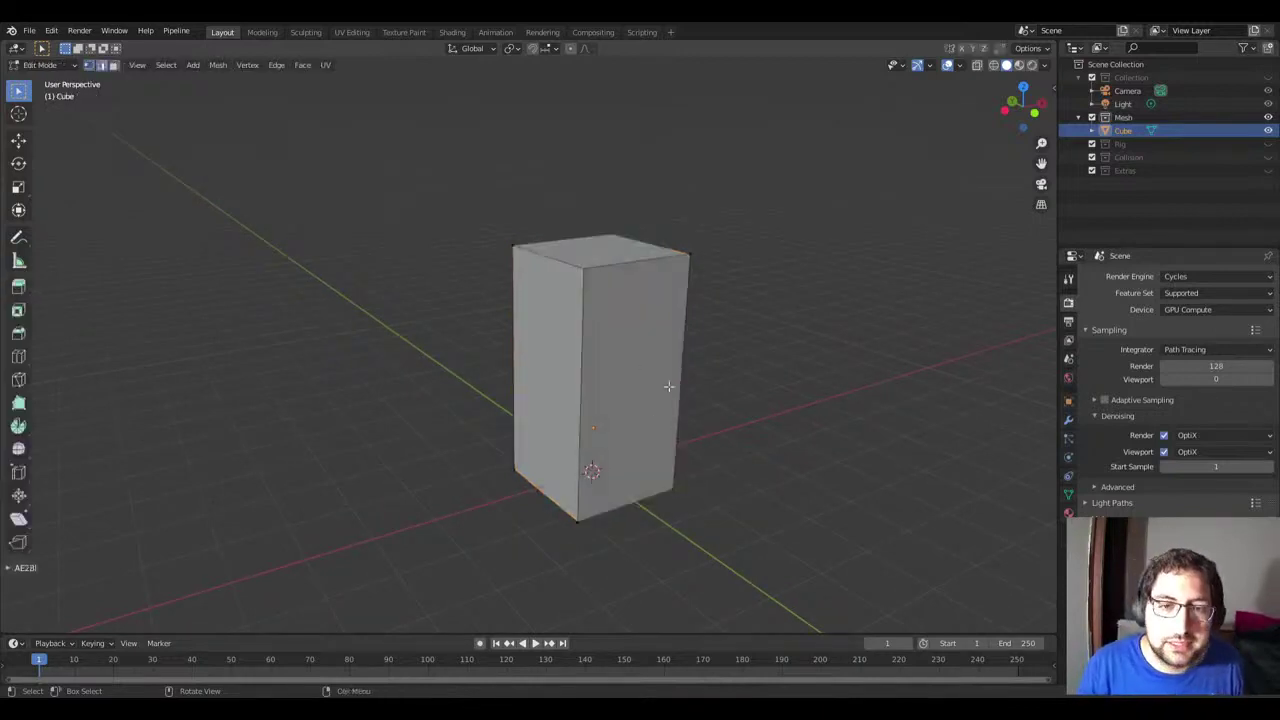
{"action": "key", "text": "ctrl+r"}
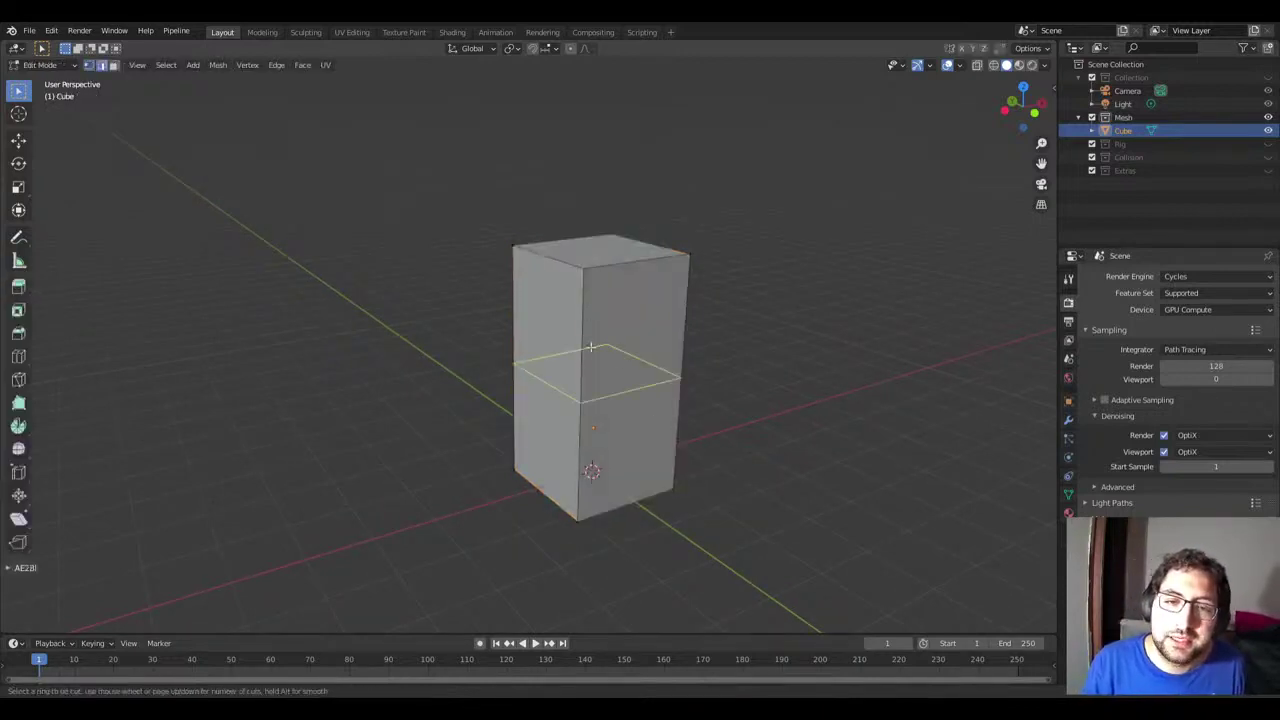
{"action": "left_click", "coordinate": [590, 347]}
{"action": "left_click", "coordinate": [590, 352]}
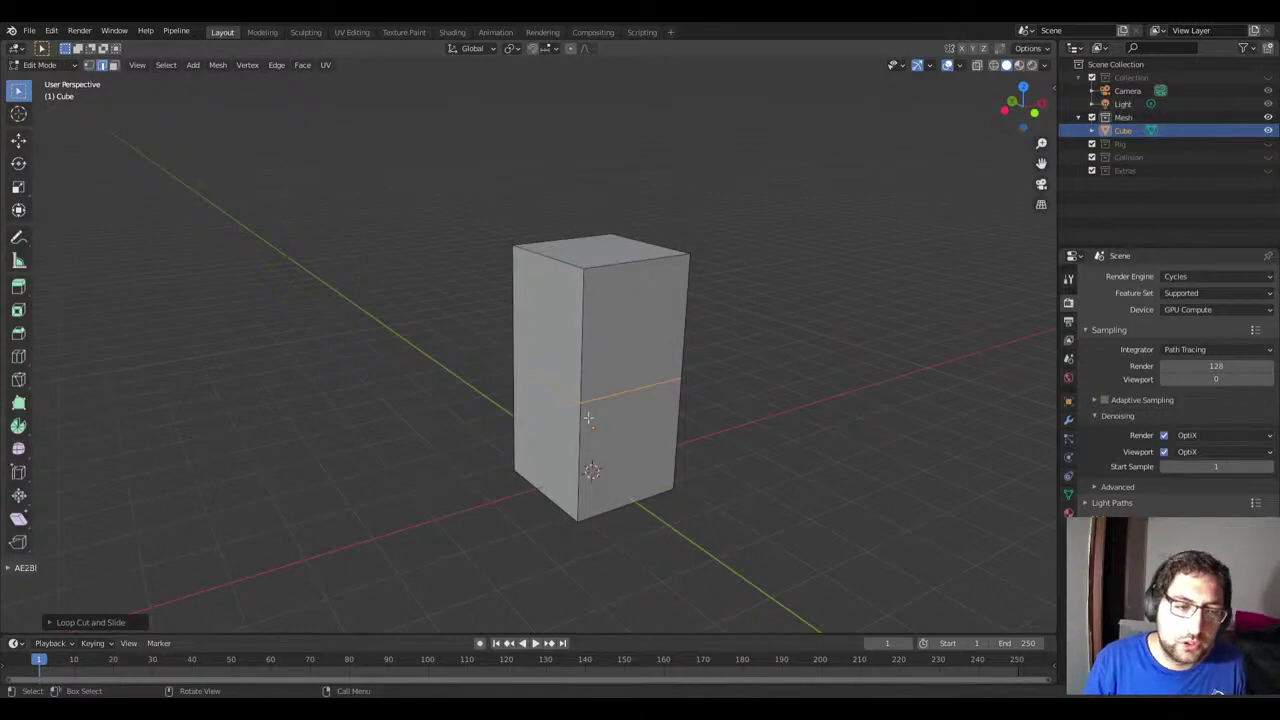
{"action": "key", "text": "ctrl+z"}
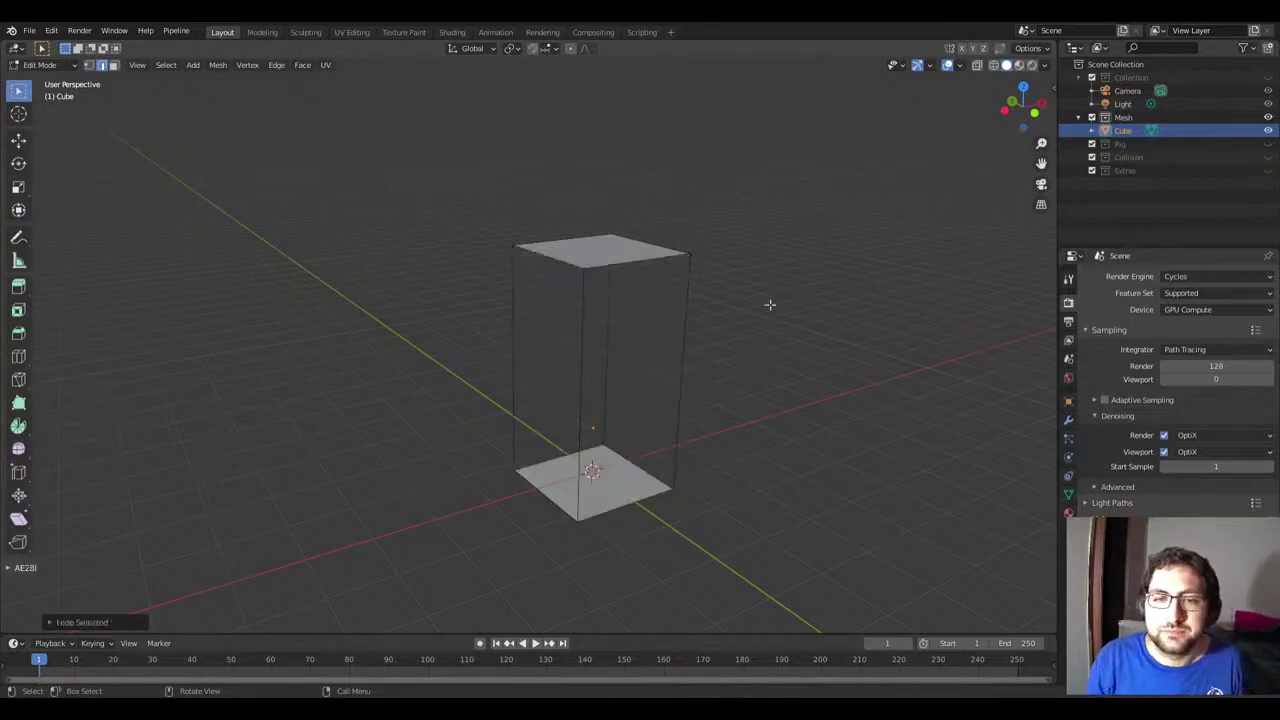
{"action": "key", "text": "ctrl+z"}
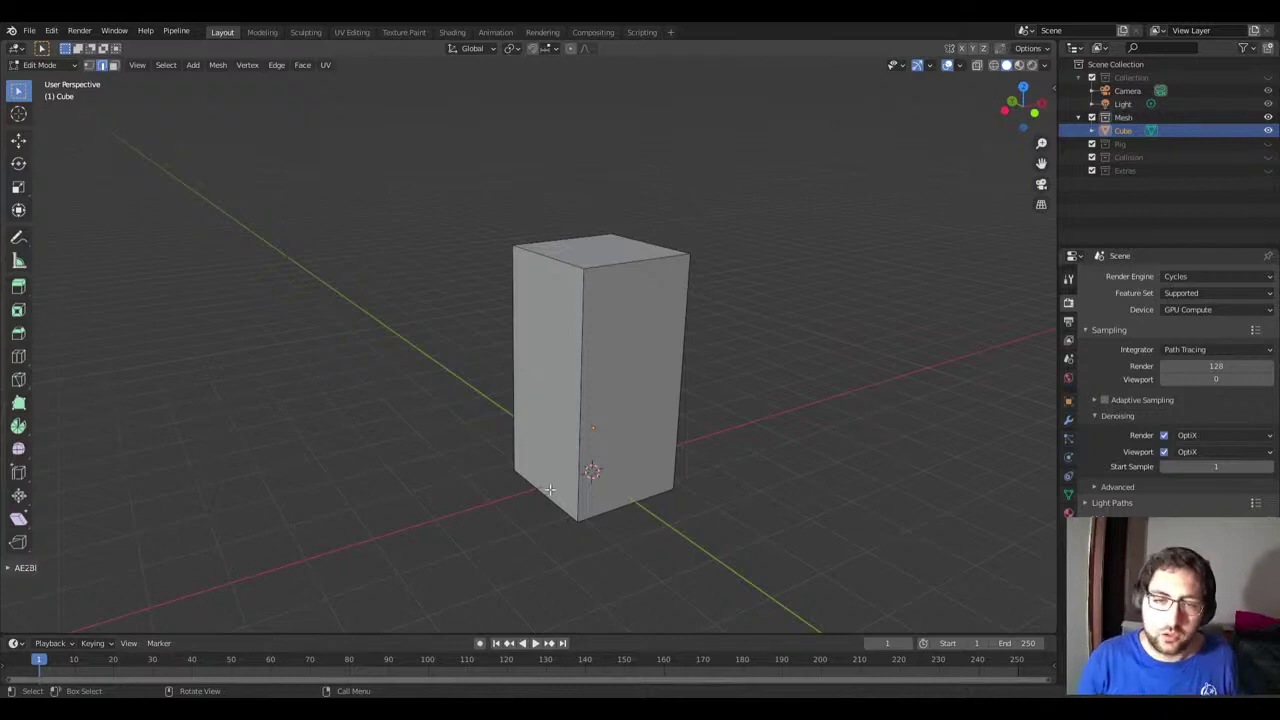
Step: Switch to face select, pick the right and left side faces, then clear the selection
{"action": "key", "text": "3"}
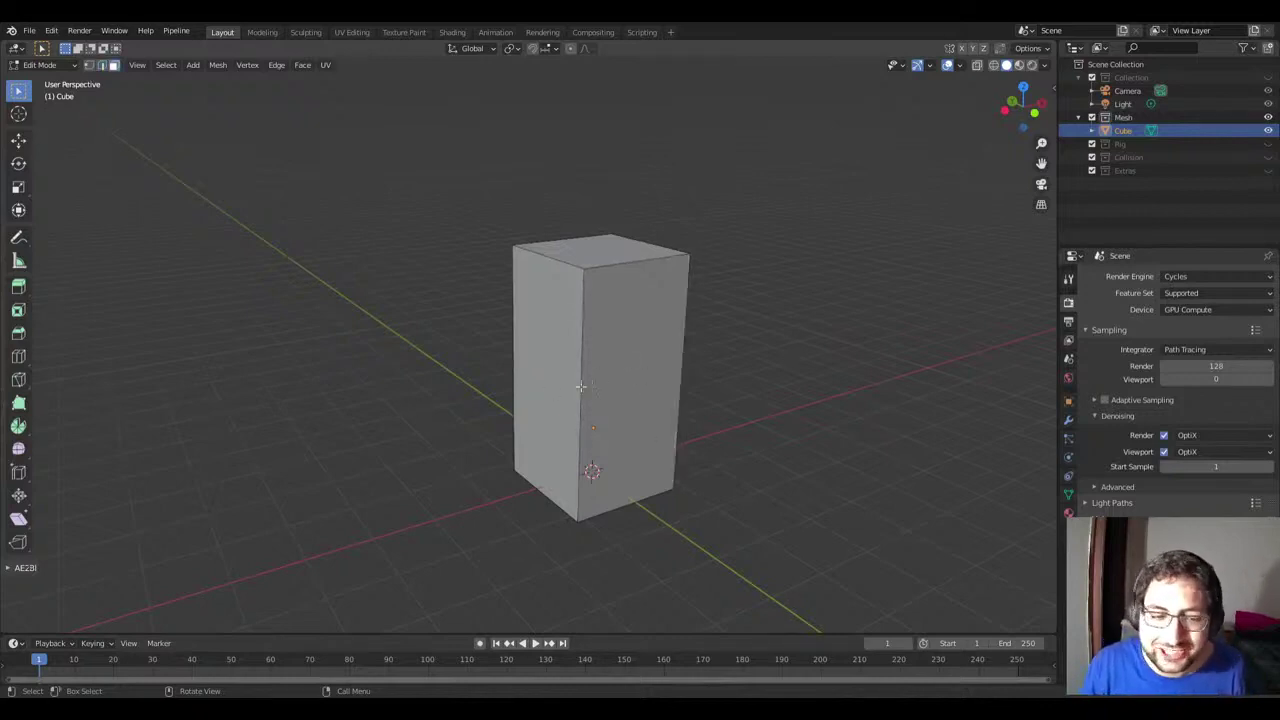
{"action": "left_click", "coordinate": [645, 372]}
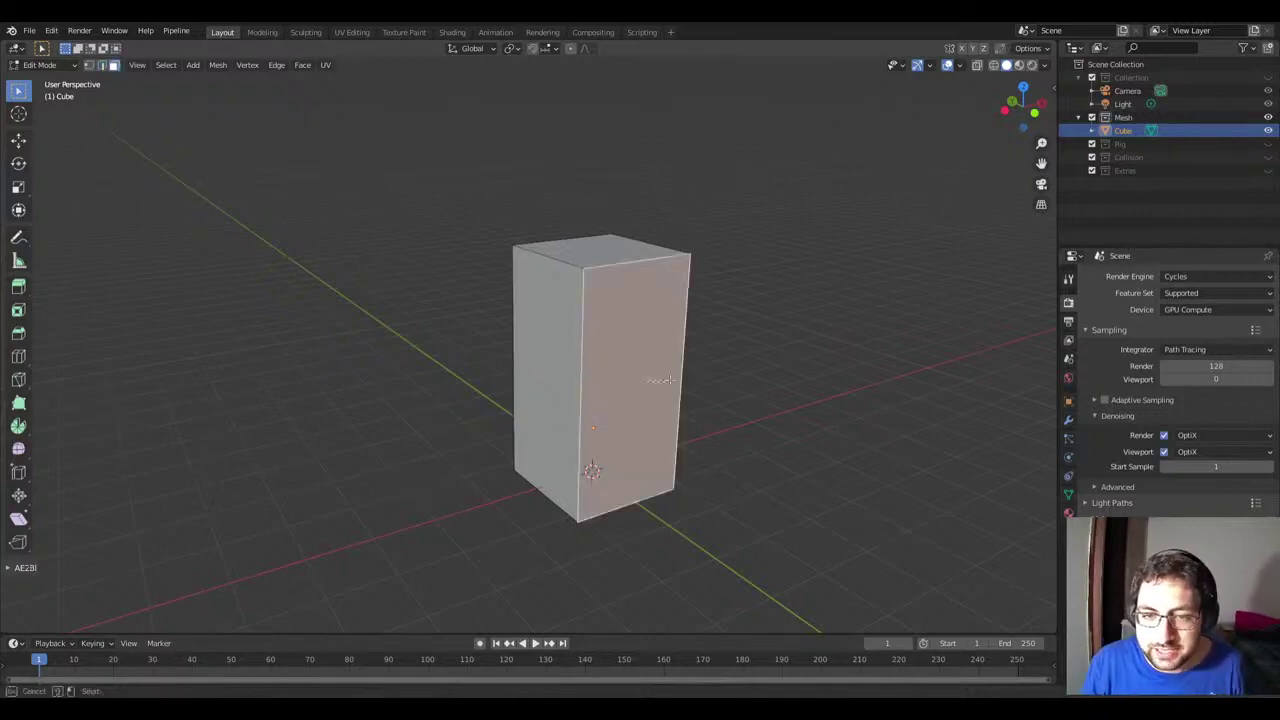
{"action": "left_click", "coordinate": [527, 448], "text": "shift"}
{"action": "left_click", "coordinate": [540, 368], "text": "shift"}
{"action": "key", "text": "alt+a"}
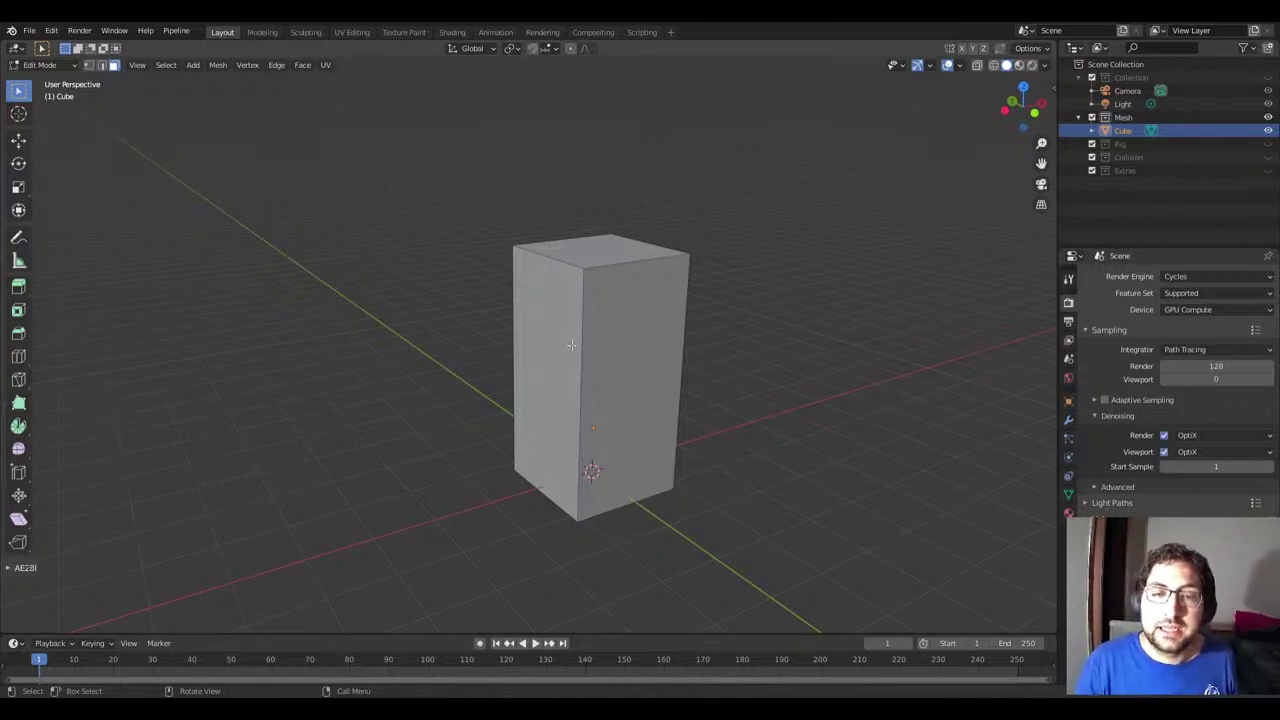
{"action": "key", "text": "ctrl+r"}
{"action": "key", "text": "Escape"}
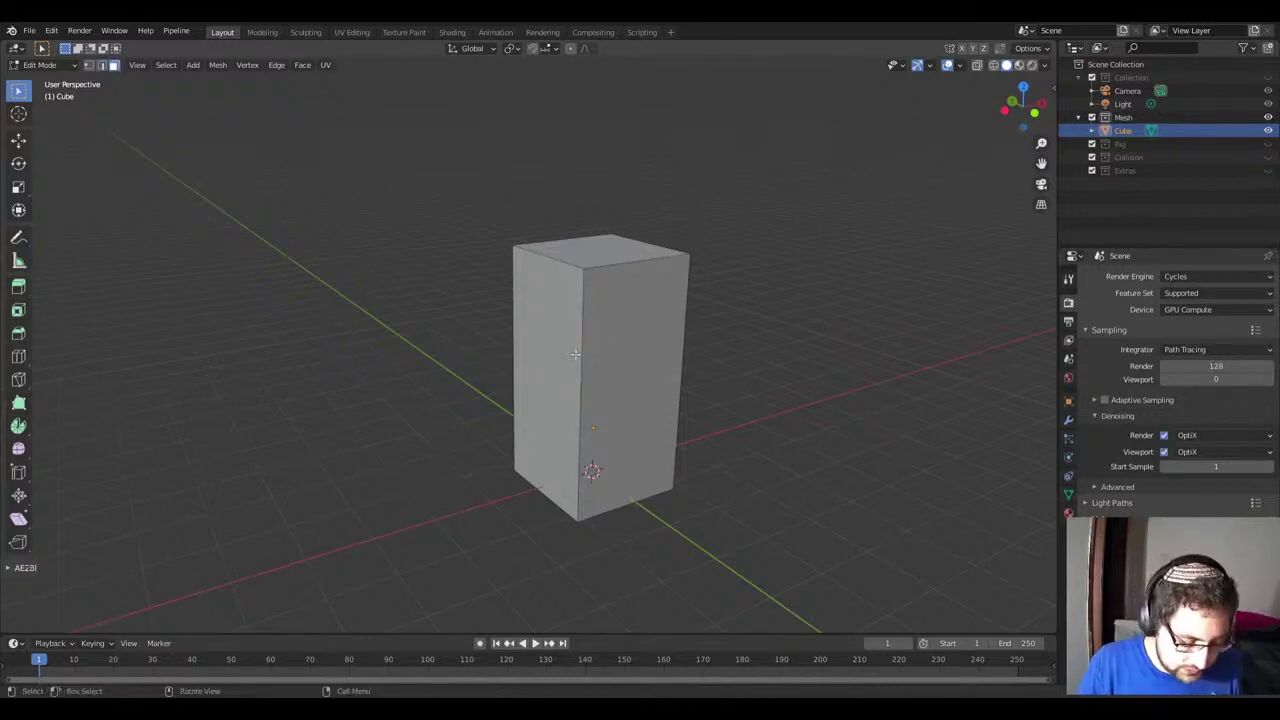
{"action": "key", "text": "ctrl"}
{"action": "key", "text": "ctrl+r"}
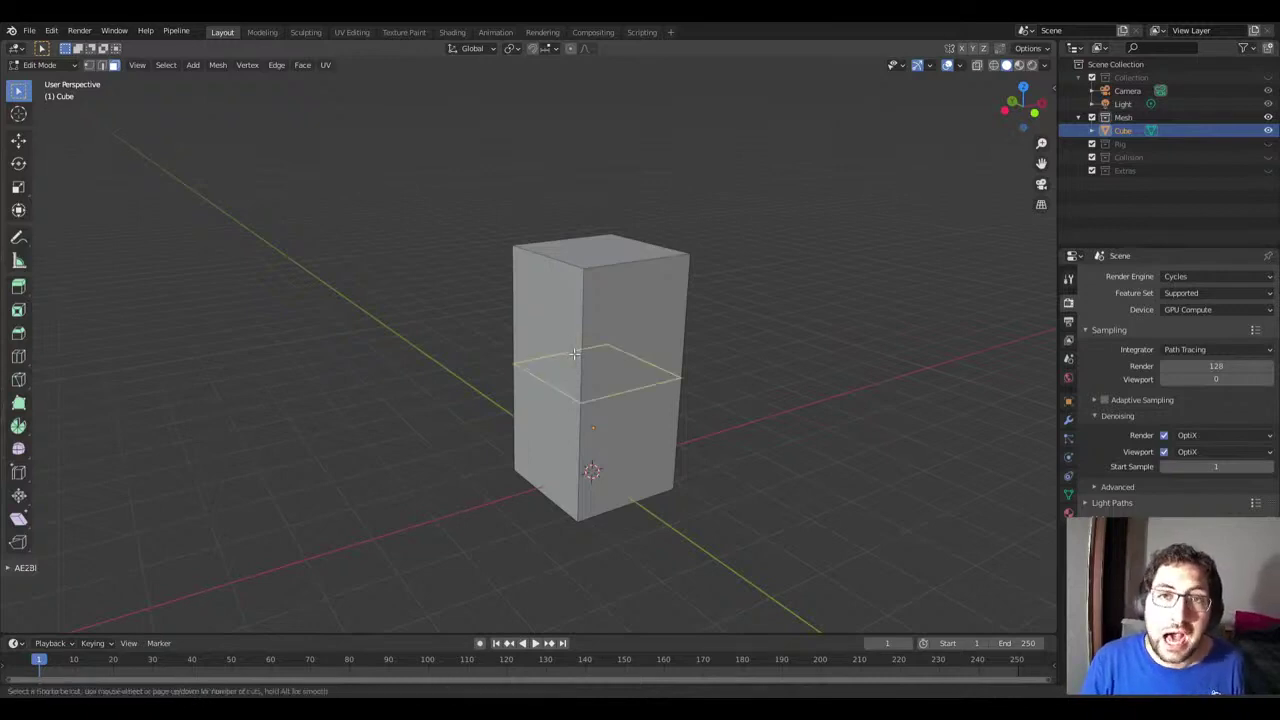
{"action": "key", "text": "Escape"}
{"action": "key", "text": "ctrl+r"}
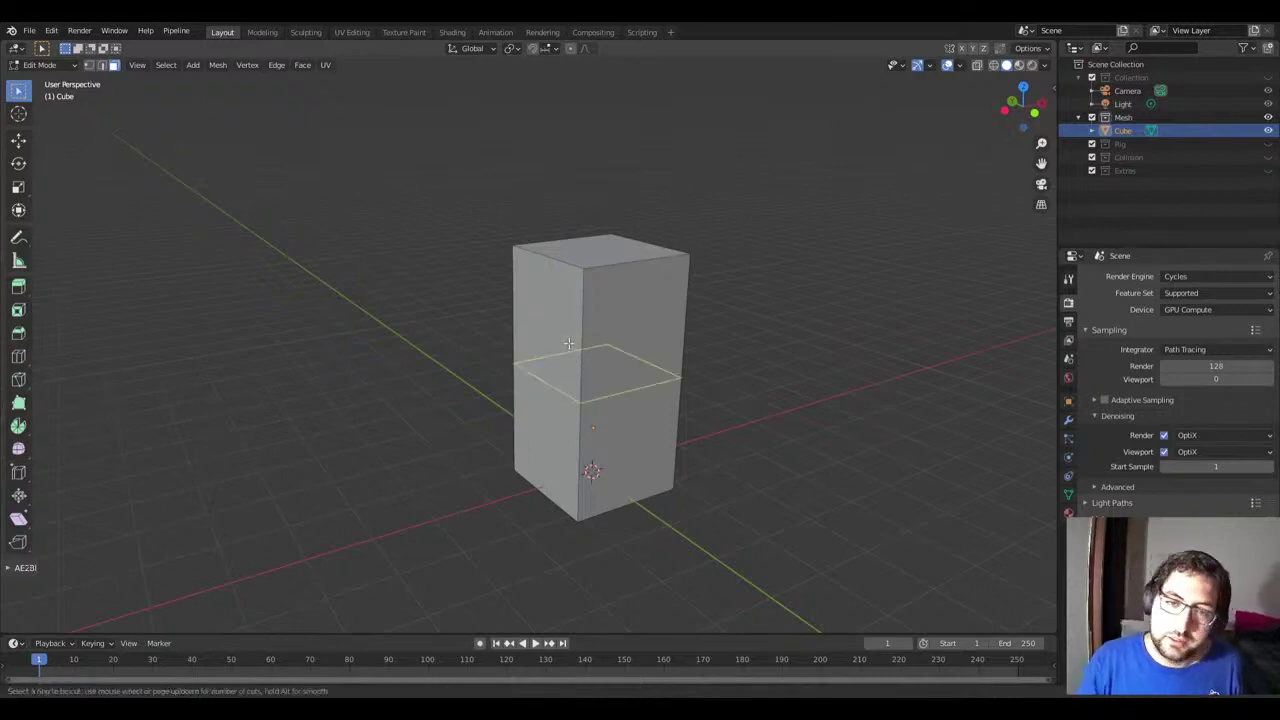
{"action": "left_click", "coordinate": [568, 343]}
{"action": "right_click", "coordinate": [568, 343]}
{"action": "key", "text": "ctrl+r"}
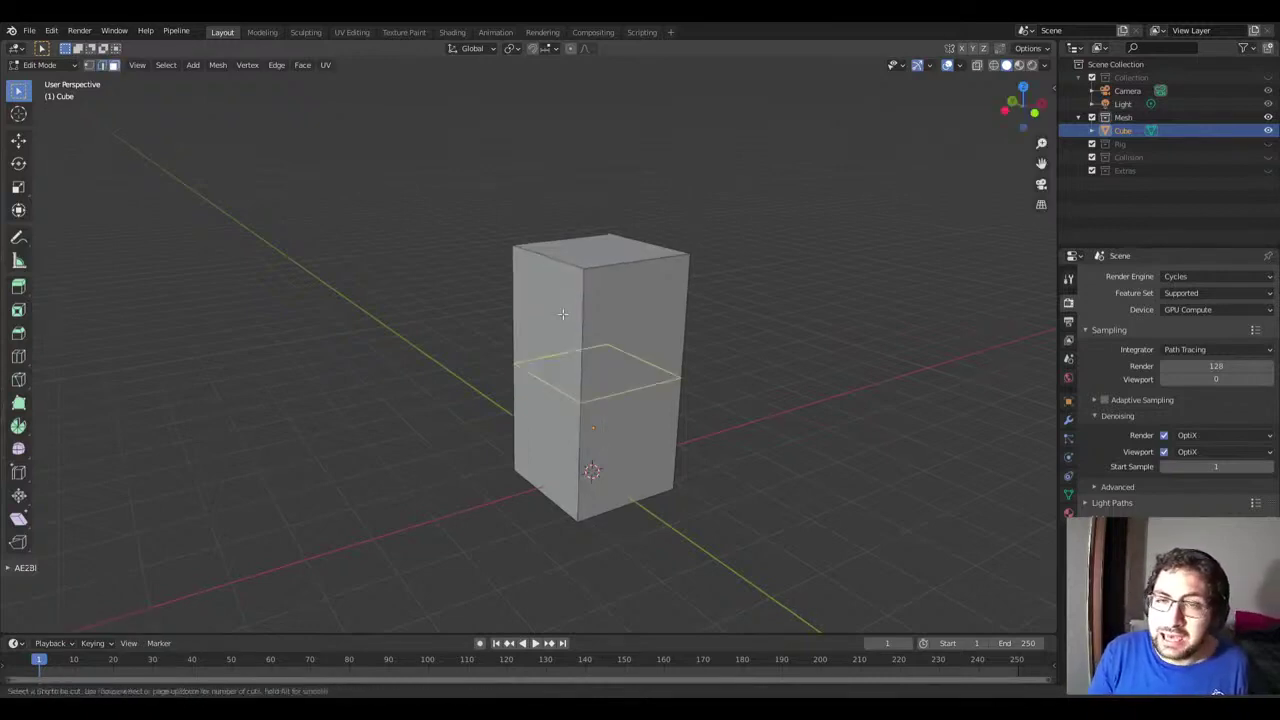
{"action": "scroll", "coordinate": [563, 320], "scroll_direction": "up", "scroll_amount": 2}
{"action": "scroll", "coordinate": [563, 330], "scroll_direction": "down", "scroll_amount": 2}
{"action": "key", "text": "Escape"}
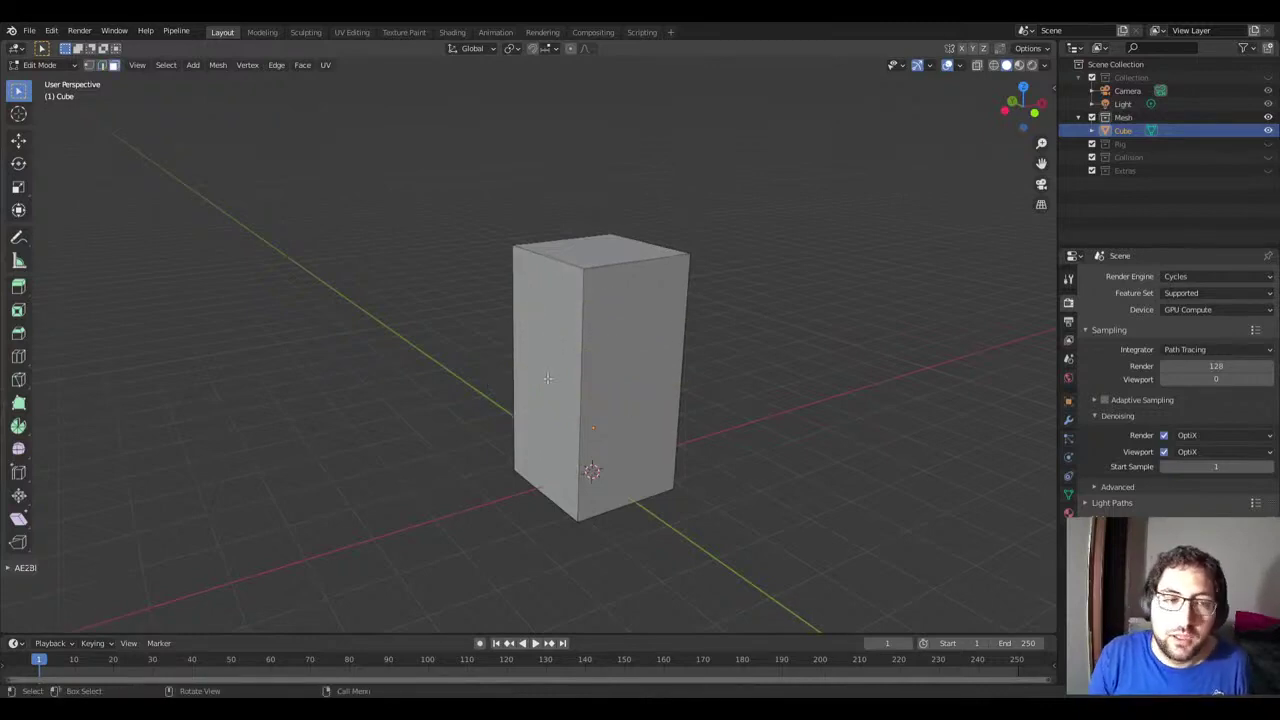
{"action": "key", "text": "ctrl+r"}
{"action": "key", "text": "Escape"}
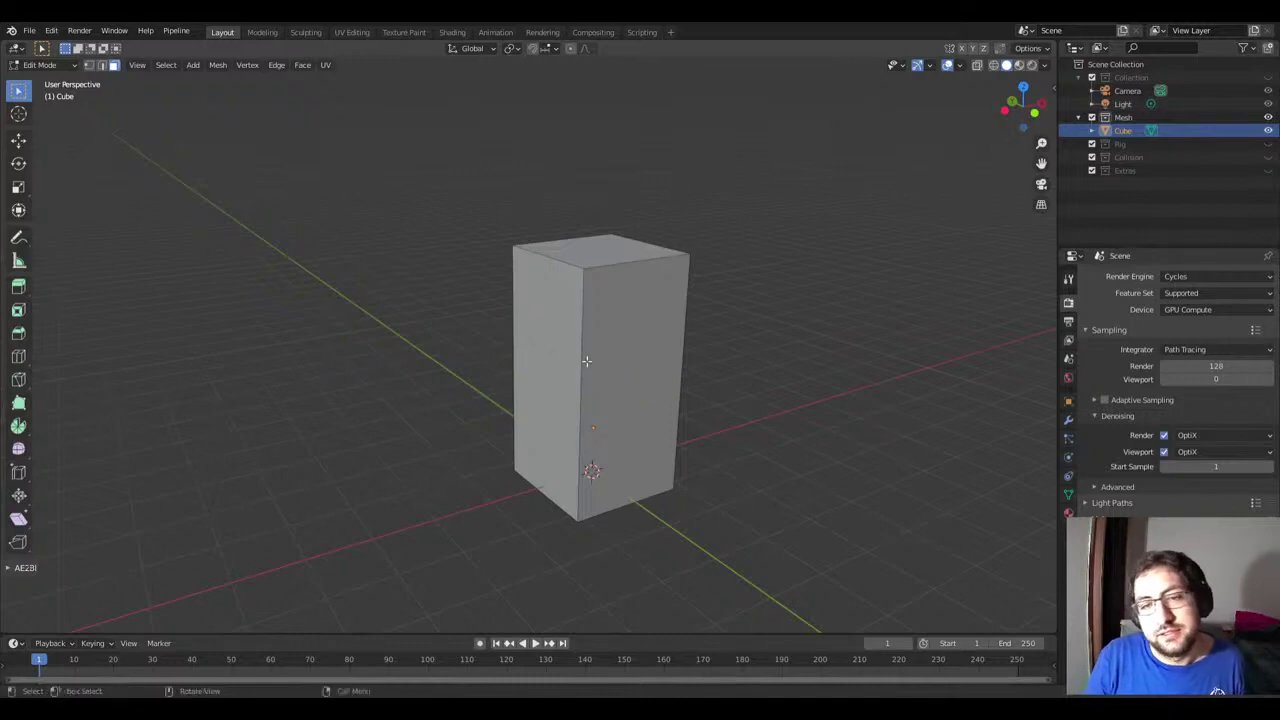
{"action": "key", "text": "ctrl+r"}
{"action": "key", "text": "Escape"}
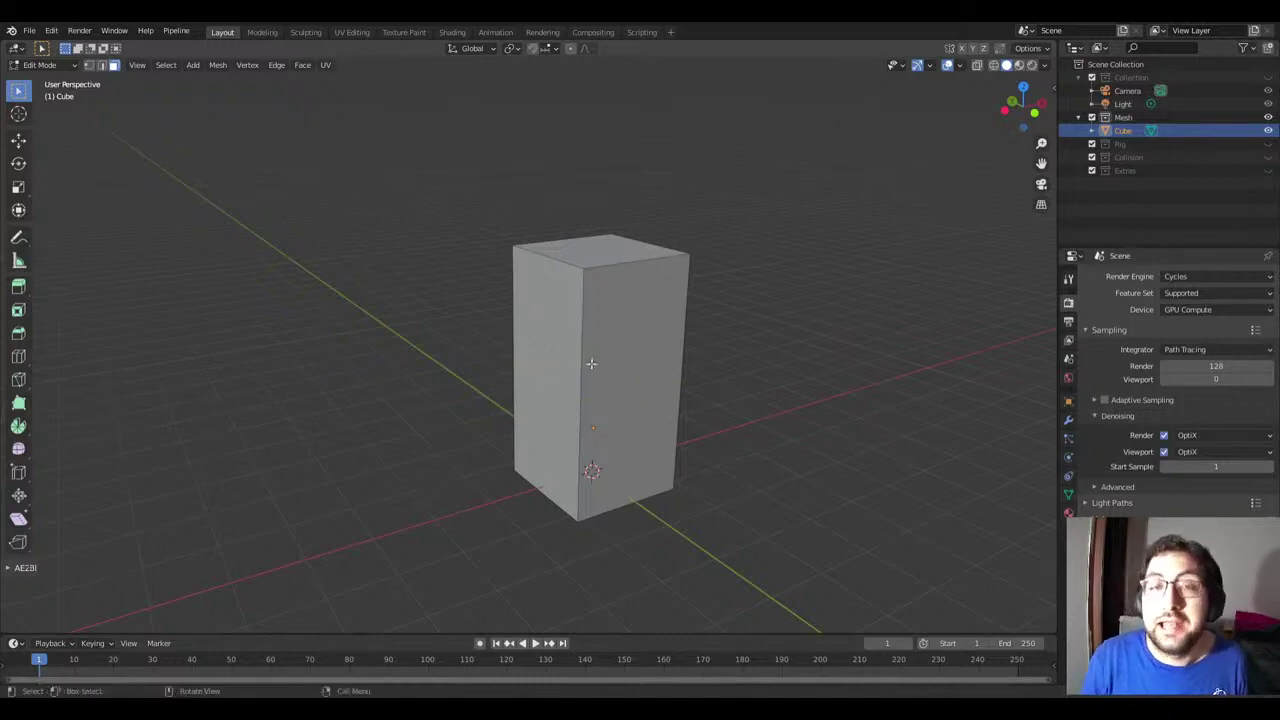
{"action": "key", "text": "ctrl+r"}
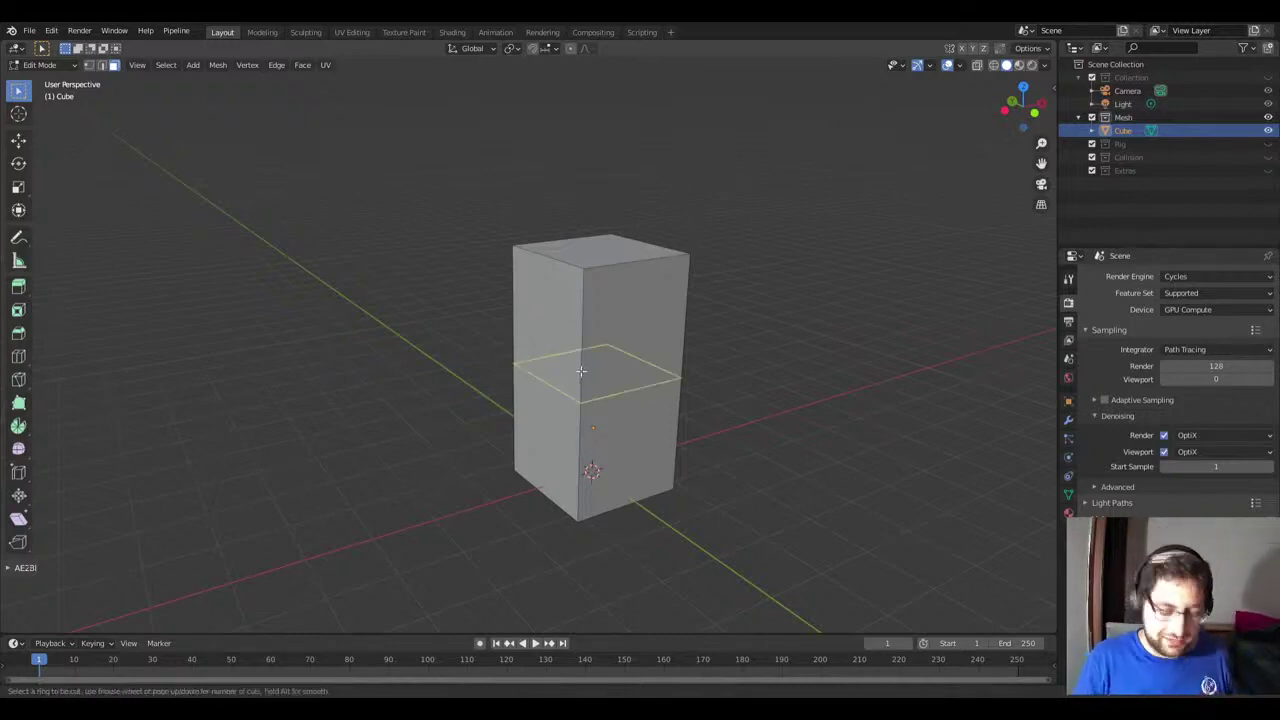
{"action": "left_click", "coordinate": [581, 371]}
{"action": "right_click", "coordinate": [572, 370]}
{"action": "key", "text": "ctrl+z"}
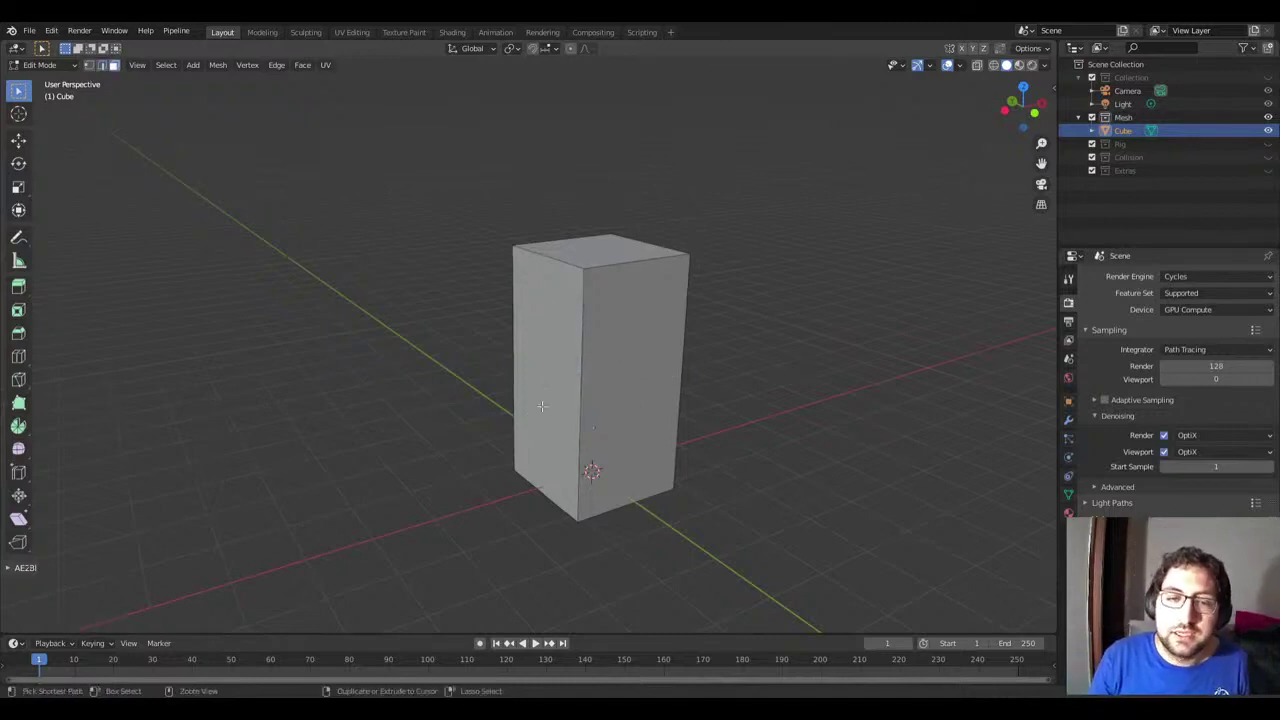
{"action": "key", "text": "ctrl+r"}
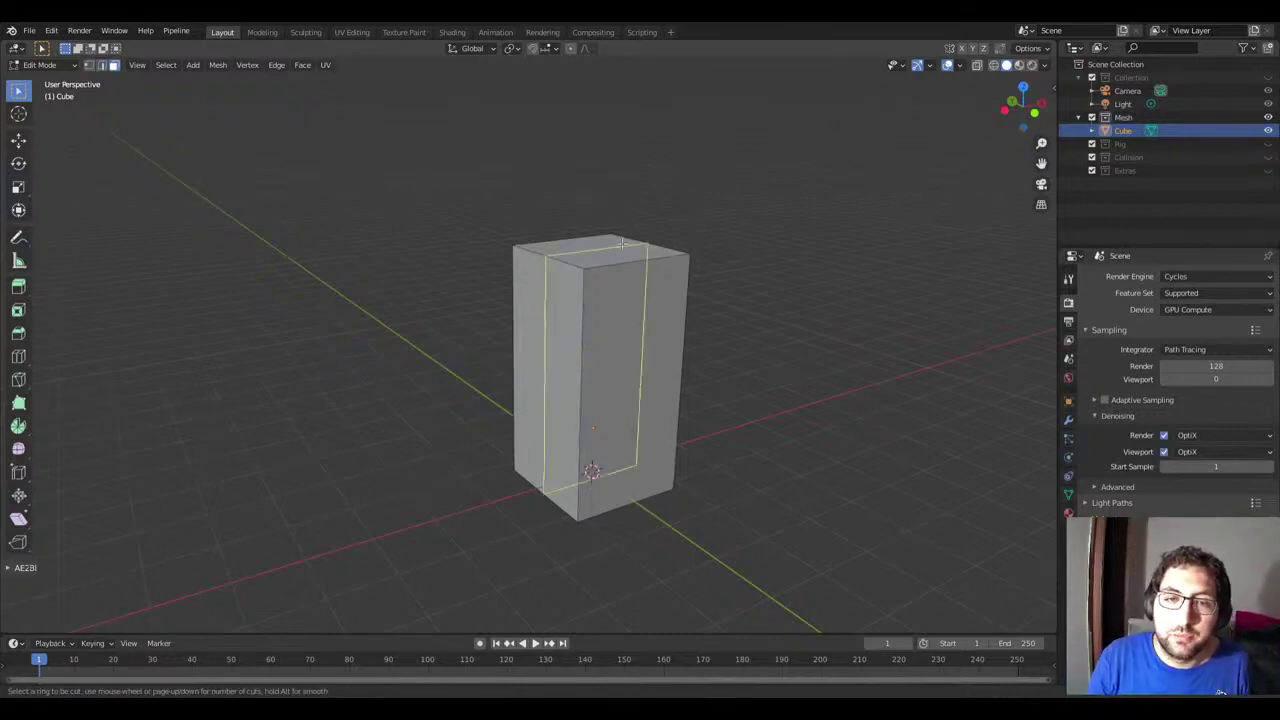
{"action": "key", "text": "Escape"}
{"action": "key", "text": "ctrl+r"}
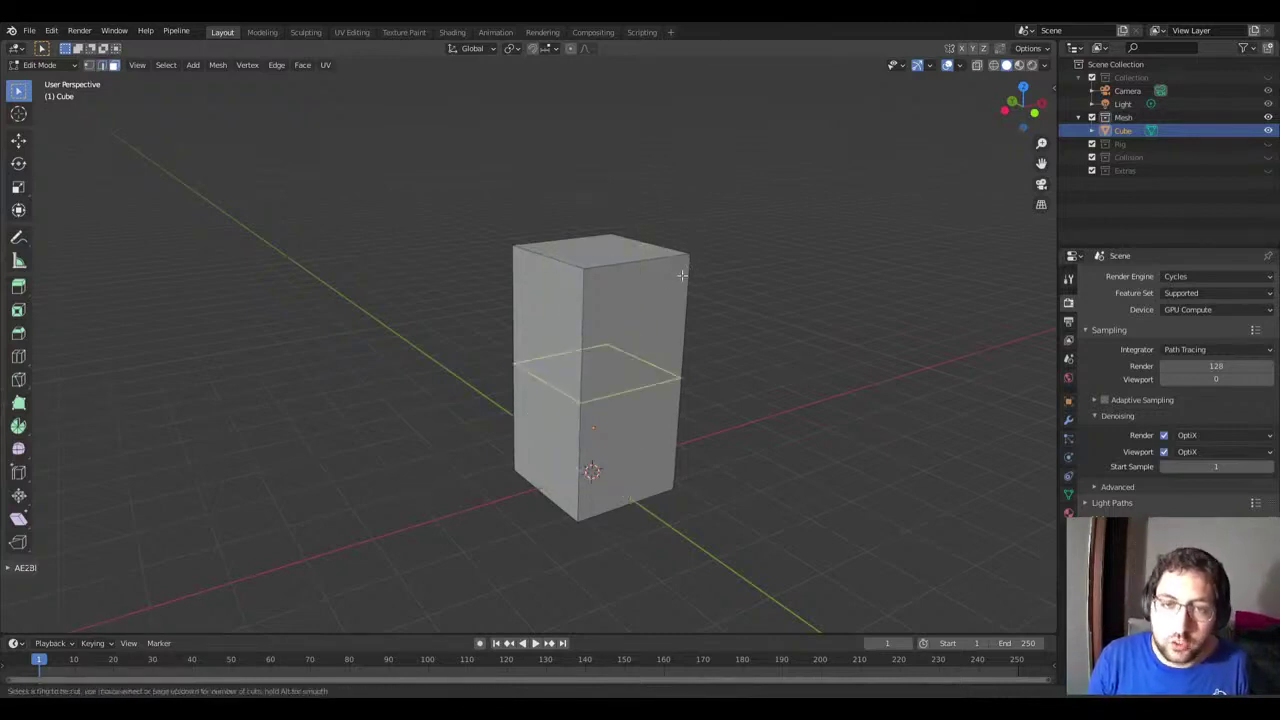
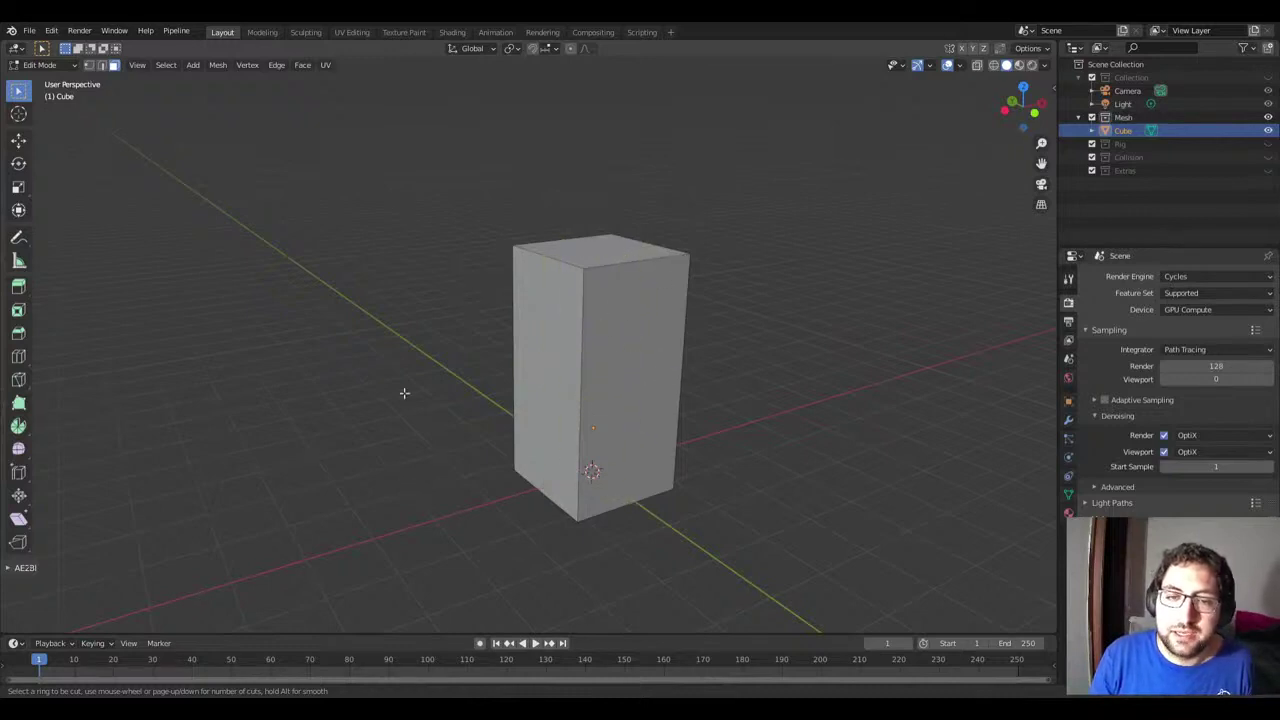
Step: Place a horizontal loop cut on the tall box, sliding it just below the middle
{"action": "left_click", "coordinate": [597, 390]}
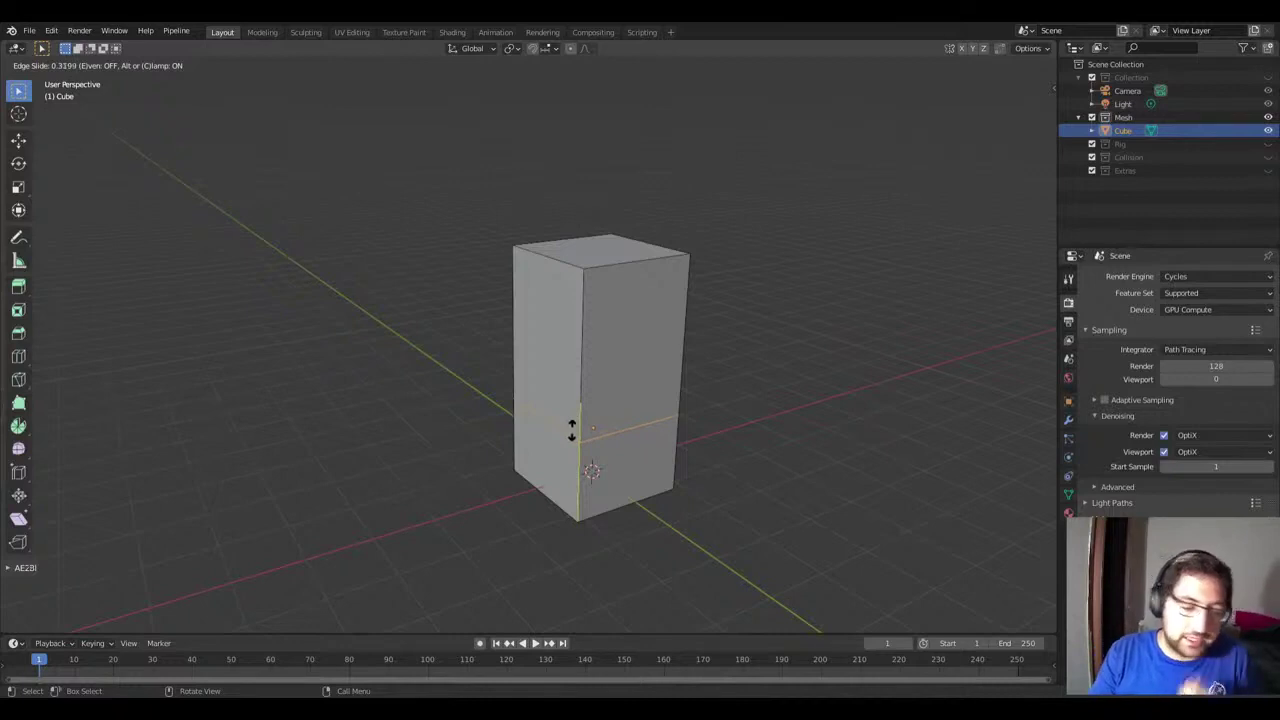
{"action": "left_click", "coordinate": [572, 430]}
{"action": "scroll", "coordinate": [943, 396], "scroll_direction": "down", "scroll_amount": 3}
{"action": "scroll", "coordinate": [739, 380], "scroll_direction": "up", "scroll_amount": 2}
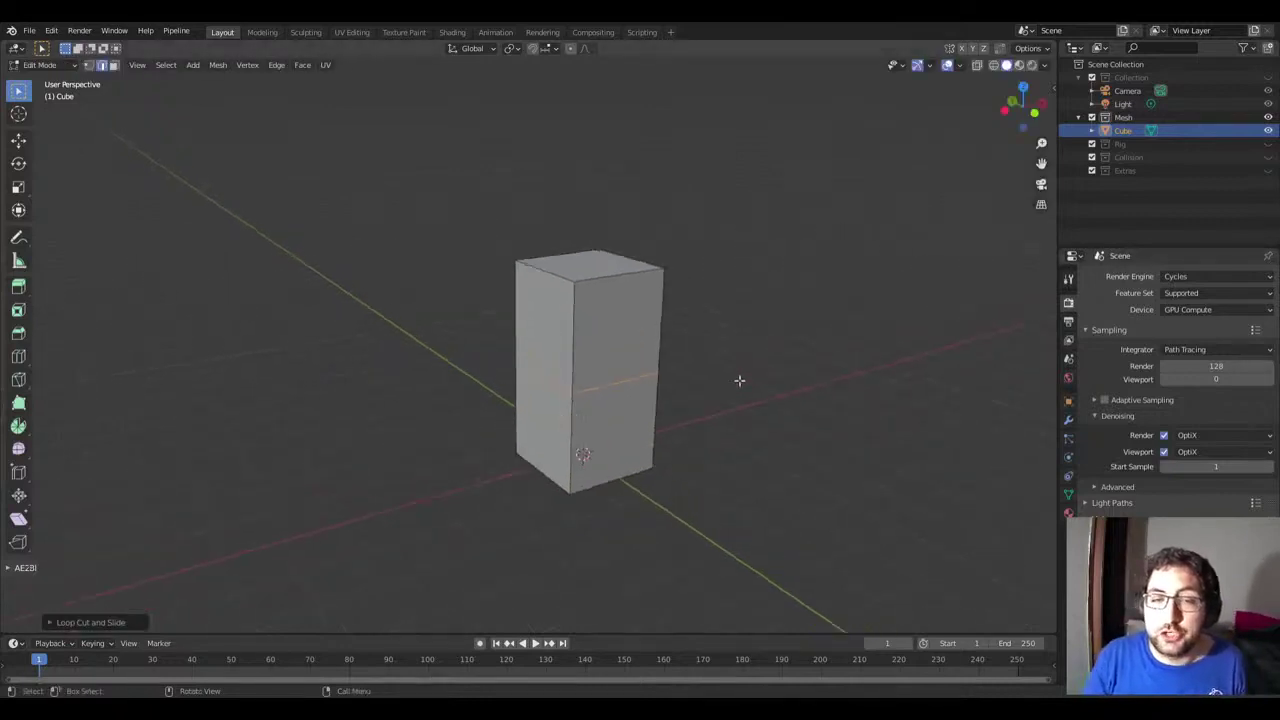
{"action": "scroll", "coordinate": [739, 380], "scroll_direction": "up", "scroll_amount": 1}
{"action": "left_click", "coordinate": [470, 50]}
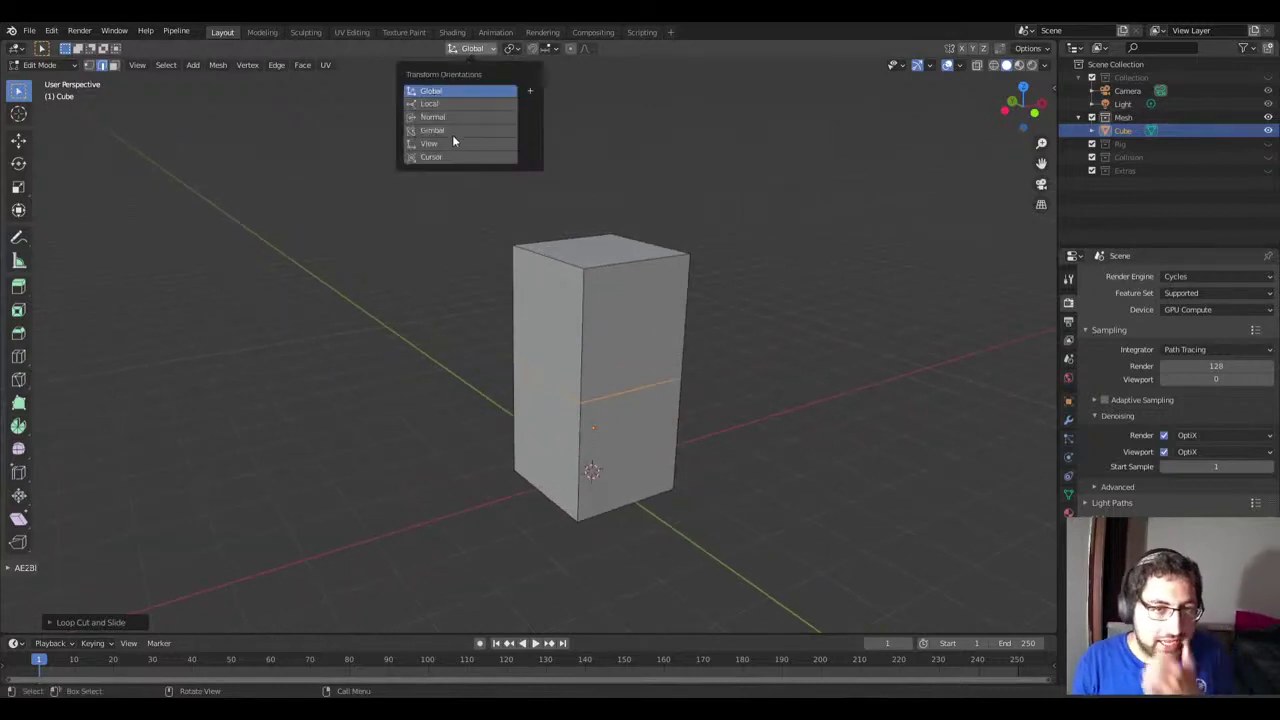
Step: Switch to Gimbal orientation in Object Mode and rotate the box to a tilted angle
{"action": "left_click", "coordinate": [446, 48]}
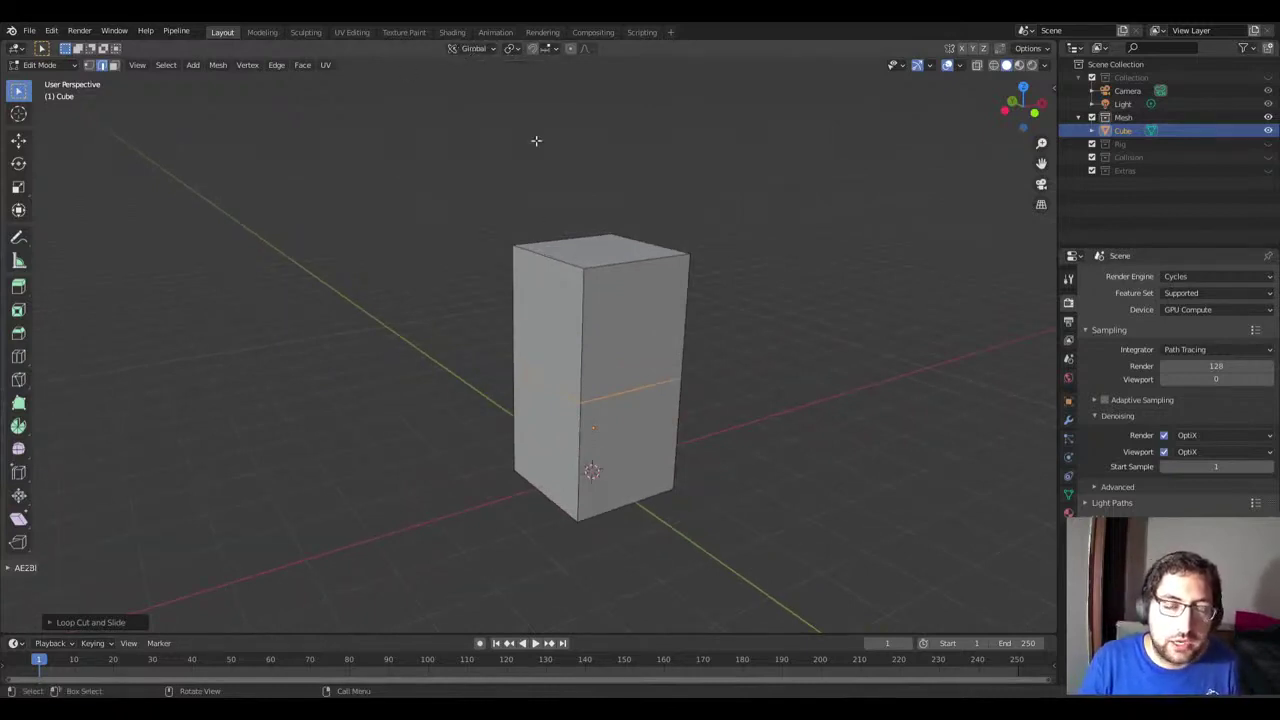
{"action": "key", "text": "Tab"}
{"action": "mouse_move", "coordinate": [430, 395]}
{"action": "middle_mouse_down"}
{"action": "mouse_move", "coordinate": [711, 307]}
{"action": "mouse_move", "coordinate": [313, 343]}
{"action": "middle_mouse_up"}
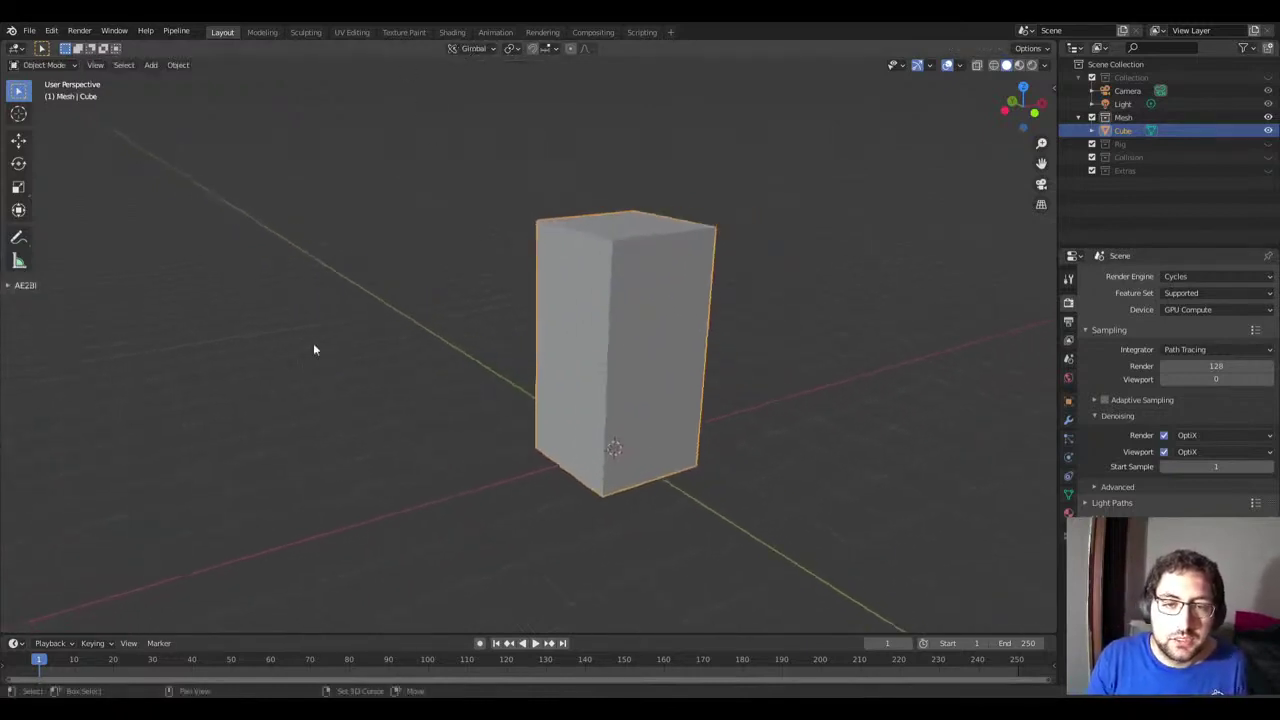
{"action": "key", "text": "shift+a"}
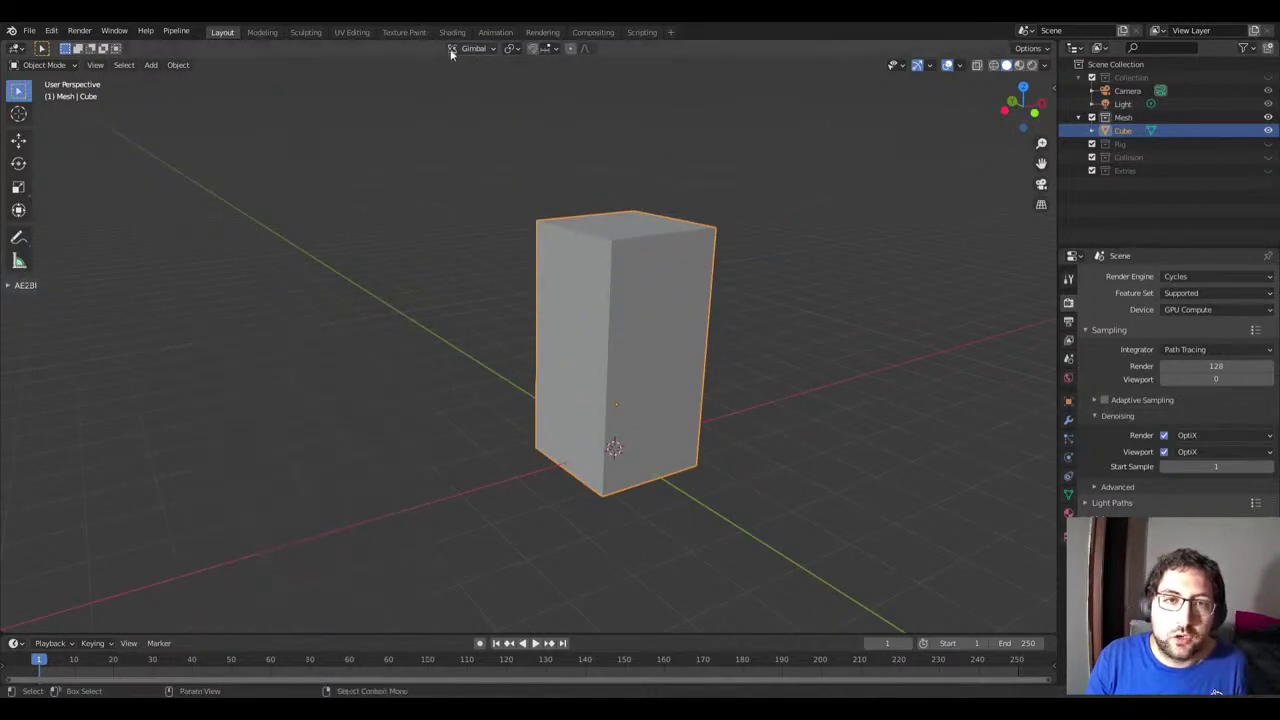
{"action": "left_click", "coordinate": [451, 54]}
{"action": "left_click", "coordinate": [446, 103]}
{"action": "key", "text": "r"}
{"action": "key", "text": "r"}
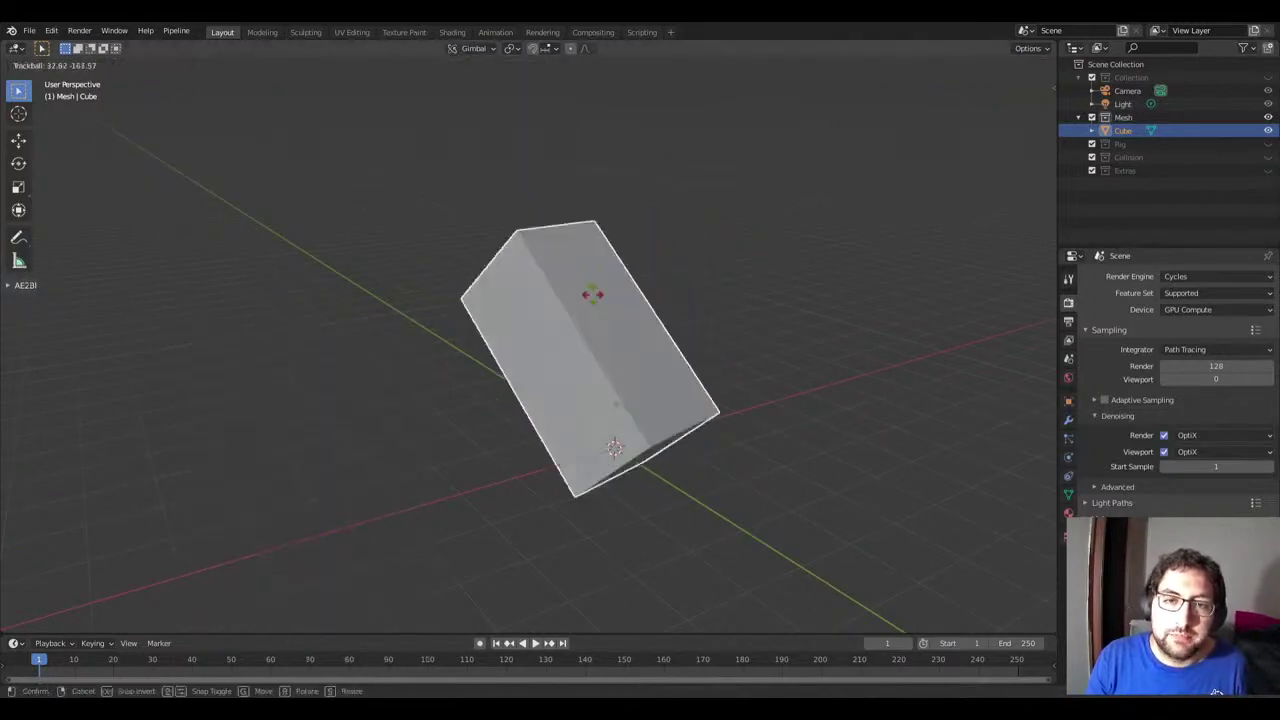
{"action": "left_click", "coordinate": [608, 346]}
Step: Try moving the box along the X and Y axes, then cancel the move
{"action": "key", "text": "g"}
{"action": "key", "text": "x"}
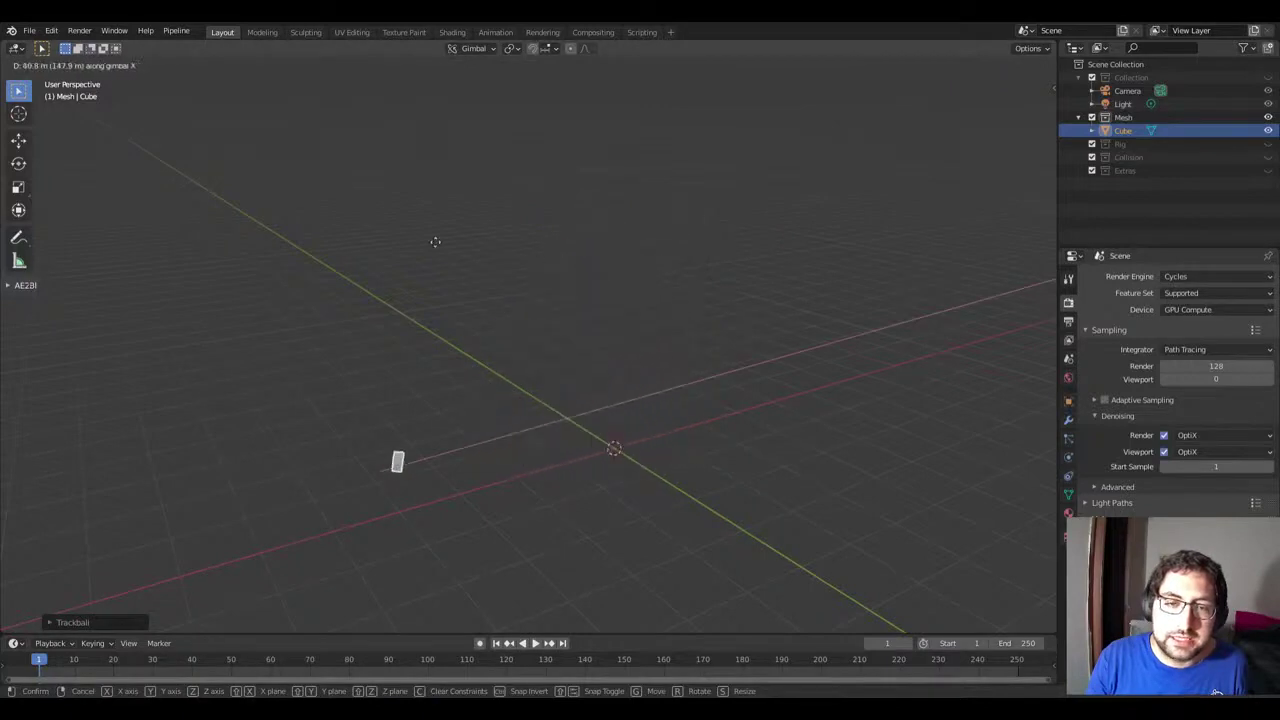
{"action": "key", "text": "x"}
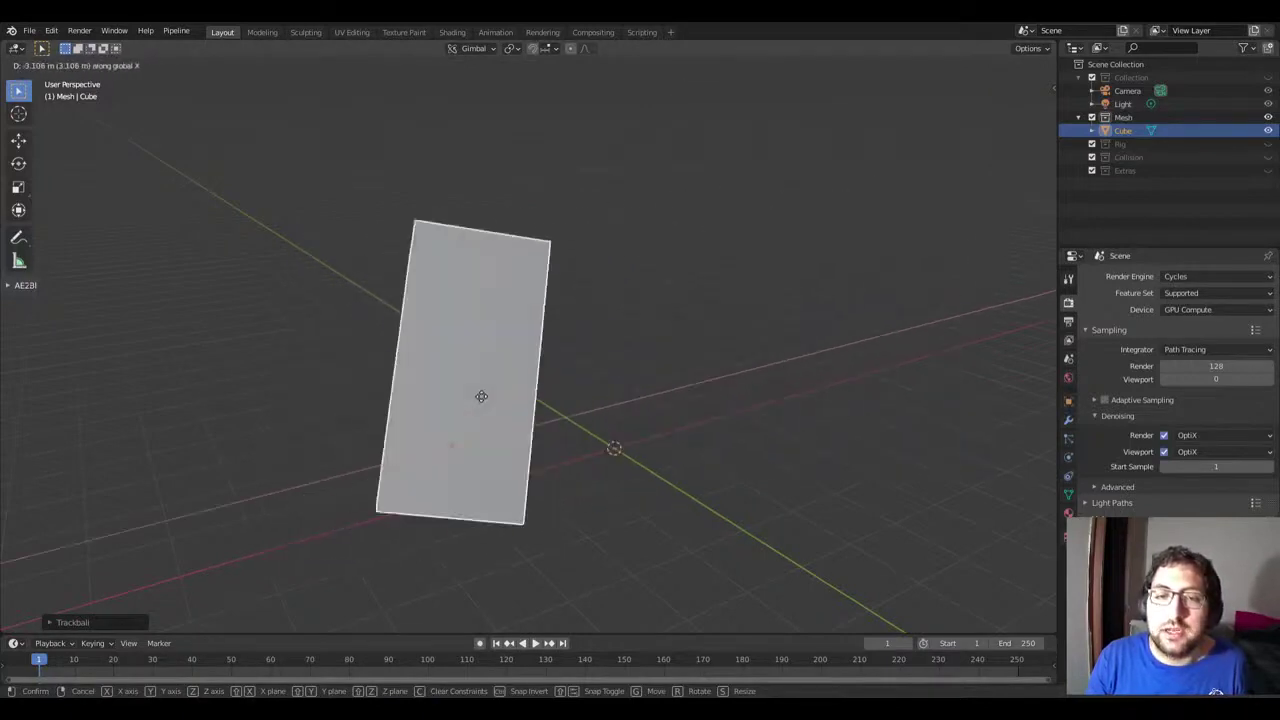
{"action": "key", "text": "y"}
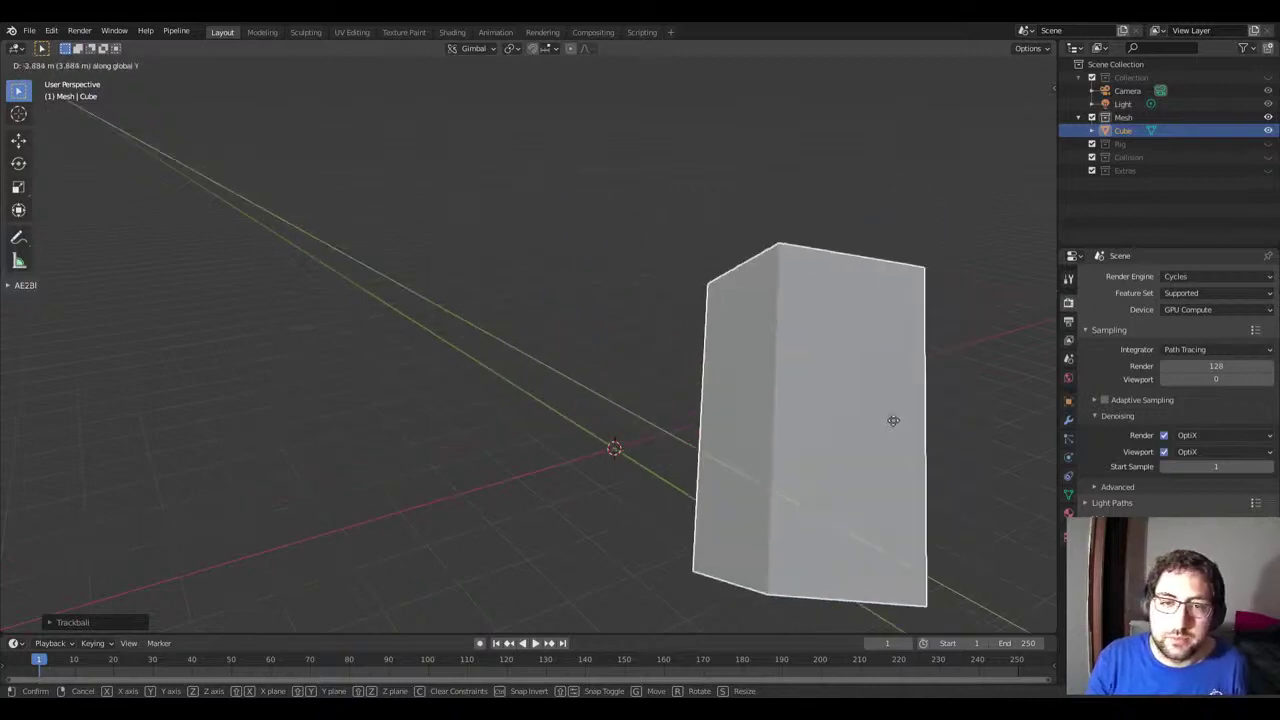
{"action": "key", "text": "Escape"}
{"action": "left_click", "coordinate": [452, 32]}
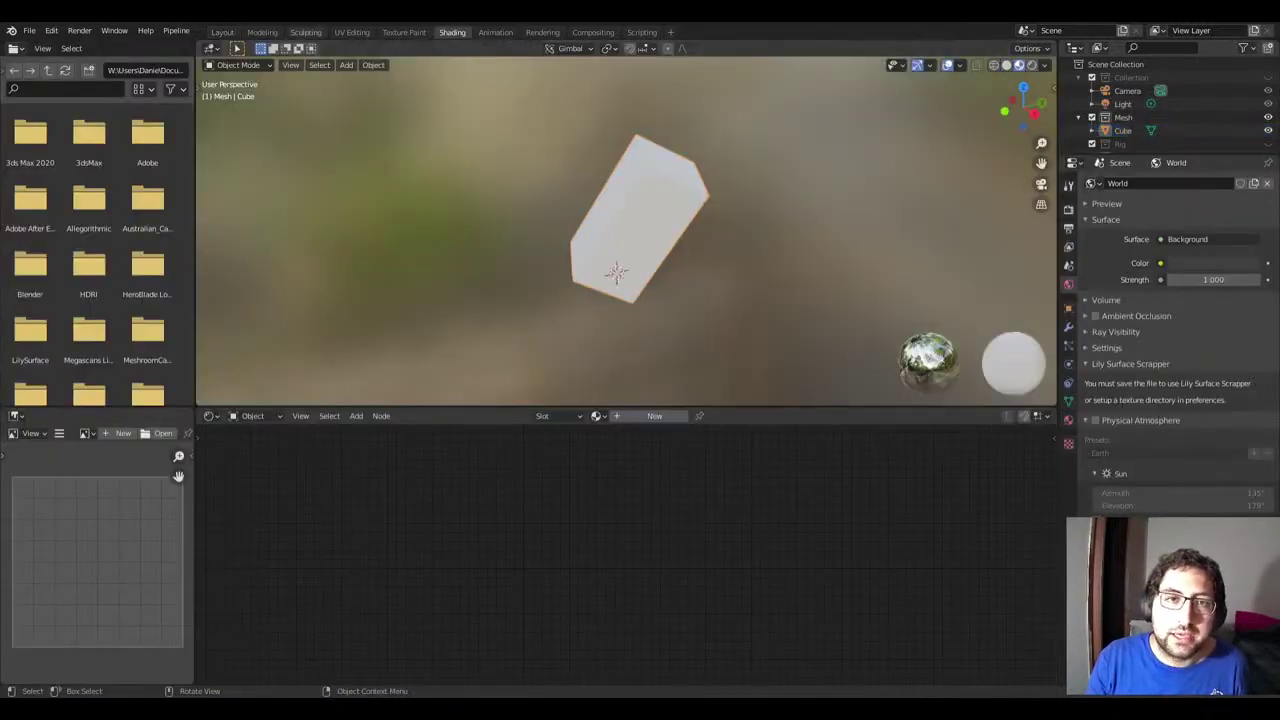
{"action": "left_click", "coordinate": [222, 32]}
Step: Switch to Local orientation and test a move along the box's local X axis, cancelling it
{"action": "left_click", "coordinate": [465, 48]}
{"action": "left_click", "coordinate": [457, 105]}
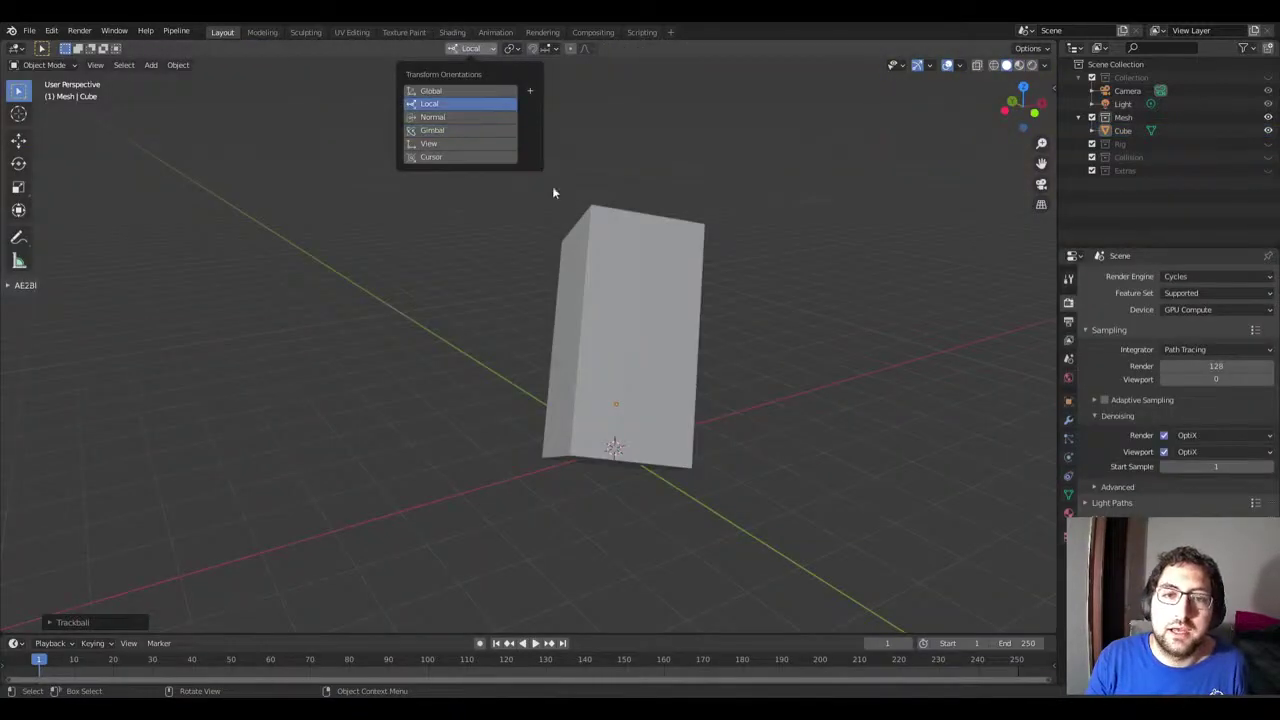
{"action": "left_click", "coordinate": [699, 255]}
{"action": "key", "text": "g"}
{"action": "key", "text": "x"}
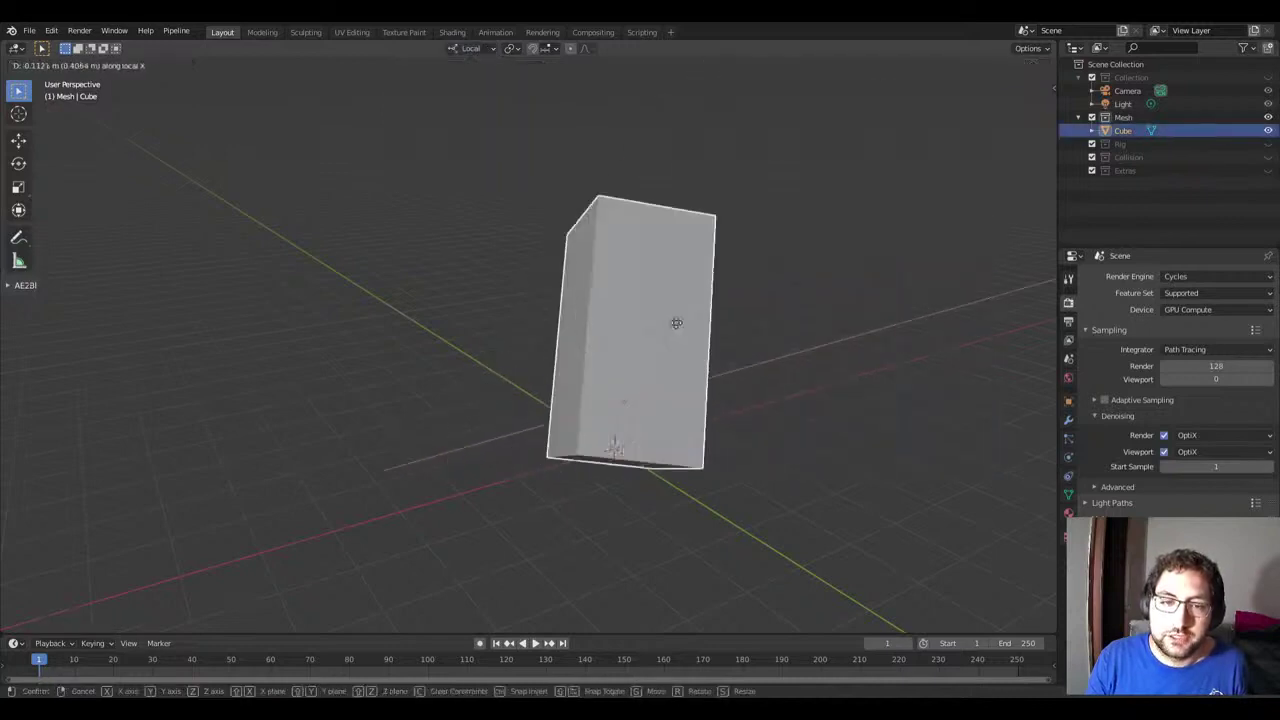
{"action": "key", "text": "Escape"}
{"action": "key", "text": "ctrl+z"}
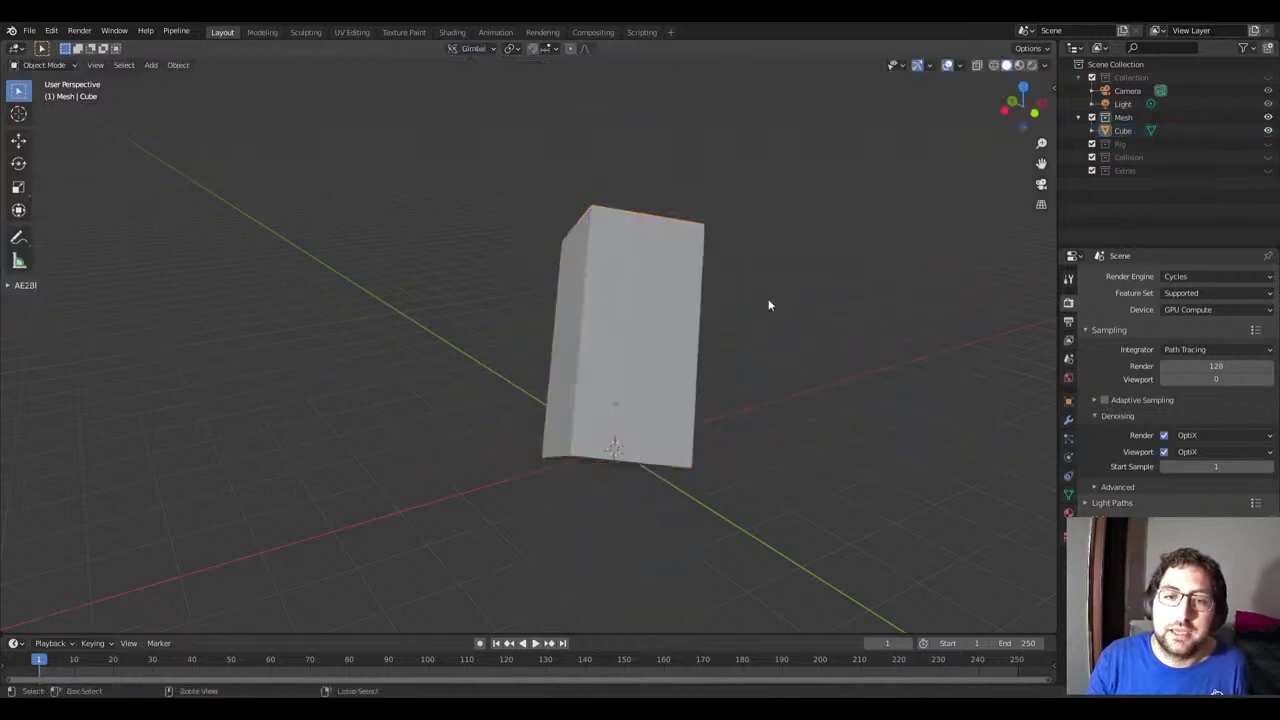
{"action": "key", "text": "ctrl+z"}
{"action": "key", "text": "ctrl+z"}
Step: Set Global orientation, clear the box's rotation, and cut a centred loop in Edit Mode
{"action": "left_click", "coordinate": [476, 48]}
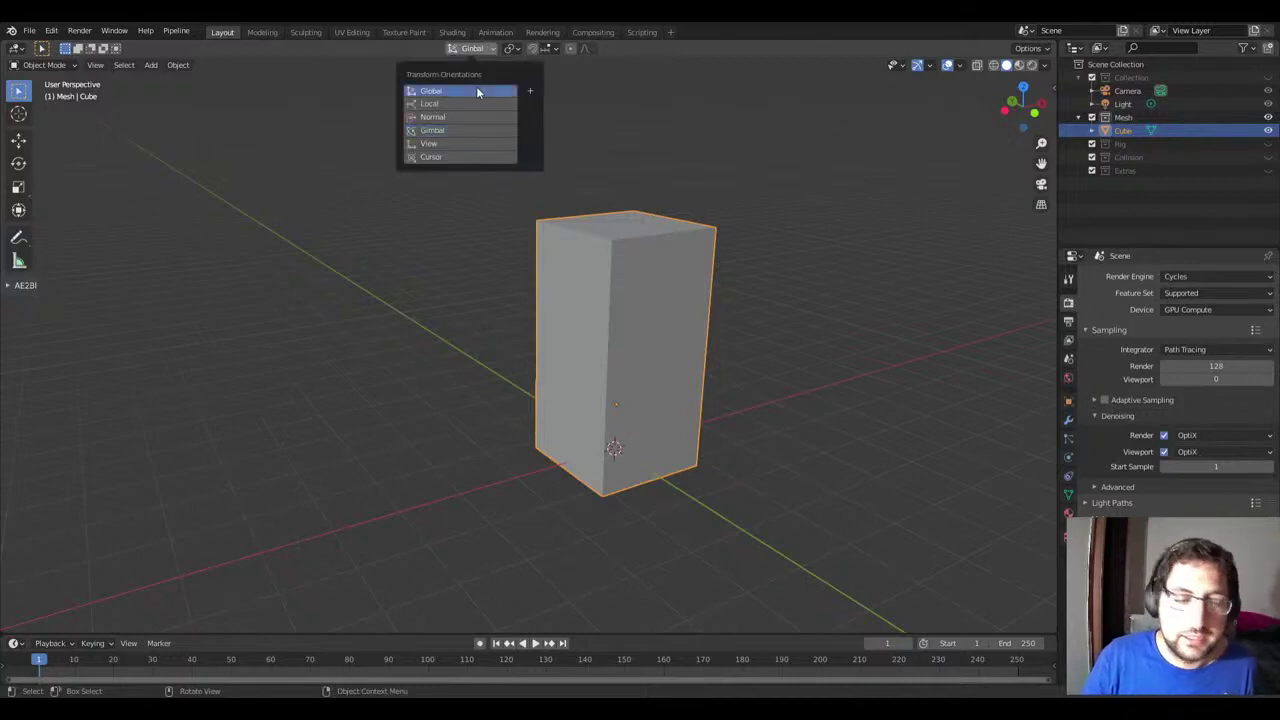
{"action": "left_click", "coordinate": [476, 86]}
{"action": "key", "text": "alt+r"}
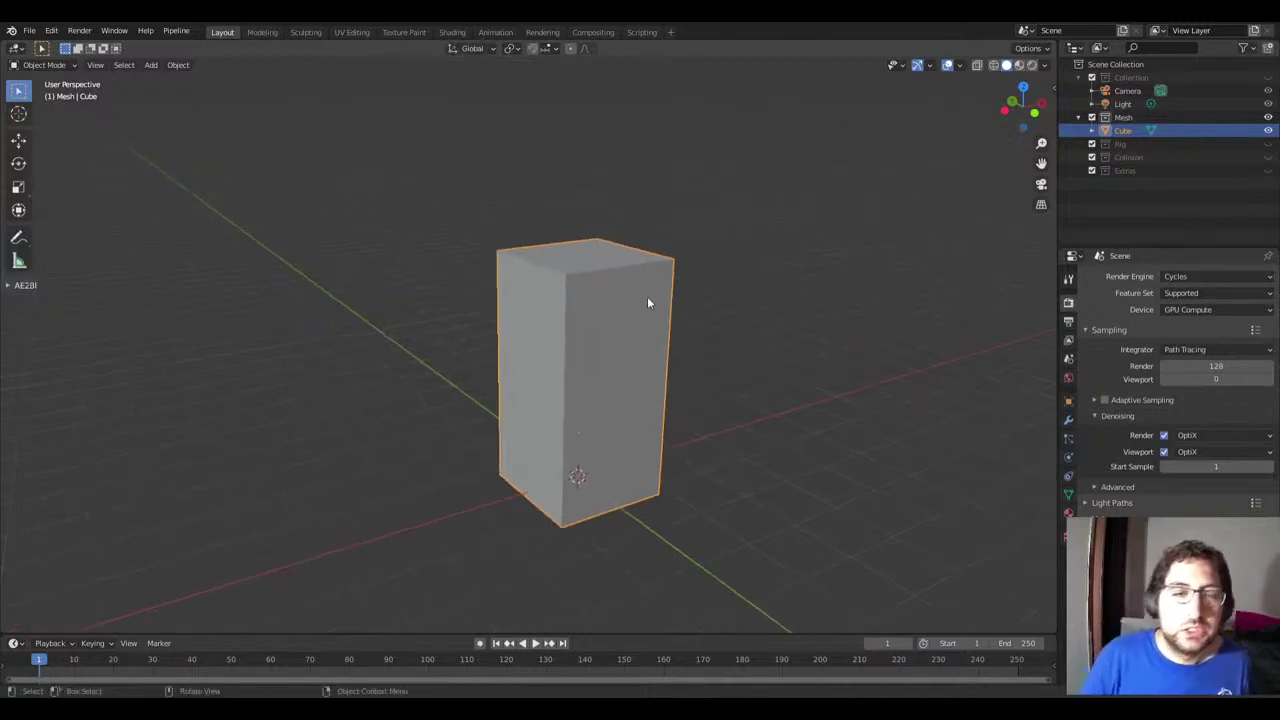
{"action": "key", "text": "Tab"}
{"action": "key", "text": "ctrl+r"}
{"action": "left_click", "coordinate": [570, 368]}
{"action": "right_click", "coordinate": [568, 385]}
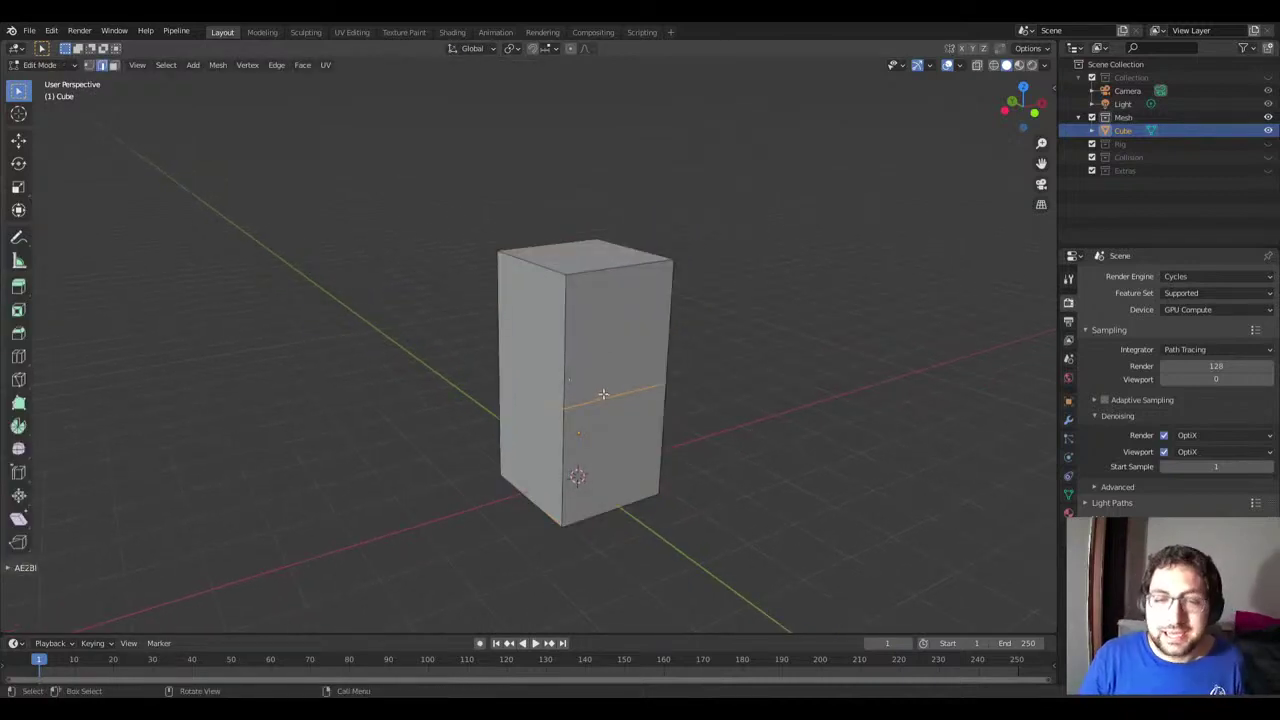
{"action": "key", "text": "x"}
{"action": "left_click", "coordinate": [603, 393]}
{"action": "key", "text": "ctrl+z"}
{"action": "key", "text": "x"}
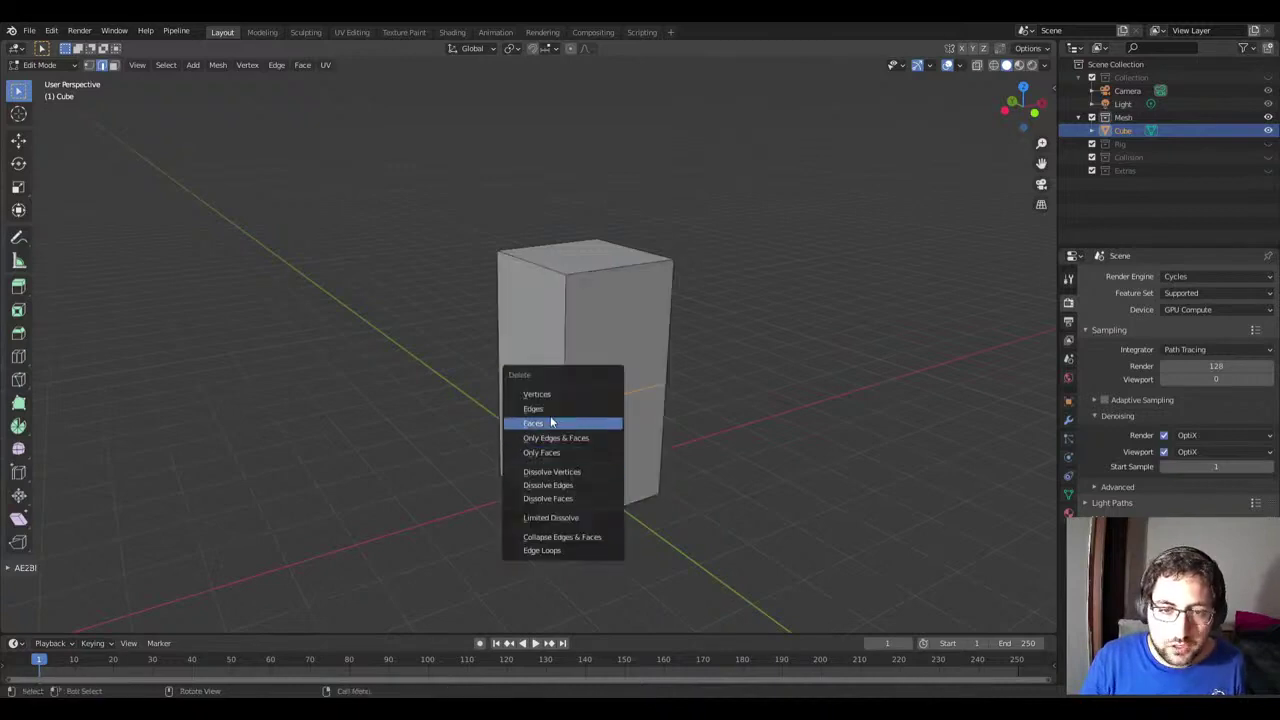
{"action": "left_click", "coordinate": [548, 485]}
{"action": "key", "text": "g"}
{"action": "key", "text": "g"}
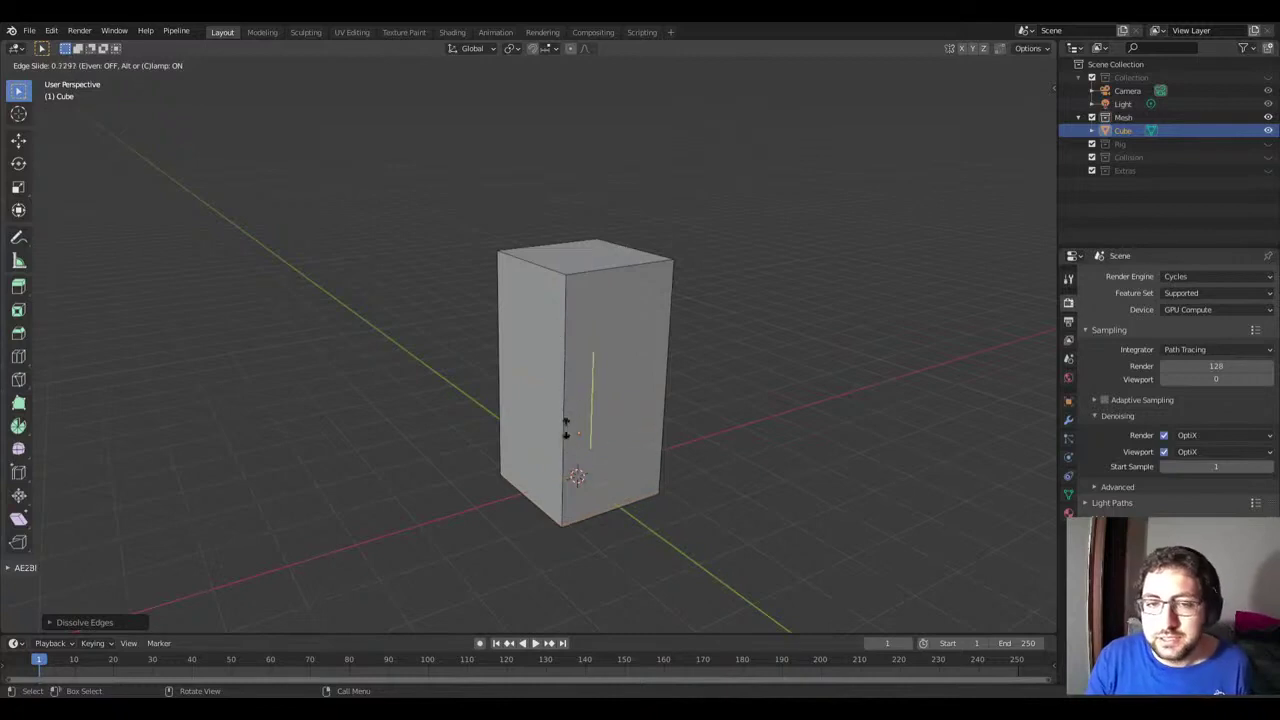
{"action": "right_click", "coordinate": [576, 303]}
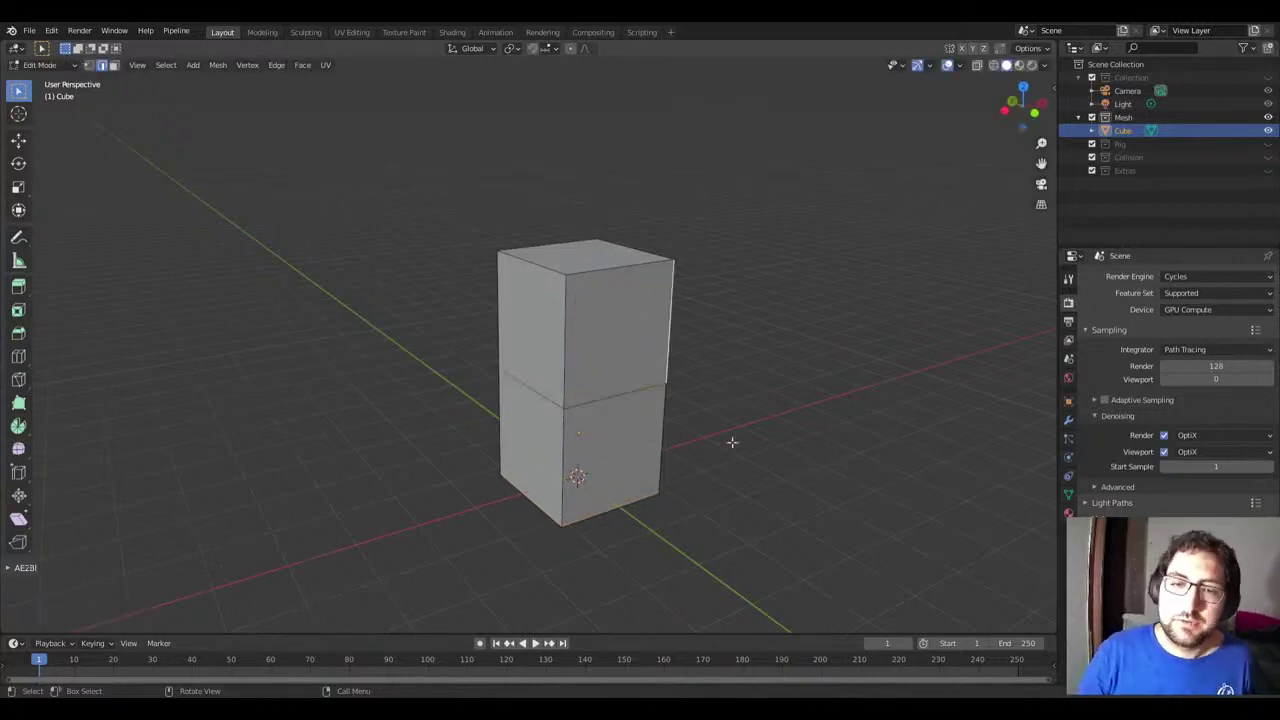
{"action": "key", "text": "g"}
{"action": "key", "text": "x"}
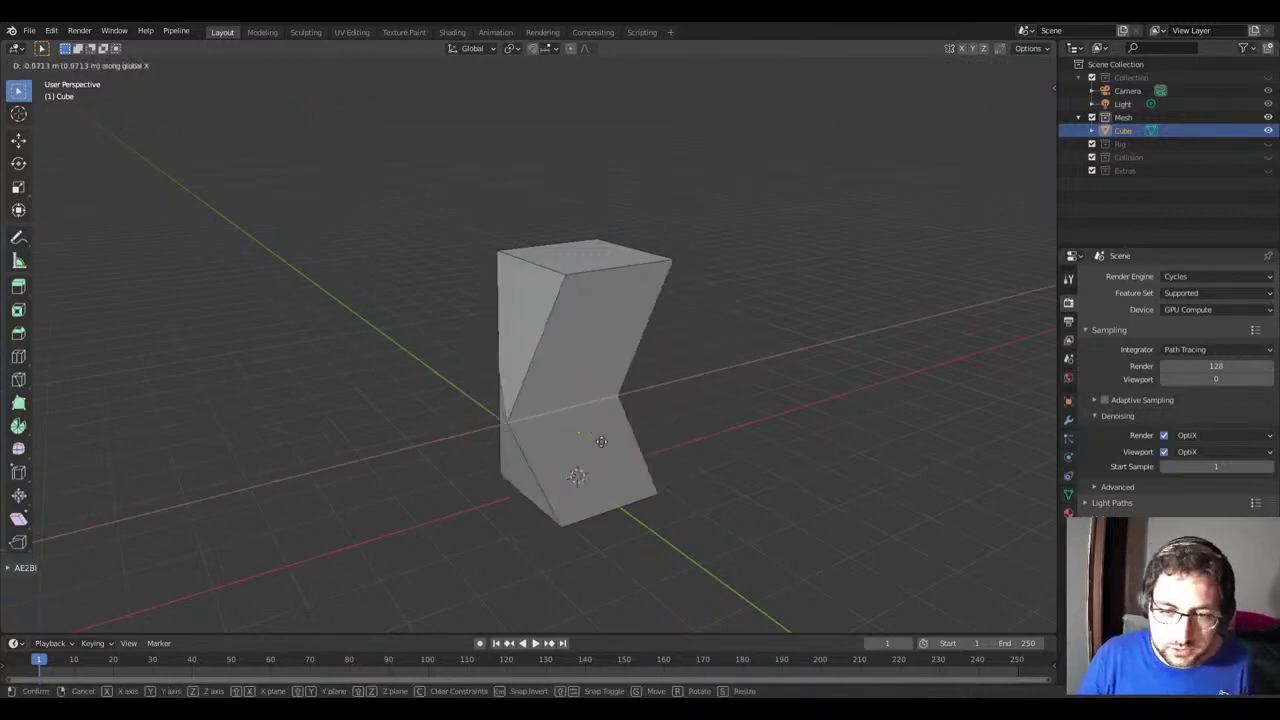
{"action": "key", "text": "y"}
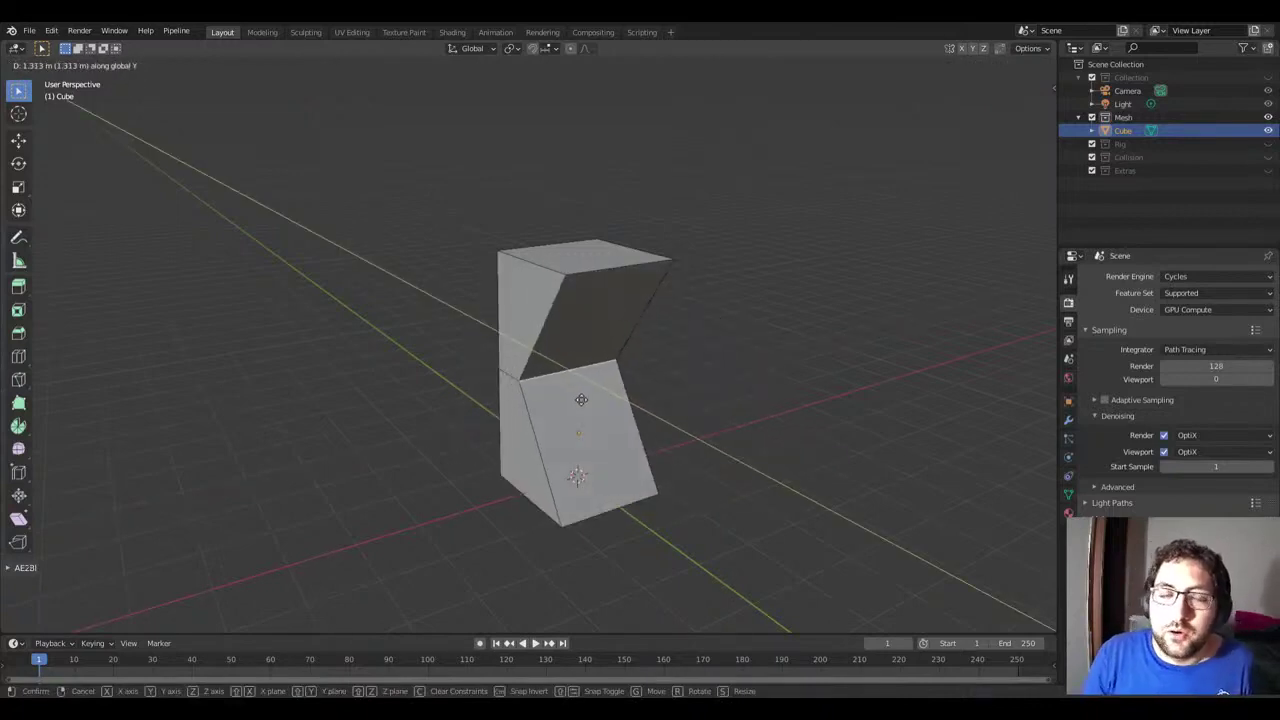
{"action": "left_click", "coordinate": [581, 399]}
{"action": "middle_click_drag", "start_coordinate": [581, 399], "coordinate": [400, 380]}
{"action": "scroll", "coordinate": [400, 380], "scroll_direction": "down", "scroll_amount": 2}
{"action": "scroll", "coordinate": [609, 401], "scroll_direction": "up", "scroll_amount": 3}
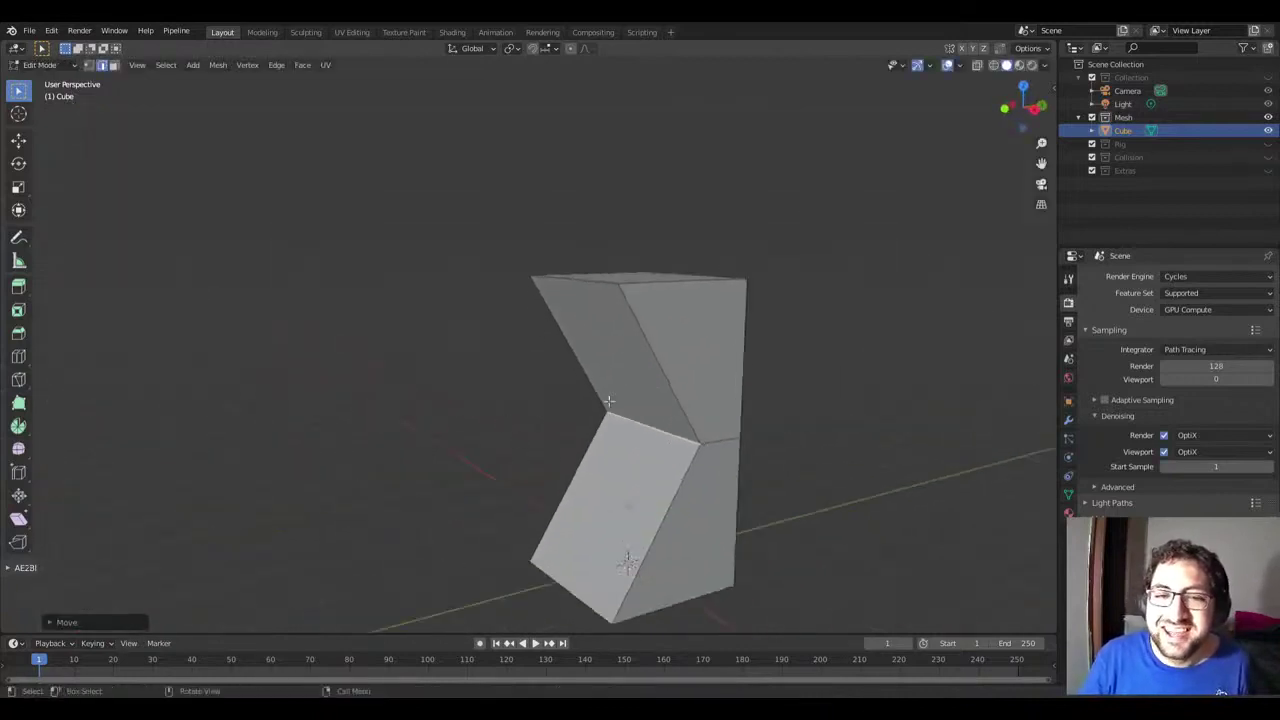
{"action": "mouse_move", "coordinate": [609, 401]}
{"action": "middle_mouse_down"}
{"action": "mouse_move", "coordinate": [571, 380]}
{"action": "mouse_move", "coordinate": [897, 417]}
{"action": "middle_mouse_up"}
{"action": "middle_click_drag", "start_coordinate": [500, 414], "coordinate": [502, 383]}
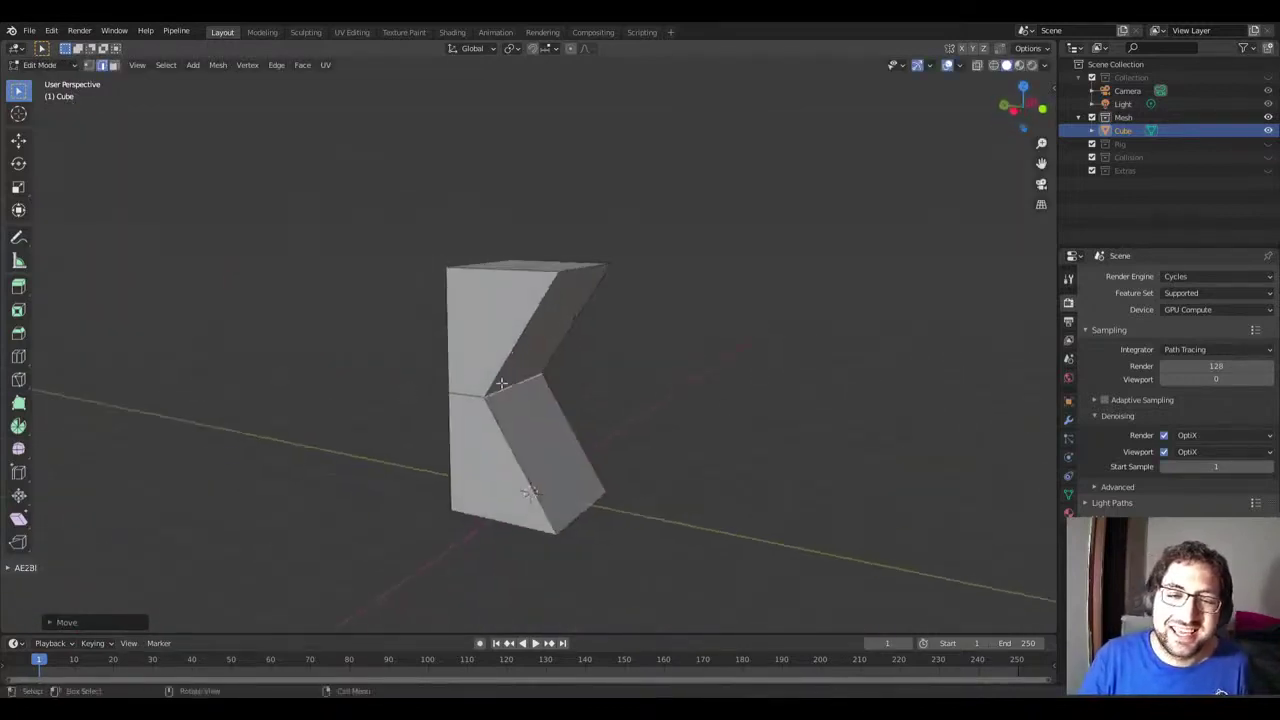
{"action": "key", "text": "g"}
{"action": "key", "text": "y"}
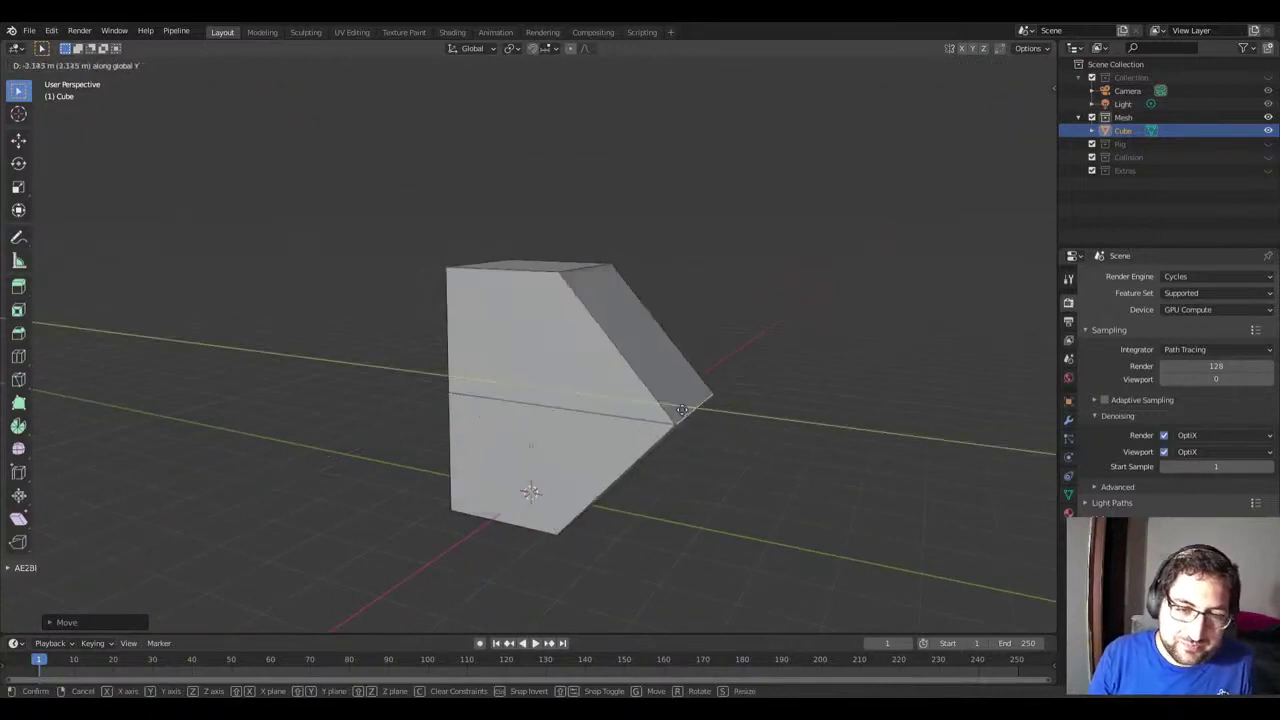
{"action": "middle_click_drag", "start_coordinate": [600, 400], "coordinate": [530, 380]}
Step: Cancel the shear and add trial vertical and upper loop cuts to the box
{"action": "key", "text": "Escape"}
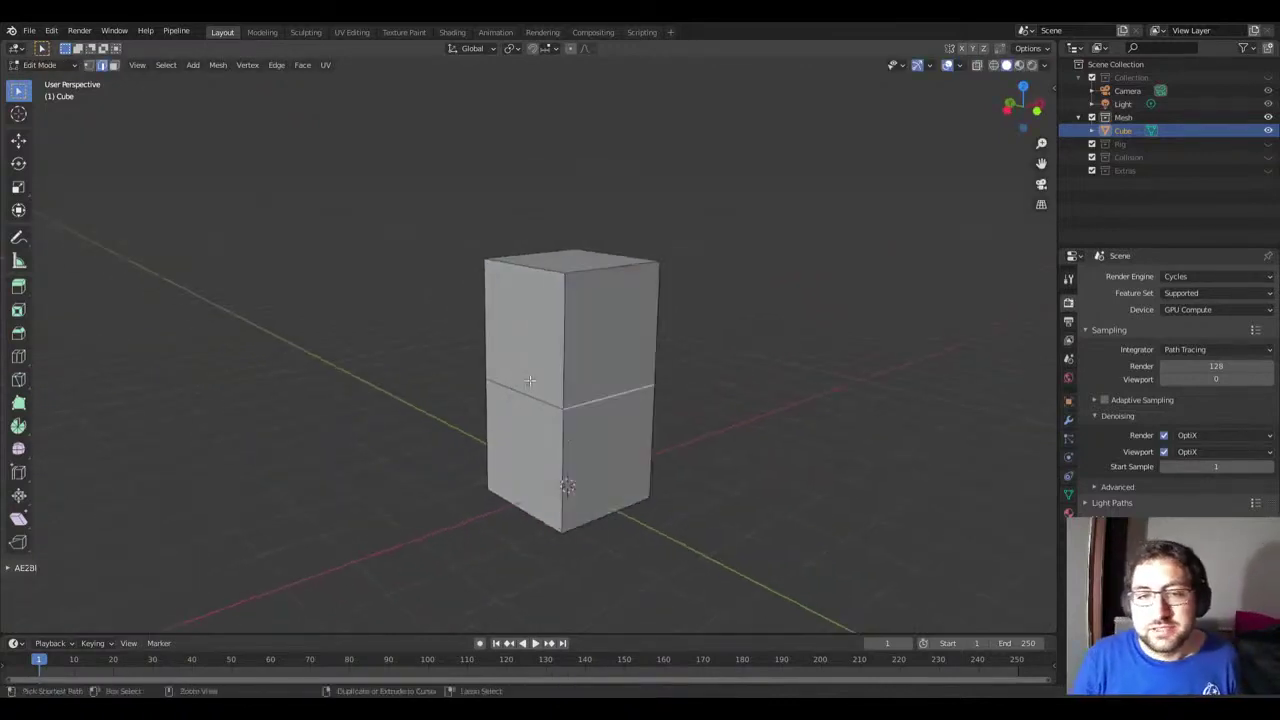
{"action": "key", "text": "ctrl+r"}
{"action": "left_click", "coordinate": [530, 380]}
{"action": "right_click", "coordinate": [530, 380]}
{"action": "key", "text": "ctrl+r"}
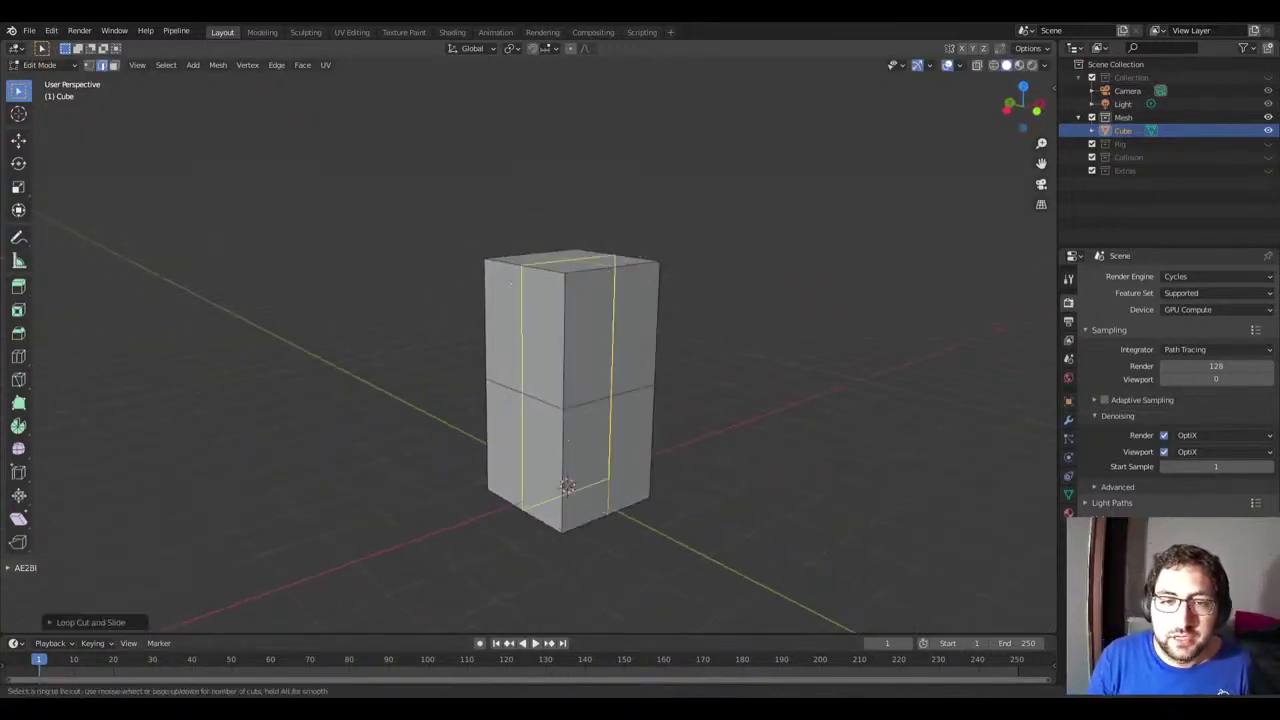
{"action": "left_click", "coordinate": [510, 310]}
Step: Select an upper face and try moving it, then undo both loop cuts
{"action": "key", "text": "3"}
{"action": "left_click", "coordinate": [535, 312]}
{"action": "key", "text": "g"}
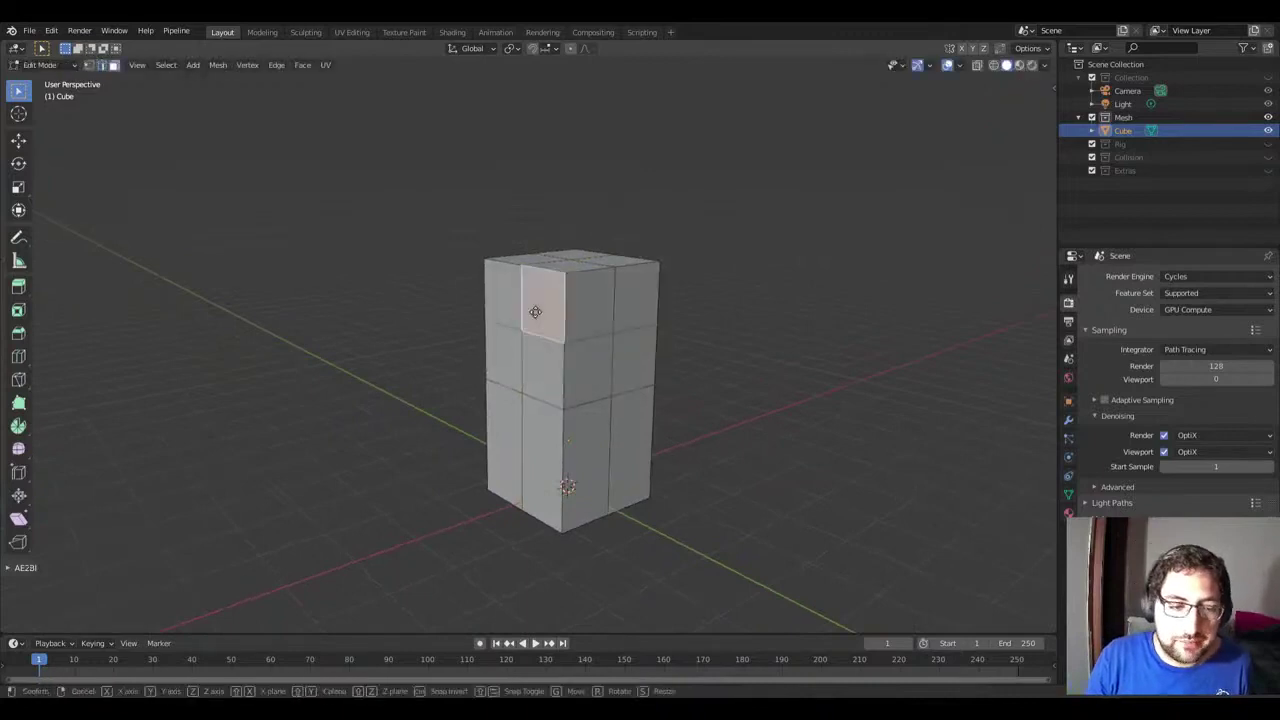
{"action": "key", "text": "Escape"}
{"action": "key", "text": "ctrl+z"}
{"action": "key", "text": "ctrl+z"}
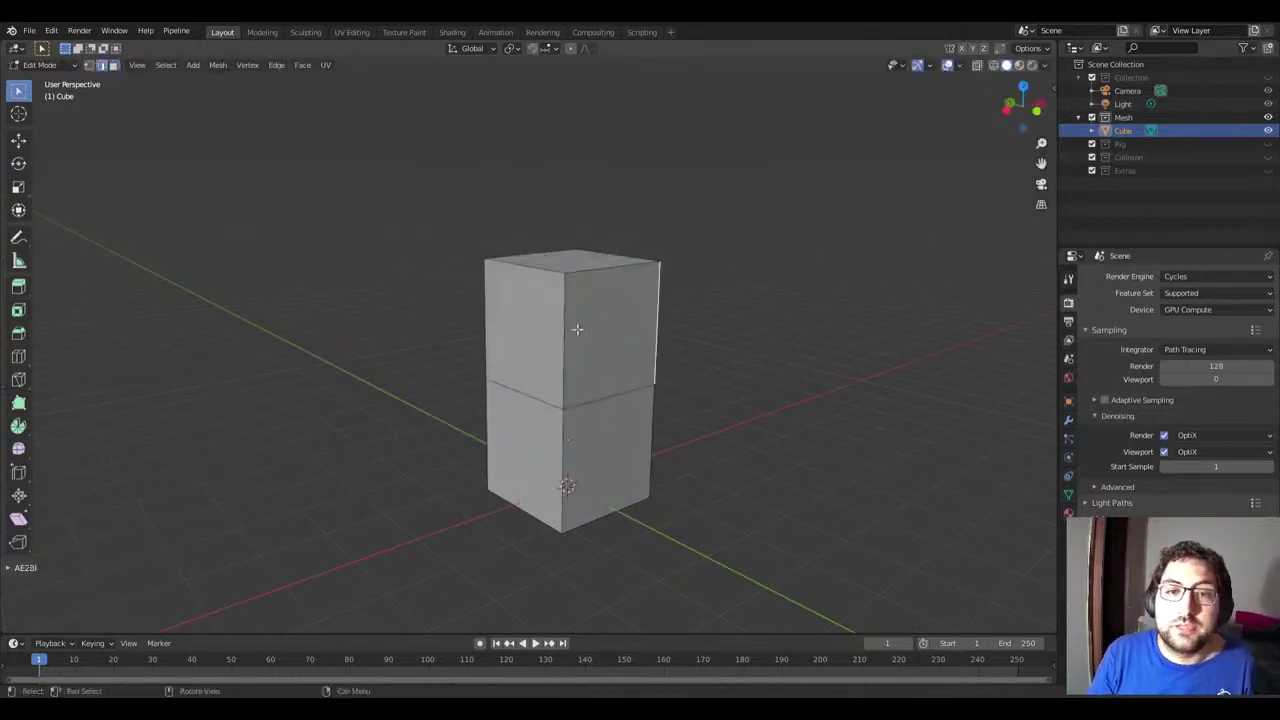
{"action": "key", "text": "ctrl+z"}
Step: Preview a multi-cut loop cut by changing the cut count, then cancel it
{"action": "key", "text": "ctrl+r"}
{"action": "scroll", "coordinate": [561, 373], "scroll_direction": "up", "scroll_amount": 1}
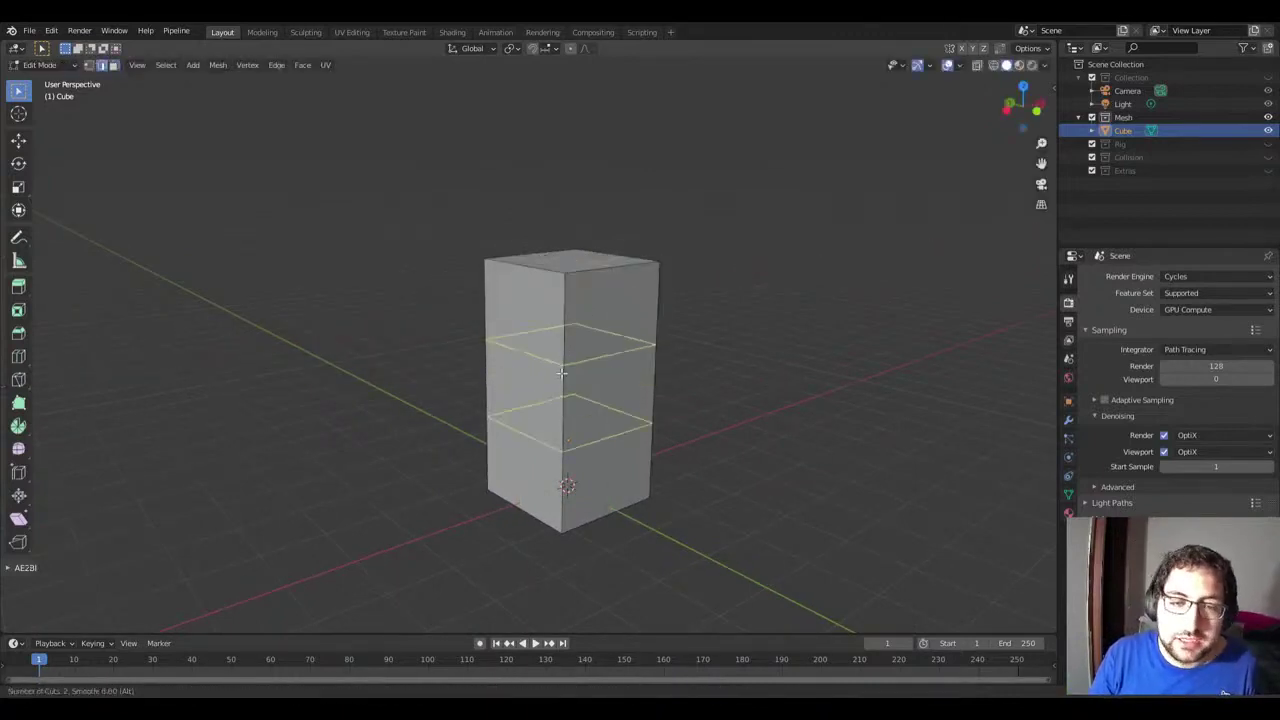
{"action": "scroll", "coordinate": [561, 373], "scroll_direction": "up", "scroll_amount": 6}
{"action": "scroll", "coordinate": [561, 375], "scroll_direction": "down", "scroll_amount": 3}
{"action": "scroll", "coordinate": [561, 376], "scroll_direction": "up", "scroll_amount": 7}
{"action": "scroll", "coordinate": [561, 378], "scroll_direction": "down", "scroll_amount": 9}
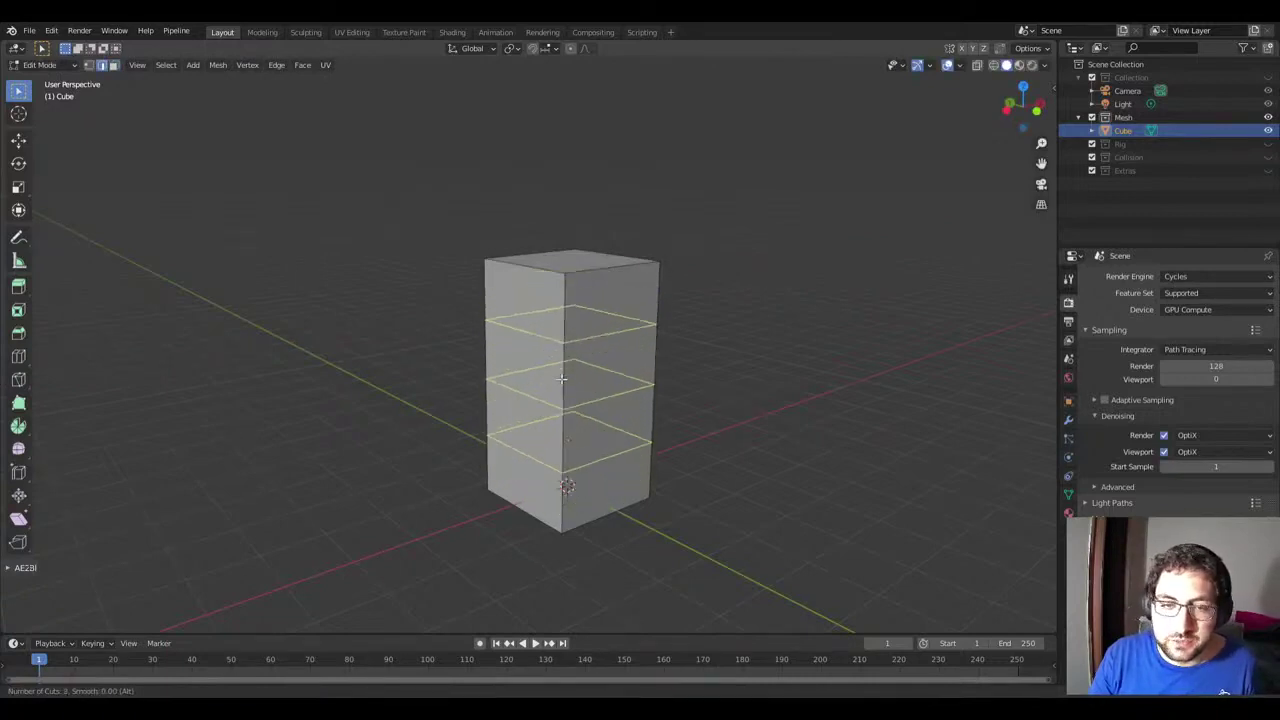
{"action": "key", "text": "Escape"}
Step: Start and cancel two more loop cut previews, then return to Object Mode
{"action": "key", "text": "ctrl+r"}
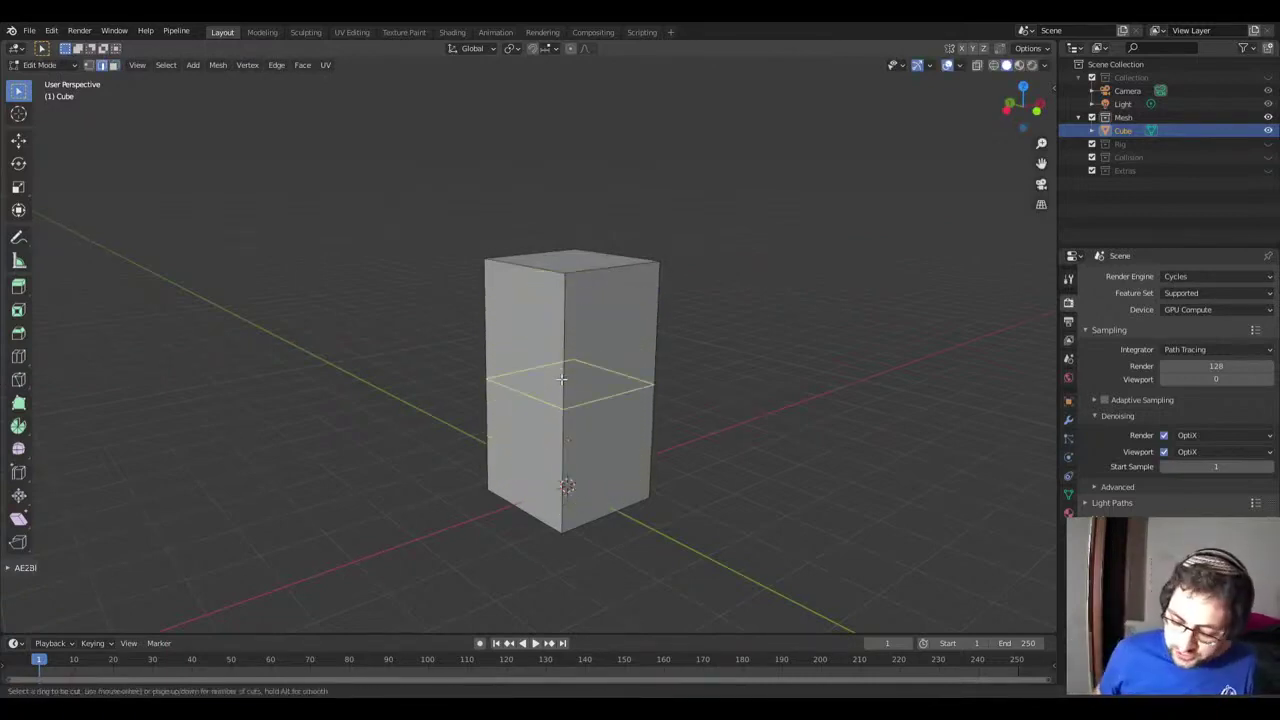
{"action": "scroll", "coordinate": [561, 378], "scroll_direction": "up", "scroll_amount": 5}
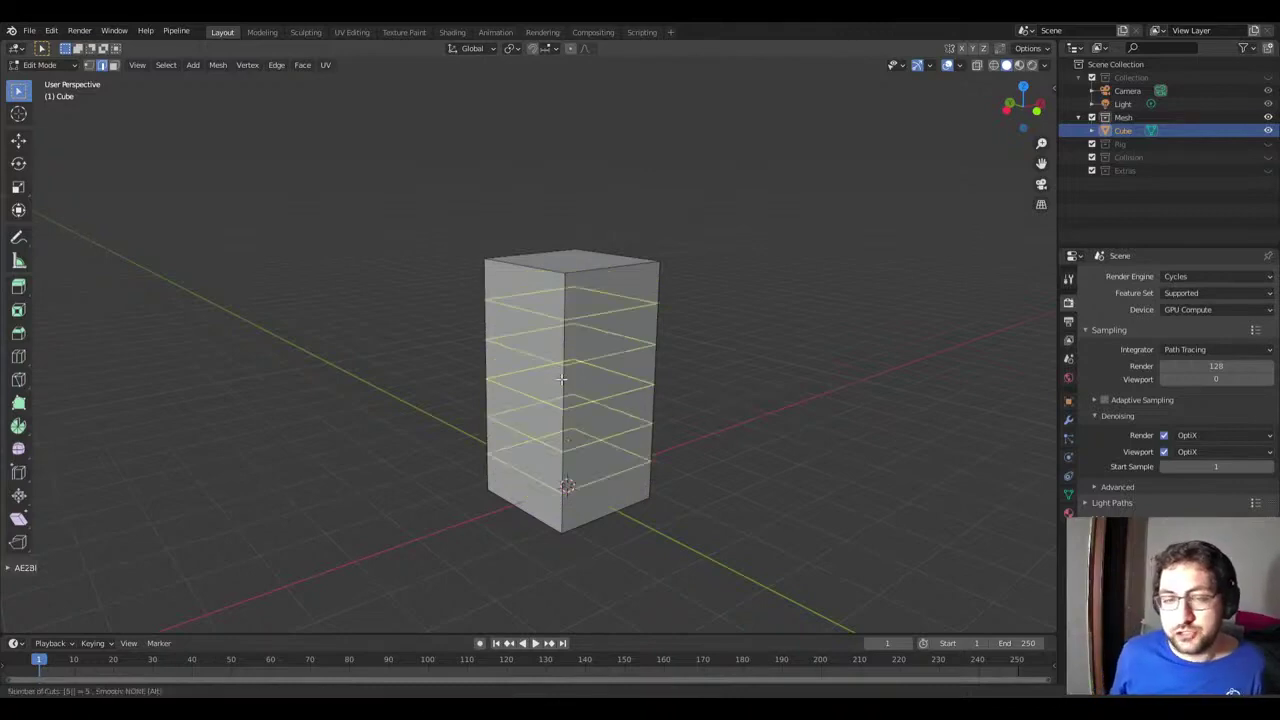
{"action": "key", "text": "Escape"}
{"action": "key", "text": "ctrl+r"}
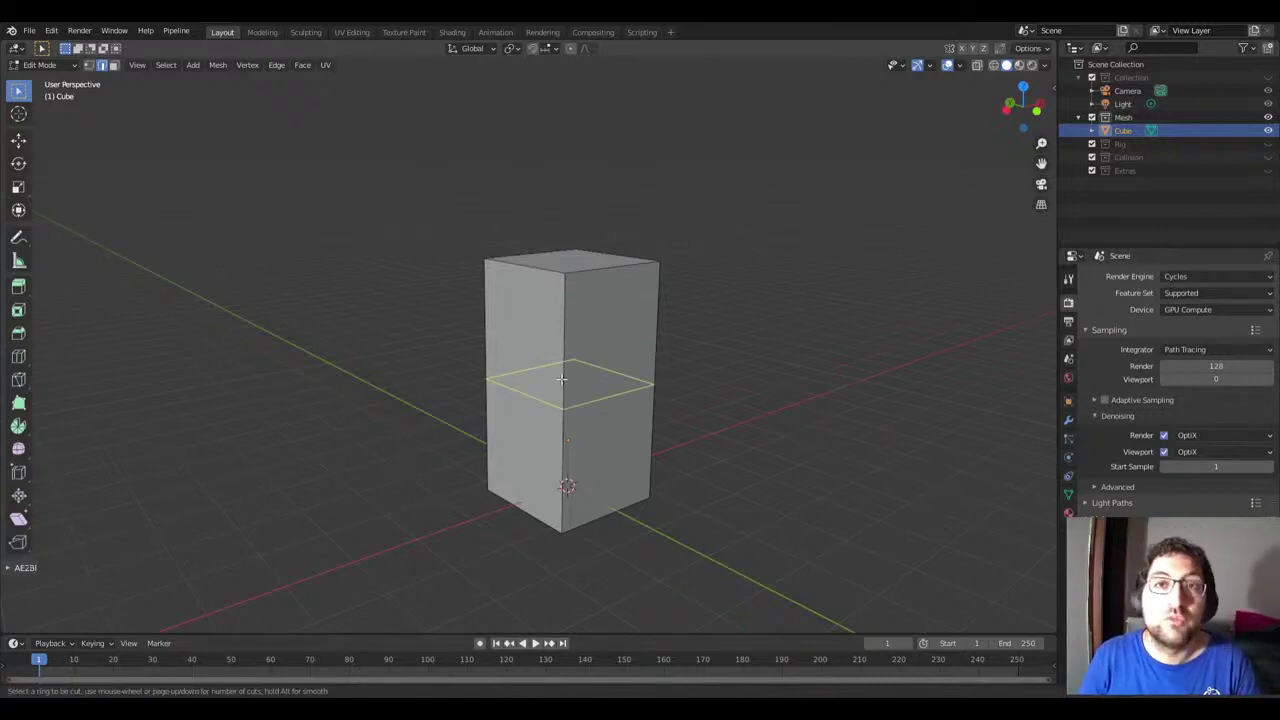
{"action": "key", "text": "Escape"}
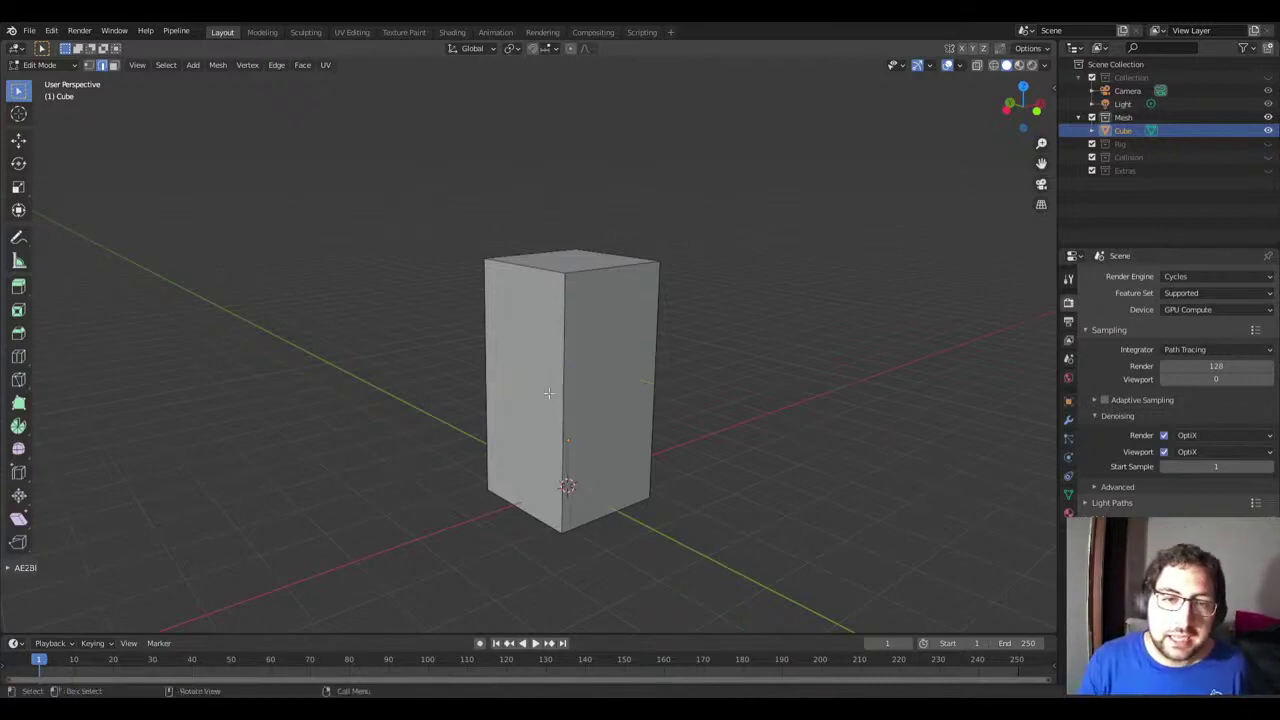
{"action": "key", "text": "Tab"}
{"action": "scroll", "coordinate": [550, 372], "scroll_direction": "down", "scroll_amount": 3}
Step: Duplicate the cube, delete the duplicate, and reselect the original cube
{"action": "middle_click_drag", "start_coordinate": [530, 385], "coordinate": [481, 395], "text": "shift"}
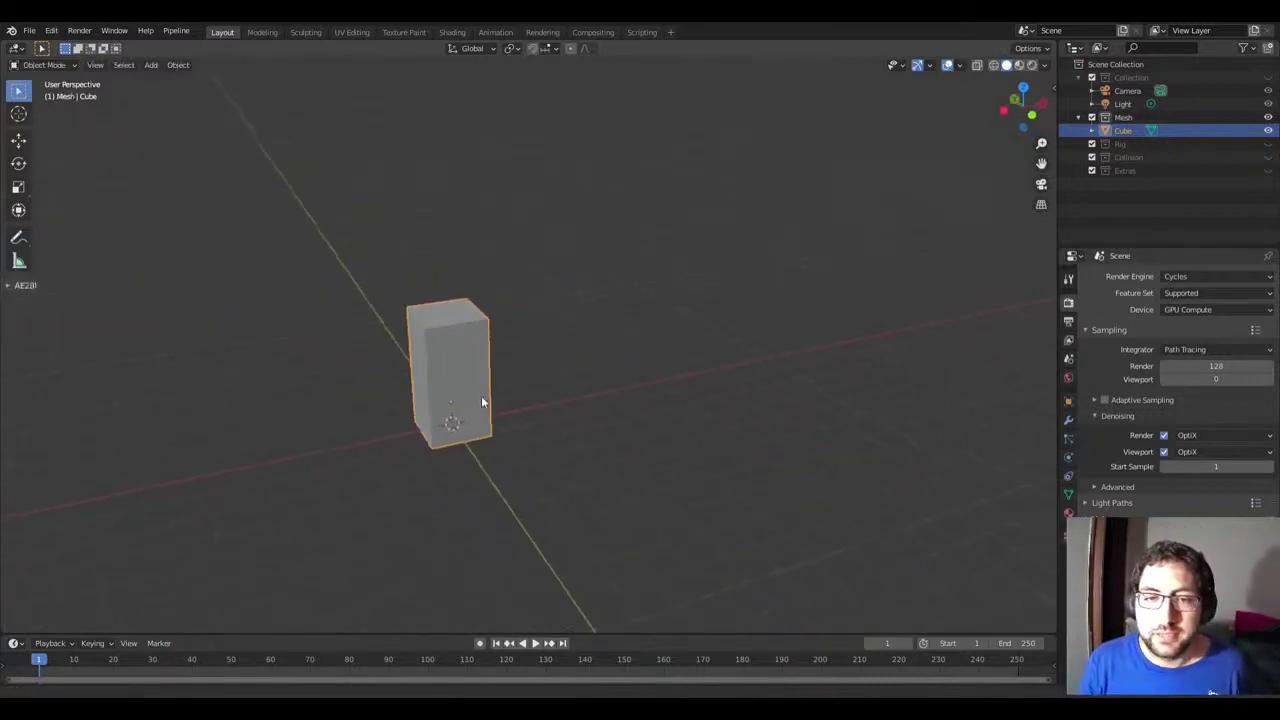
{"action": "key", "text": "shift+d"}
{"action": "right_click", "coordinate": [624, 368]}
{"action": "key", "text": "Delete"}
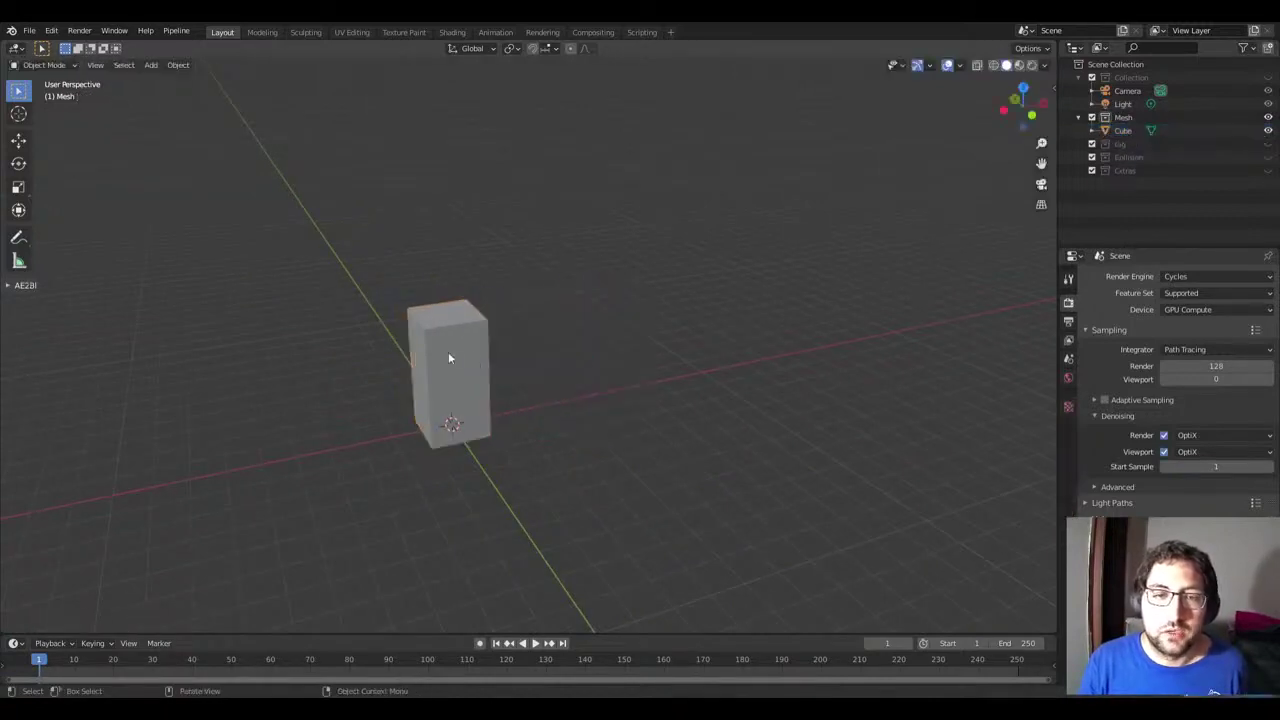
{"action": "middle_click_drag", "start_coordinate": [448, 351], "coordinate": [547, 353], "text": "shift"}
{"action": "left_click", "coordinate": [547, 358]}
Step: Try scaling the cube by 2, 5 and -5, cancelling each to keep its size
{"action": "key", "text": "s"}
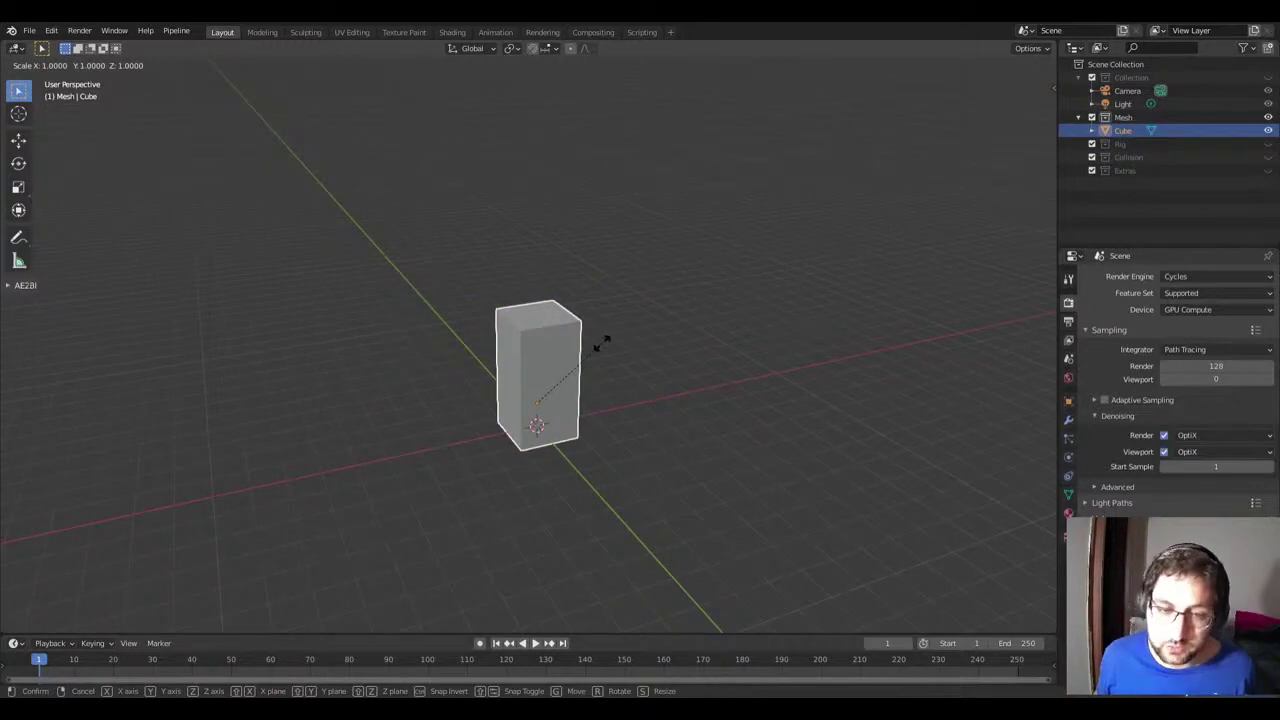
{"action": "type", "text": "2"}
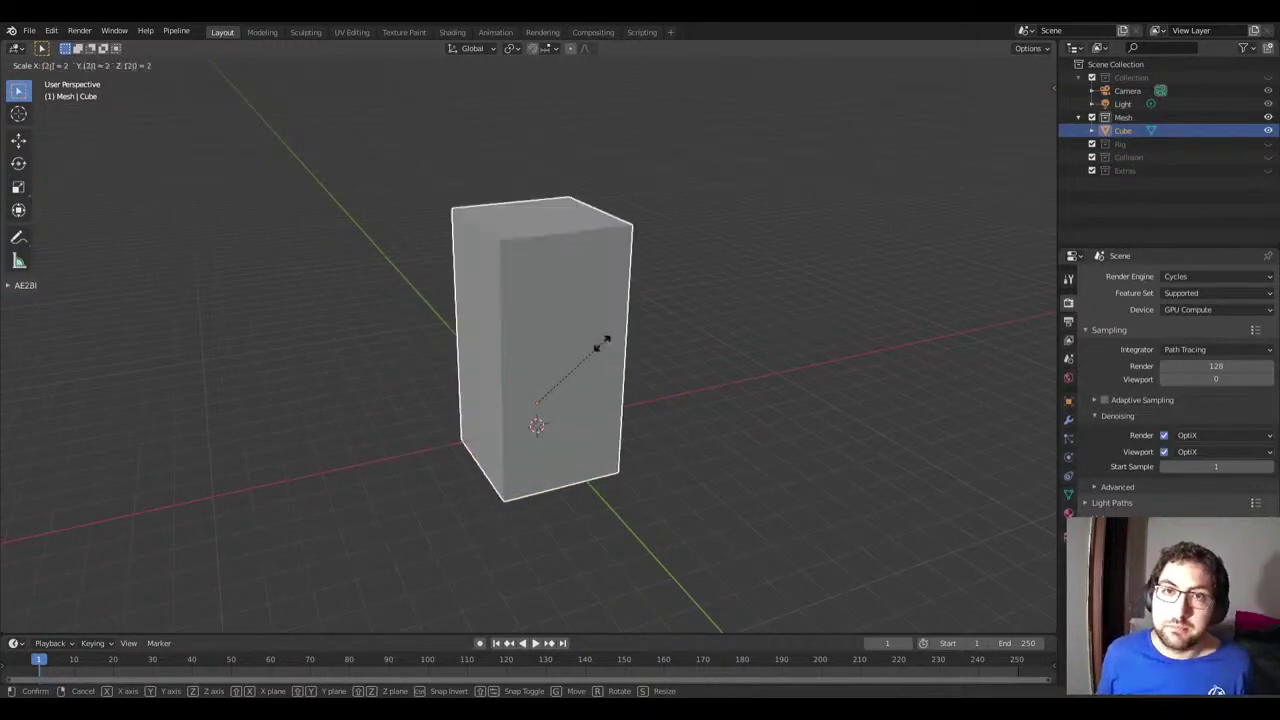
{"action": "key", "text": "Escape"}
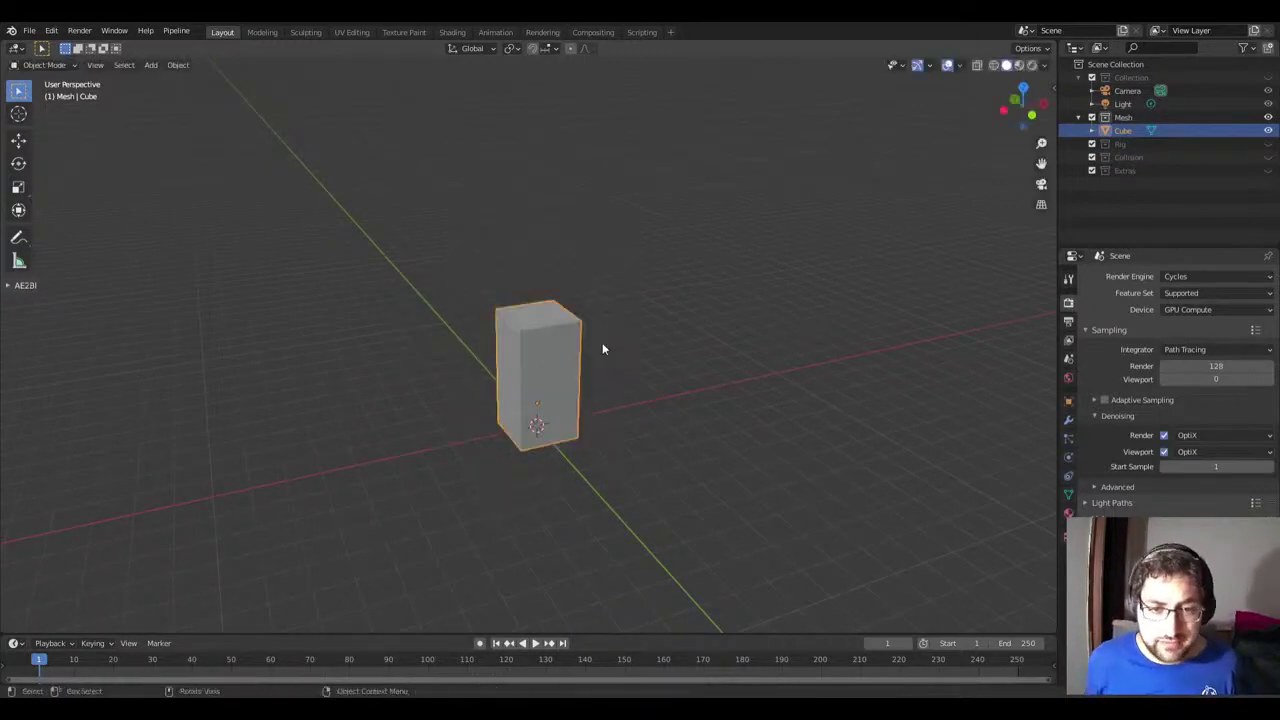
{"action": "type", "text": "s"}
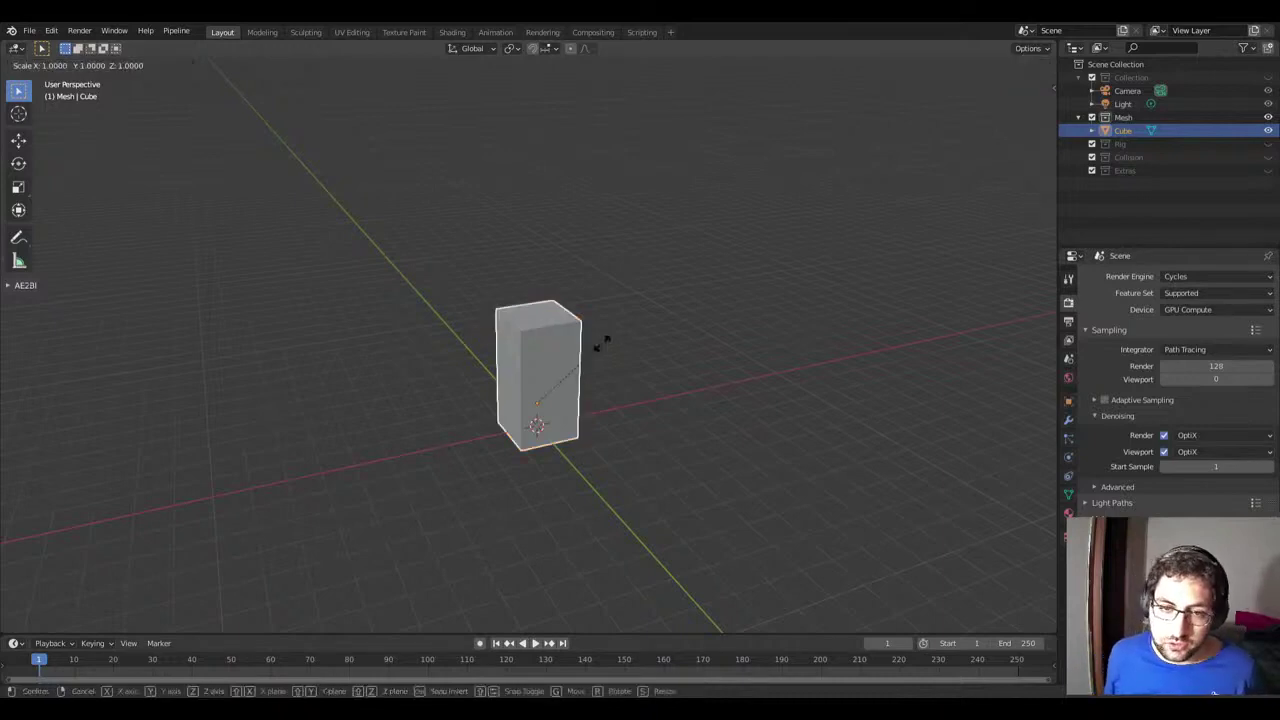
{"action": "type", "text": "5"}
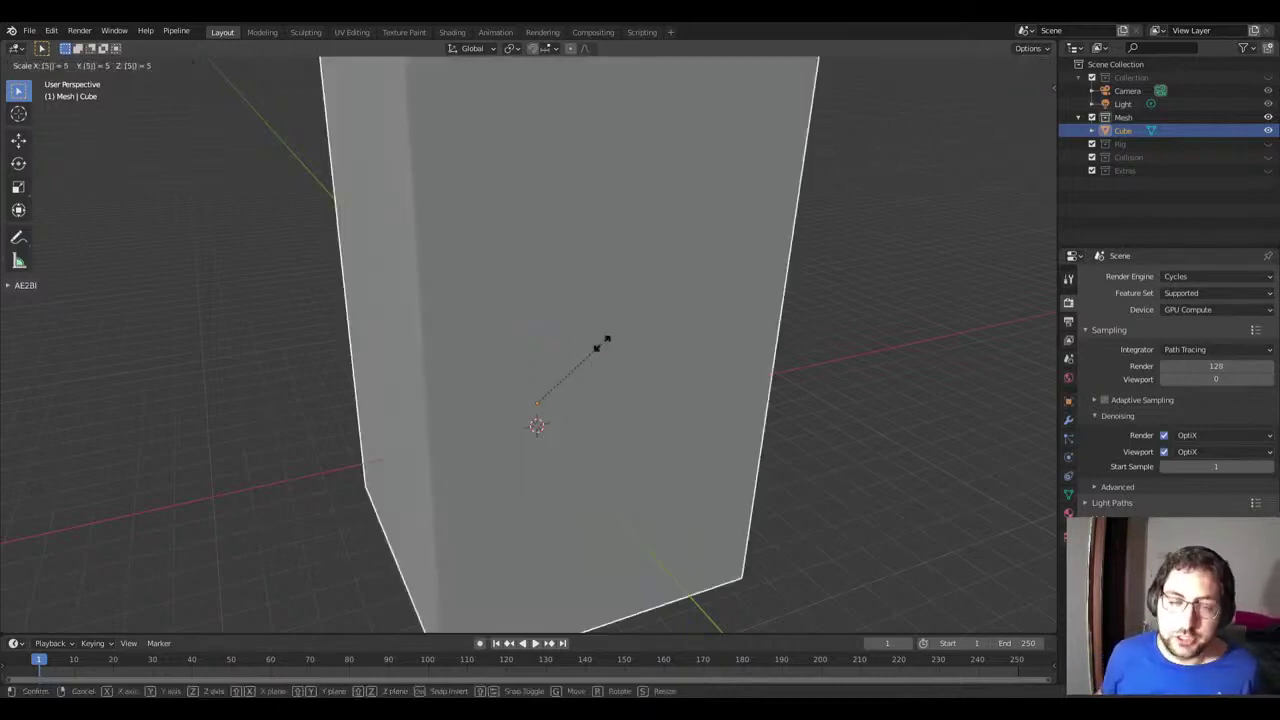
{"action": "key", "text": "minus"}
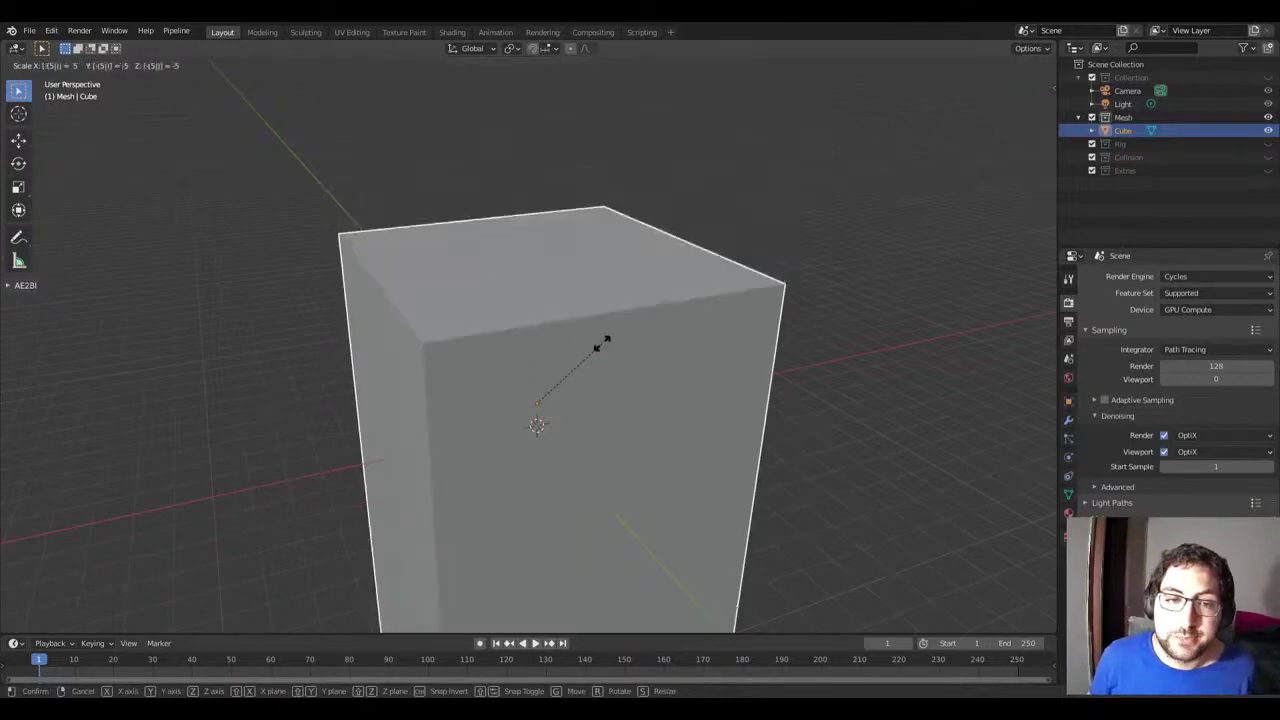
{"action": "type", "text": "5"}
{"action": "key", "text": "BackSpace"}
{"action": "key", "text": "BackSpace"}
{"action": "type", "text": "5"}
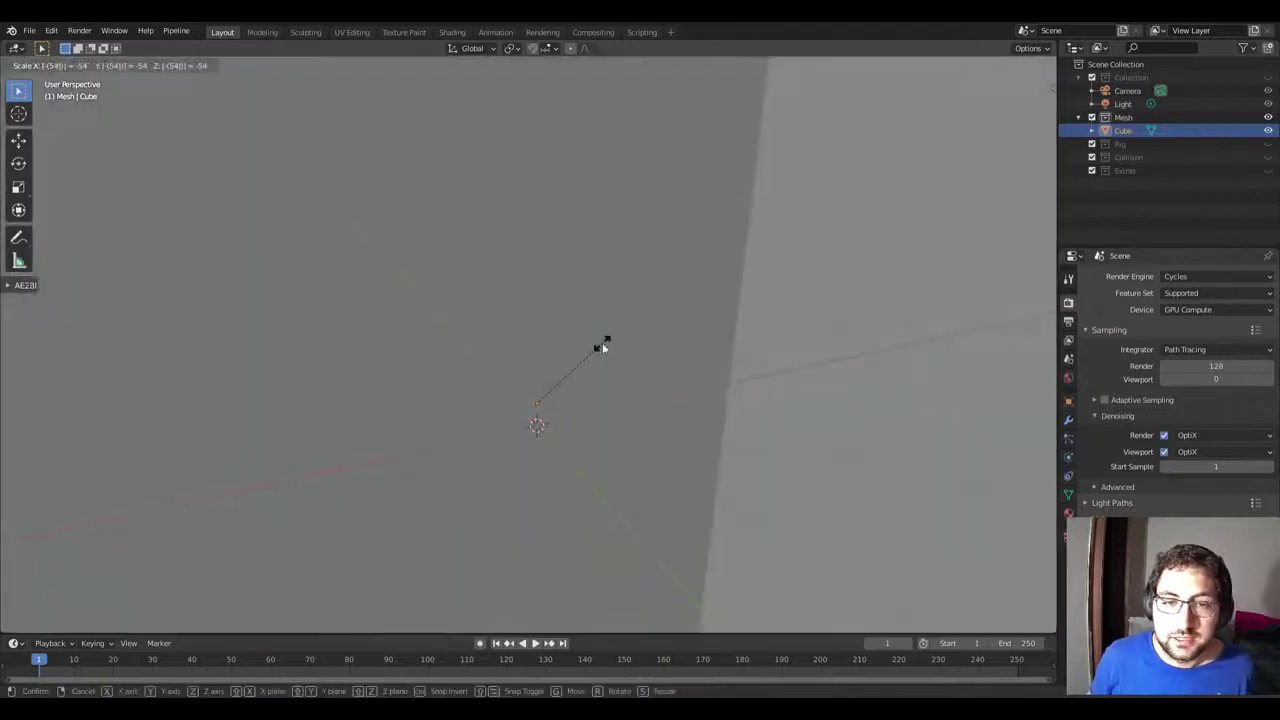
{"action": "key", "text": "Escape"}
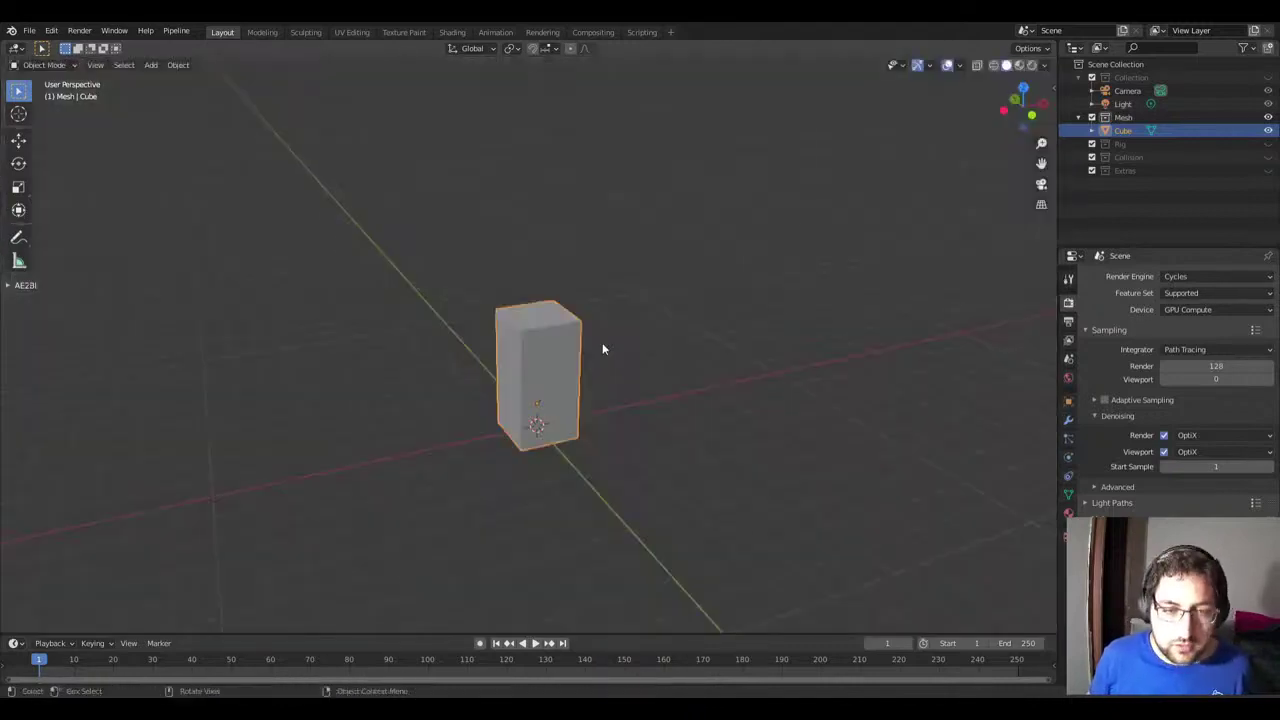
Step: Open the cube's context menu, then enter Edit Mode and cancel a loop cut preview
{"action": "right_click", "coordinate": [586, 343]}
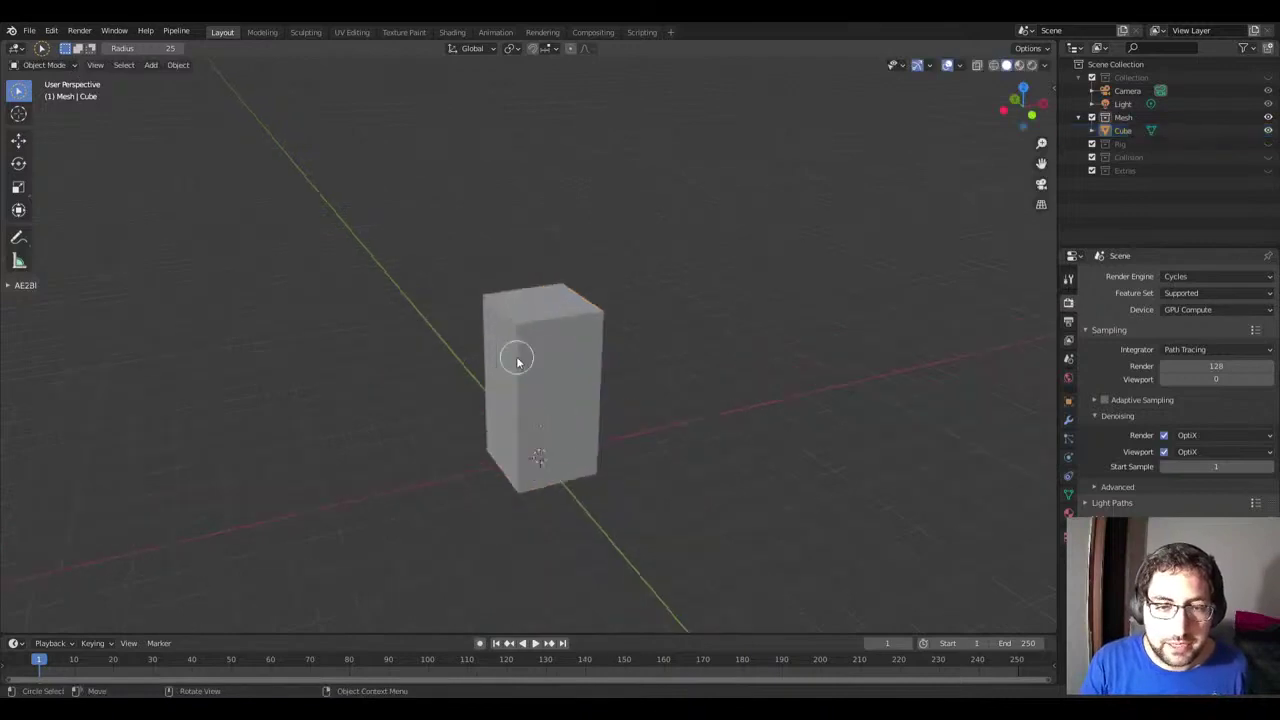
{"action": "left_click_drag", "start_coordinate": [18, 91], "coordinate": [60, 105]}
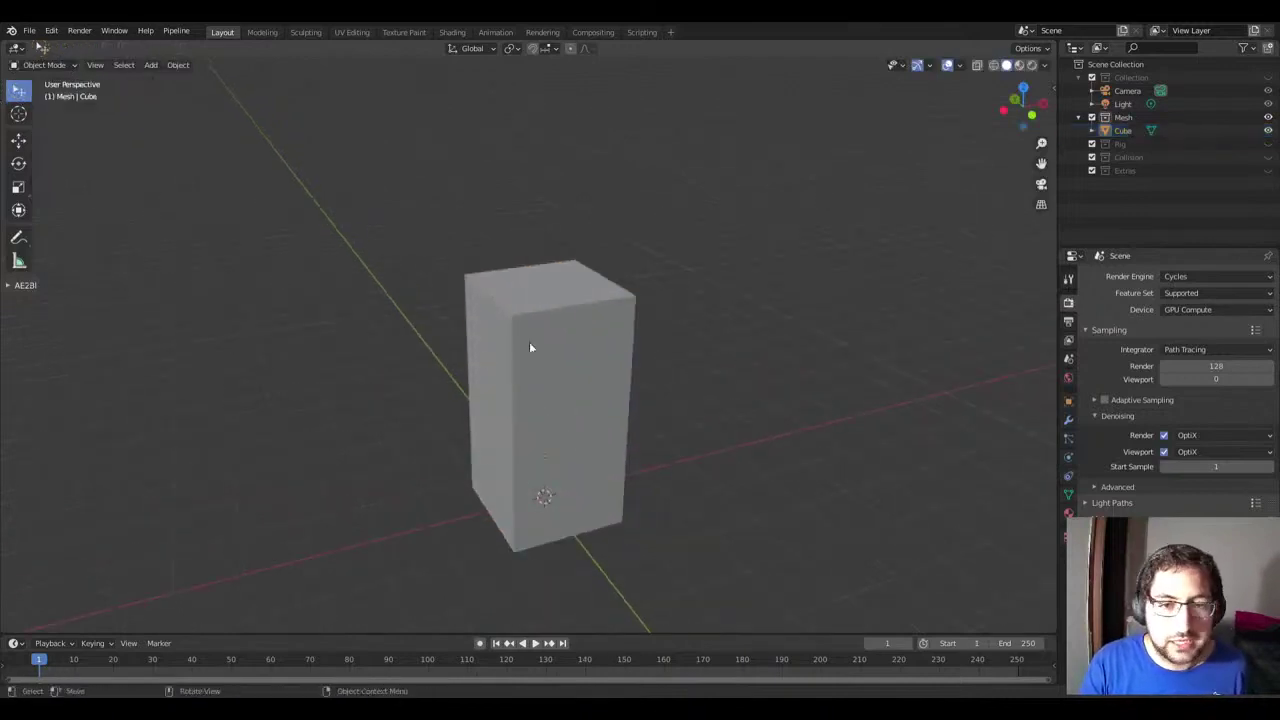
{"action": "key", "text": "Tab"}
{"action": "key", "text": "ctrl+r"}
{"action": "key", "text": "Escape"}
Step: Select the cube's top face and test scaling it along Z, cancelling to keep the height
{"action": "key", "text": "3"}
{"action": "left_click", "coordinate": [540, 277]}
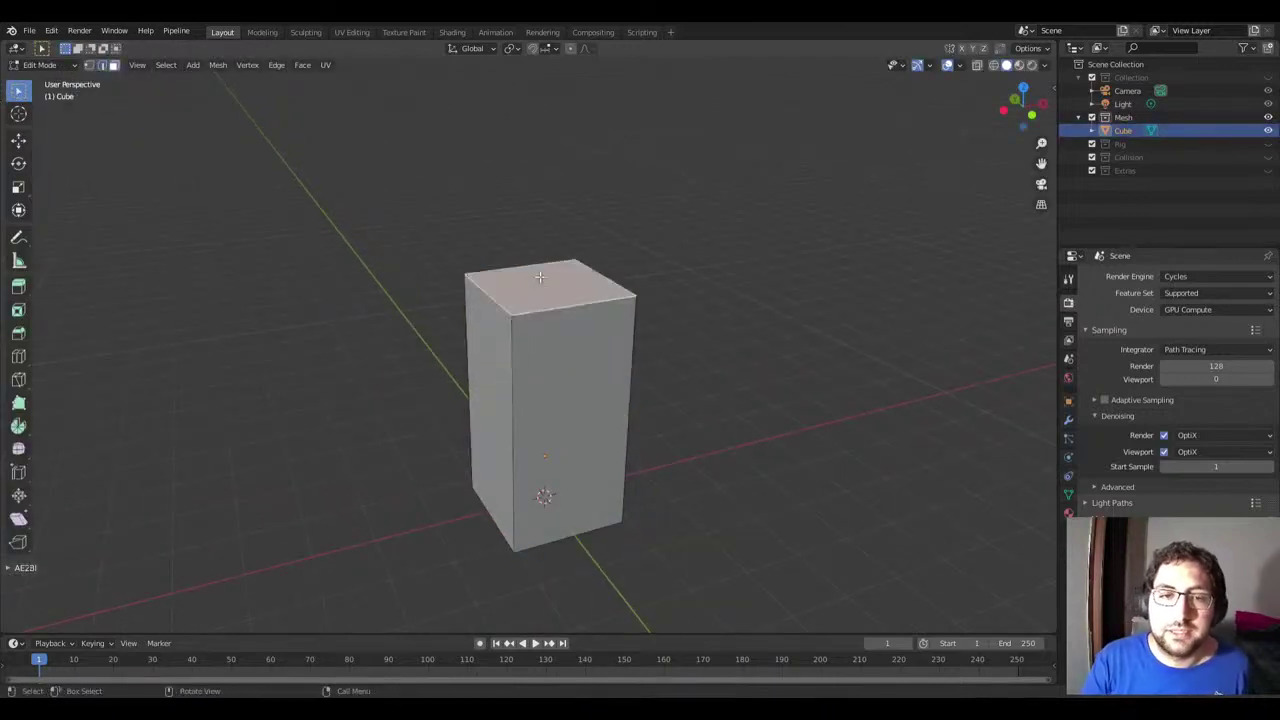
{"action": "type", "text": "sz"}
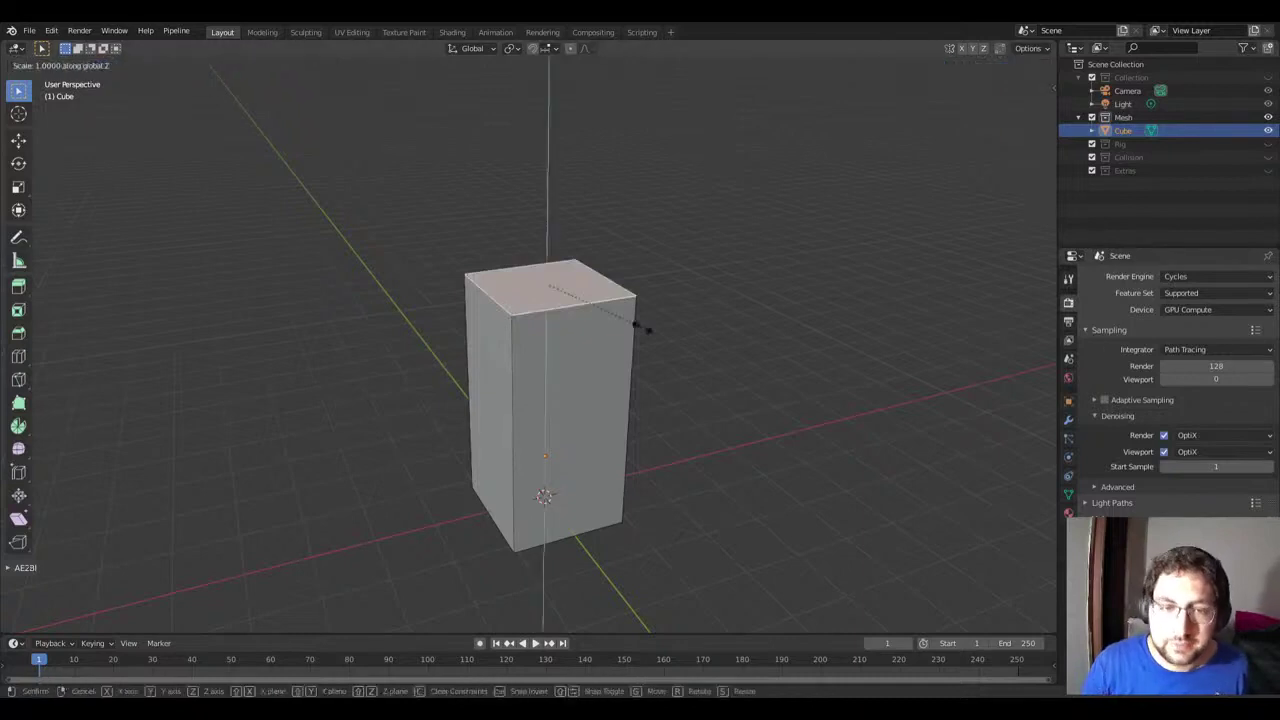
{"action": "type", "text": "111"}
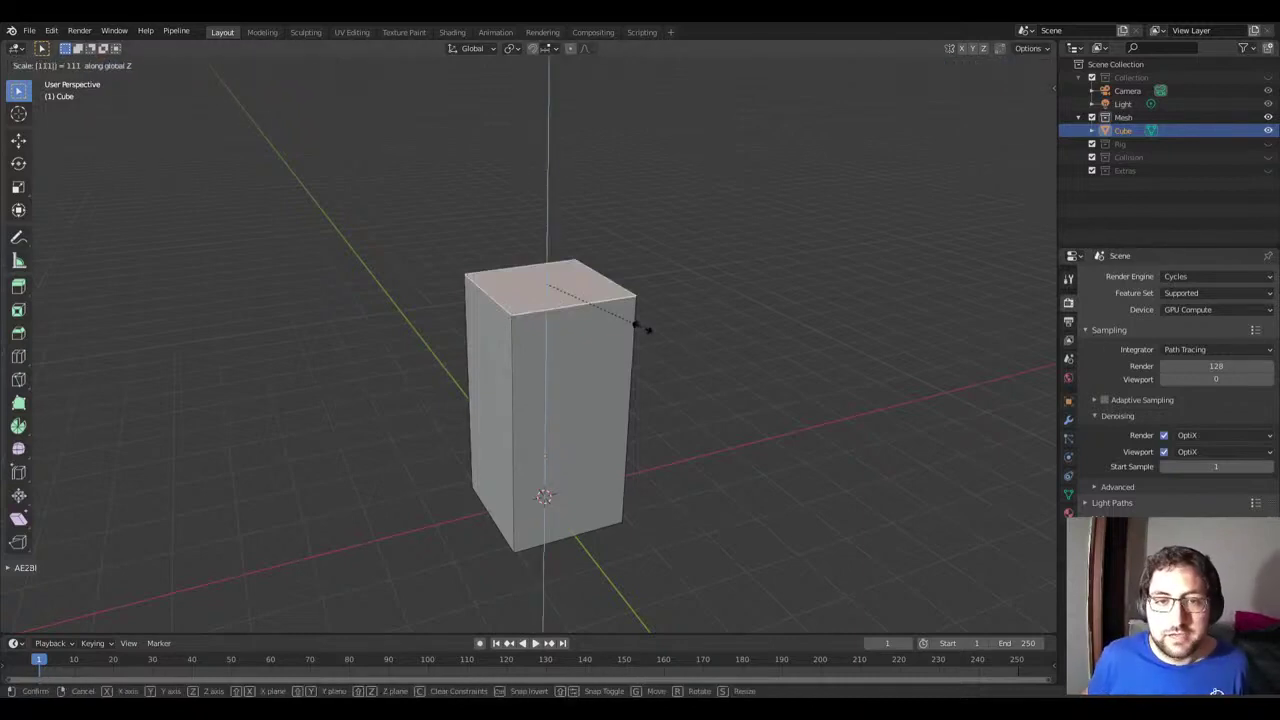
{"action": "key", "text": "Return"}
{"action": "key", "text": "s"}
{"action": "key", "text": "z"}
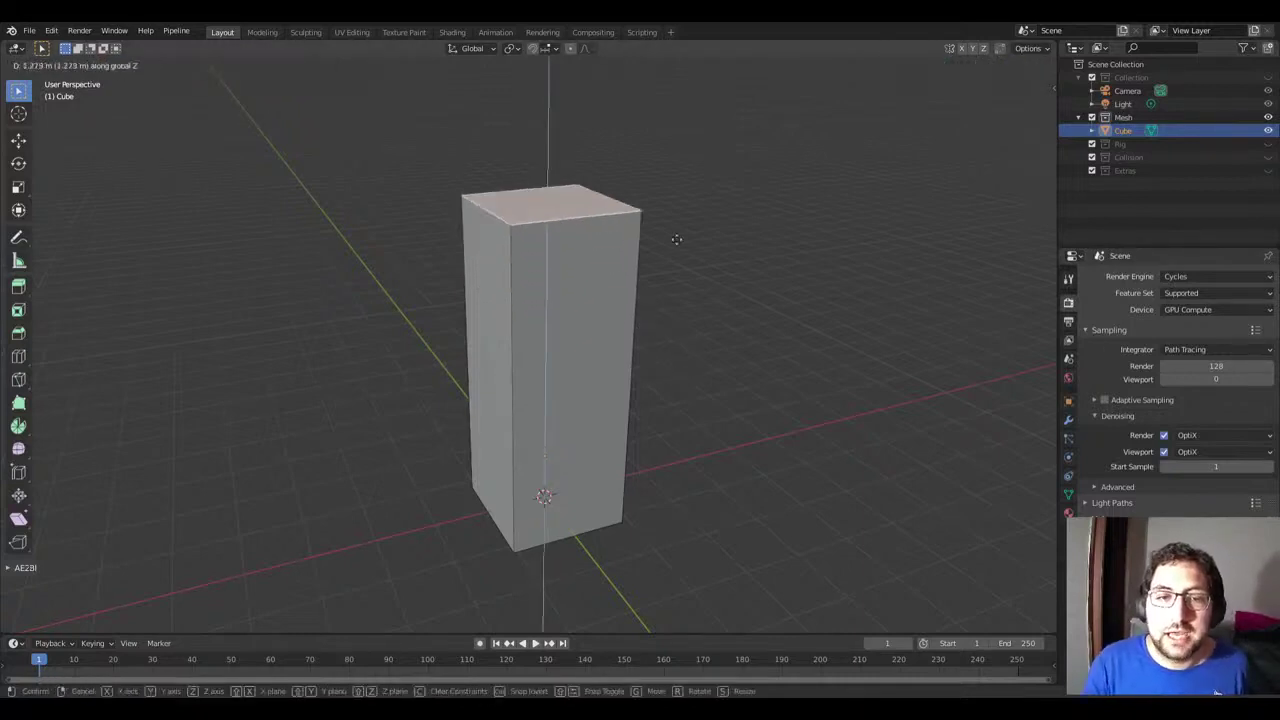
{"action": "key", "text": "Escape"}
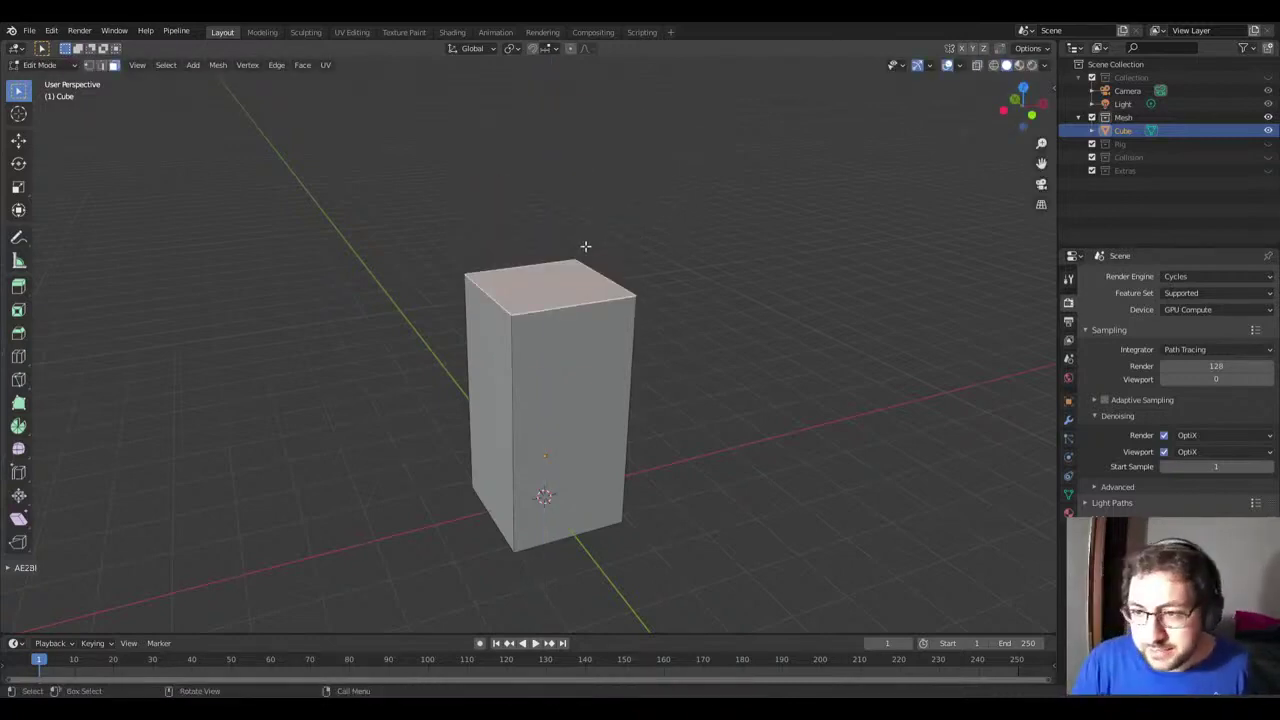
{"action": "scroll", "coordinate": [980, 391], "scroll_direction": "up", "scroll_amount": 2}
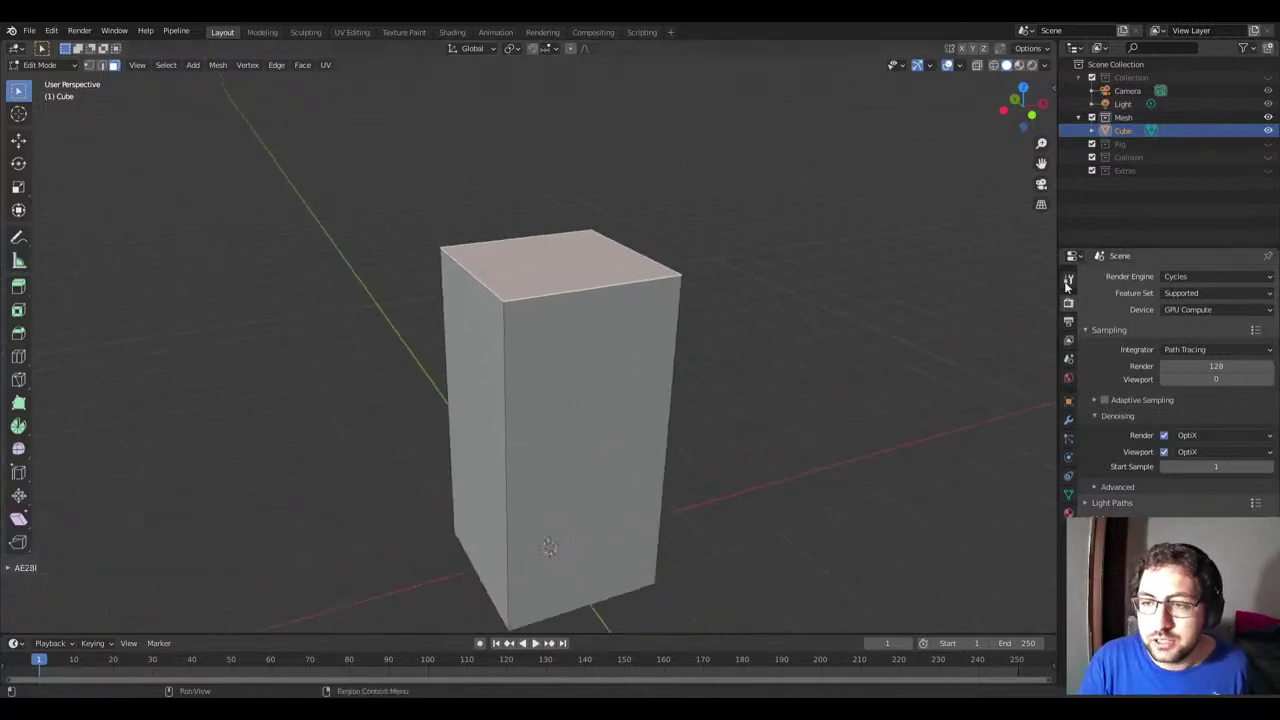
{"action": "scroll", "coordinate": [676, 354], "scroll_direction": "down", "scroll_amount": 3}
Step: Delete the cube and add a cylinder at the origin
{"action": "key", "text": "Tab"}
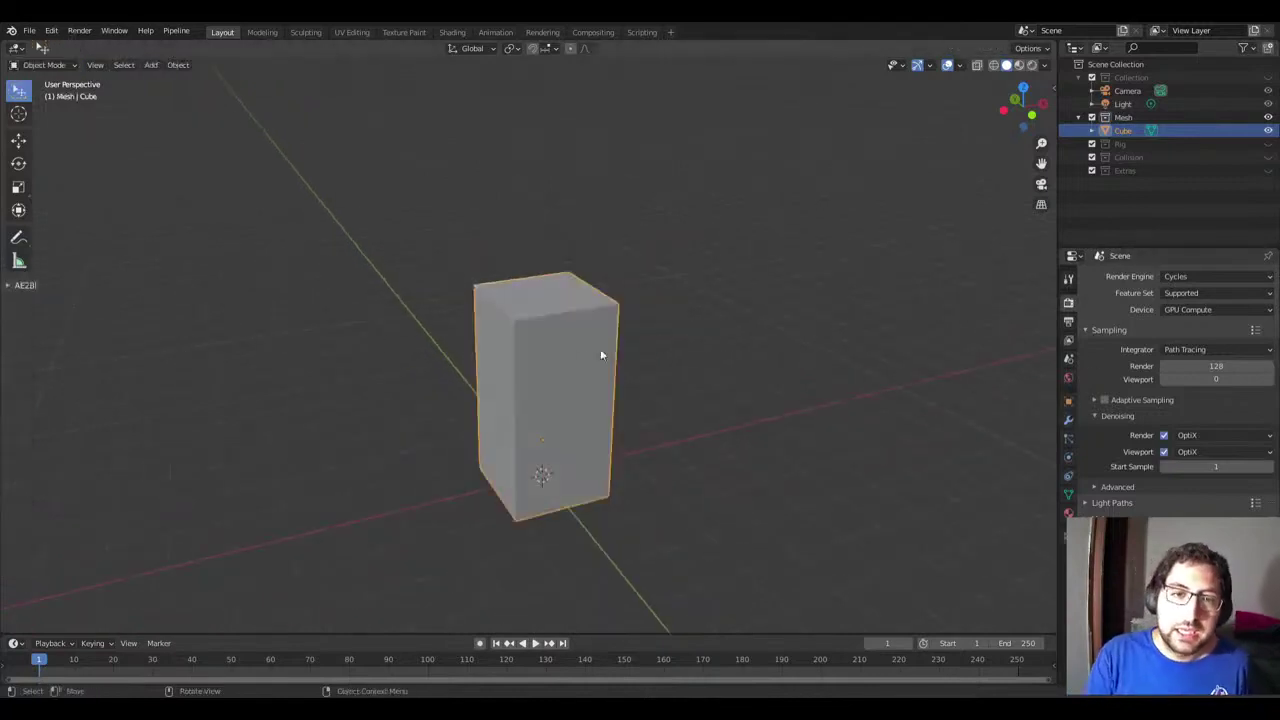
{"action": "key", "text": "x"}
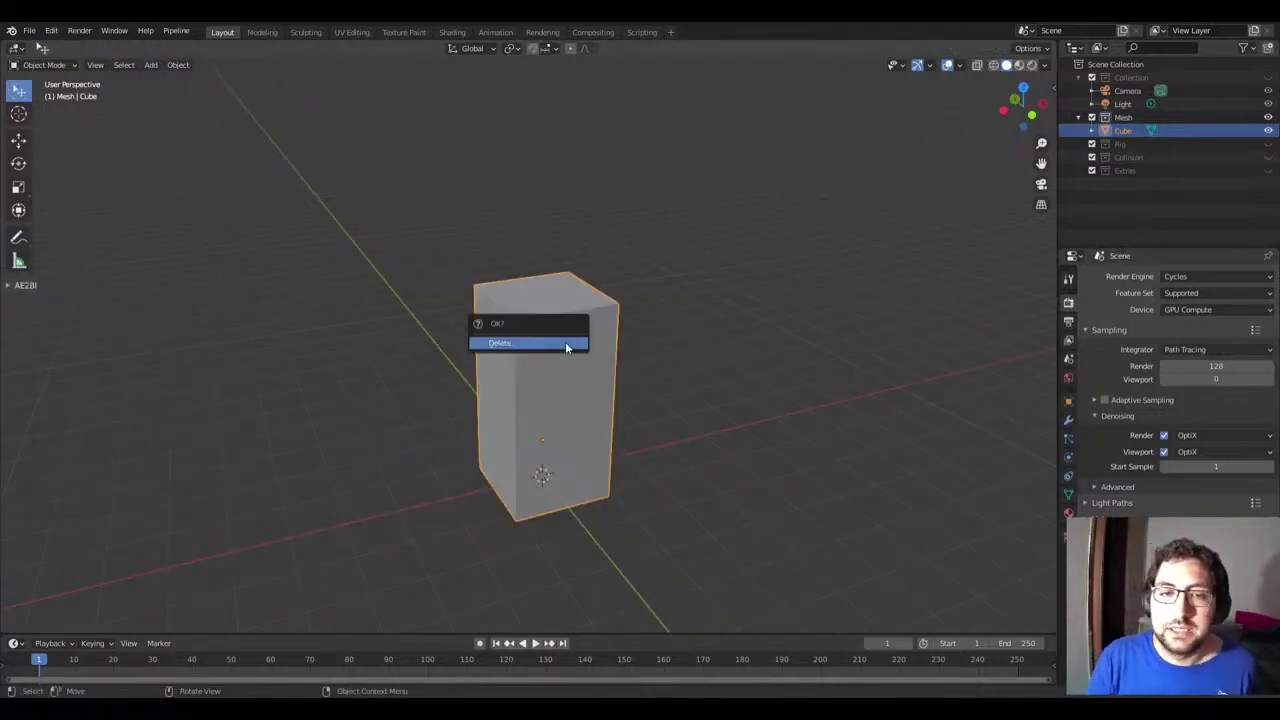
{"action": "left_click", "coordinate": [565, 343]}
{"action": "key", "text": "shift+a"}
{"action": "left_click", "coordinate": [622, 407]}
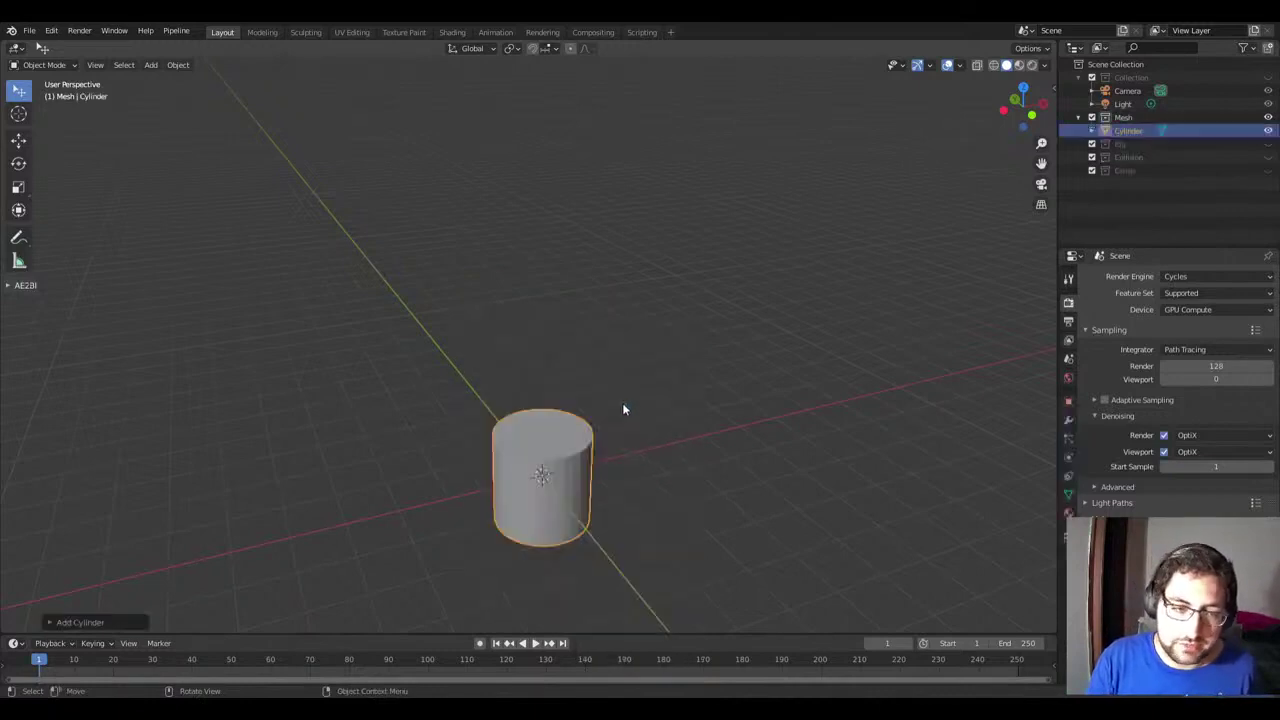
Step: Change the cylinder's Vertices from 16 and 18 down to 3, making a prism
{"action": "left_click", "coordinate": [81, 622]}
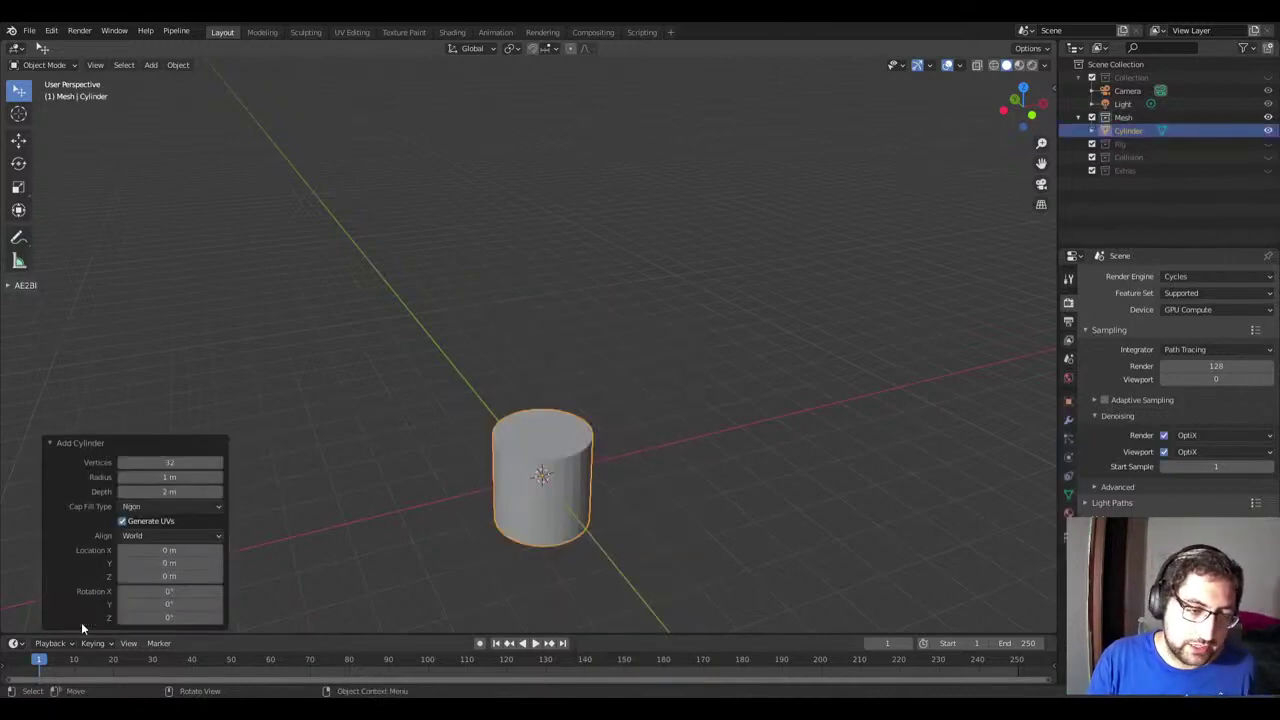
{"action": "left_click", "coordinate": [185, 463]}
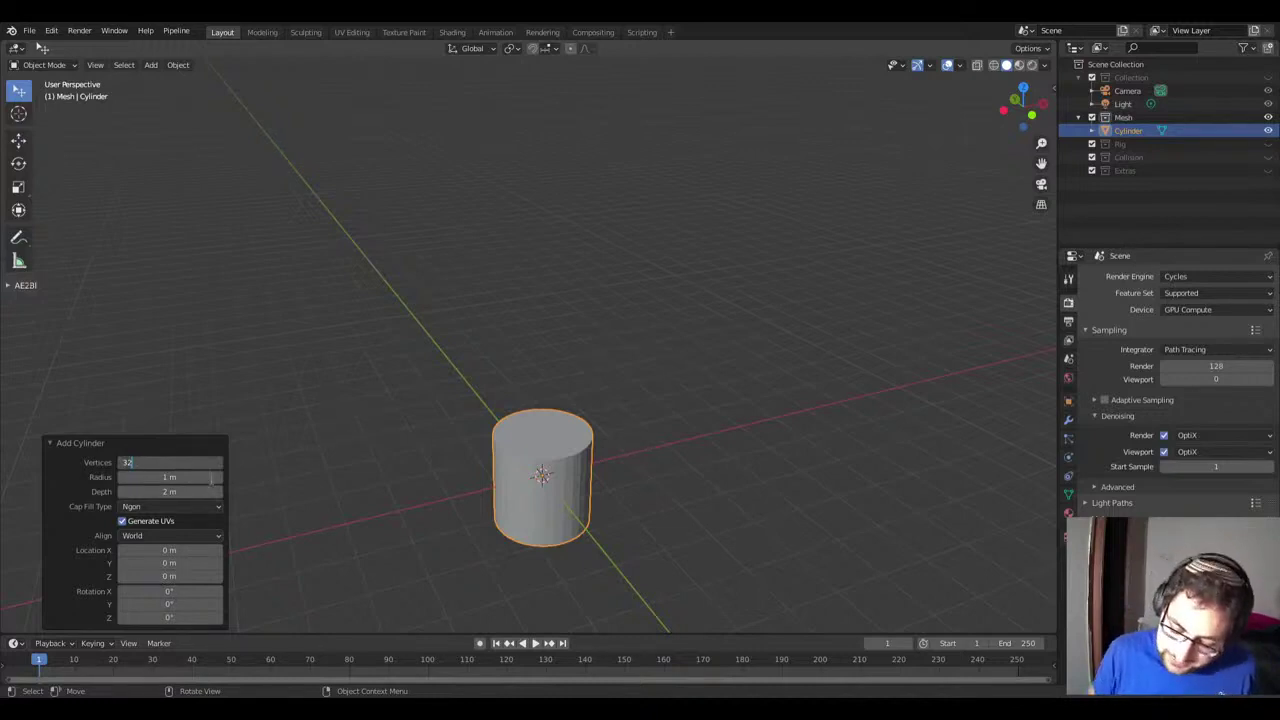
{"action": "type", "text": "16"}
{"action": "key", "text": "Return"}
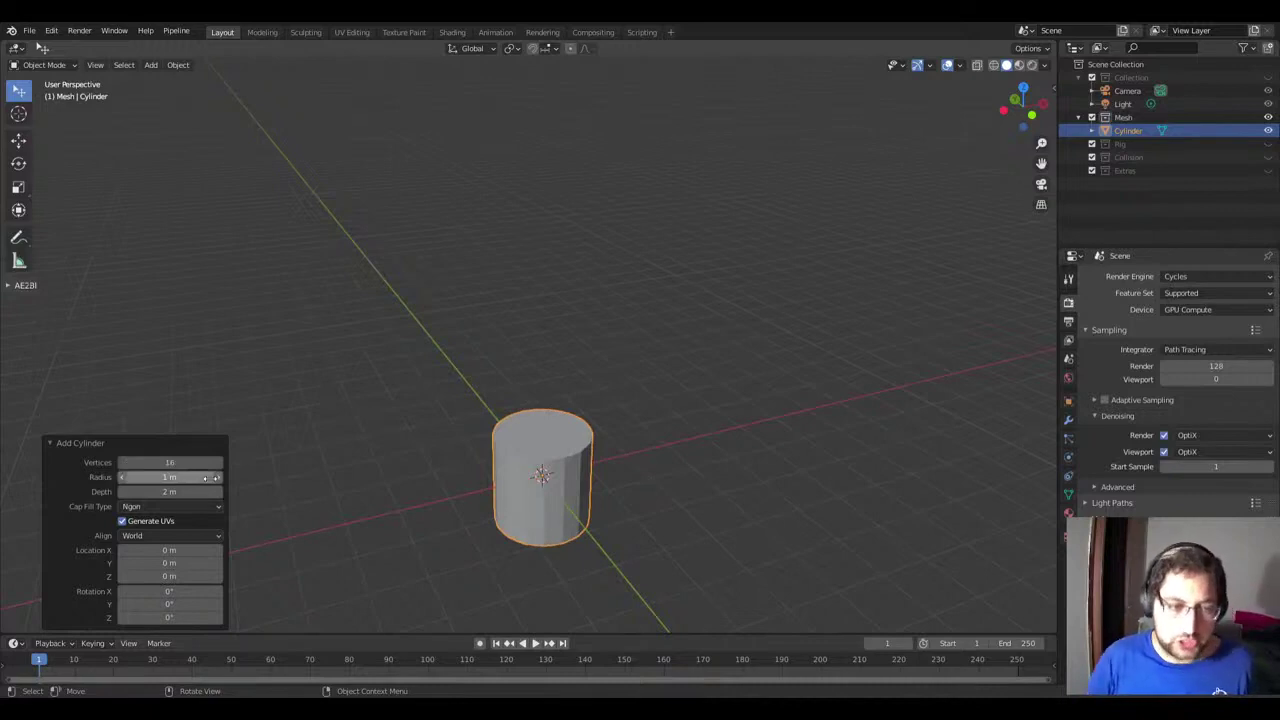
{"action": "left_click", "coordinate": [185, 462]}
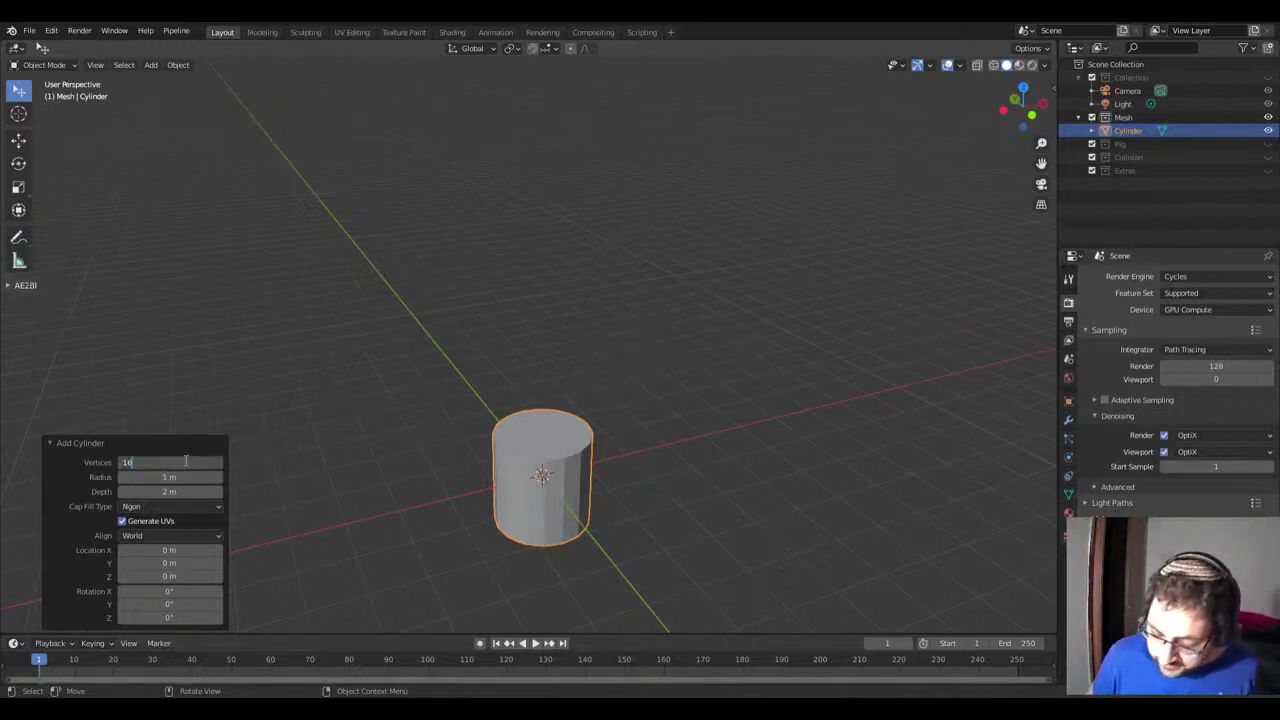
{"action": "type", "text": "*2"}
{"action": "key", "text": "Return"}
{"action": "left_click", "coordinate": [185, 462]}
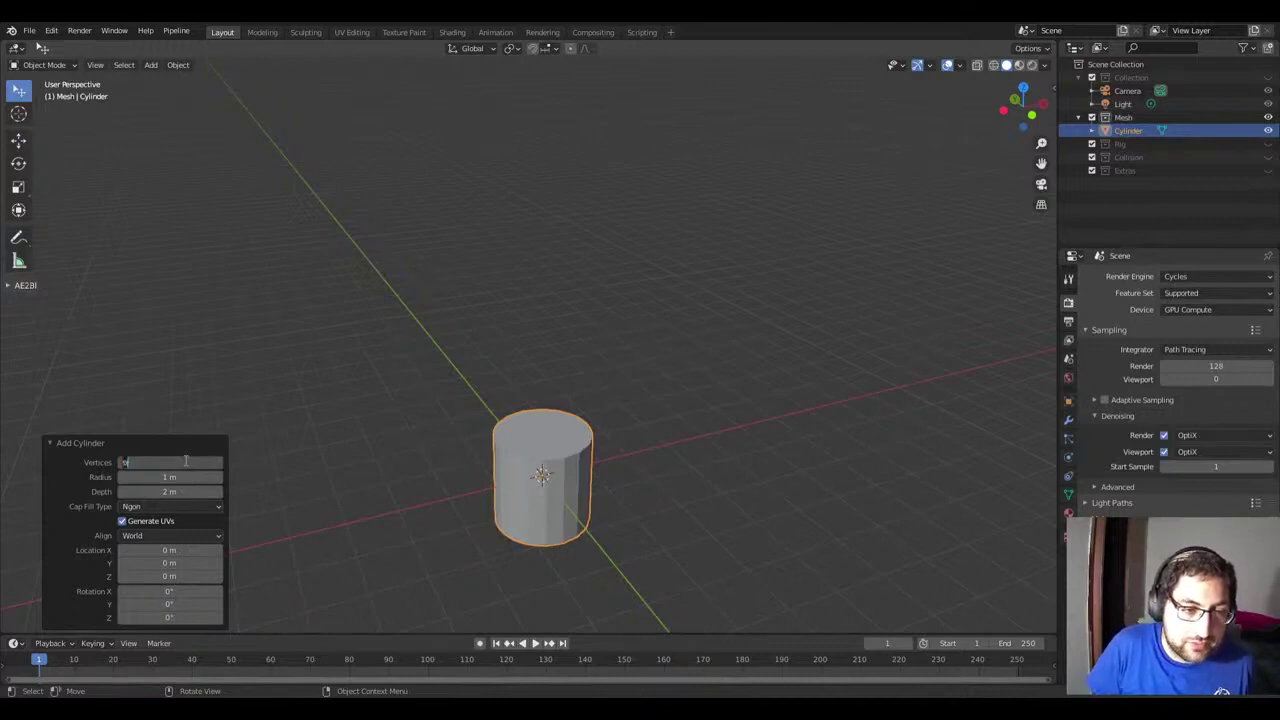
{"action": "type", "text": "8"}
{"action": "key", "text": "Return"}
{"action": "left_click", "coordinate": [183, 461]}
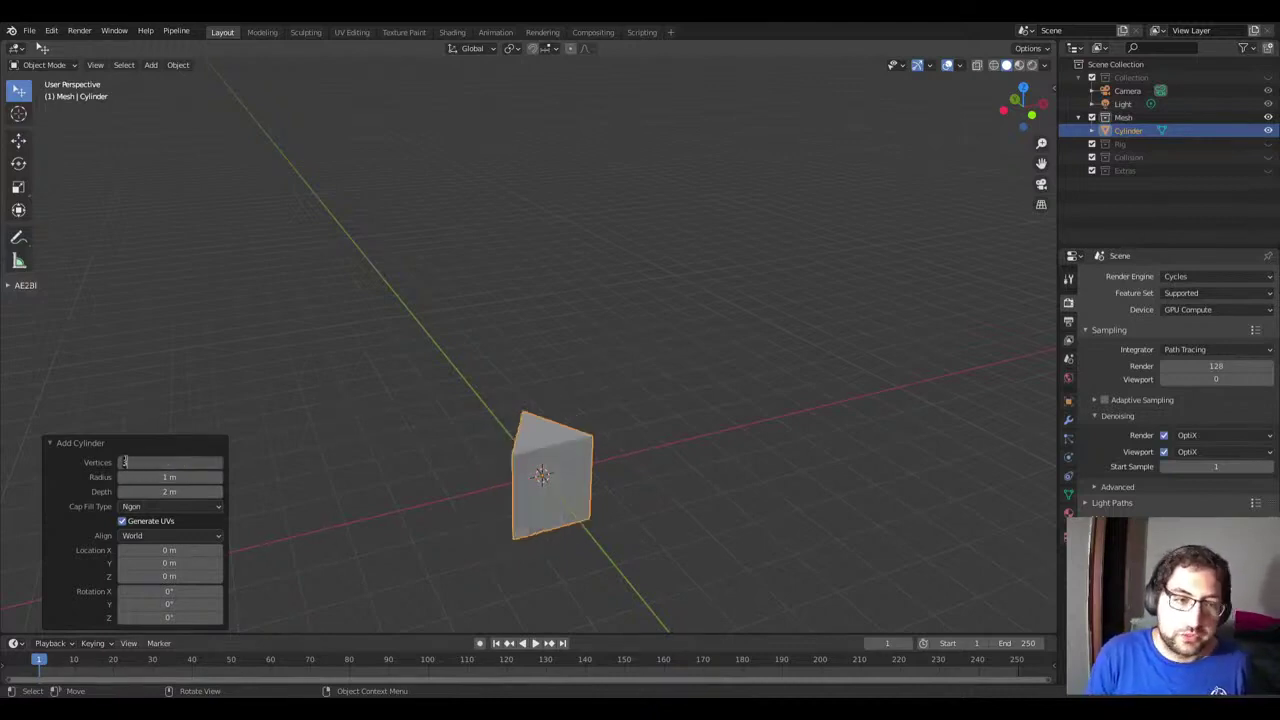
{"action": "key", "text": "Return"}
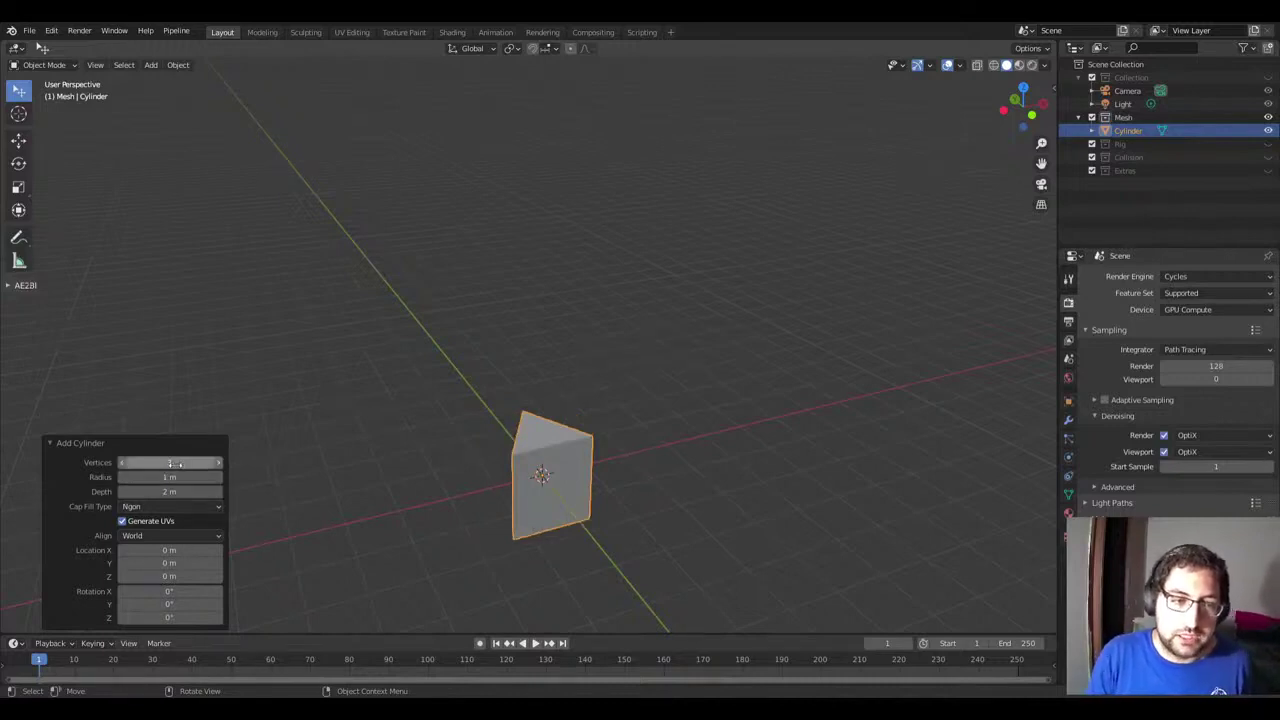
Step: Set render samples to 1, undo back to 128, and undo the prism to restore the tall cube
{"action": "left_click", "coordinate": [502, 310]}
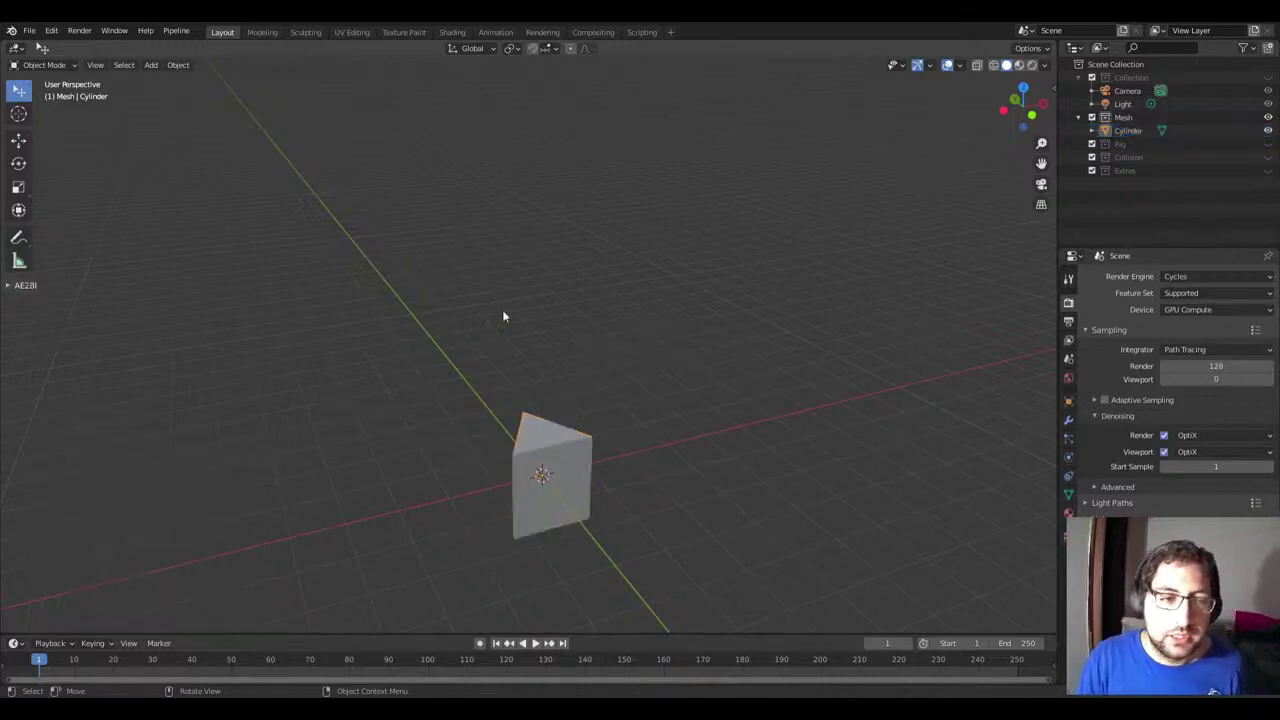
{"action": "left_click", "coordinate": [566, 435]}
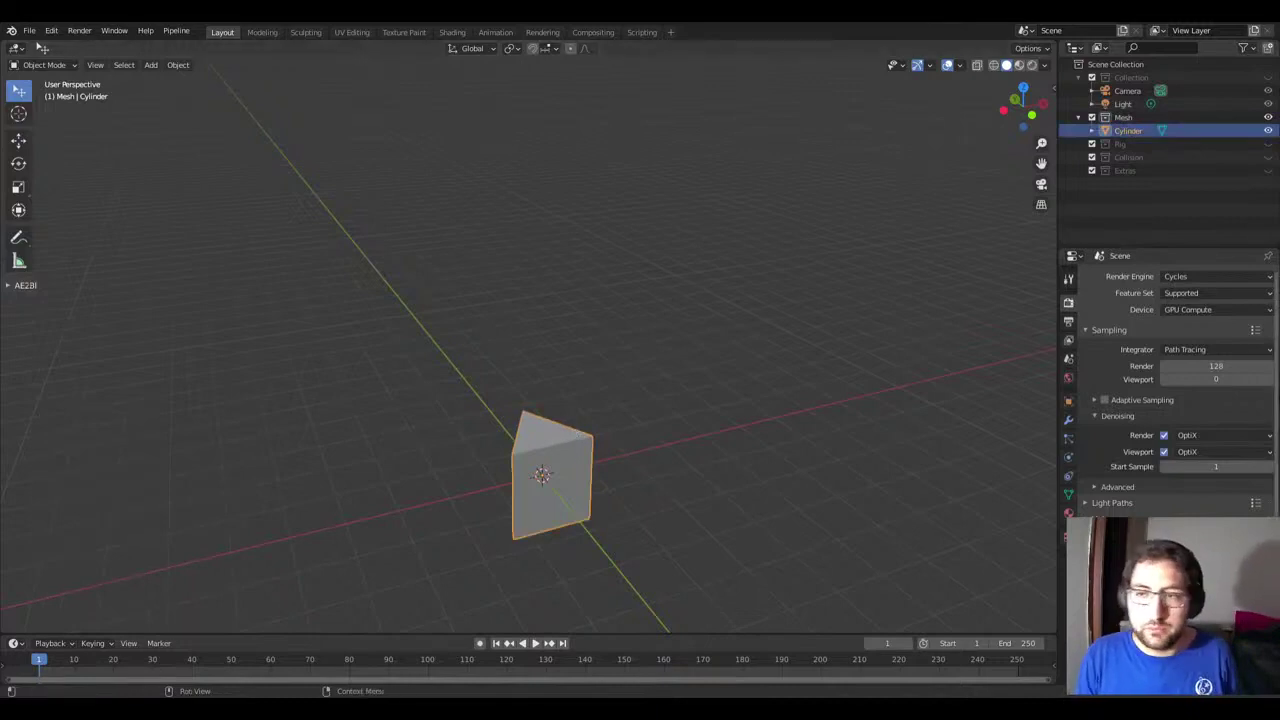
{"action": "left_click", "coordinate": [1236, 367]}
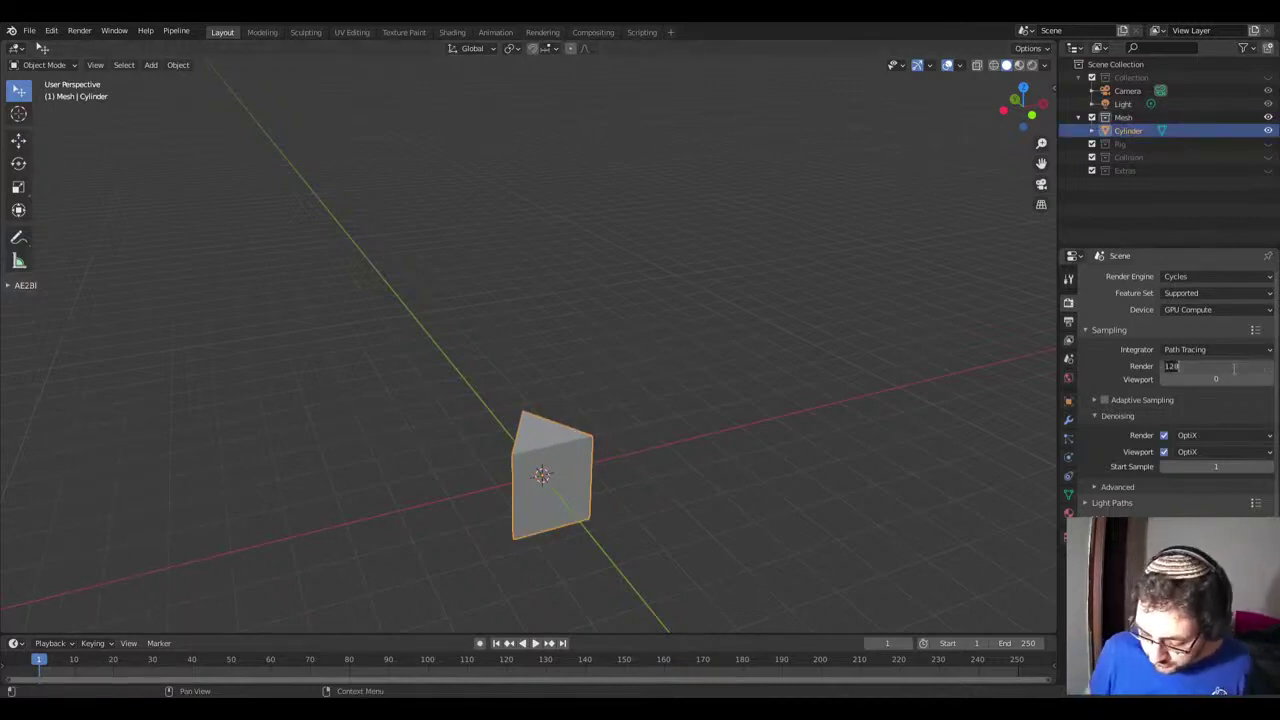
{"action": "type", "text": "1"}
{"action": "key", "text": "Return"}
{"action": "key", "text": "ctrl+z"}
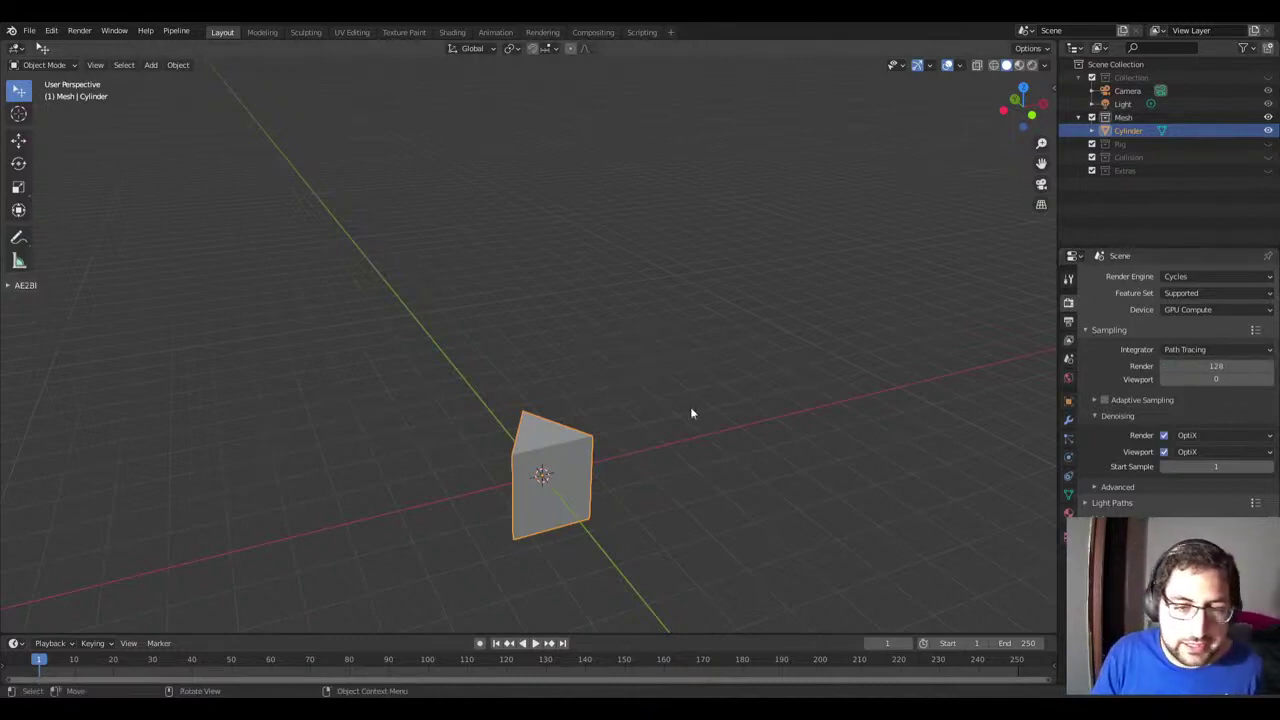
{"action": "key", "text": "ctrl+z"}
{"action": "key", "text": "ctrl+z"}
{"action": "key", "text": "ctrl+z"}
{"action": "key", "text": "ctrl+z"}
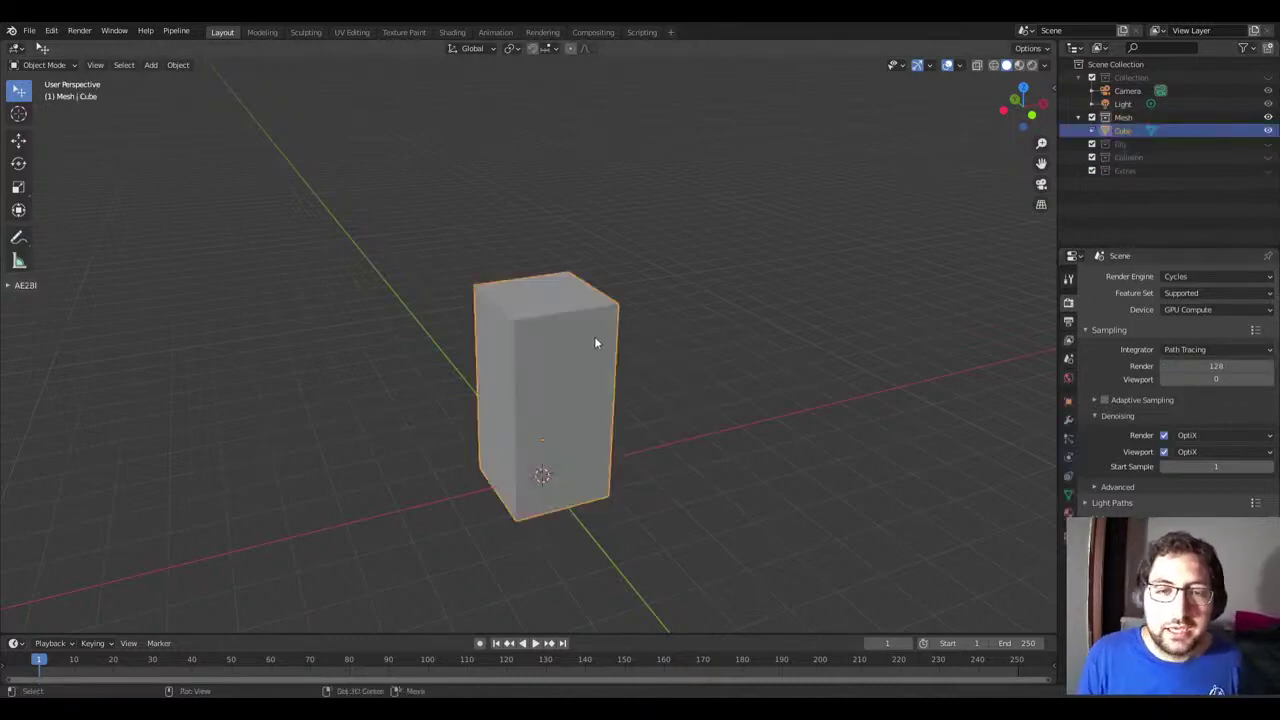
Step: Add a horizontal loop cut at the cube's middle in Edit Mode
{"action": "middle_click_drag", "start_coordinate": [594, 343], "coordinate": [620, 309]}
{"action": "key", "text": "Tab"}
{"action": "key", "text": "ctrl+r"}
{"action": "left_click", "coordinate": [549, 371]}
{"action": "right_click", "coordinate": [549, 371]}
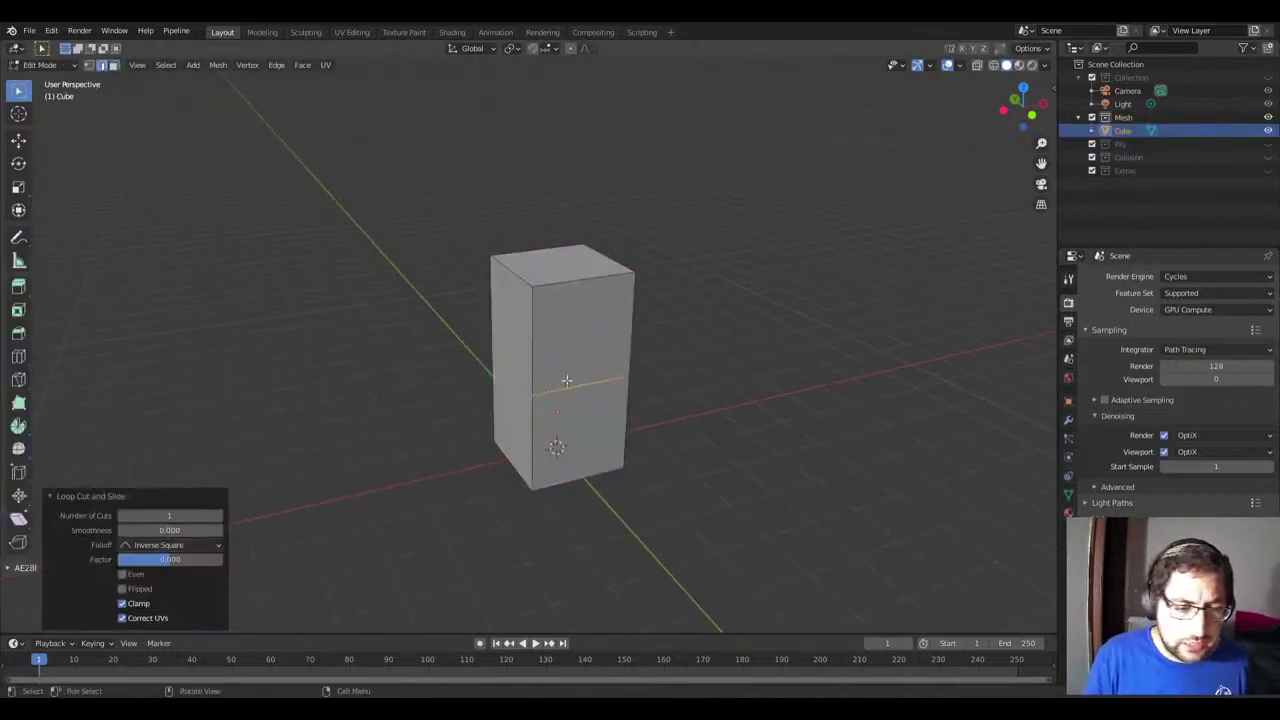
Step: Select the upper front face and extrude it outward
{"action": "key", "text": "3"}
{"action": "left_click", "coordinate": [585, 330]}
{"action": "key", "text": "e"}
{"action": "left_click", "coordinate": [594, 305]}
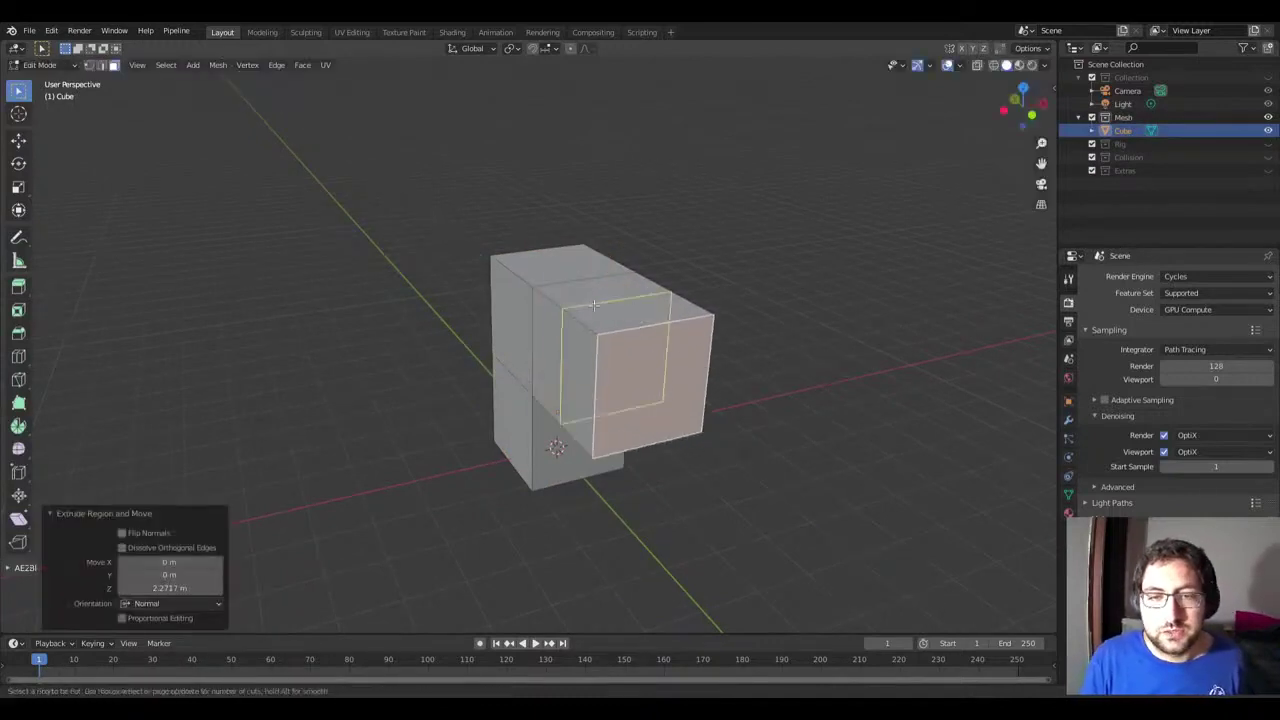
{"action": "left_click", "coordinate": [620, 307]}
{"action": "right_click", "coordinate": [628, 308]}
Step: Return to Object Mode and delete the extruded cube
{"action": "key", "text": "ctrl+r"}
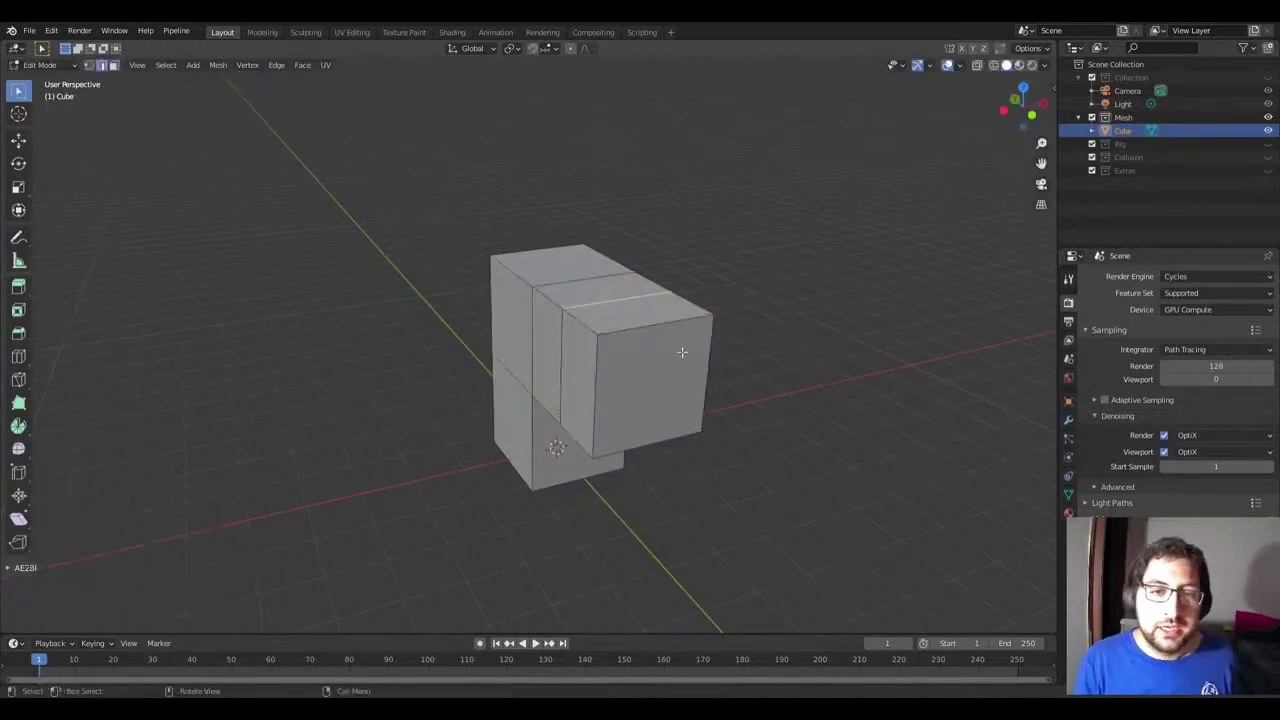
{"action": "key", "text": "Tab"}
{"action": "key", "text": "x"}
{"action": "left_click", "coordinate": [685, 354]}
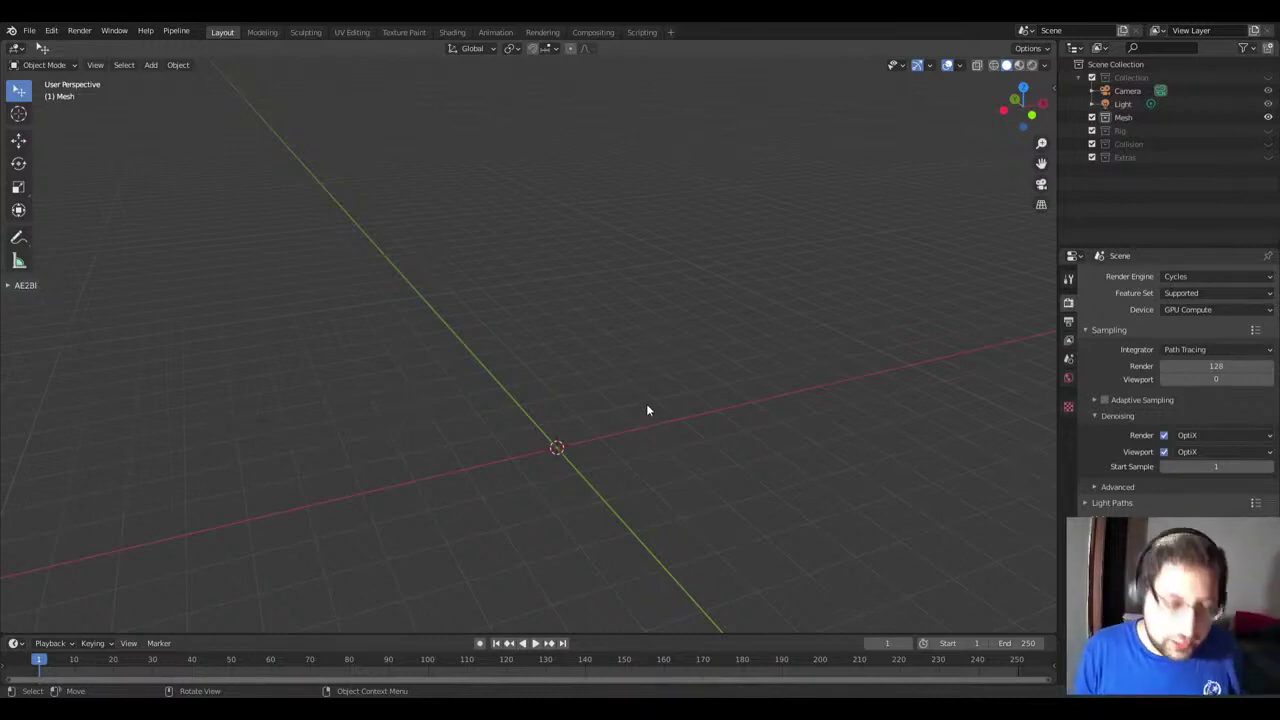
Step: Add a Mesh > Cylinder and raise its Vertices from the minimum until it looks round
{"action": "key", "text": "shift+a"}
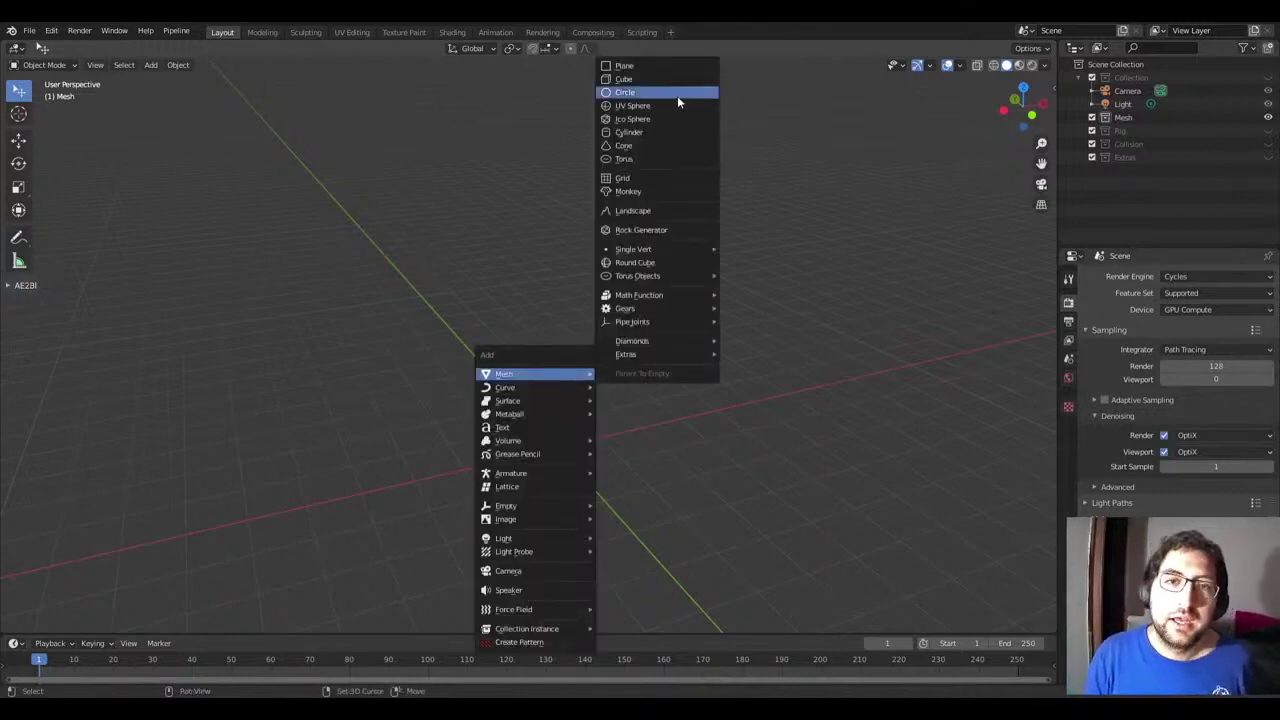
{"action": "left_click", "coordinate": [664, 141]}
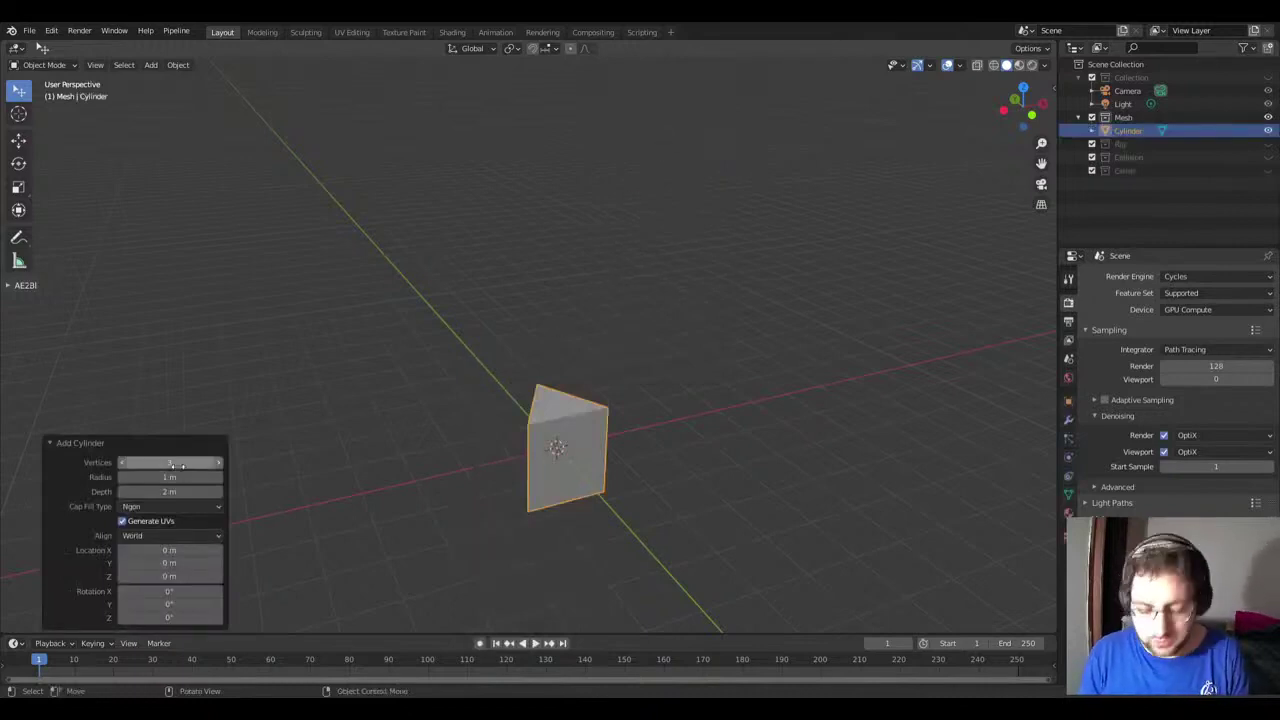
{"action": "left_click_drag", "start_coordinate": [182, 465], "coordinate": [166, 461]}
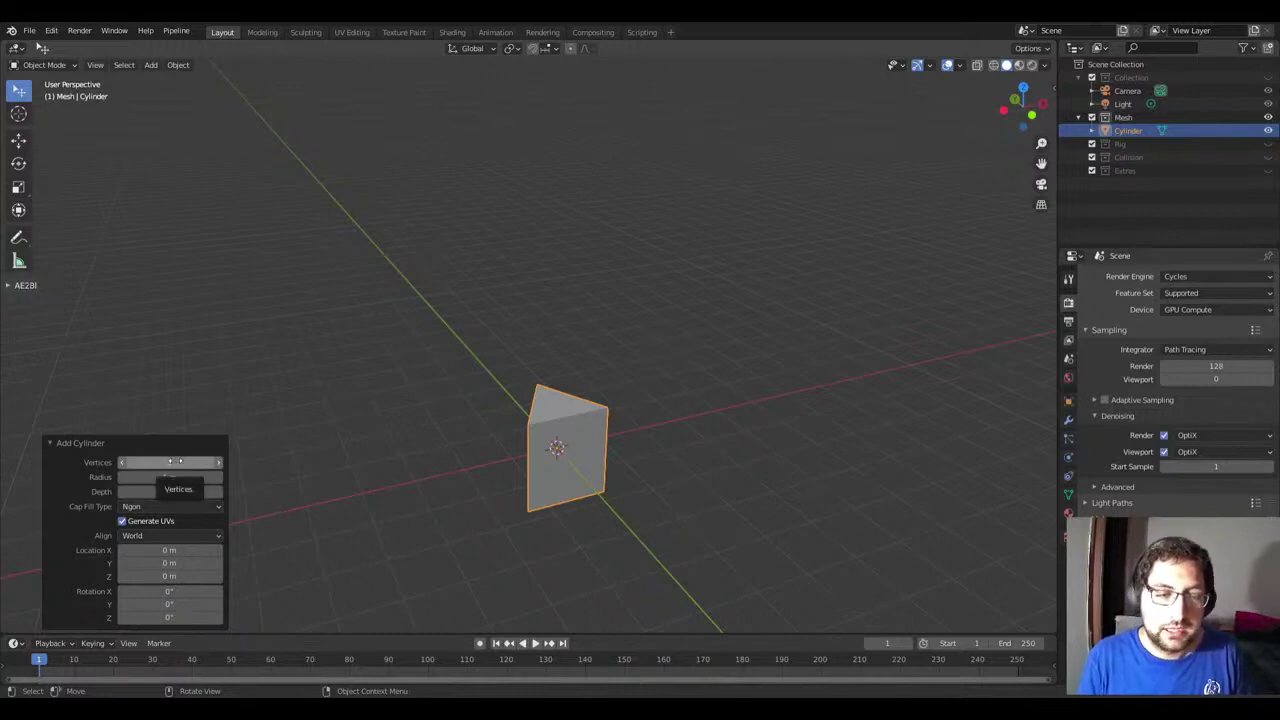
{"action": "left_click_drag", "start_coordinate": [174, 461], "coordinate": [180, 461]}
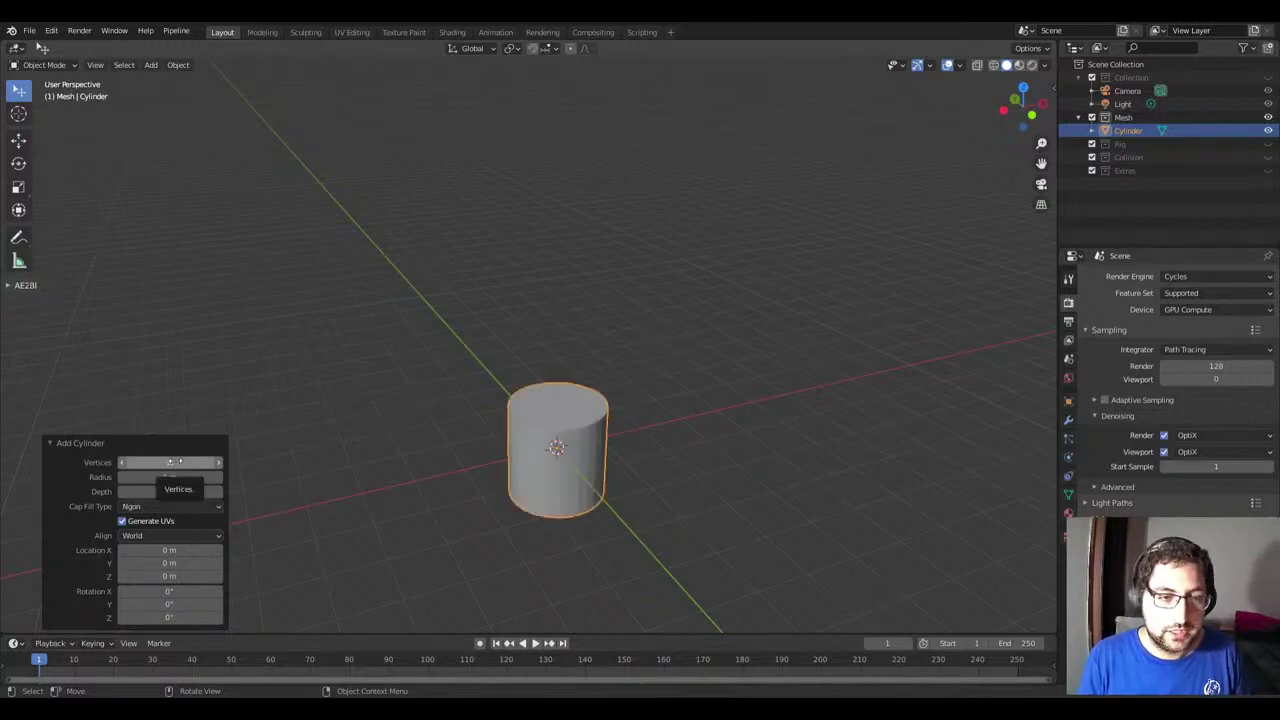
{"action": "left_click", "coordinate": [591, 432]}
Step: Raise the cylinder along Z and stretch it taller to a Z scale of 1.726
{"action": "middle_click_drag", "start_coordinate": [573, 473], "coordinate": [580, 464]}
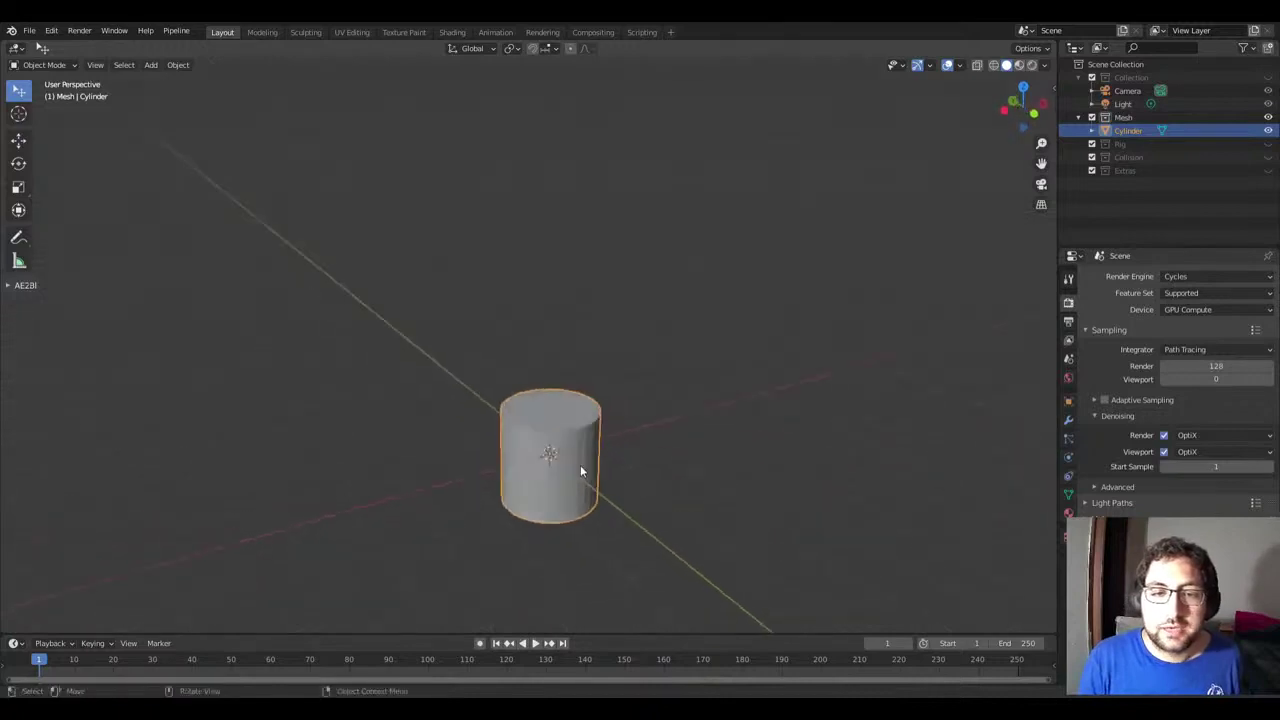
{"action": "key", "text": "g"}
{"action": "key", "text": "z"}
{"action": "left_click", "coordinate": [573, 381]}
{"action": "key", "text": "s"}
{"action": "key", "text": "z"}
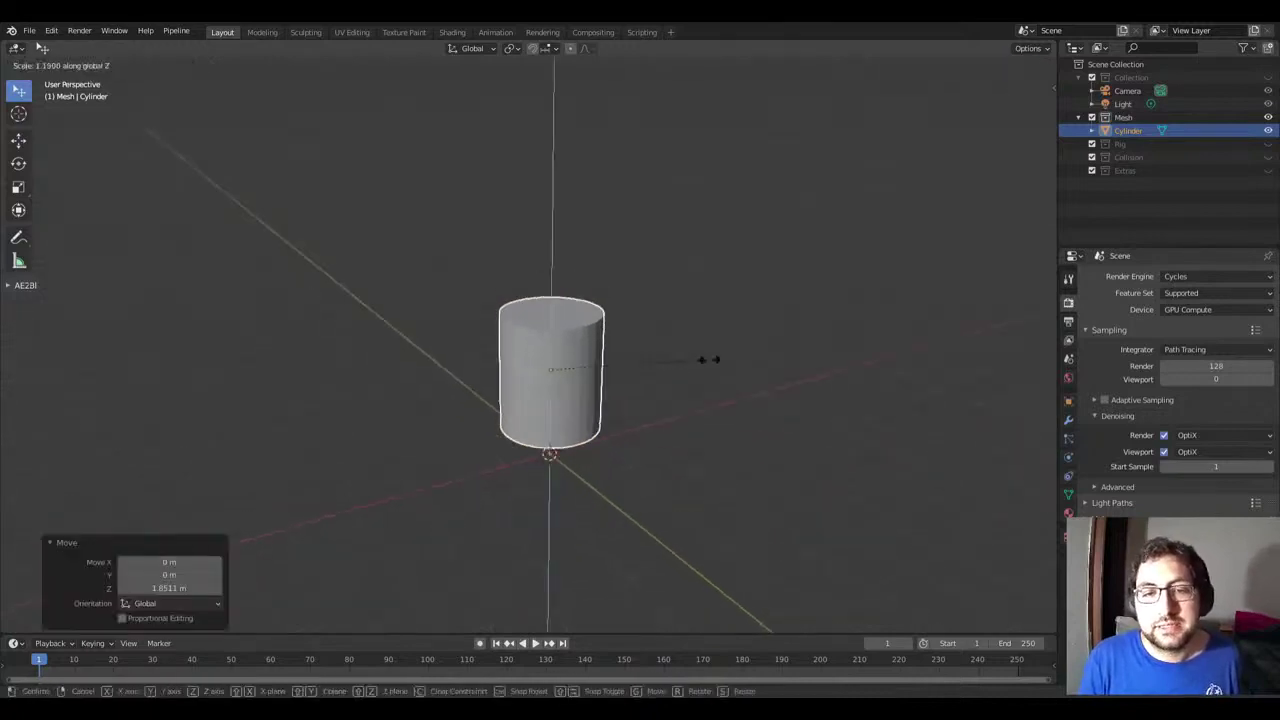
{"action": "left_click", "coordinate": [630, 355]}
Step: Apply Shade Smooth to the cylinder from its right-click menu
{"action": "middle_click_drag", "start_coordinate": [630, 355], "coordinate": [609, 350]}
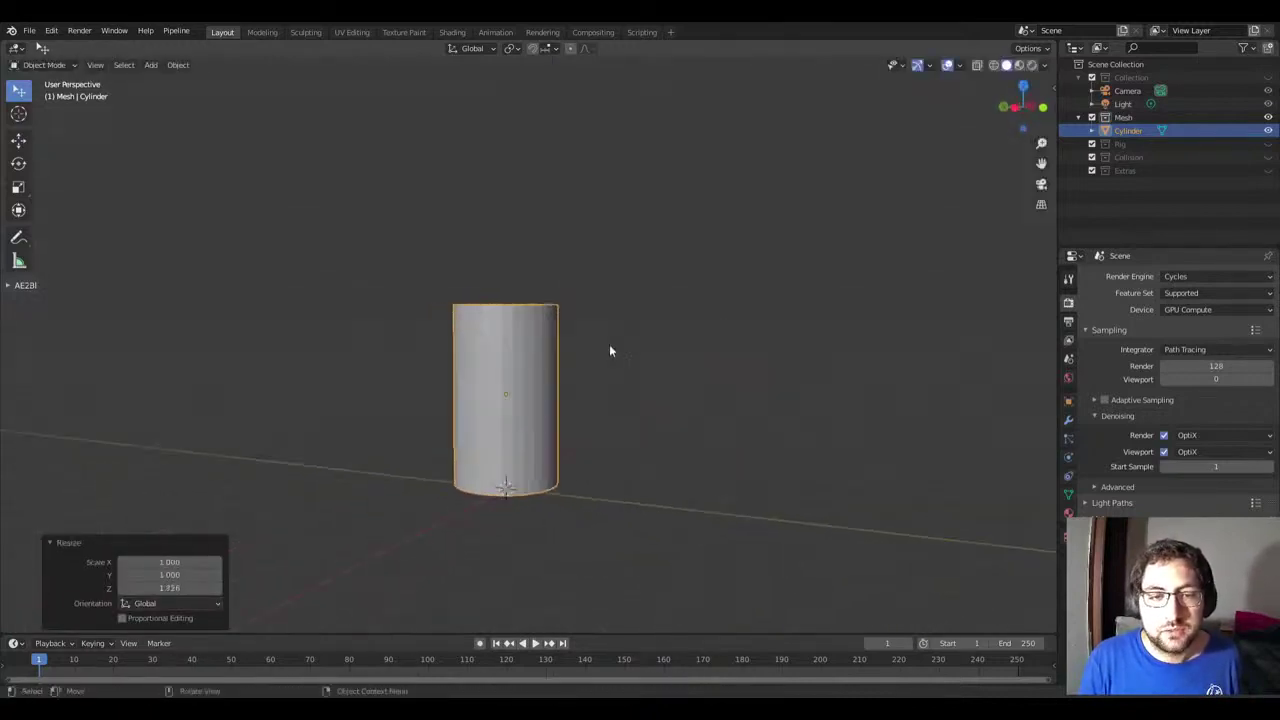
{"action": "middle_click_drag", "start_coordinate": [443, 369], "coordinate": [754, 337]}
{"action": "scroll", "coordinate": [754, 337], "scroll_direction": "up", "scroll_amount": 3}
{"action": "scroll", "coordinate": [611, 339], "scroll_direction": "down", "scroll_amount": 3}
{"action": "right_click", "coordinate": [584, 310]}
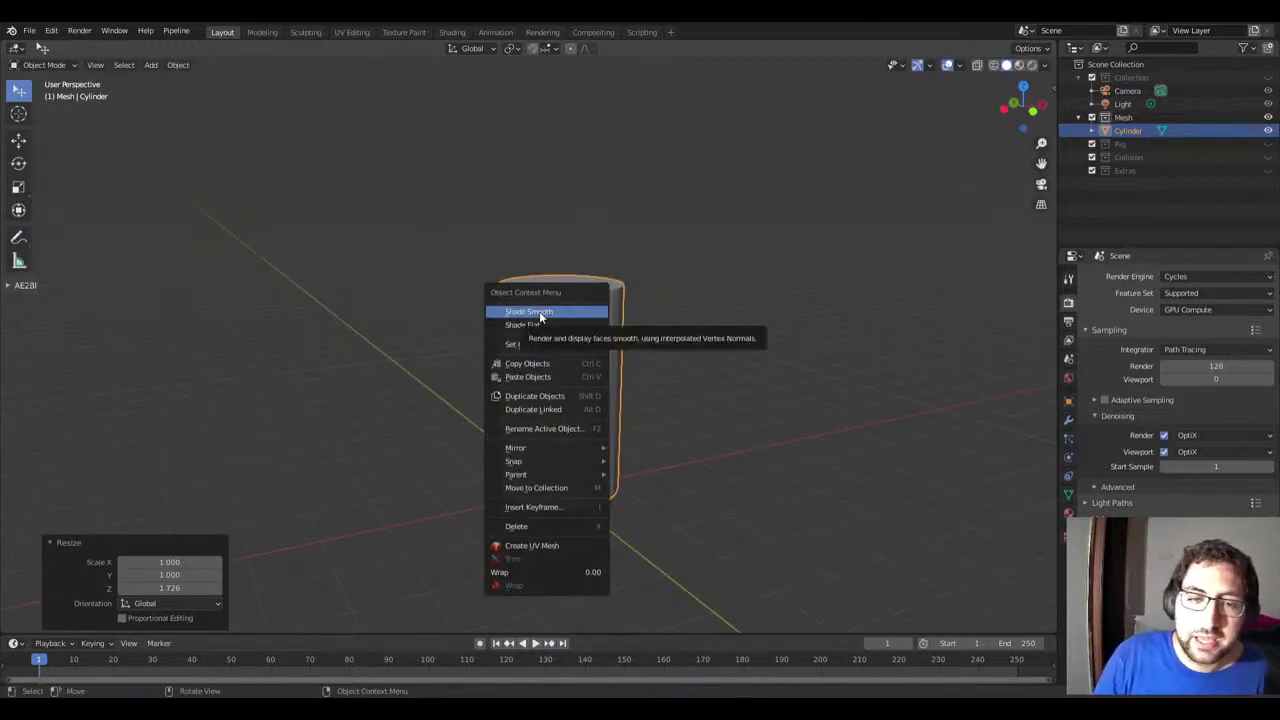
{"action": "right_click", "coordinate": [555, 288]}
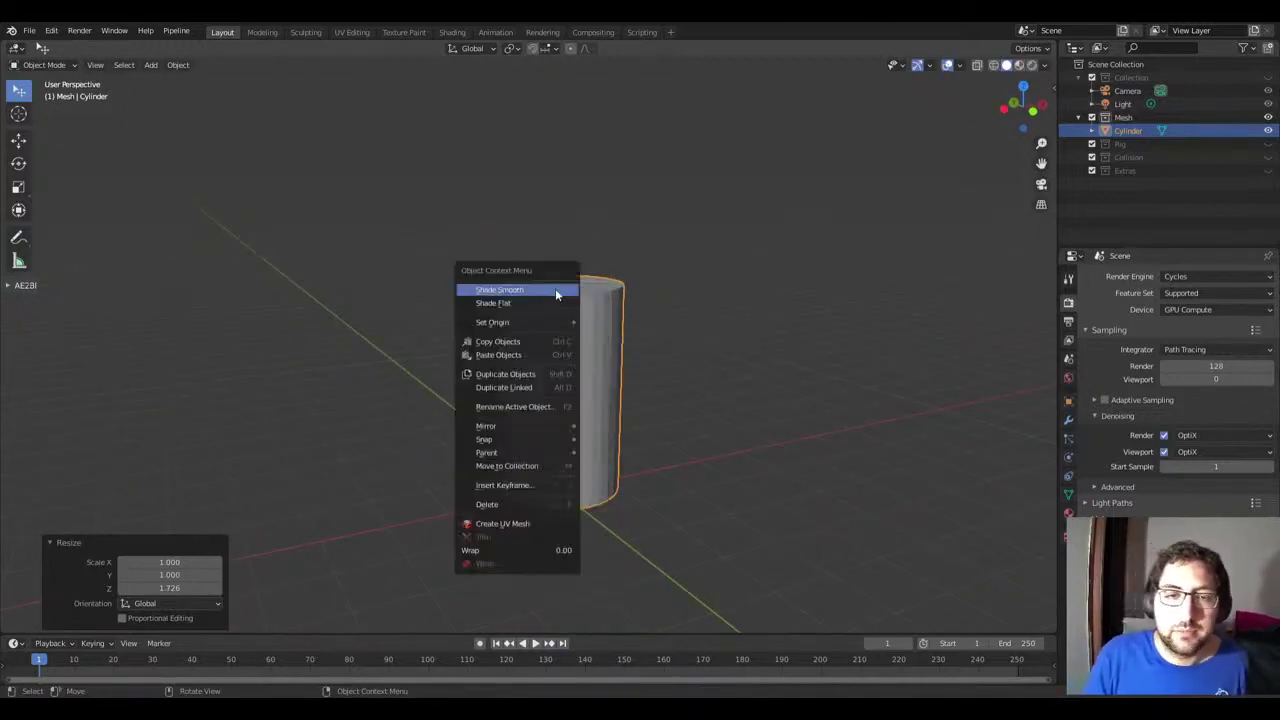
{"action": "left_click", "coordinate": [500, 290]}
{"action": "scroll", "coordinate": [640, 305], "scroll_direction": "up", "scroll_amount": 4}
{"action": "right_click", "coordinate": [571, 294]}
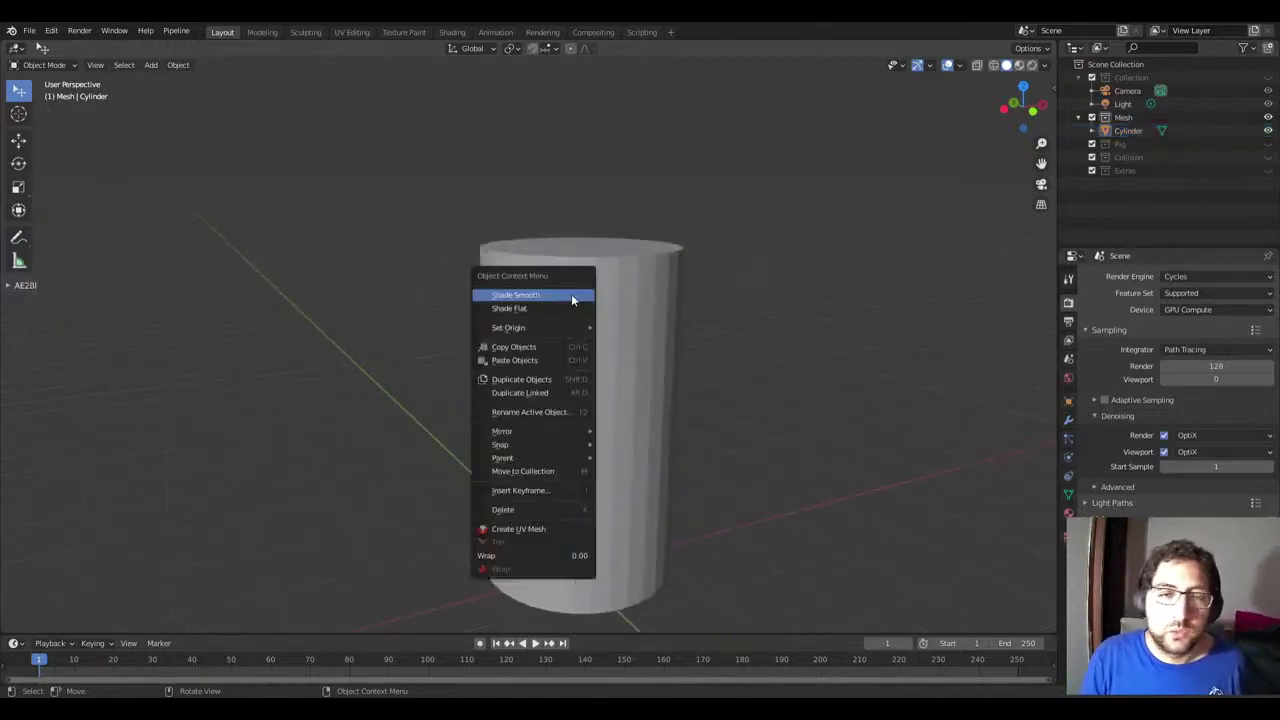
{"action": "left_click", "coordinate": [571, 294]}
{"action": "right_click", "coordinate": [623, 286]}
{"action": "left_click", "coordinate": [623, 286]}
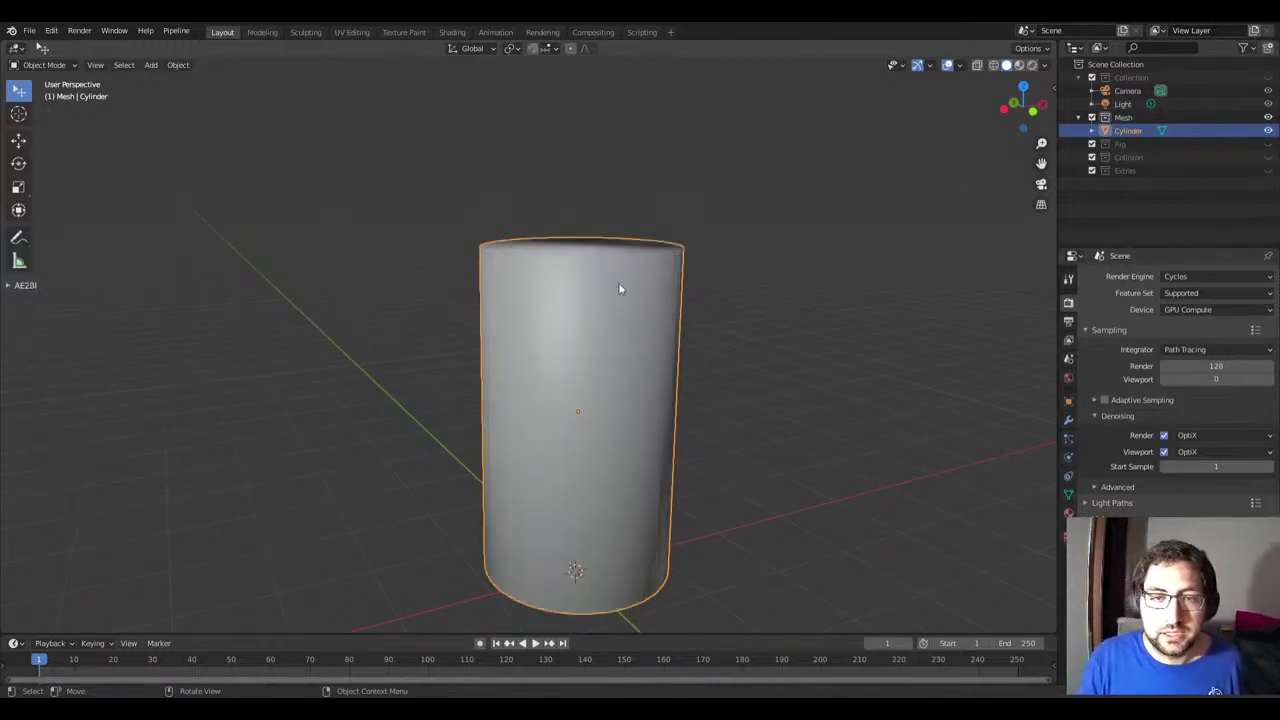
Step: Reapply smooth shading after an undo and show the cylinder's Object Data properties
{"action": "middle_click_drag", "start_coordinate": [666, 274], "coordinate": [629, 247]}
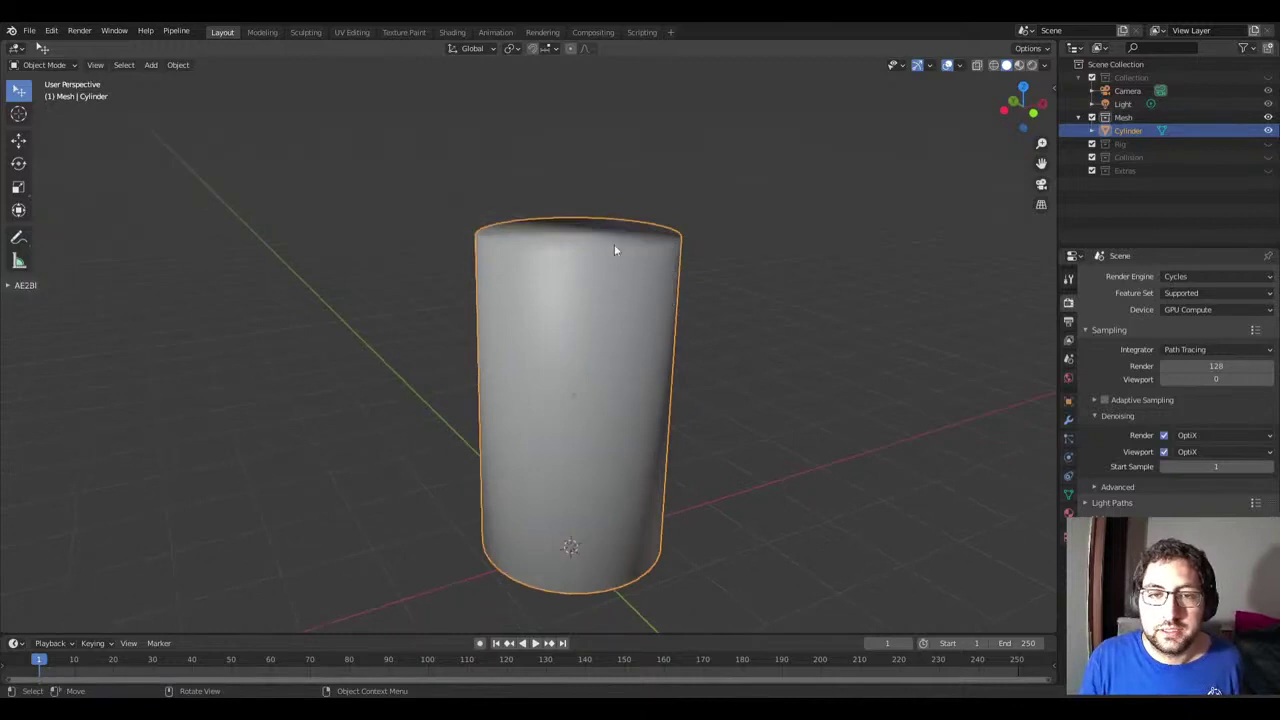
{"action": "key", "text": "ctrl+z"}
{"action": "right_click", "coordinate": [577, 314]}
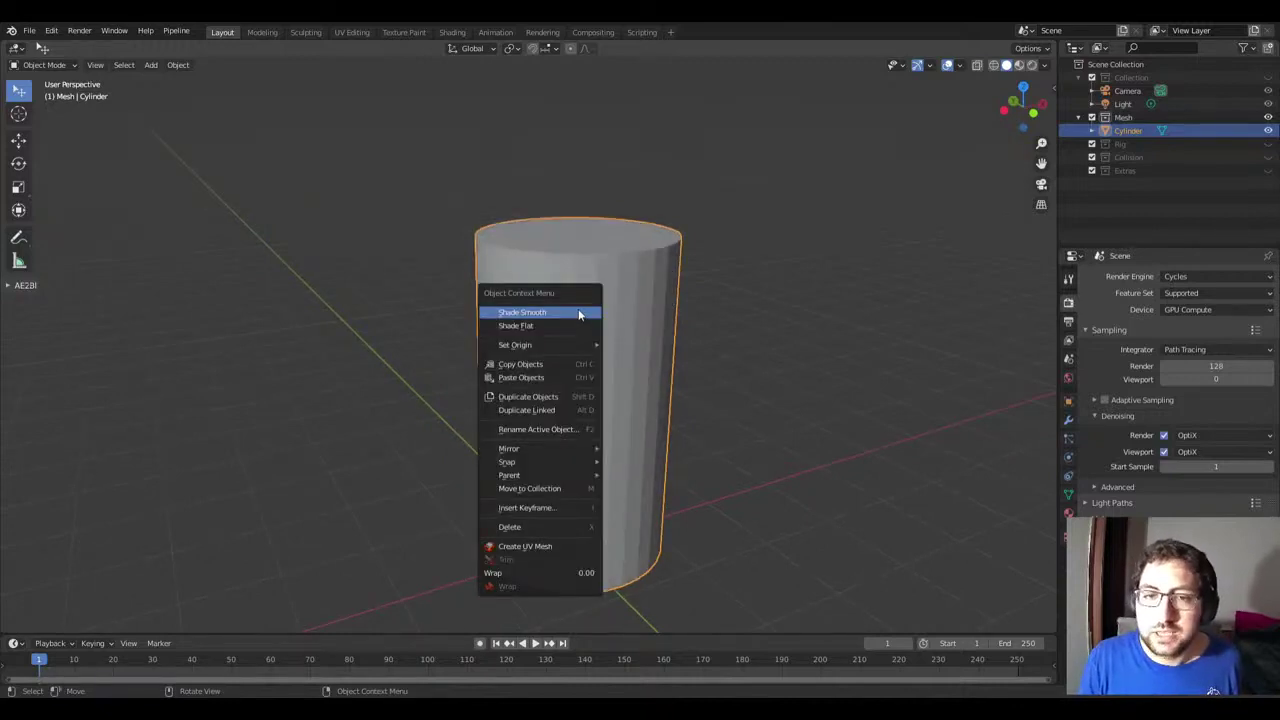
{"action": "right_click", "coordinate": [615, 265]}
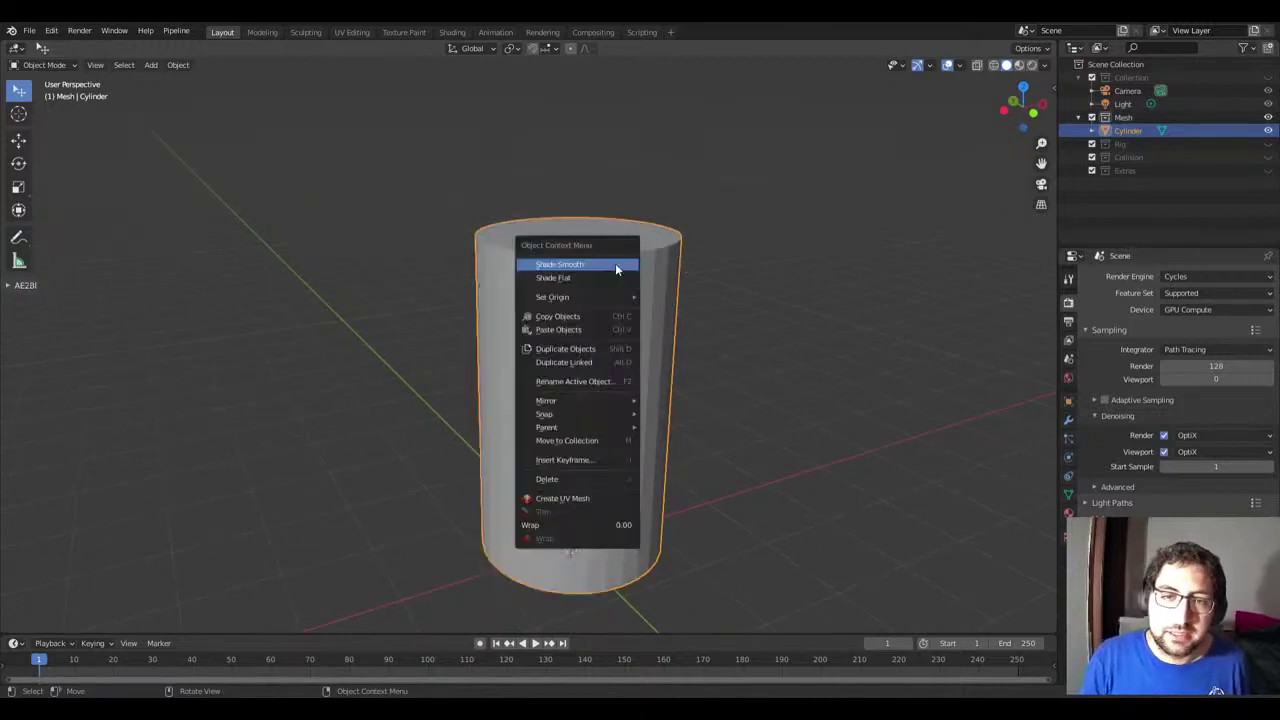
{"action": "left_click", "coordinate": [615, 265]}
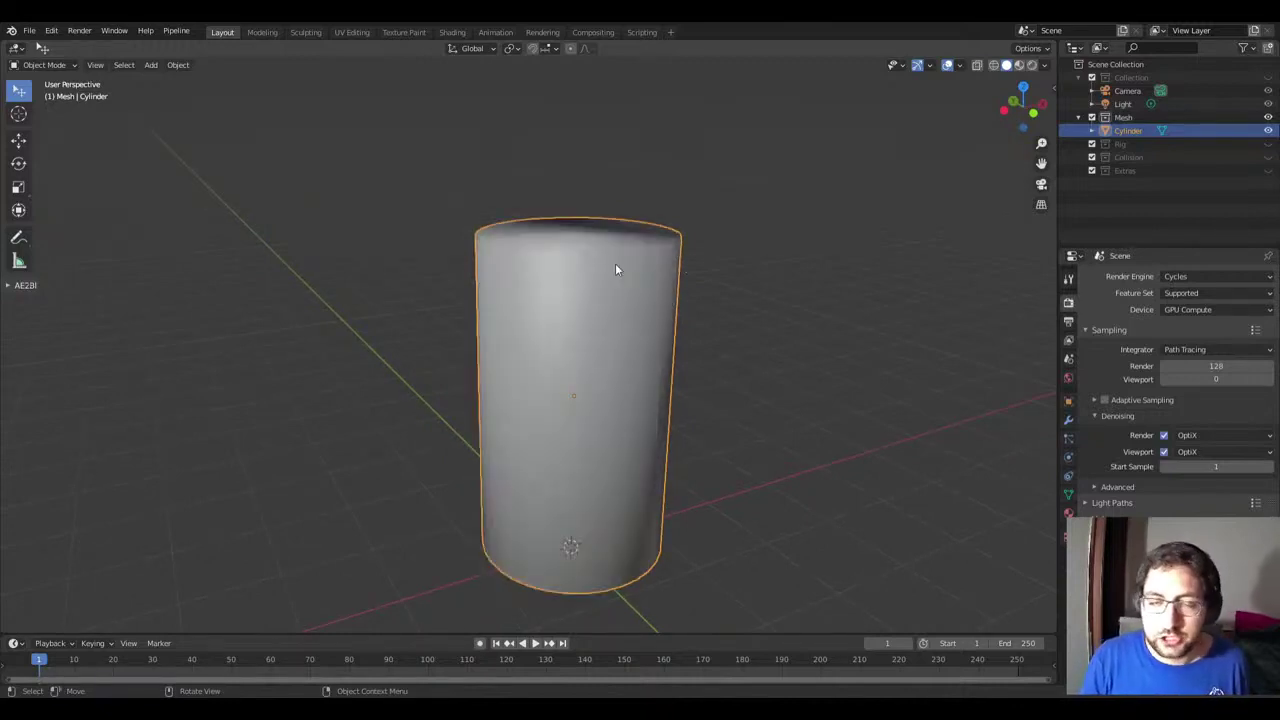
{"action": "left_click", "coordinate": [1068, 495]}
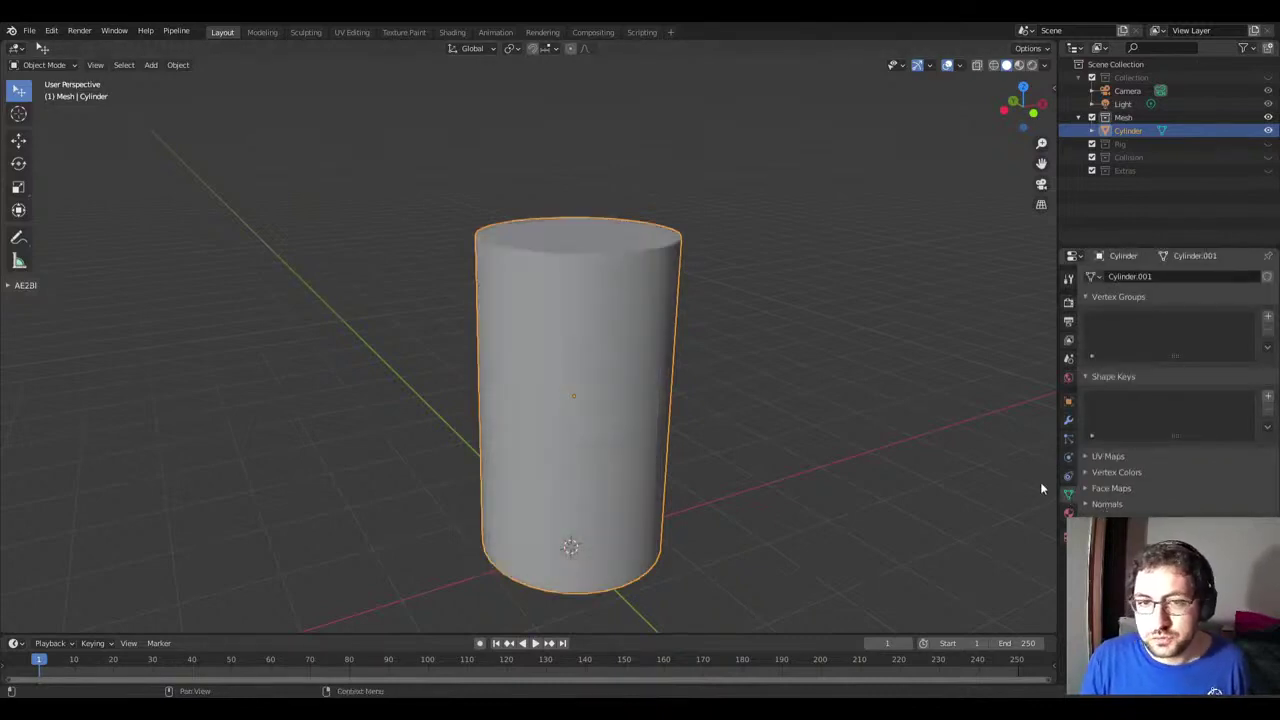
Step: Add a cone mesh to the scene and give it smooth shading
{"action": "middle_click_drag", "start_coordinate": [600, 295], "coordinate": [518, 286]}
{"action": "middle_click_drag", "start_coordinate": [776, 290], "coordinate": [674, 378]}
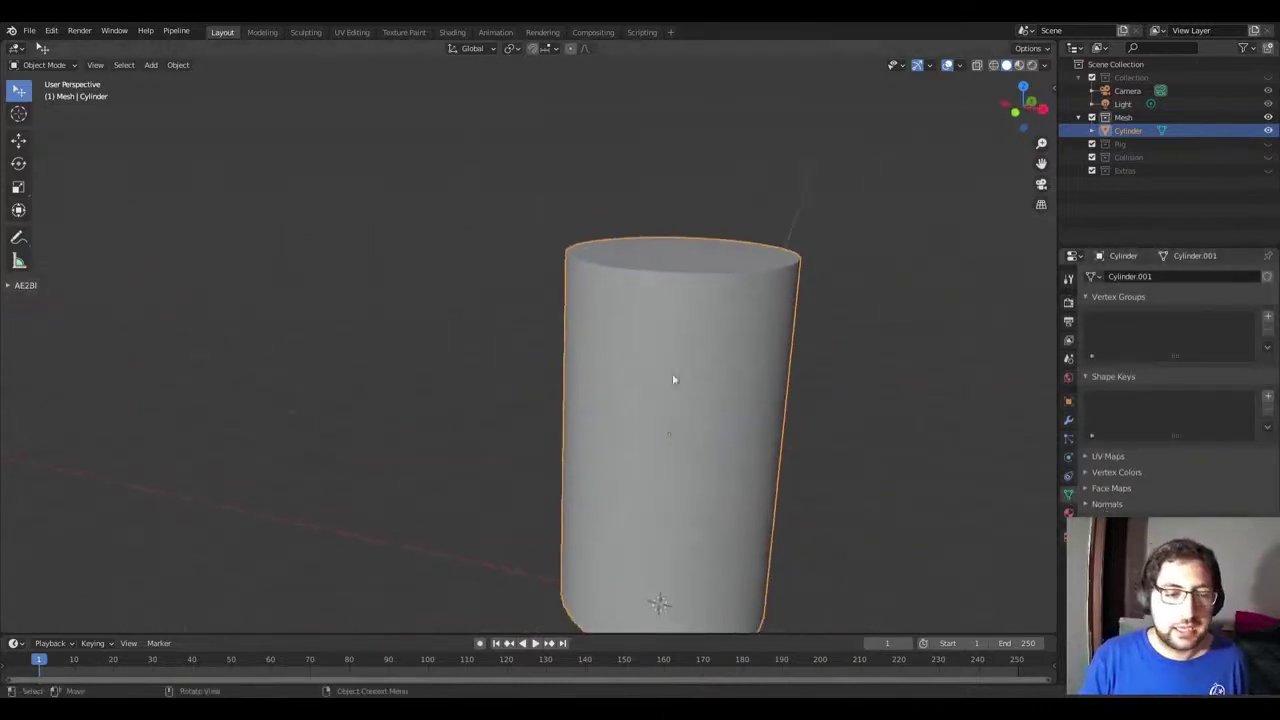
{"action": "mouse_move", "coordinate": [574, 388]}
{"action": "middle_mouse_down"}
{"action": "mouse_move", "coordinate": [749, 400]}
{"action": "mouse_move", "coordinate": [638, 390]}
{"action": "mouse_move", "coordinate": [580, 354]}
{"action": "mouse_move", "coordinate": [585, 369]}
{"action": "middle_mouse_up"}
{"action": "key", "text": "shift+a"}
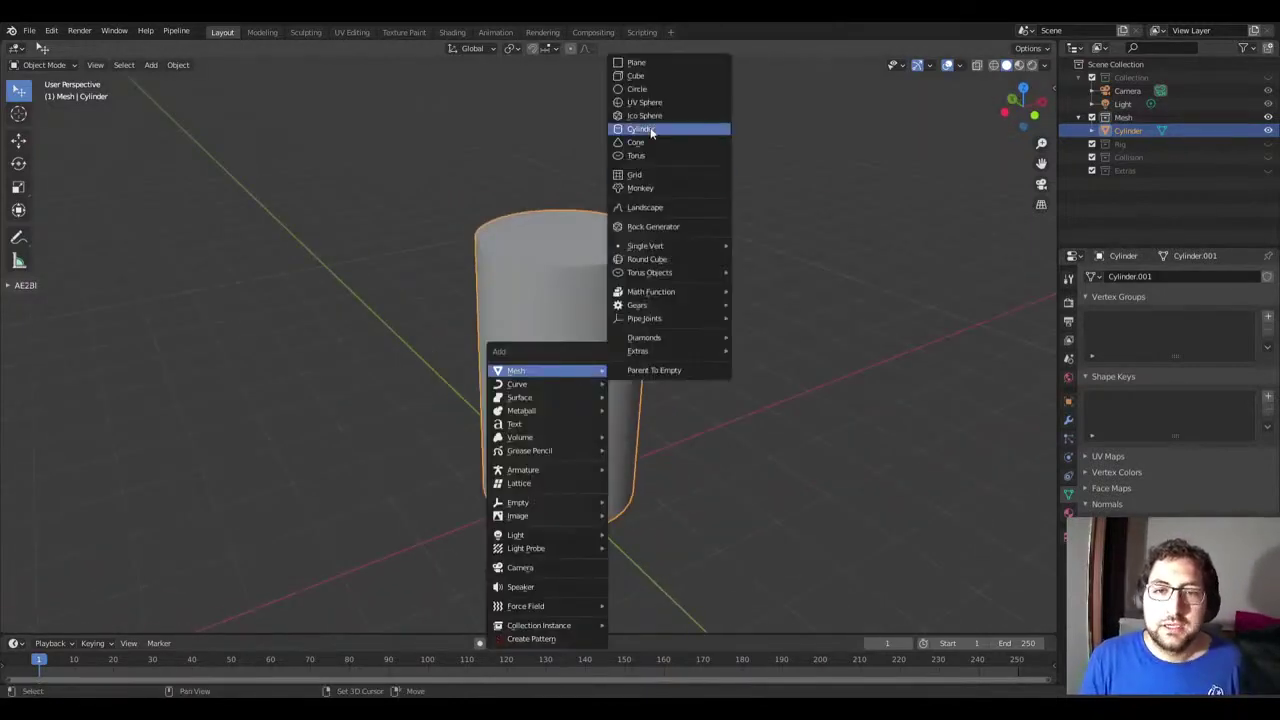
{"action": "left_click", "coordinate": [654, 143]}
{"action": "key", "text": "shift+a"}
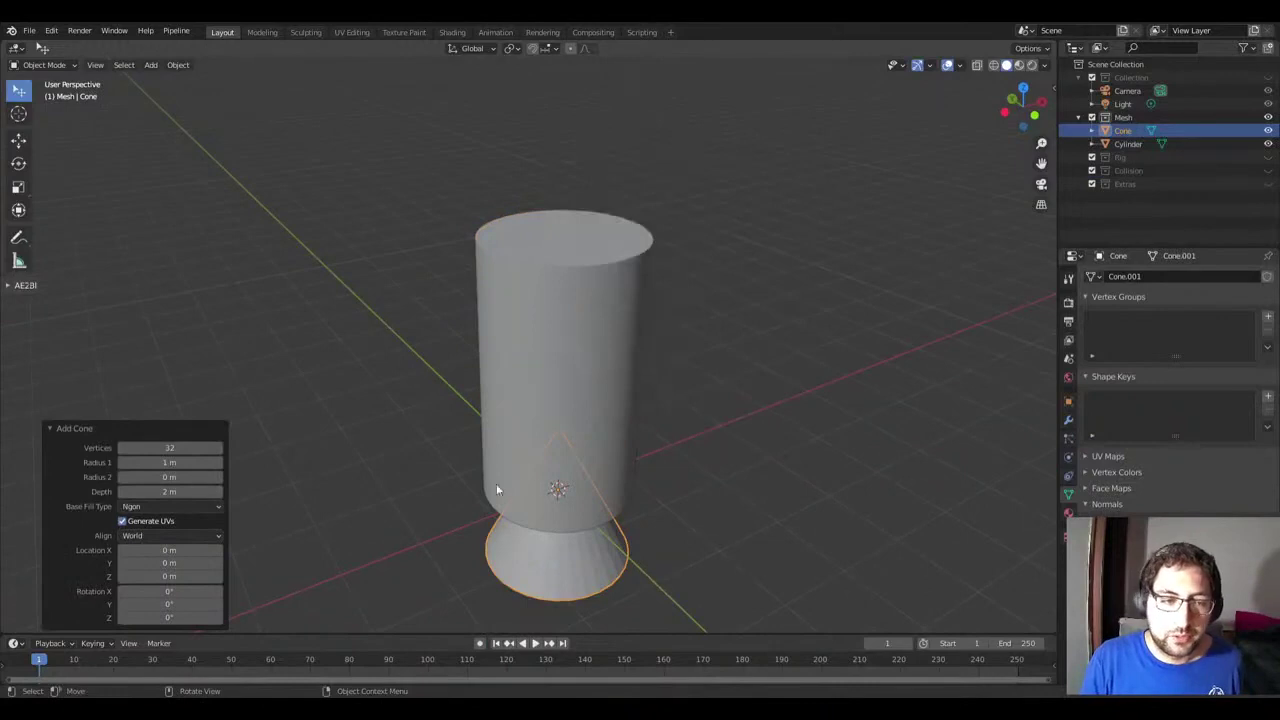
{"action": "right_click", "coordinate": [622, 585]}
{"action": "left_click", "coordinate": [586, 406]}
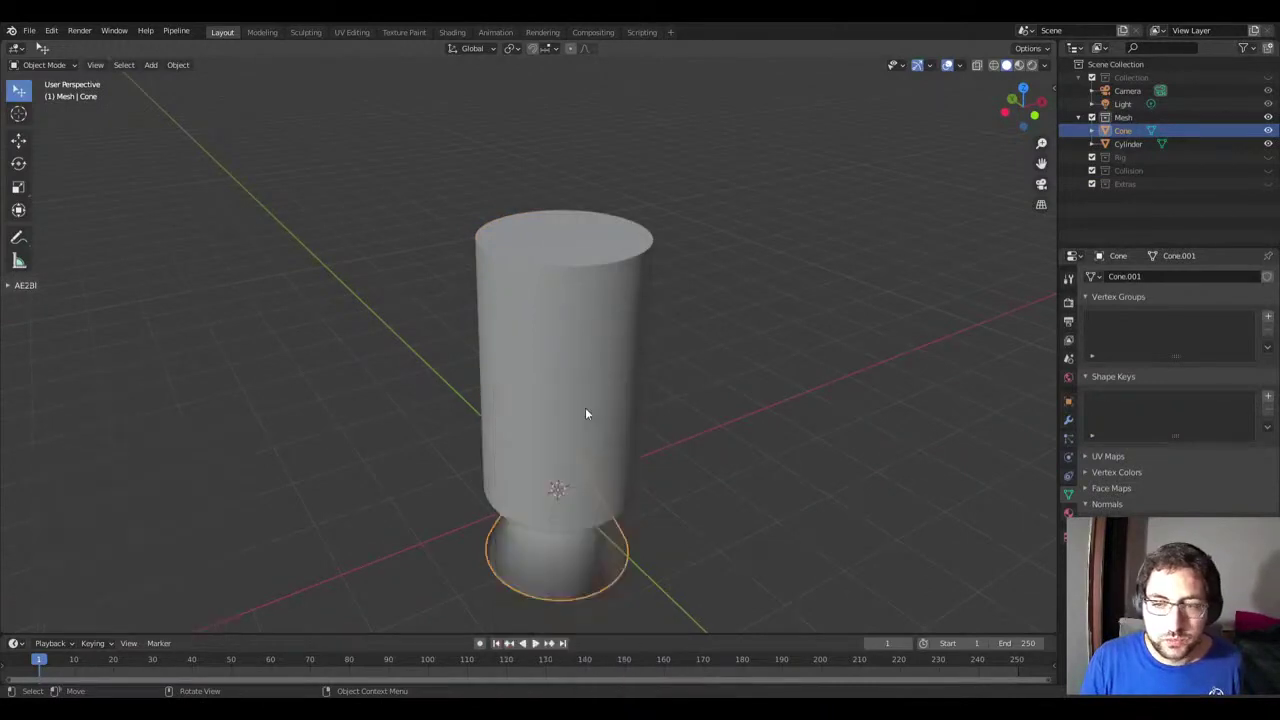
Step: Raise the cone onto the cylinder and scale it to 0.973 as a roof
{"action": "key", "text": "g"}
{"action": "key", "text": "z"}
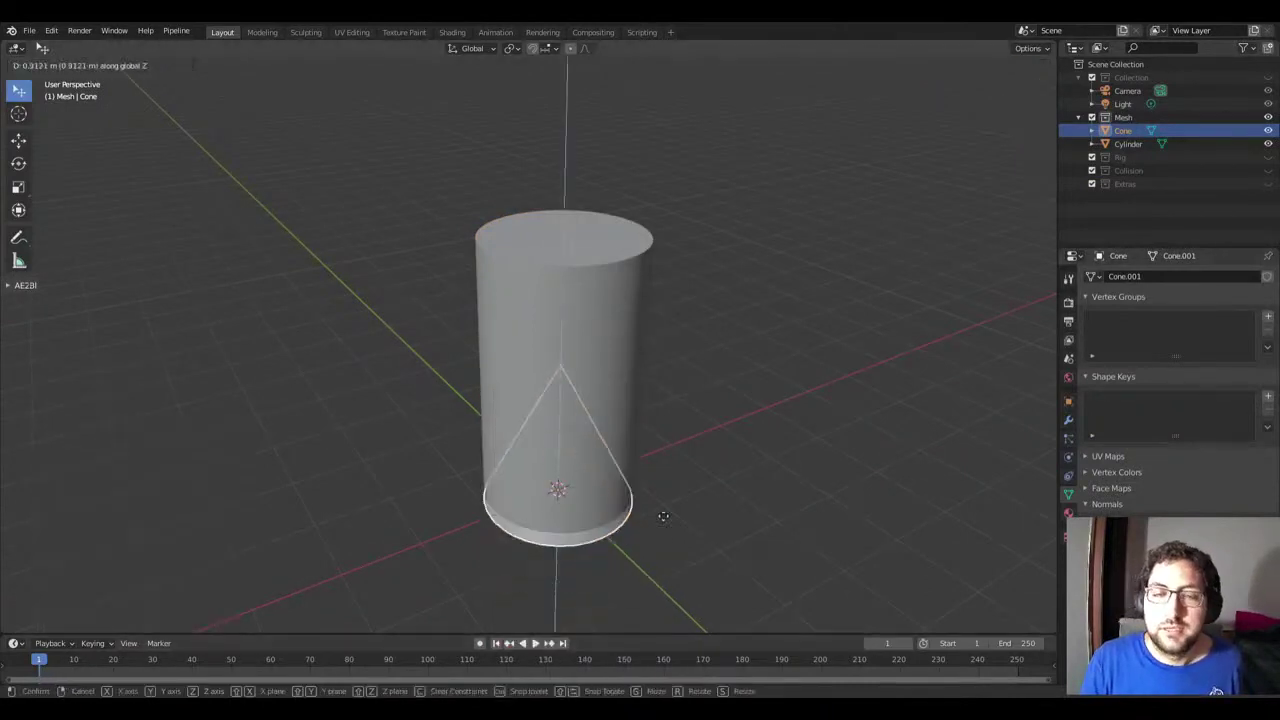
{"action": "left_click", "coordinate": [706, 260]}
{"action": "key", "text": "s"}
{"action": "left_click", "coordinate": [676, 344]}
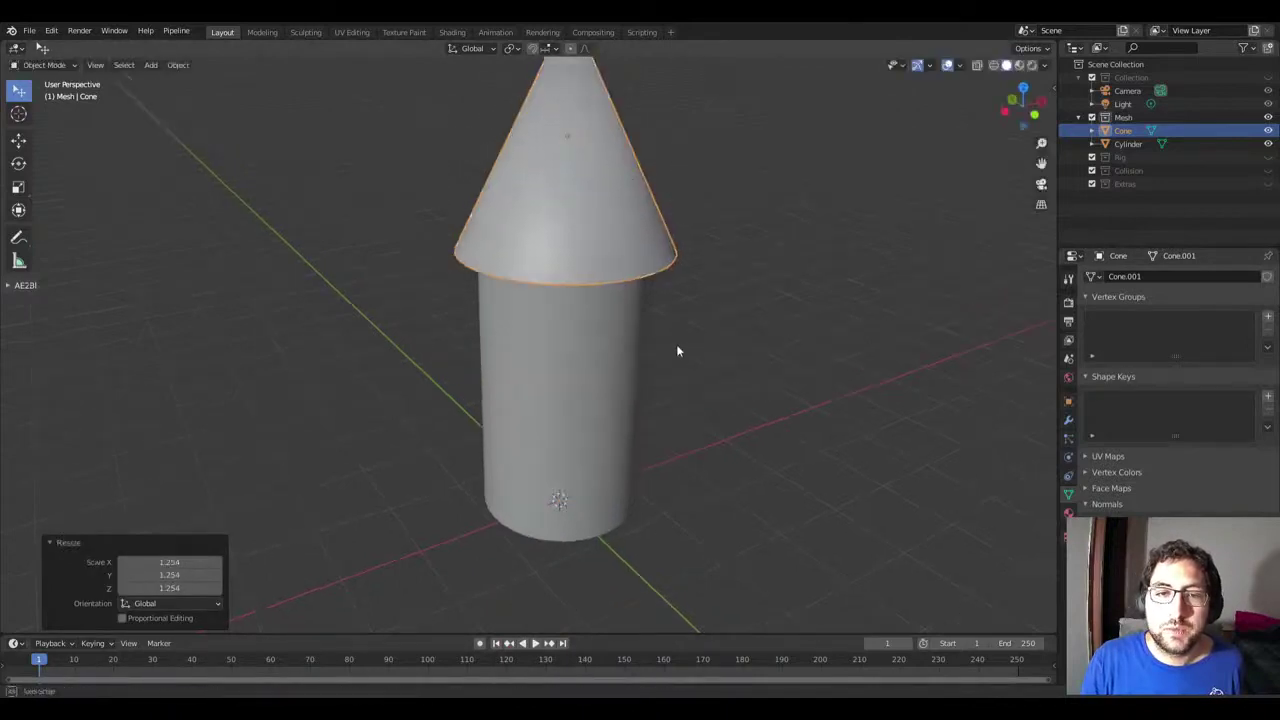
{"action": "middle_click_drag", "start_coordinate": [676, 344], "coordinate": [763, 293]}
{"action": "key", "text": "s"}
{"action": "left_click", "coordinate": [645, 325]}
Step: Select the cylinder instead of the cone
{"action": "scroll", "coordinate": [630, 360], "scroll_direction": "down", "scroll_amount": 2}
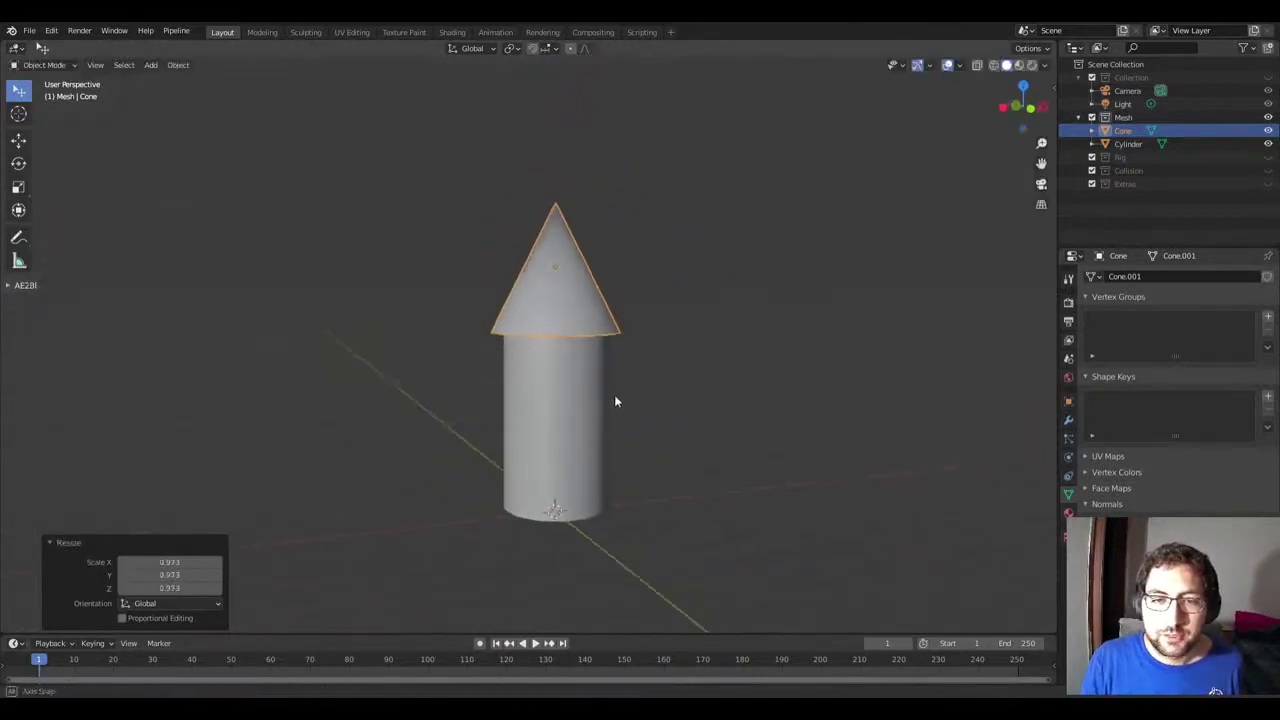
{"action": "mouse_move", "coordinate": [614, 394]}
{"action": "middle_mouse_down"}
{"action": "mouse_move", "coordinate": [606, 405]}
{"action": "mouse_move", "coordinate": [651, 345]}
{"action": "mouse_move", "coordinate": [517, 374]}
{"action": "mouse_move", "coordinate": [674, 306]}
{"action": "mouse_move", "coordinate": [557, 334]}
{"action": "mouse_move", "coordinate": [582, 347]}
{"action": "middle_mouse_up"}
{"action": "scroll", "coordinate": [606, 405], "scroll_direction": "up", "scroll_amount": 2}
{"action": "scroll", "coordinate": [620, 345], "scroll_direction": "up", "scroll_amount": 2}
{"action": "left_click", "coordinate": [582, 347]}
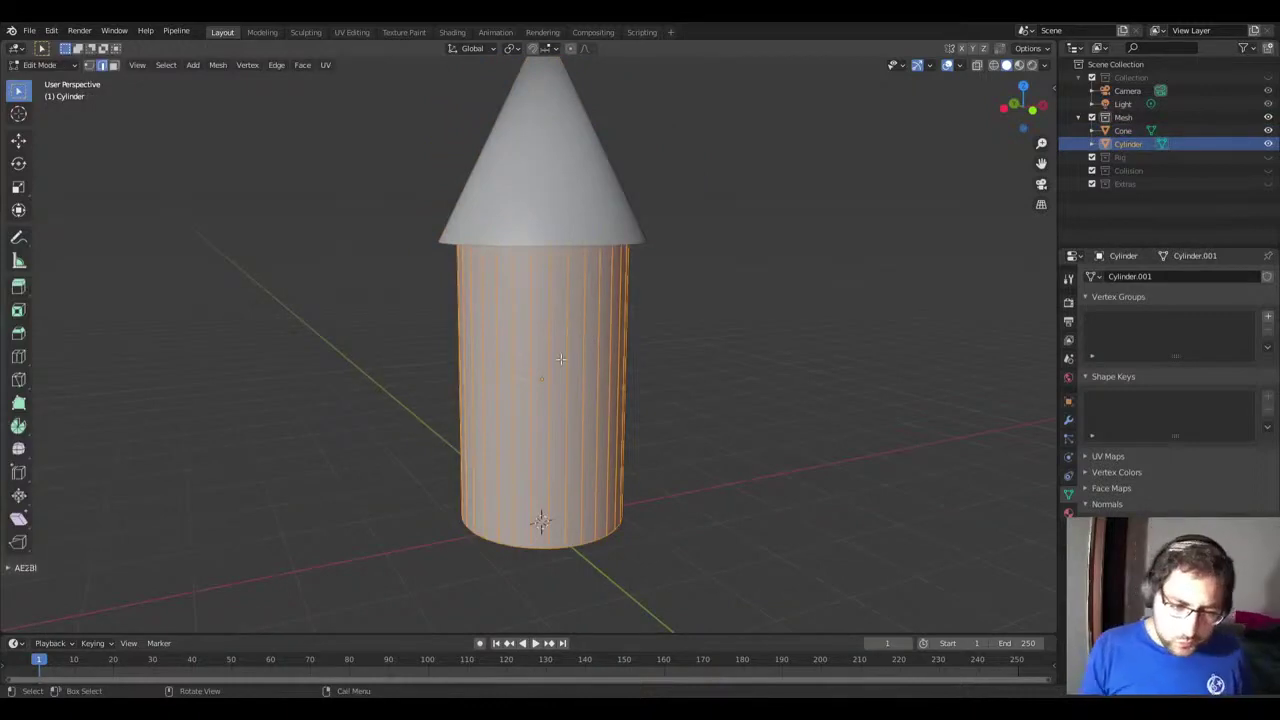
Step: Cut an edge loop below the roof at slide factor 0.537, then switch to face selection
{"action": "key", "text": "ctrl+r"}
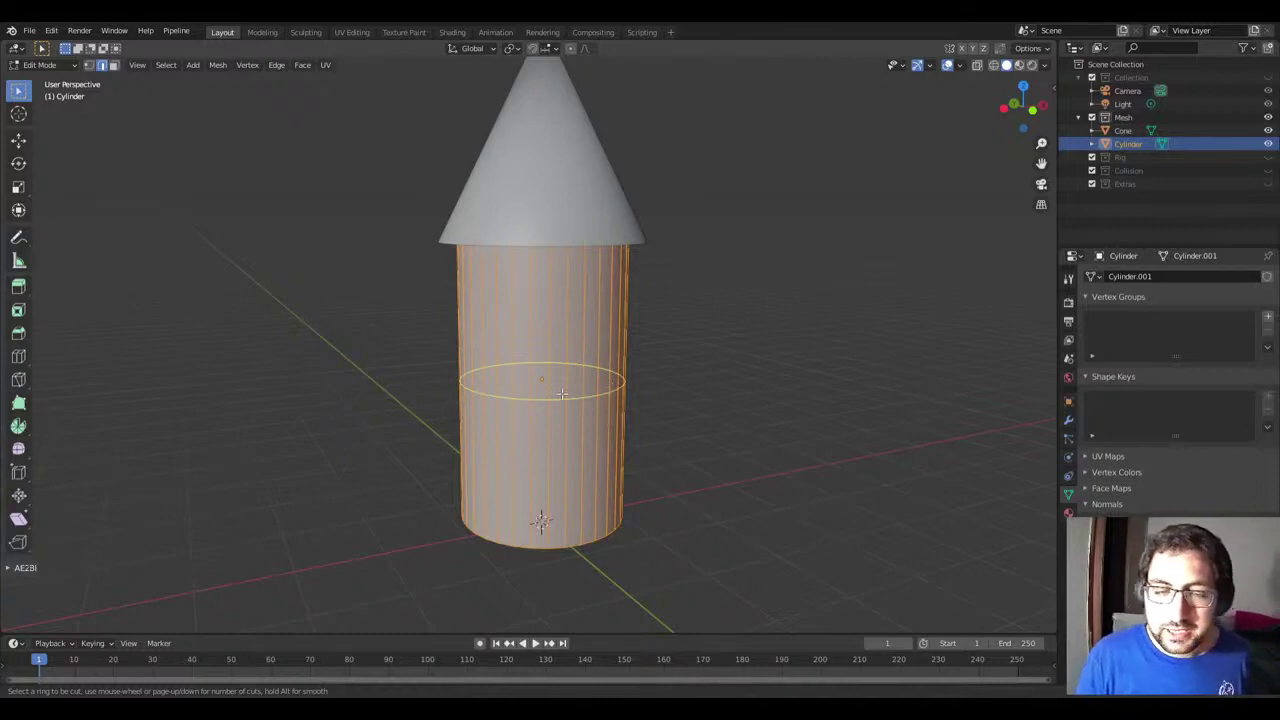
{"action": "left_click", "coordinate": [562, 393]}
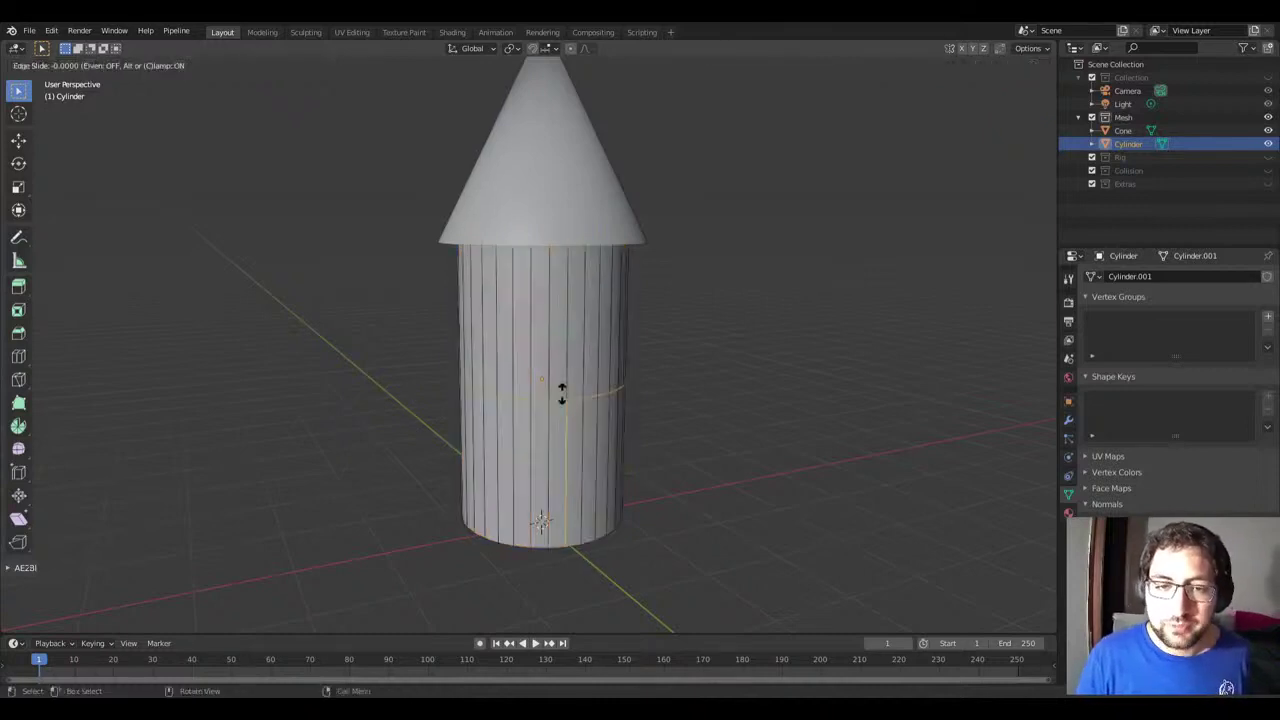
{"action": "left_click", "coordinate": [564, 312]}
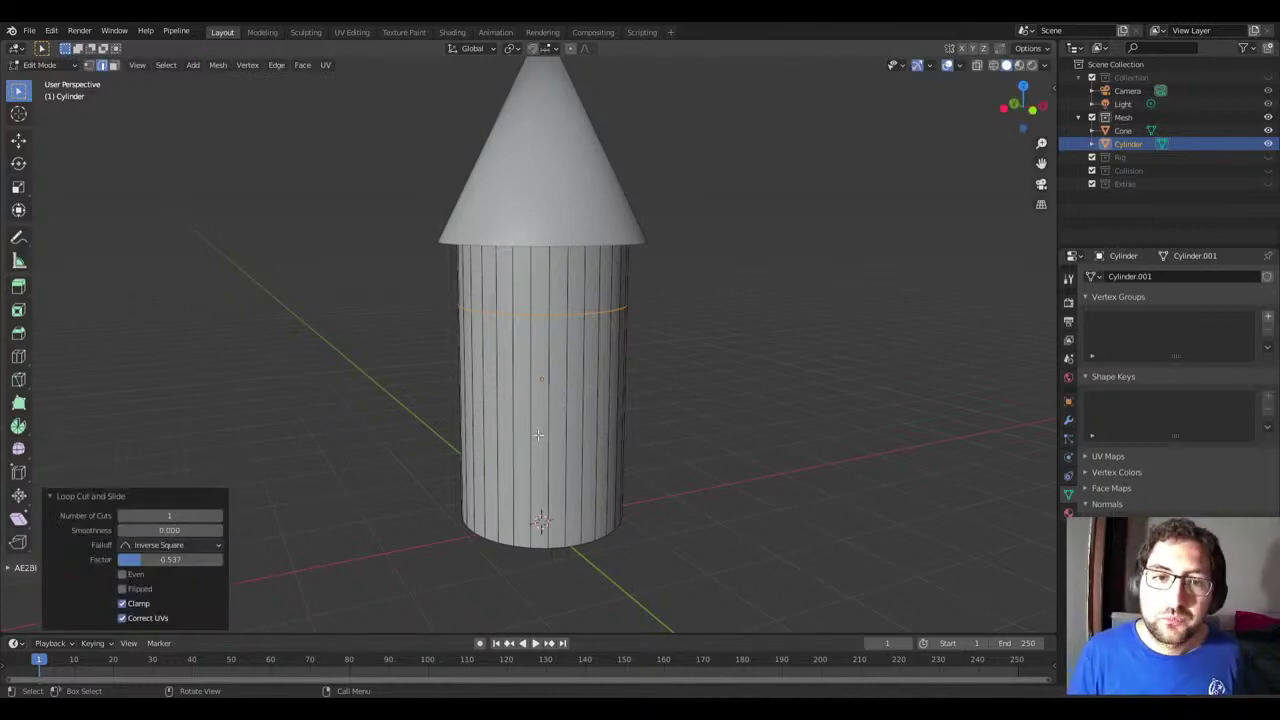
{"action": "key", "text": "3"}
{"action": "left_click_drag", "start_coordinate": [412, 372], "coordinate": [708, 412]}
{"action": "left_click", "coordinate": [558, 390]}
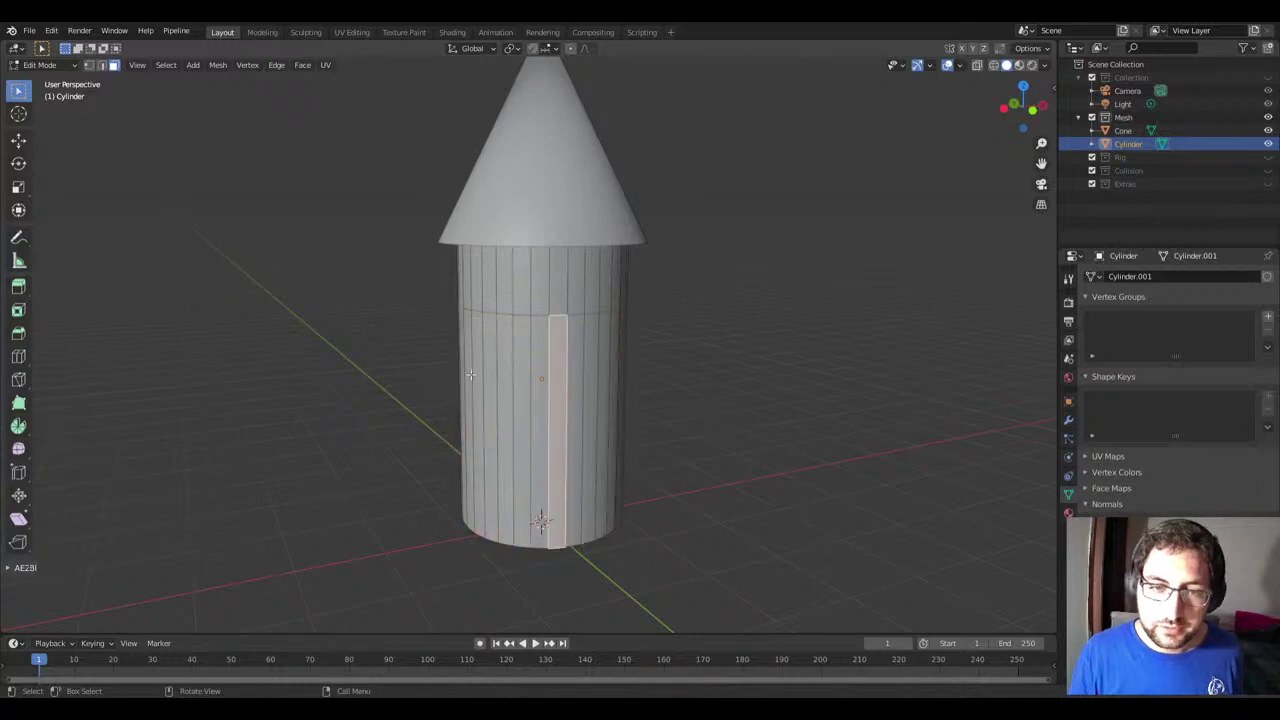
{"action": "left_click", "coordinate": [470, 374]}
{"action": "left_click", "coordinate": [508, 366]}
{"action": "left_click", "coordinate": [556, 375]}
{"action": "middle_click_drag", "start_coordinate": [556, 375], "coordinate": [466, 386]}
{"action": "left_click", "coordinate": [418, 392]}
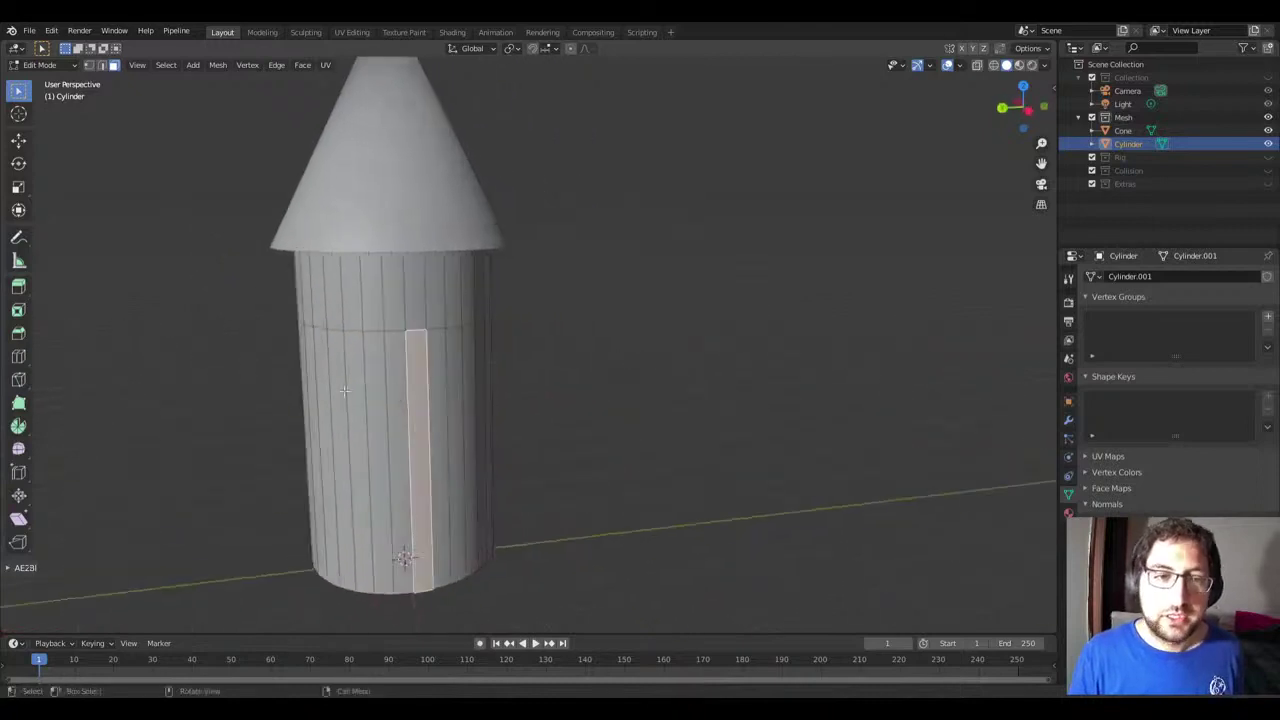
{"action": "left_click", "coordinate": [344, 391]}
{"action": "middle_click_drag", "start_coordinate": [344, 391], "coordinate": [476, 373]}
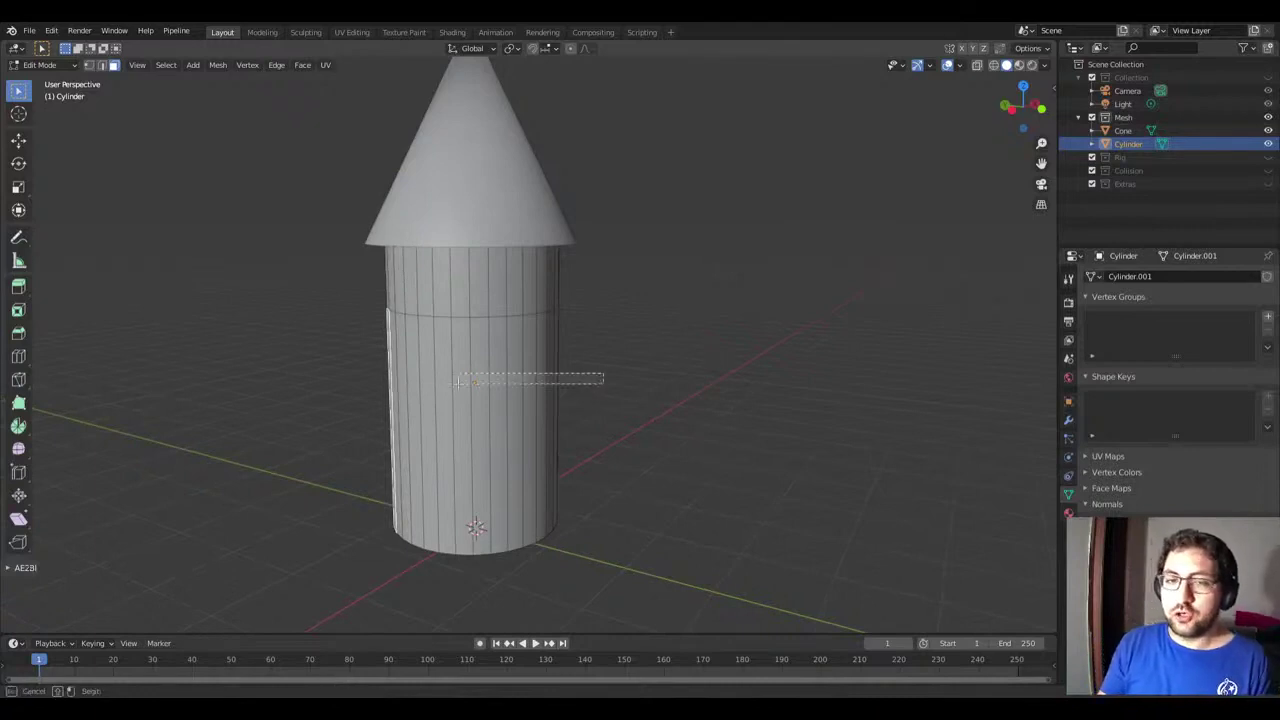
{"action": "left_click_drag", "start_coordinate": [459, 382], "coordinate": [251, 400]}
{"action": "middle_click_drag", "start_coordinate": [251, 400], "coordinate": [210, 420]}
{"action": "scroll", "coordinate": [210, 420], "scroll_direction": "up", "scroll_amount": 2}
{"action": "left_click_drag", "start_coordinate": [777, 377], "coordinate": [206, 428]}
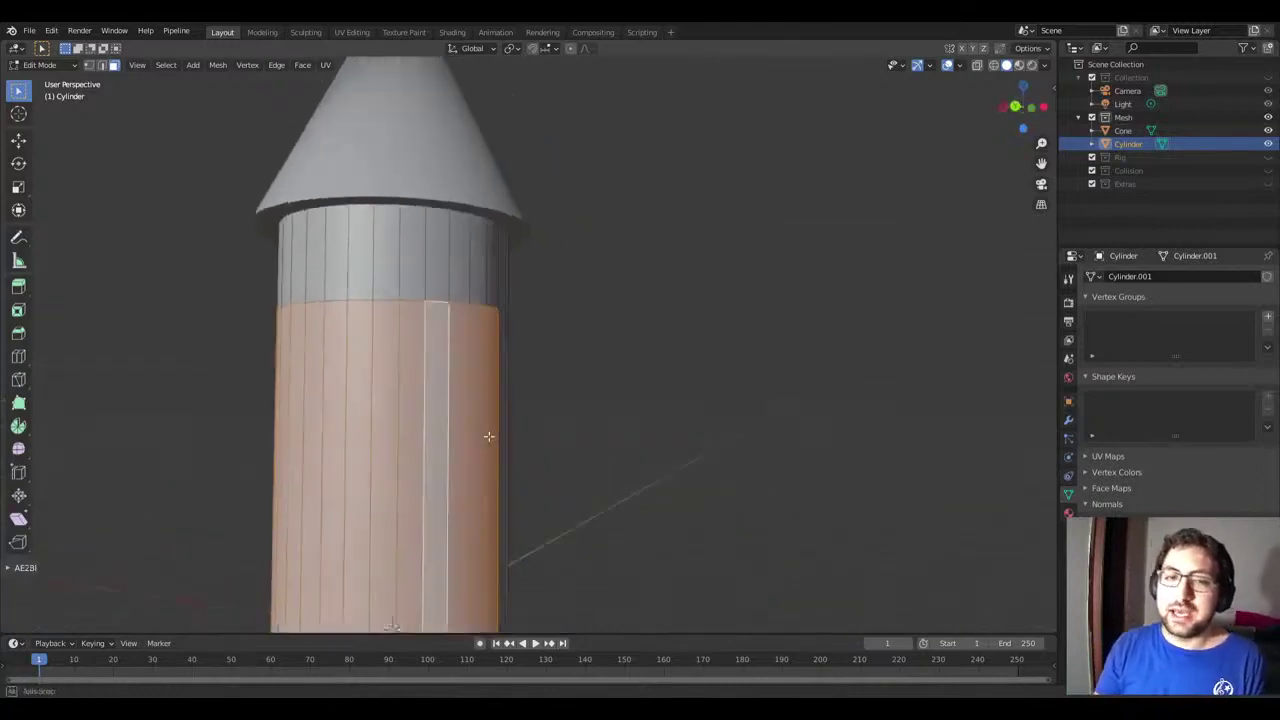
{"action": "middle_click_drag", "start_coordinate": [488, 436], "coordinate": [457, 437]}
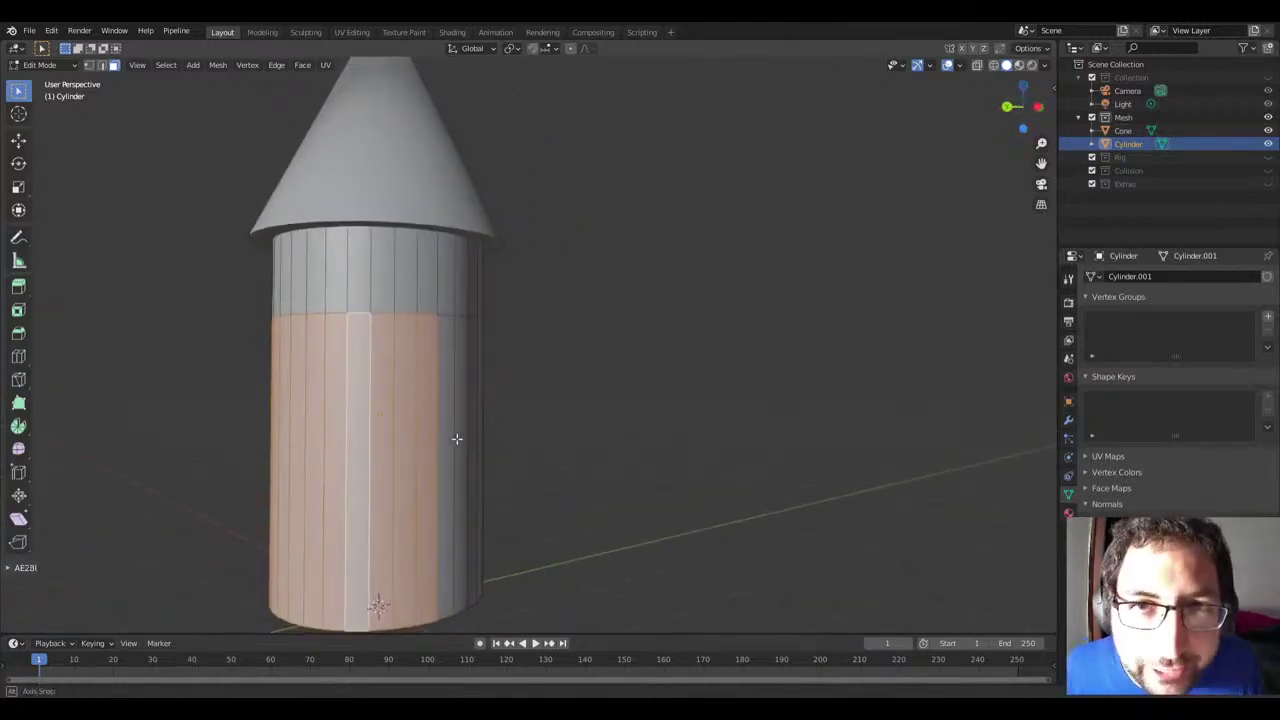
{"action": "mouse_move", "coordinate": [457, 438]}
{"action": "middle_mouse_down"}
{"action": "mouse_move", "coordinate": [517, 400]}
{"action": "mouse_move", "coordinate": [400, 428]}
{"action": "middle_mouse_up"}
{"action": "left_click", "coordinate": [478, 447], "text": "alt"}
{"action": "left_click", "coordinate": [398, 426], "text": "alt+shift"}
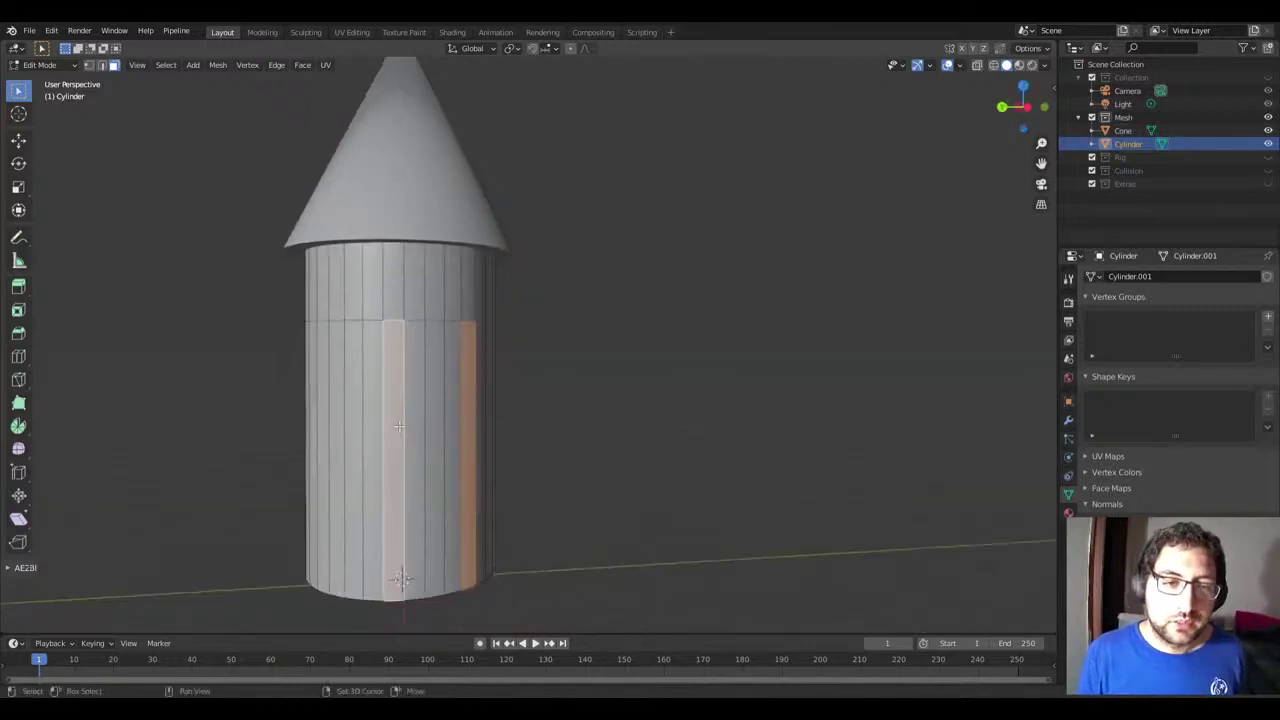
{"action": "left_click", "coordinate": [414, 425], "text": "ctrl"}
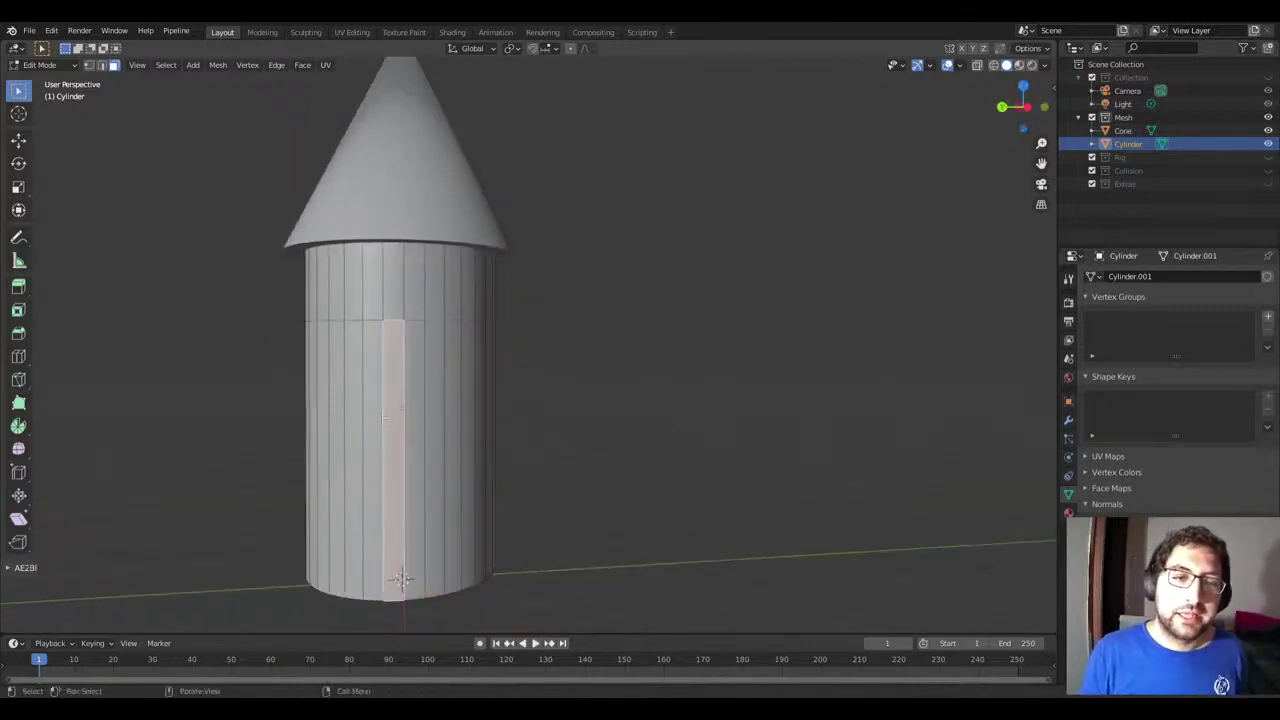
{"action": "left_click", "coordinate": [414, 409], "text": "ctrl+shift"}
{"action": "left_click", "coordinate": [523, 391]}
{"action": "middle_click_drag", "start_coordinate": [523, 391], "coordinate": [522, 416]}
{"action": "scroll", "coordinate": [522, 416], "scroll_direction": "up", "scroll_amount": 2}
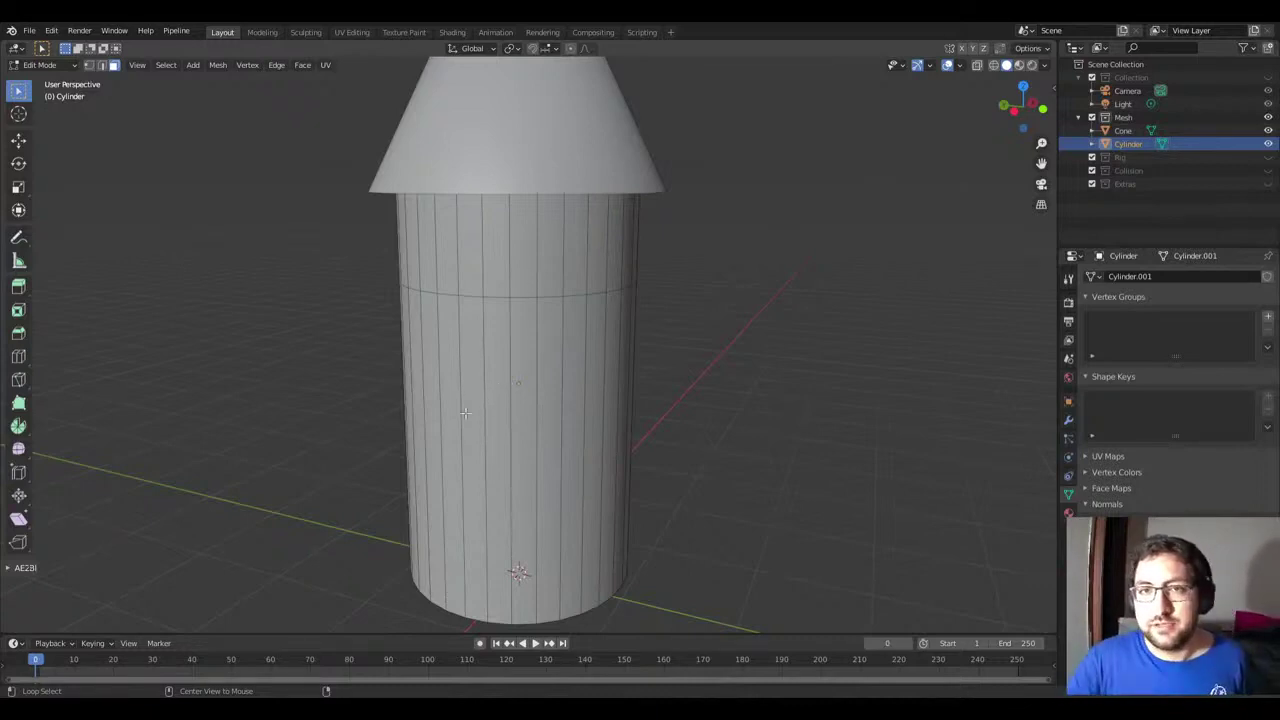
Step: Select face loops and individual faces on the cylinder's lower section
{"action": "mouse_move", "coordinate": [561, 396]}
{"action": "middle_mouse_down"}
{"action": "mouse_move", "coordinate": [657, 371]}
{"action": "mouse_move", "coordinate": [622, 407]}
{"action": "middle_mouse_up"}
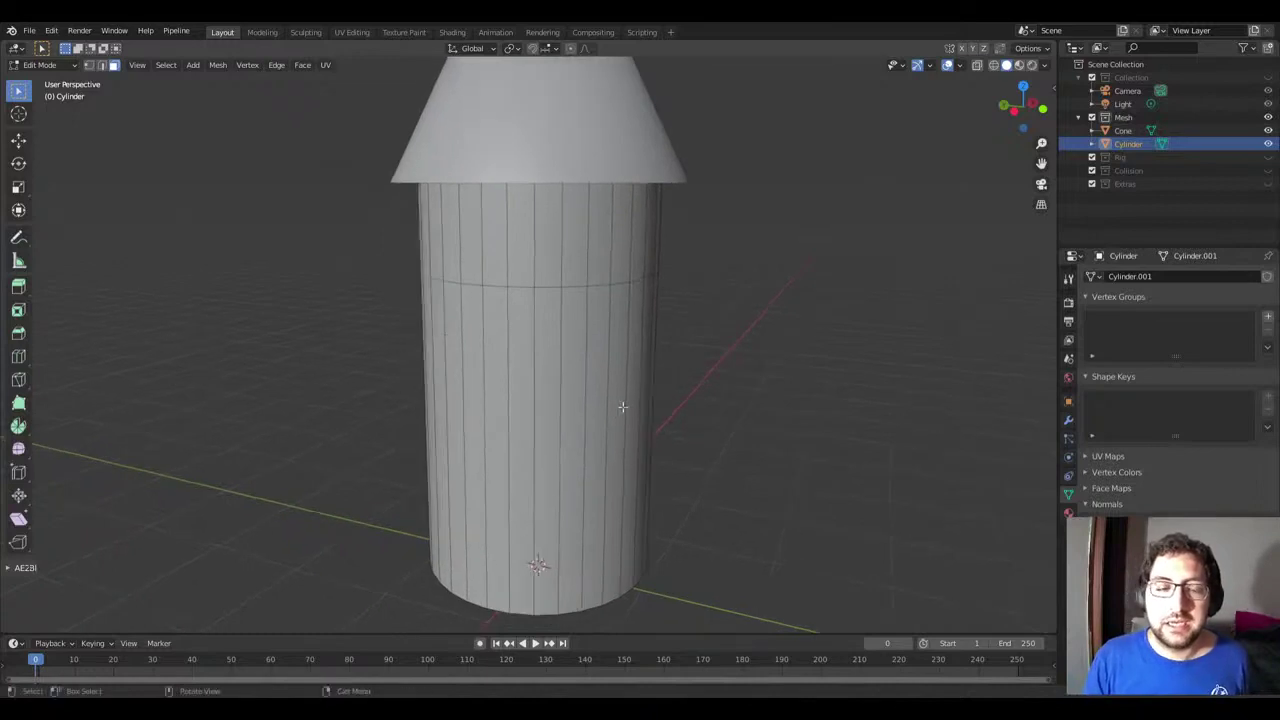
{"action": "left_click", "coordinate": [545, 390], "text": "alt"}
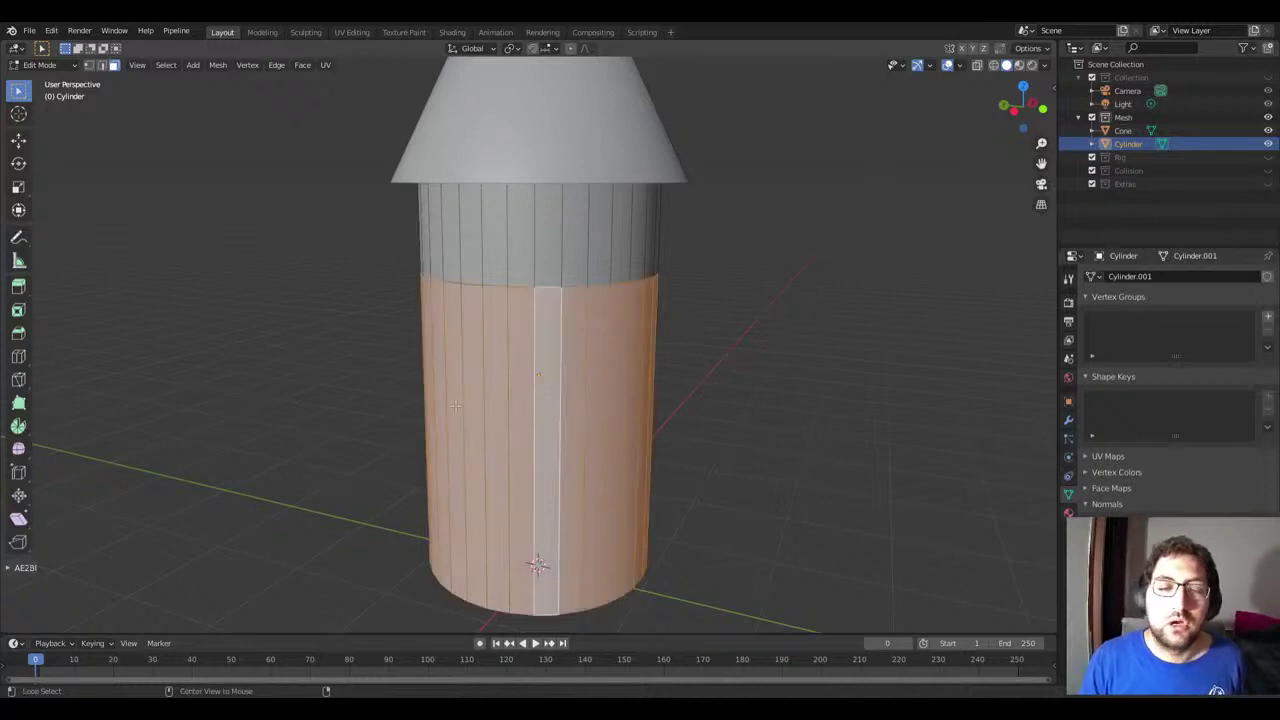
{"action": "left_click", "coordinate": [550, 294]}
{"action": "left_click", "coordinate": [628, 310]}
{"action": "left_click", "coordinate": [568, 425]}
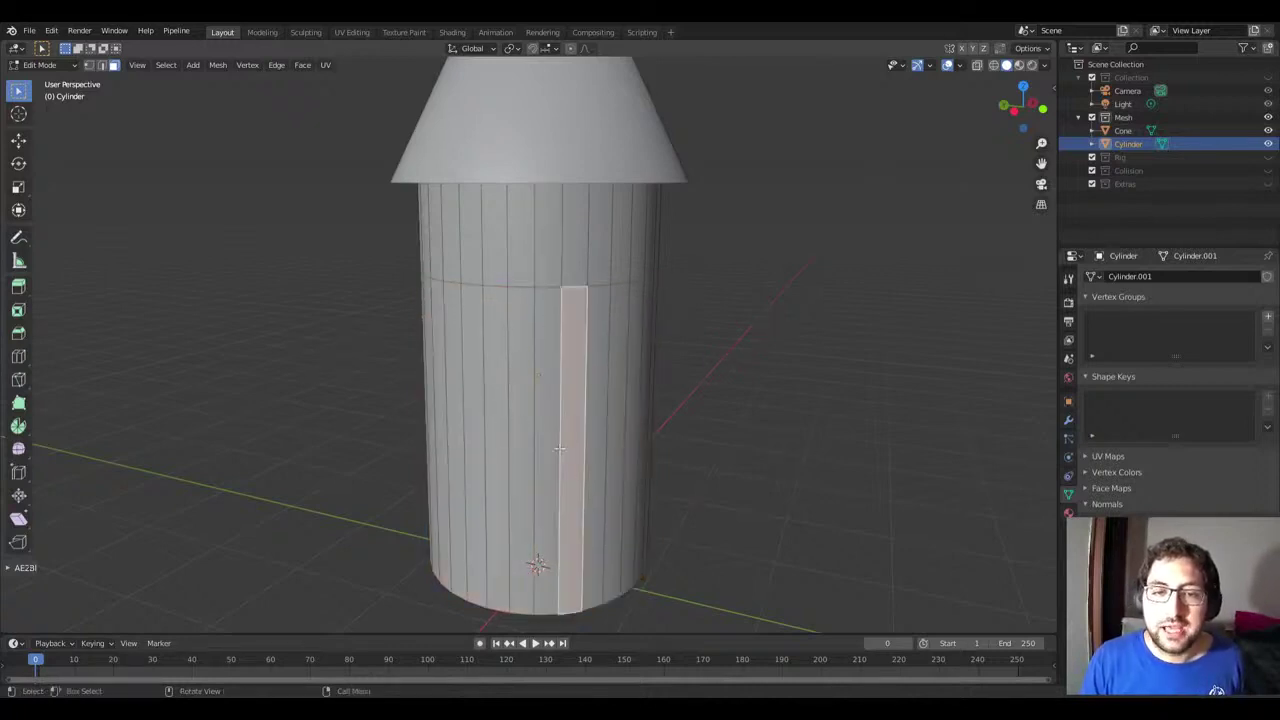
{"action": "left_click", "coordinate": [599, 447]}
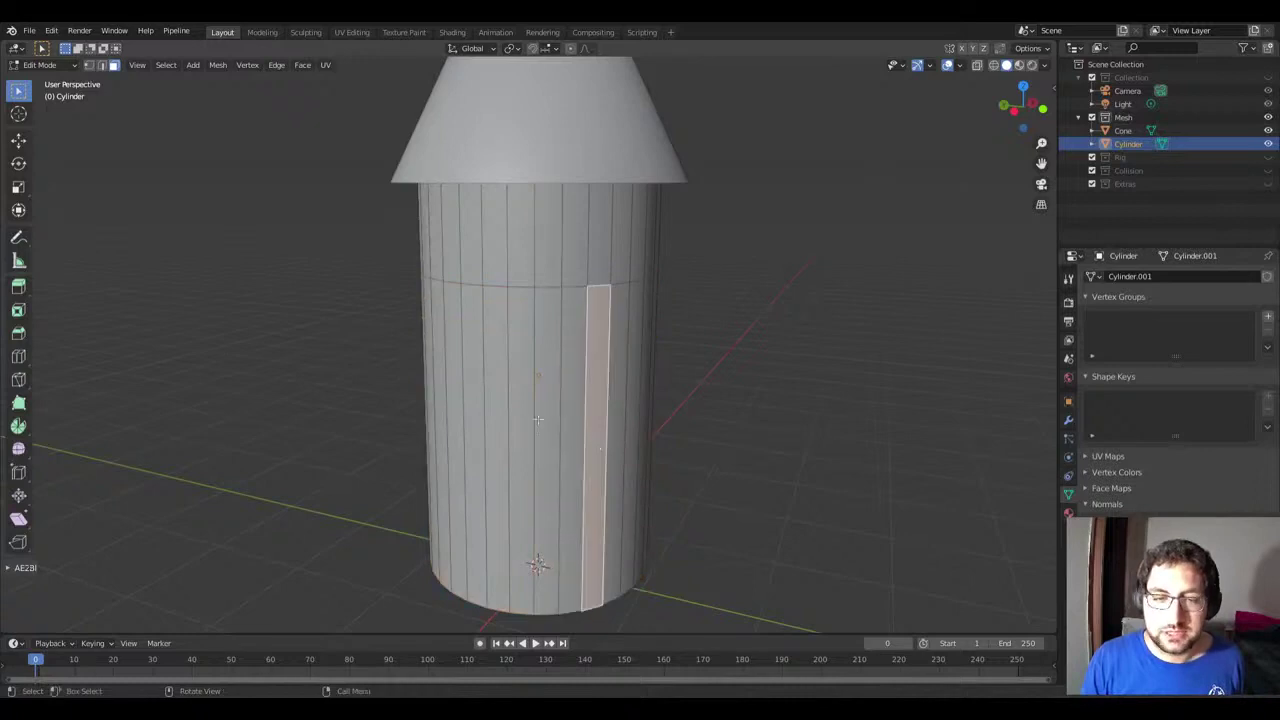
{"action": "left_click", "coordinate": [543, 294], "text": "alt"}
{"action": "mouse_move", "coordinate": [543, 294]}
{"action": "middle_mouse_down"}
{"action": "mouse_move", "coordinate": [582, 372]}
{"action": "mouse_move", "coordinate": [557, 343]}
{"action": "mouse_move", "coordinate": [734, 334]}
{"action": "mouse_move", "coordinate": [477, 323]}
{"action": "middle_mouse_up"}
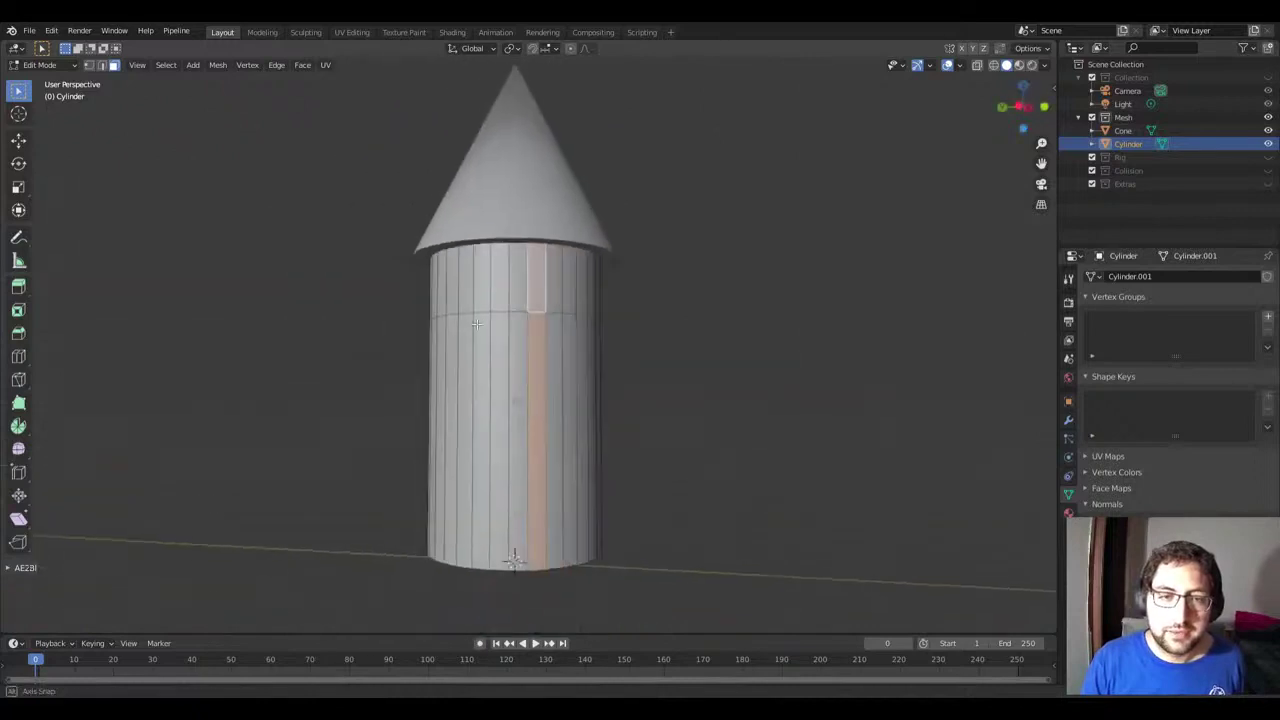
Step: Select the whole lower cylinder section with Ctrl+L and scale it
{"action": "key", "text": "ctrl+l"}
{"action": "middle_click_drag", "start_coordinate": [517, 430], "coordinate": [644, 374]}
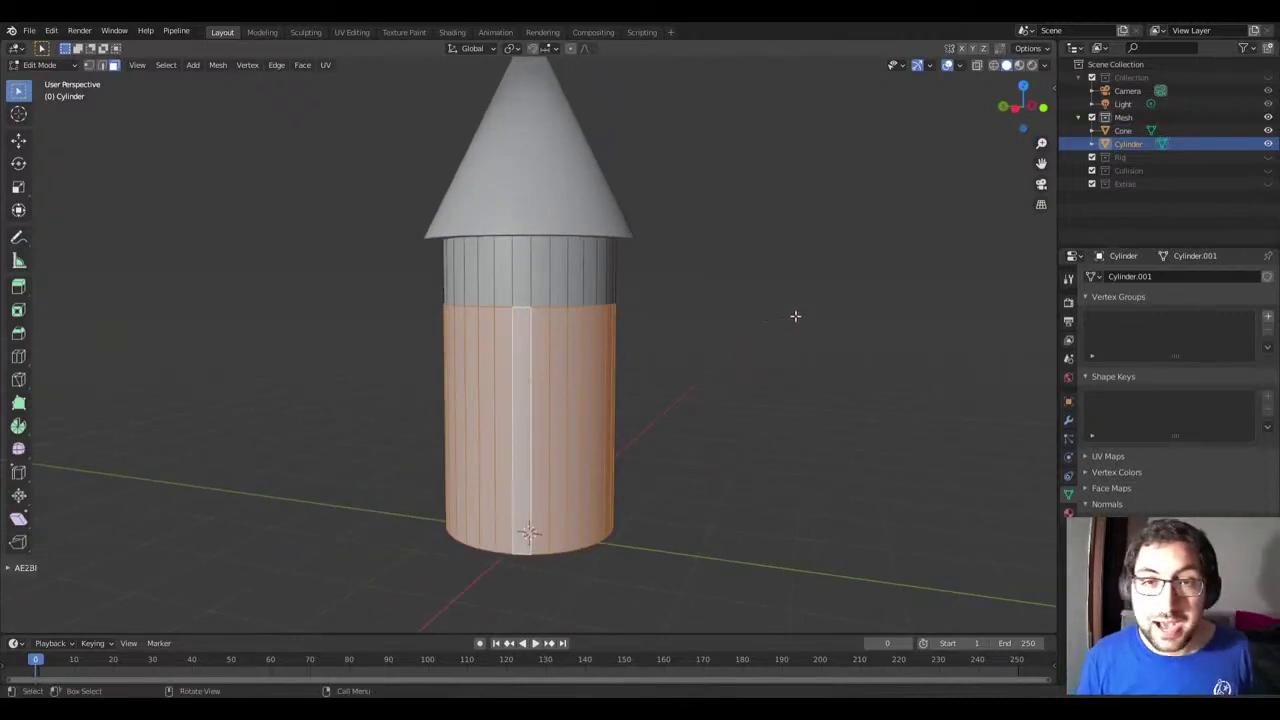
{"action": "key", "text": "s"}
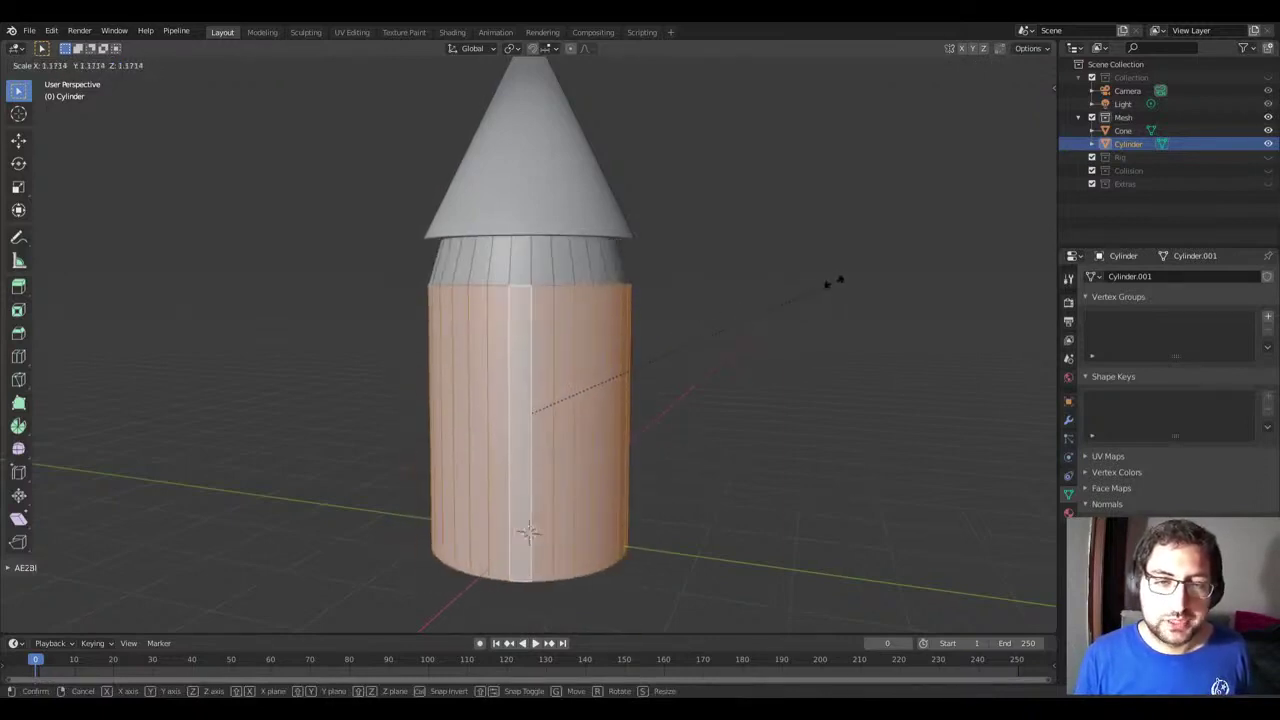
{"action": "left_click", "coordinate": [820, 289]}
{"action": "scroll", "coordinate": [549, 331], "scroll_direction": "up", "scroll_amount": 2}
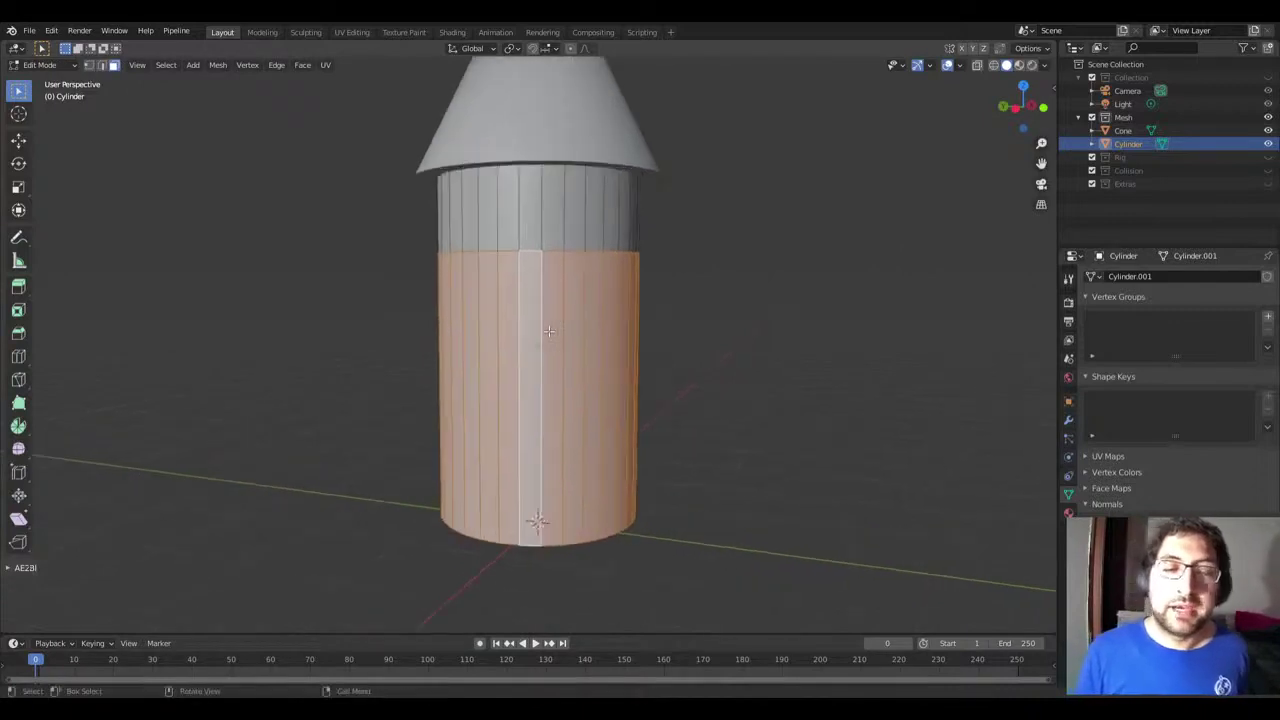
{"action": "scroll", "coordinate": [549, 331], "scroll_direction": "up", "scroll_amount": 1}
Step: Trial an outward extrusion of one vertical face strip, cancel it, and return to Object Mode
{"action": "left_click", "coordinate": [578, 324]}
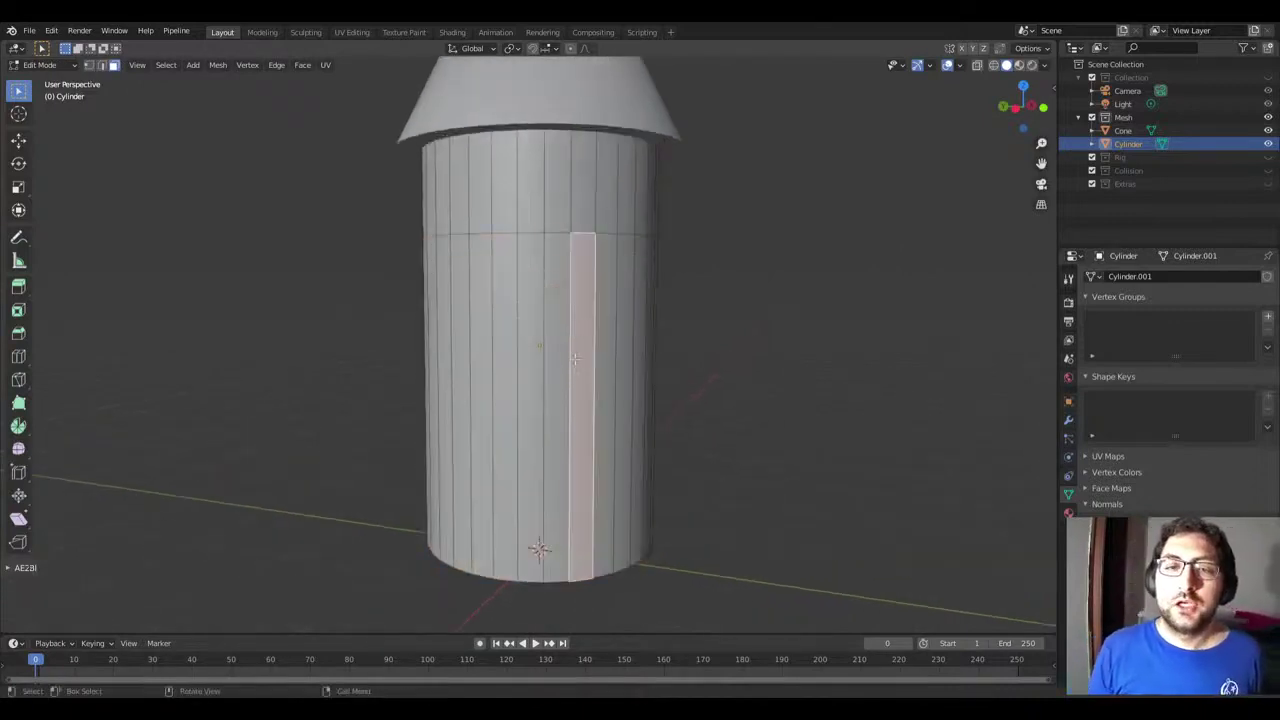
{"action": "middle_click_drag", "start_coordinate": [578, 324], "coordinate": [572, 425]}
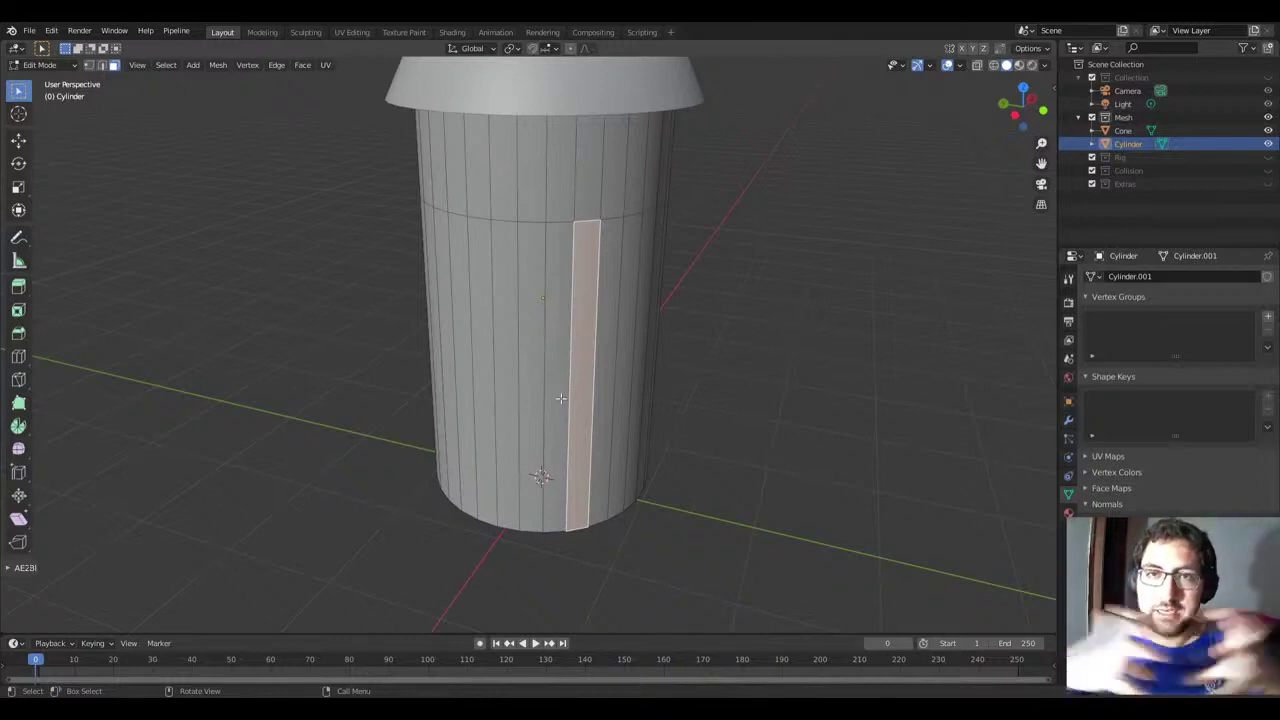
{"action": "middle_click_drag", "start_coordinate": [561, 398], "coordinate": [545, 404]}
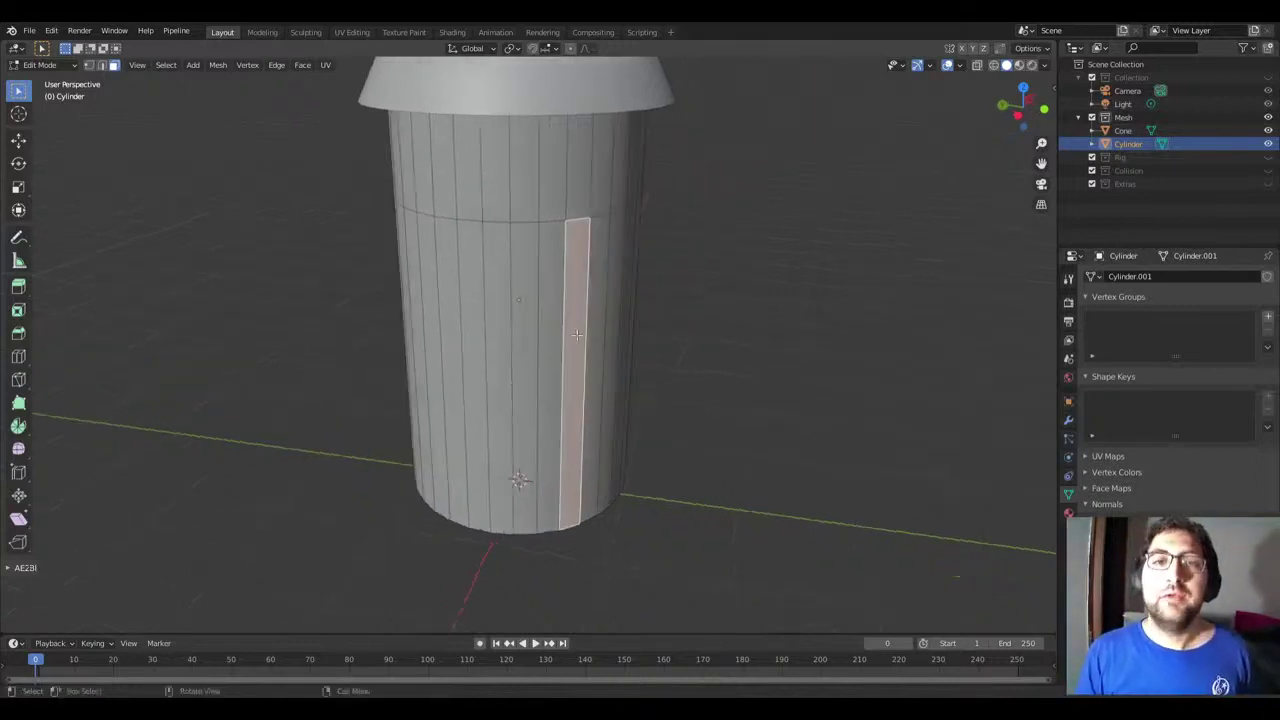
{"action": "key", "text": "e"}
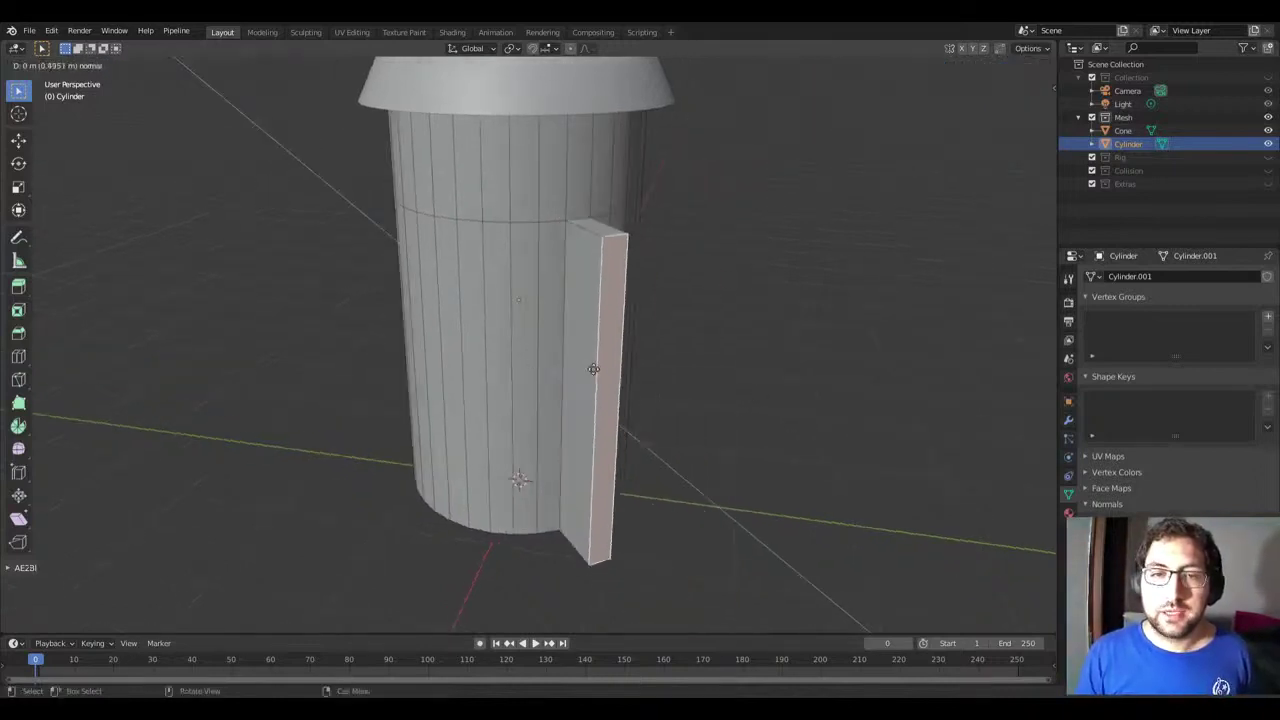
{"action": "key", "text": "Escape"}
{"action": "key", "text": "Tab"}
{"action": "key", "text": "shift+a"}
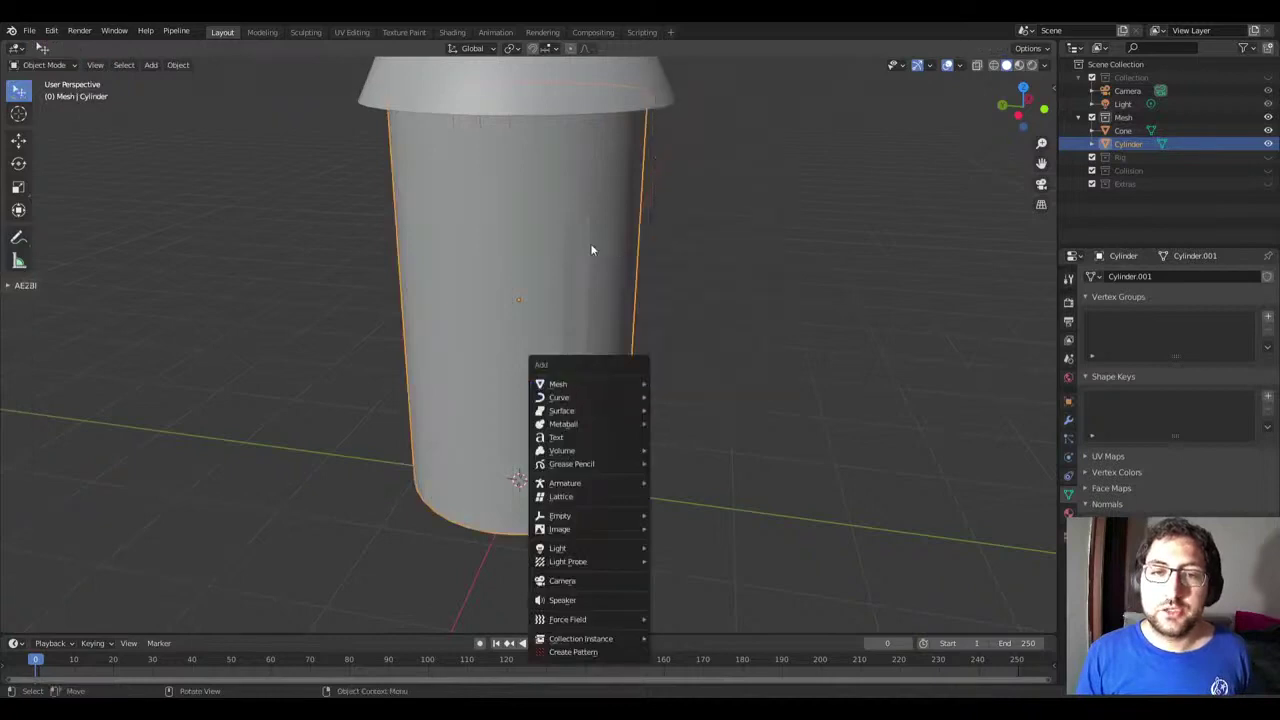
Step: Add a new cube mesh to the scene
{"action": "key", "text": "Escape"}
{"action": "key", "text": "Tab"}
{"action": "key", "text": "Tab"}
{"action": "key", "text": "shift+a"}
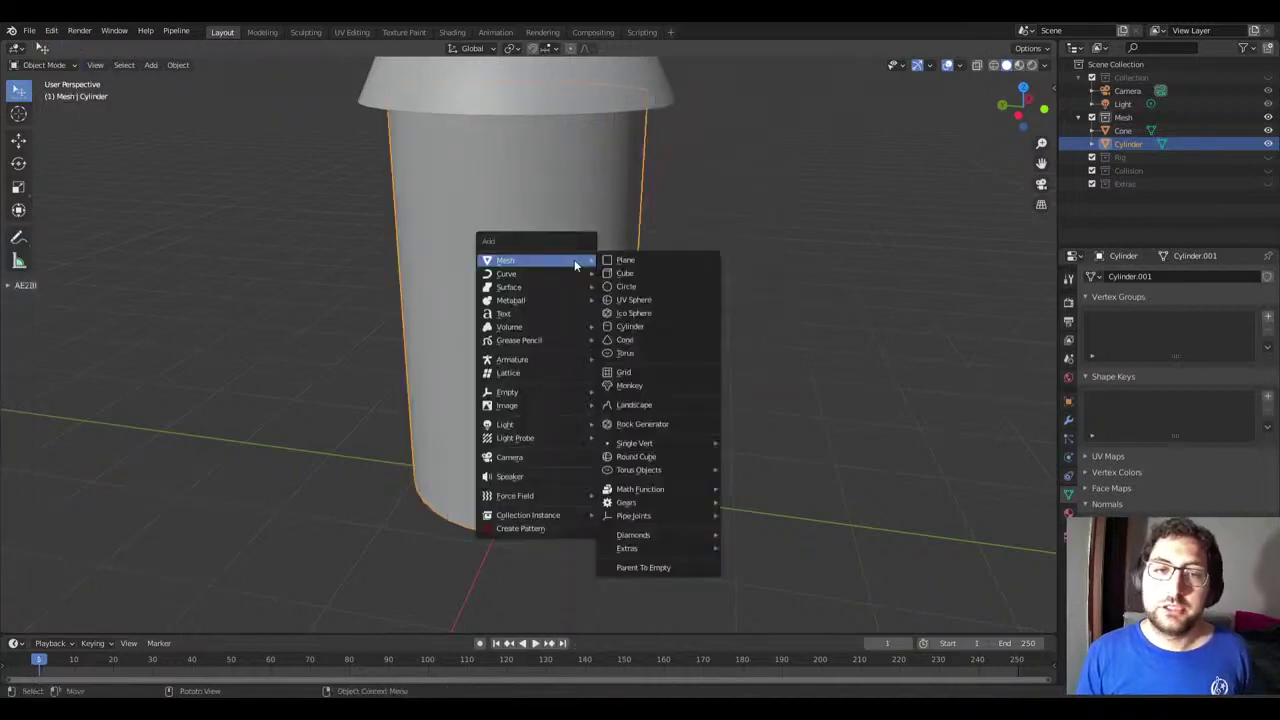
{"action": "left_click", "coordinate": [617, 262]}
{"action": "middle_click_drag", "start_coordinate": [615, 267], "coordinate": [546, 312]}
Step: Move the cube to the right of the cylinder and select one of its faces in Edit Mode
{"action": "key", "text": "g"}
{"action": "key", "text": "Escape"}
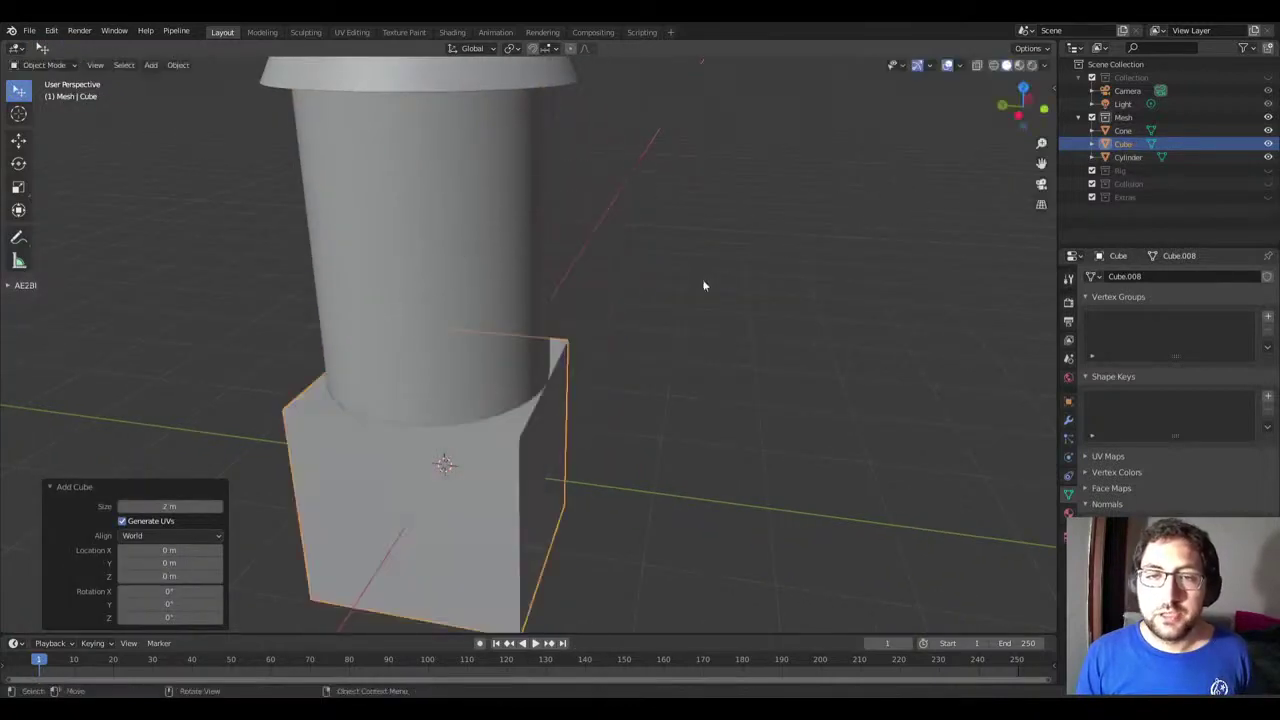
{"action": "key", "text": "g"}
{"action": "left_click", "coordinate": [848, 240]}
{"action": "mouse_move", "coordinate": [650, 288]}
{"action": "middle_mouse_down"}
{"action": "mouse_move", "coordinate": [730, 288]}
{"action": "mouse_move", "coordinate": [496, 231]}
{"action": "middle_mouse_up"}
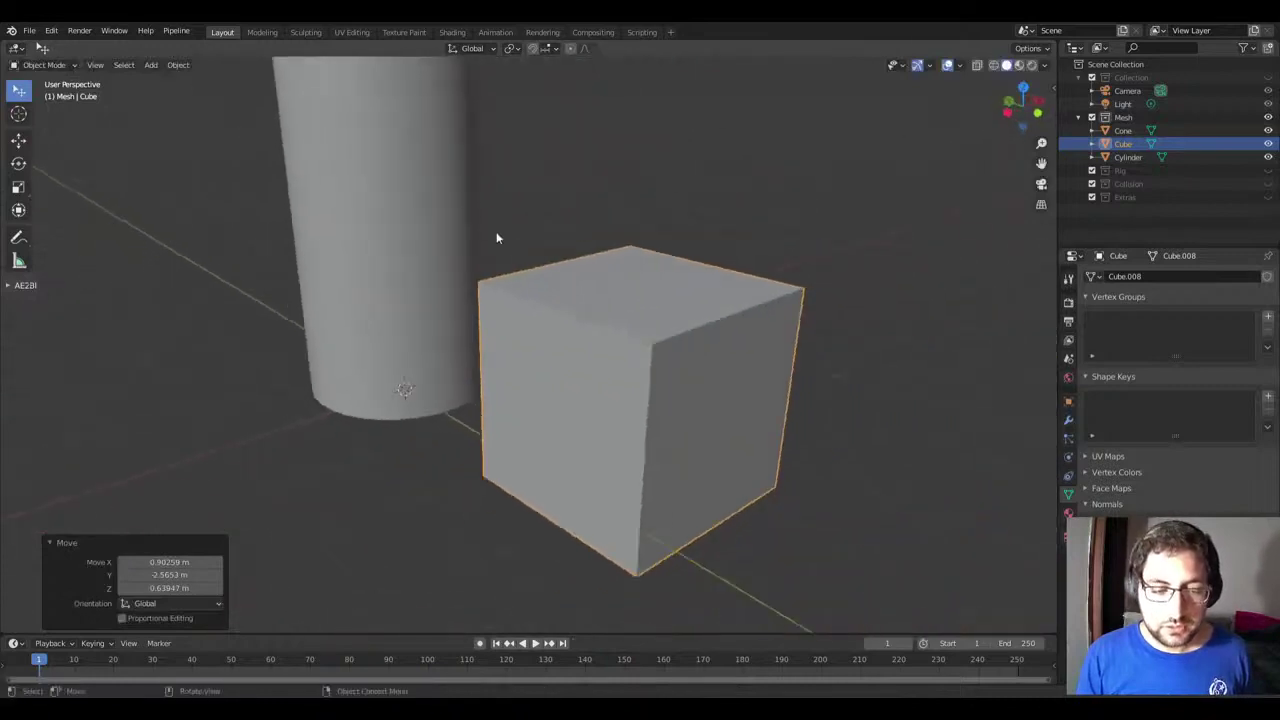
{"action": "key", "text": "Tab"}
{"action": "left_click", "coordinate": [682, 360]}
Step: Extrude the cube's top face upward
{"action": "middle_click_drag", "start_coordinate": [682, 360], "coordinate": [608, 284]}
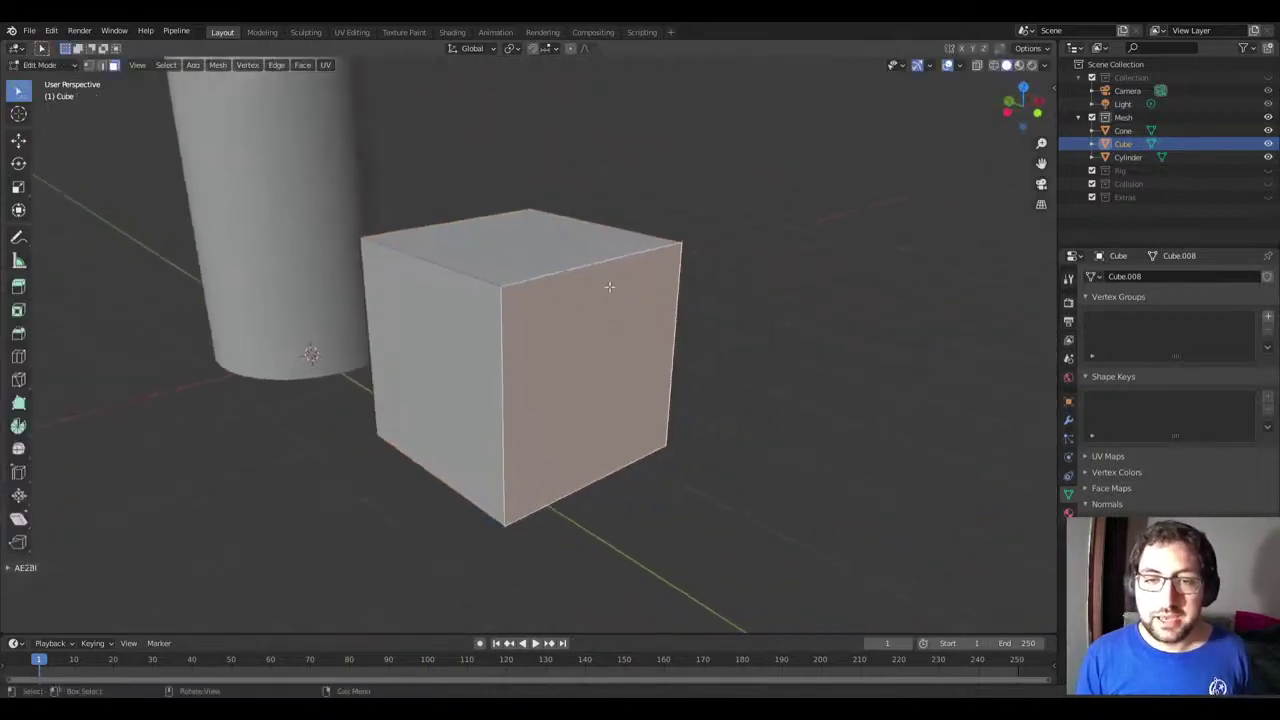
{"action": "left_click", "coordinate": [580, 282]}
{"action": "key", "text": "e"}
{"action": "left_click", "coordinate": [551, 134]}
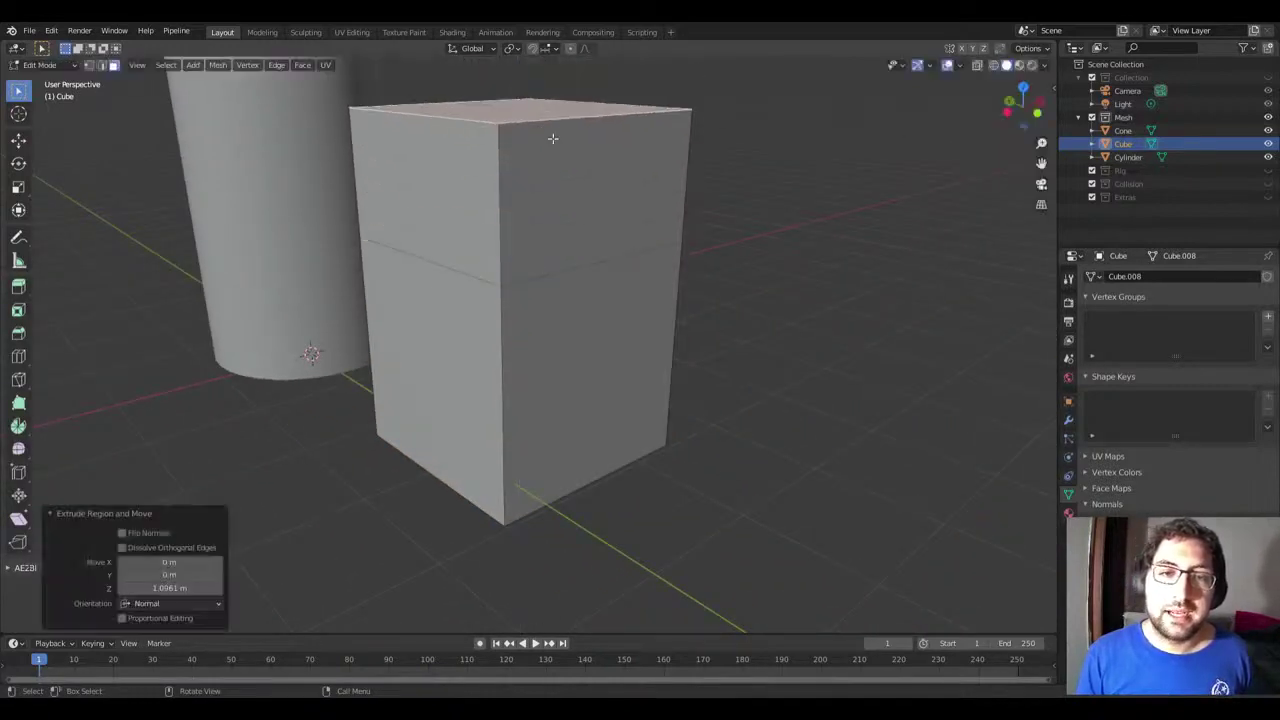
{"action": "middle_click_drag", "start_coordinate": [551, 134], "coordinate": [553, 289]}
{"action": "left_click", "coordinate": [506, 201]}
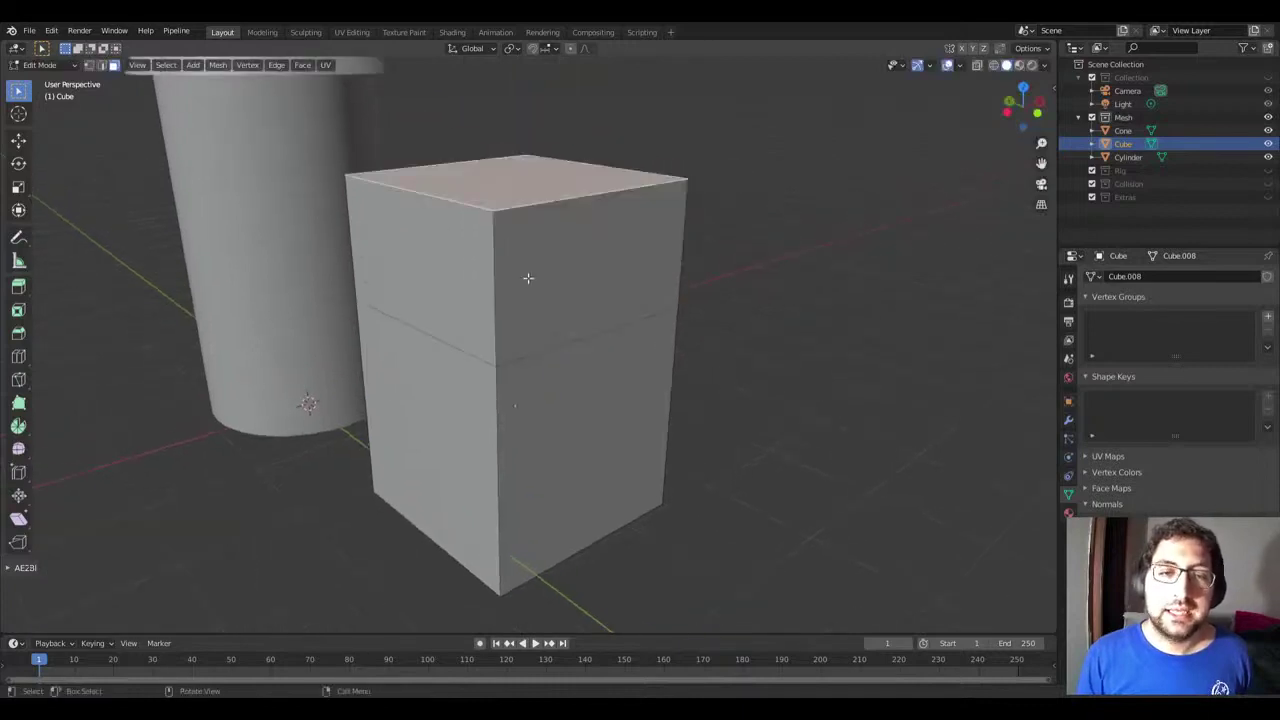
{"action": "key", "text": "e"}
{"action": "right_click", "coordinate": [523, 223]}
Step: Extrude the cube's upper front face outward along Y
{"action": "left_click", "coordinate": [530, 240]}
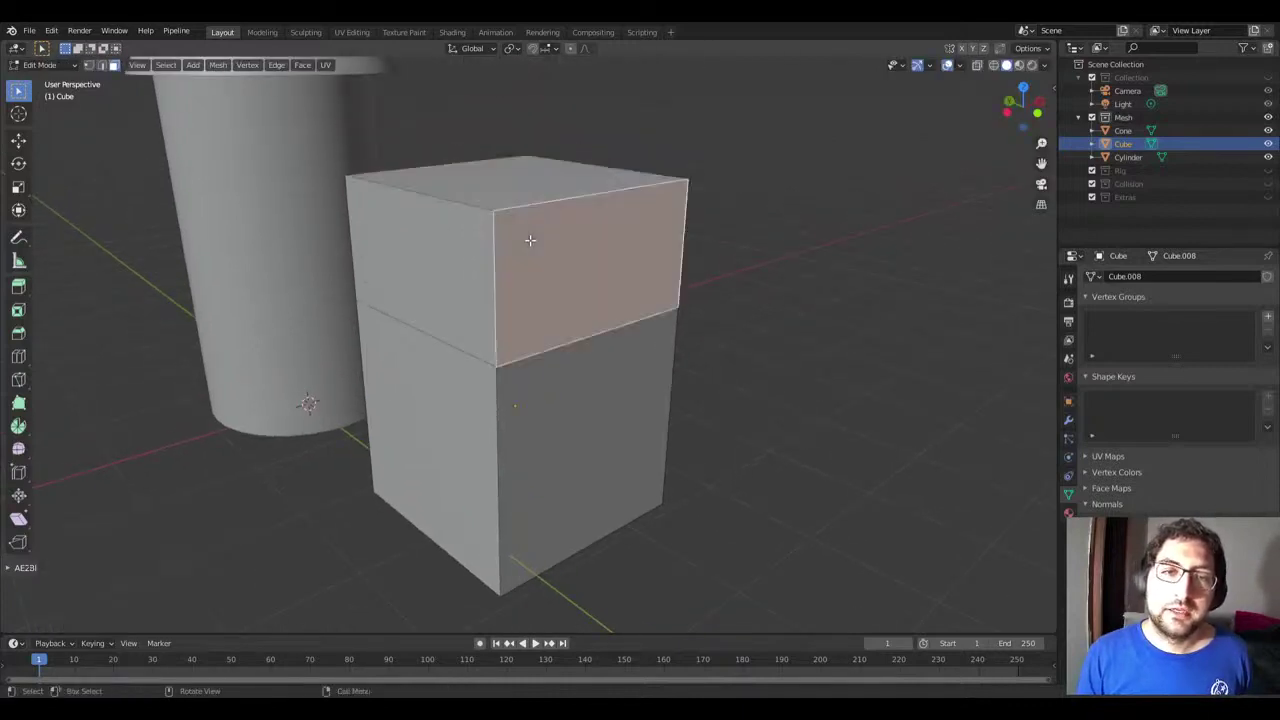
{"action": "scroll", "coordinate": [523, 260], "scroll_direction": "down", "scroll_amount": 2}
{"action": "key", "text": "e"}
{"action": "right_click", "coordinate": [635, 317]}
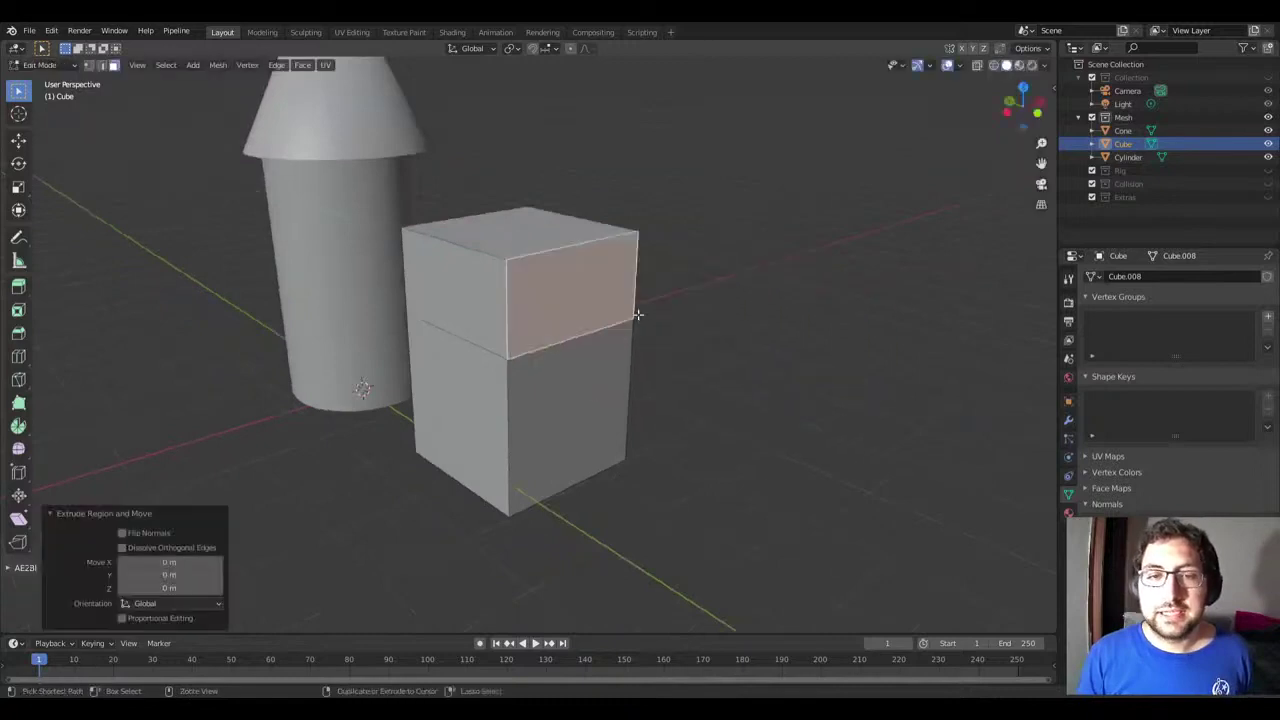
{"action": "left_click", "coordinate": [576, 311]}
{"action": "key", "text": "e"}
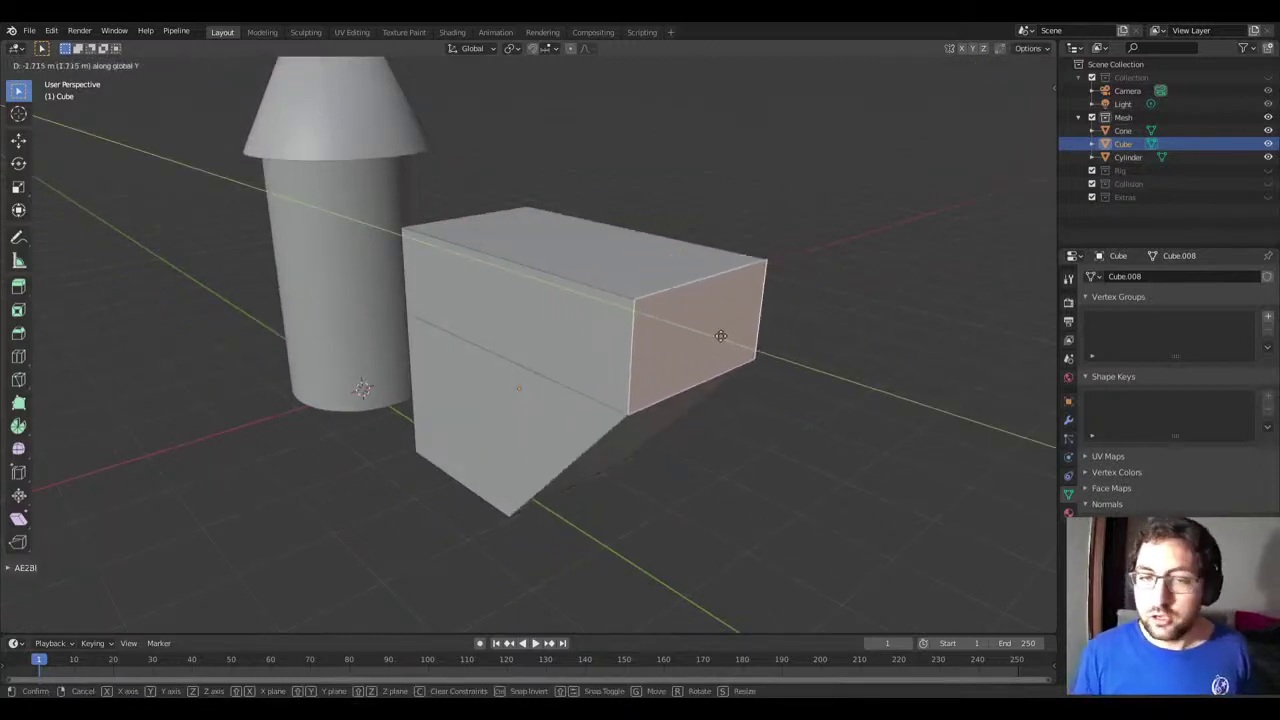
{"action": "key", "text": "Tab"}
Step: Duplicate the cube along X and move the original's upper side face along Y
{"action": "key", "text": "shift+d"}
{"action": "key", "text": "x"}
{"action": "left_click", "coordinate": [485, 383]}
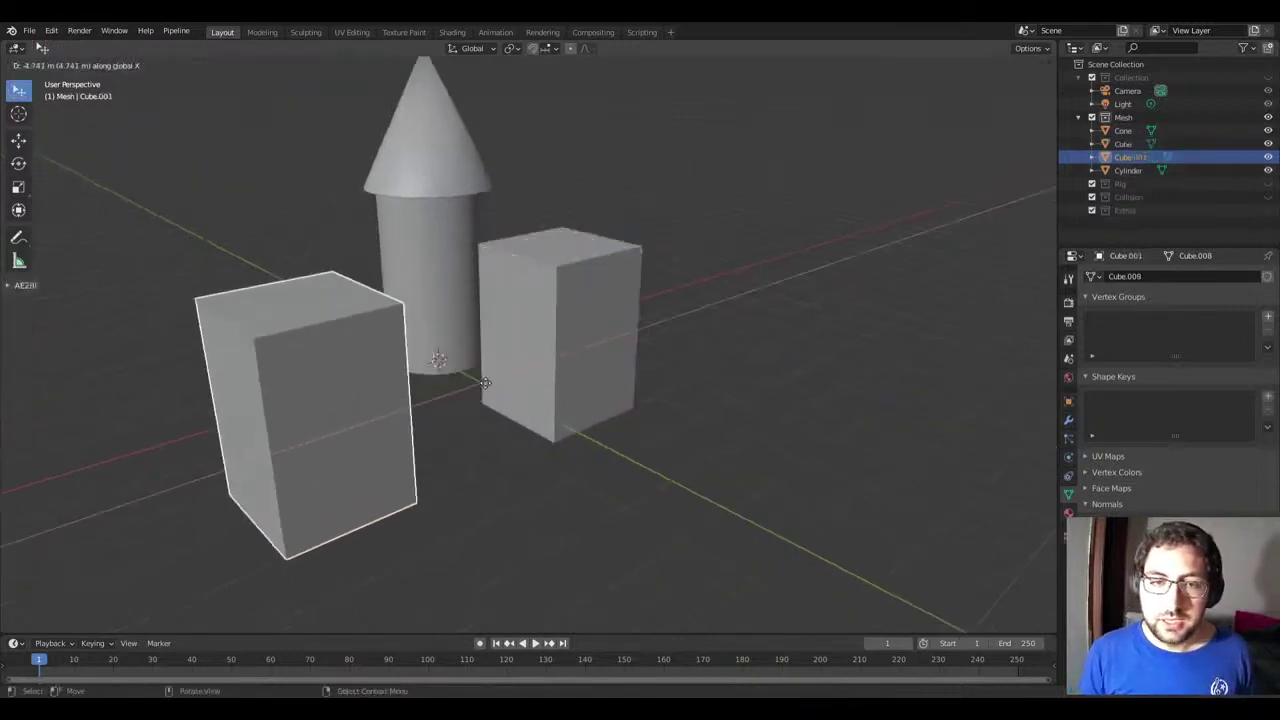
{"action": "middle_click_drag", "start_coordinate": [485, 383], "coordinate": [648, 307]}
{"action": "left_click", "coordinate": [648, 307]}
{"action": "key", "text": "Tab"}
{"action": "key", "text": "g"}
{"action": "key", "text": "x"}
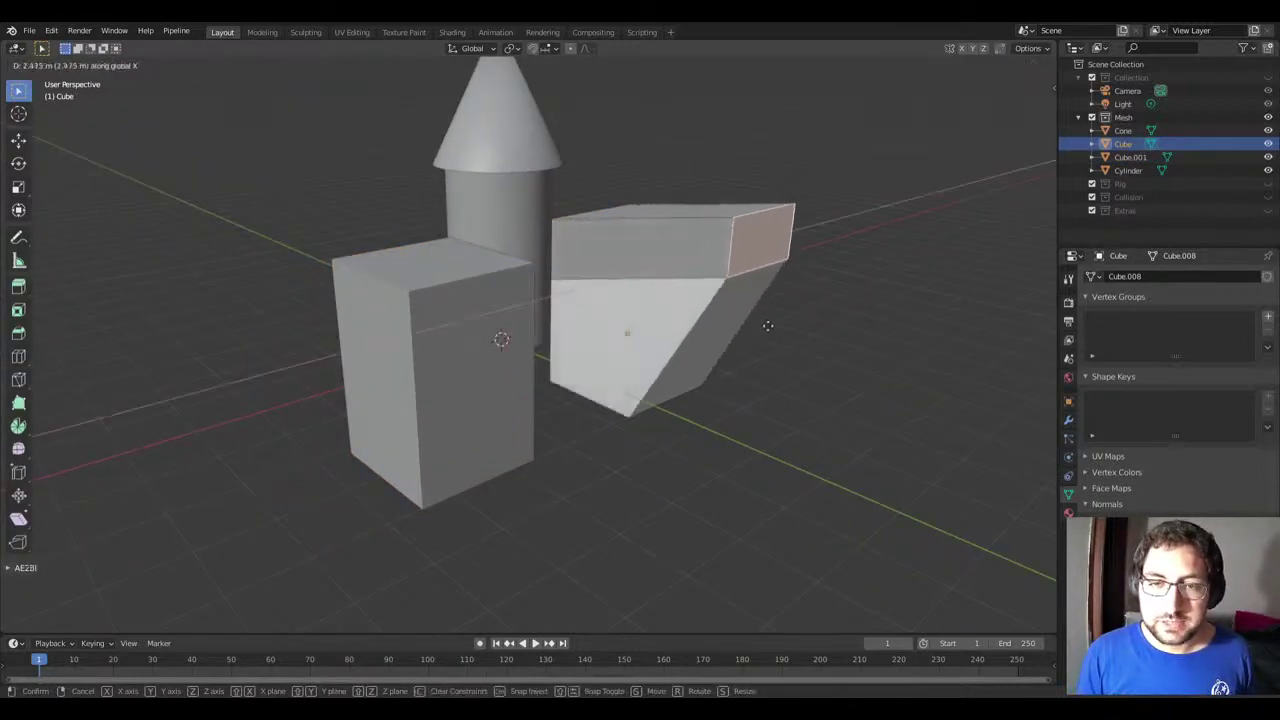
{"action": "key", "text": "y"}
{"action": "left_click", "coordinate": [758, 339]}
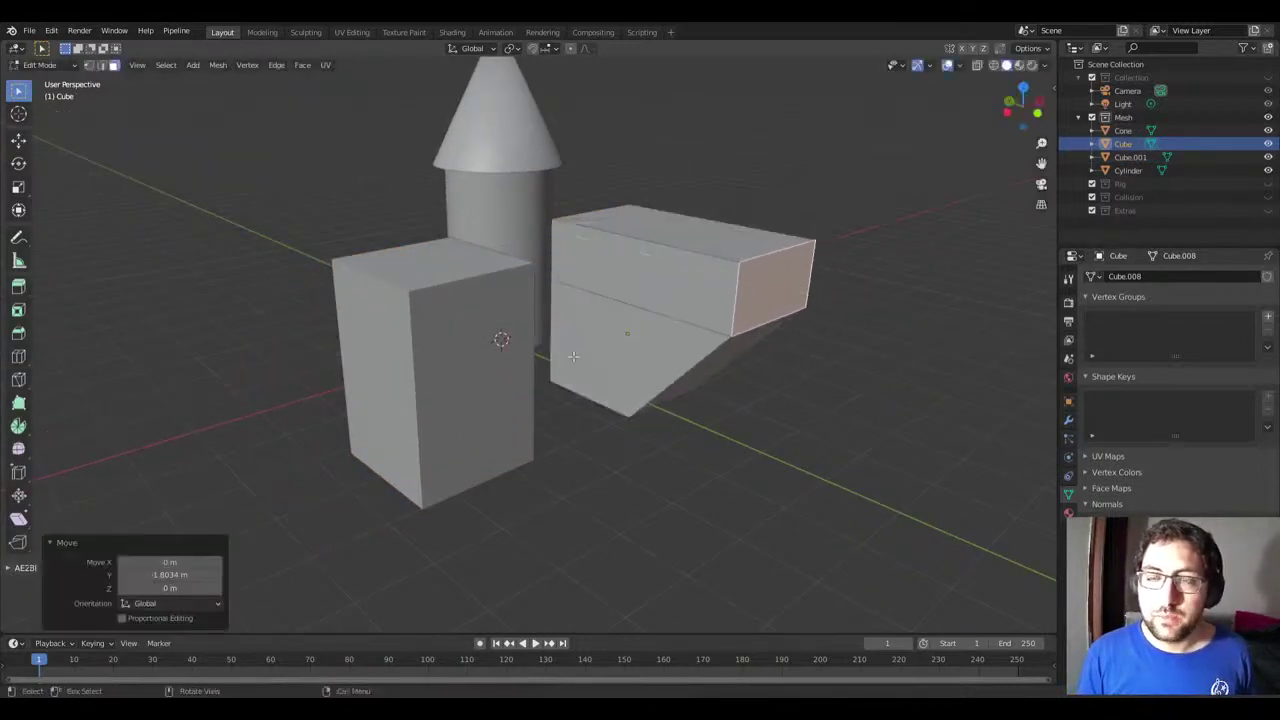
Step: Extrude the upper face of the duplicate cube Cube.001
{"action": "key", "text": "Tab"}
{"action": "left_click", "coordinate": [468, 320]}
{"action": "key", "text": "Tab"}
{"action": "key", "text": "e"}
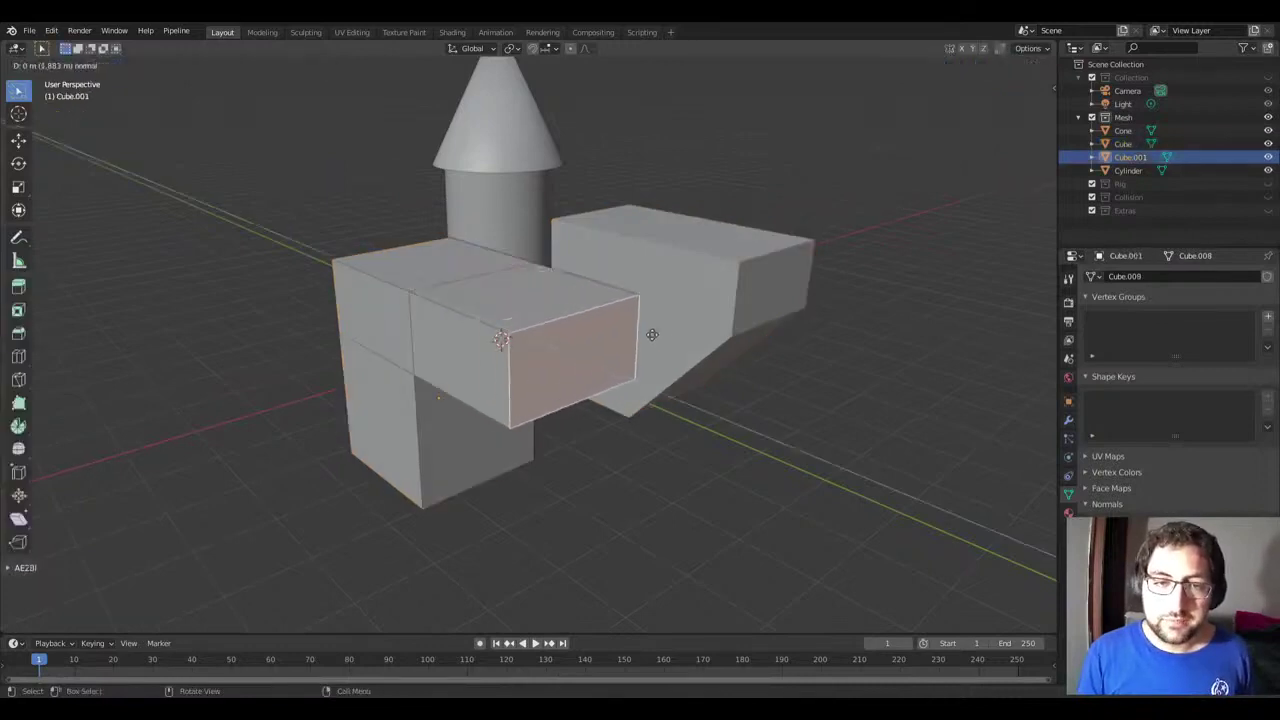
{"action": "key", "text": "Escape"}
Step: Select both cubes and delete them
{"action": "key", "text": "Tab"}
{"action": "mouse_move", "coordinate": [652, 334]}
{"action": "middle_mouse_down"}
{"action": "mouse_move", "coordinate": [656, 268]}
{"action": "mouse_move", "coordinate": [666, 320]}
{"action": "mouse_move", "coordinate": [608, 349]}
{"action": "mouse_move", "coordinate": [562, 323]}
{"action": "middle_mouse_up"}
{"action": "left_click", "coordinate": [690, 314]}
{"action": "key", "text": "x"}
{"action": "left_click", "coordinate": [717, 311]}
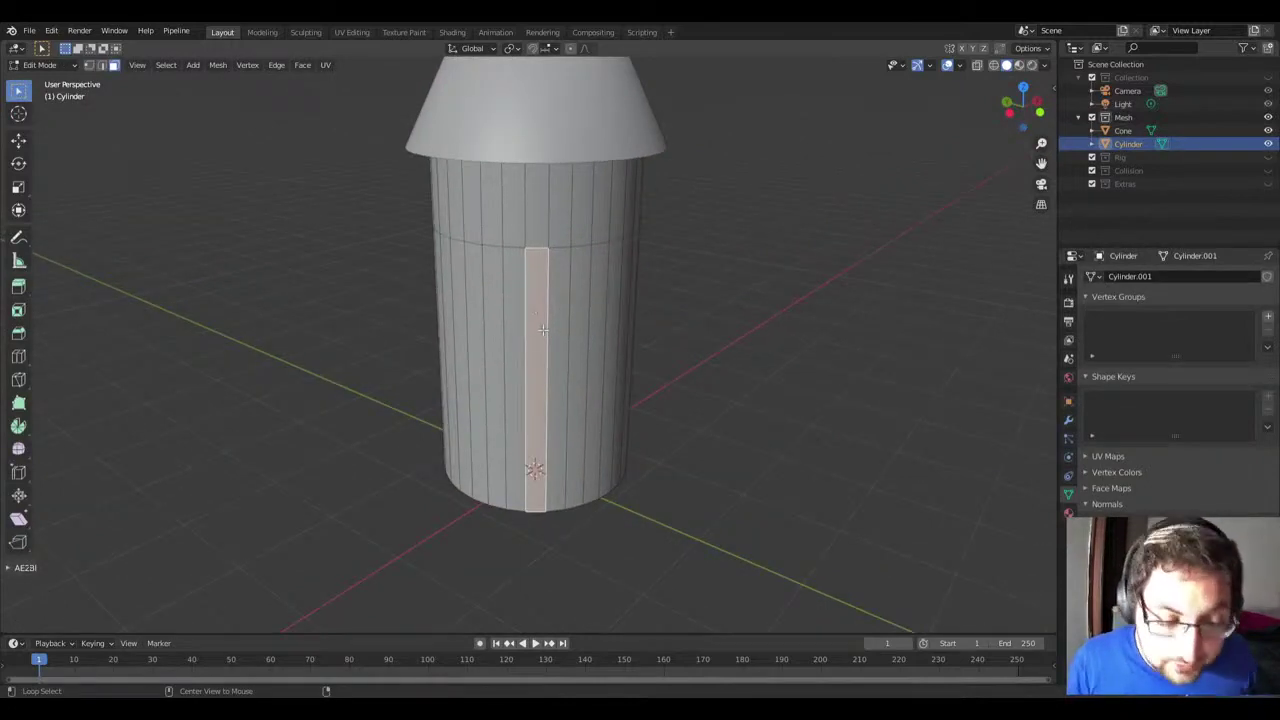
Step: Try extruding and scaling the lower face loop, then cancel and clear the selection
{"action": "left_click", "coordinate": [548, 325], "text": "alt"}
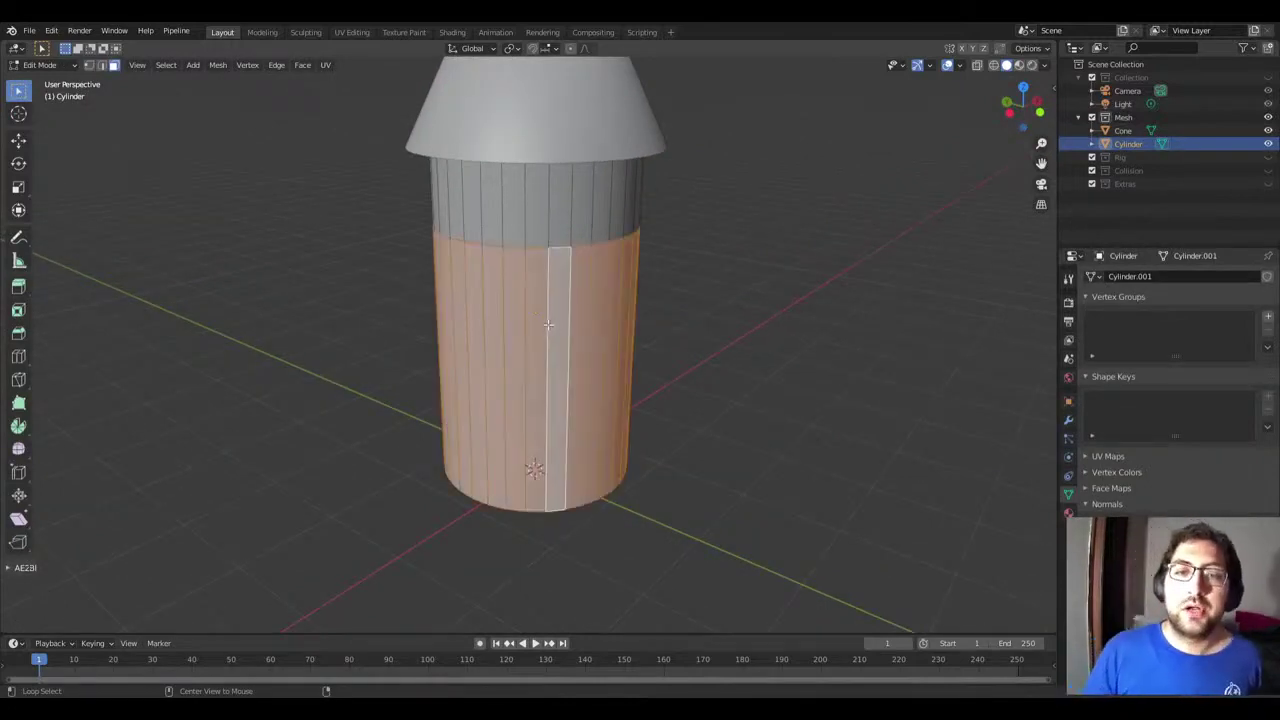
{"action": "middle_click_drag", "start_coordinate": [600, 285], "coordinate": [584, 287]}
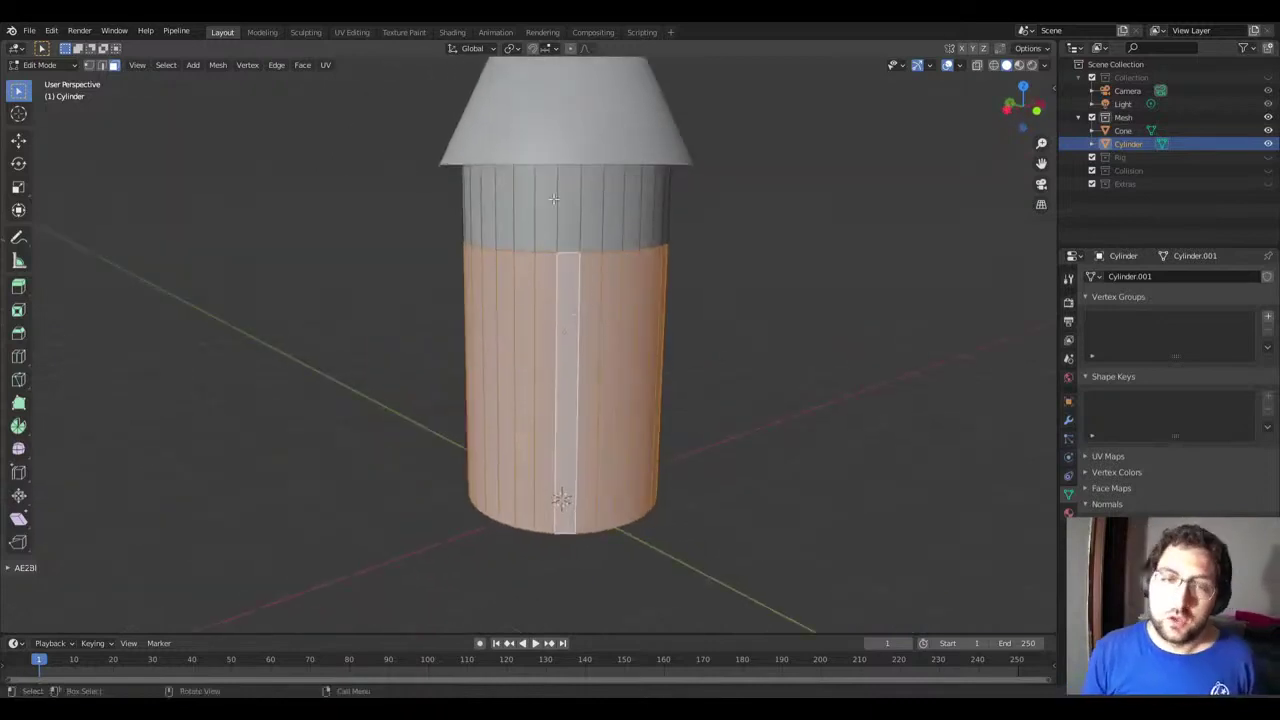
{"action": "key", "text": "e"}
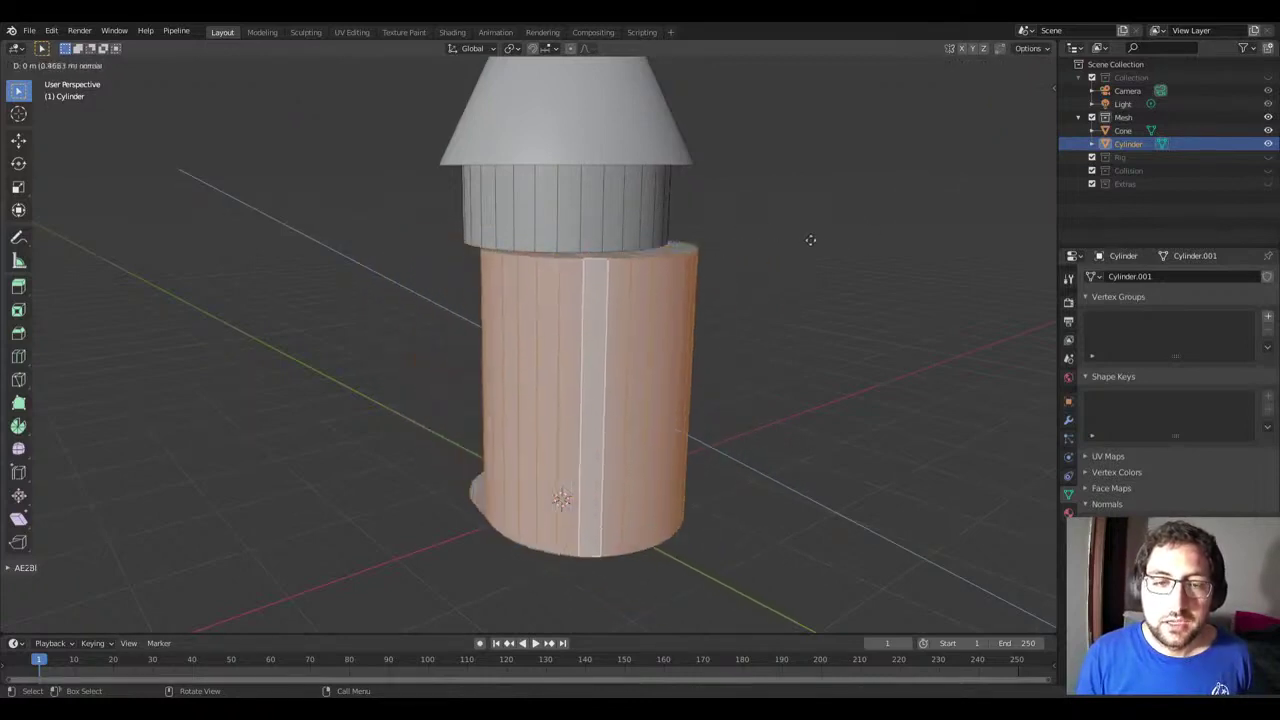
{"action": "key", "text": "Escape"}
{"action": "key", "text": "s"}
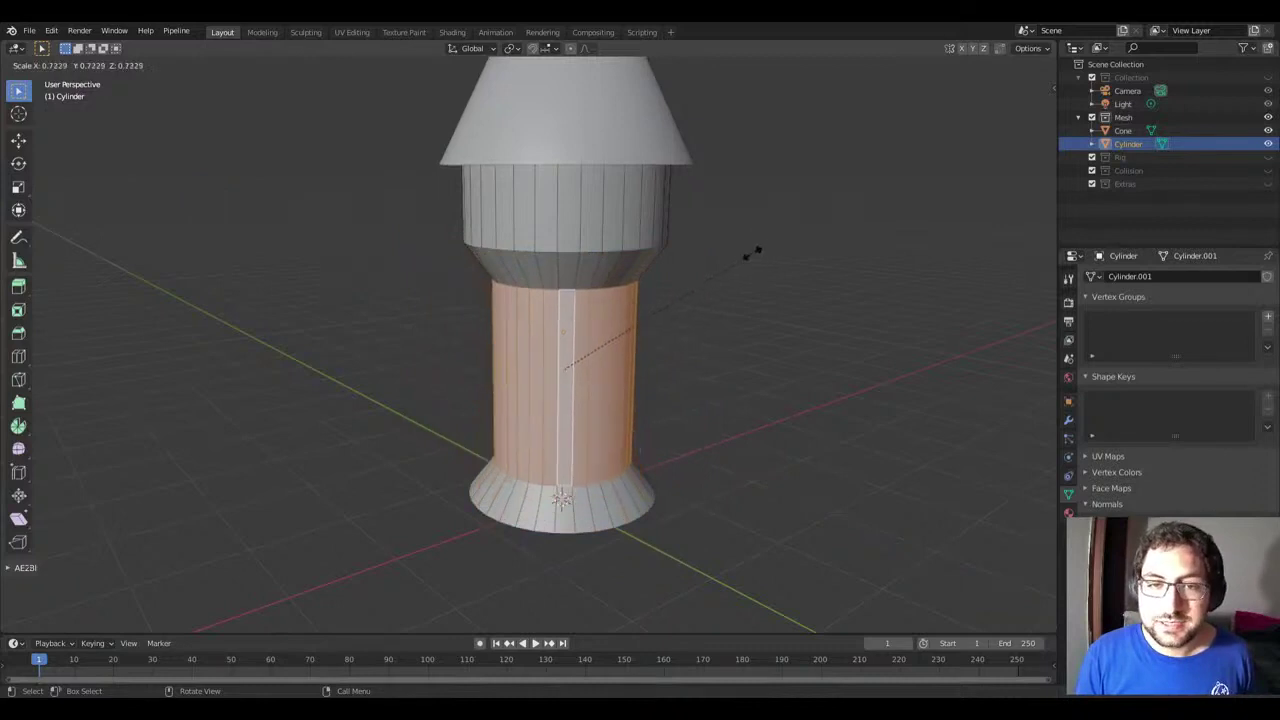
{"action": "key", "text": "Escape"}
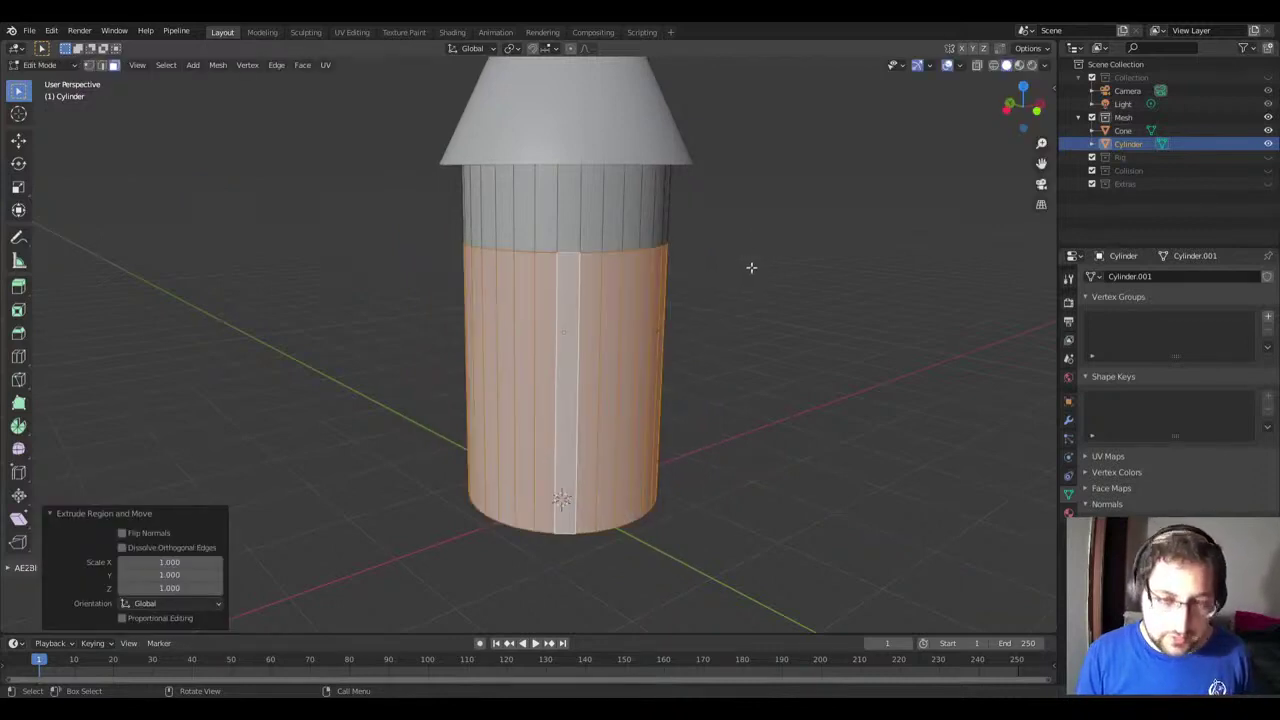
{"action": "key", "text": "alt+a"}
Step: Extrude the tall lower face ring and shrink it to 0.938, then return to Object Mode
{"action": "left_click", "coordinate": [555, 348], "text": "alt"}
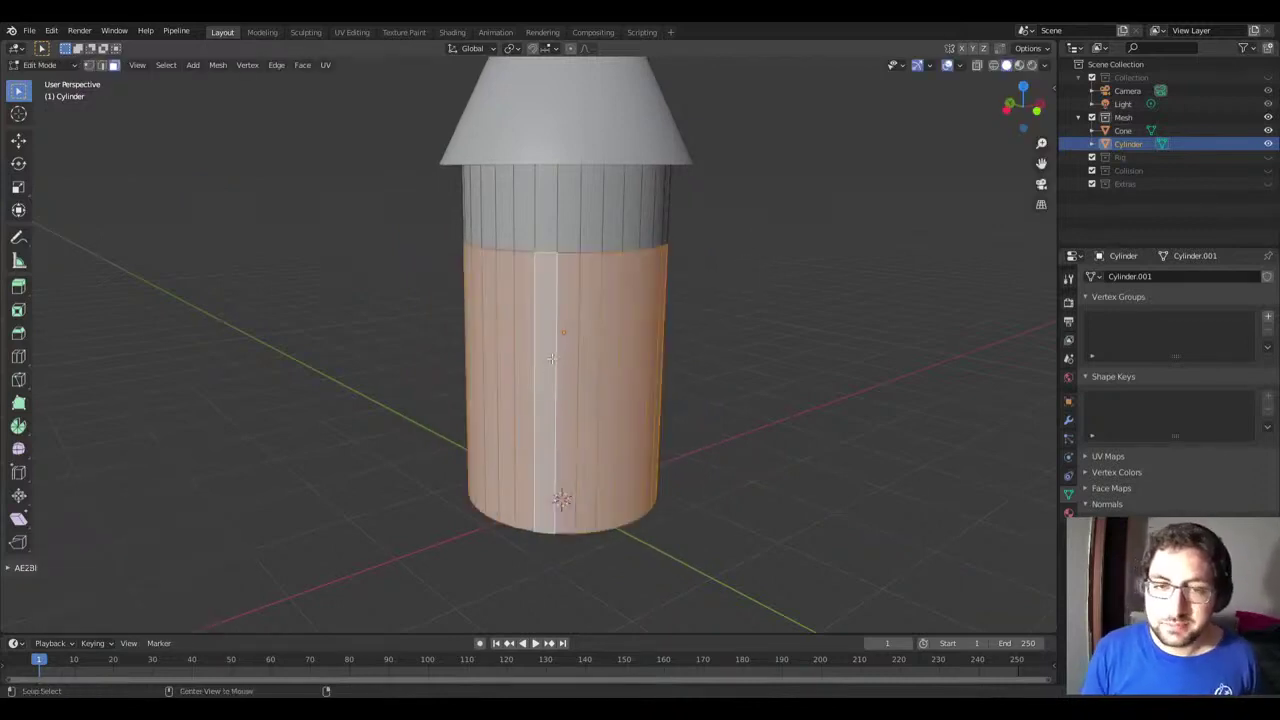
{"action": "key", "text": "e"}
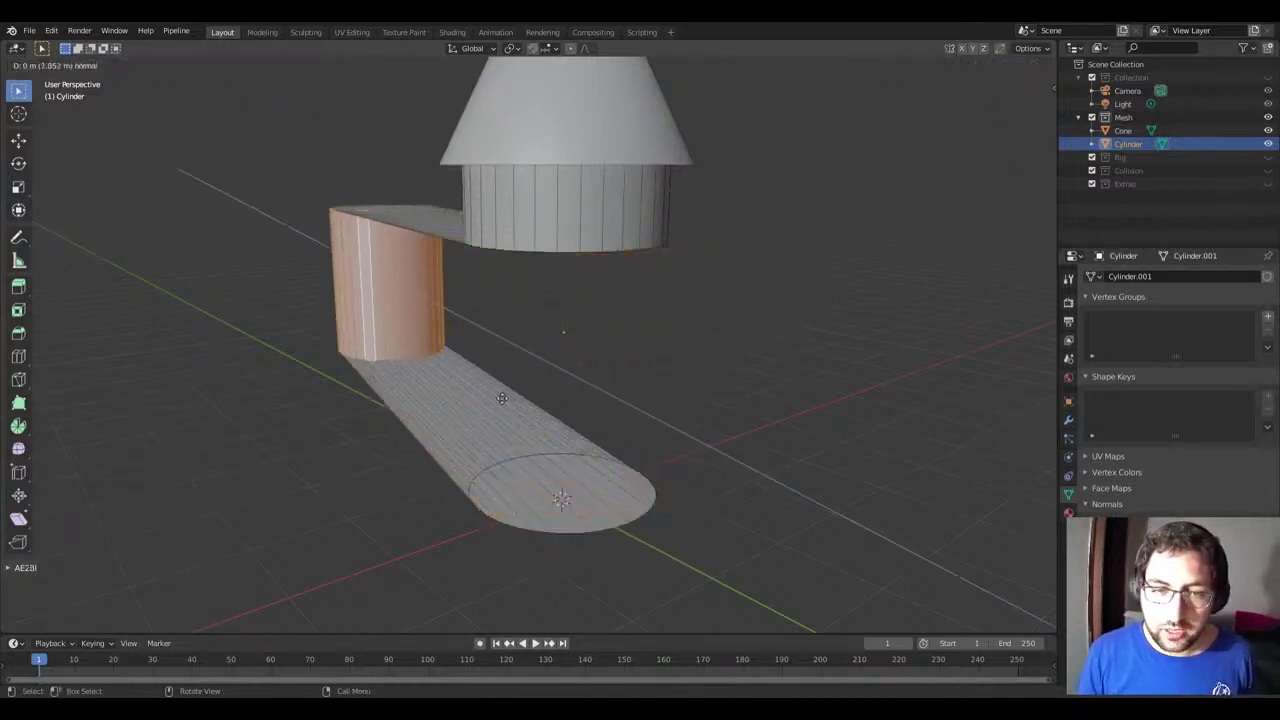
{"action": "key", "text": "Escape"}
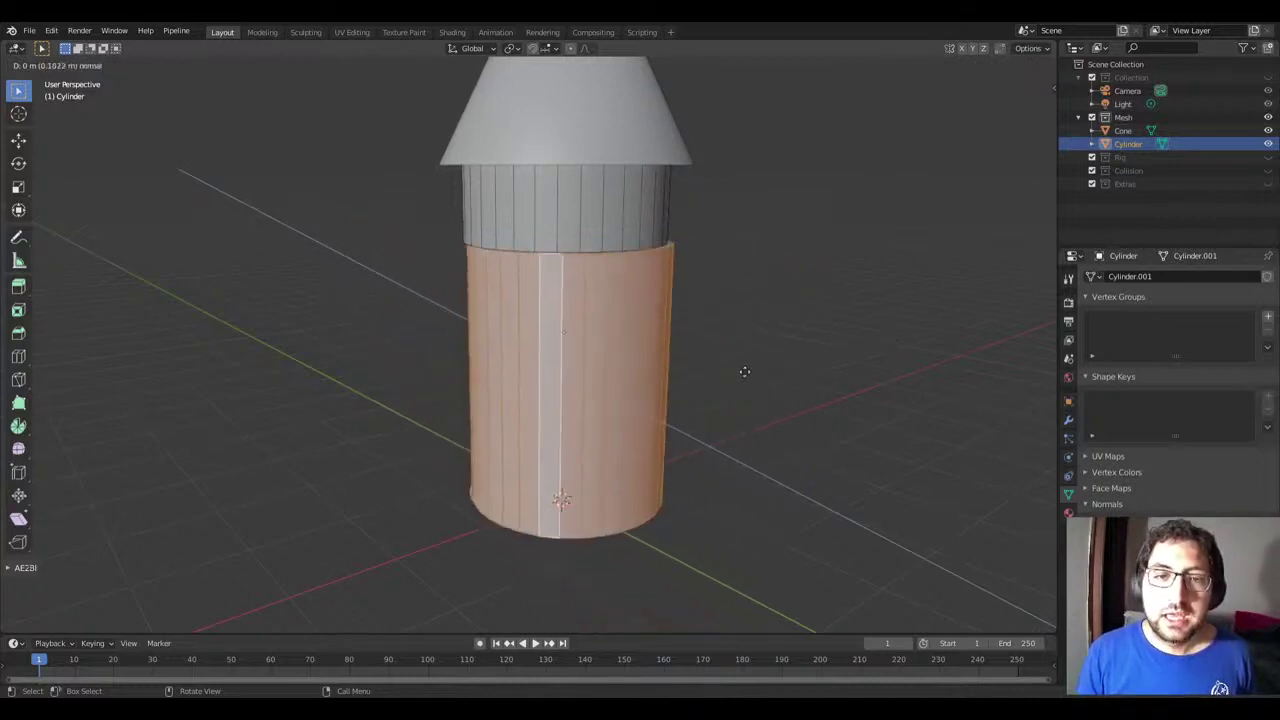
{"action": "key", "text": "s"}
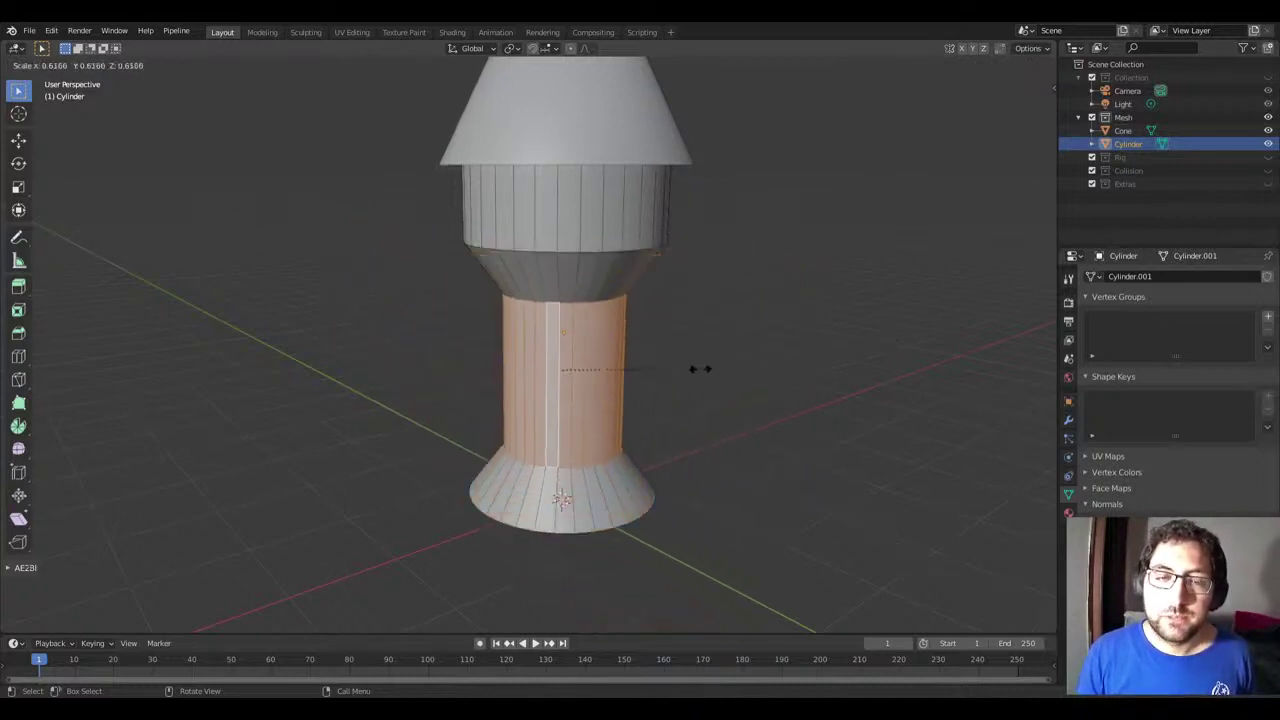
{"action": "left_click", "coordinate": [760, 336]}
{"action": "key", "text": "Tab"}
{"action": "mouse_move", "coordinate": [699, 357]}
{"action": "middle_mouse_down"}
{"action": "mouse_move", "coordinate": [634, 299]}
{"action": "mouse_move", "coordinate": [666, 318]}
{"action": "middle_mouse_up"}
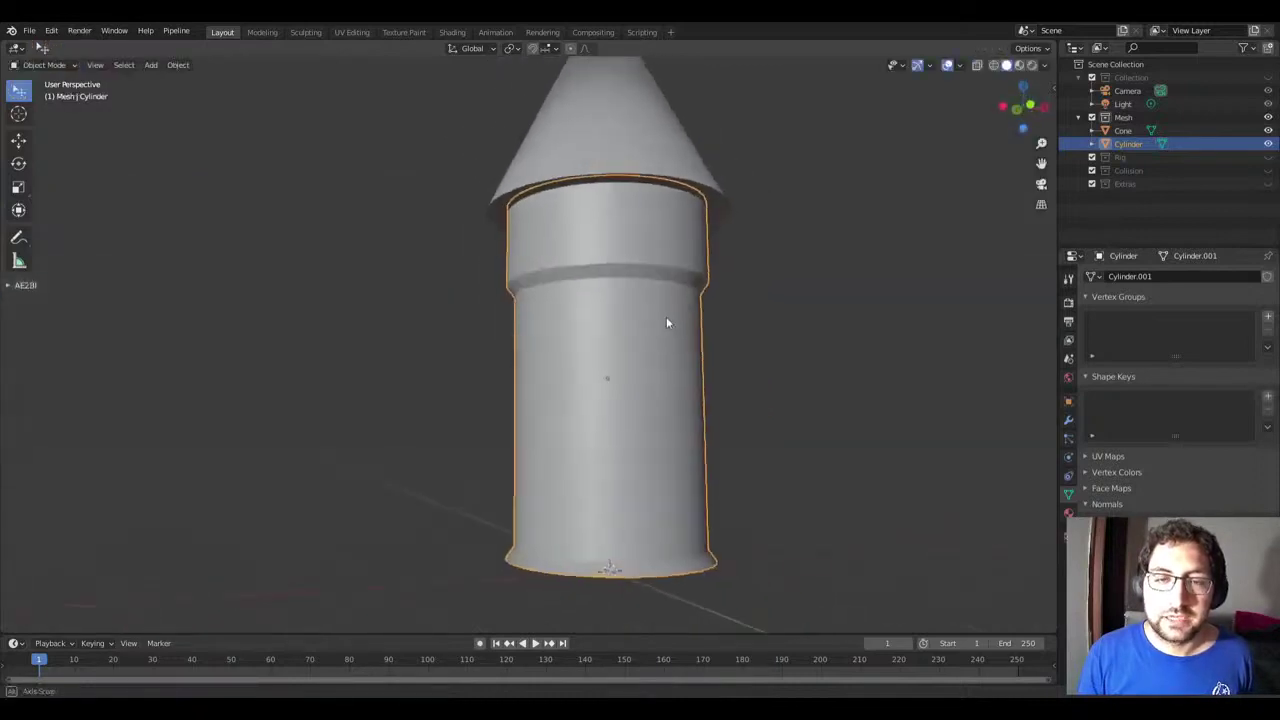
Step: Scale the cone down slightly and set it back on top of the cylinder
{"action": "scroll", "coordinate": [669, 289], "scroll_direction": "down", "scroll_amount": 3}
{"action": "scroll", "coordinate": [608, 335], "scroll_direction": "up", "scroll_amount": 3}
{"action": "left_click", "coordinate": [590, 262]}
{"action": "key", "text": "s"}
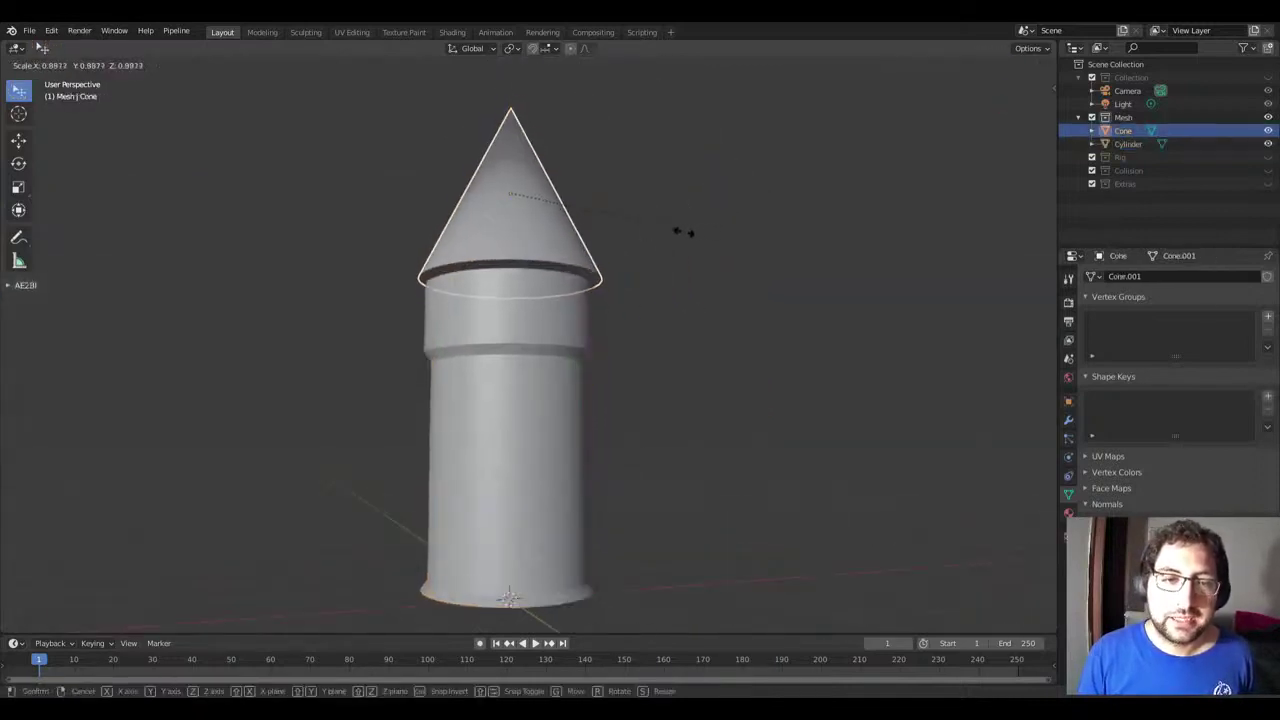
{"action": "left_click", "coordinate": [680, 228]}
{"action": "key", "text": "g"}
{"action": "key", "text": "z"}
{"action": "left_click", "coordinate": [690, 242]}
Step: Briefly inspect the cone in Edit Mode, then return to Object Mode around the tower
{"action": "scroll", "coordinate": [623, 263], "scroll_direction": "up", "scroll_amount": 2}
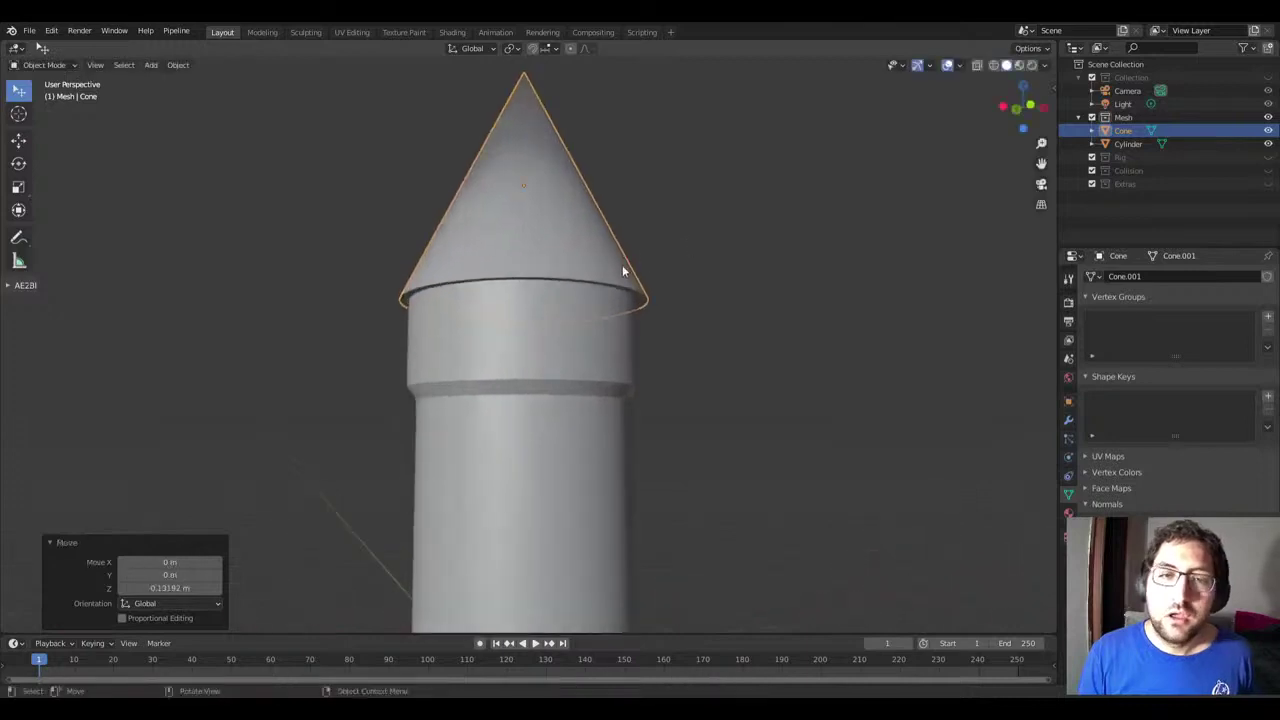
{"action": "middle_click_drag", "start_coordinate": [623, 263], "coordinate": [540, 200]}
{"action": "key", "text": "Tab"}
{"action": "scroll", "coordinate": [525, 158], "scroll_direction": "up", "scroll_amount": 2}
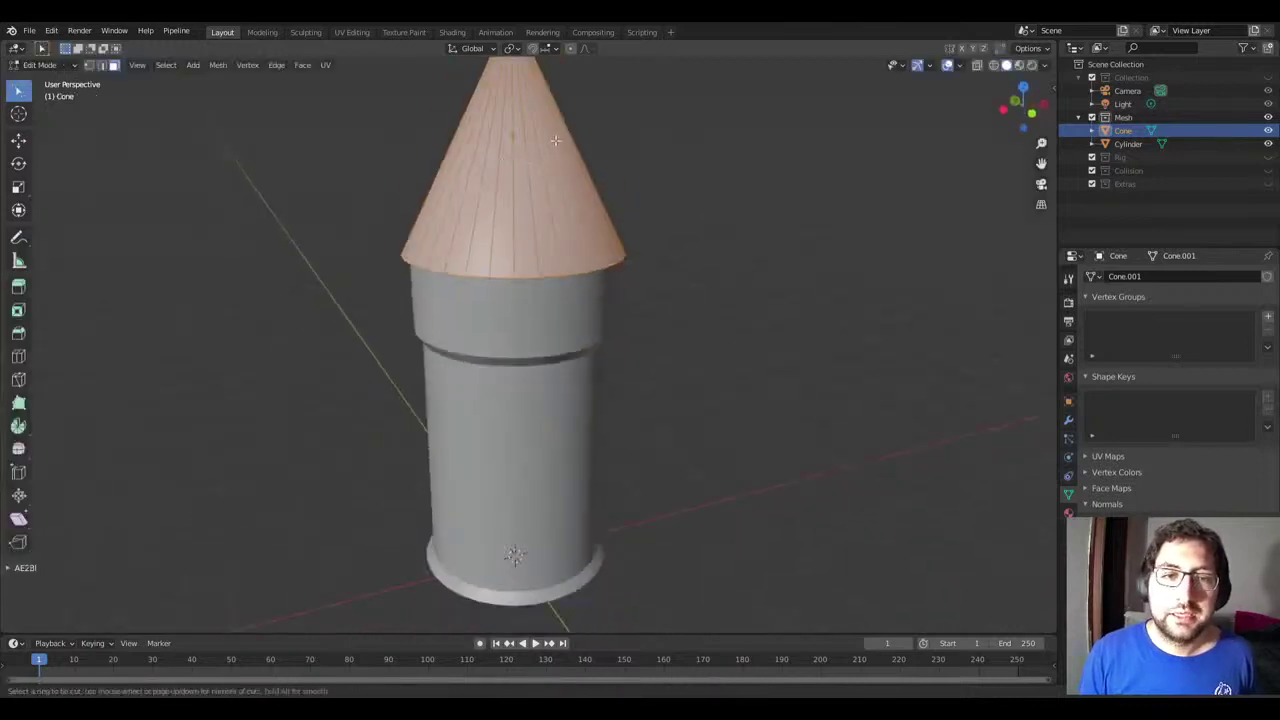
{"action": "key", "text": "Tab"}
{"action": "middle_click_drag", "start_coordinate": [648, 229], "coordinate": [670, 174]}
{"action": "scroll", "coordinate": [621, 356], "scroll_direction": "down", "scroll_amount": 3}
{"action": "scroll", "coordinate": [621, 356], "scroll_direction": "down", "scroll_amount": 1}
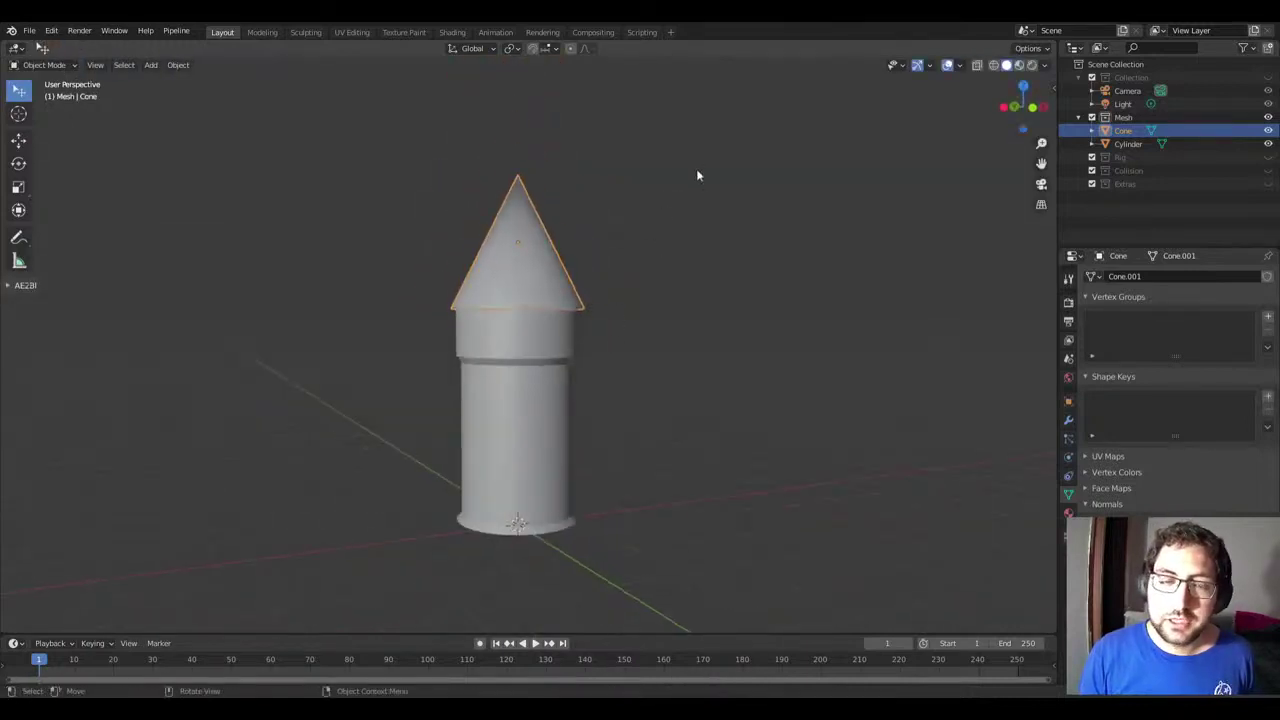
Step: Stretch the cone and cylinder taller along Z and lift them vertically
{"action": "left_click", "coordinate": [730, 155]}
{"action": "left_click", "coordinate": [556, 270]}
{"action": "left_click", "coordinate": [546, 357], "text": "shift"}
{"action": "key", "text": "s"}
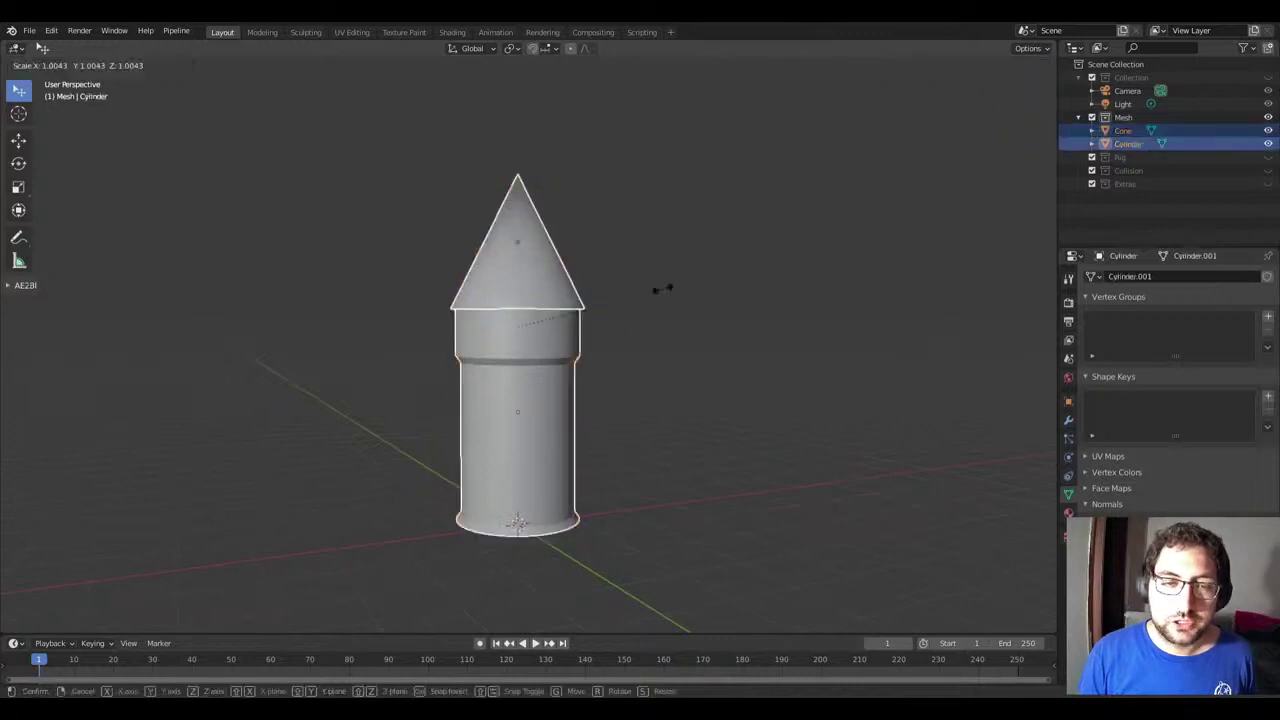
{"action": "key", "text": "z"}
{"action": "left_click", "coordinate": [689, 365]}
{"action": "key", "text": "g"}
{"action": "key", "text": "z"}
{"action": "left_click", "coordinate": [689, 301]}
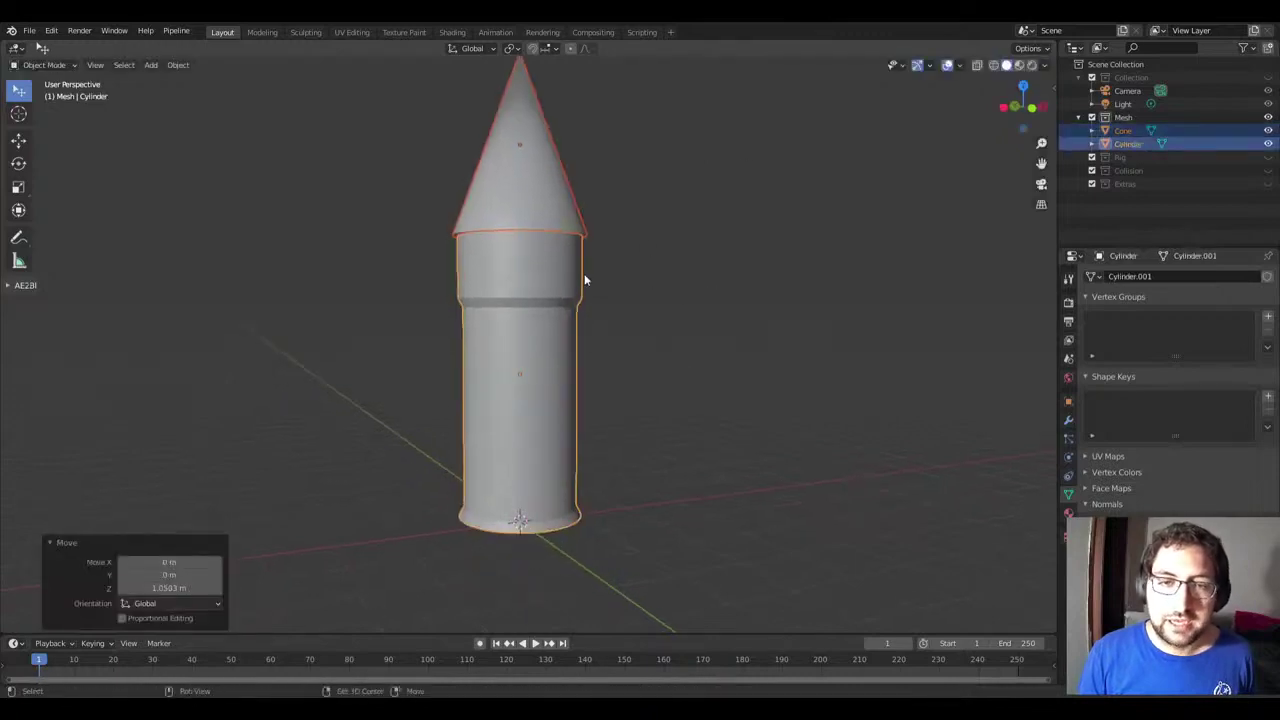
Step: Fine-tune the cone's height by scaling it along Z
{"action": "left_click", "coordinate": [552, 255]}
{"action": "key", "text": "s"}
{"action": "key", "text": "z"}
{"action": "left_click", "coordinate": [622, 230]}
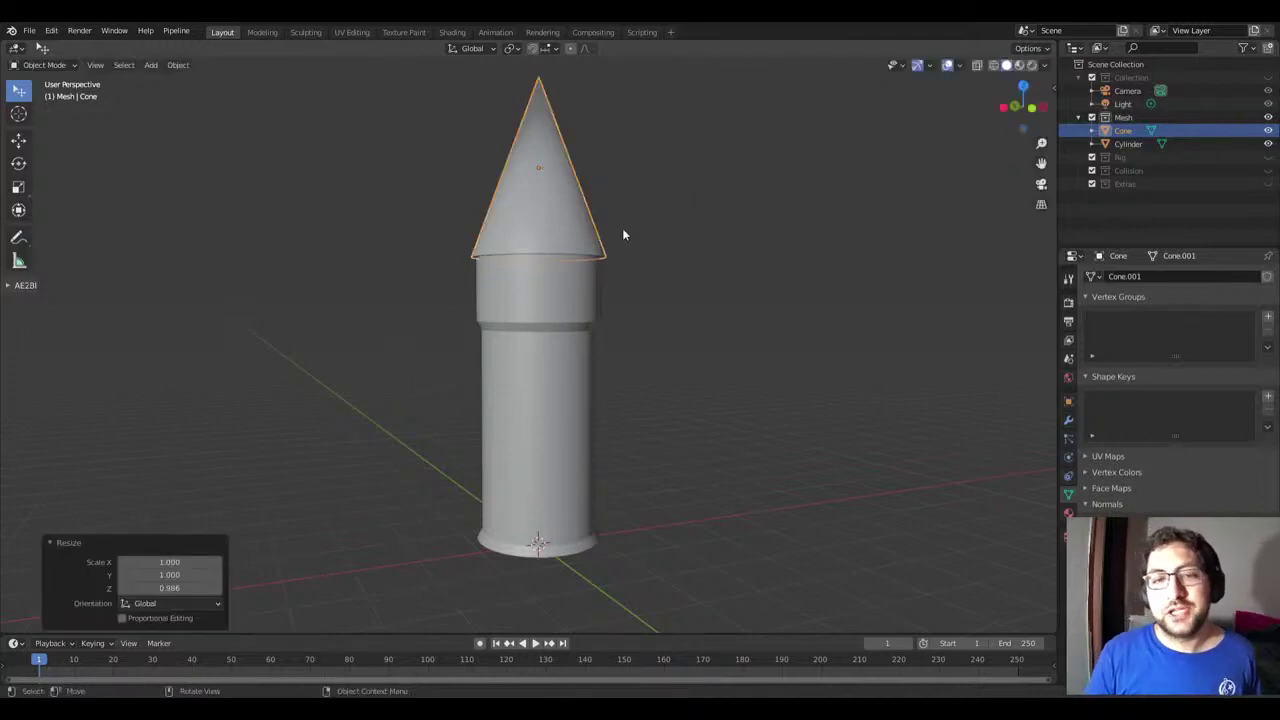
Step: Clear the selection and bring up the Add menu for a new mesh
{"action": "middle_click_drag", "start_coordinate": [622, 230], "coordinate": [646, 211]}
{"action": "right_click", "coordinate": [426, 443]}
{"action": "left_click", "coordinate": [448, 456]}
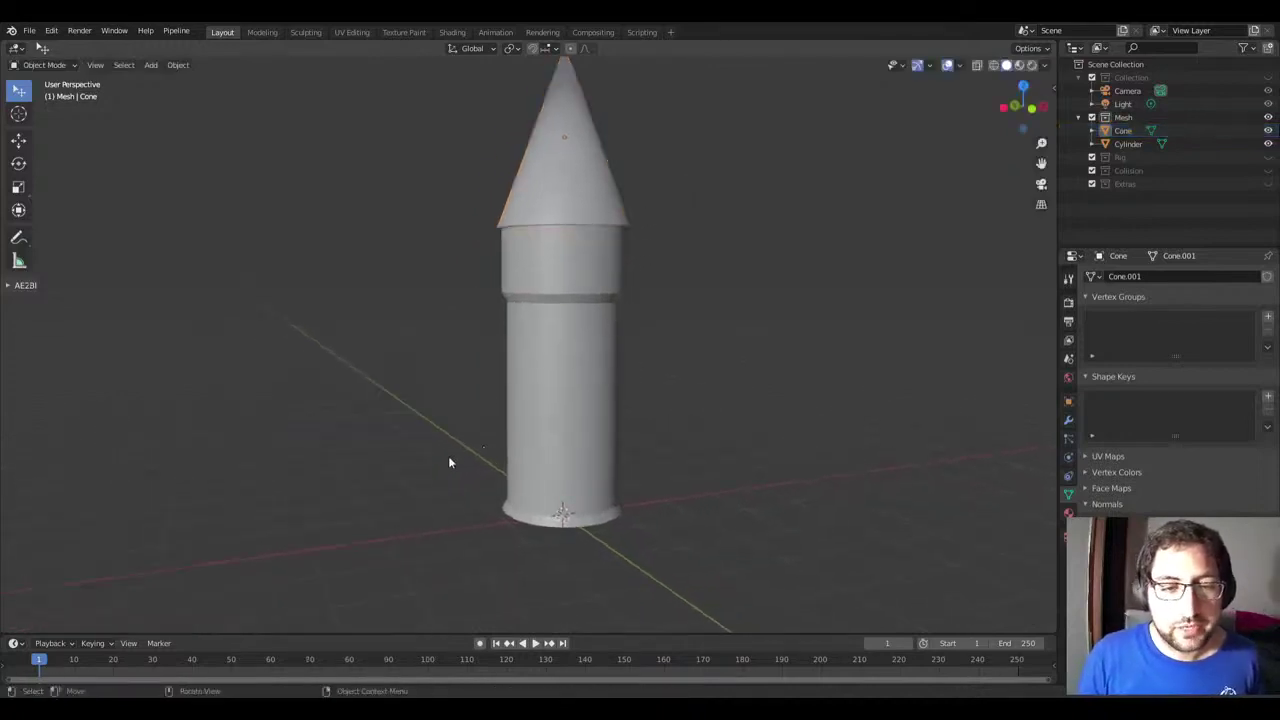
{"action": "key", "text": "shift+a"}
Step: Add a cube, place it left of the tower and raise it along Z
{"action": "left_click", "coordinate": [469, 118]}
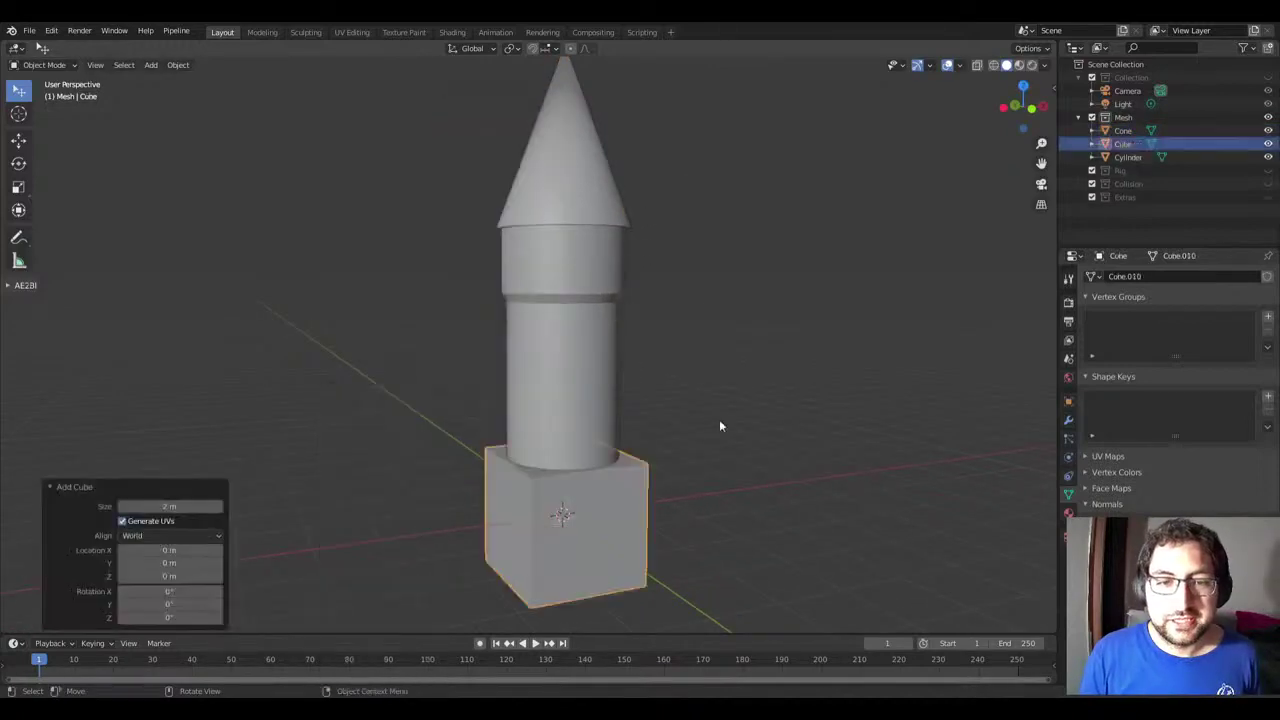
{"action": "key", "text": "g"}
{"action": "left_click", "coordinate": [613, 483]}
{"action": "key", "text": "g"}
{"action": "key", "text": "z"}
{"action": "left_click", "coordinate": [615, 460]}
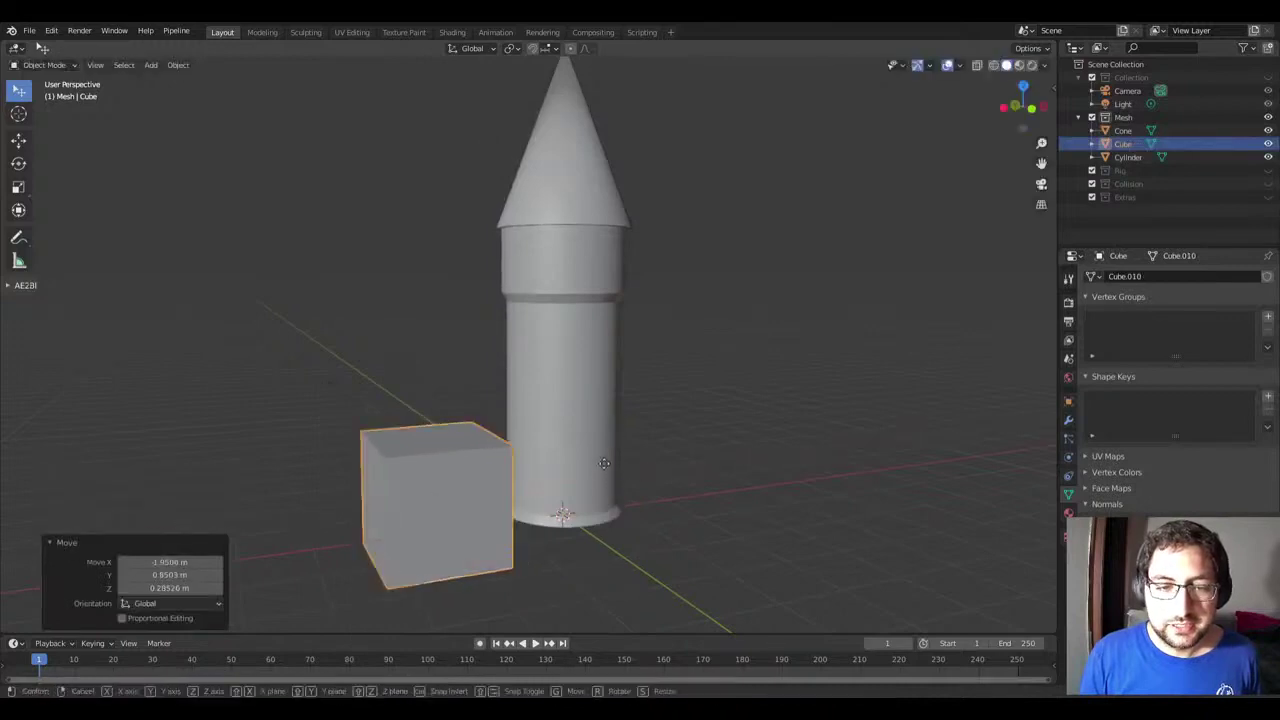
Step: Widen the cube along X and shift it along Y
{"action": "middle_click_drag", "start_coordinate": [615, 460], "coordinate": [672, 418]}
{"action": "key", "text": "s"}
{"action": "key", "text": "x"}
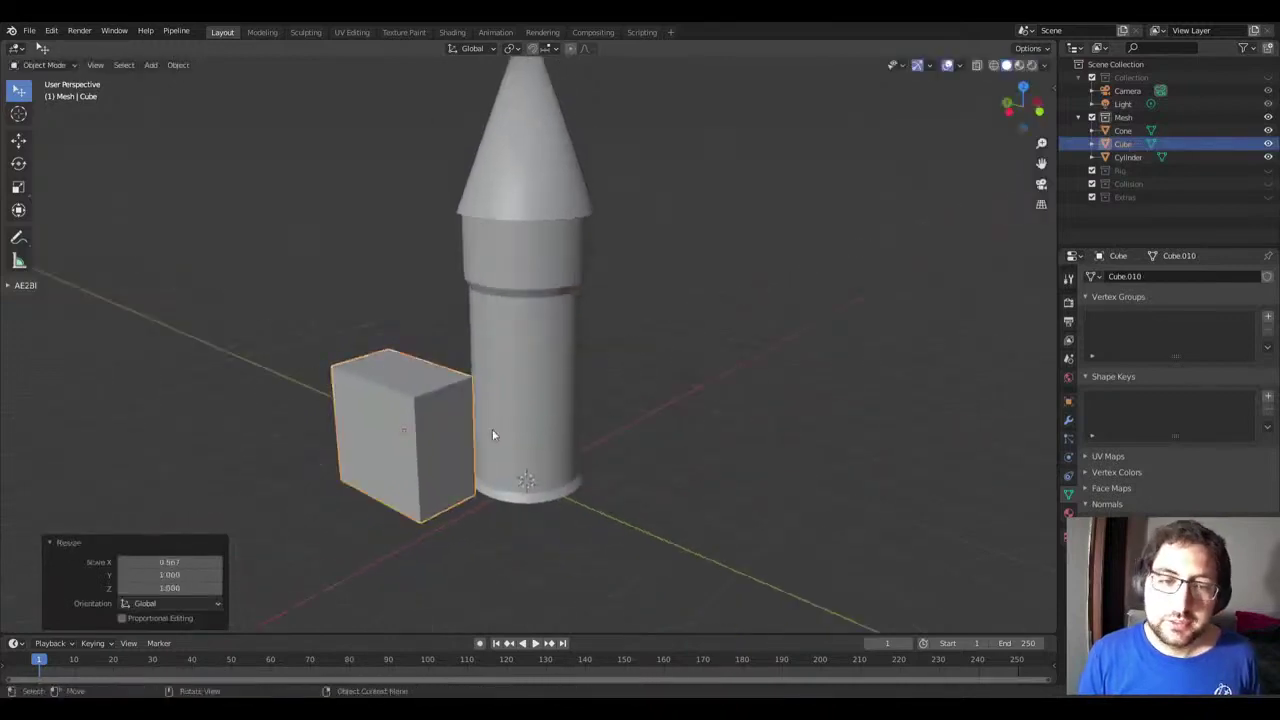
{"action": "left_click", "coordinate": [527, 438]}
{"action": "mouse_move", "coordinate": [527, 438]}
{"action": "middle_mouse_down"}
{"action": "mouse_move", "coordinate": [483, 412]}
{"action": "mouse_move", "coordinate": [594, 414]}
{"action": "middle_mouse_up"}
{"action": "key", "text": "g"}
{"action": "key", "text": "y"}
{"action": "left_click", "coordinate": [612, 427]}
Step: In Edit Mode, add centred loop cuts and raise the centre edge into a roof ridge
{"action": "key", "text": "Tab"}
{"action": "key", "text": "ctrl+r"}
{"action": "left_click", "coordinate": [475, 344]}
{"action": "right_click", "coordinate": [471, 343]}
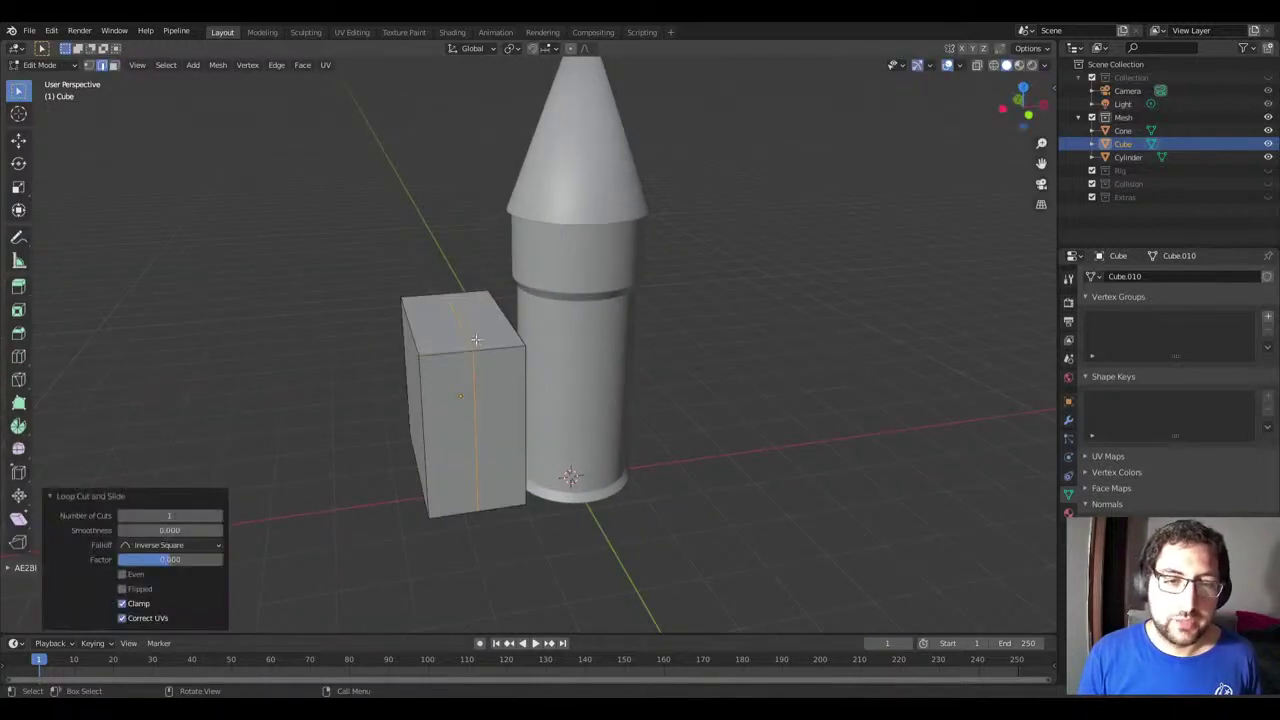
{"action": "key", "text": "ctrl+r"}
{"action": "left_click", "coordinate": [483, 345]}
{"action": "right_click", "coordinate": [483, 345]}
{"action": "key", "text": "g"}
{"action": "key", "text": "z"}
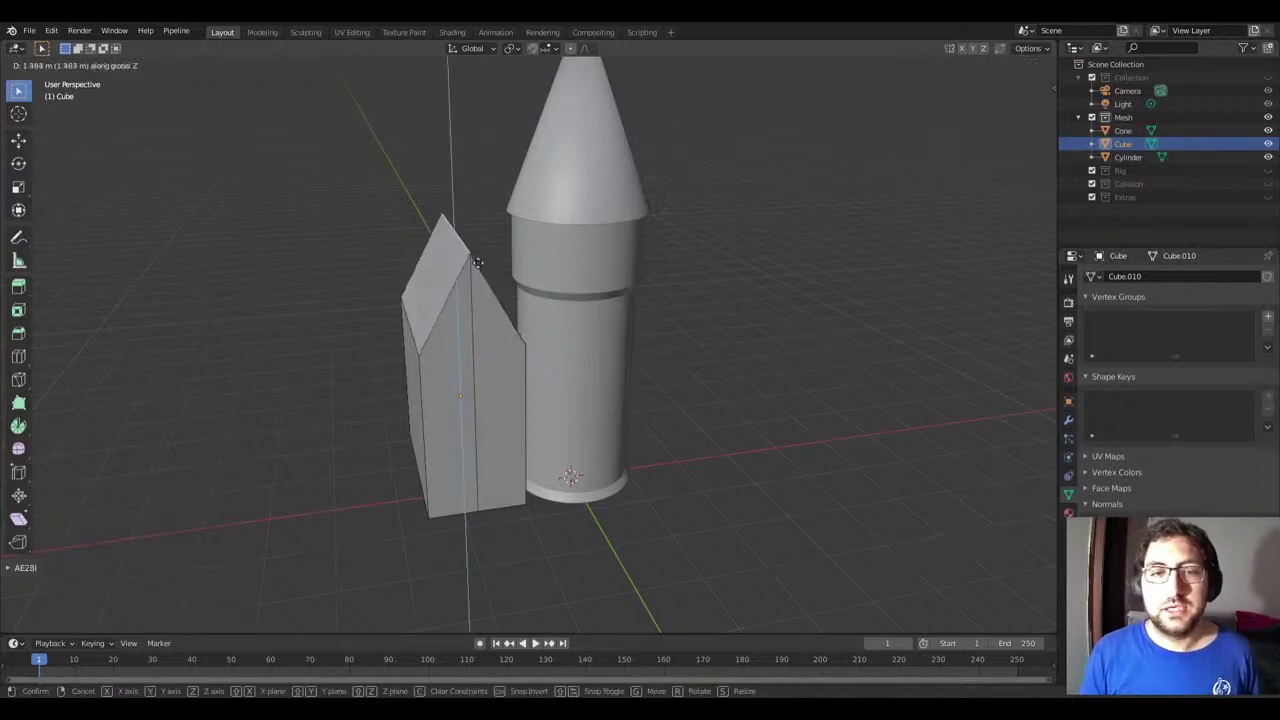
{"action": "left_click", "coordinate": [474, 254]}
Step: Back in Object Mode, scale the house down to 0.773
{"action": "key", "text": "Tab"}
{"action": "mouse_move", "coordinate": [474, 254]}
{"action": "middle_mouse_down"}
{"action": "mouse_move", "coordinate": [598, 333]}
{"action": "mouse_move", "coordinate": [553, 306]}
{"action": "middle_mouse_up"}
{"action": "key", "text": "s"}
{"action": "left_click", "coordinate": [534, 323]}
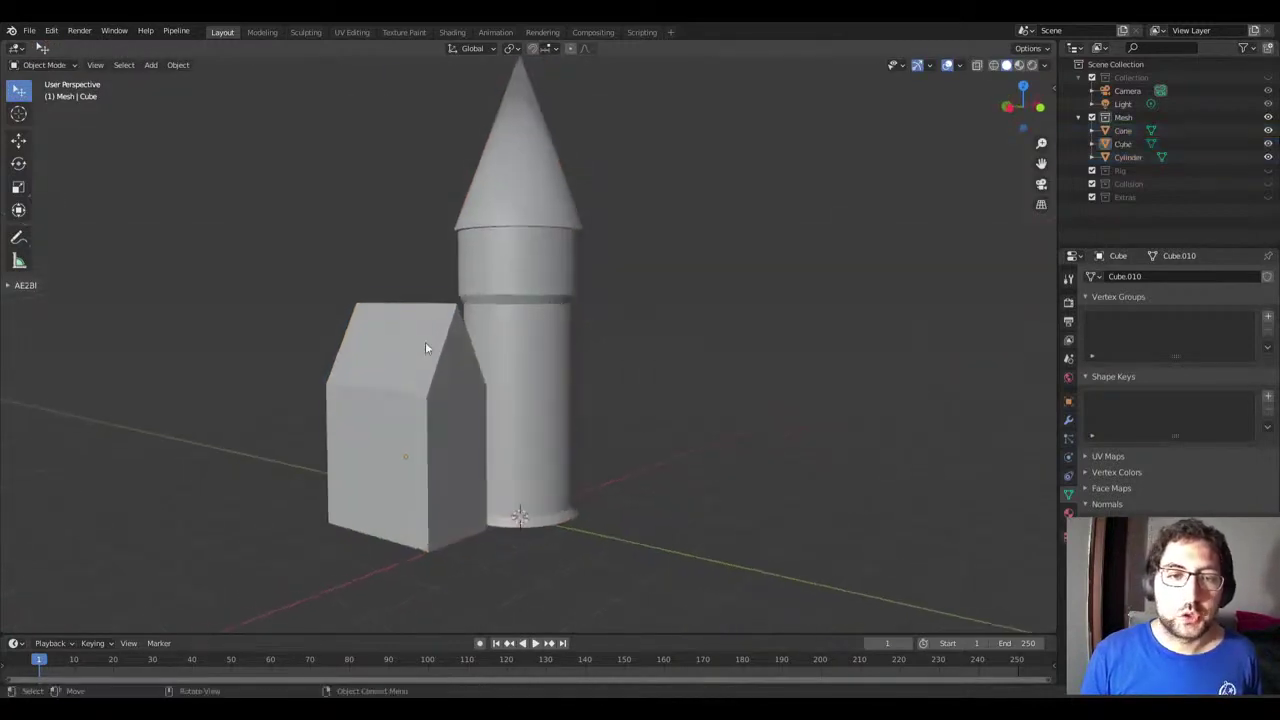
Step: Shorten the house cube along Z in two scaling passes
{"action": "left_click", "coordinate": [425, 349]}
{"action": "key", "text": "s"}
{"action": "key", "text": "z"}
{"action": "left_click", "coordinate": [614, 302]}
{"action": "key", "text": "s"}
{"action": "key", "text": "z"}
{"action": "left_click", "coordinate": [570, 285]}
Step: Lift the cylinder and cone tower 0.258 m along Z, then reselect the house cube
{"action": "left_click", "coordinate": [526, 267]}
{"action": "left_click", "coordinate": [562, 186], "text": "shift"}
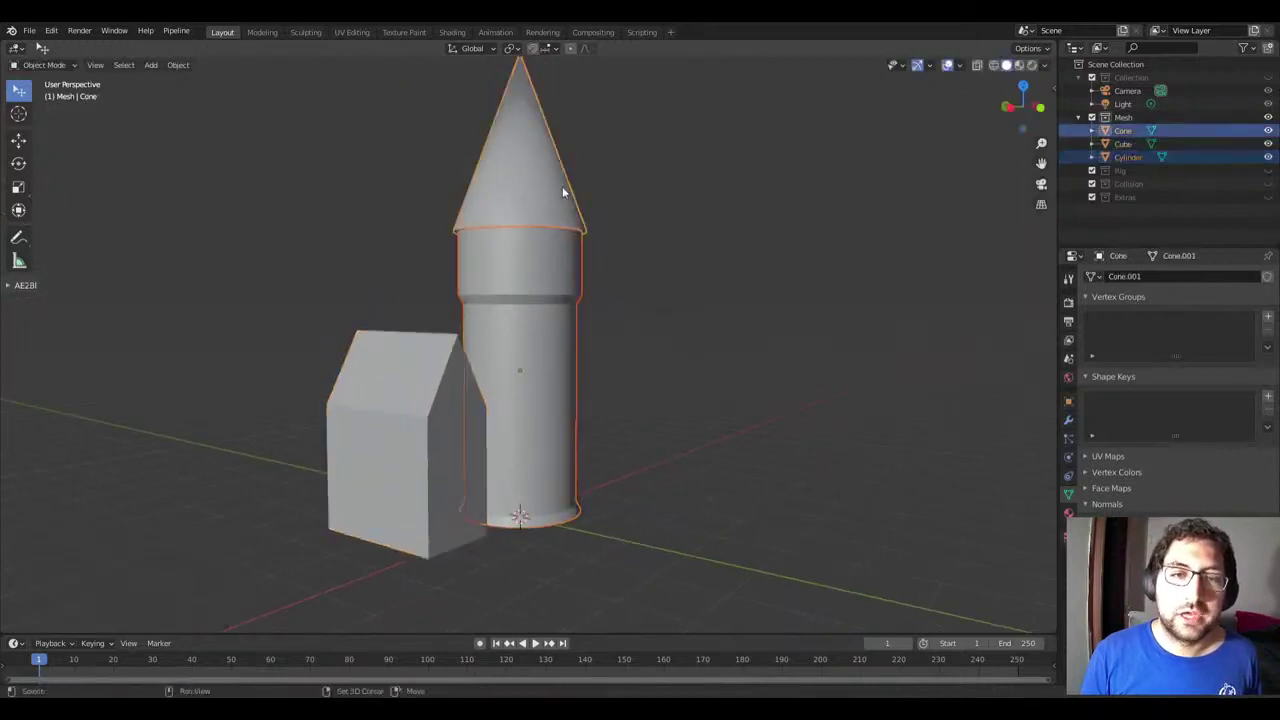
{"action": "key", "text": "g"}
{"action": "key", "text": "z"}
{"action": "left_click", "coordinate": [629, 209]}
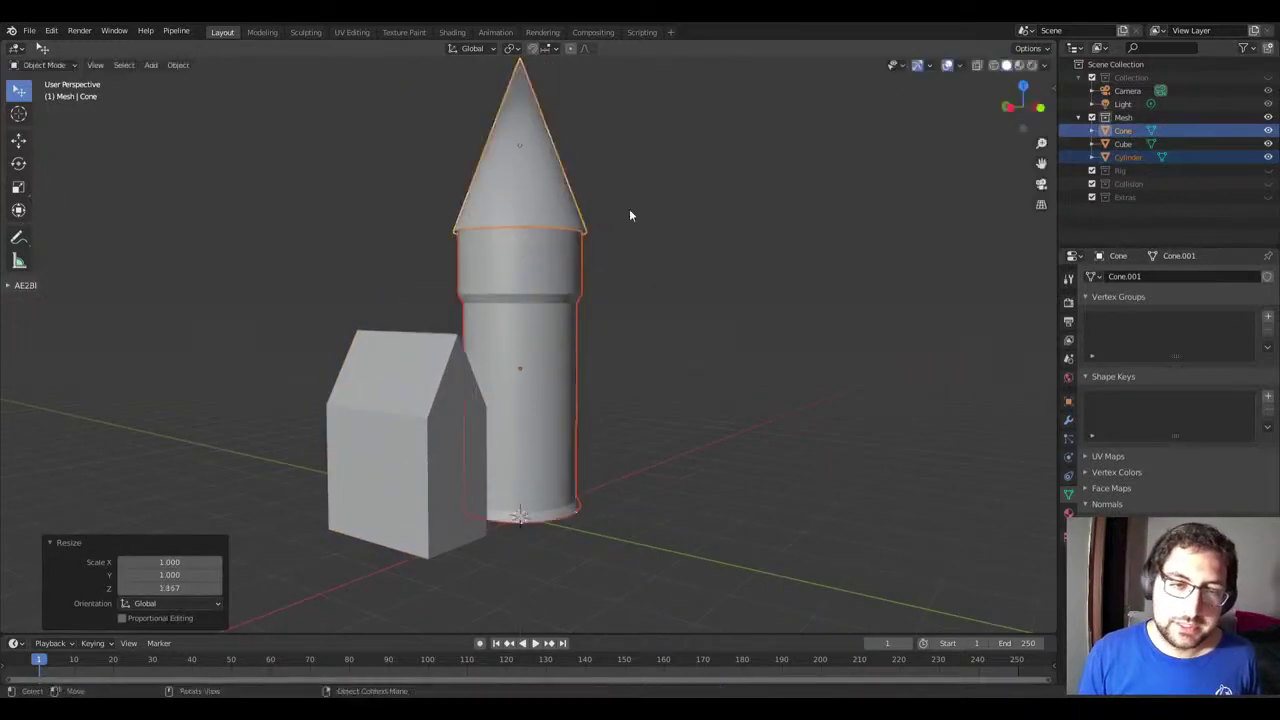
{"action": "key", "text": "g"}
{"action": "key", "text": "z"}
{"action": "left_click", "coordinate": [630, 240]}
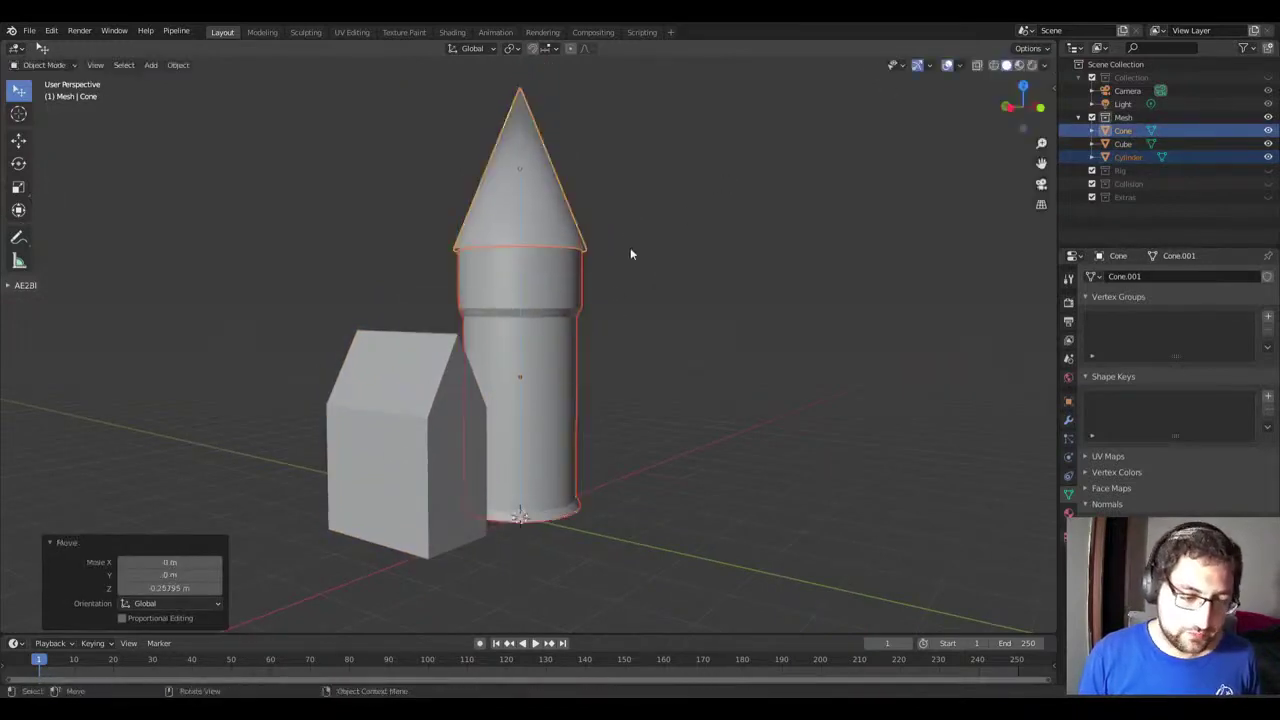
{"action": "left_click", "coordinate": [628, 286]}
{"action": "mouse_move", "coordinate": [628, 286]}
{"action": "middle_mouse_down"}
{"action": "mouse_move", "coordinate": [402, 286]}
{"action": "mouse_move", "coordinate": [674, 296]}
{"action": "mouse_move", "coordinate": [637, 290]}
{"action": "mouse_move", "coordinate": [413, 370]}
{"action": "mouse_move", "coordinate": [491, 386]}
{"action": "mouse_move", "coordinate": [503, 288]}
{"action": "mouse_move", "coordinate": [531, 297]}
{"action": "mouse_move", "coordinate": [468, 297]}
{"action": "middle_mouse_up"}
{"action": "left_click", "coordinate": [413, 370]}
{"action": "key", "text": "Tab"}
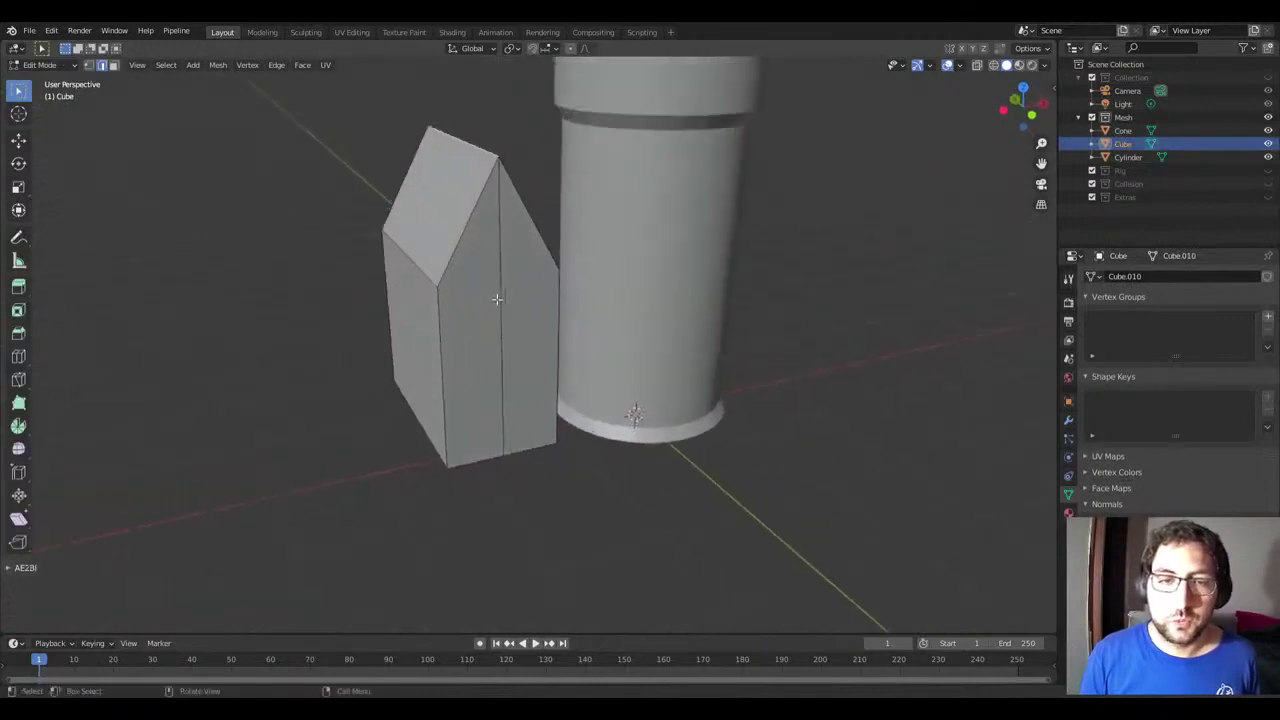
{"action": "key", "text": "3"}
{"action": "left_click", "coordinate": [518, 318]}
{"action": "right_click", "coordinate": [517, 320]}
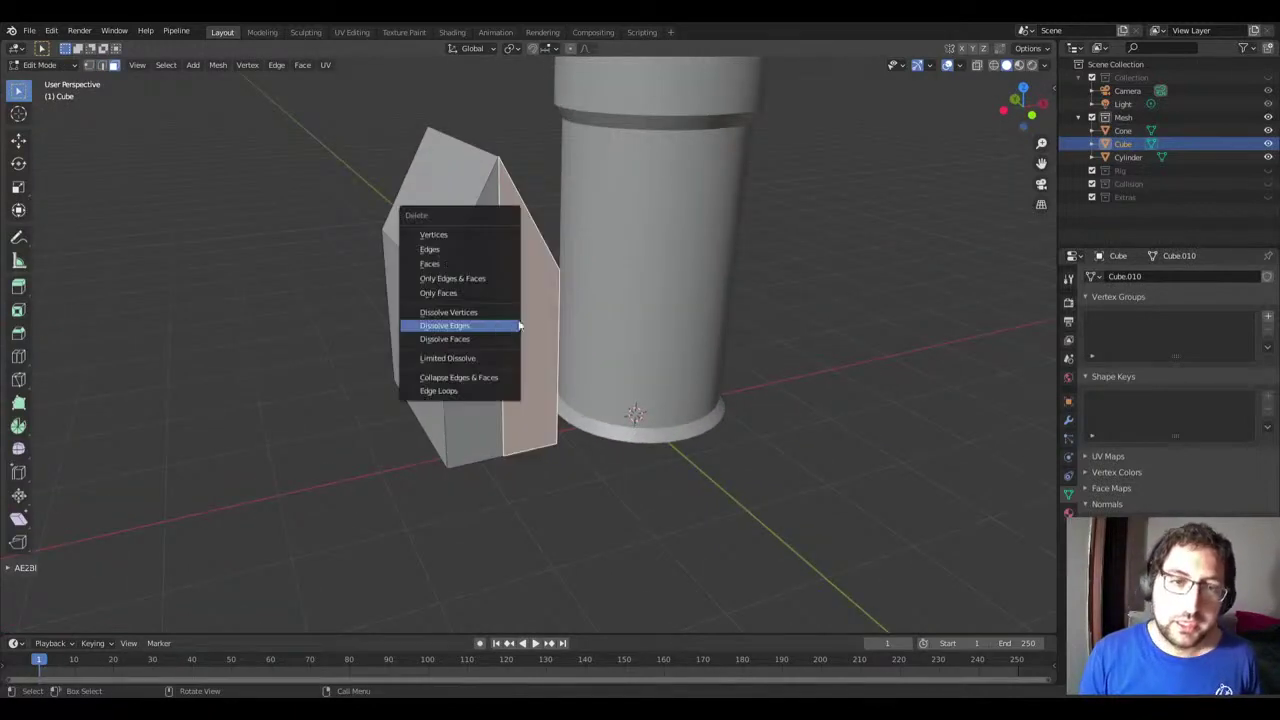
{"action": "key", "text": "Escape"}
{"action": "left_click", "coordinate": [482, 282]}
{"action": "left_click", "coordinate": [542, 271], "text": "shift"}
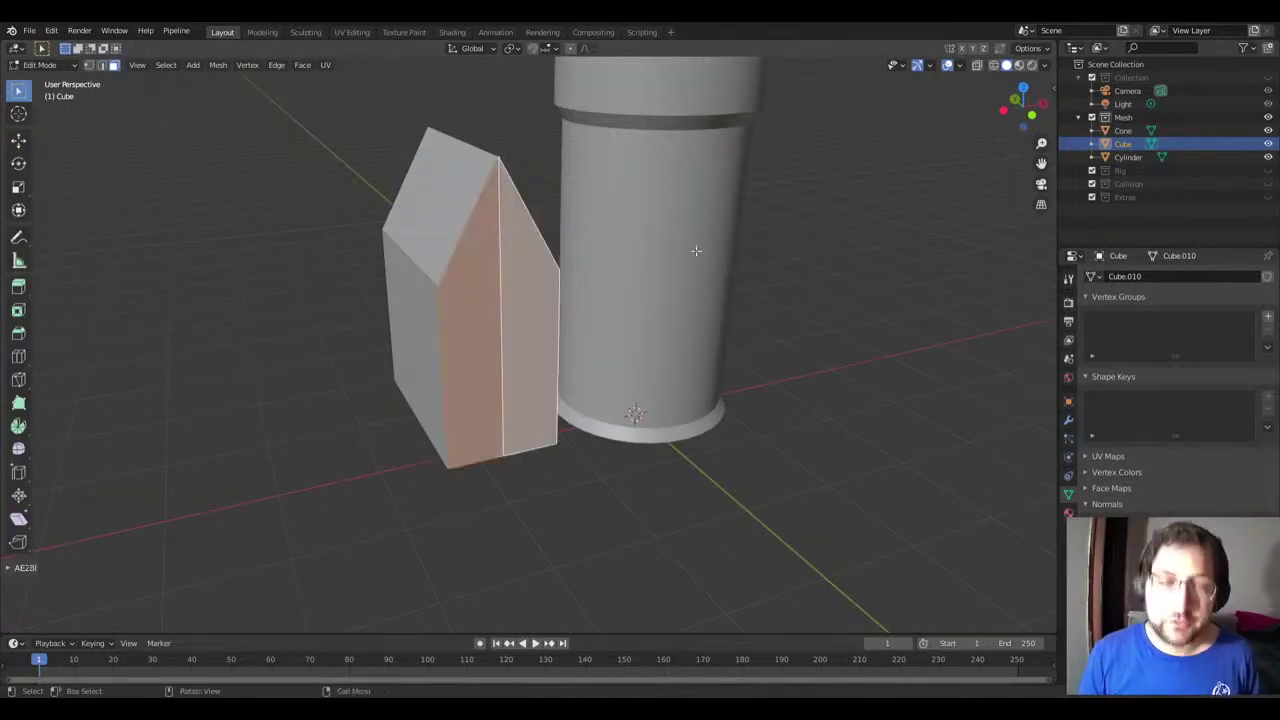
{"action": "key", "text": "i"}
{"action": "key", "text": "Escape"}
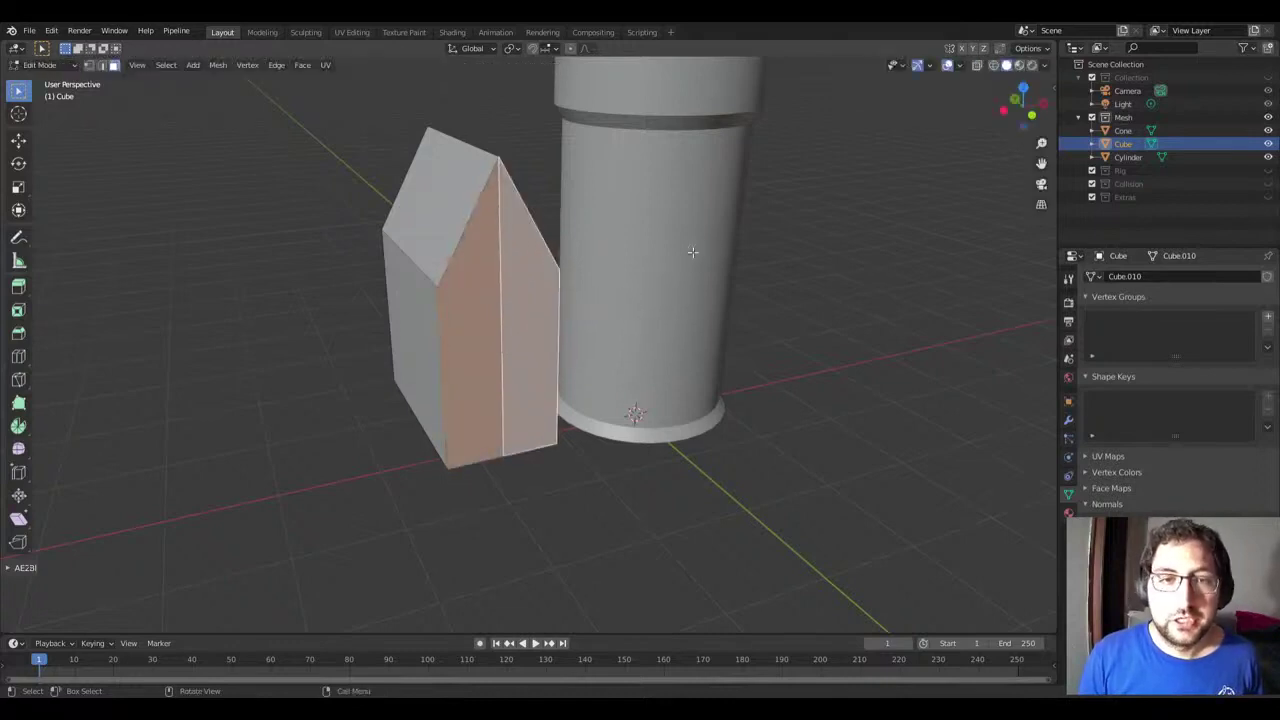
{"action": "middle_click_drag", "start_coordinate": [596, 265], "coordinate": [511, 360], "text": "shift"}
{"action": "key", "text": "i"}
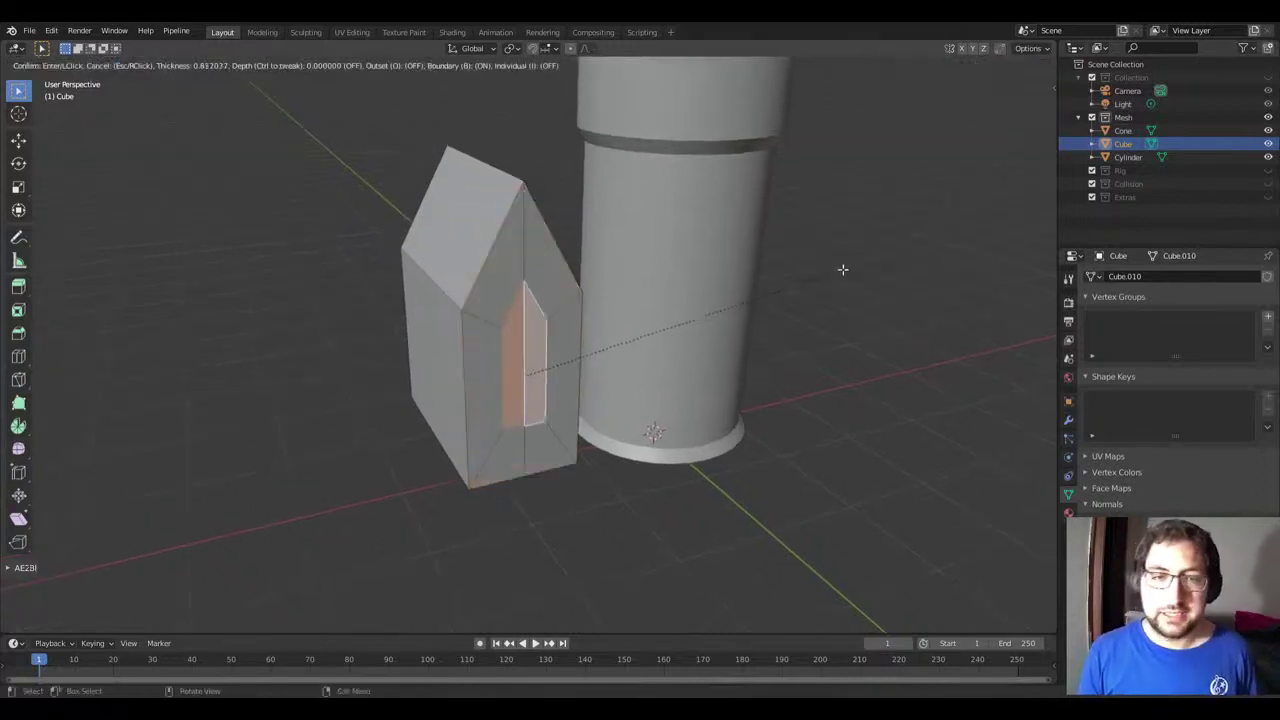
{"action": "key", "text": "Escape"}
{"action": "middle_click_drag", "start_coordinate": [517, 306], "coordinate": [403, 343]}
{"action": "left_click", "coordinate": [403, 343]}
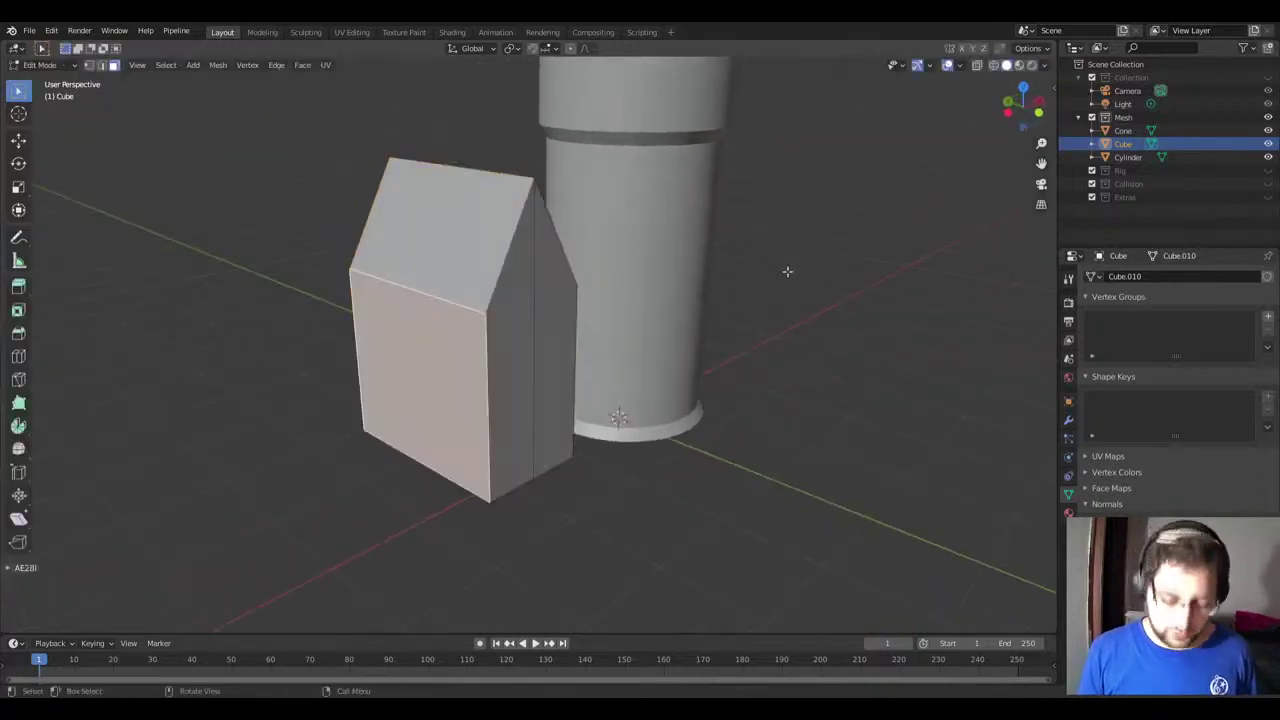
{"action": "key", "text": "i"}
{"action": "key", "text": "Escape"}
{"action": "left_click", "coordinate": [414, 211]}
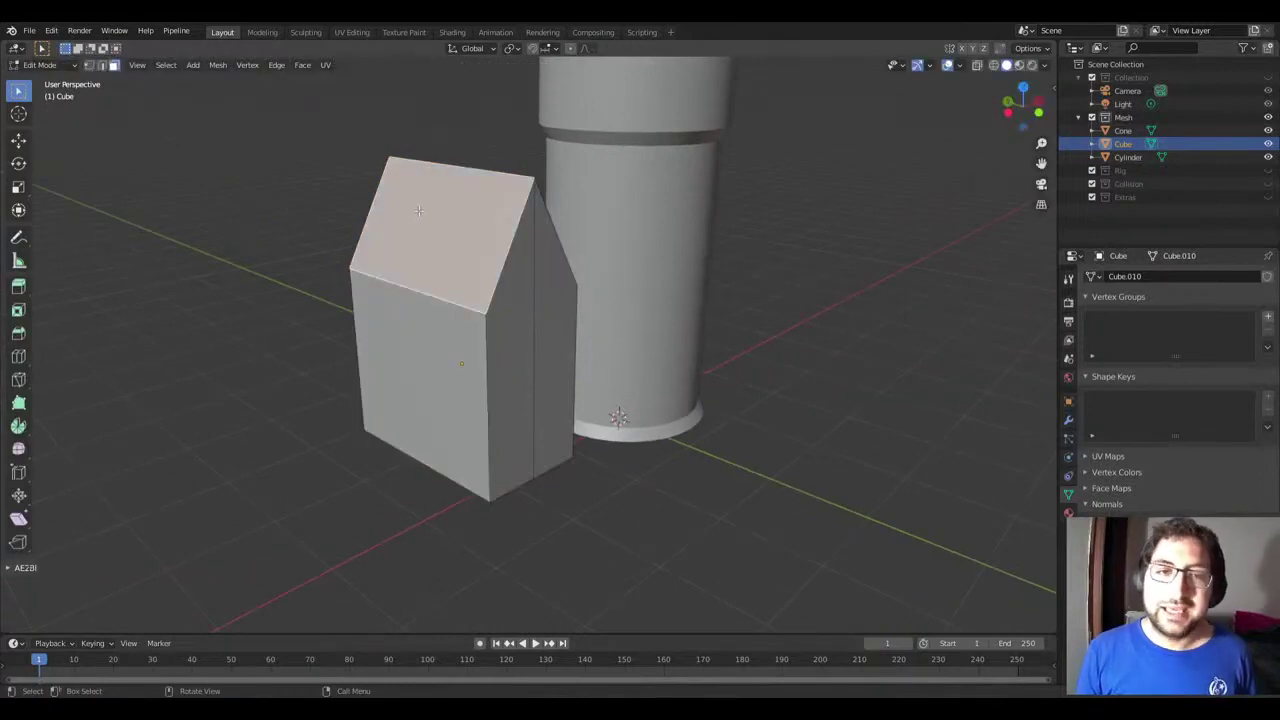
{"action": "key", "text": "i"}
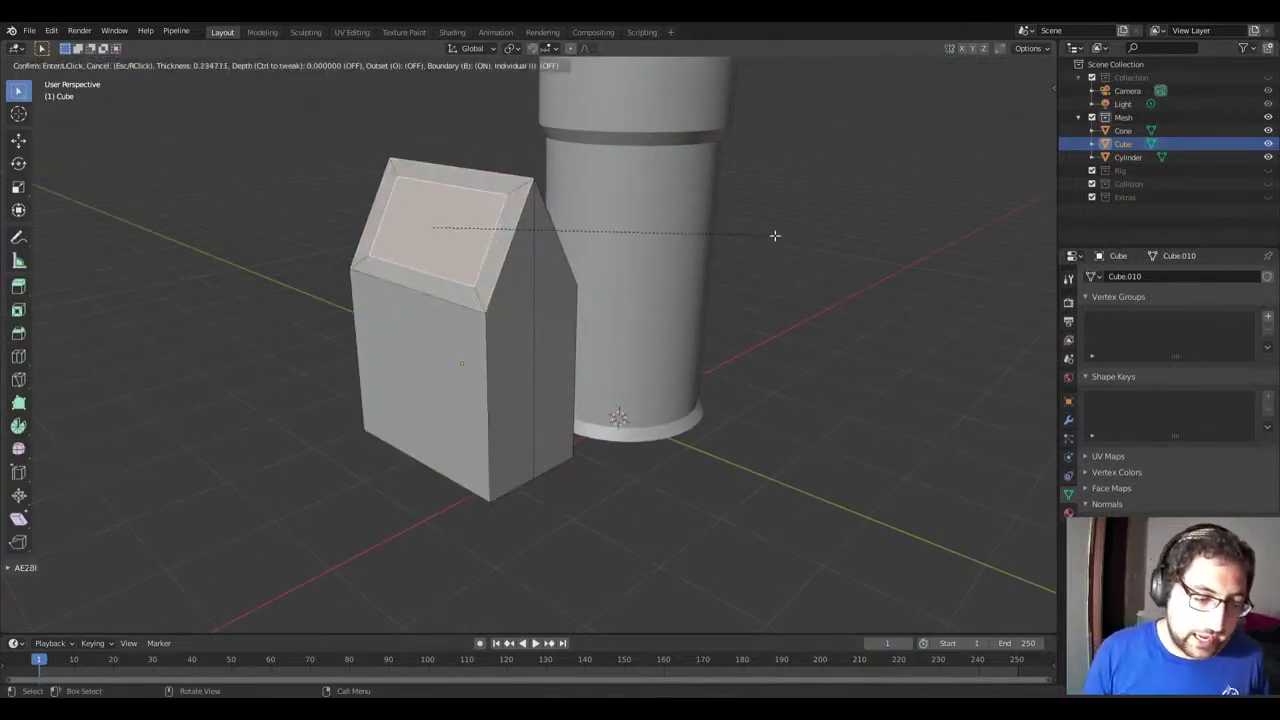
{"action": "key", "text": "Escape"}
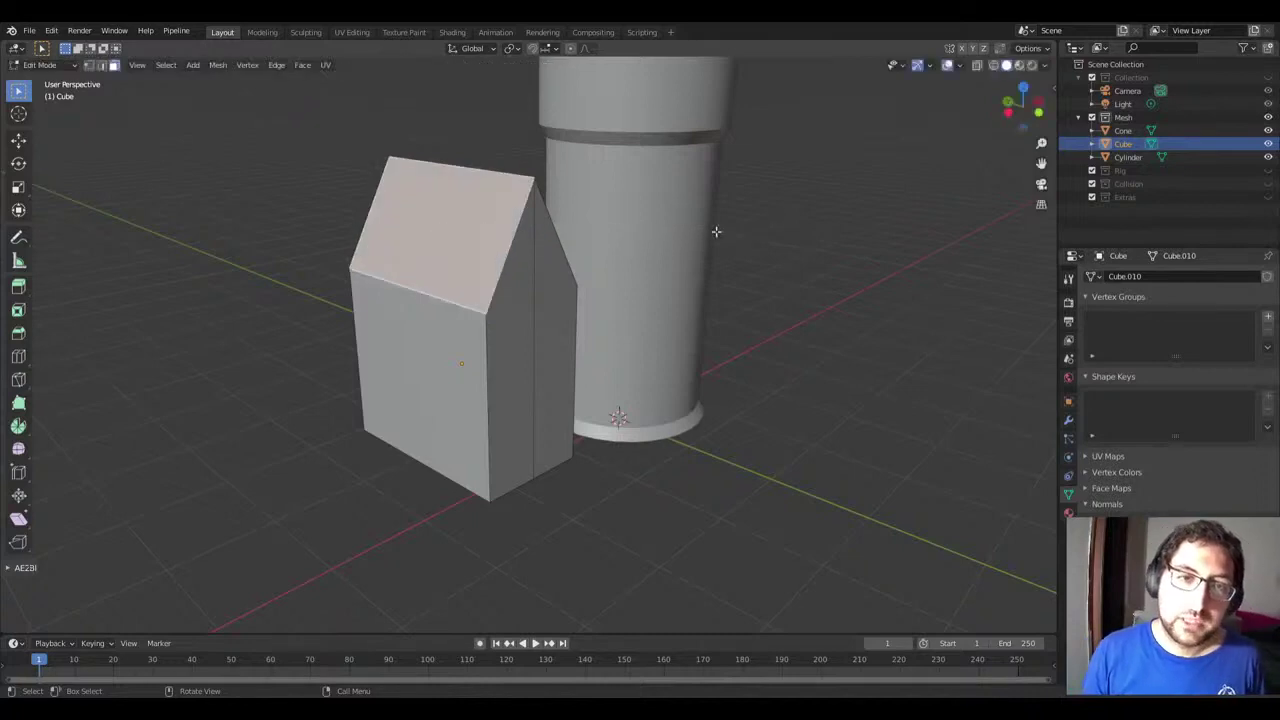
{"action": "key", "text": "i"}
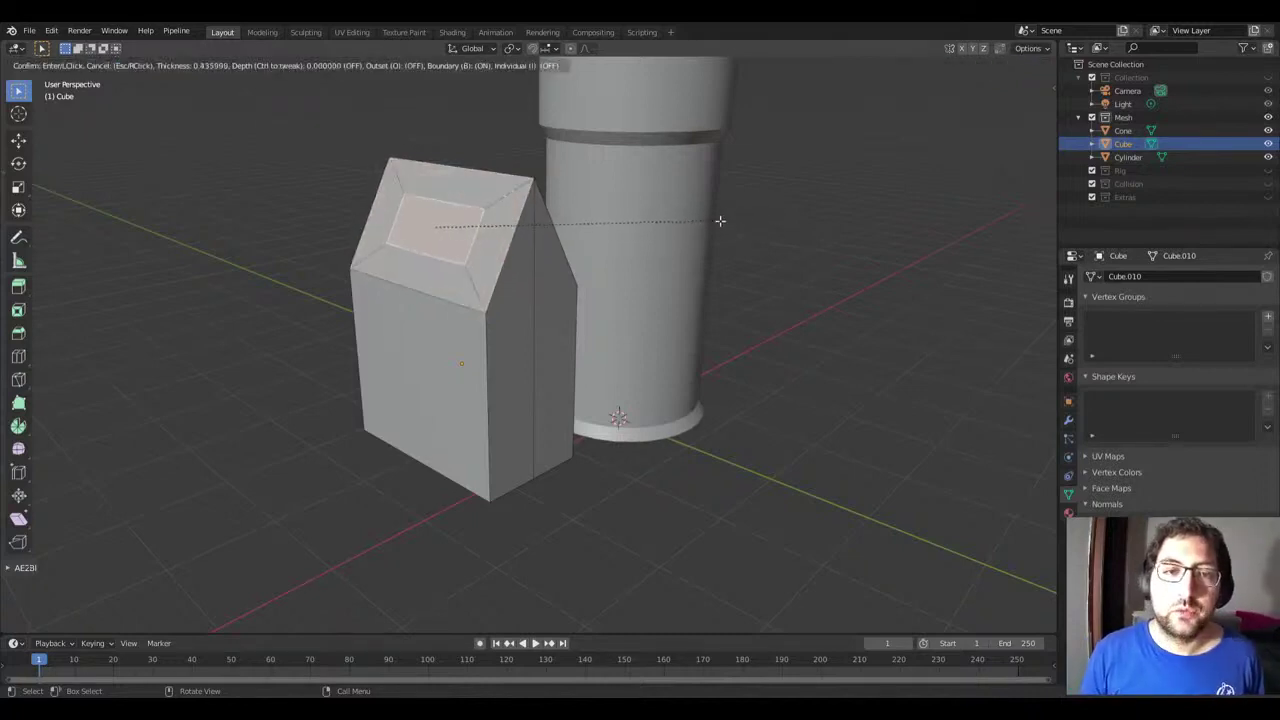
{"action": "key", "text": "Escape"}
{"action": "mouse_move", "coordinate": [743, 217]}
{"action": "middle_mouse_down"}
{"action": "mouse_move", "coordinate": [649, 312]}
{"action": "mouse_move", "coordinate": [653, 267]}
{"action": "middle_mouse_up"}
{"action": "key", "text": "Tab"}
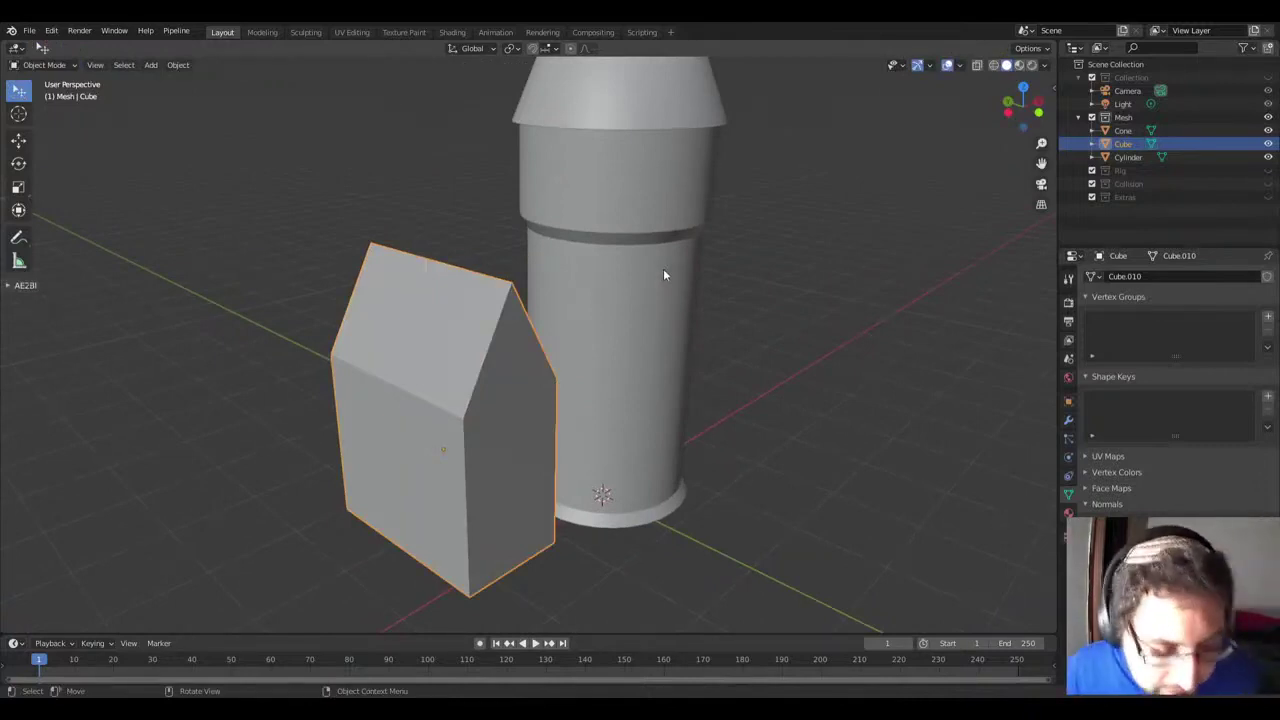
Step: Select the cone and reposition the 3D cursor beside it
{"action": "mouse_move", "coordinate": [666, 260]}
{"action": "middle_mouse_down"}
{"action": "mouse_move", "coordinate": [648, 252]}
{"action": "mouse_move", "coordinate": [600, 349]}
{"action": "mouse_move", "coordinate": [603, 334]}
{"action": "middle_mouse_up"}
{"action": "left_click", "coordinate": [607, 228]}
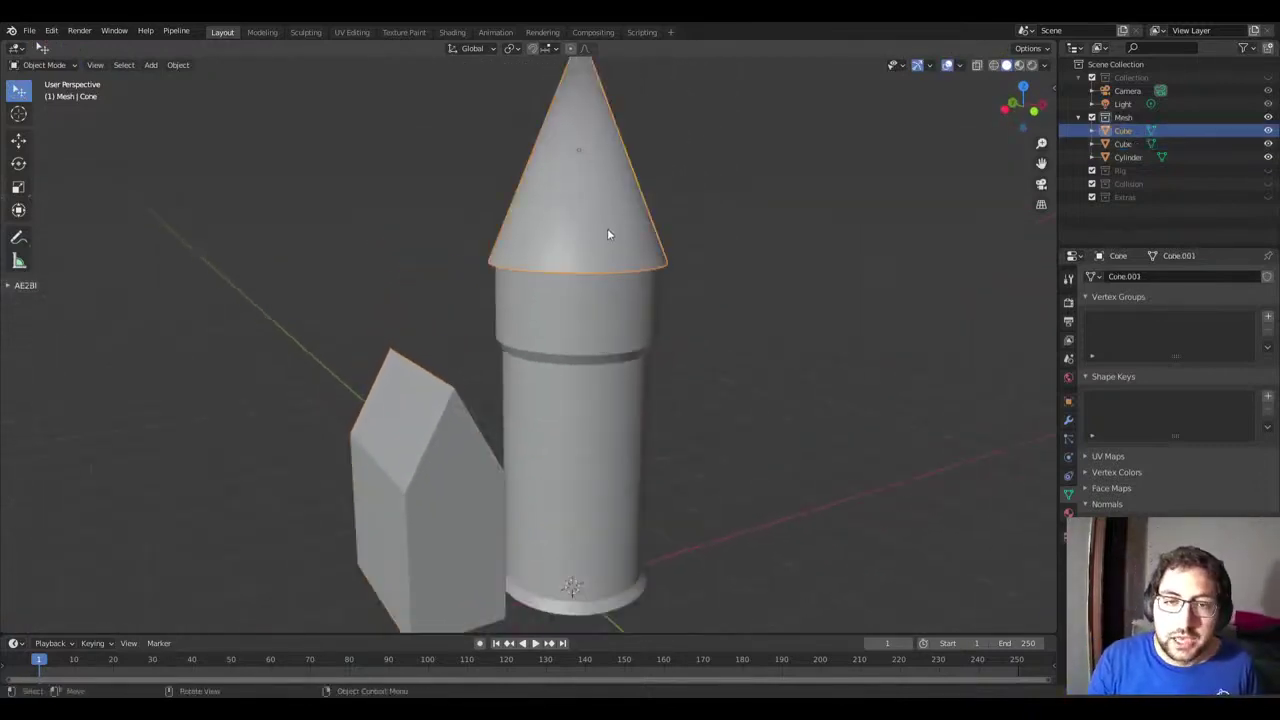
{"action": "middle_click_drag", "start_coordinate": [607, 265], "coordinate": [614, 339]}
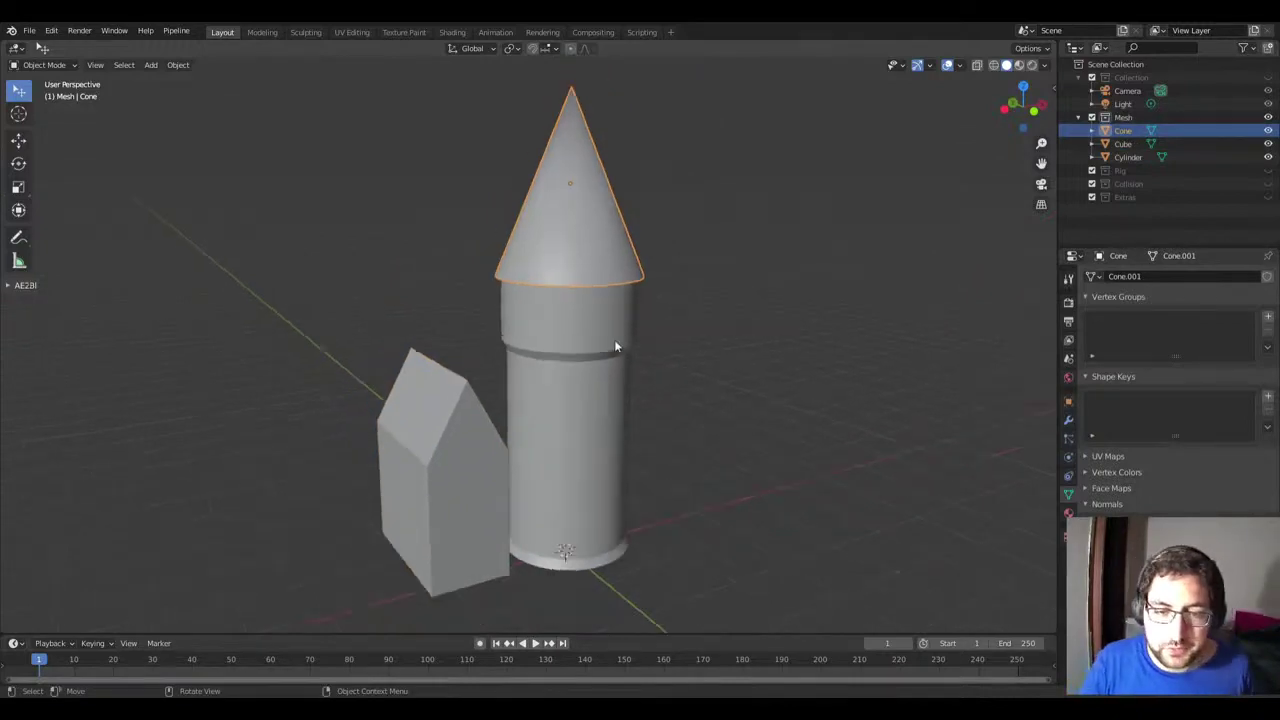
{"action": "scroll", "coordinate": [587, 583], "scroll_direction": "up", "scroll_amount": 2}
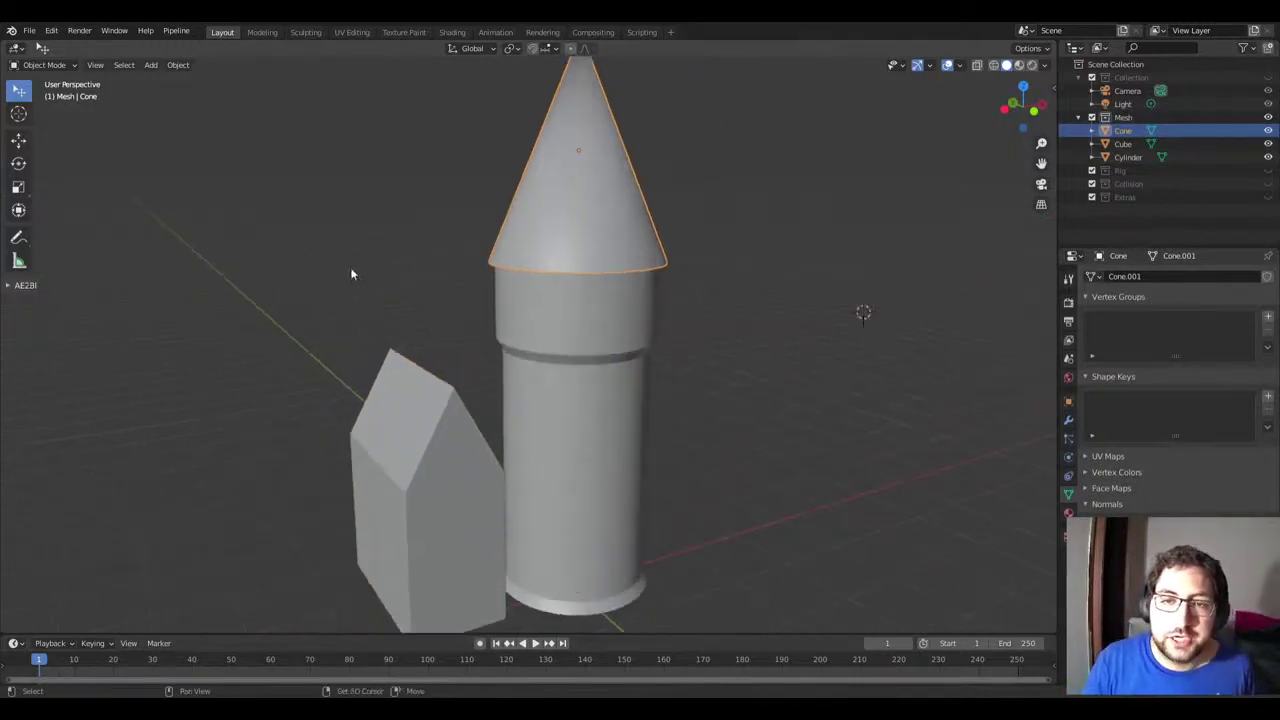
{"action": "mouse_move", "coordinate": [320, 270]}
{"action": "right_mouse_down", "text": "shift"}
{"action": "mouse_move", "coordinate": [286, 200]}
{"action": "mouse_move", "coordinate": [398, 258]}
{"action": "right_mouse_up", "text": "shift"}
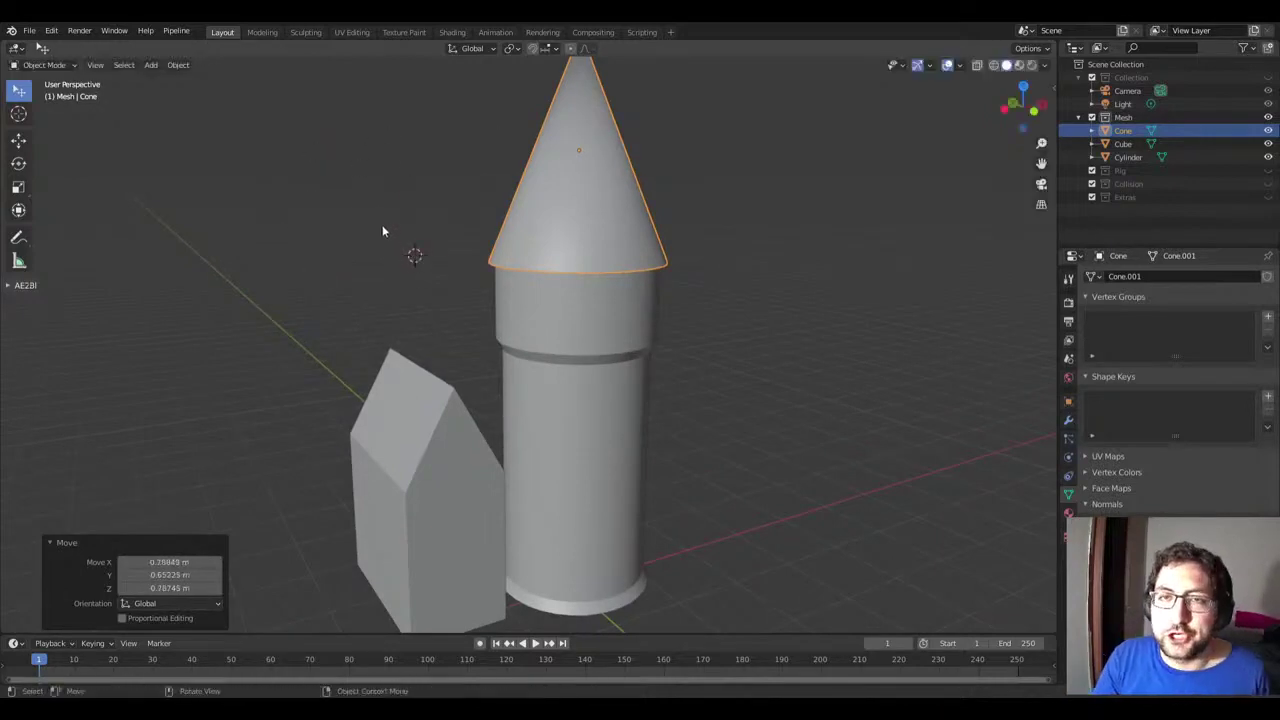
{"action": "mouse_move", "coordinate": [383, 241]}
{"action": "middle_mouse_down"}
{"action": "mouse_move", "coordinate": [563, 278]}
{"action": "mouse_move", "coordinate": [432, 272]}
{"action": "mouse_move", "coordinate": [654, 336]}
{"action": "mouse_move", "coordinate": [640, 223]}
{"action": "mouse_move", "coordinate": [632, 428]}
{"action": "middle_mouse_up"}
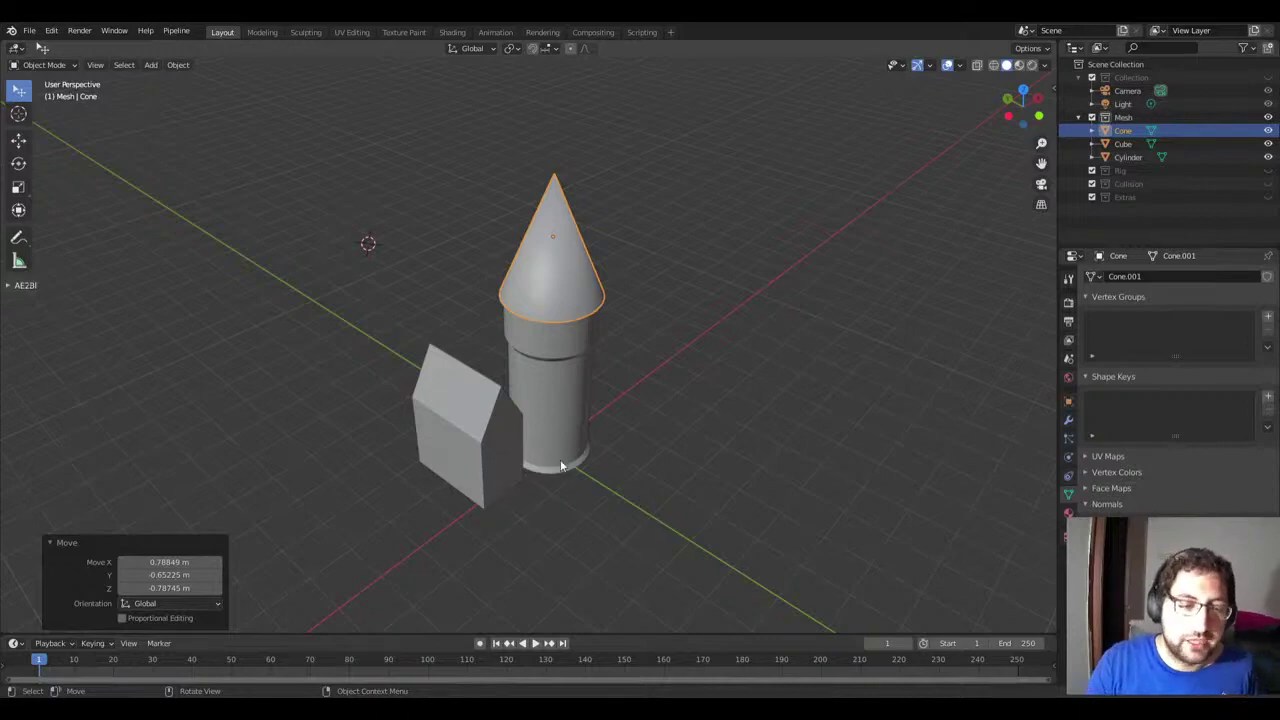
{"action": "right_click", "coordinate": [379, 233], "text": "shift"}
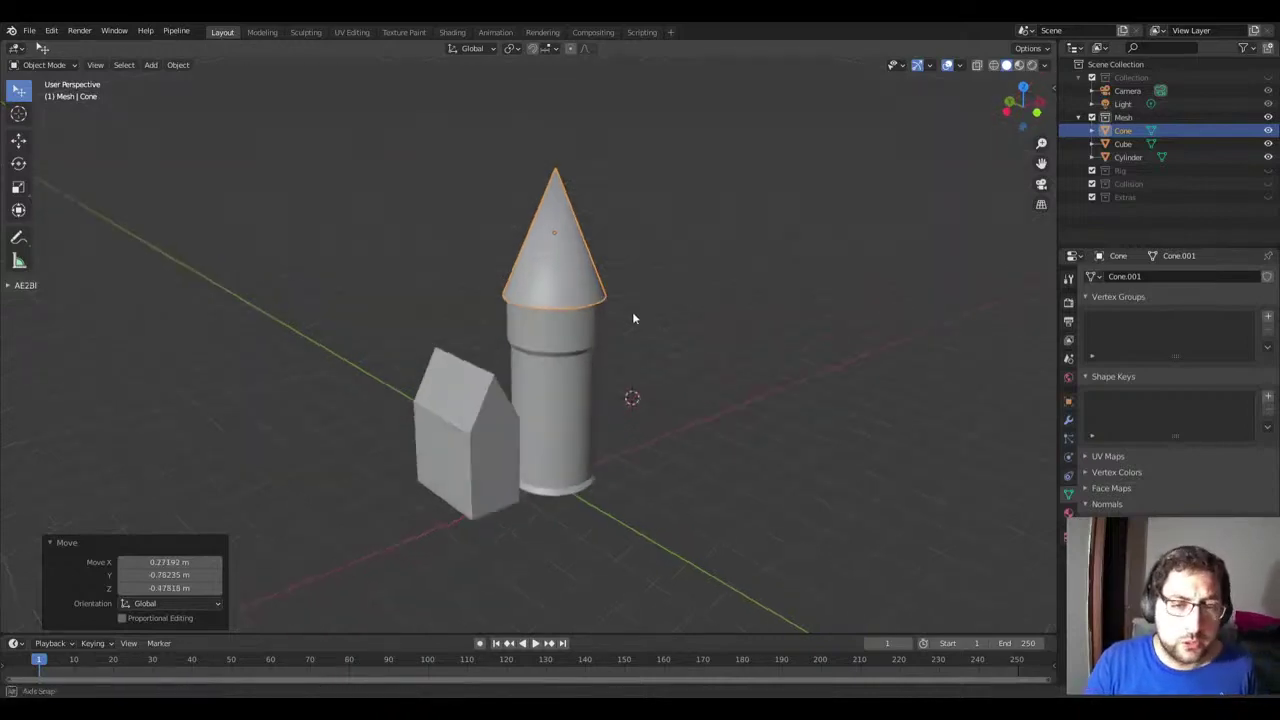
Step: Deselect the cylinder and drag the 3D cursor to a new spot beside the tower
{"action": "left_click", "coordinate": [563, 347]}
{"action": "left_click", "coordinate": [692, 296]}
{"action": "middle_click_drag", "start_coordinate": [692, 296], "coordinate": [578, 341]}
{"action": "left_click", "coordinate": [577, 341]}
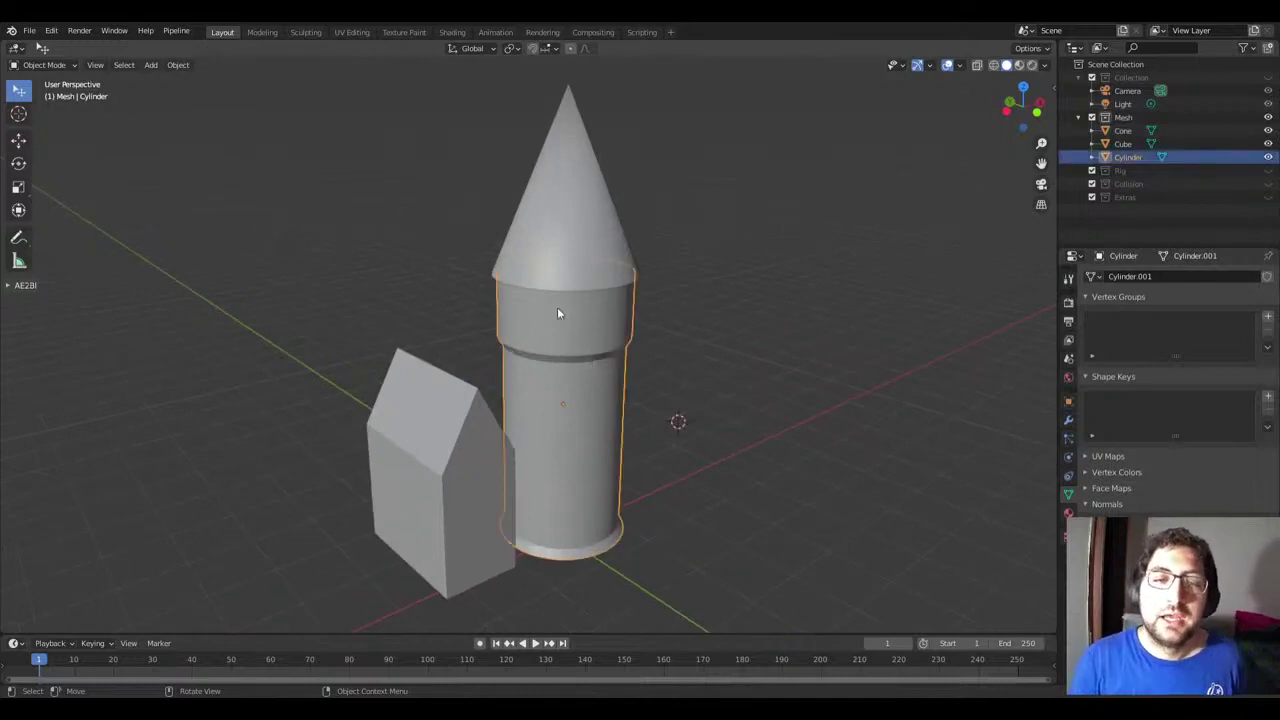
{"action": "right_click", "coordinate": [755, 282]}
{"action": "left_click", "coordinate": [810, 186]}
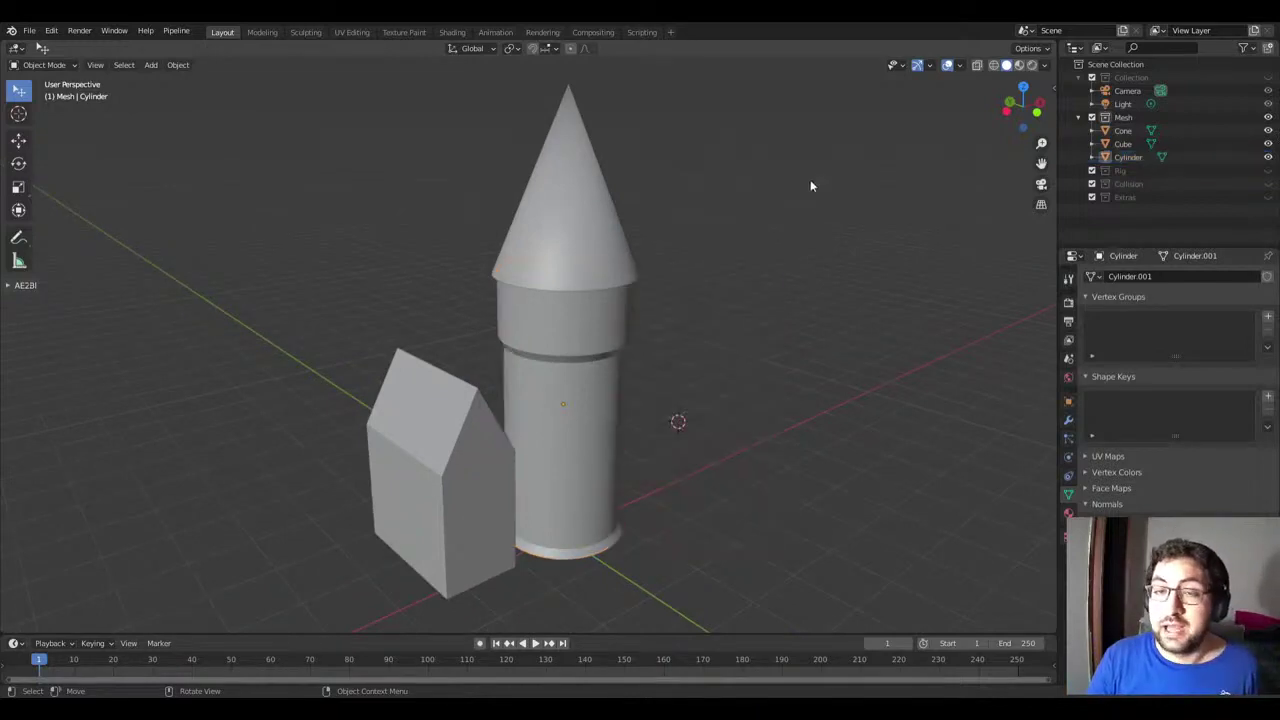
{"action": "right_click_drag", "start_coordinate": [770, 321], "coordinate": [754, 303], "text": "shift"}
Step: Snap the 3D cursor to the cylinder's centre with Cursor to Selected
{"action": "key", "text": "shift+s"}
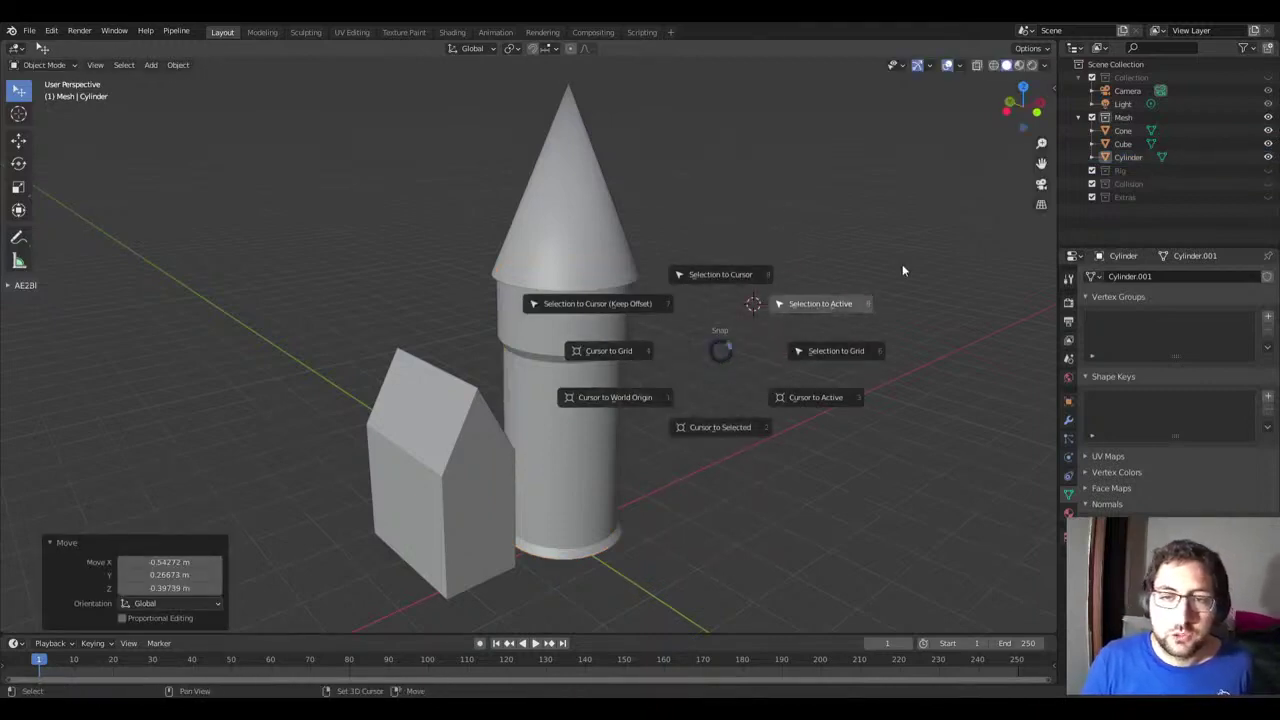
{"action": "left_click", "coordinate": [719, 360]}
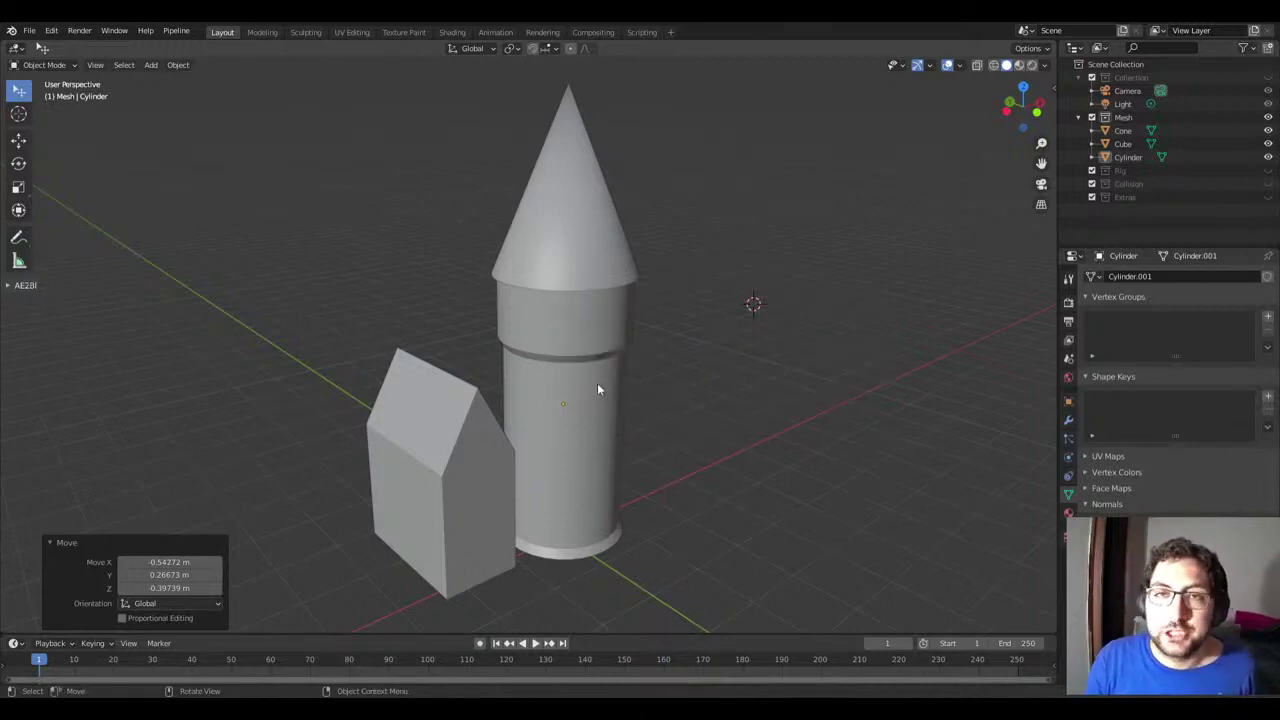
{"action": "left_click", "coordinate": [598, 338]}
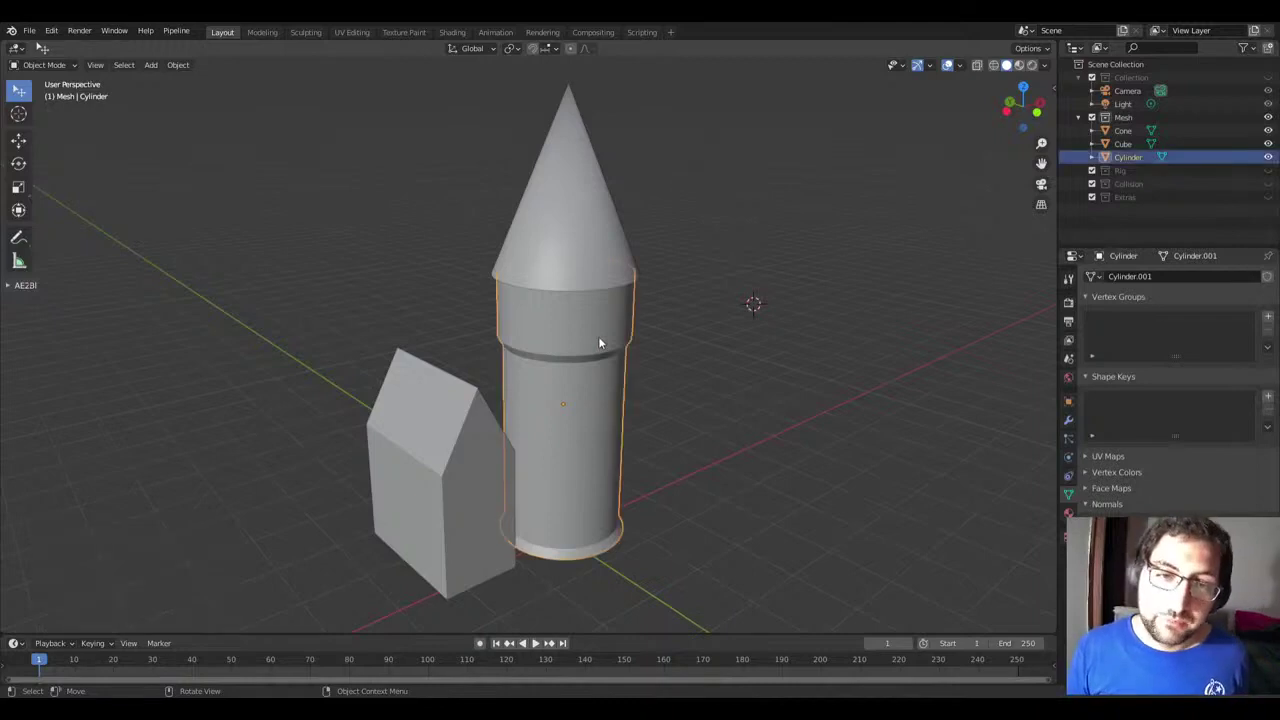
{"action": "key", "text": "shift+s"}
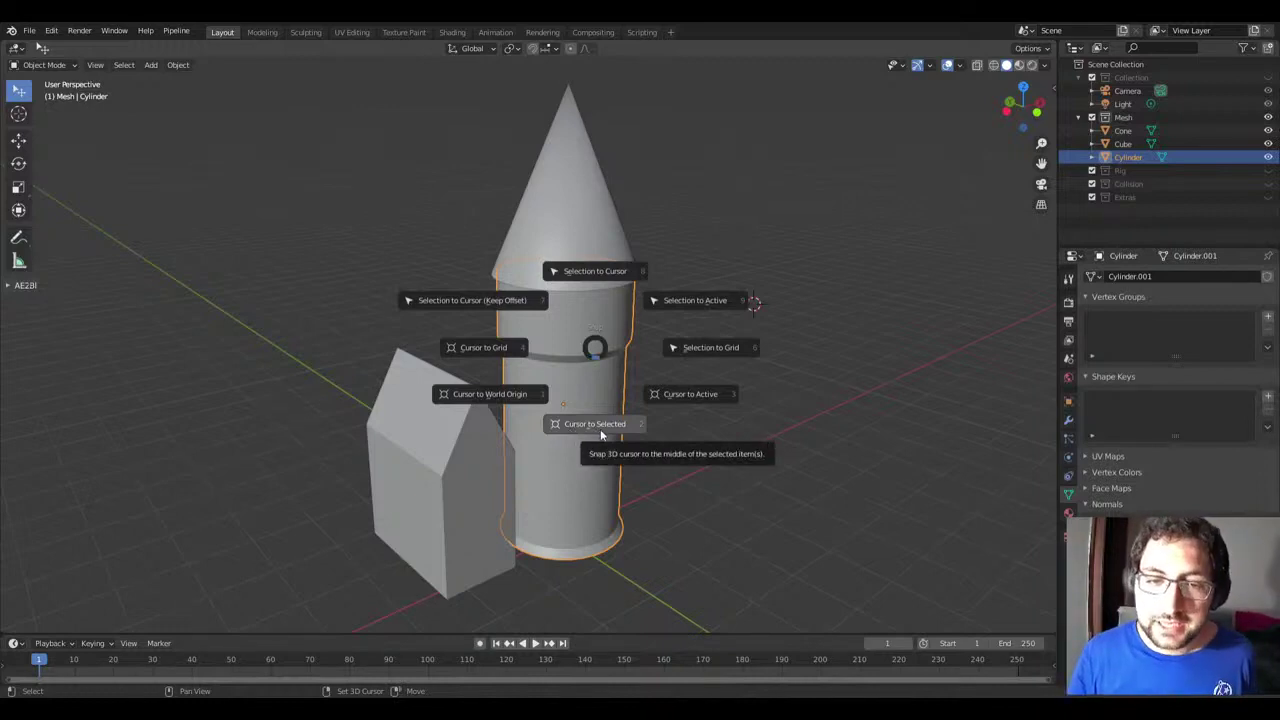
{"action": "left_click", "coordinate": [601, 433]}
Step: Move the cone to a new position and cancel an accidental scale
{"action": "mouse_move", "coordinate": [581, 412]}
{"action": "middle_mouse_down"}
{"action": "mouse_move", "coordinate": [693, 368]}
{"action": "mouse_move", "coordinate": [524, 364]}
{"action": "mouse_move", "coordinate": [587, 392]}
{"action": "middle_mouse_up"}
{"action": "left_click", "coordinate": [556, 191]}
{"action": "key", "text": "g"}
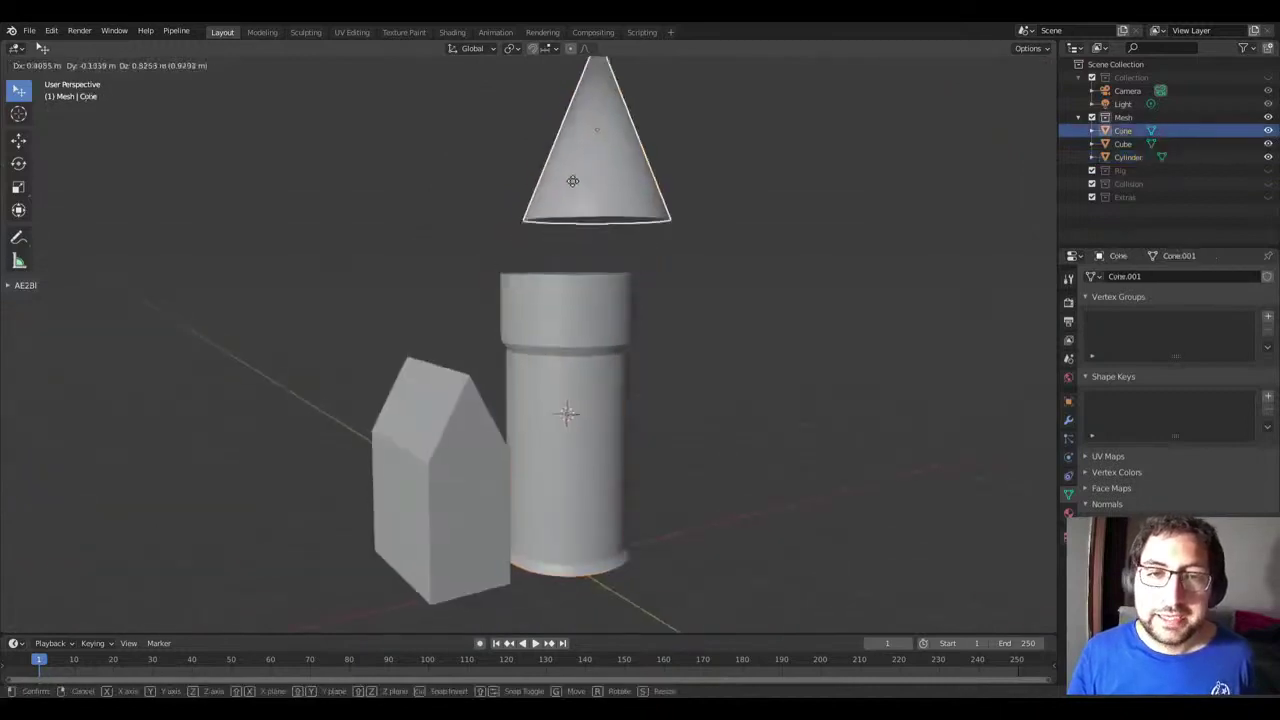
{"action": "left_click", "coordinate": [574, 258]}
{"action": "mouse_move", "coordinate": [574, 260]}
{"action": "middle_mouse_down"}
{"action": "mouse_move", "coordinate": [642, 229]}
{"action": "mouse_move", "coordinate": [653, 280]}
{"action": "middle_mouse_up"}
{"action": "key", "text": "s"}
{"action": "right_click", "coordinate": [715, 210]}
{"action": "middle_click_drag", "start_coordinate": [612, 150], "coordinate": [655, 213]}
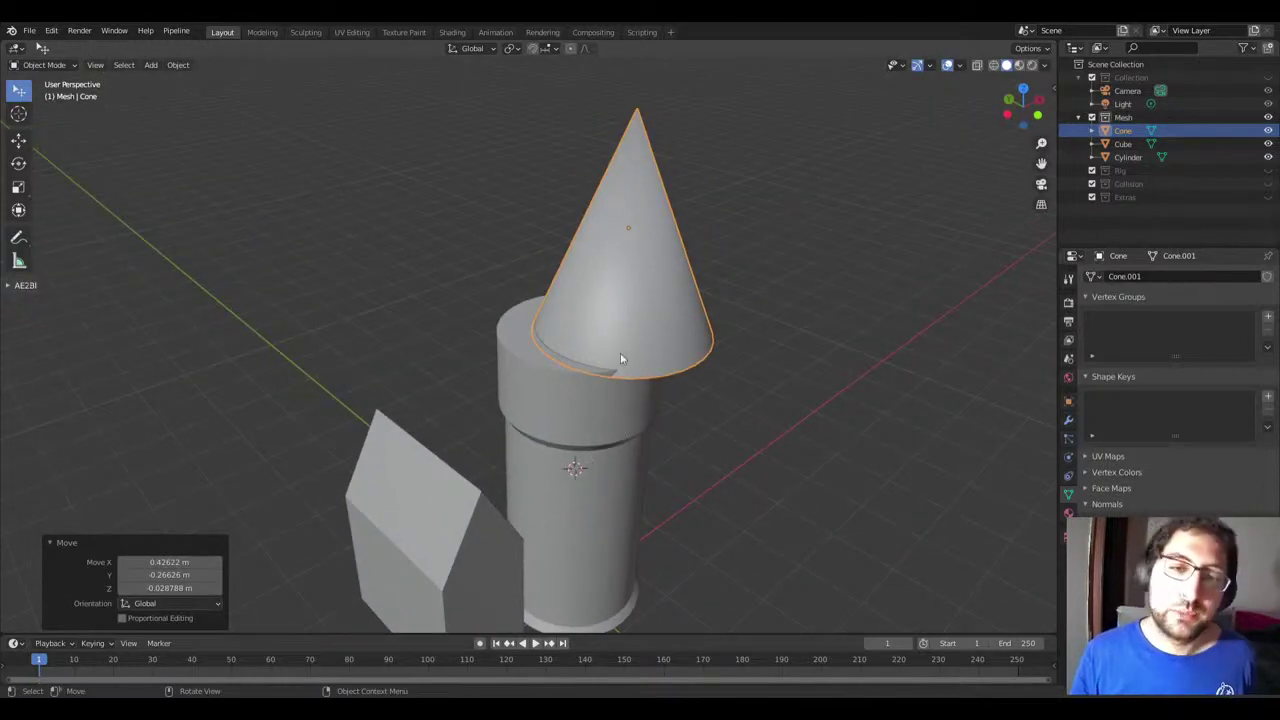
Step: Snap the cone to the 3D cursor inside the cylinder with Selection to Cursor
{"action": "left_click", "coordinate": [569, 448]}
{"action": "middle_click_drag", "start_coordinate": [585, 452], "coordinate": [580, 416]}
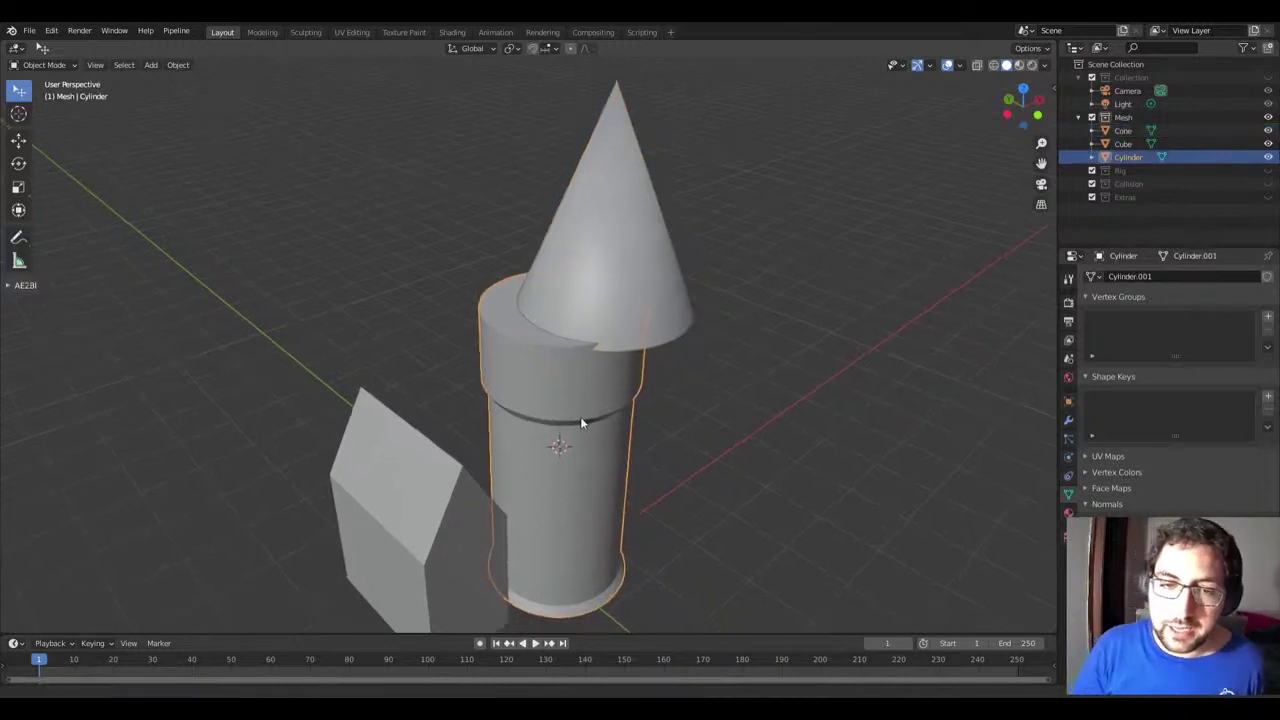
{"action": "left_click", "coordinate": [608, 318]}
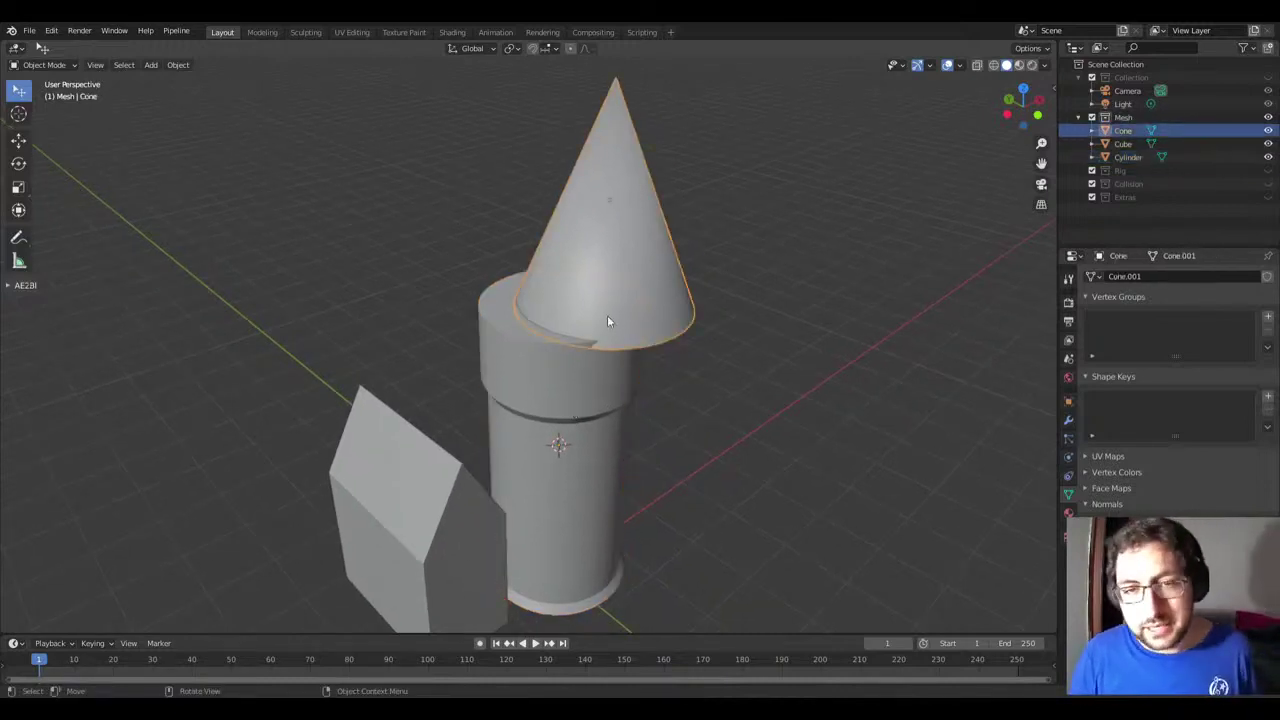
{"action": "key", "text": "shift+s"}
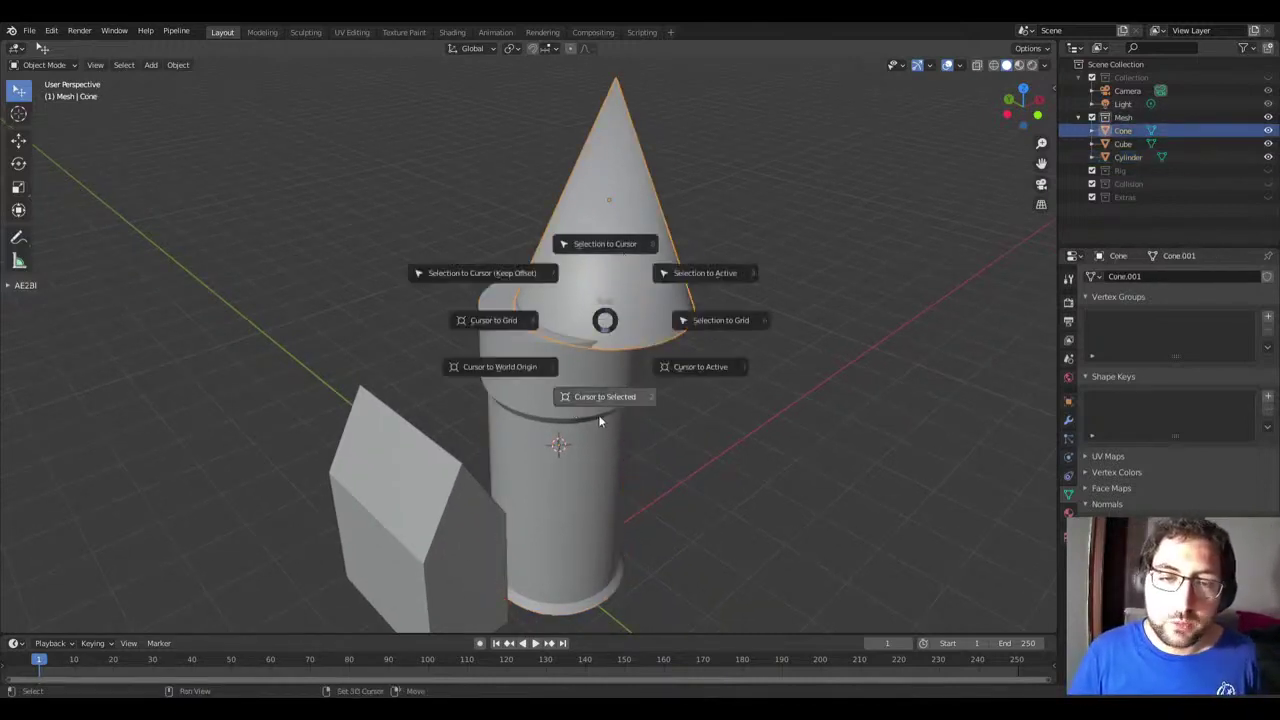
{"action": "left_click", "coordinate": [615, 249]}
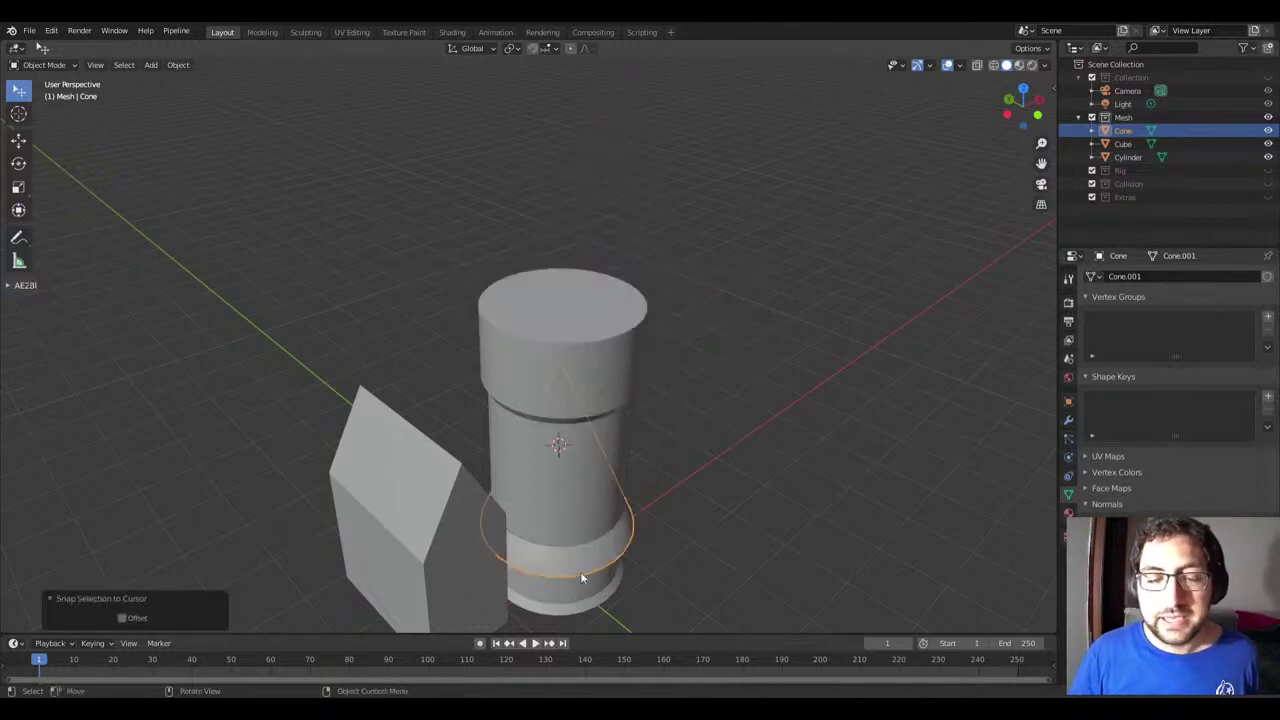
Step: Raise the cone along Z until it sits on top of the cylinder again
{"action": "key", "text": "g"}
{"action": "key", "text": "z"}
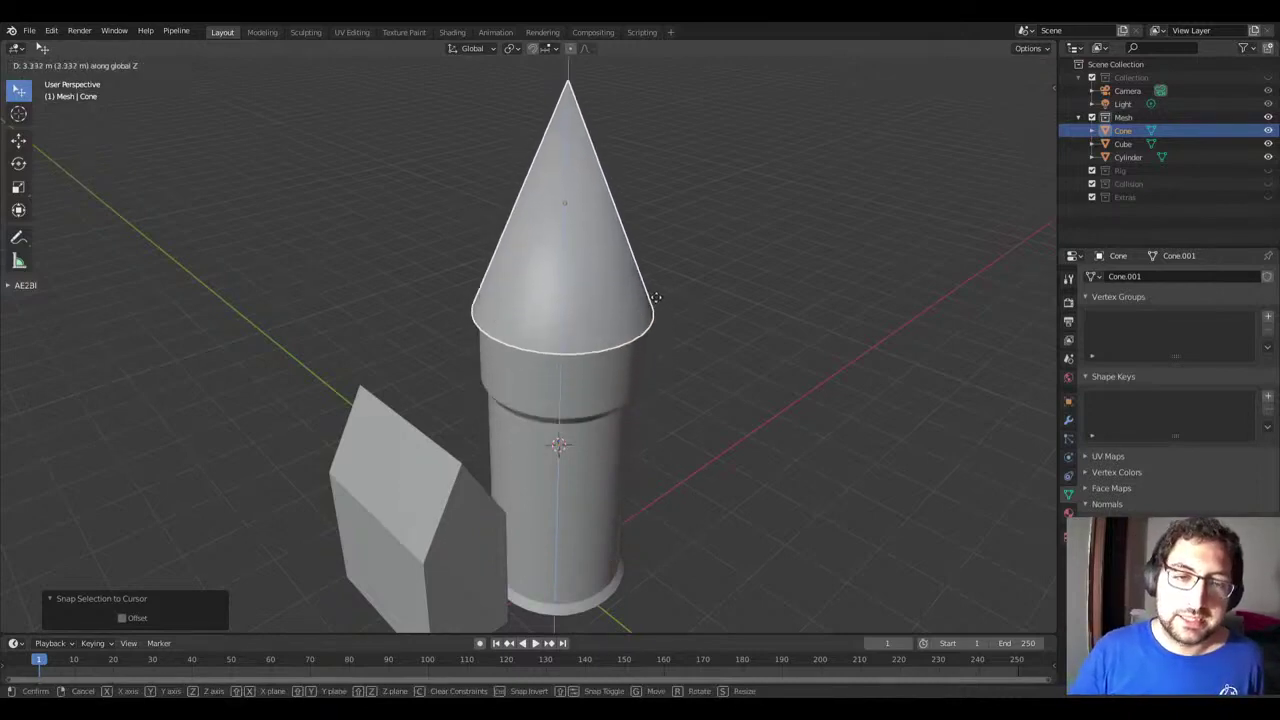
{"action": "left_click", "coordinate": [658, 341]}
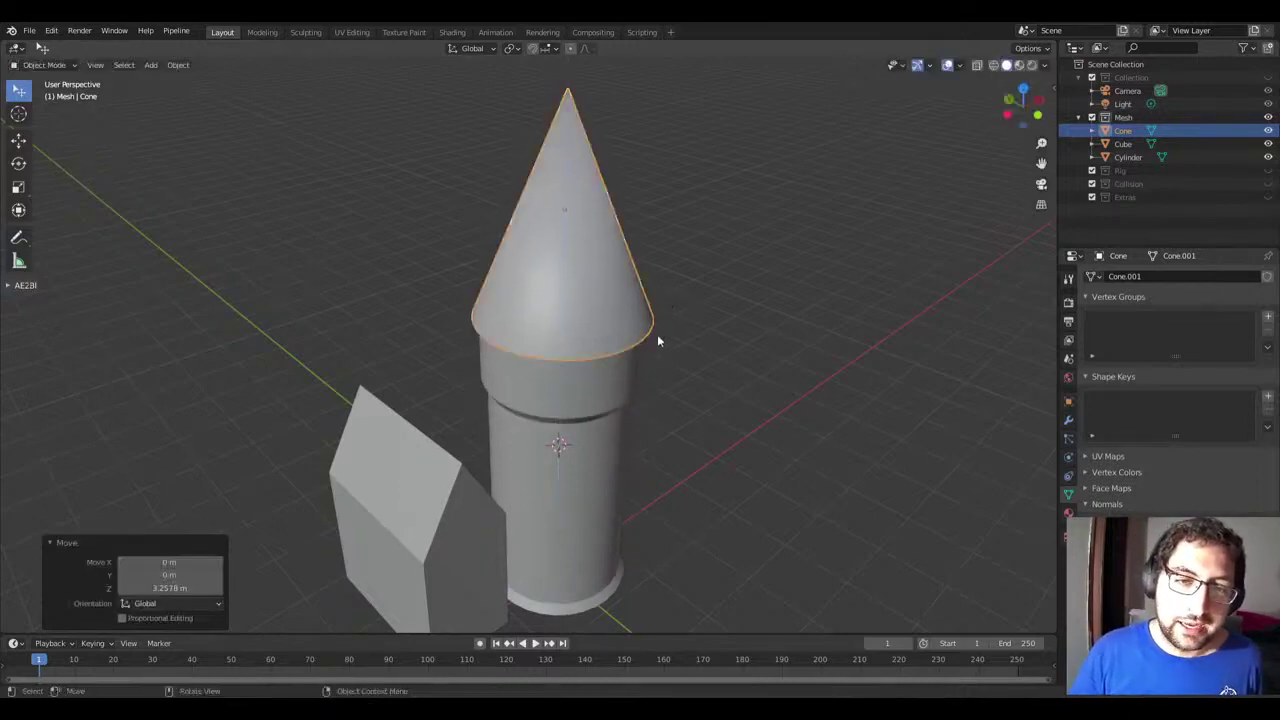
{"action": "middle_click_drag", "start_coordinate": [657, 341], "coordinate": [634, 269]}
{"action": "scroll", "coordinate": [634, 401], "scroll_direction": "down", "scroll_amount": 3}
{"action": "middle_click_drag", "start_coordinate": [624, 375], "coordinate": [621, 420]}
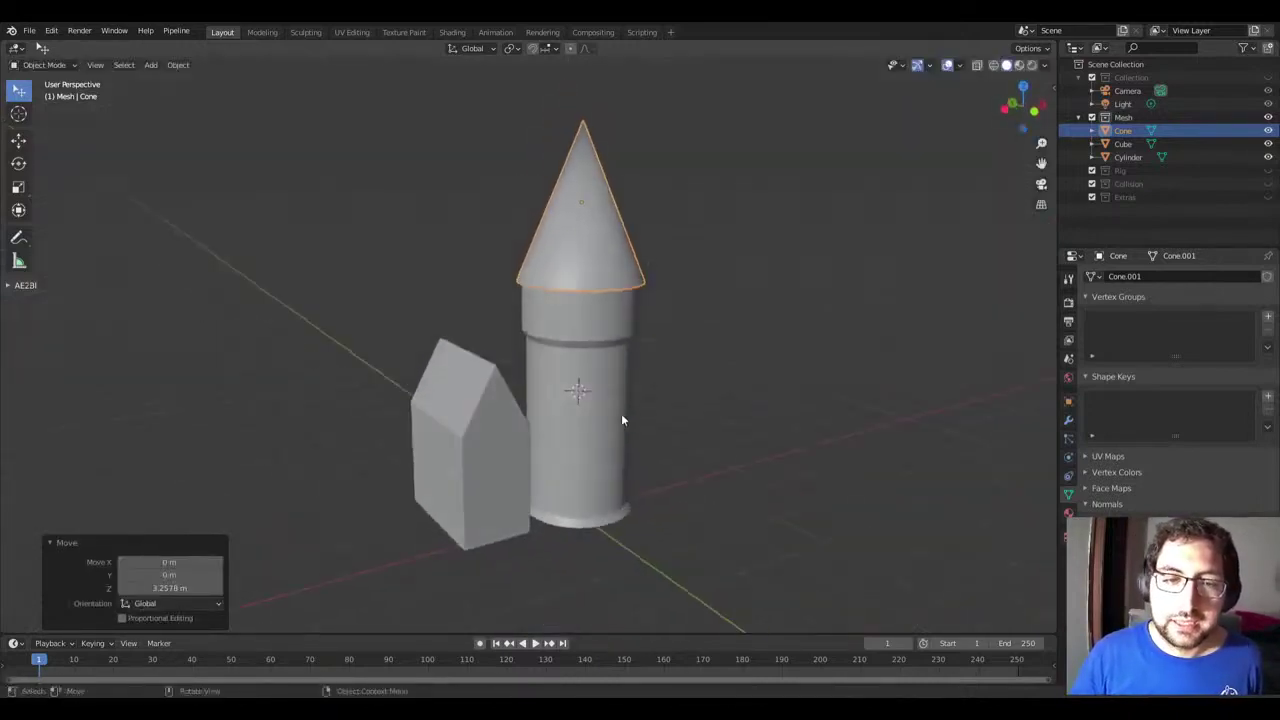
{"action": "scroll", "coordinate": [568, 404], "scroll_direction": "up", "scroll_amount": 3}
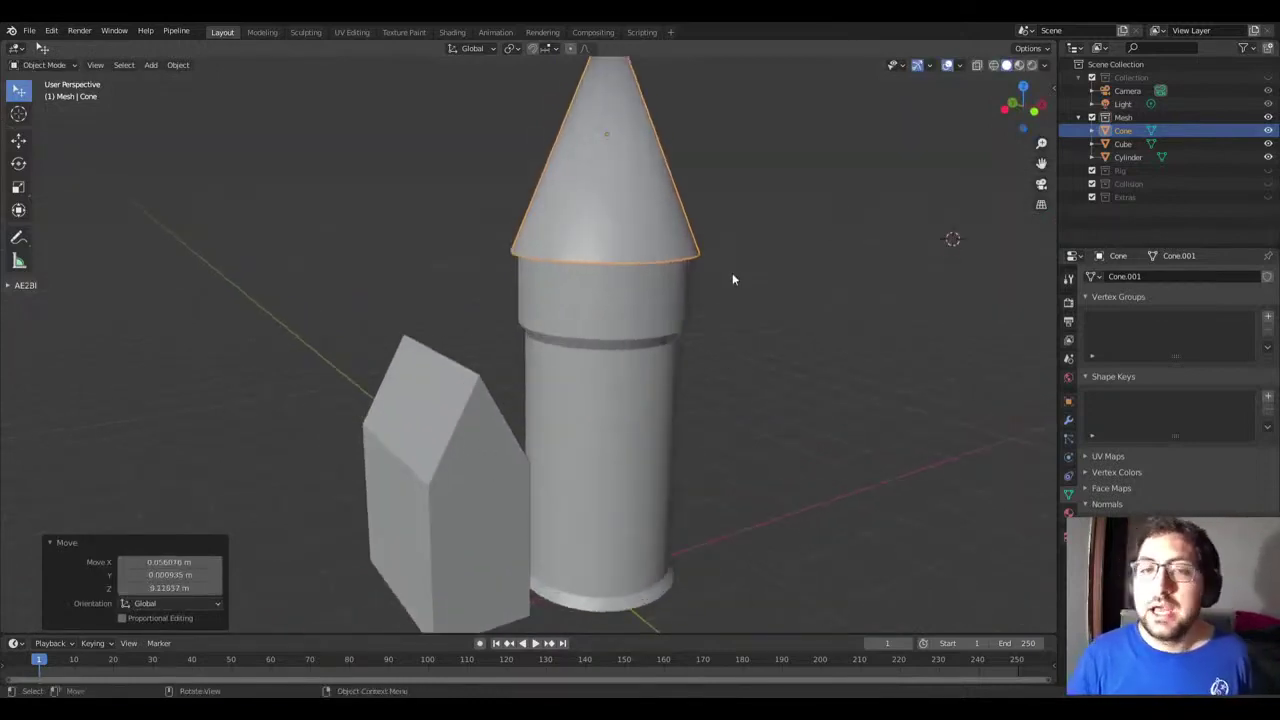
Step: Move the 3D cursor off to the right of the cone
{"action": "right_click", "coordinate": [718, 213], "text": "shift"}
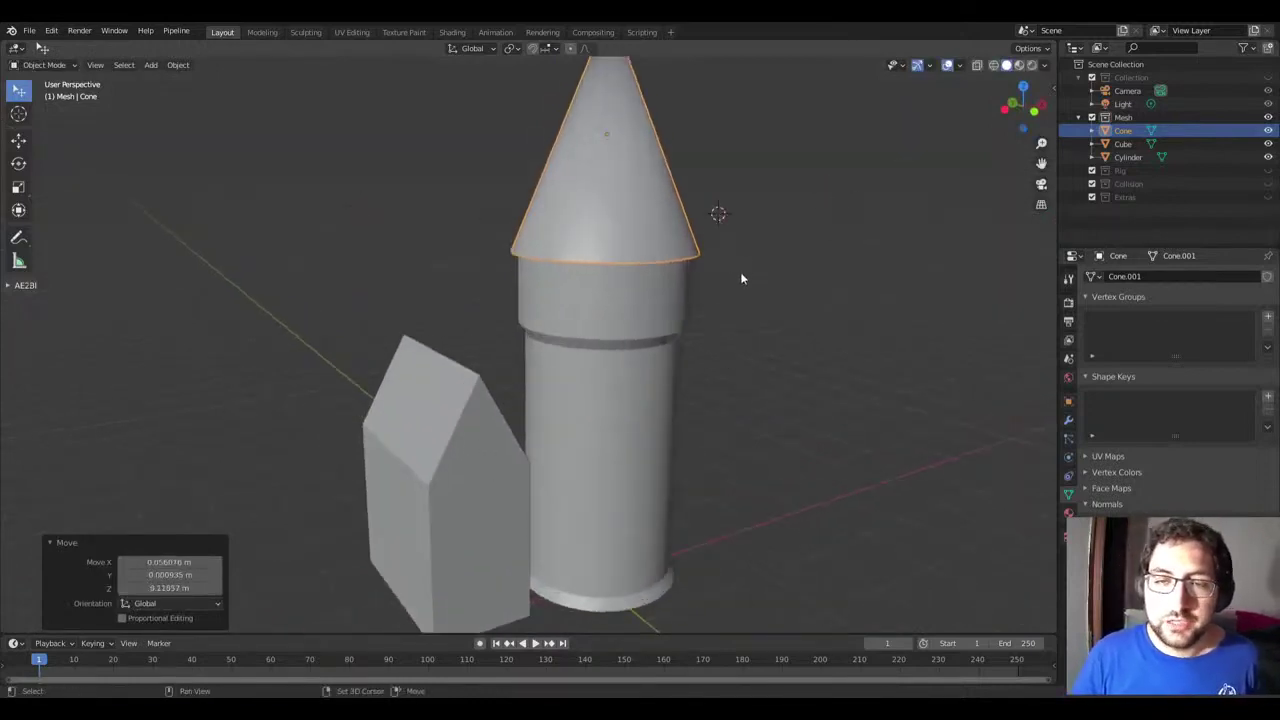
{"action": "right_click_drag", "start_coordinate": [795, 263], "coordinate": [864, 243], "text": "shift"}
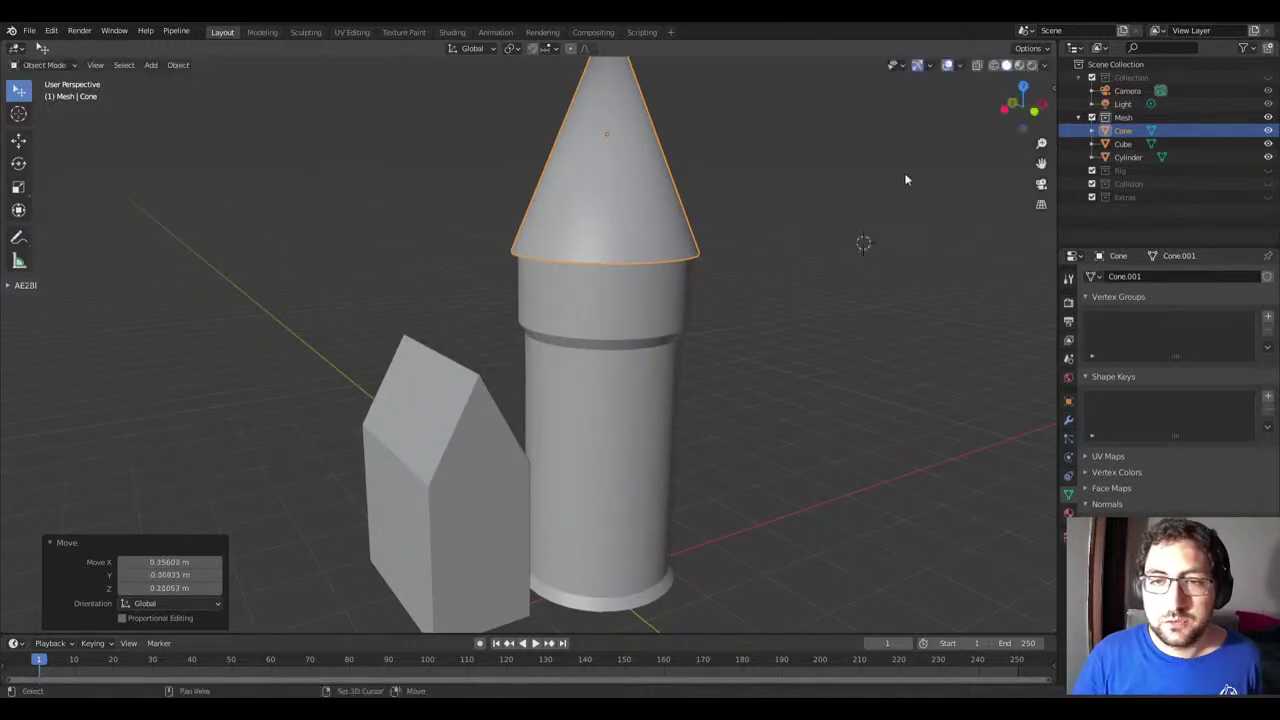
{"action": "mouse_move", "coordinate": [609, 232]}
{"action": "middle_mouse_down"}
{"action": "mouse_move", "coordinate": [741, 313]}
{"action": "mouse_move", "coordinate": [632, 263]}
{"action": "mouse_move", "coordinate": [582, 207]}
{"action": "mouse_move", "coordinate": [512, 337]}
{"action": "mouse_move", "coordinate": [737, 281]}
{"action": "mouse_move", "coordinate": [591, 311]}
{"action": "middle_mouse_up"}
{"action": "mouse_move", "coordinate": [852, 210]}
{"action": "middle_mouse_down"}
{"action": "mouse_move", "coordinate": [791, 229]}
{"action": "mouse_move", "coordinate": [740, 224]}
{"action": "middle_mouse_up"}
{"action": "scroll", "coordinate": [676, 367], "scroll_direction": "down", "scroll_amount": 3}
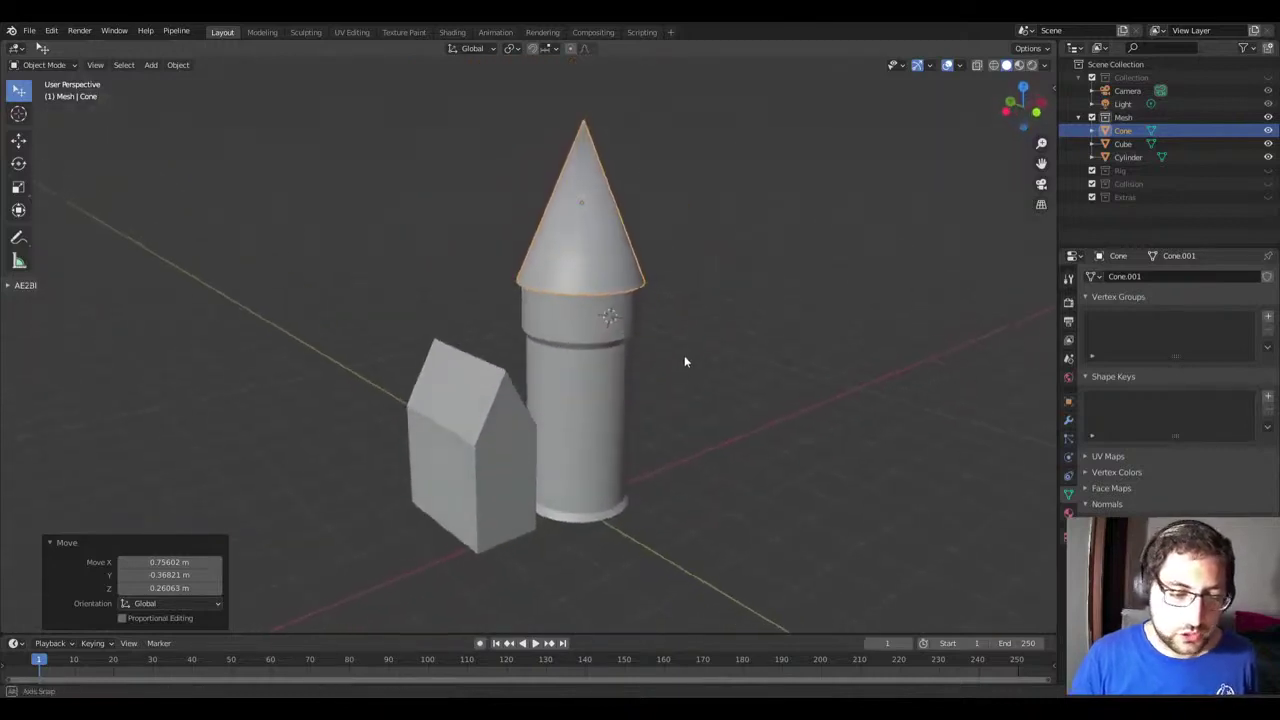
{"action": "middle_click_drag", "start_coordinate": [684, 361], "coordinate": [684, 358]}
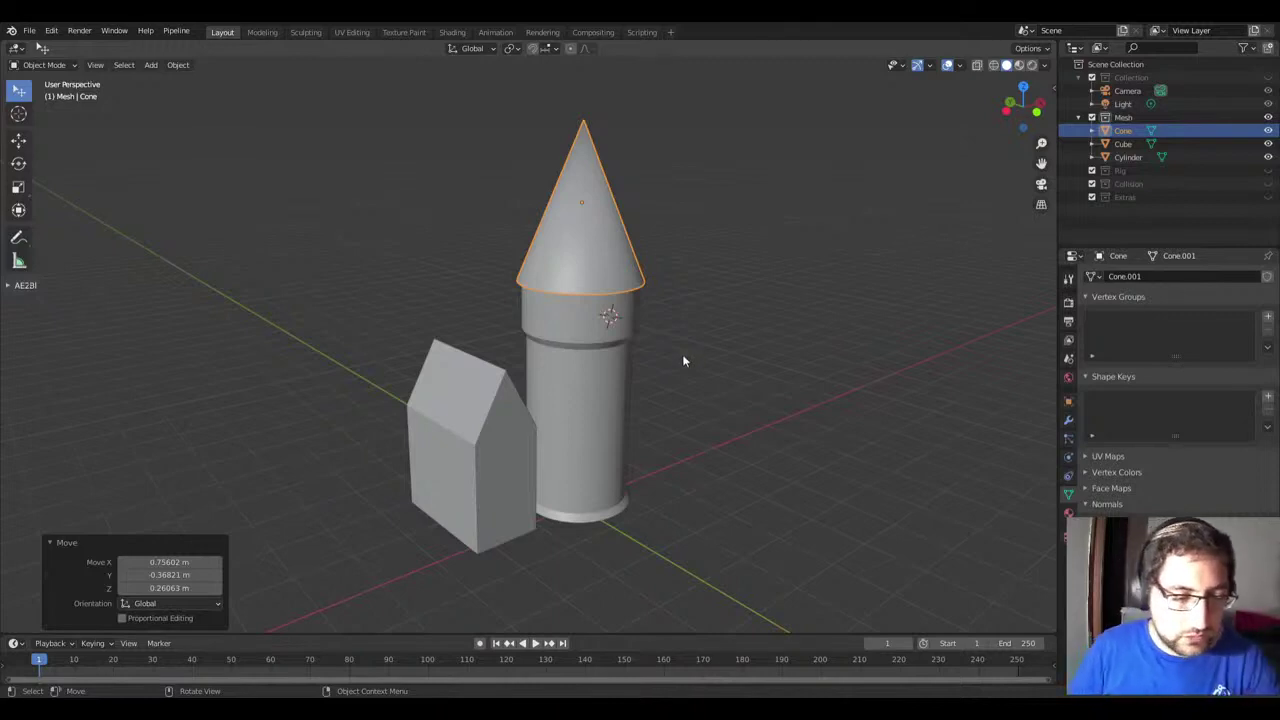
{"action": "mouse_move", "coordinate": [678, 350]}
{"action": "middle_mouse_down"}
{"action": "mouse_move", "coordinate": [579, 333]}
{"action": "mouse_move", "coordinate": [543, 379]}
{"action": "middle_mouse_up"}
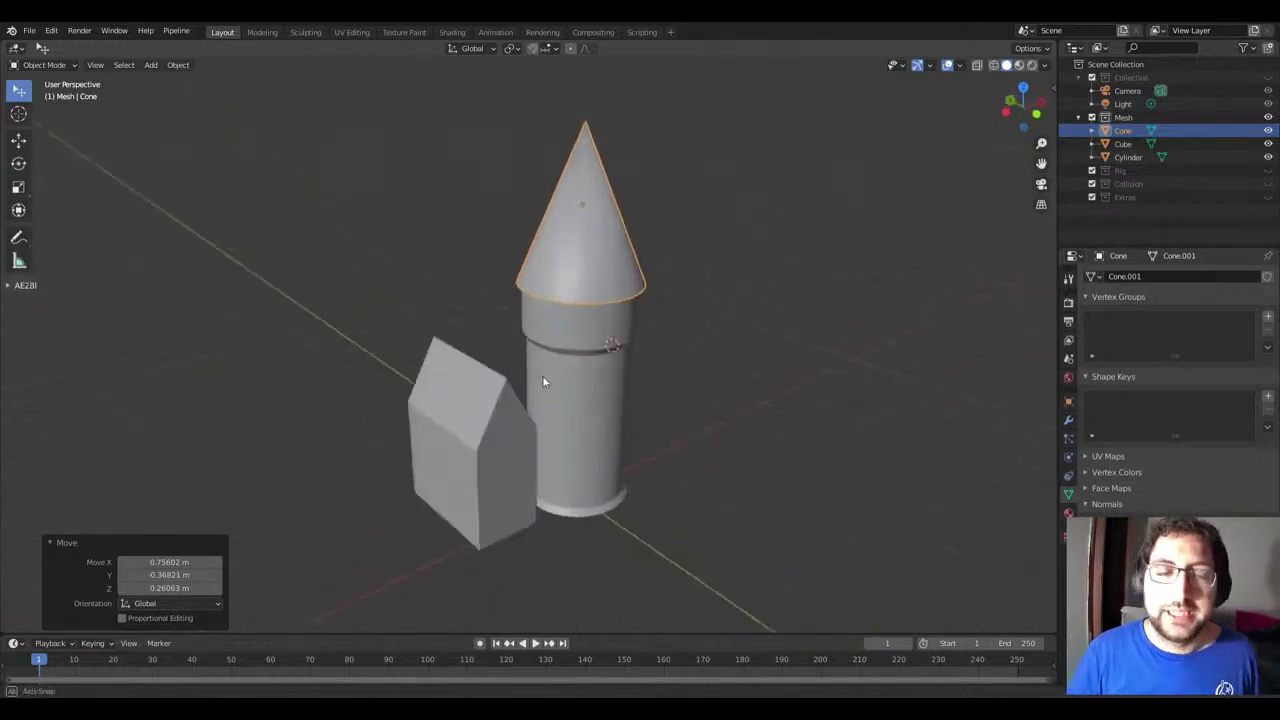
Step: Select the house-shaped cube and enter Edit Mode with face selection, trying an inset then cancelling
{"action": "left_click", "coordinate": [452, 411]}
{"action": "key", "text": "Tab"}
{"action": "key", "text": "KP_Decimal"}
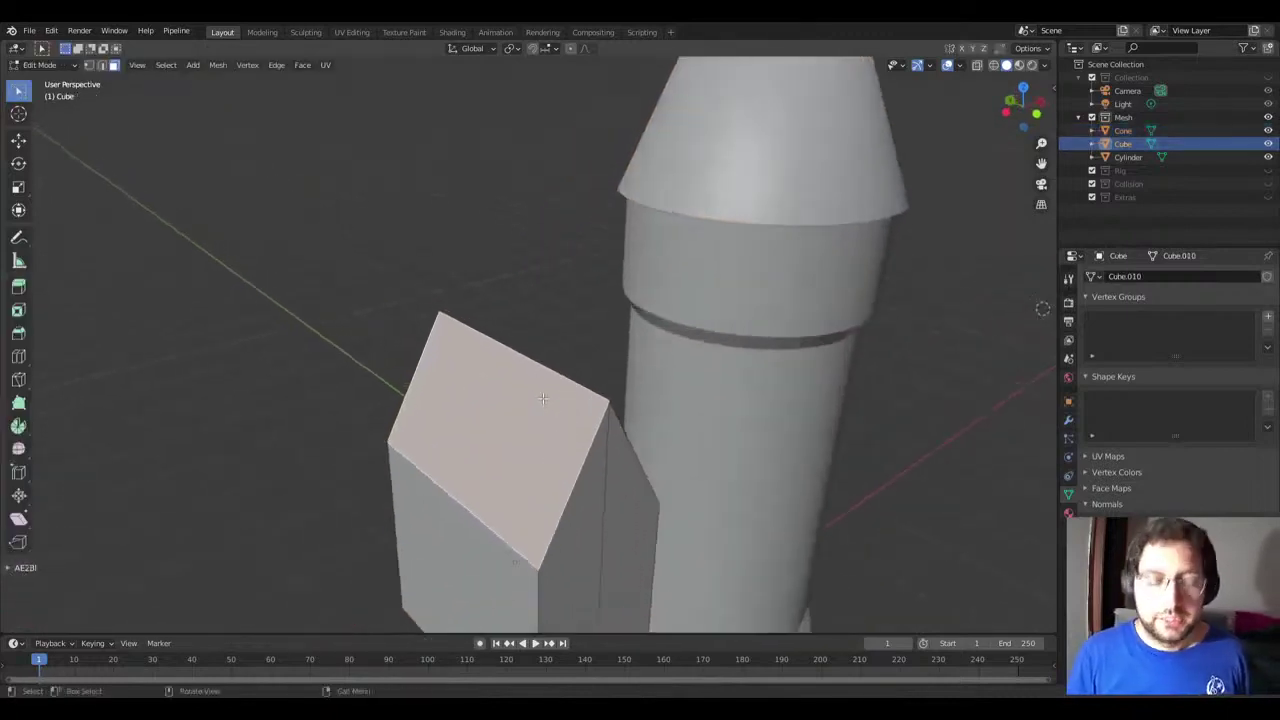
{"action": "key", "text": "i"}
{"action": "key", "text": "Escape"}
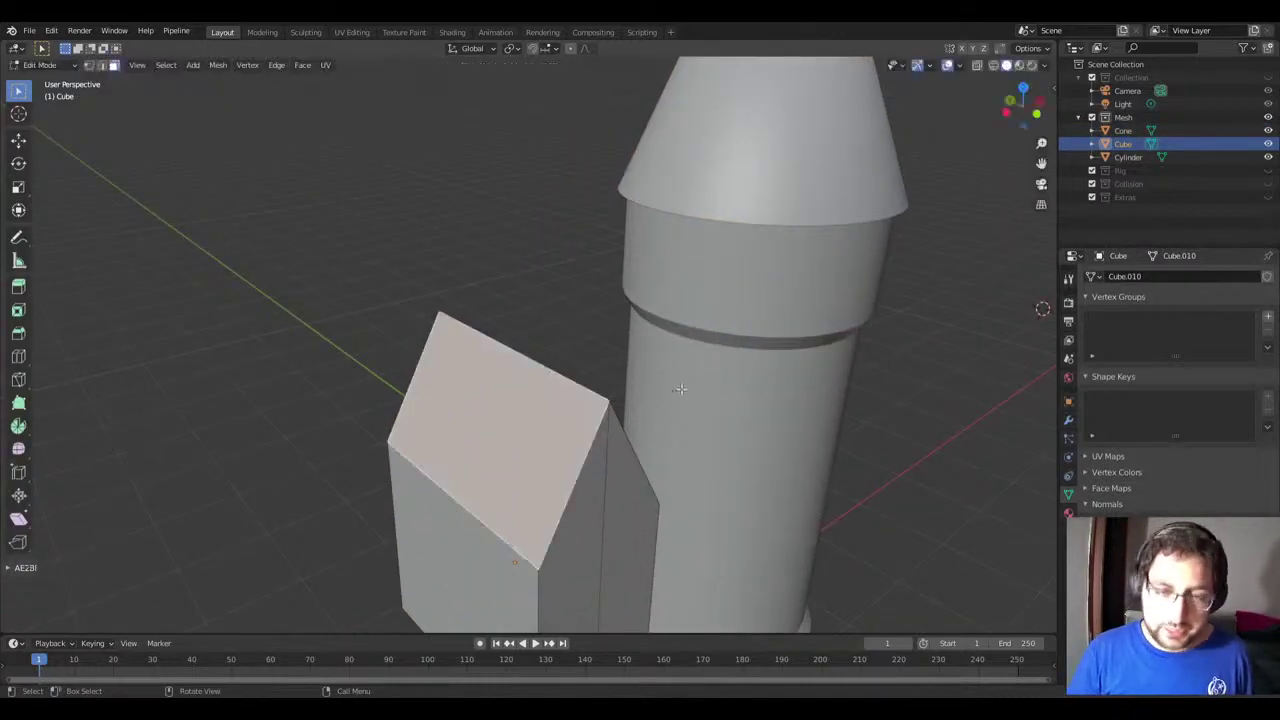
{"action": "mouse_move", "coordinate": [684, 390]}
{"action": "middle_mouse_down"}
{"action": "mouse_move", "coordinate": [662, 341]}
{"action": "mouse_move", "coordinate": [630, 470]}
{"action": "mouse_move", "coordinate": [589, 397]}
{"action": "middle_mouse_up"}
Step: Inset the two adjacent side faces, lower them along Z, and extrude them outward
{"action": "left_click", "coordinate": [630, 470]}
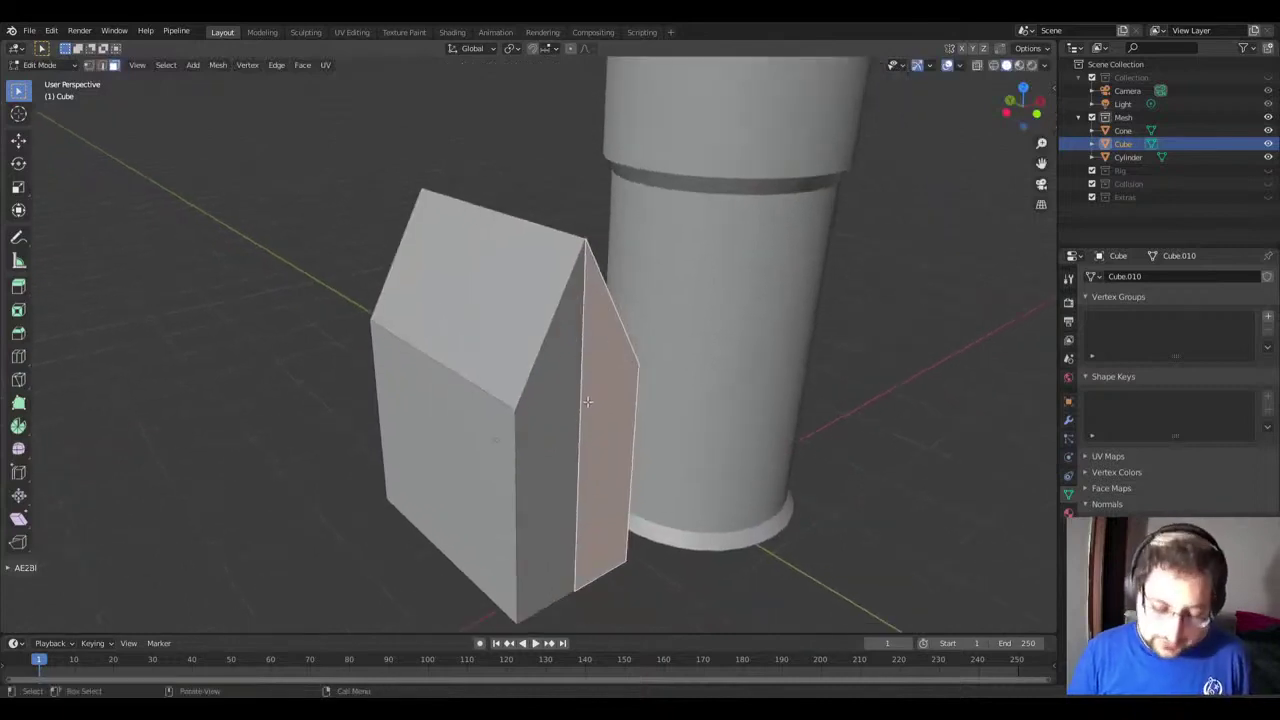
{"action": "left_click", "coordinate": [570, 430], "text": "shift"}
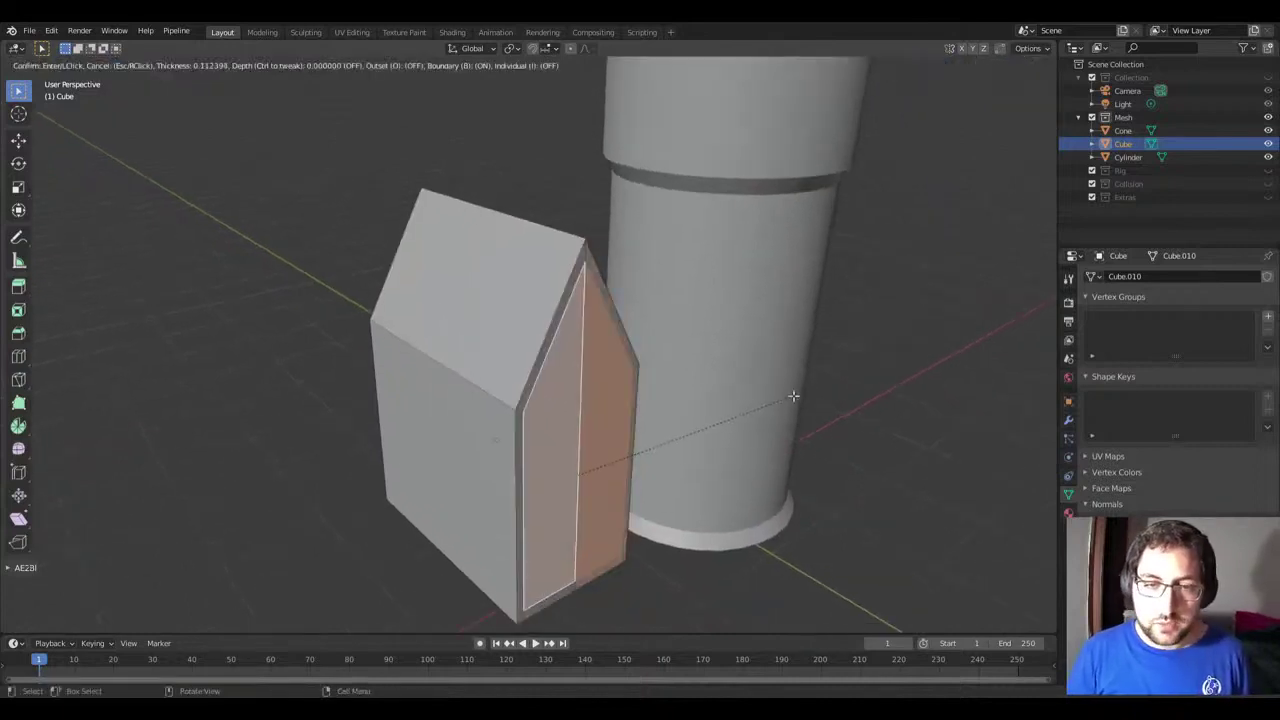
{"action": "key", "text": "i"}
{"action": "left_click", "coordinate": [760, 409]}
{"action": "key", "text": "g"}
{"action": "key", "text": "z"}
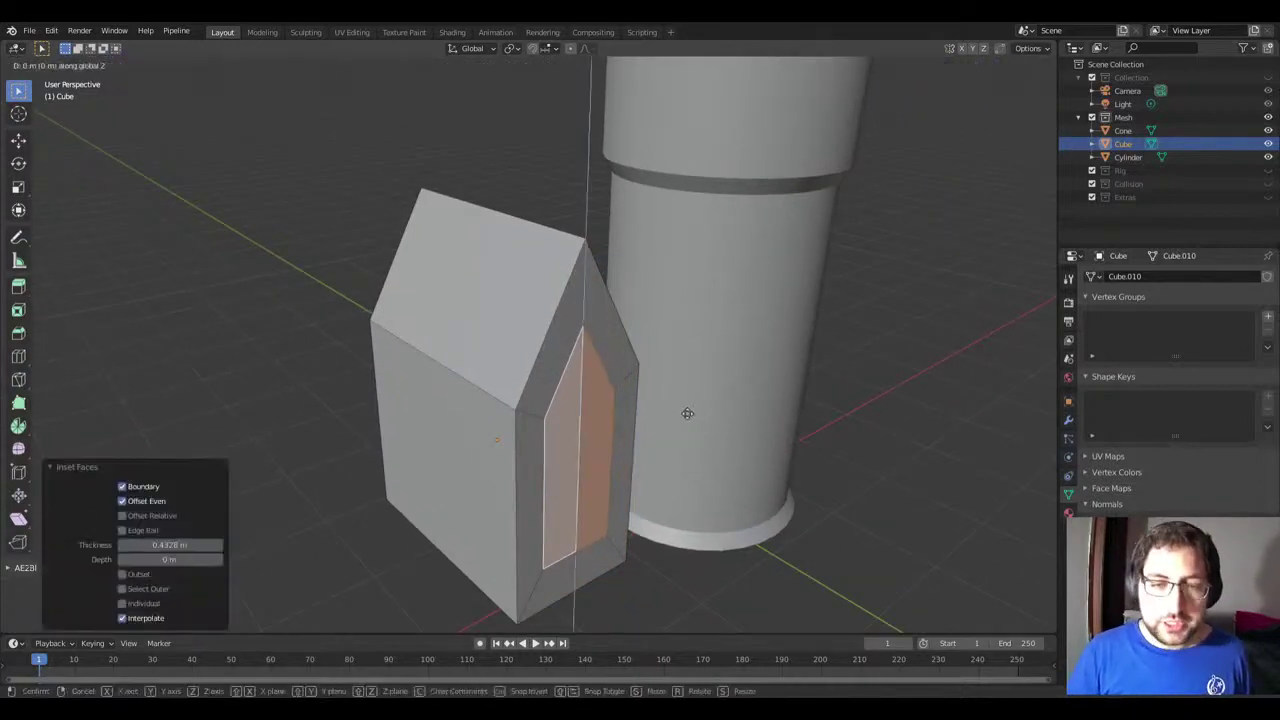
{"action": "left_click", "coordinate": [712, 455]}
{"action": "key", "text": "e"}
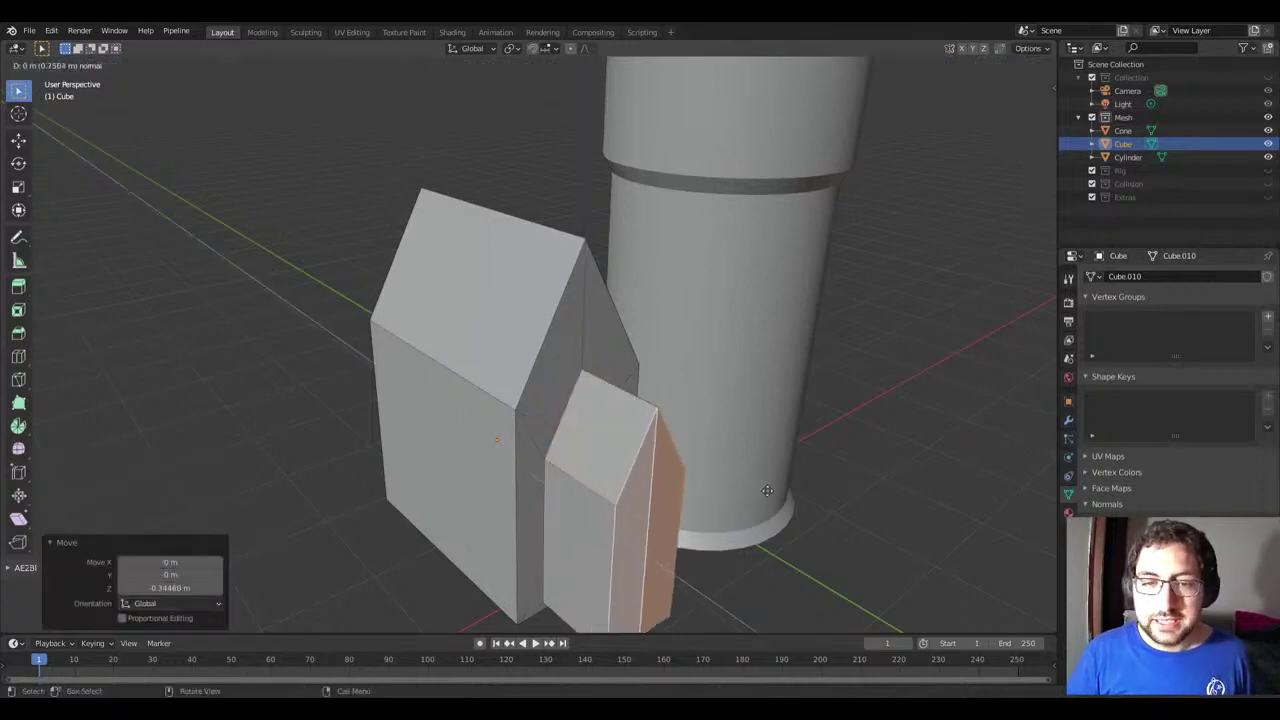
{"action": "left_click", "coordinate": [767, 491]}
Step: Return to Object Mode, select every object and delete them all
{"action": "key", "text": "Tab"}
{"action": "mouse_move", "coordinate": [767, 491]}
{"action": "middle_mouse_down"}
{"action": "mouse_move", "coordinate": [694, 414]}
{"action": "mouse_move", "coordinate": [494, 386]}
{"action": "mouse_move", "coordinate": [660, 351]}
{"action": "middle_mouse_up"}
{"action": "key", "text": "a"}
{"action": "key", "text": "Delete"}
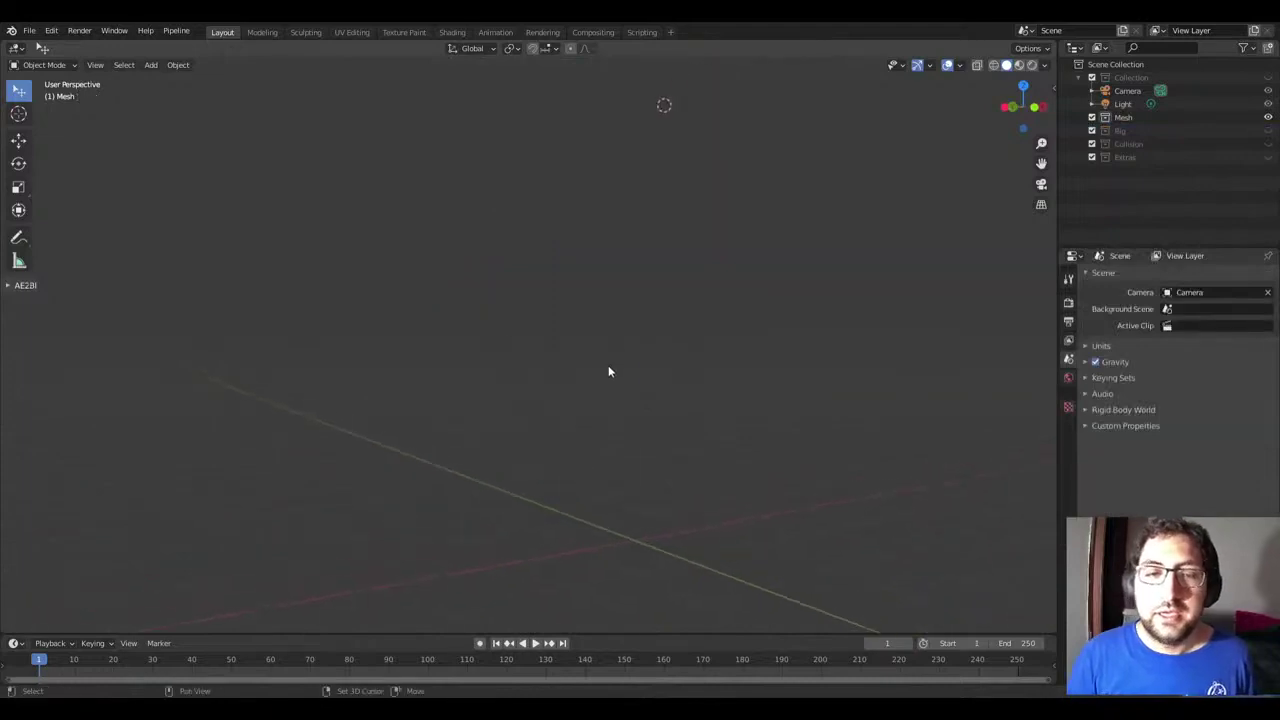
Step: Add a UV sphere, duplicate it once, then delete the extra copy
{"action": "key", "text": "shift+a"}
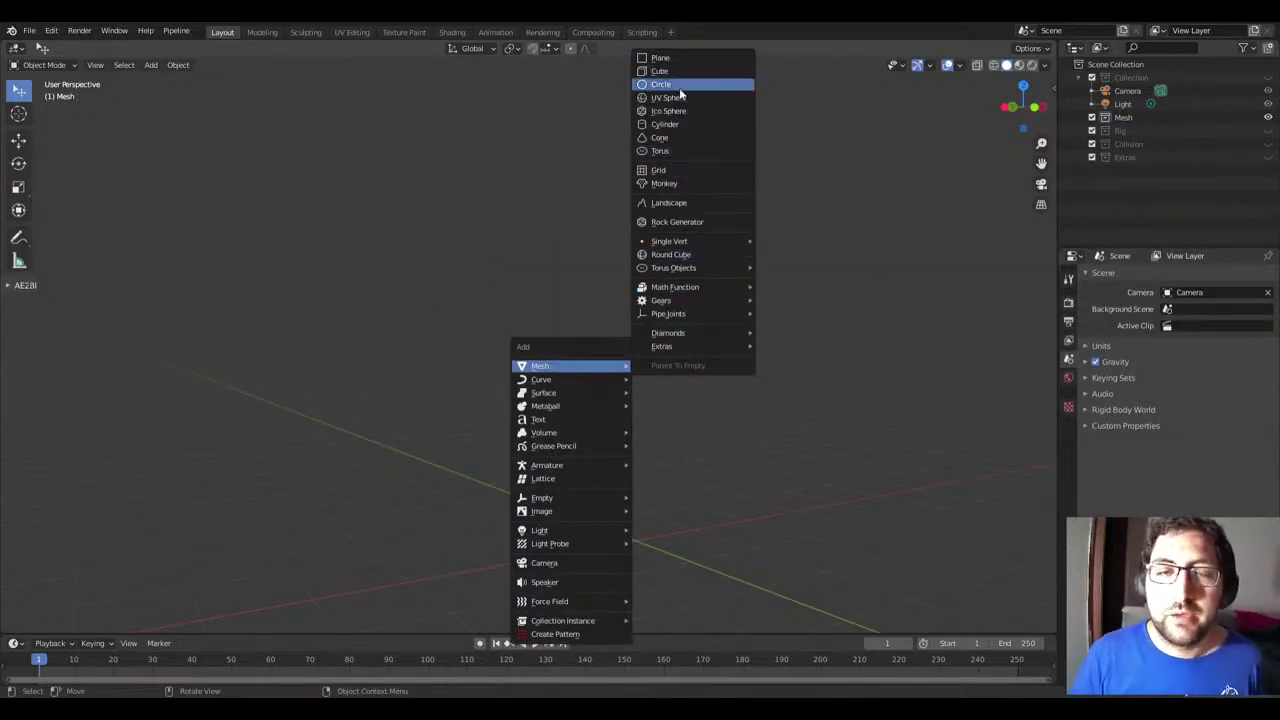
{"action": "left_click", "coordinate": [670, 97]}
{"action": "middle_click_drag", "start_coordinate": [673, 114], "coordinate": [665, 145]}
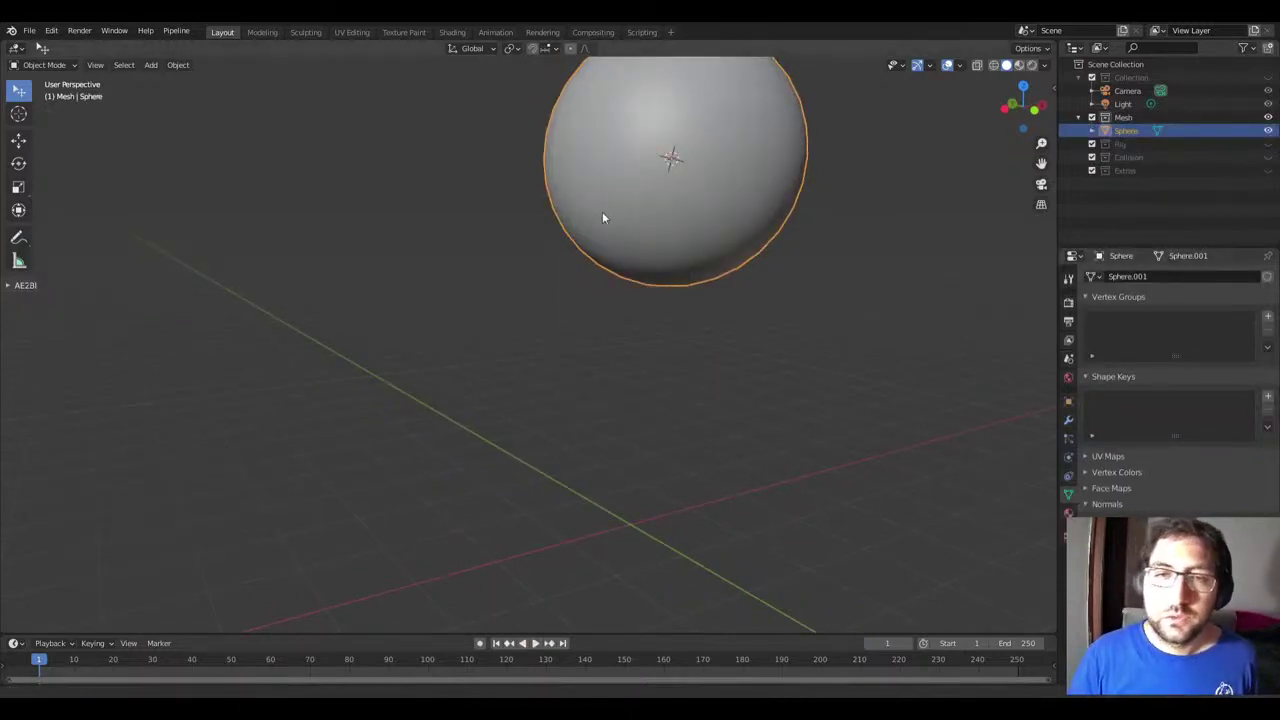
{"action": "scroll", "coordinate": [781, 196], "scroll_direction": "down", "scroll_amount": 5}
{"action": "key", "text": "shift+d"}
{"action": "left_click", "coordinate": [814, 108]}
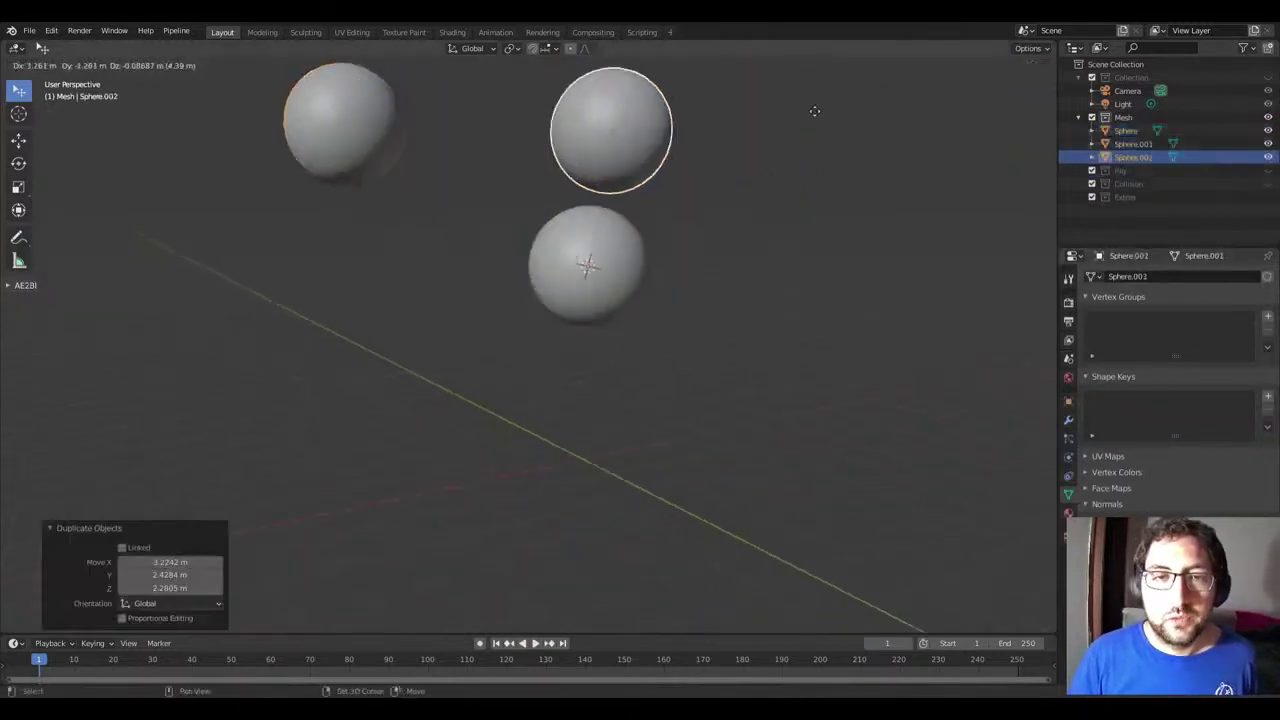
{"action": "left_click", "coordinate": [400, 160], "text": "shift"}
{"action": "key", "text": "Delete"}
Step: Duplicate the original sphere, placing one copy to its left and another above
{"action": "left_click", "coordinate": [620, 237]}
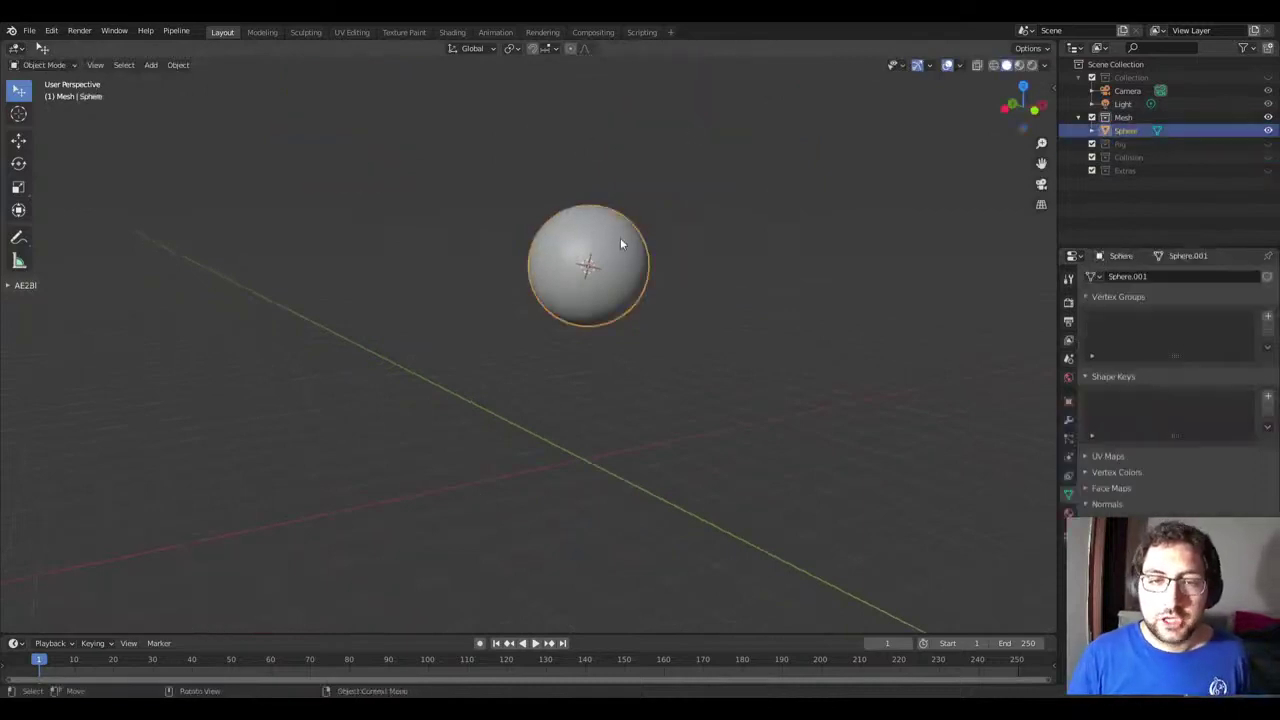
{"action": "middle_click_drag", "start_coordinate": [620, 237], "coordinate": [616, 279]}
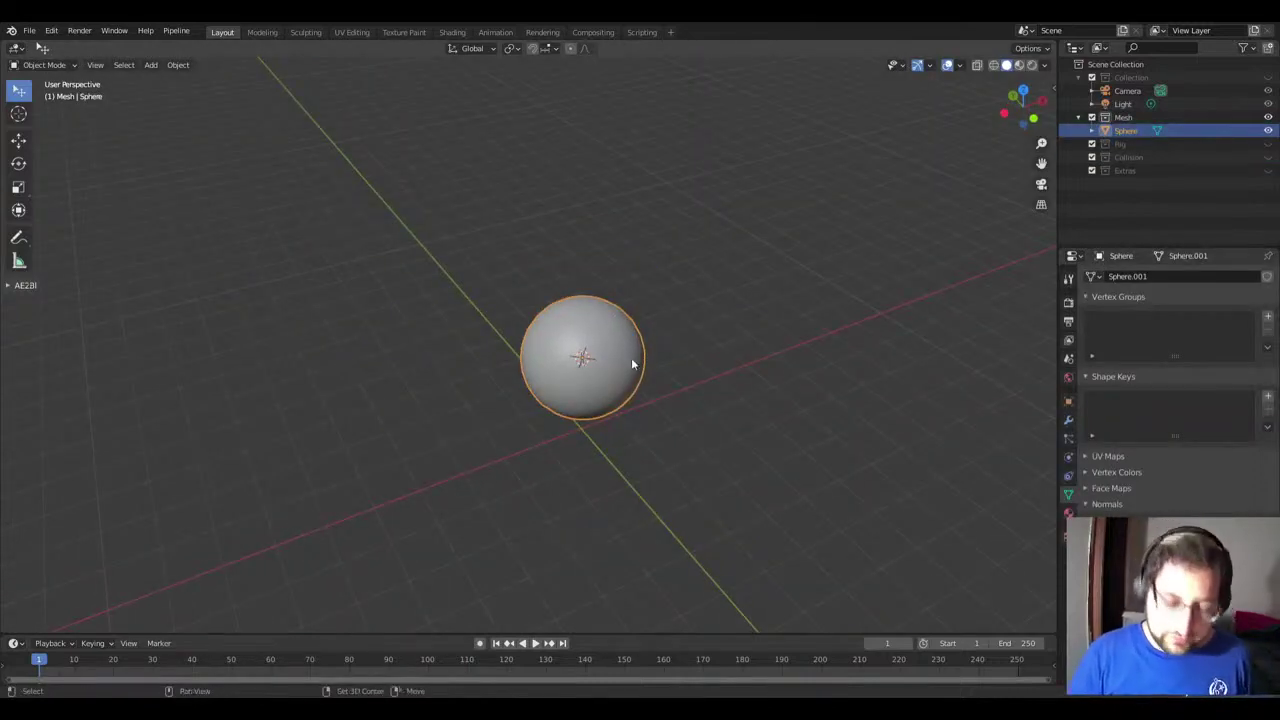
{"action": "key", "text": "shift+d"}
{"action": "left_click", "coordinate": [373, 318]}
{"action": "key", "text": "shift+d"}
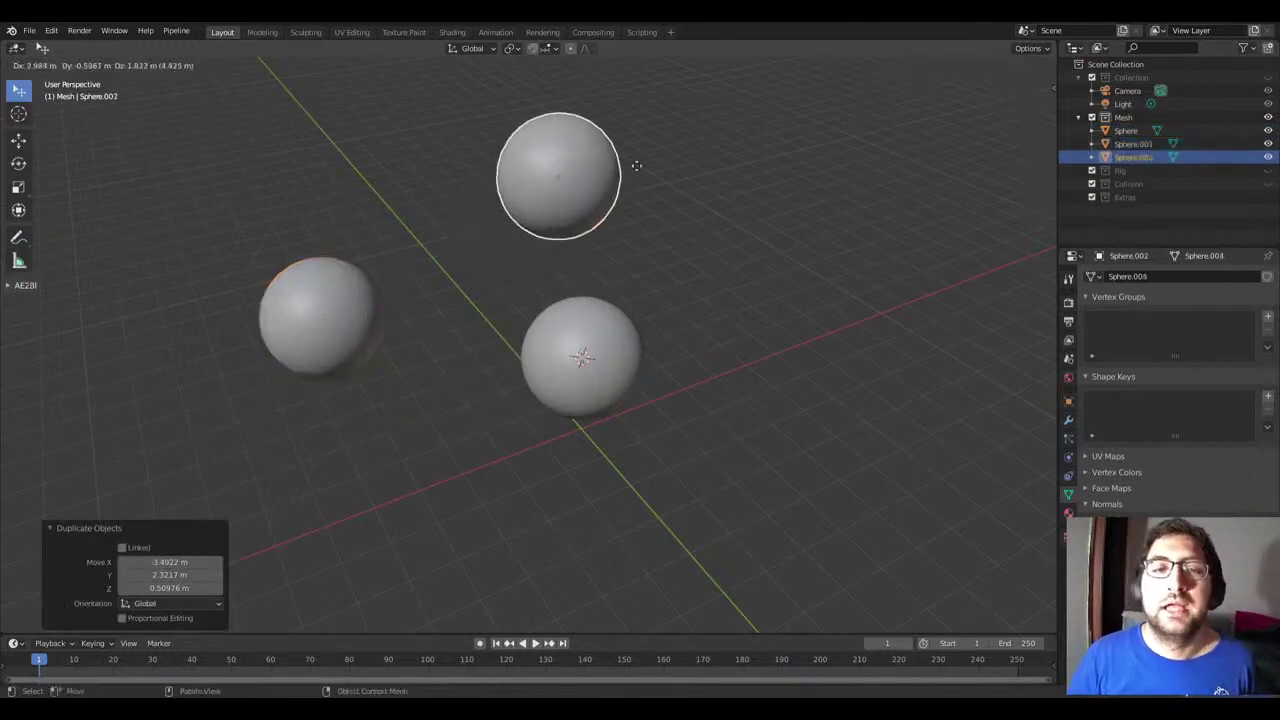
{"action": "left_click", "coordinate": [636, 165]}
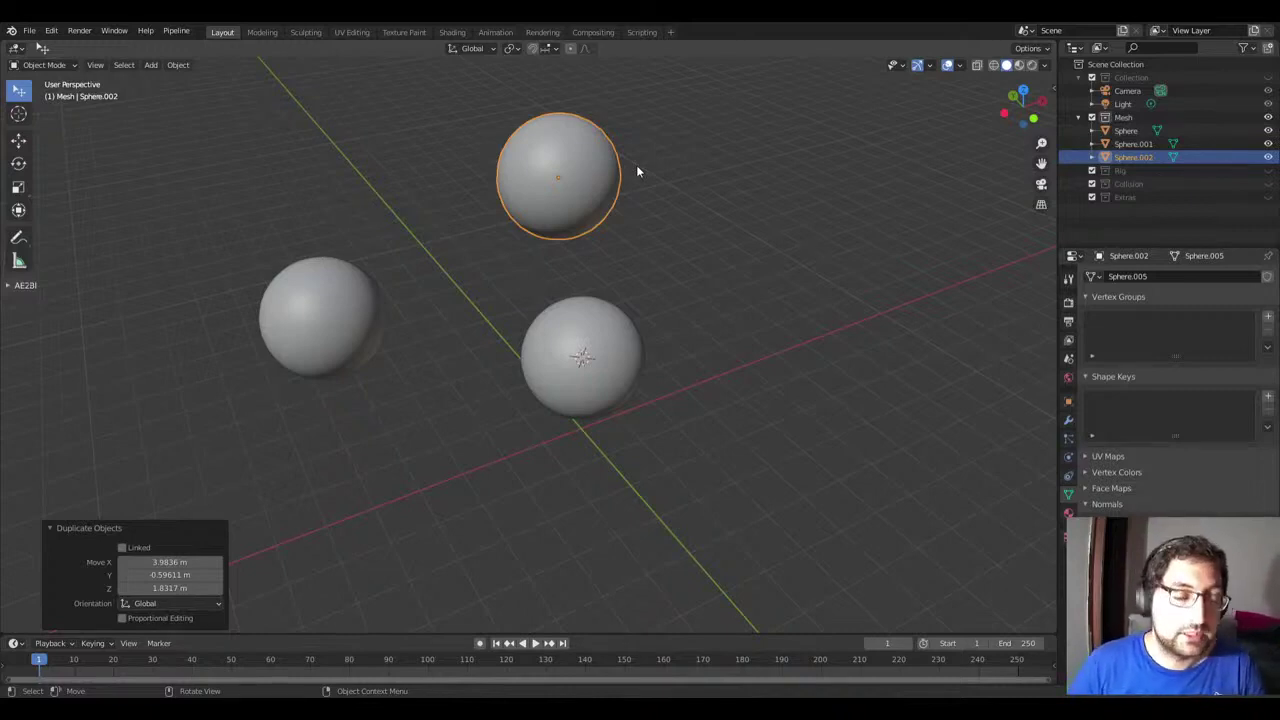
Step: Delete the top sphere, then duplicate the left sphere and move the copy upward
{"action": "key", "text": "x"}
{"action": "left_click", "coordinate": [636, 168]}
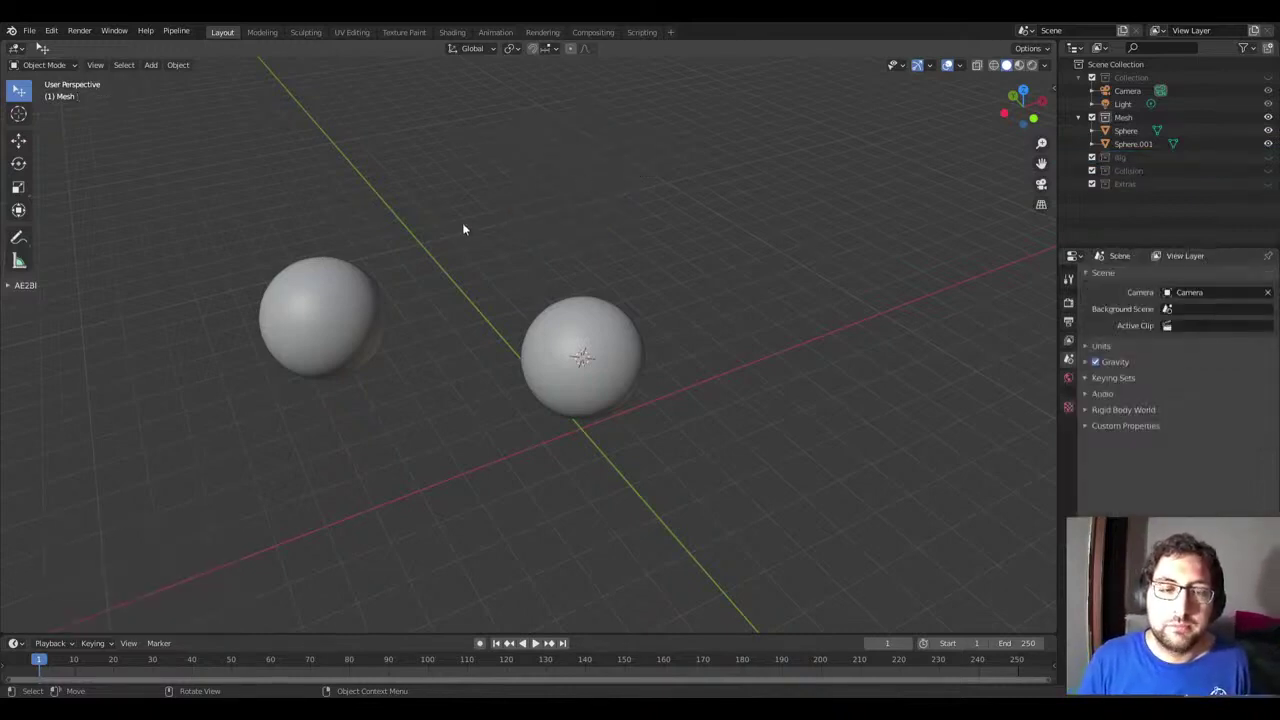
{"action": "left_click", "coordinate": [372, 334]}
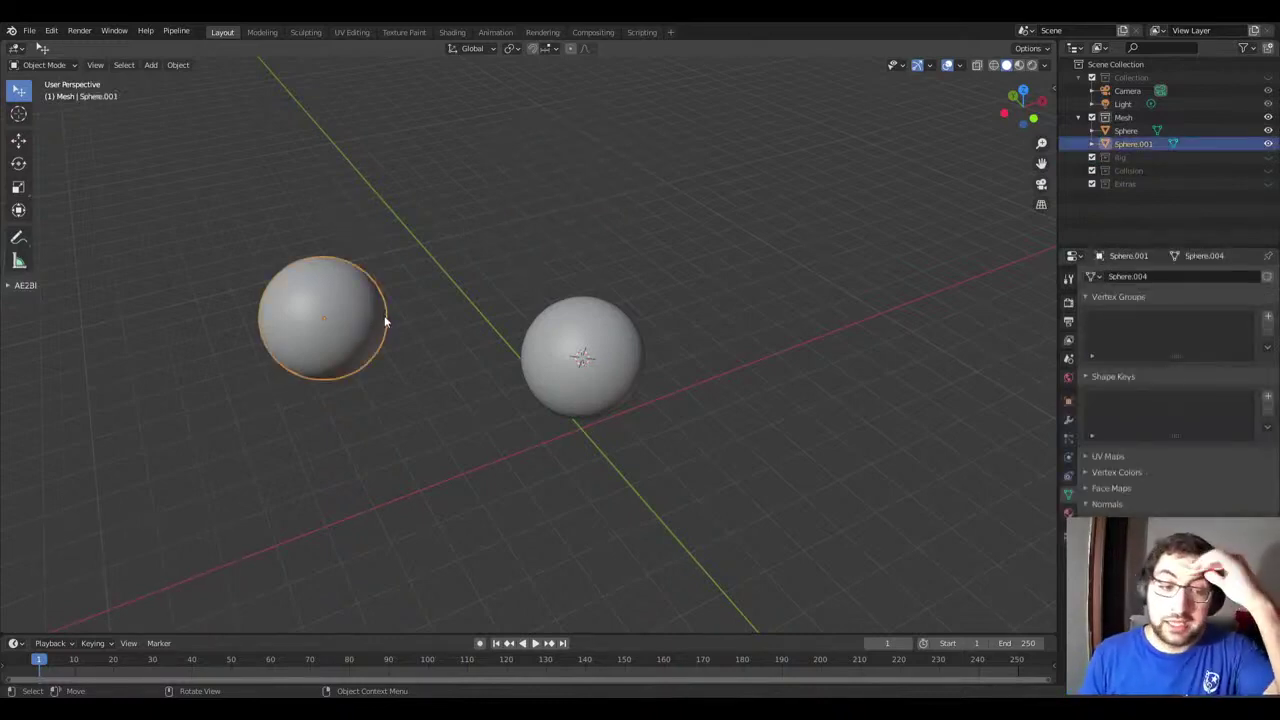
{"action": "key", "text": "shift+d"}
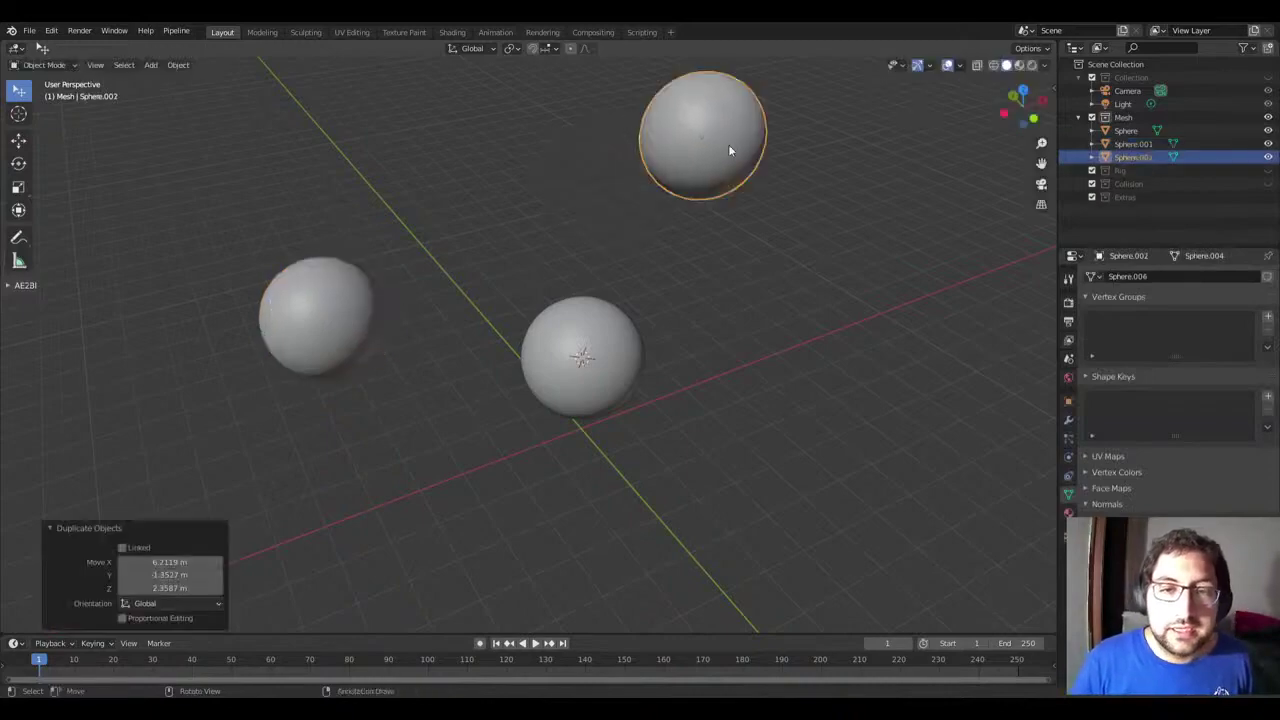
{"action": "middle_click_drag", "start_coordinate": [728, 144], "coordinate": [419, 185]}
Step: Place the raised sphere copy and duplicate two more spheres around the scene
{"action": "left_click", "coordinate": [521, 206]}
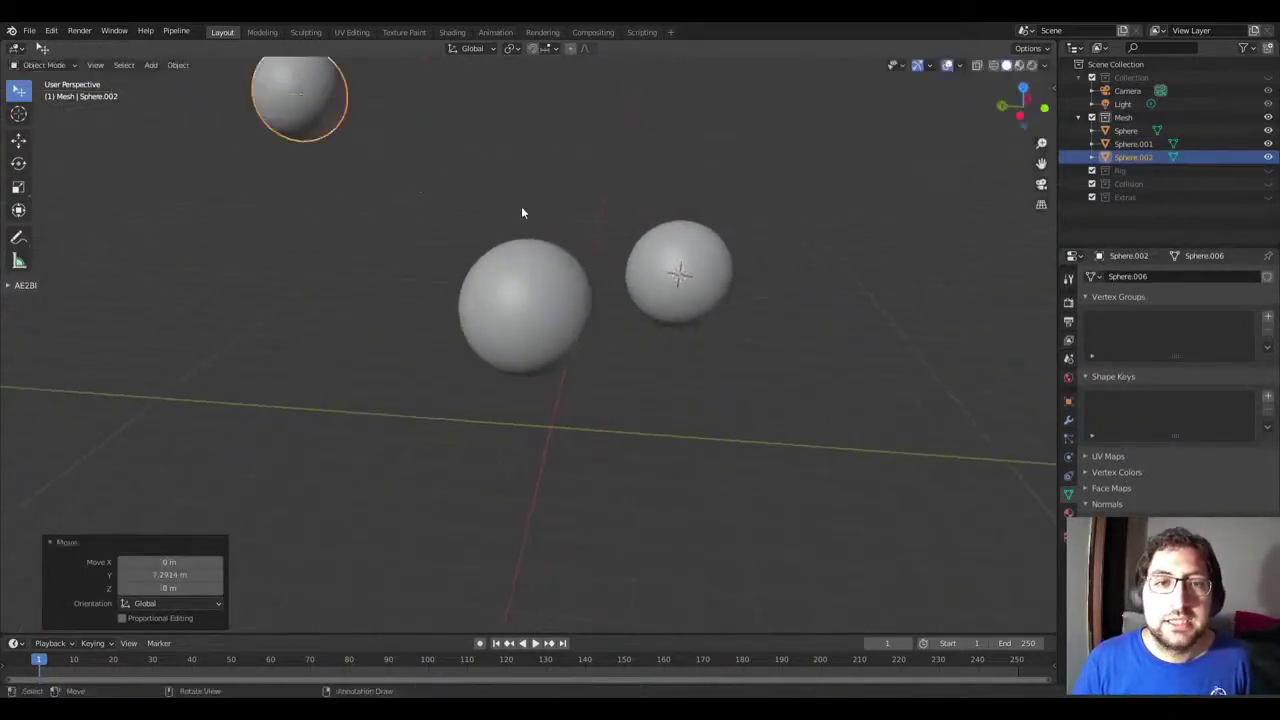
{"action": "scroll", "coordinate": [466, 226], "scroll_direction": "down", "scroll_amount": 2}
{"action": "key", "text": "shift+d"}
{"action": "left_click", "coordinate": [765, 158]}
{"action": "key", "text": "shift+d"}
{"action": "left_click", "coordinate": [546, 197]}
{"action": "mouse_move", "coordinate": [546, 197]}
{"action": "middle_mouse_down"}
{"action": "mouse_move", "coordinate": [316, 159]}
{"action": "mouse_move", "coordinate": [544, 234]}
{"action": "middle_mouse_up"}
Step: Select all the spheres, delete them, and add a new cube at the 3D cursor
{"action": "key", "text": "a"}
{"action": "key", "text": "x"}
{"action": "left_click", "coordinate": [693, 205]}
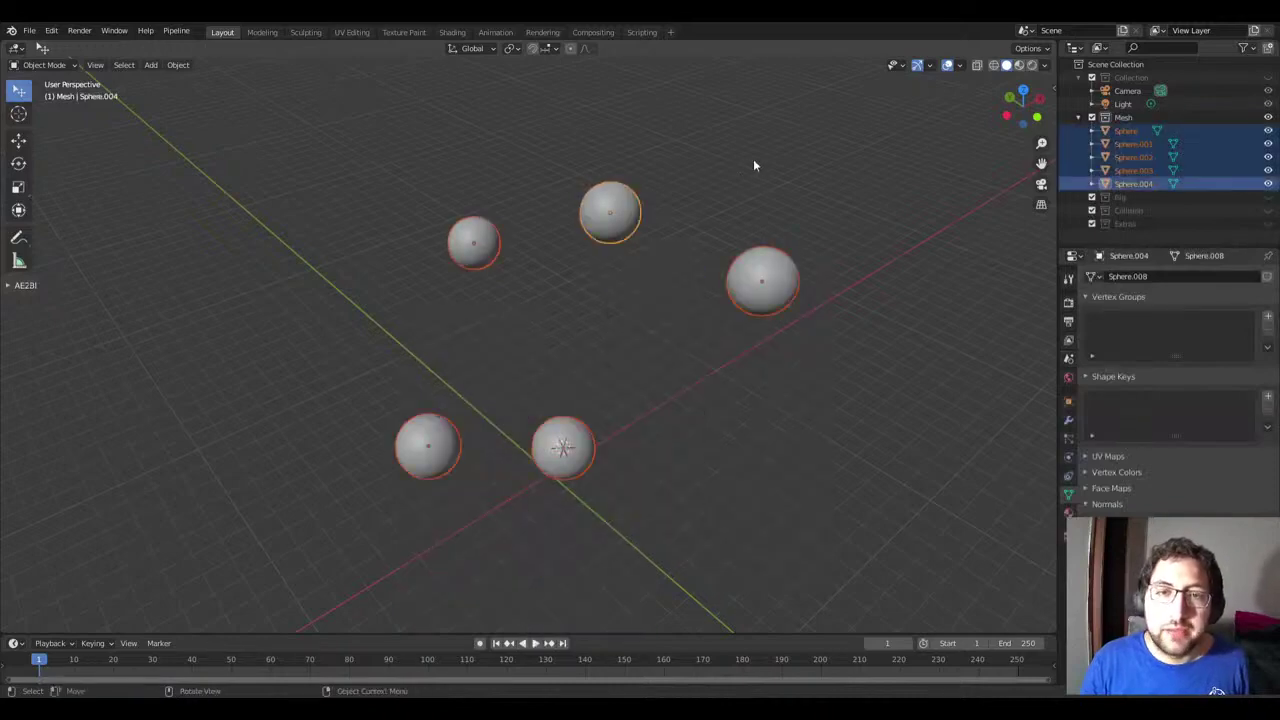
{"action": "key", "text": "Delete"}
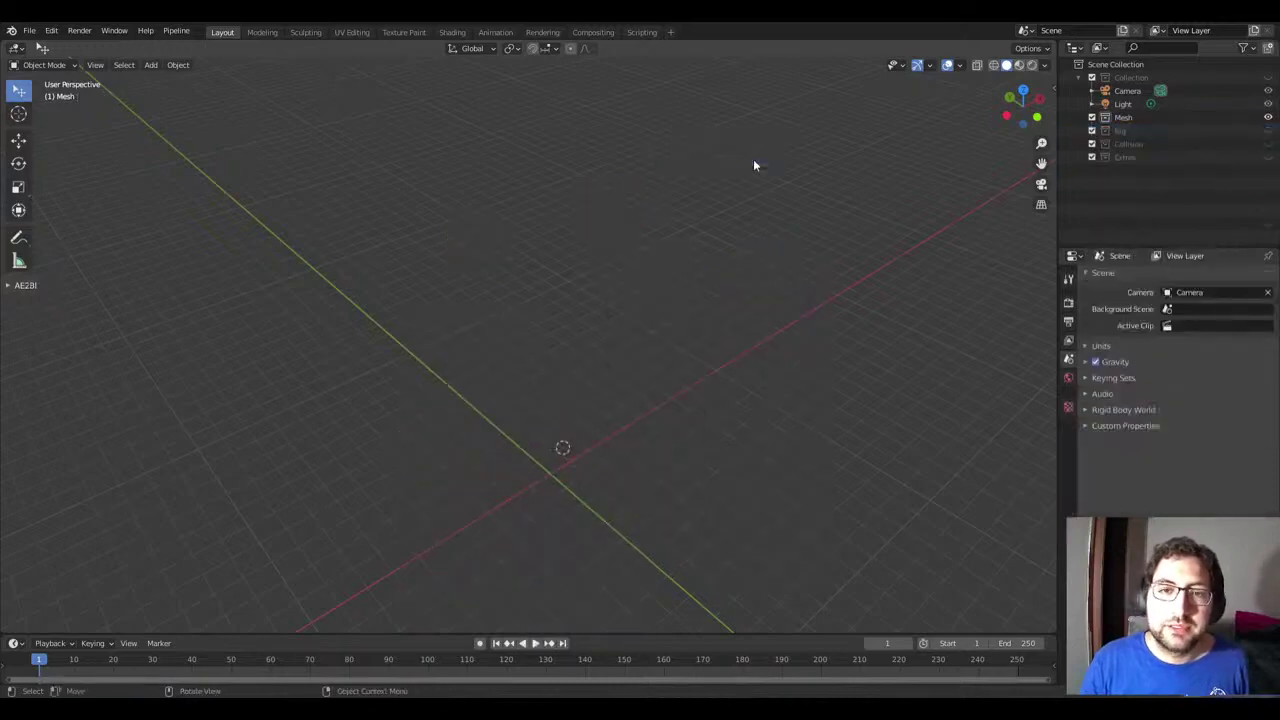
{"action": "key", "text": "shift+a"}
{"action": "left_click", "coordinate": [790, 174]}
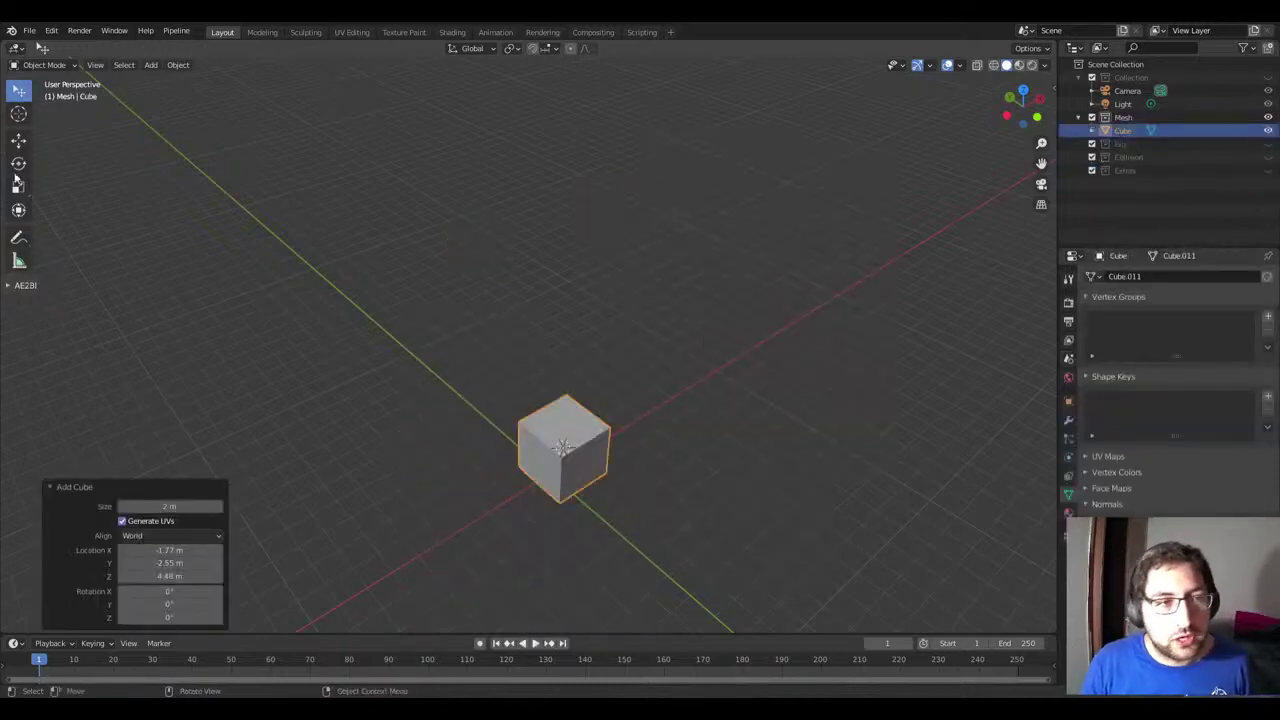
Step: Raise the cube off the grid by dragging the Move tool gizmo
{"action": "left_click", "coordinate": [18, 141]}
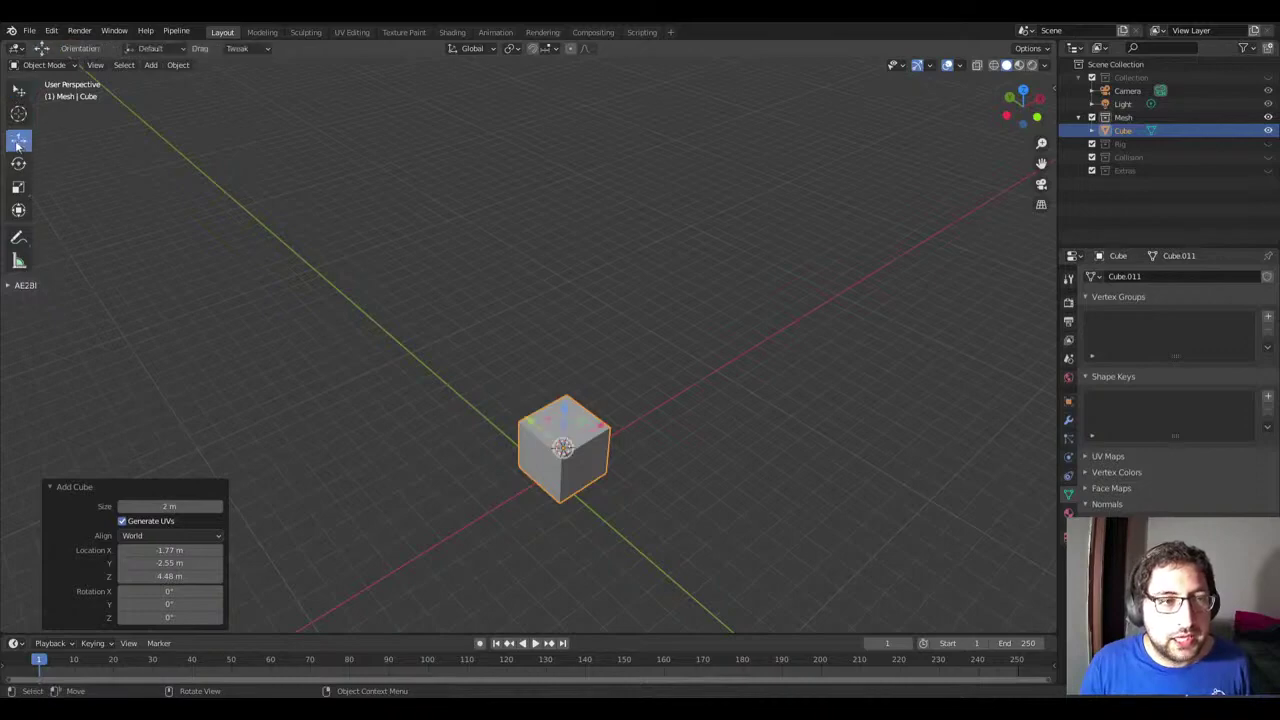
{"action": "scroll", "coordinate": [558, 460], "scroll_direction": "up", "scroll_amount": 3}
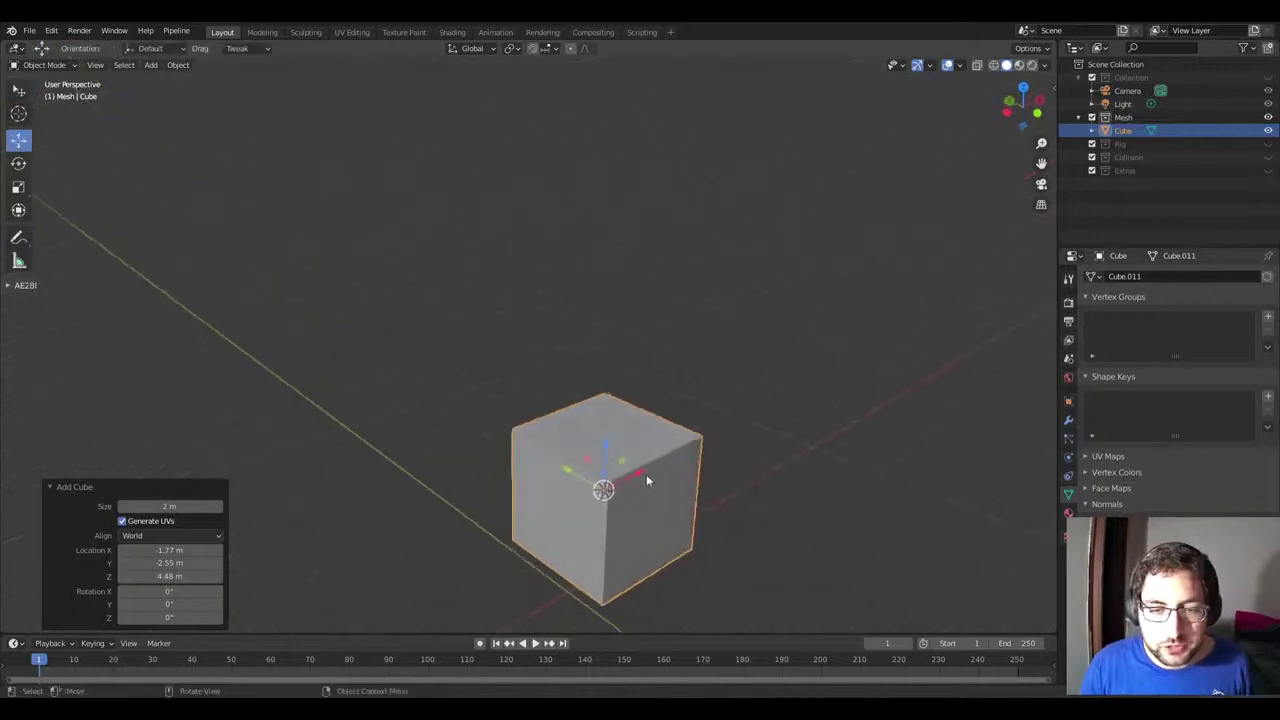
{"action": "mouse_move", "coordinate": [638, 478]}
{"action": "left_mouse_down"}
{"action": "mouse_move", "coordinate": [640, 441]}
{"action": "mouse_move", "coordinate": [599, 360]}
{"action": "left_mouse_up"}
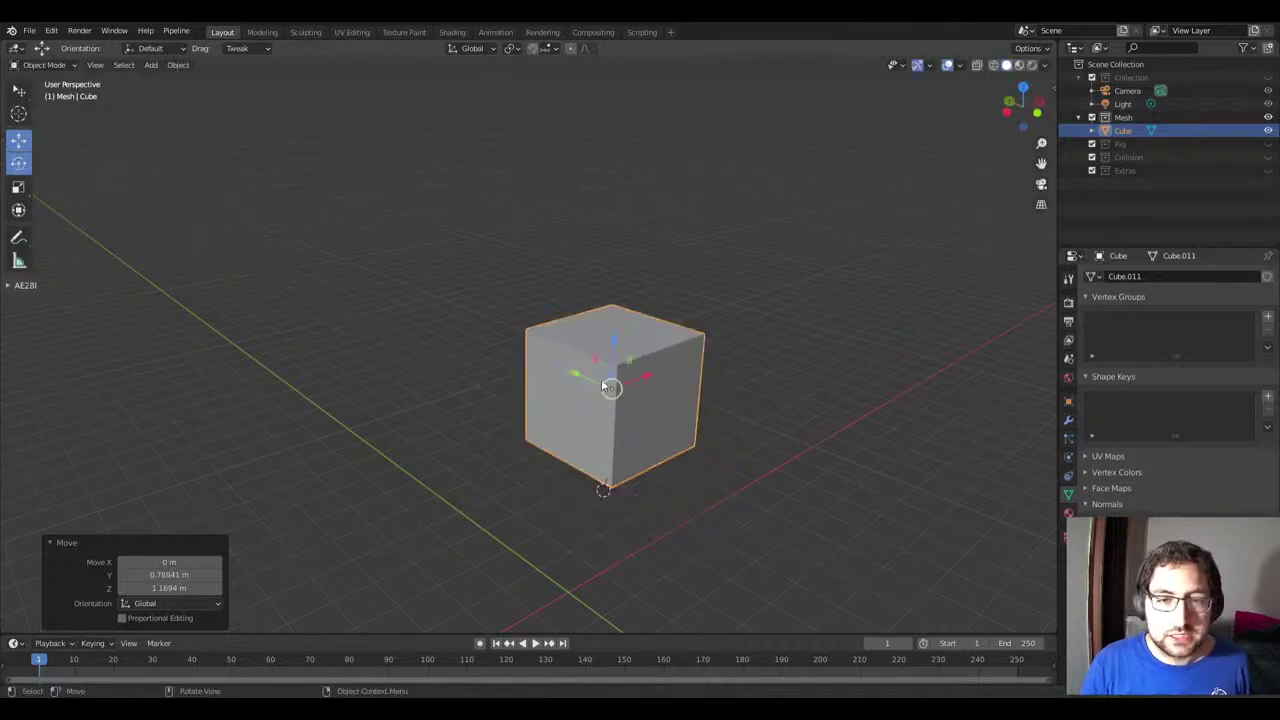
Step: Rotate the cube about the Y axis, undo it, and return to the Select Box tool
{"action": "key", "text": "shift+space"}
{"action": "key", "text": "r"}
{"action": "left_click_drag", "start_coordinate": [623, 349], "coordinate": [77, 210]}
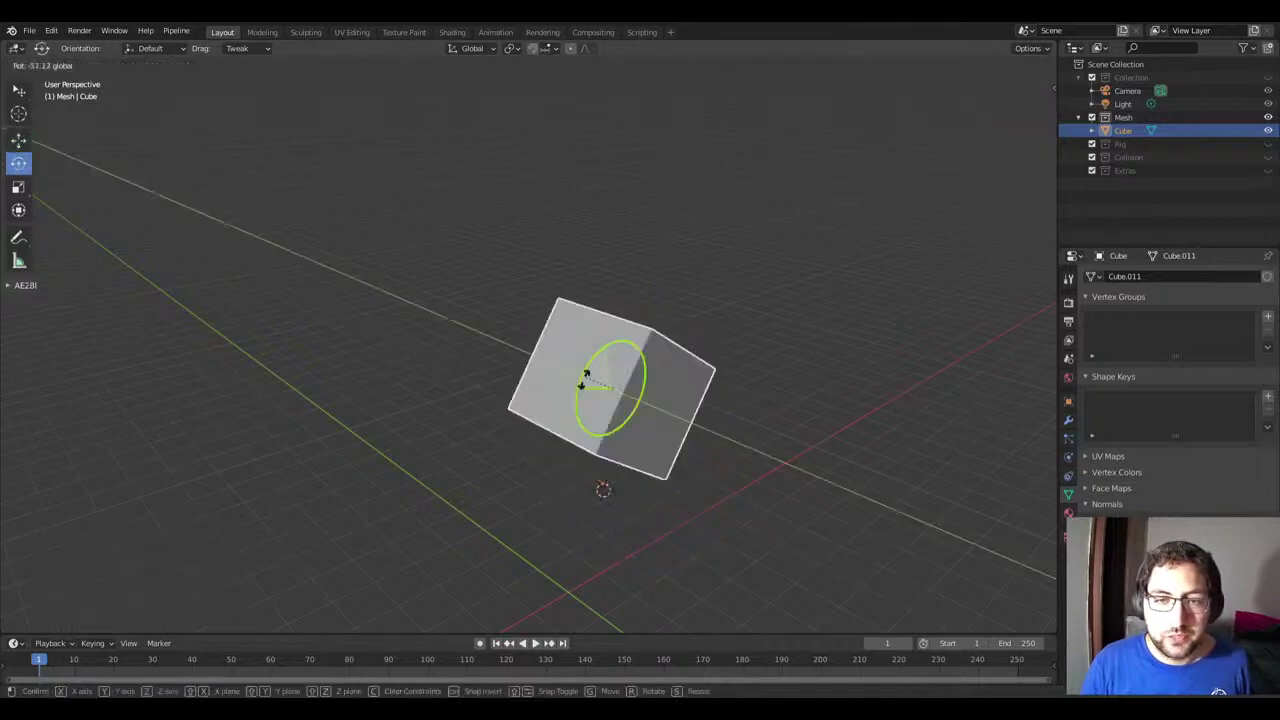
{"action": "key", "text": "ctrl+z"}
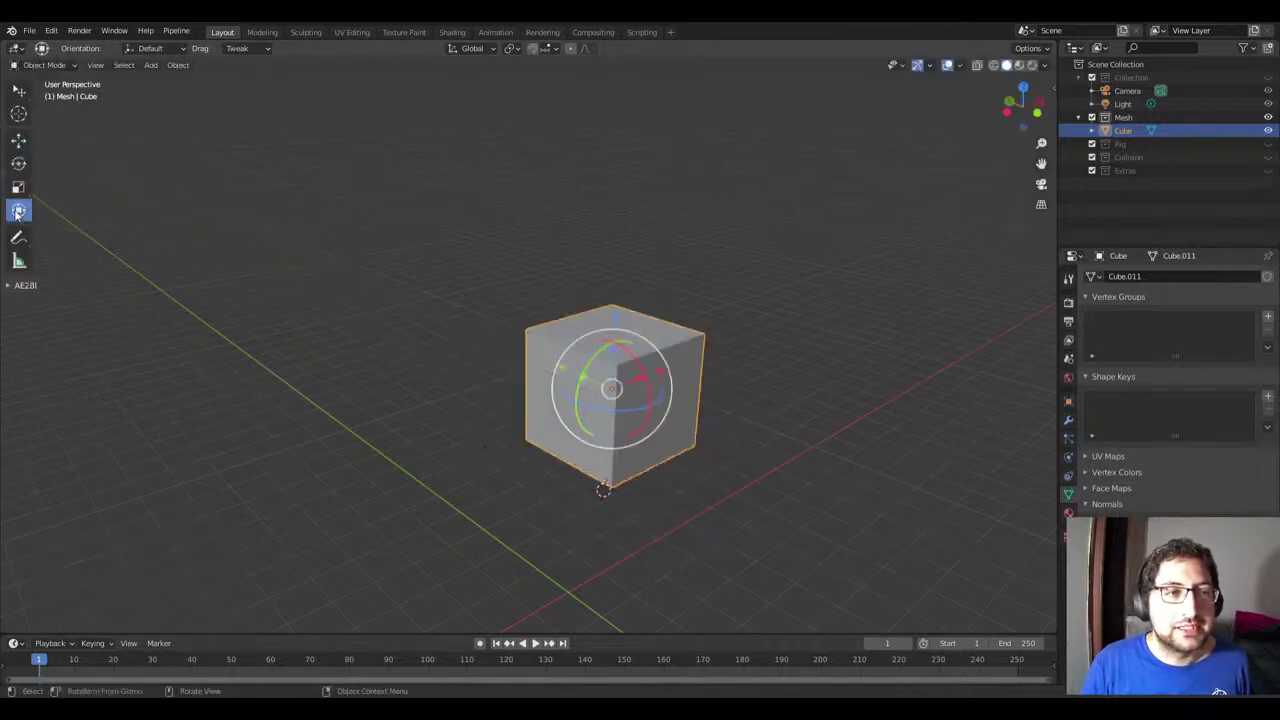
{"action": "left_click", "coordinate": [18, 92]}
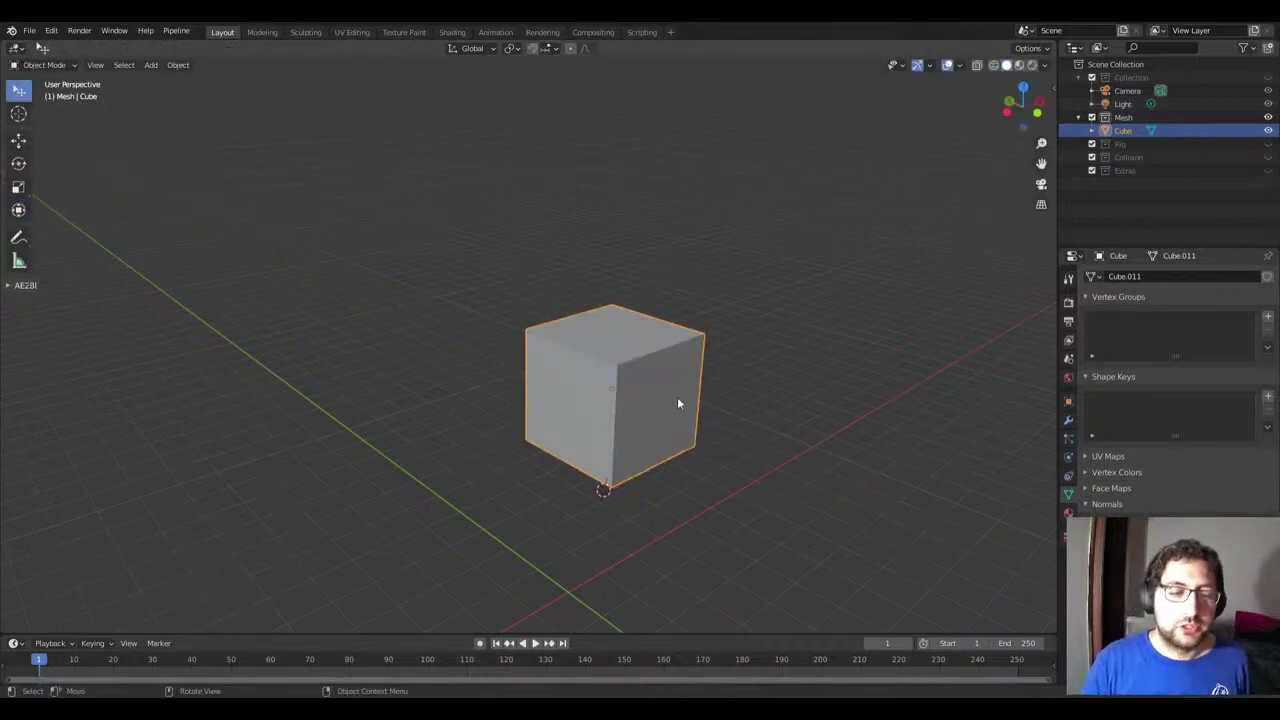
Step: Try scaling, rotating and moving the cube, cancelling each change
{"action": "key", "text": "s"}
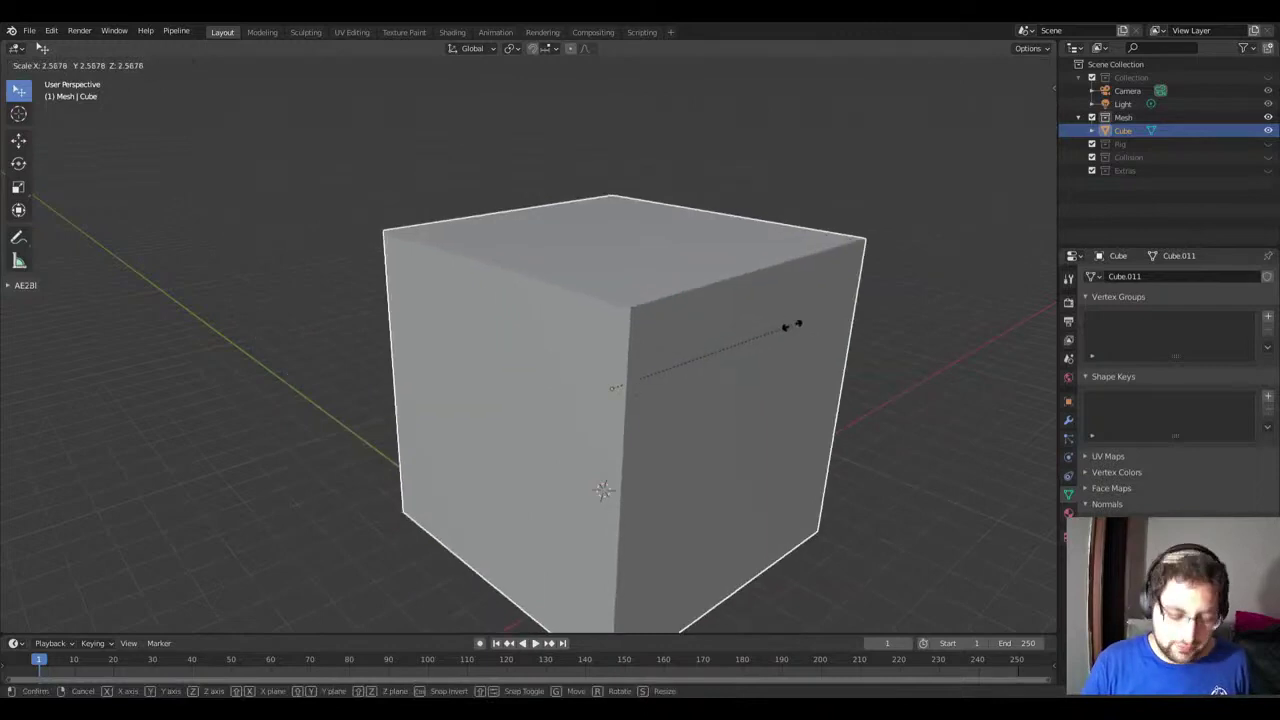
{"action": "right_click", "coordinate": [800, 322]}
{"action": "key", "text": "r"}
{"action": "right_click", "coordinate": [383, 297]}
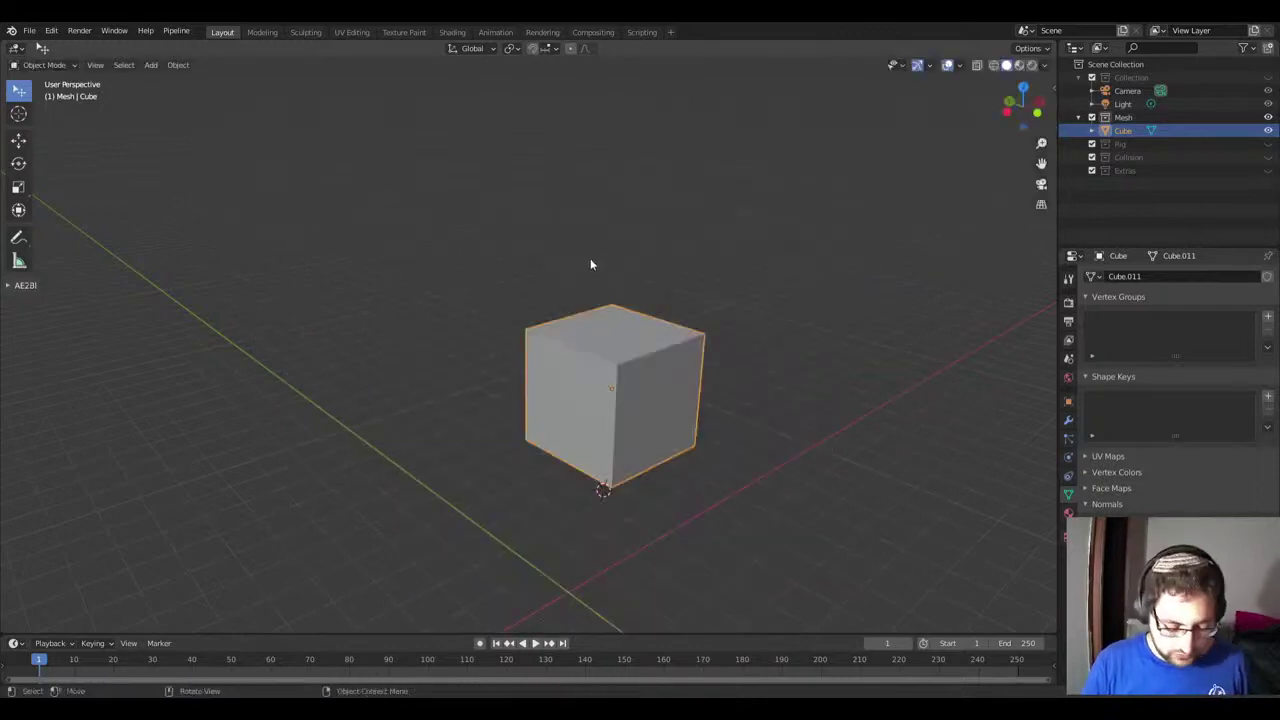
{"action": "key", "text": "g"}
{"action": "key", "text": "Escape"}
Step: Delete the cube and add a new cube, scaled up larger
{"action": "key", "text": "x"}
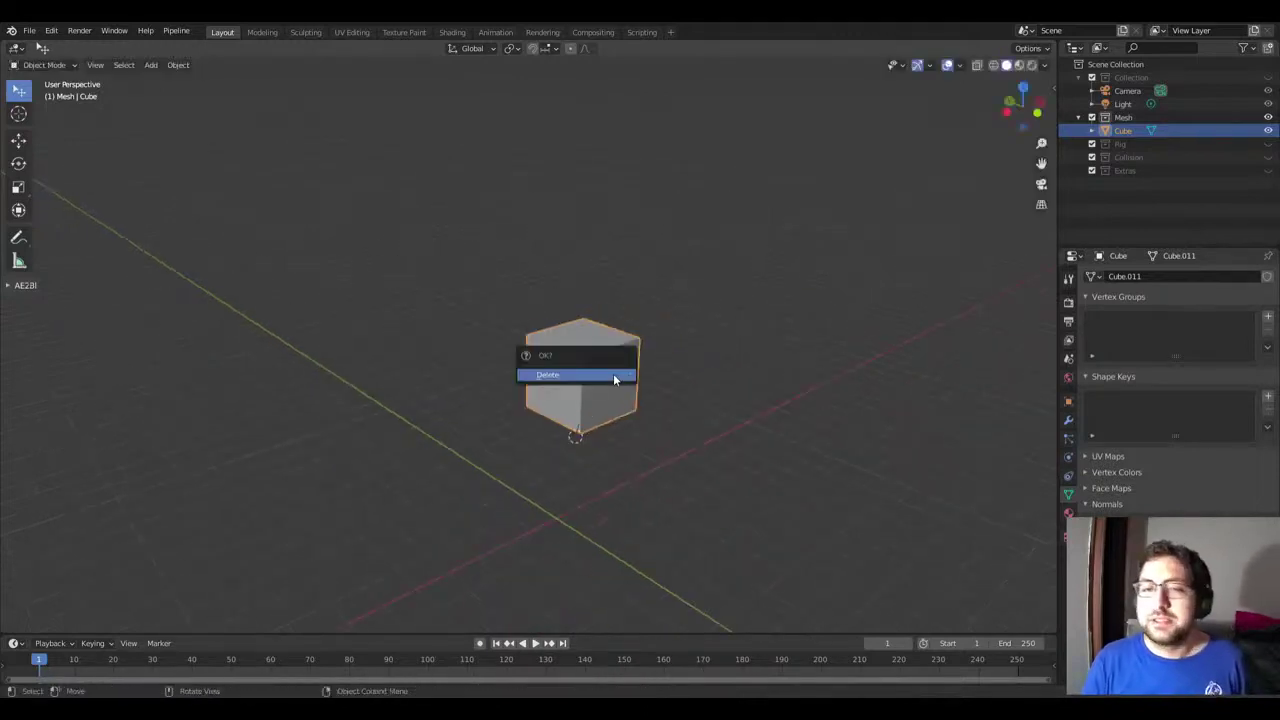
{"action": "key", "text": "Escape"}
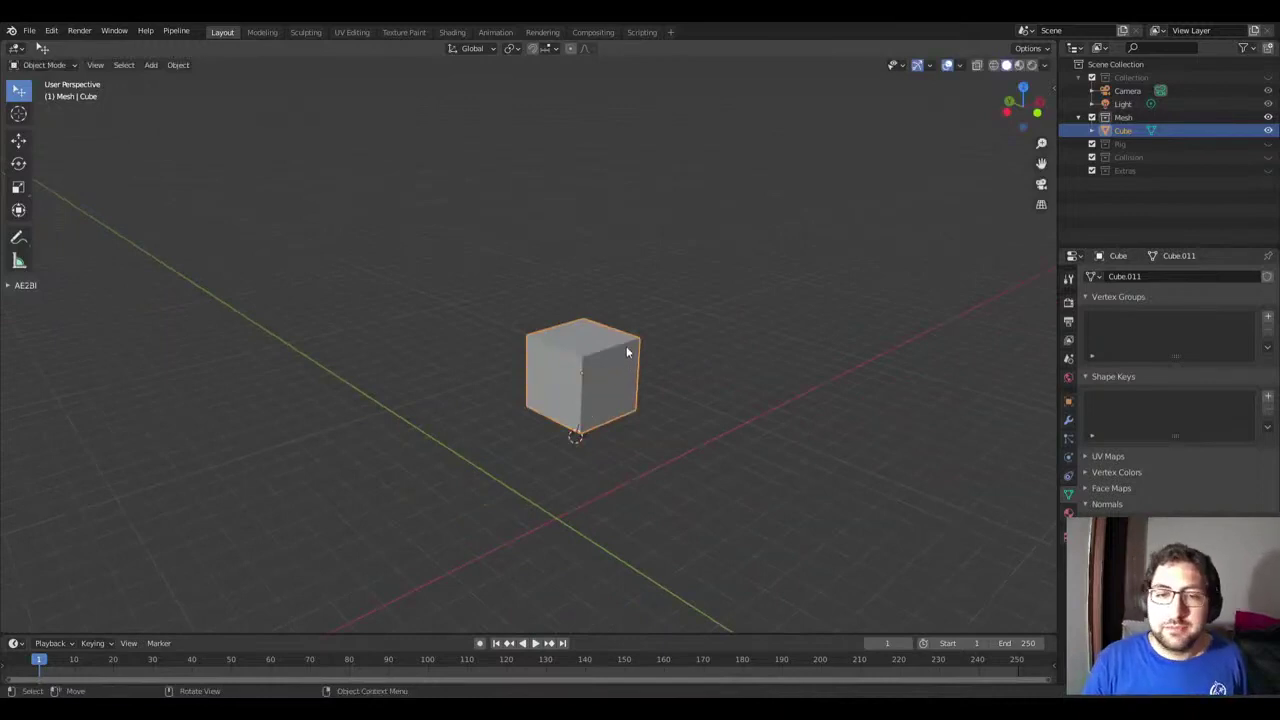
{"action": "key", "text": "x"}
{"action": "left_click", "coordinate": [600, 346]}
{"action": "key", "text": "shift+a"}
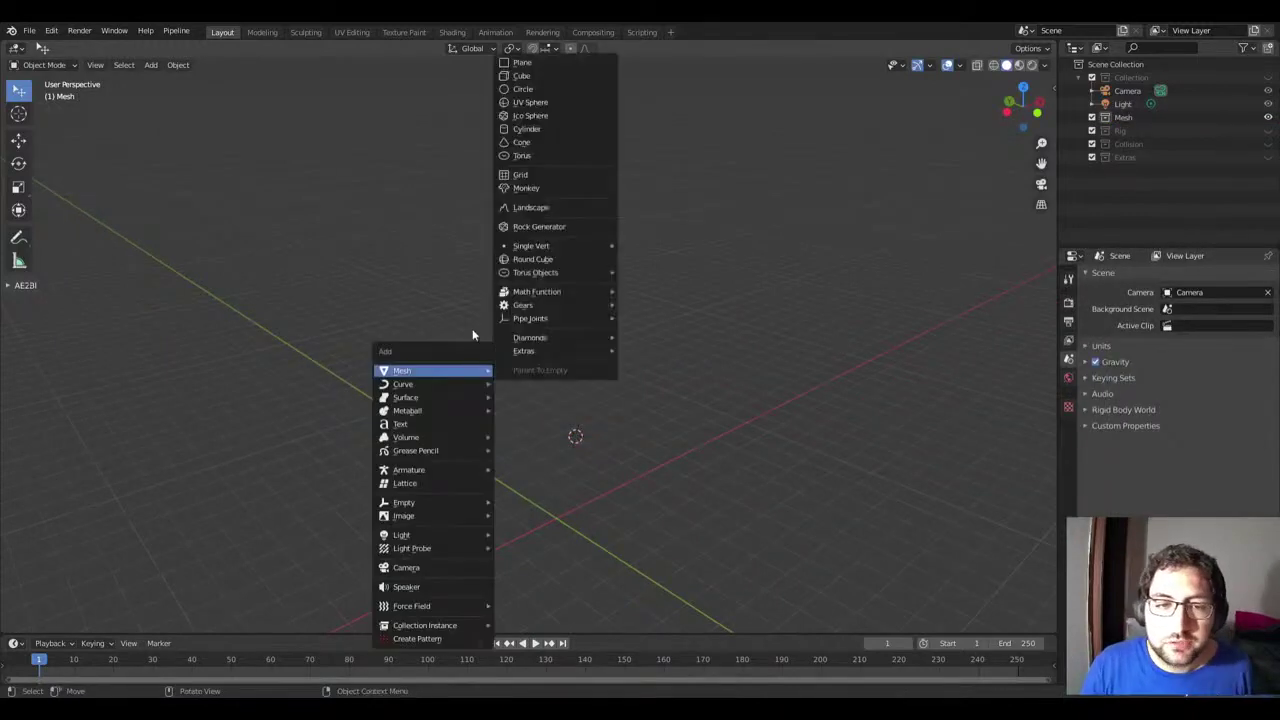
{"action": "left_click", "coordinate": [521, 76]}
{"action": "key", "text": "s"}
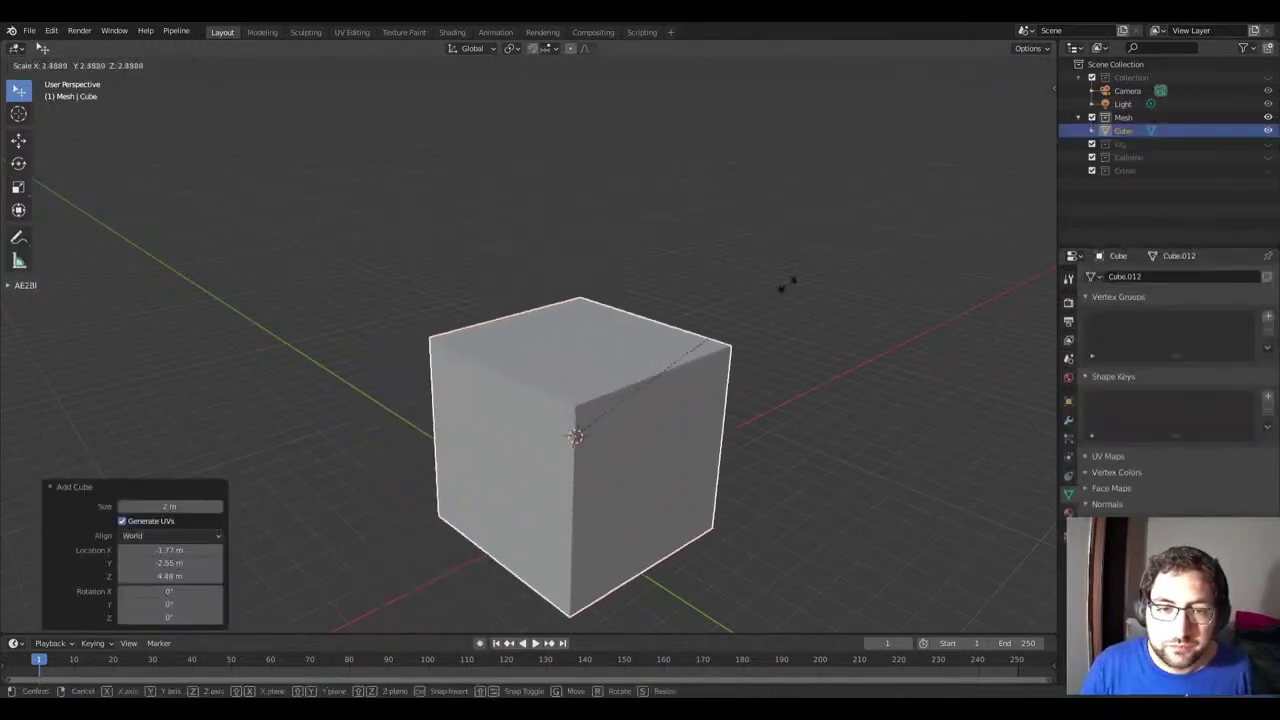
{"action": "left_click", "coordinate": [838, 252]}
Step: In Edit Mode, add a vertical edge loop and scale it along Z into a roof-shaped peak
{"action": "key", "text": "Tab"}
{"action": "key", "text": "ctrl+r"}
{"action": "left_click", "coordinate": [644, 347]}
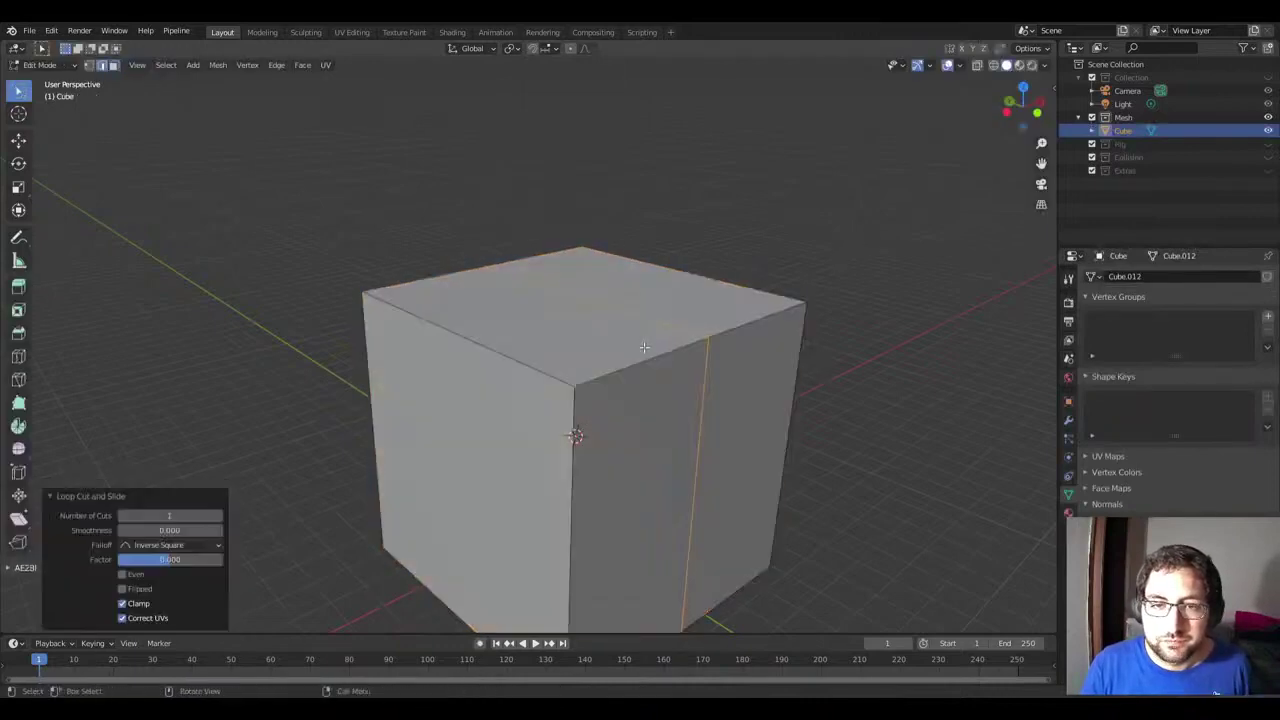
{"action": "key", "text": "s"}
{"action": "key", "text": "x"}
{"action": "right_click", "coordinate": [753, 353]}
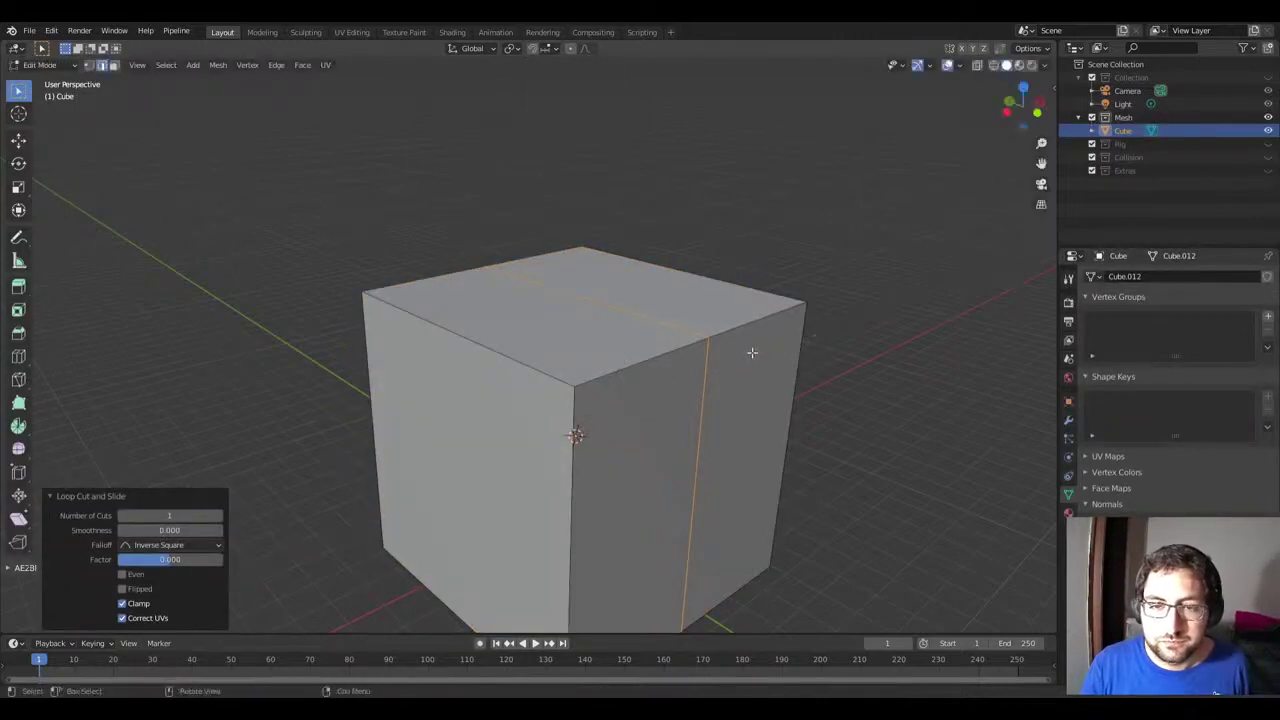
{"action": "key", "text": "s"}
{"action": "key", "text": "z"}
{"action": "left_click", "coordinate": [860, 395]}
Step: Cut a second edge loop and scale it outward into facets
{"action": "scroll", "coordinate": [817, 391], "scroll_direction": "down", "scroll_amount": 3}
{"action": "key", "text": "ctrl+r"}
{"action": "left_click", "coordinate": [537, 411]}
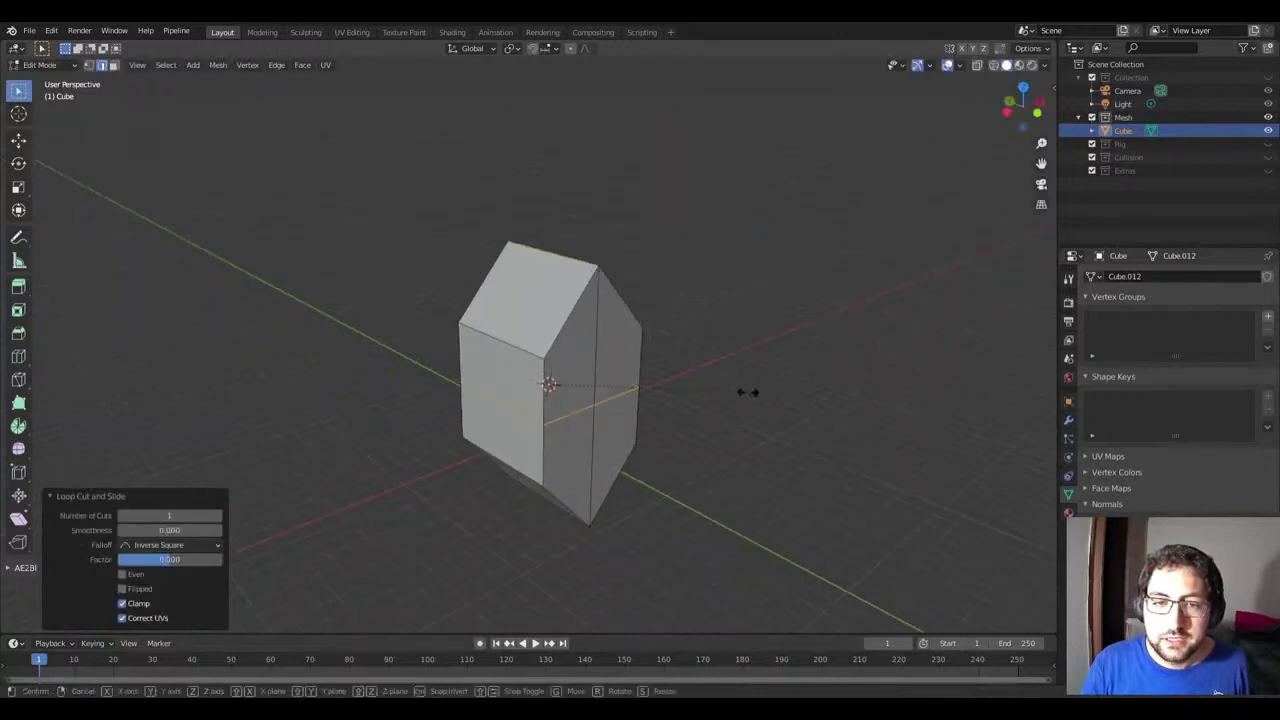
{"action": "key", "text": "s"}
{"action": "left_click", "coordinate": [837, 397]}
Step: Back in Object Mode, delete the faceted shape and bring up the Add menu
{"action": "key", "text": "Tab"}
{"action": "mouse_move", "coordinate": [837, 397]}
{"action": "middle_mouse_down"}
{"action": "mouse_move", "coordinate": [573, 395]}
{"action": "mouse_move", "coordinate": [677, 418]}
{"action": "middle_mouse_up"}
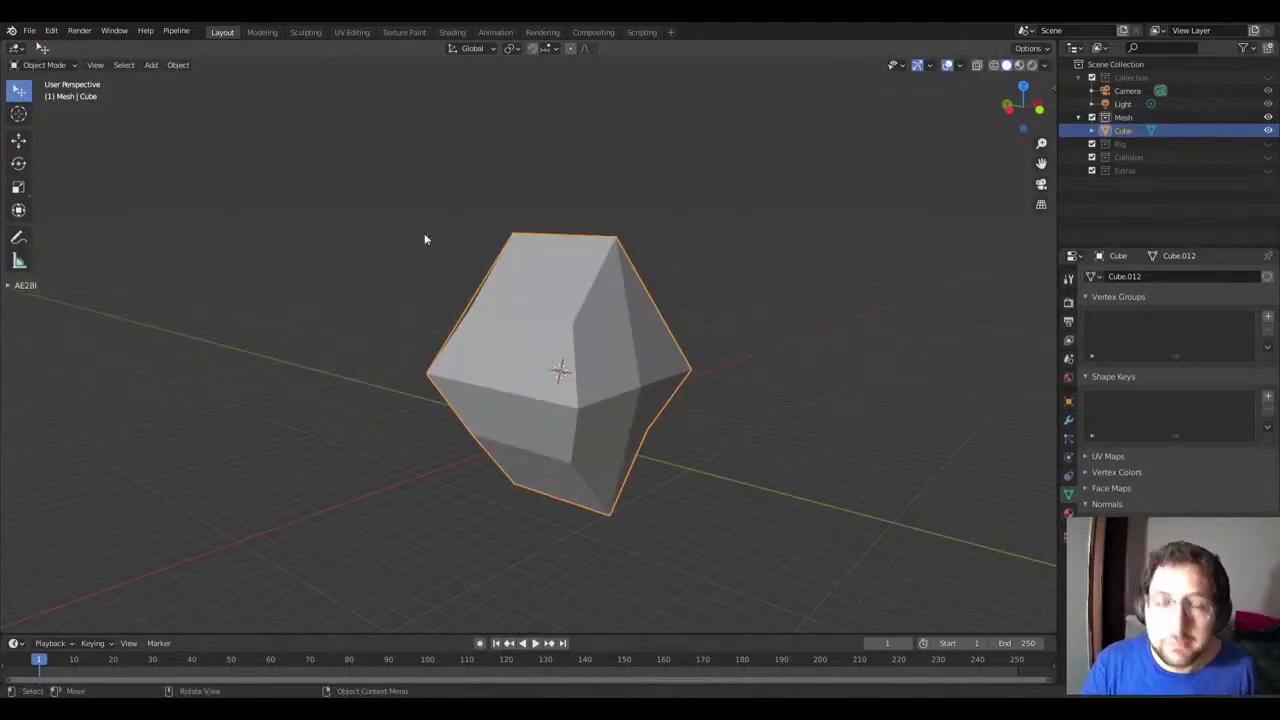
{"action": "key", "text": "x"}
{"action": "left_click", "coordinate": [470, 262]}
{"action": "key", "text": "shift+a"}
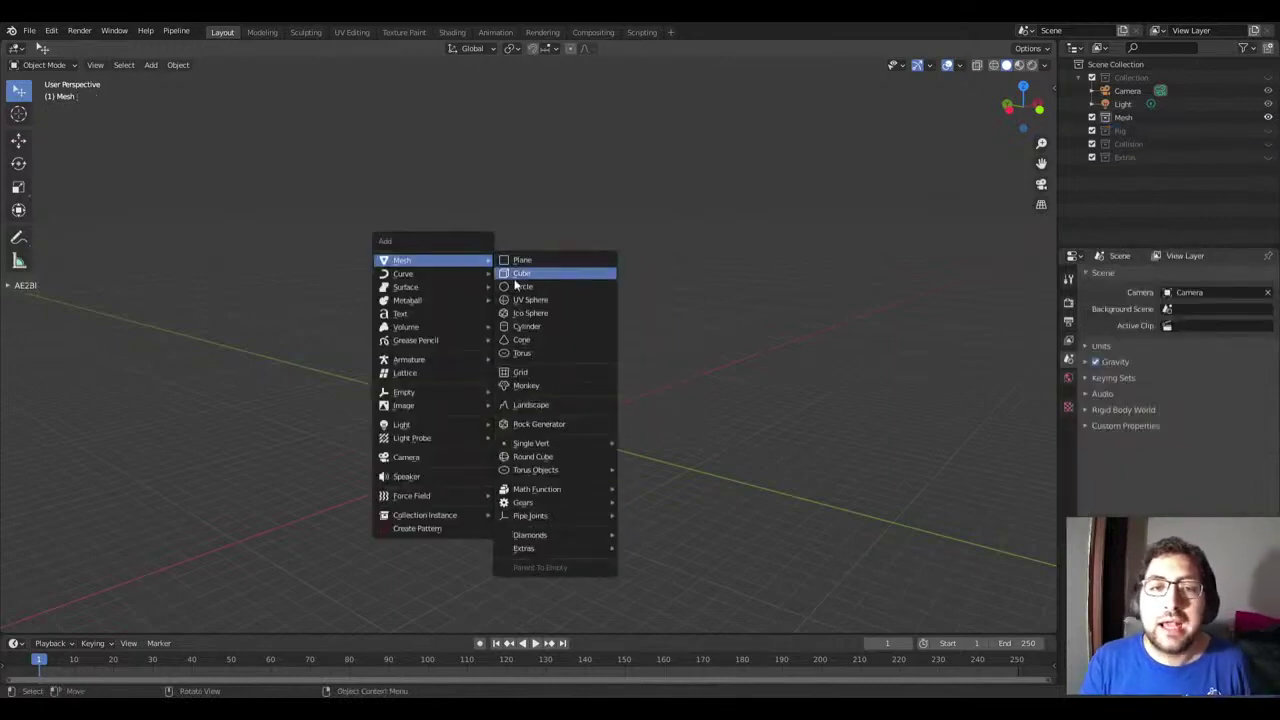
Step: Add a small cube, then reselect it and delete it
{"action": "left_click", "coordinate": [510, 276]}
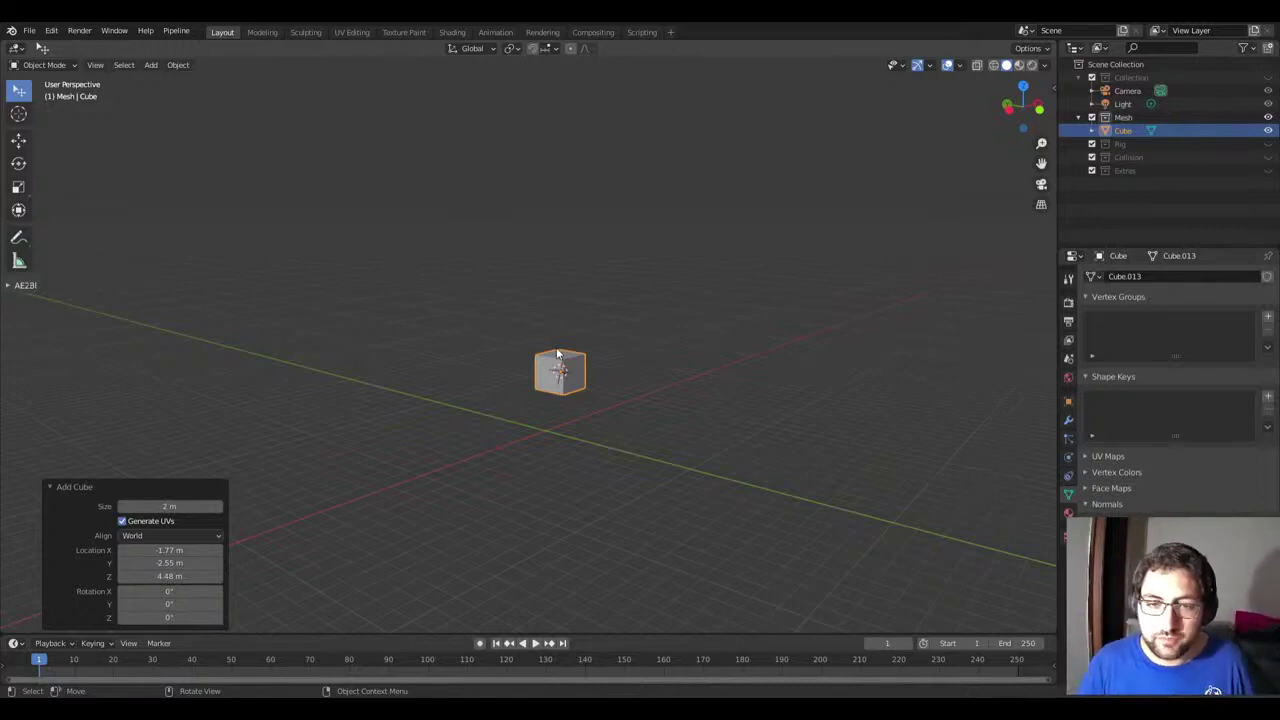
{"action": "left_click", "coordinate": [712, 316]}
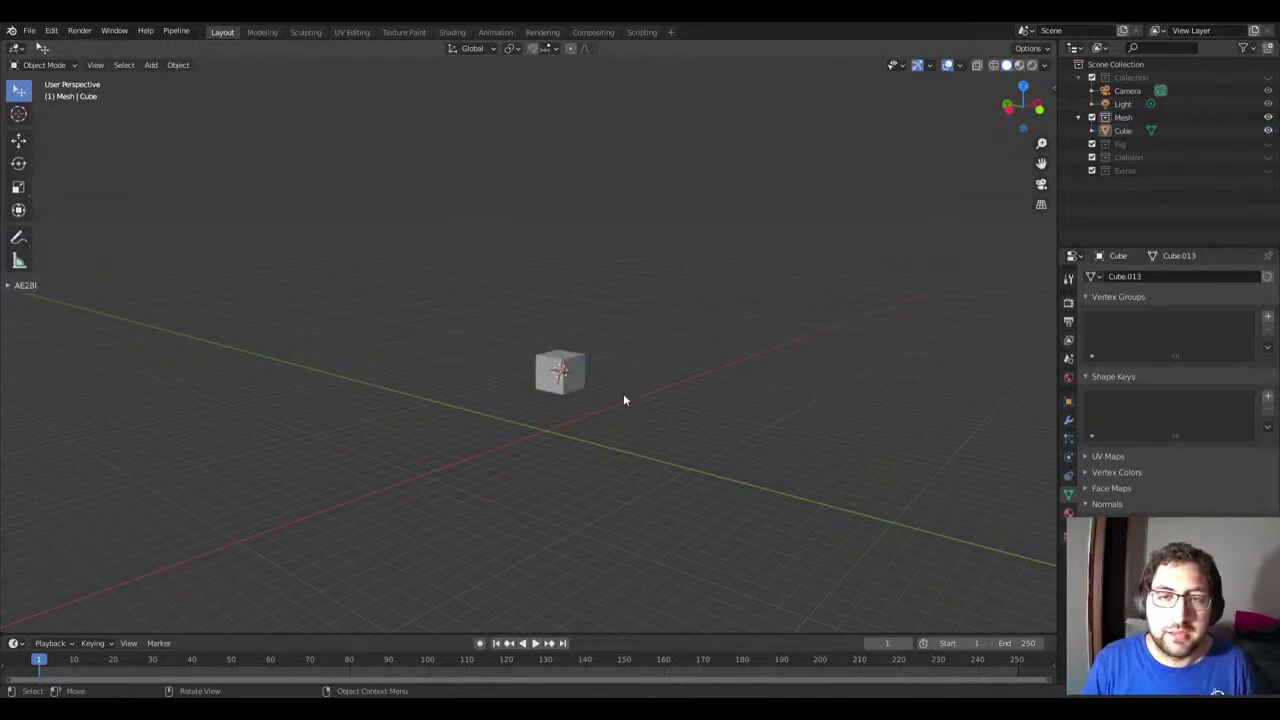
{"action": "left_click", "coordinate": [568, 372]}
{"action": "middle_click_drag", "start_coordinate": [568, 372], "coordinate": [568, 399]}
{"action": "scroll", "coordinate": [568, 399], "scroll_direction": "up", "scroll_amount": 2}
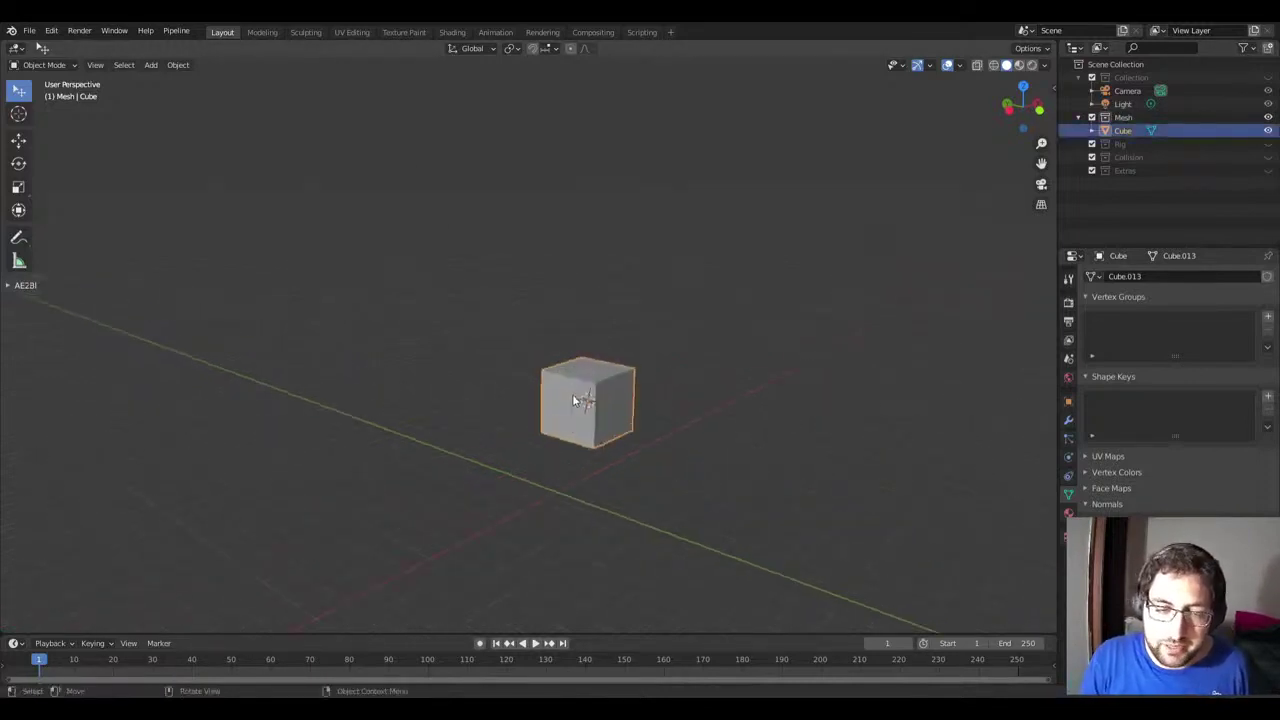
{"action": "key", "text": "Delete"}
Step: Add another cube and delete it straight away
{"action": "key", "text": "shift+a"}
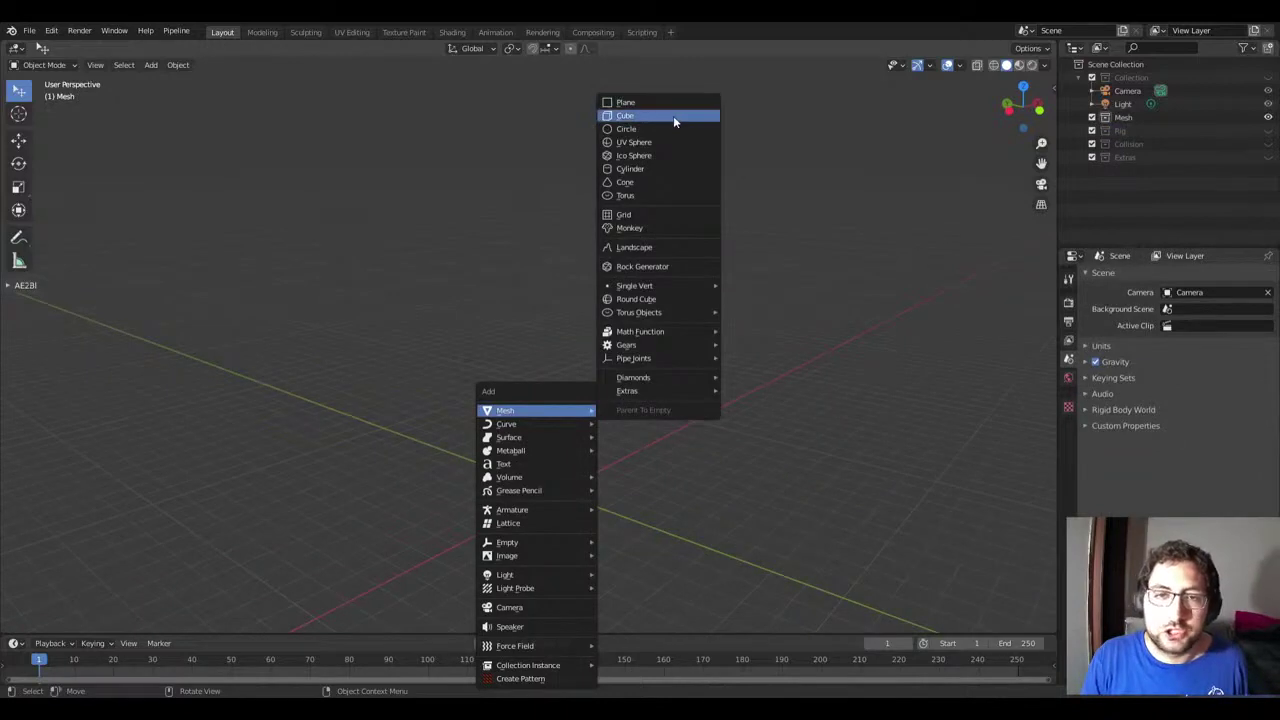
{"action": "left_click", "coordinate": [670, 117]}
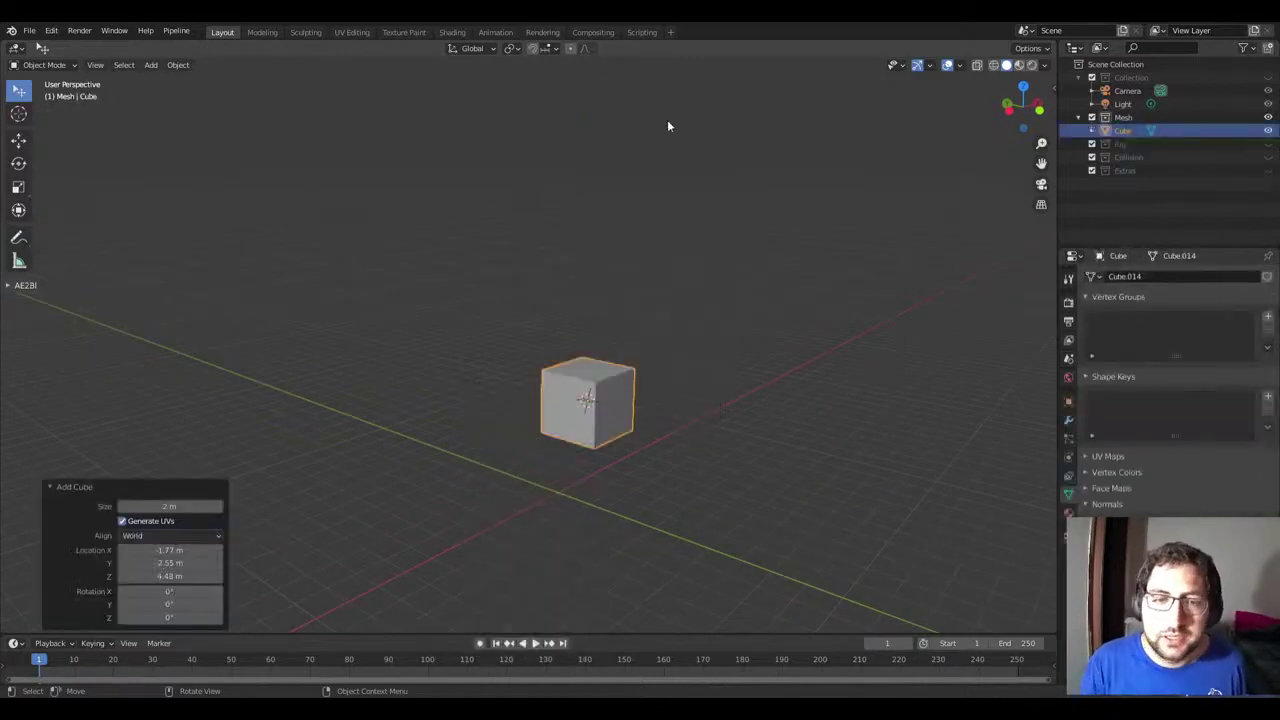
{"action": "key", "text": "Delete"}
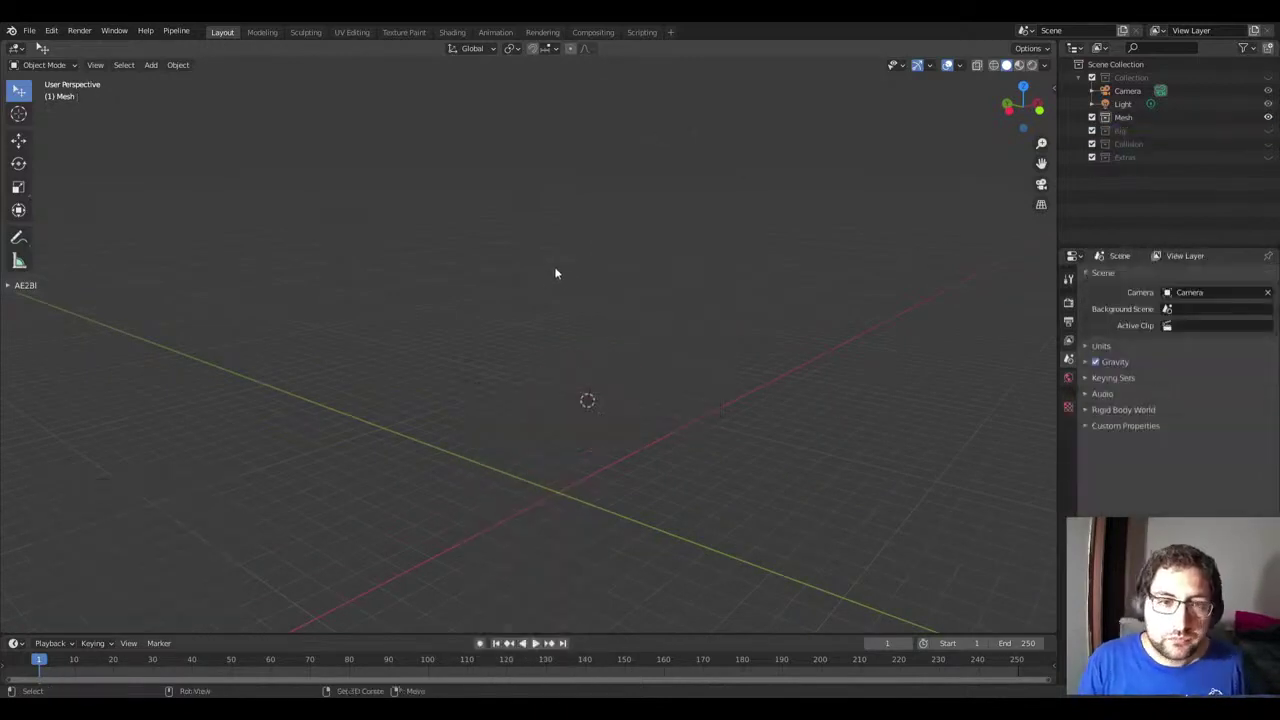
Step: Snap the 3D cursor to the world origin via Shift+S, orbit the view, and open the Add menu
{"action": "key", "text": "shift+s"}
{"action": "left_click", "coordinate": [477, 317]}
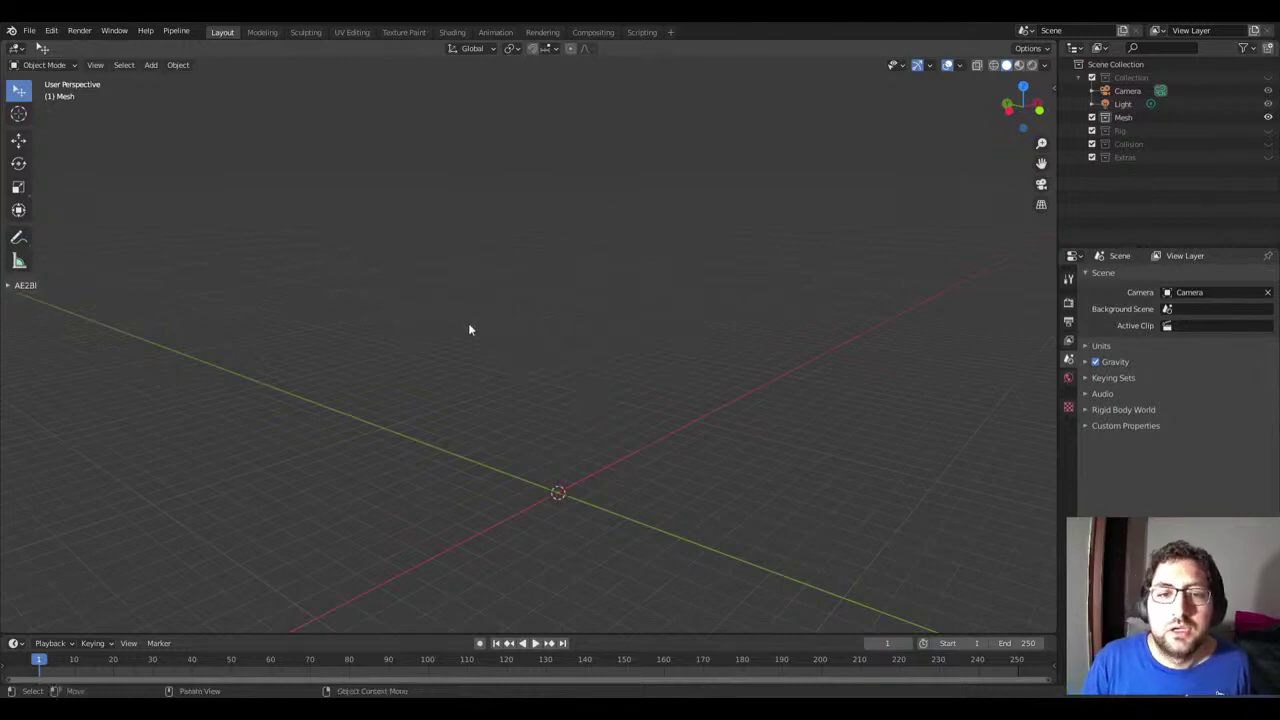
{"action": "middle_click_drag", "start_coordinate": [468, 323], "coordinate": [628, 239]}
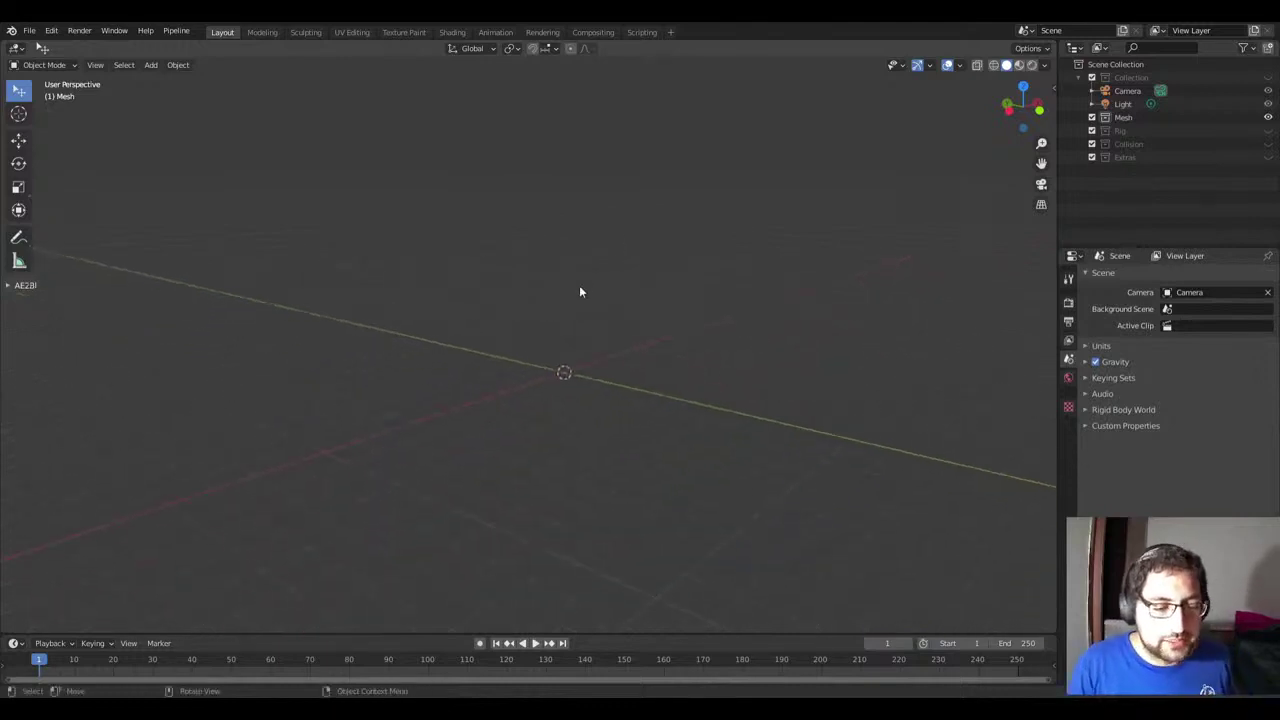
{"action": "middle_click_drag", "start_coordinate": [578, 294], "coordinate": [552, 324]}
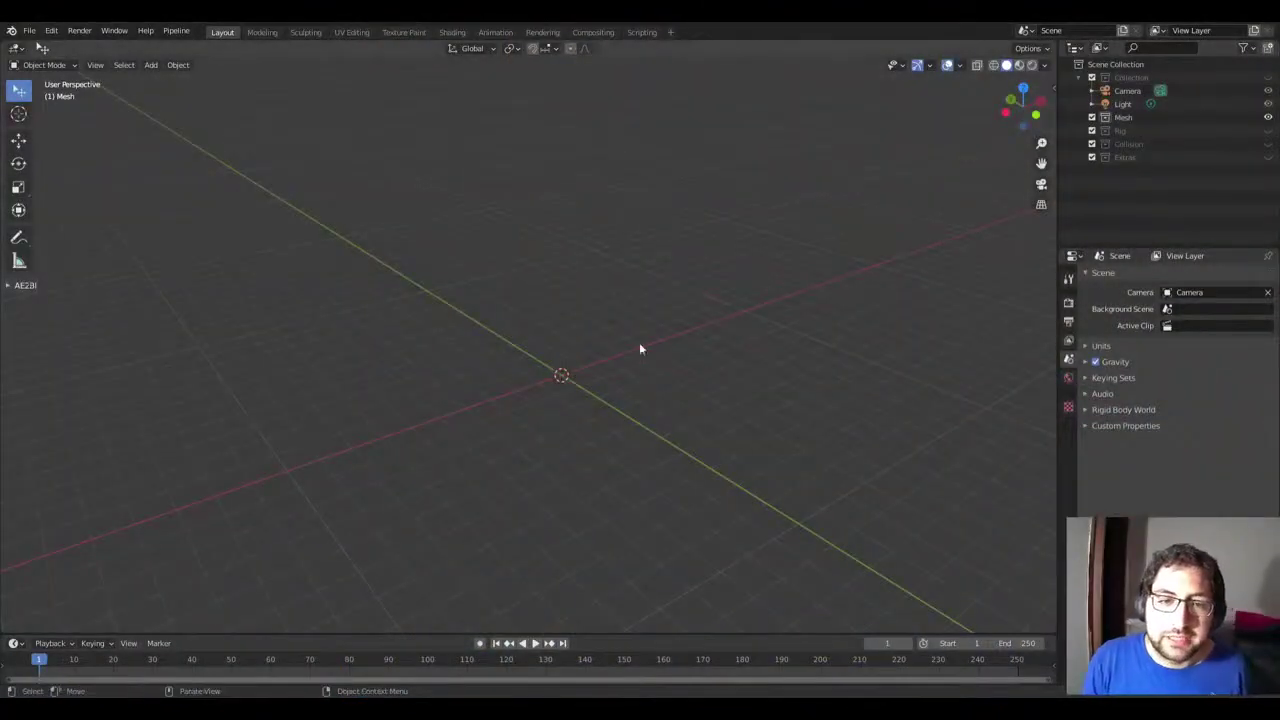
{"action": "key", "text": "shift+a"}
{"action": "mouse_move", "coordinate": [530, 313]}
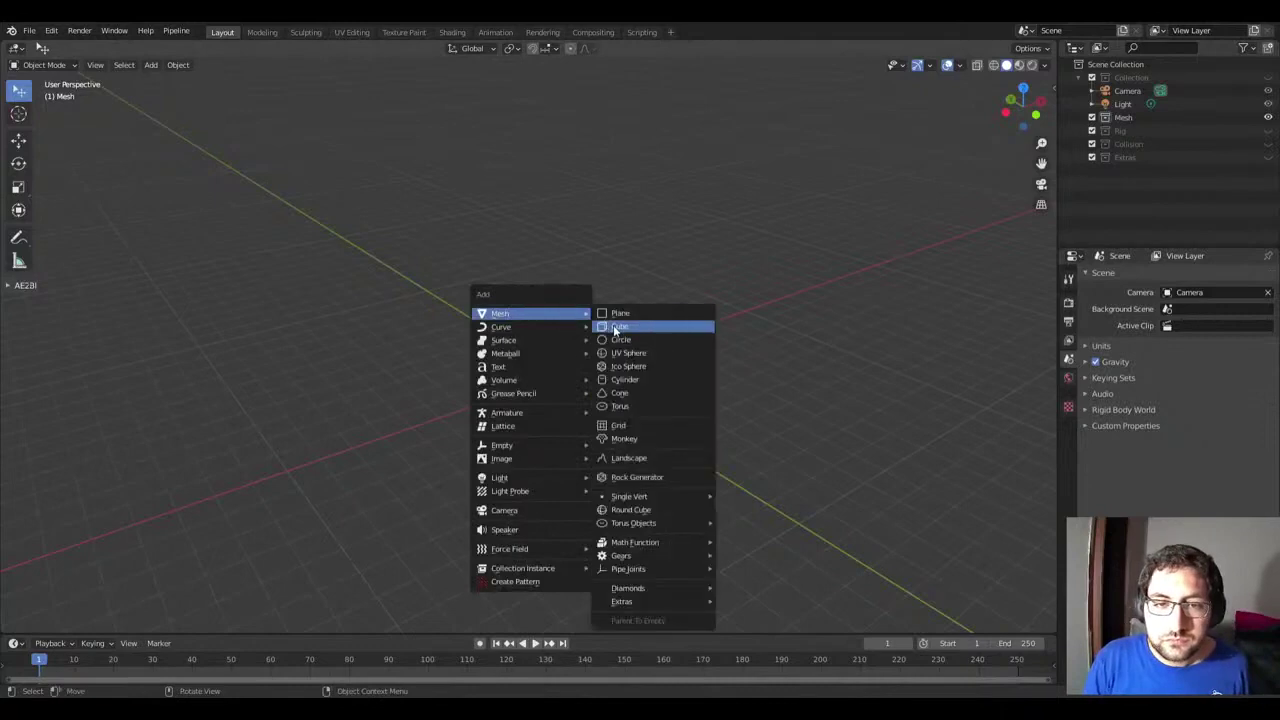
Step: Add a cube at the world origin, then try X- and Y-constrained moves and cancel
{"action": "left_click", "coordinate": [612, 327]}
{"action": "mouse_move", "coordinate": [583, 362]}
{"action": "middle_mouse_down"}
{"action": "mouse_move", "coordinate": [579, 339]}
{"action": "mouse_move", "coordinate": [609, 374]}
{"action": "middle_mouse_up"}
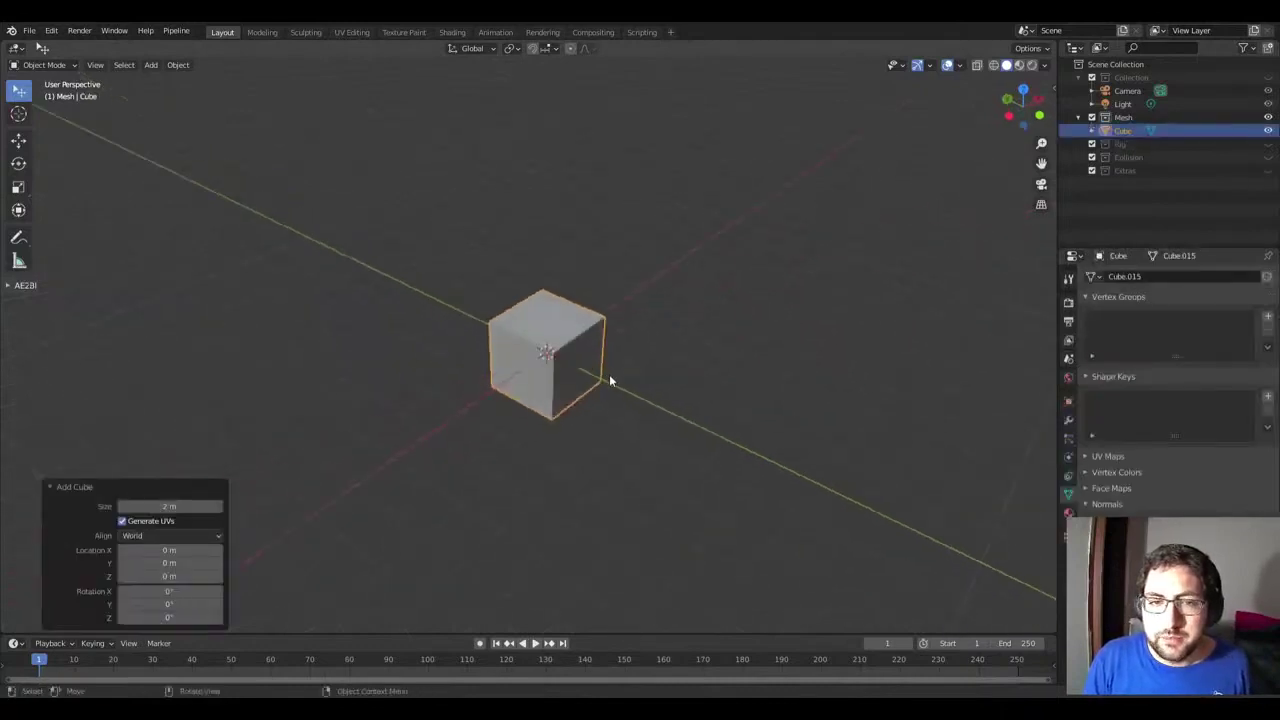
{"action": "key", "text": "g"}
{"action": "key", "text": "x"}
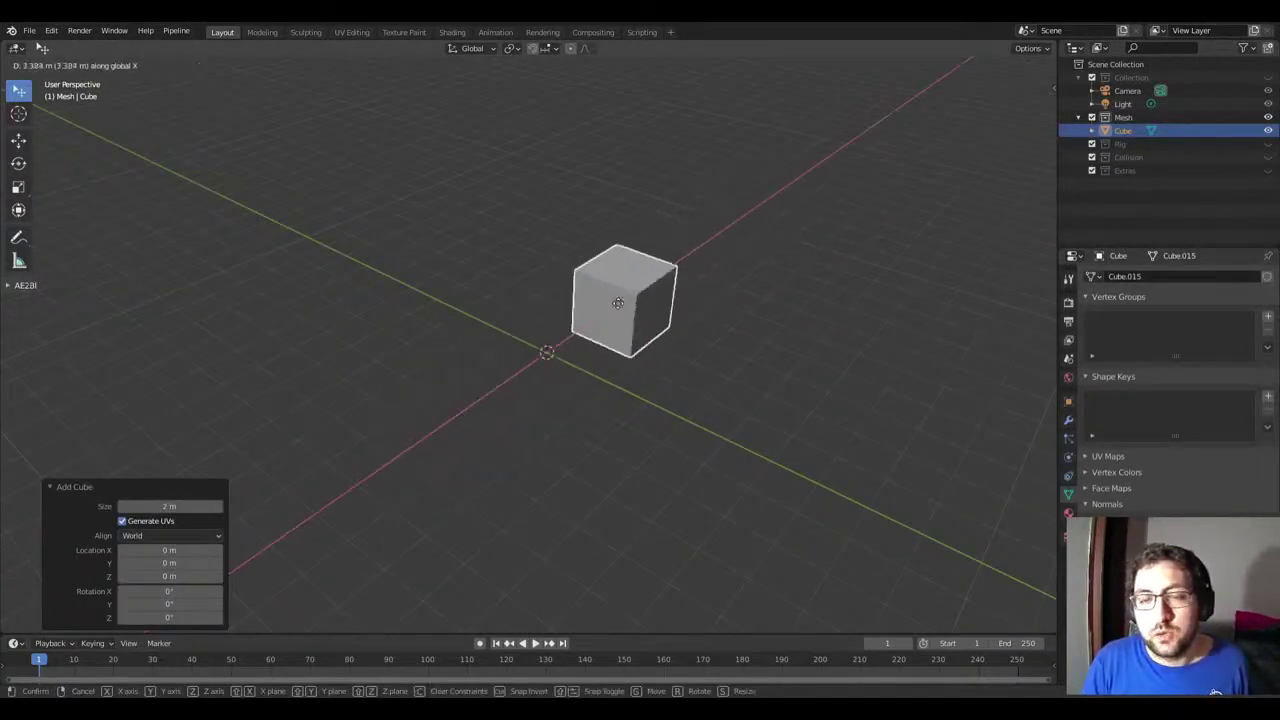
{"action": "key", "text": "y"}
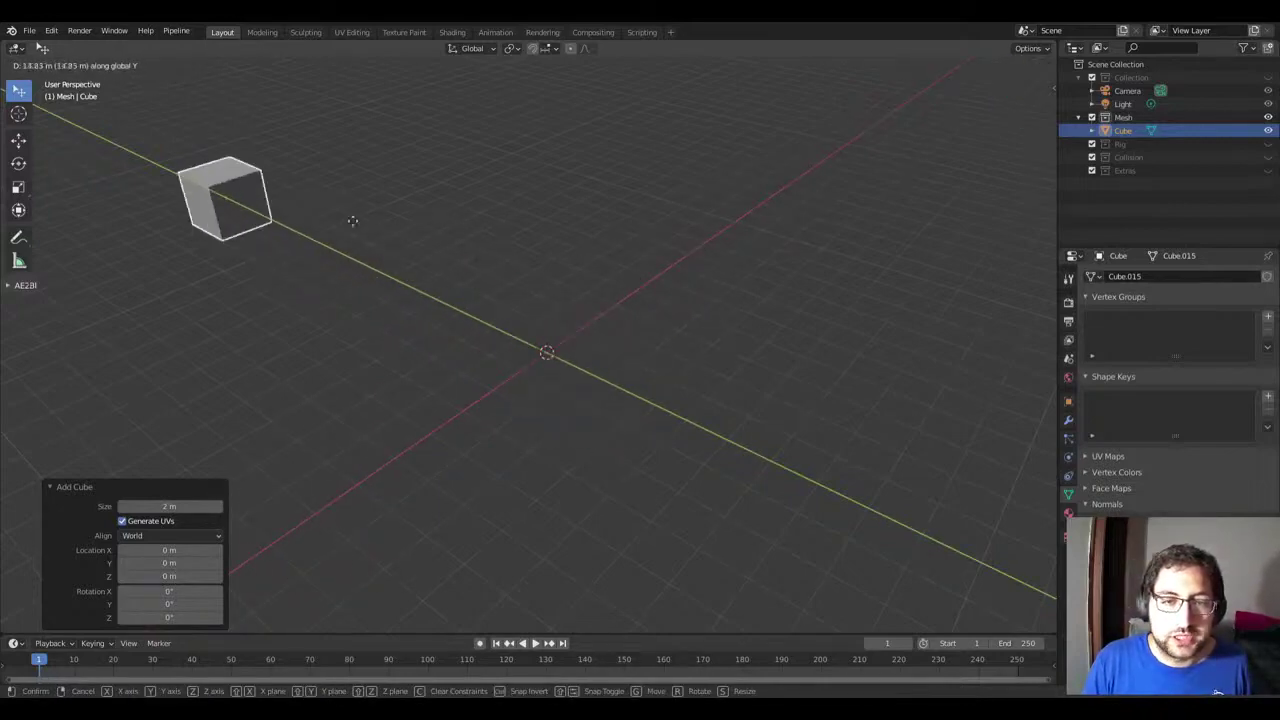
{"action": "key", "text": "Escape"}
Step: With the Move tool gizmo, slide the cube so it ends 1.5574 m along X
{"action": "left_click", "coordinate": [18, 140]}
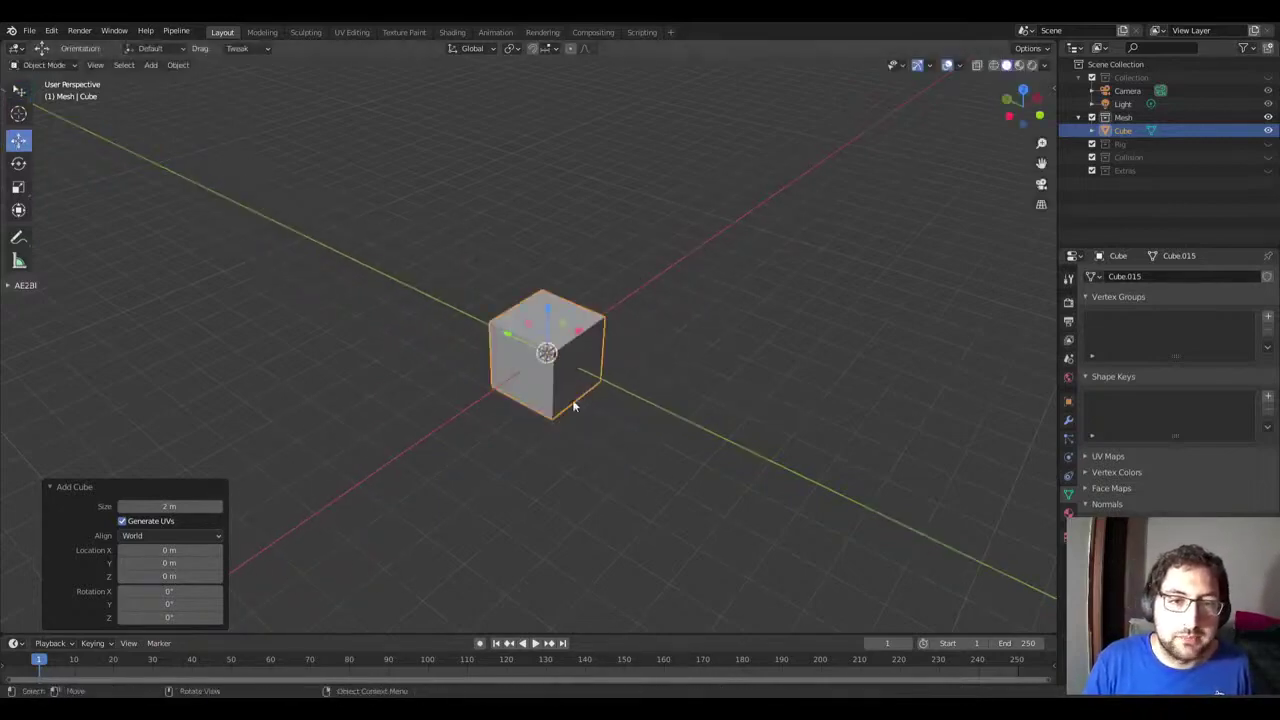
{"action": "scroll", "coordinate": [536, 342], "scroll_direction": "up", "scroll_amount": 3}
{"action": "left_click_drag", "start_coordinate": [583, 347], "coordinate": [721, 290]}
{"action": "key", "text": "ctrl+z"}
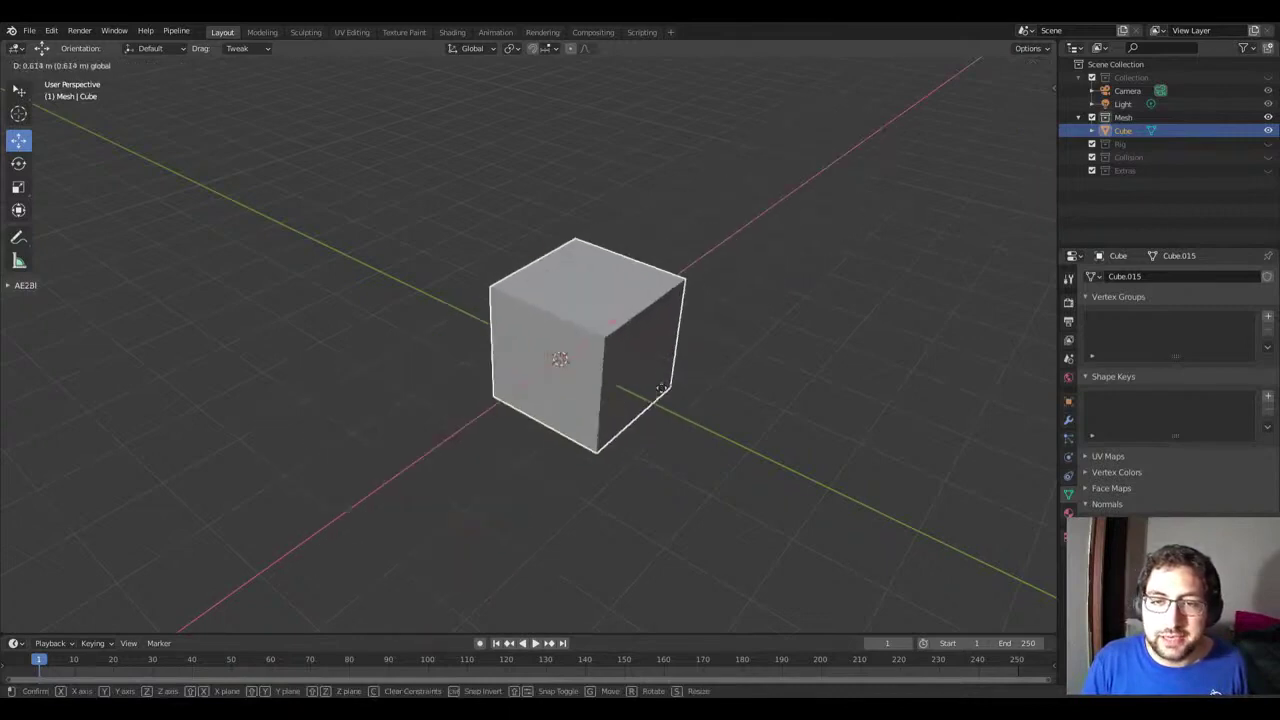
{"action": "mouse_move", "coordinate": [721, 290]}
{"action": "left_mouse_down"}
{"action": "mouse_move", "coordinate": [584, 338]}
{"action": "mouse_move", "coordinate": [349, 270]}
{"action": "mouse_move", "coordinate": [597, 280]}
{"action": "left_mouse_up"}
{"action": "middle_click_drag", "start_coordinate": [597, 280], "coordinate": [531, 378]}
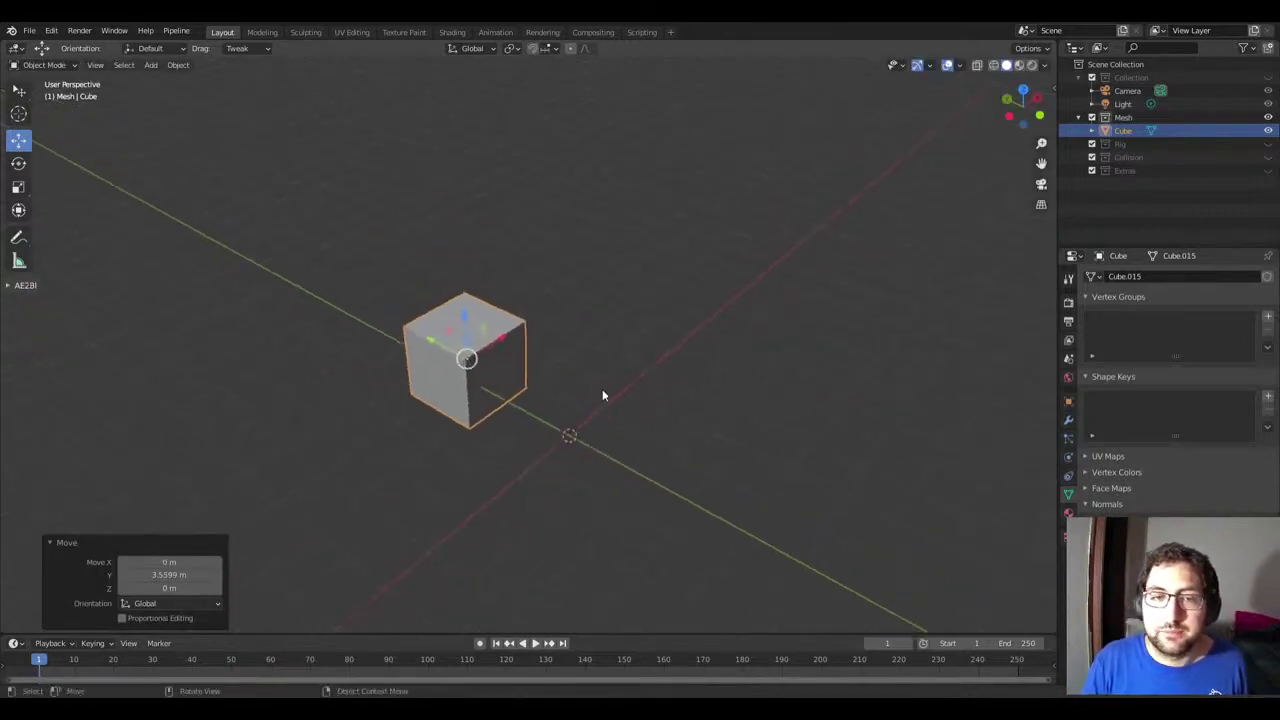
{"action": "left_click_drag", "start_coordinate": [510, 355], "coordinate": [567, 330]}
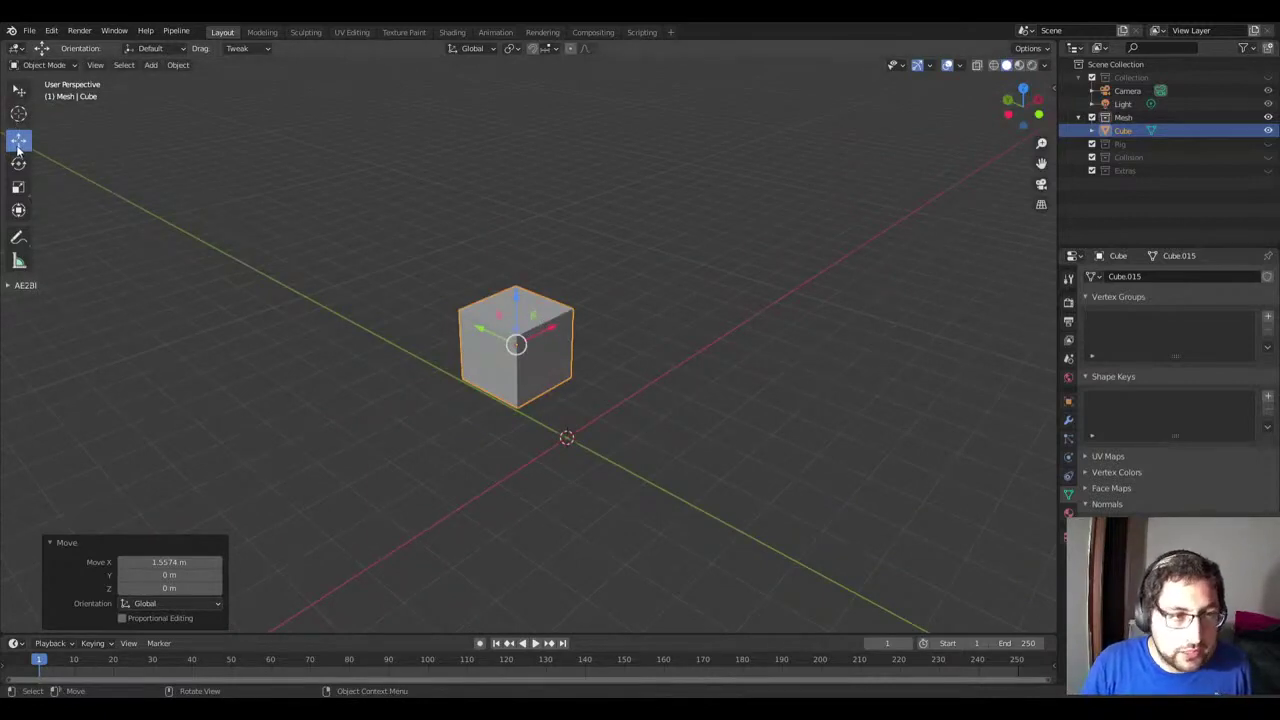
Step: Cycle through the Rotate, Scale and Transform tools and tilt the cube a few degrees
{"action": "left_click", "coordinate": [18, 163]}
{"action": "left_click", "coordinate": [18, 186]}
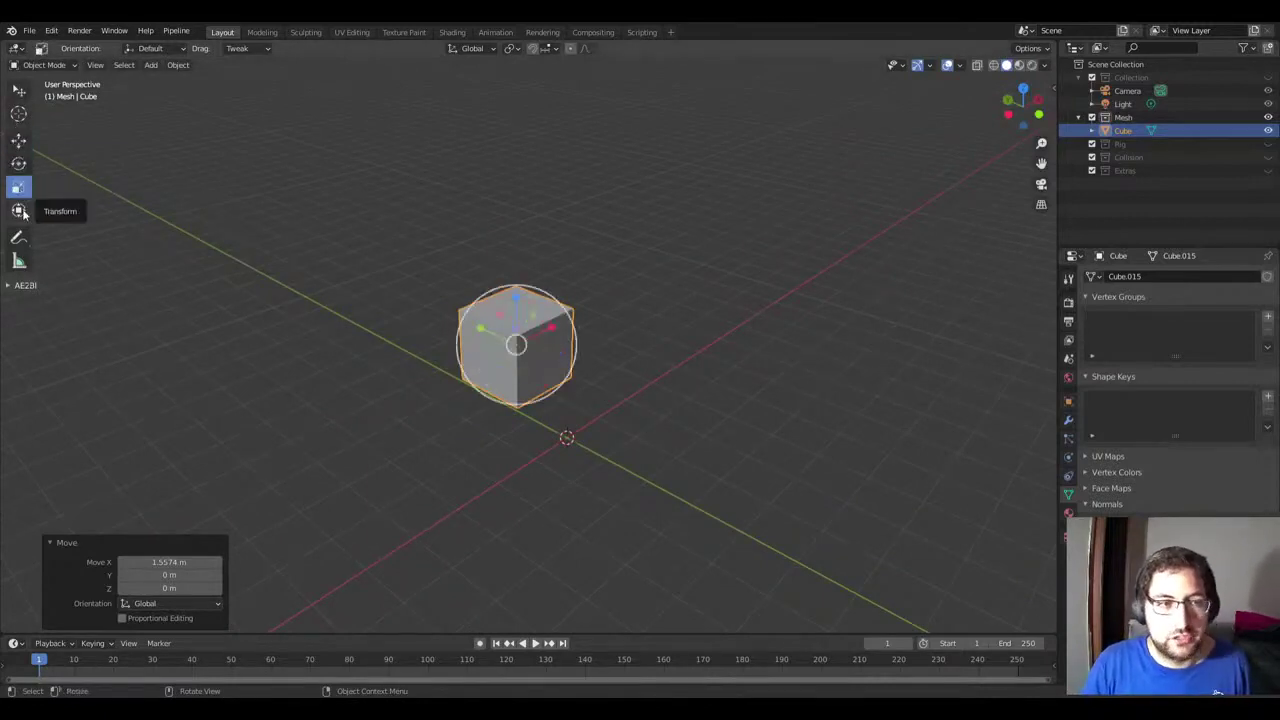
{"action": "left_click", "coordinate": [18, 209]}
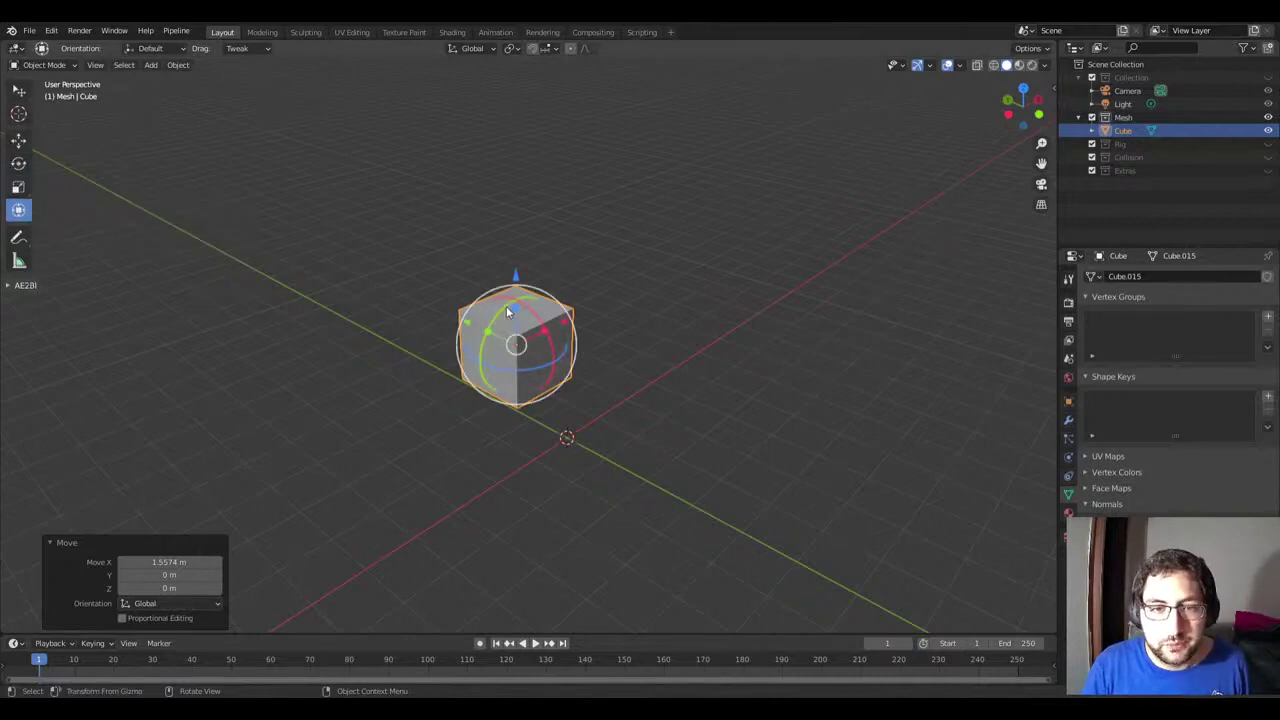
{"action": "mouse_move", "coordinate": [507, 313]}
{"action": "left_mouse_down"}
{"action": "mouse_move", "coordinate": [520, 345]}
{"action": "mouse_move", "coordinate": [503, 345]}
{"action": "left_mouse_up"}
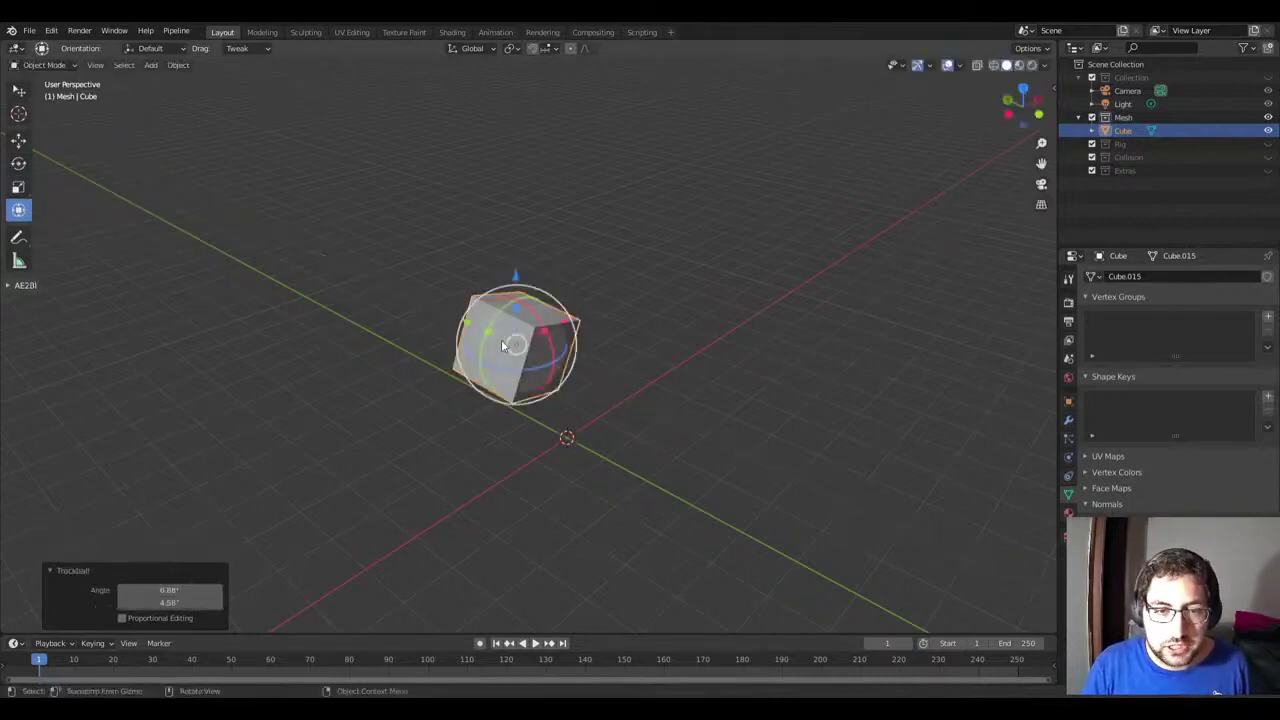
{"action": "middle_click_drag", "start_coordinate": [541, 396], "coordinate": [545, 444]}
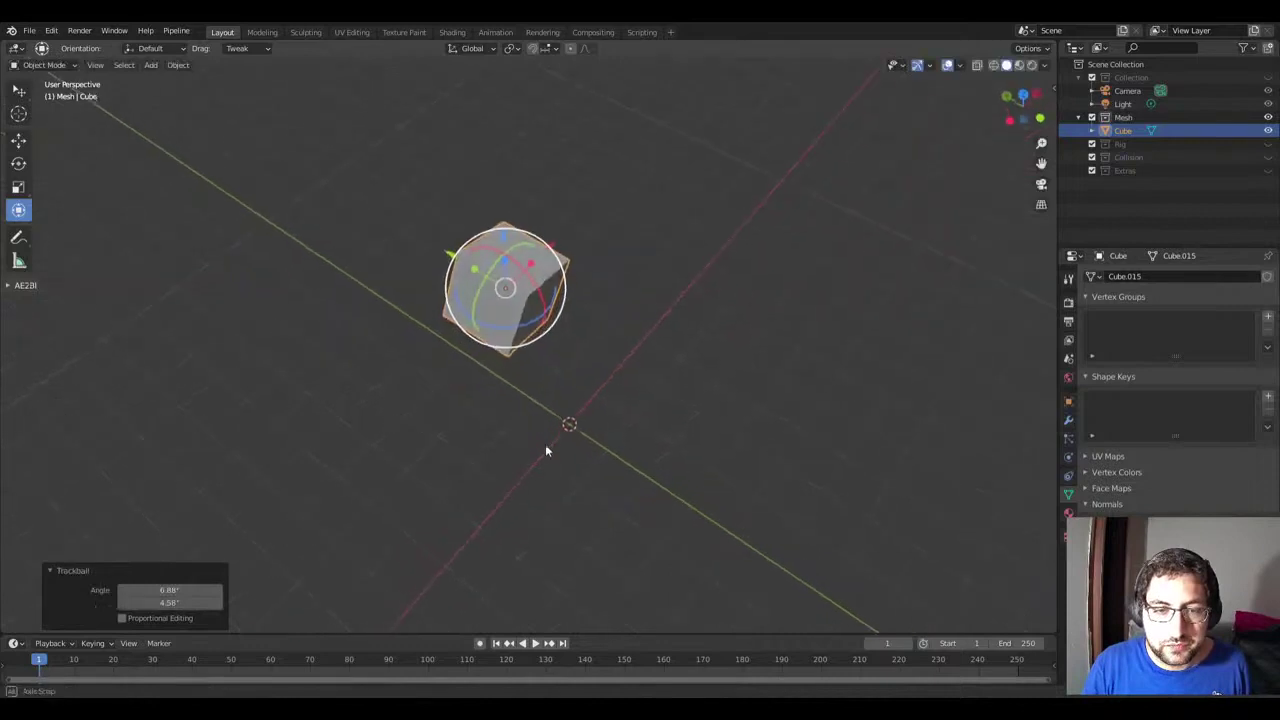
Step: Move the cube up-left with the Move tool, then select and delete it
{"action": "left_click", "coordinate": [18, 140]}
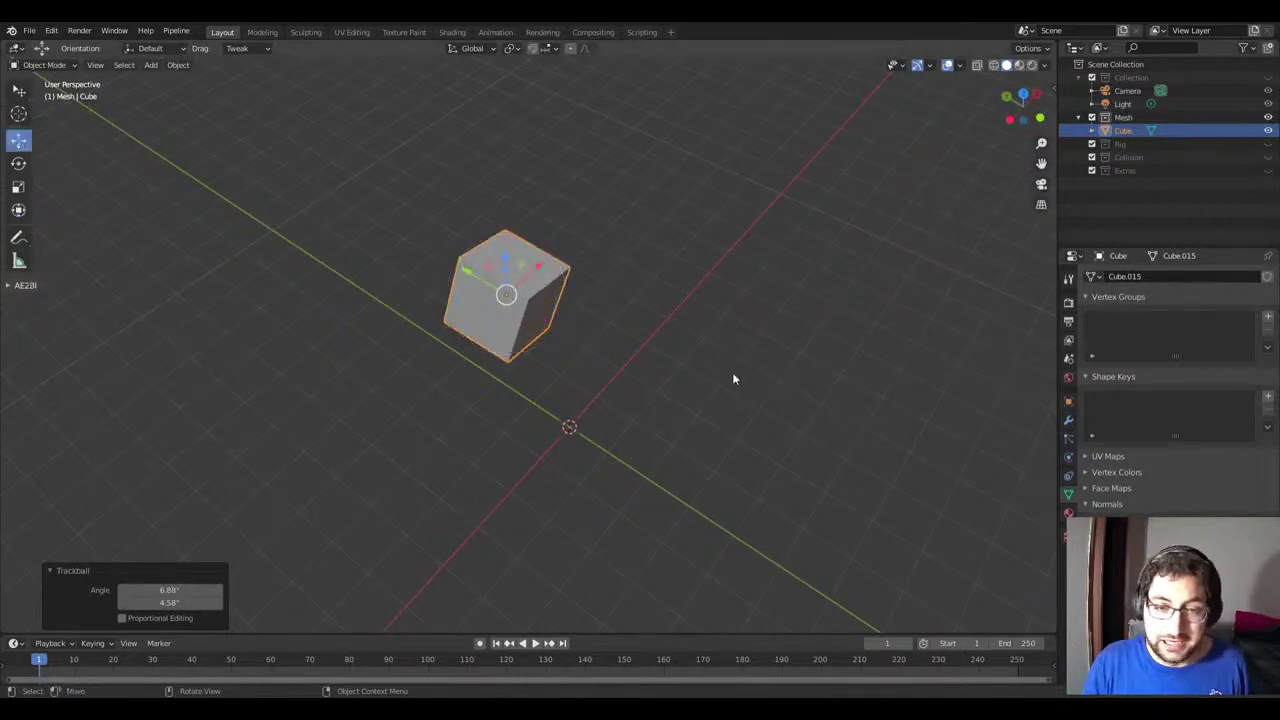
{"action": "left_click_drag", "start_coordinate": [503, 277], "coordinate": [454, 238]}
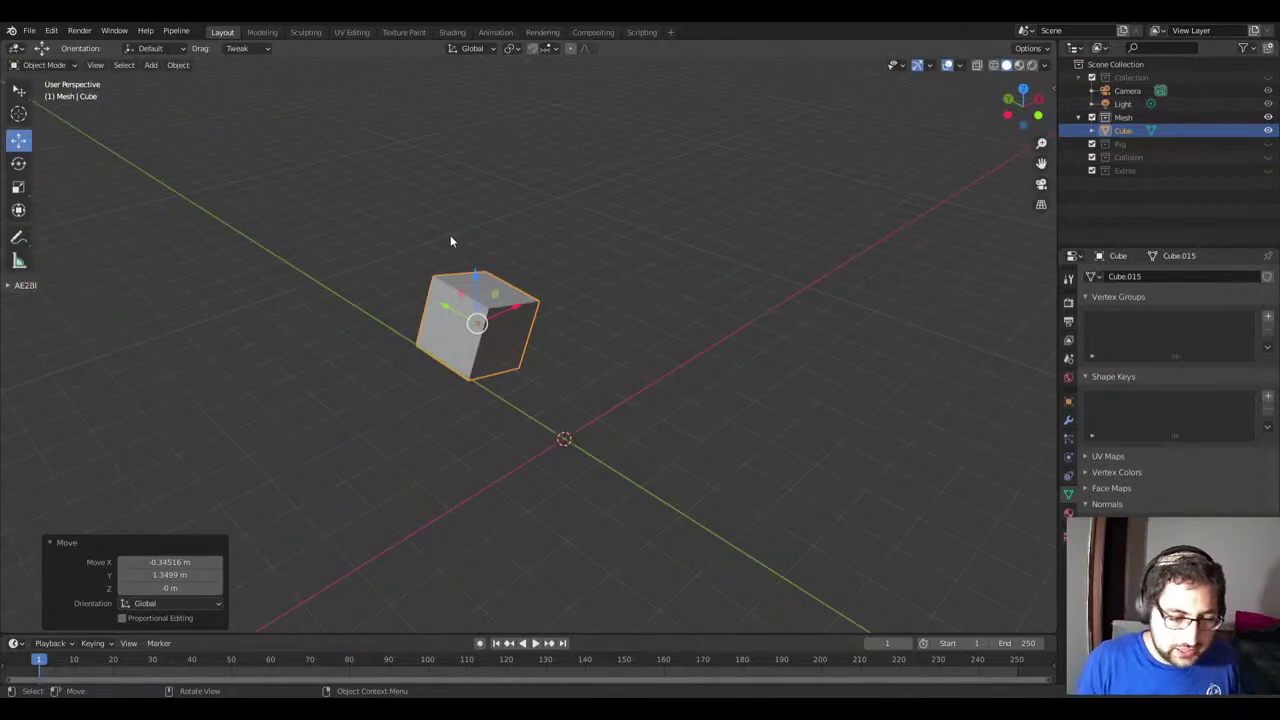
{"action": "key", "text": "x"}
{"action": "left_click", "coordinate": [627, 245]}
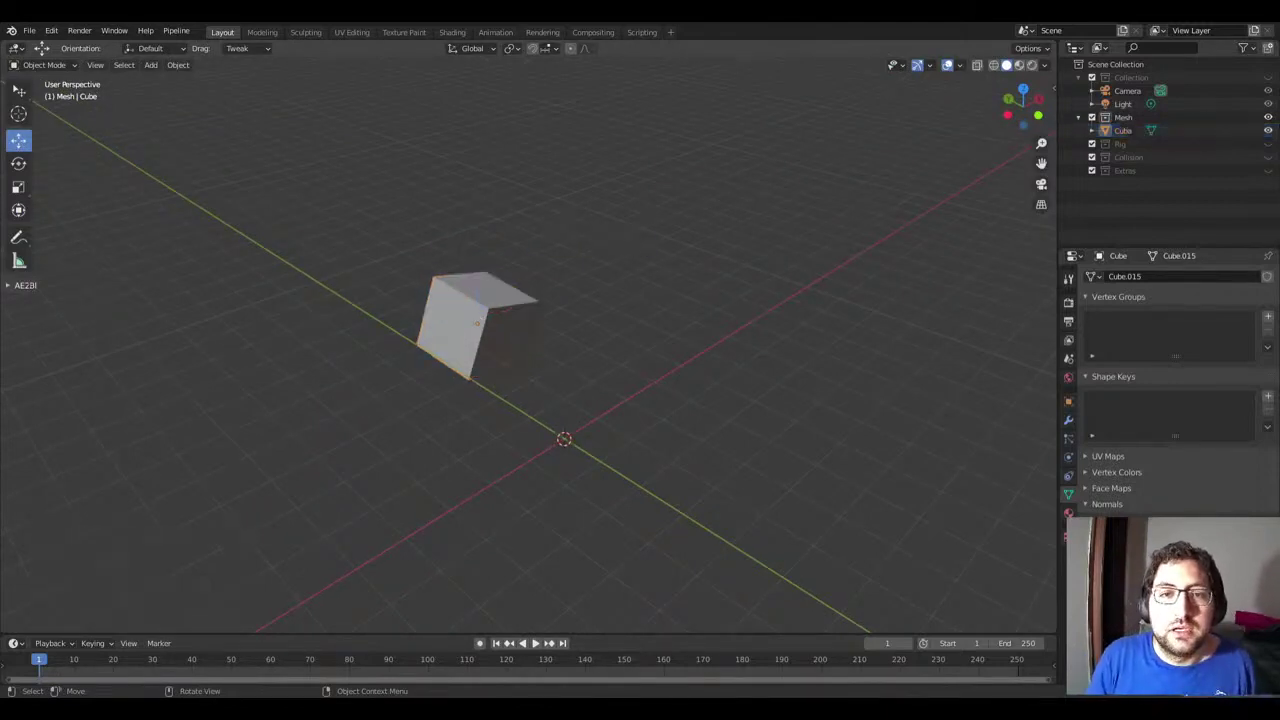
{"action": "left_click", "coordinate": [515, 280]}
{"action": "key", "text": "Delete"}
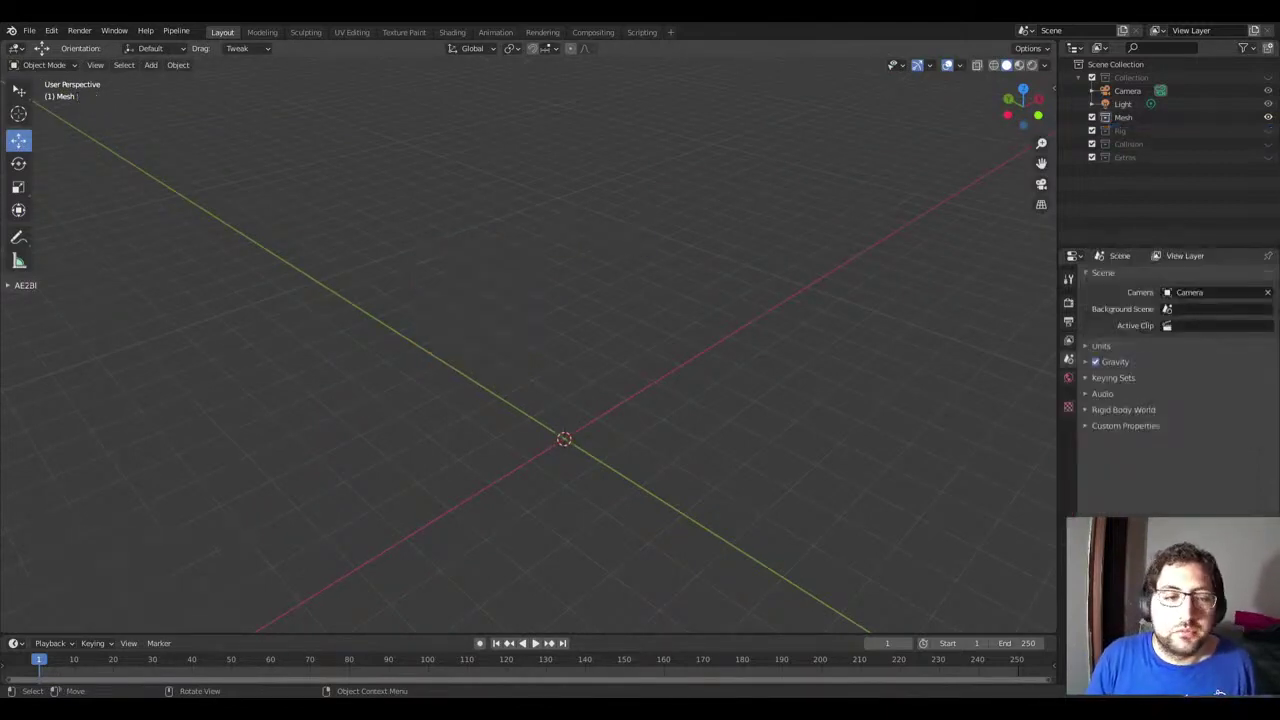